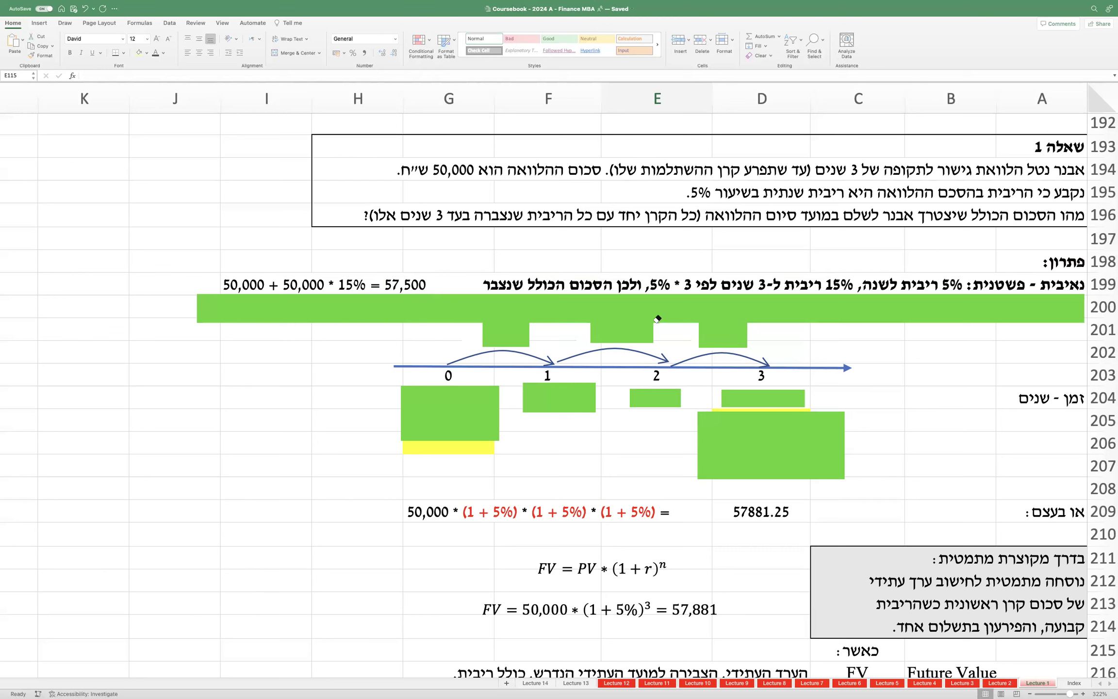
Step: Uncover the compound-interest explanation in row 200, the borrowed amount at time 0, the first 5% label and the year-1 balance
click(1044, 308)
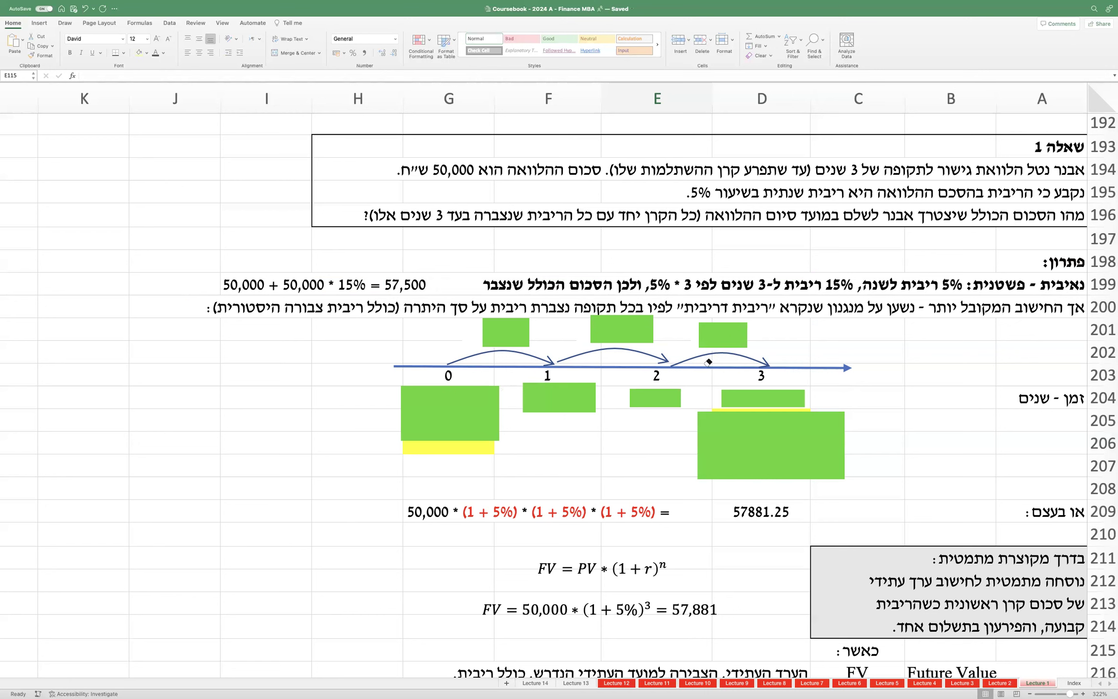
click(465, 405)
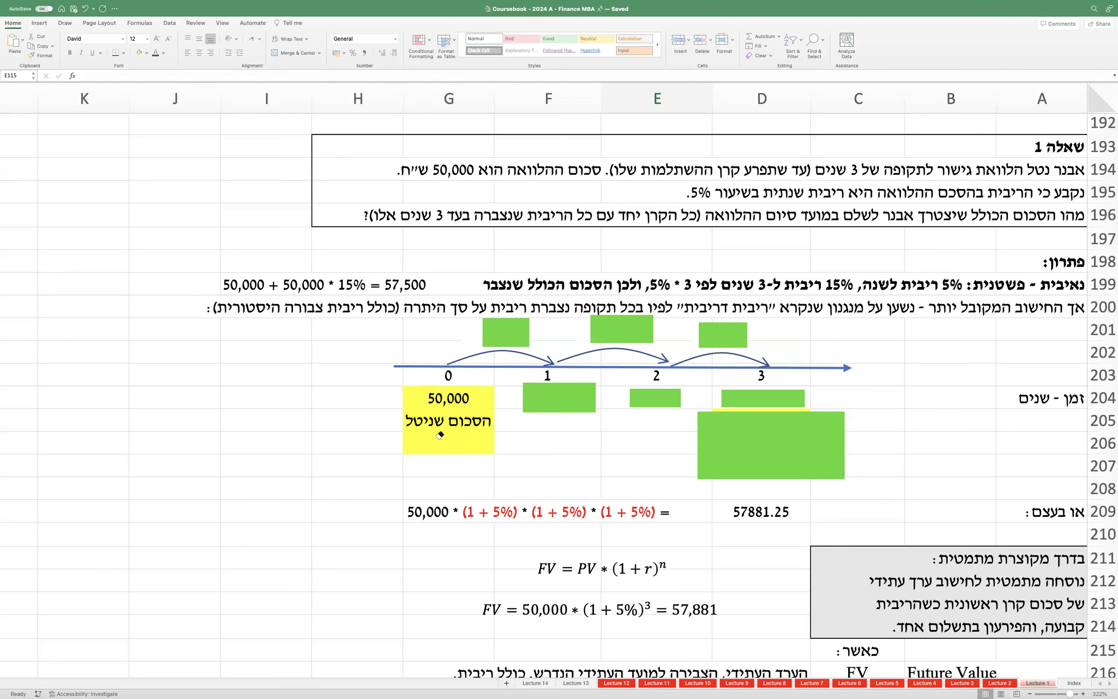
click(513, 334)
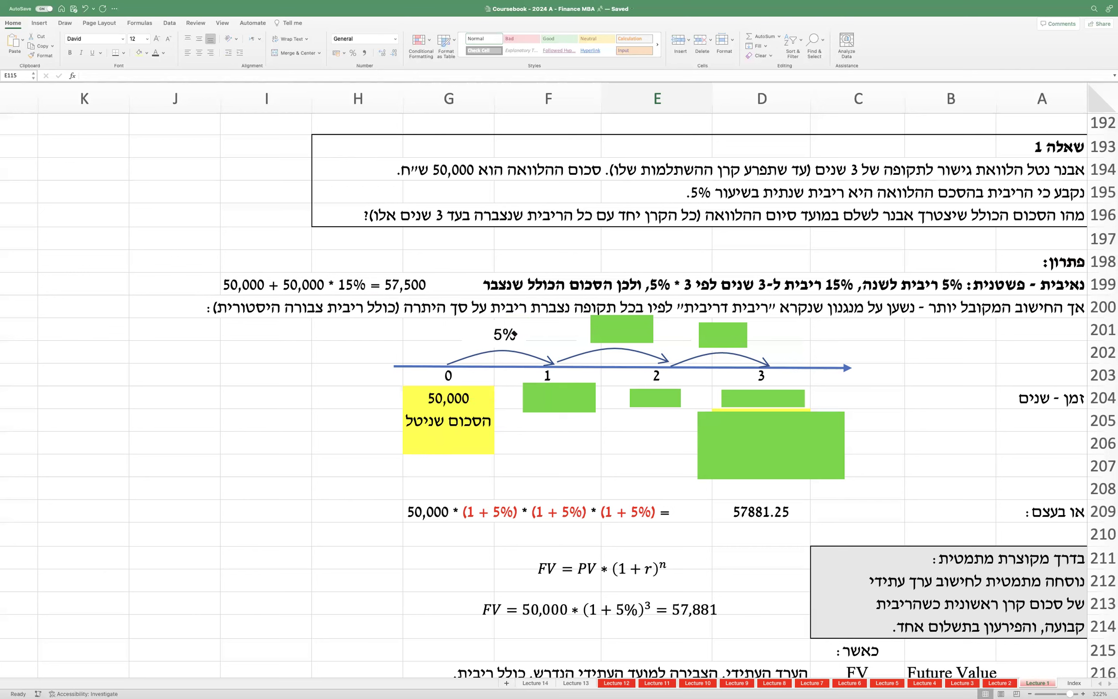
click(552, 394)
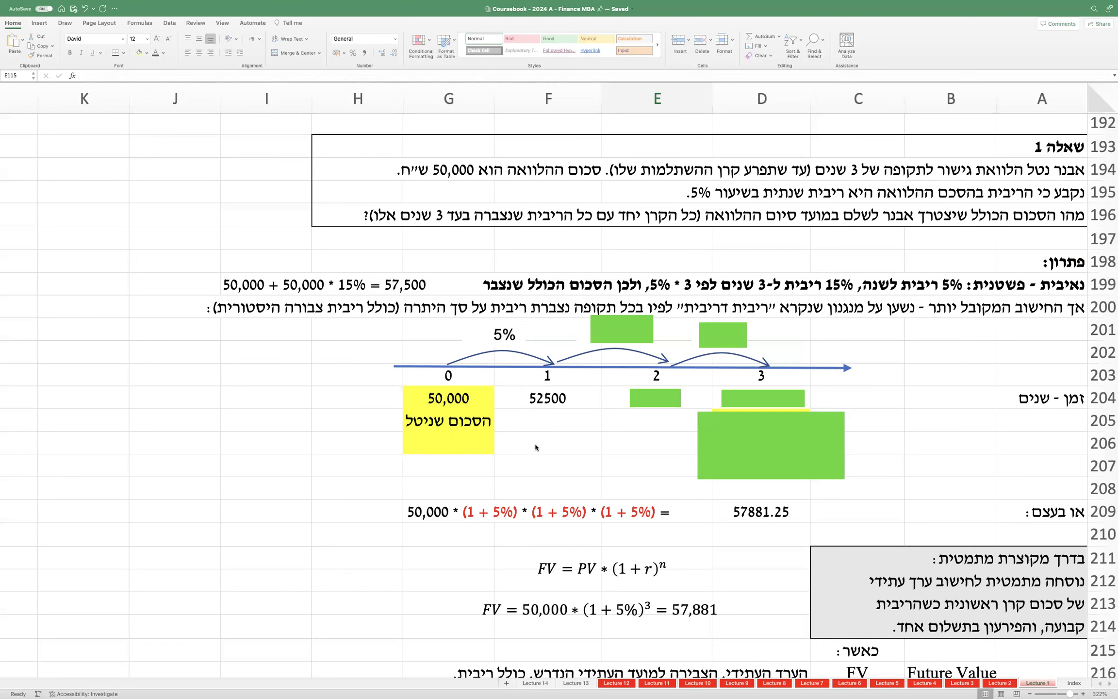
Step: Examine the year-1 balance formula in F204, highlighting its interest part 5%*50000
double_click(506, 399)
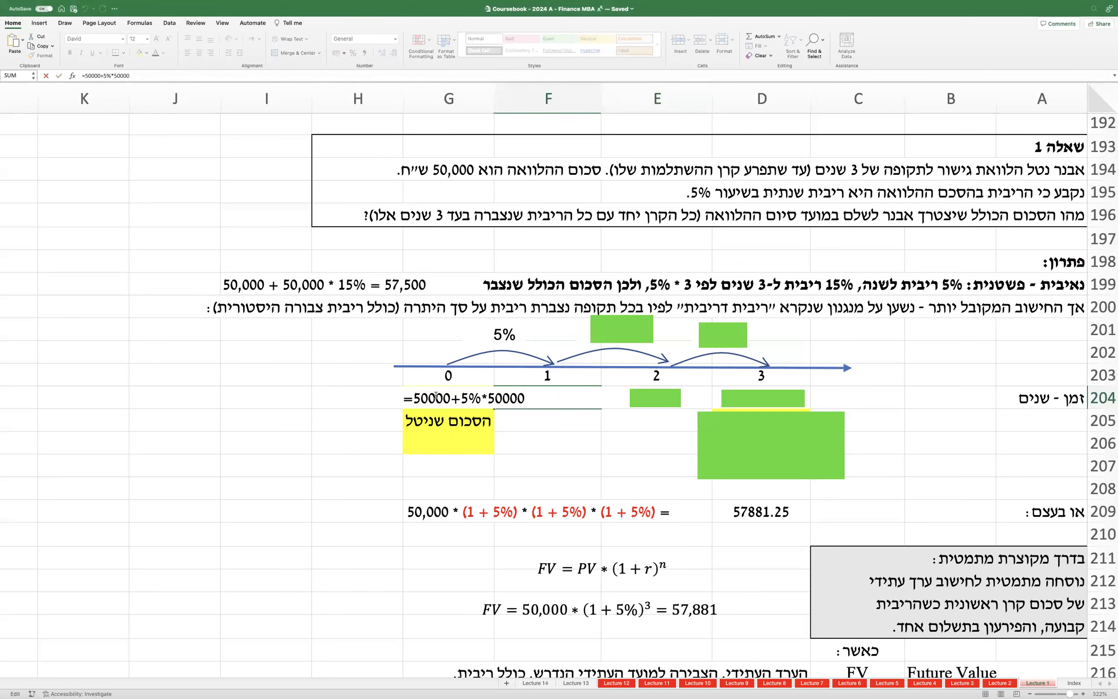
drag(412, 397, 615, 402)
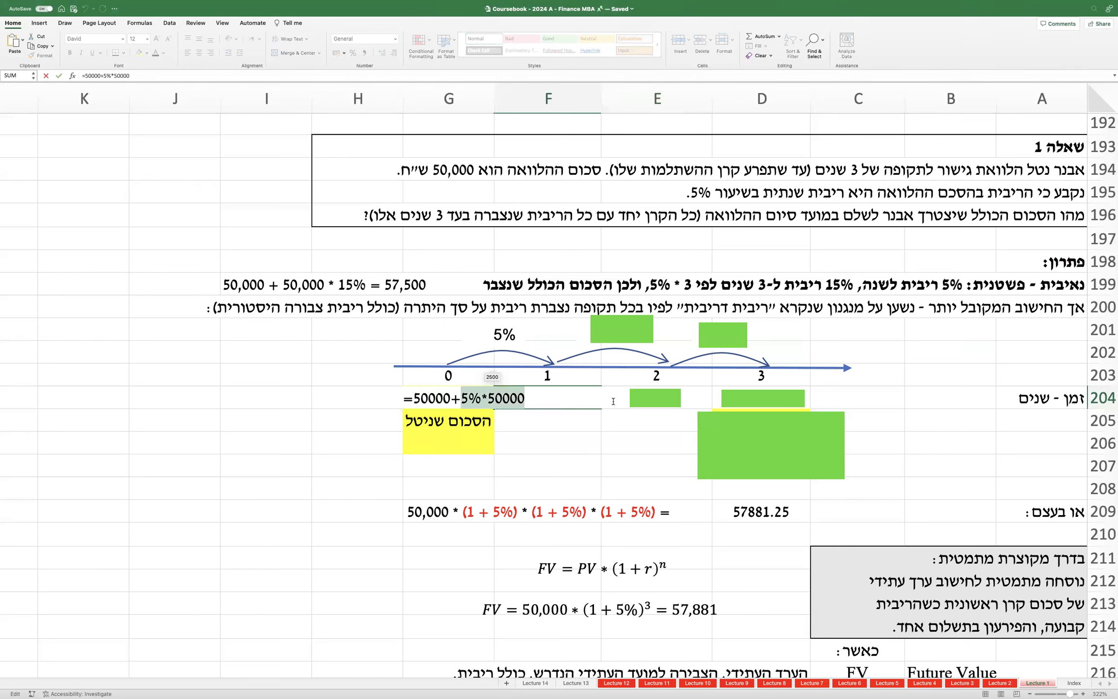
key(Return)
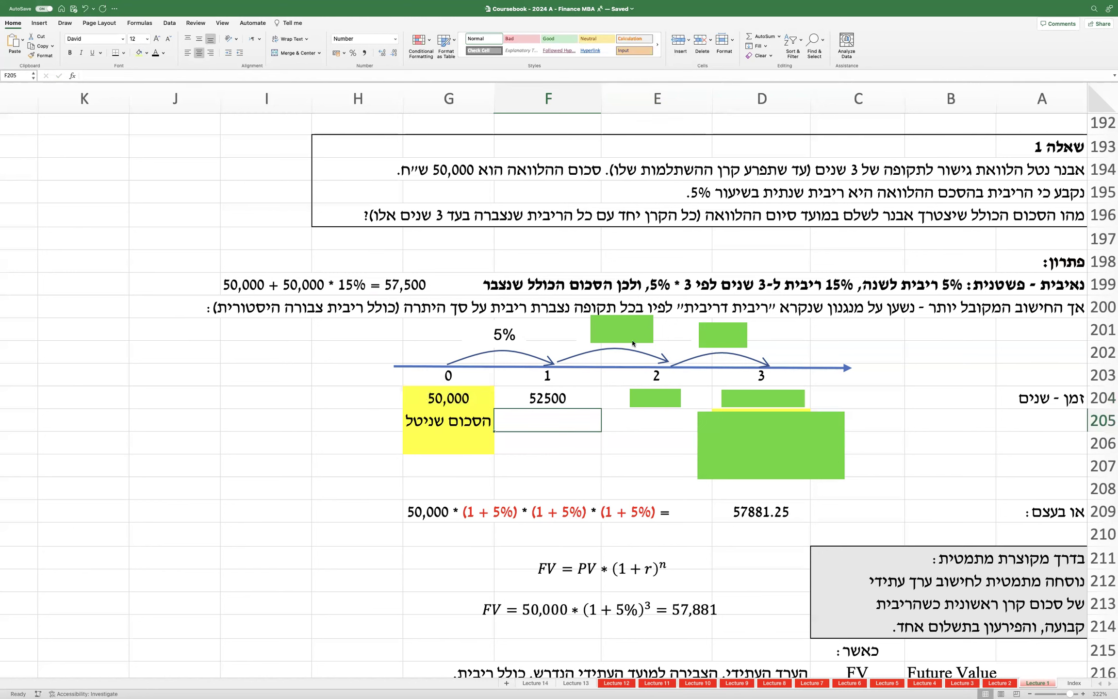
Step: Uncover the second 5% label above the timeline and the year-2 balance in E204
key(ctrl+shift+a)
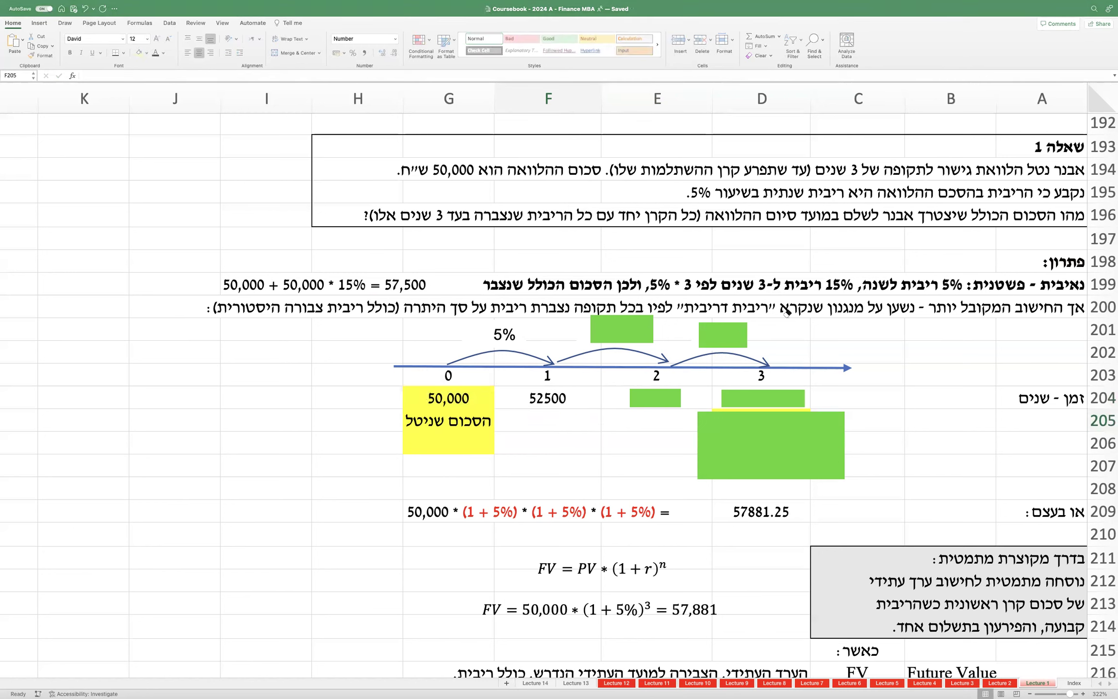
click(621, 329)
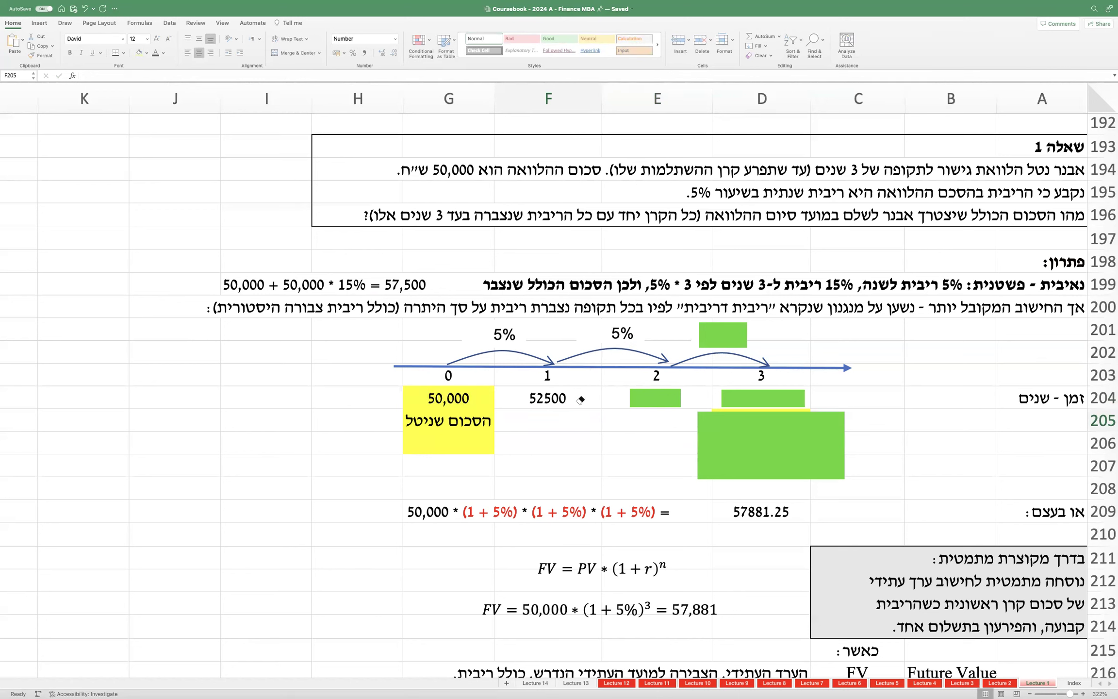
click(649, 393)
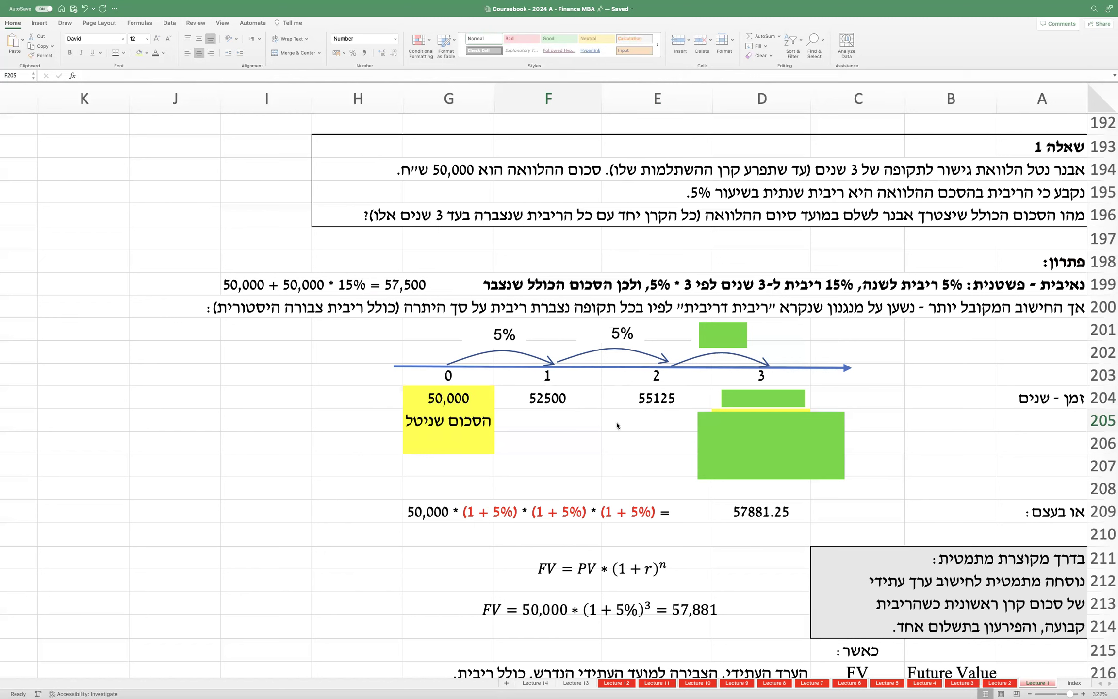
Step: Examine the year-2 balance formula in E204, highlighting the opening balance, the 5% rate and the amount it is charged on
double_click(643, 398)
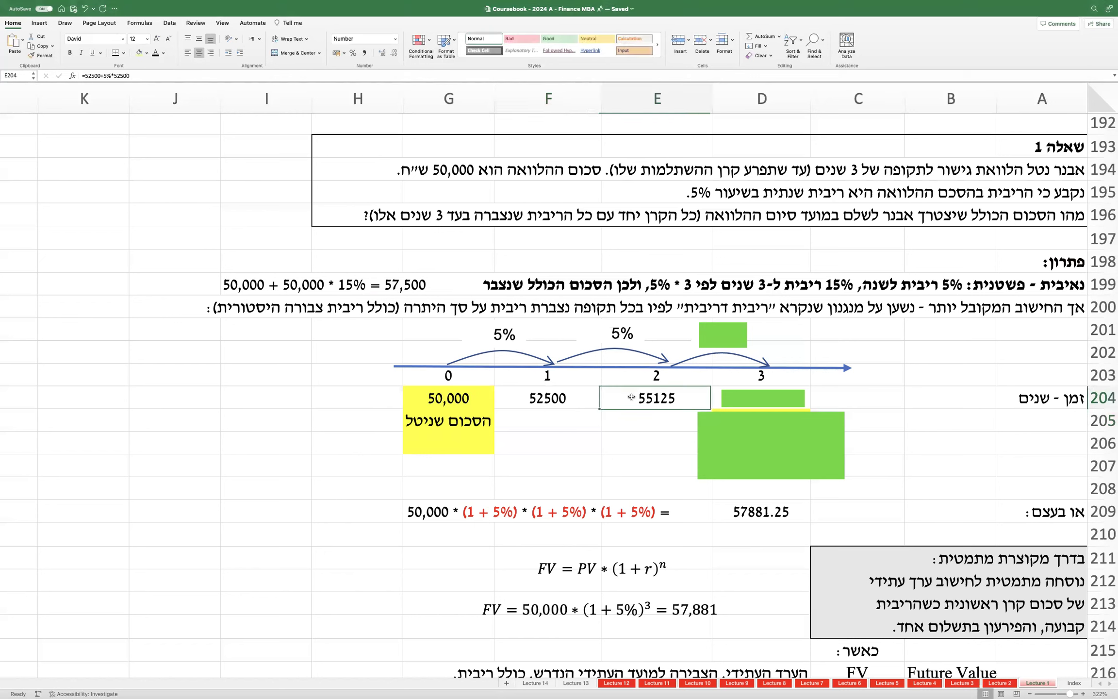
double_click(525, 397)
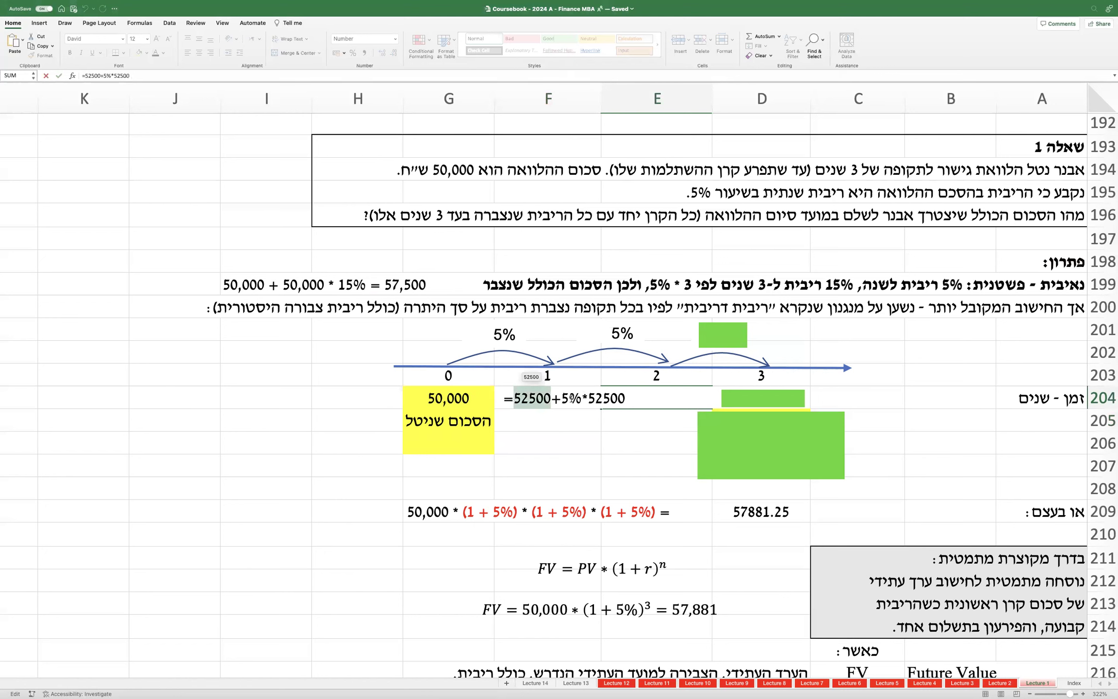
drag(562, 398, 580, 398)
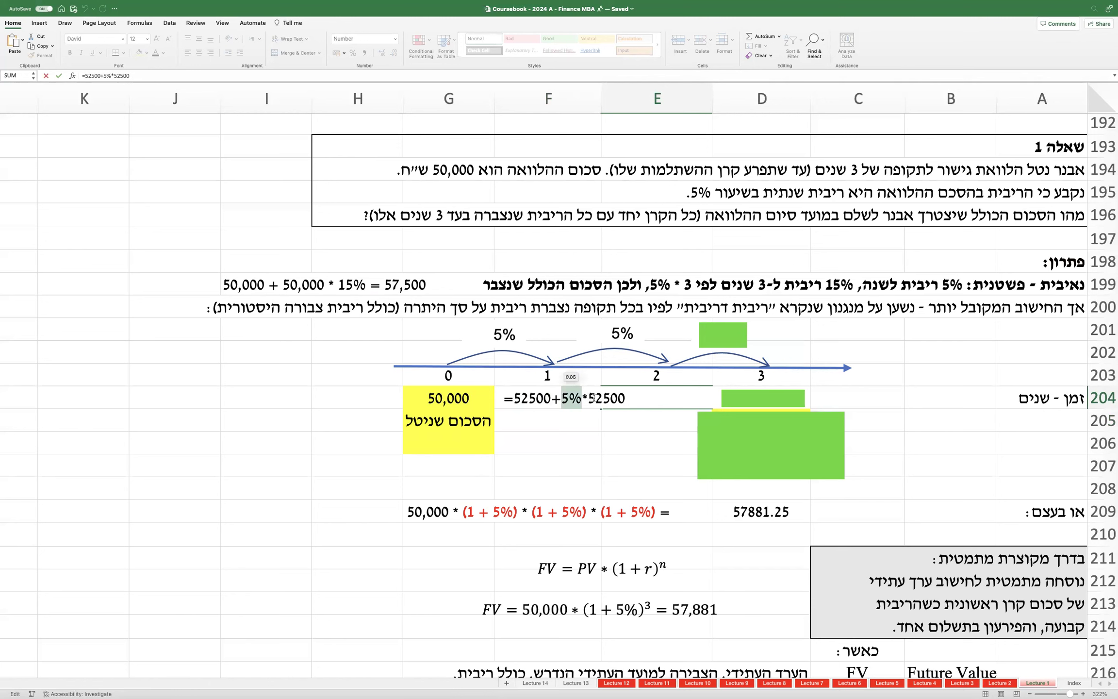
drag(589, 398, 725, 394)
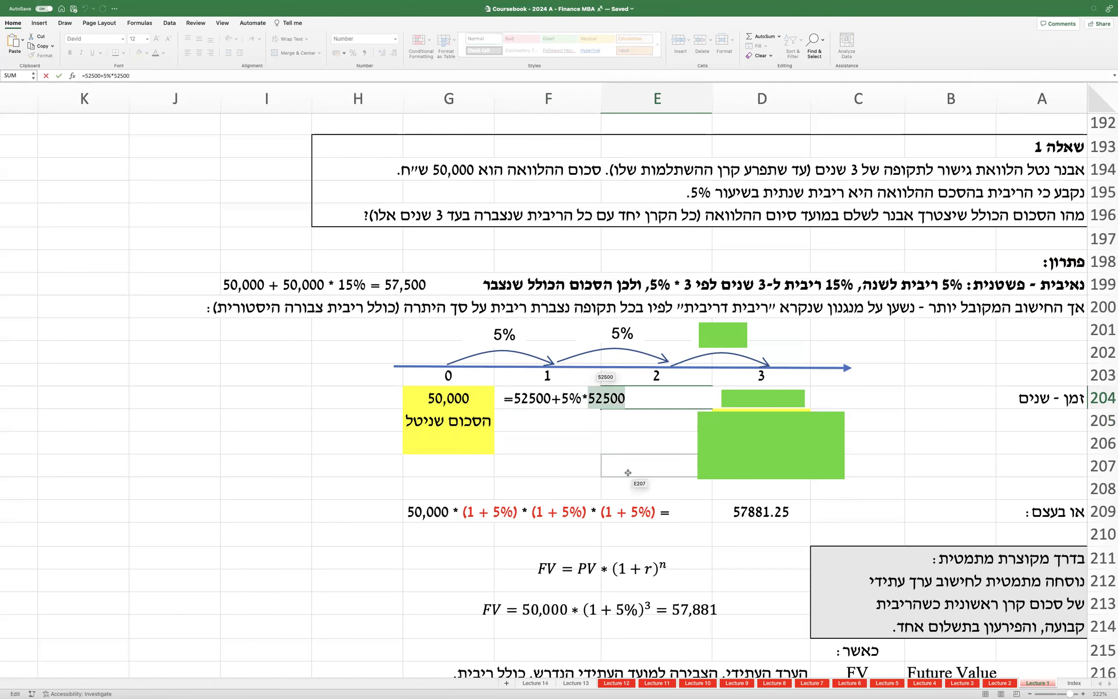
drag(596, 397, 626, 397)
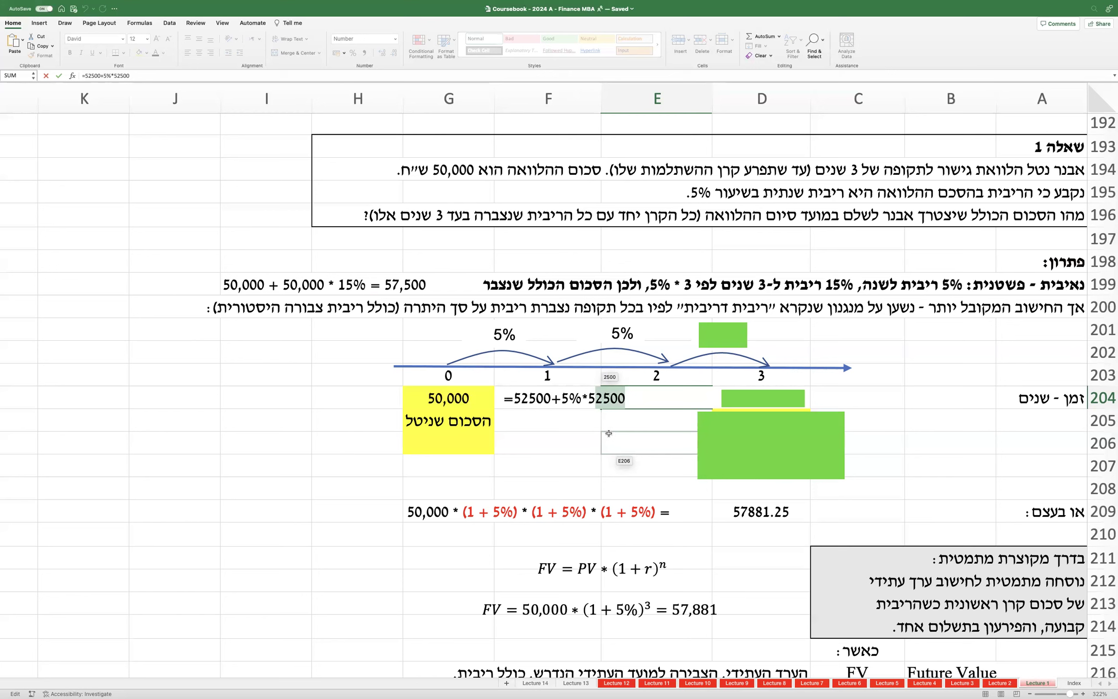
key(Return)
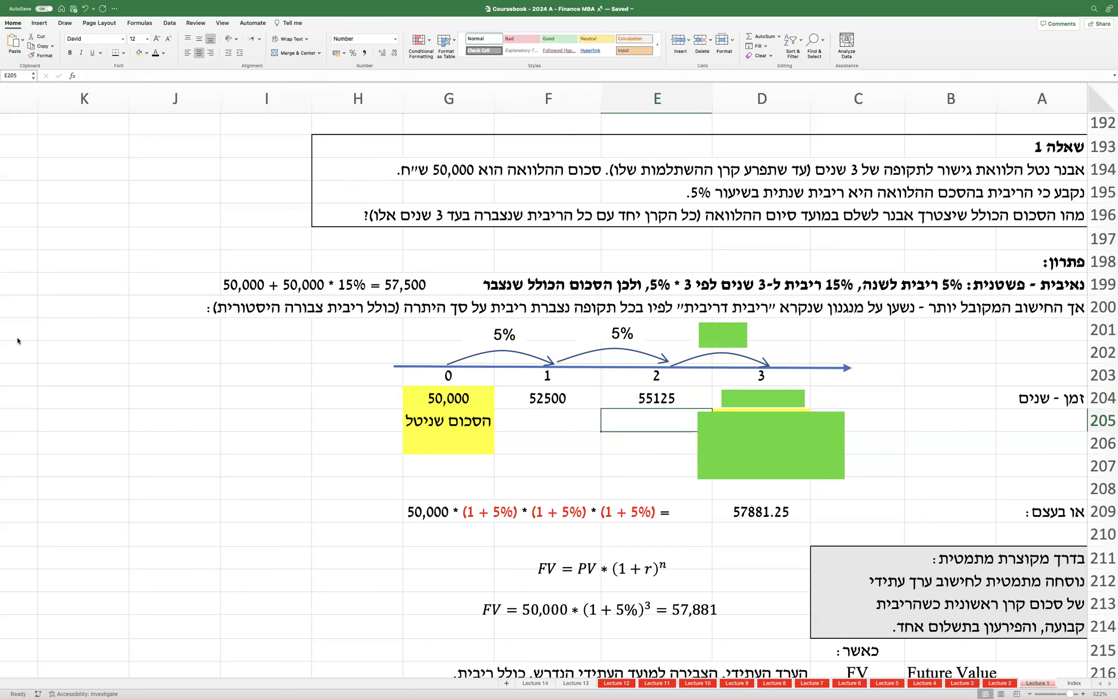
Step: Uncover the third 5% label above the timeline and the year-3 balance in D204
click(722, 332)
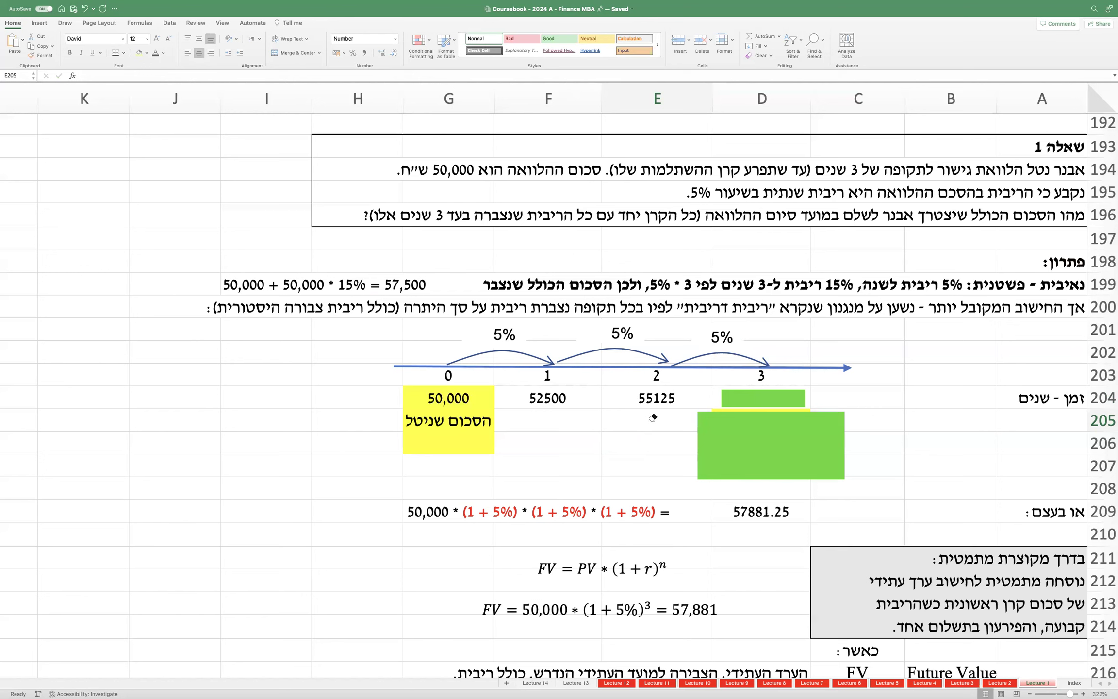
click(742, 395)
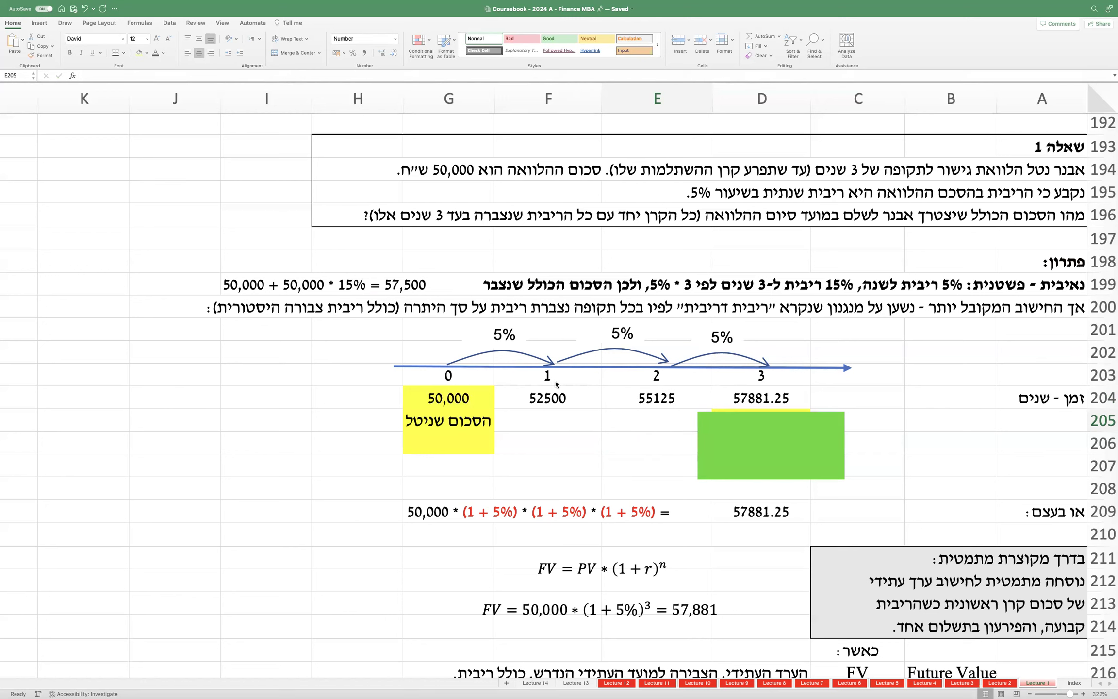
Step: Examine the principal and interest parts of the year-3 balance formula in D204, and make that cell bold
double_click(789, 401)
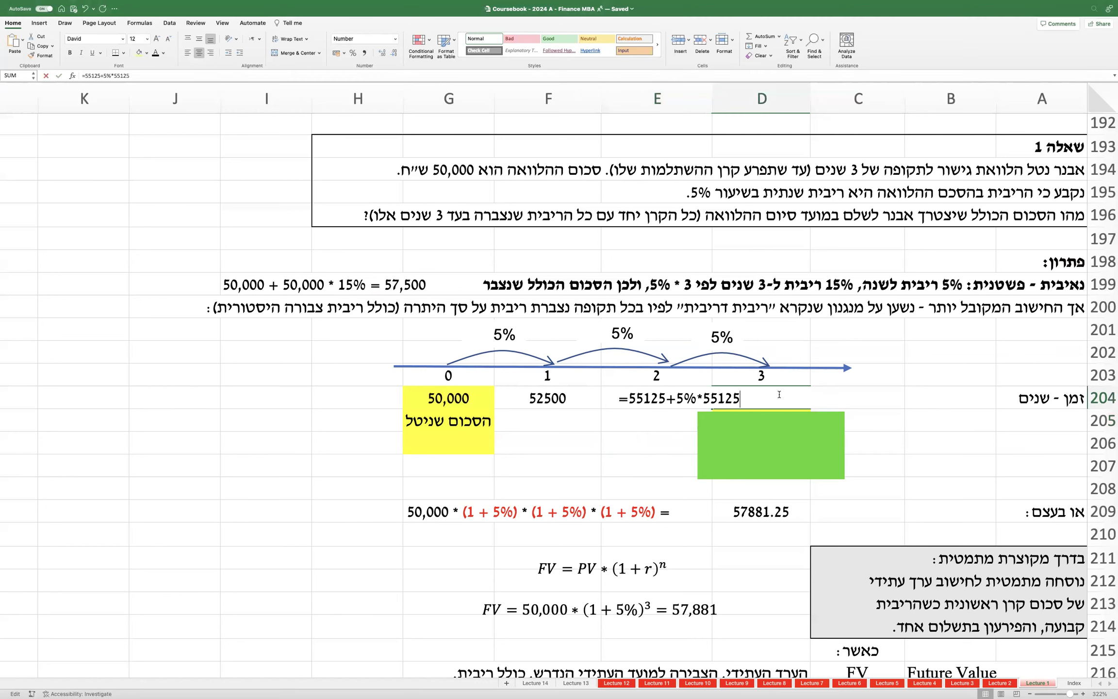
double_click(647, 398)
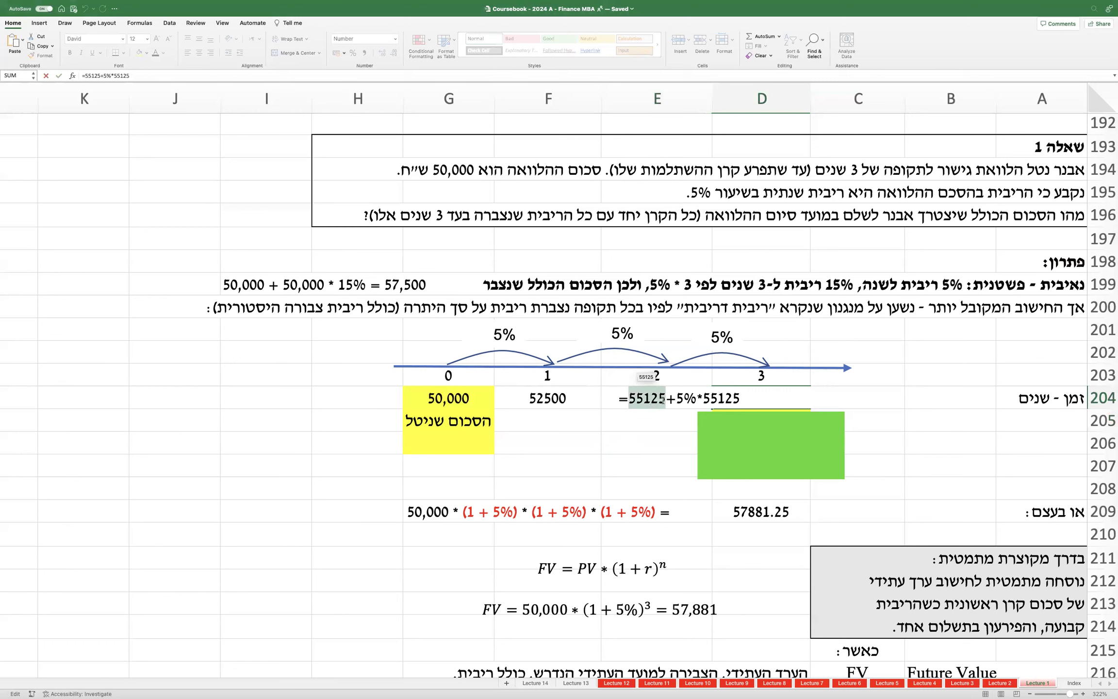
drag(677, 398, 816, 394)
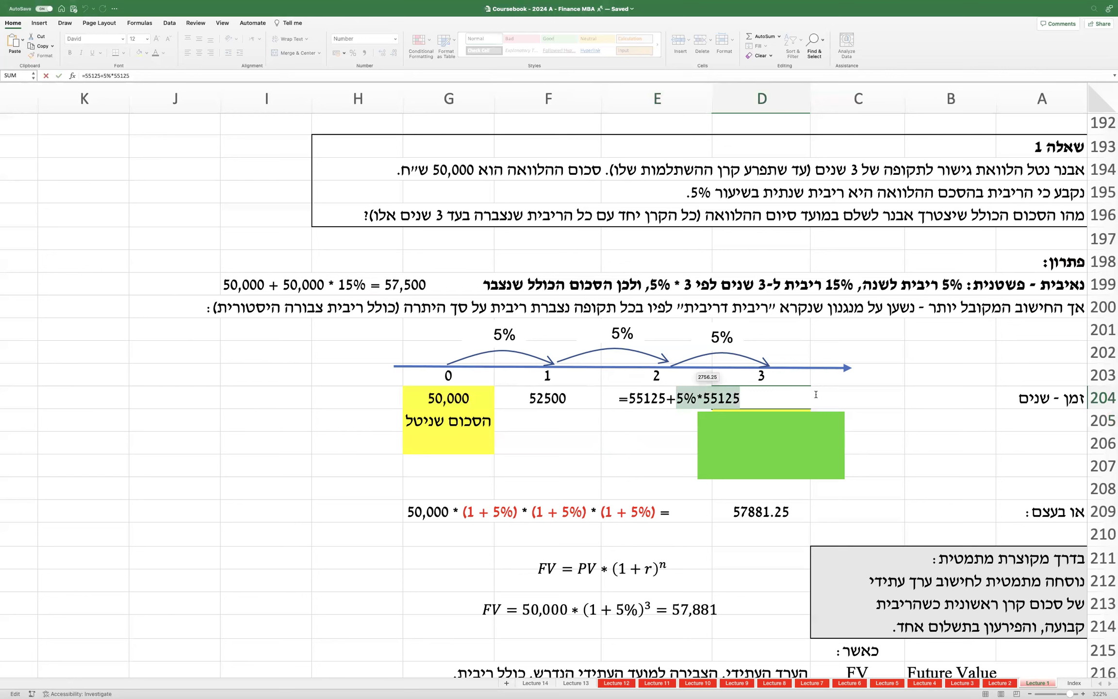
key(Return)
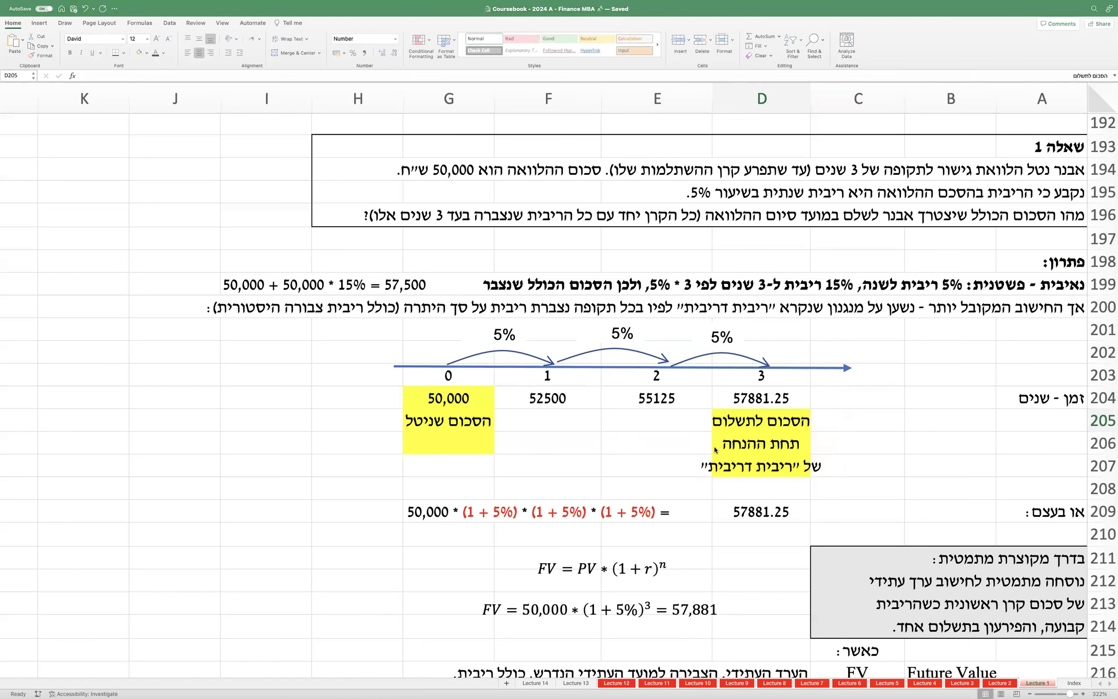
click(766, 397)
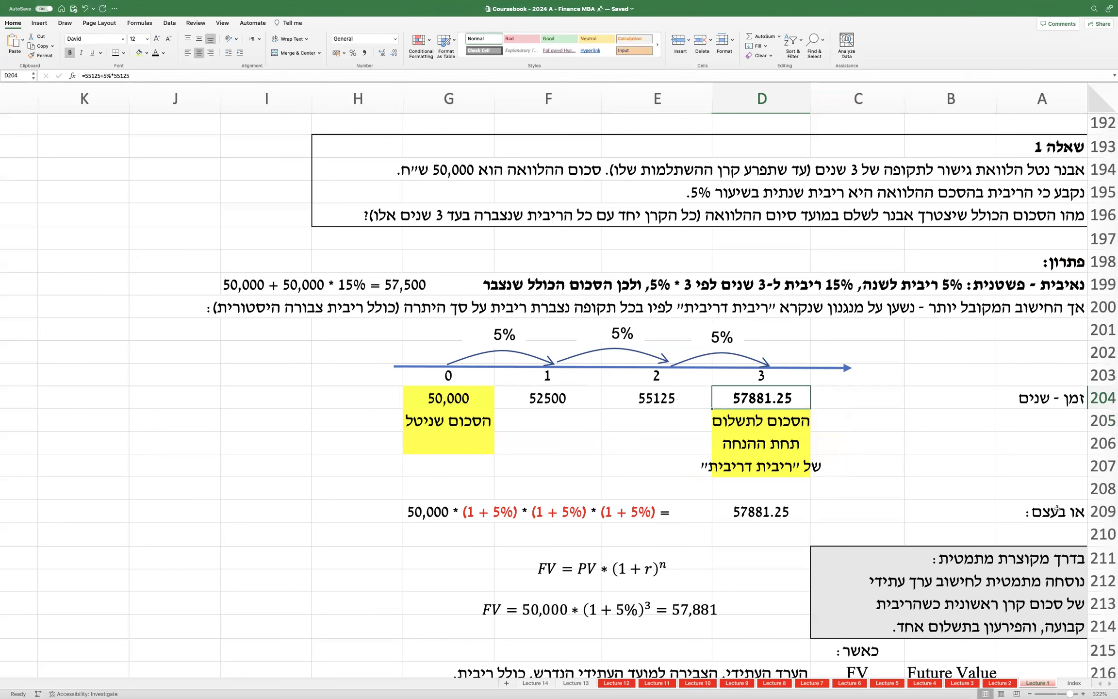
Step: Examine the multiplication in G209 by highlighting 50,000 with one and with two (1 + 5%) factors, and compare it with the year-1 balance
click(419, 510)
double_click(420, 510)
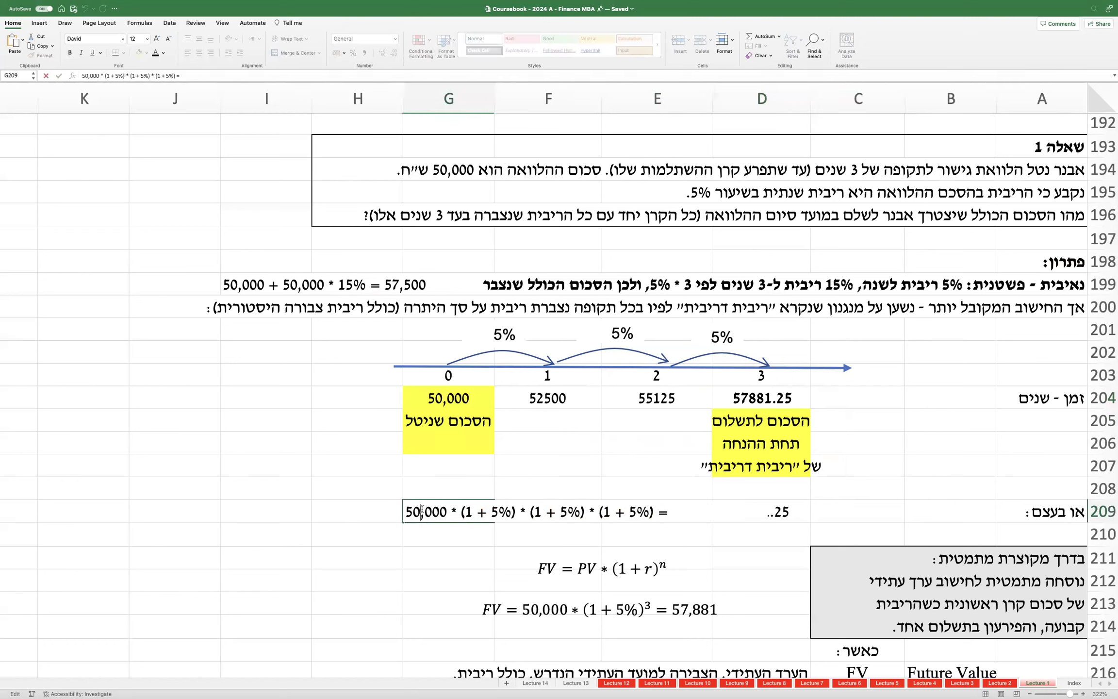
drag(405, 509, 515, 505)
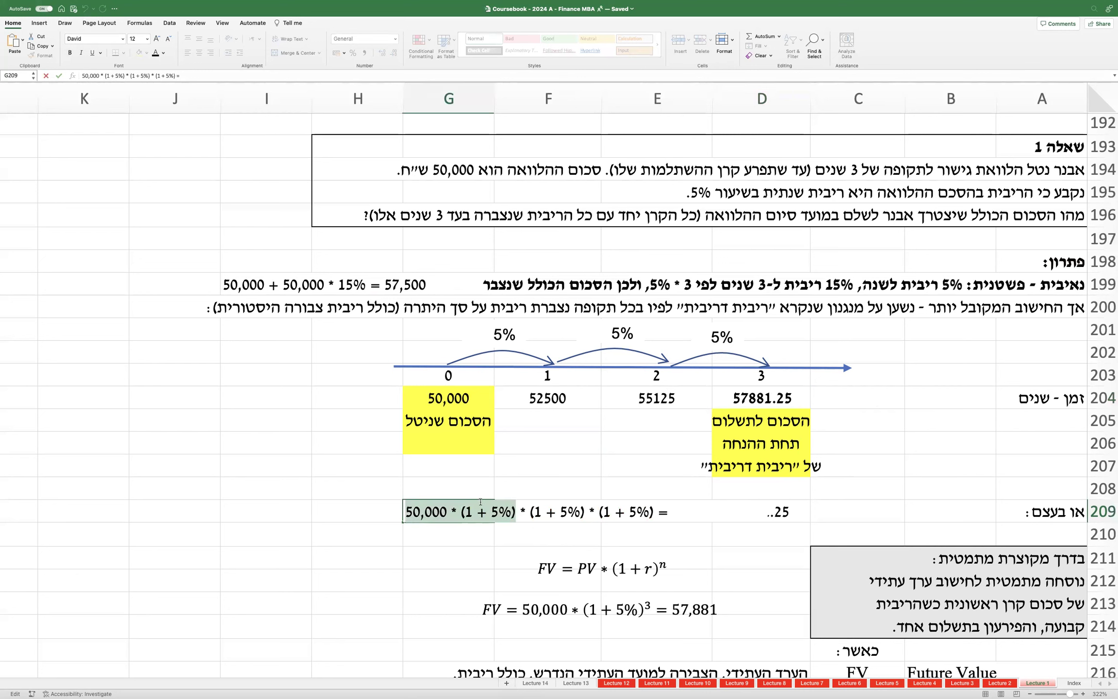
click(439, 511)
drag(407, 511, 585, 509)
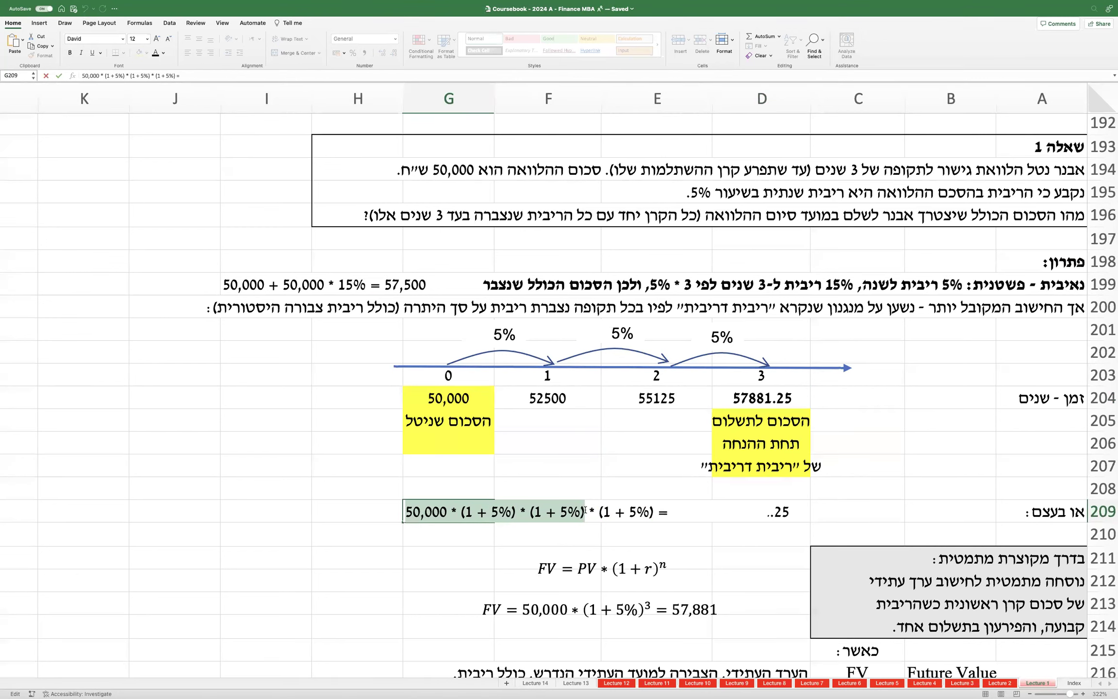
click(553, 397)
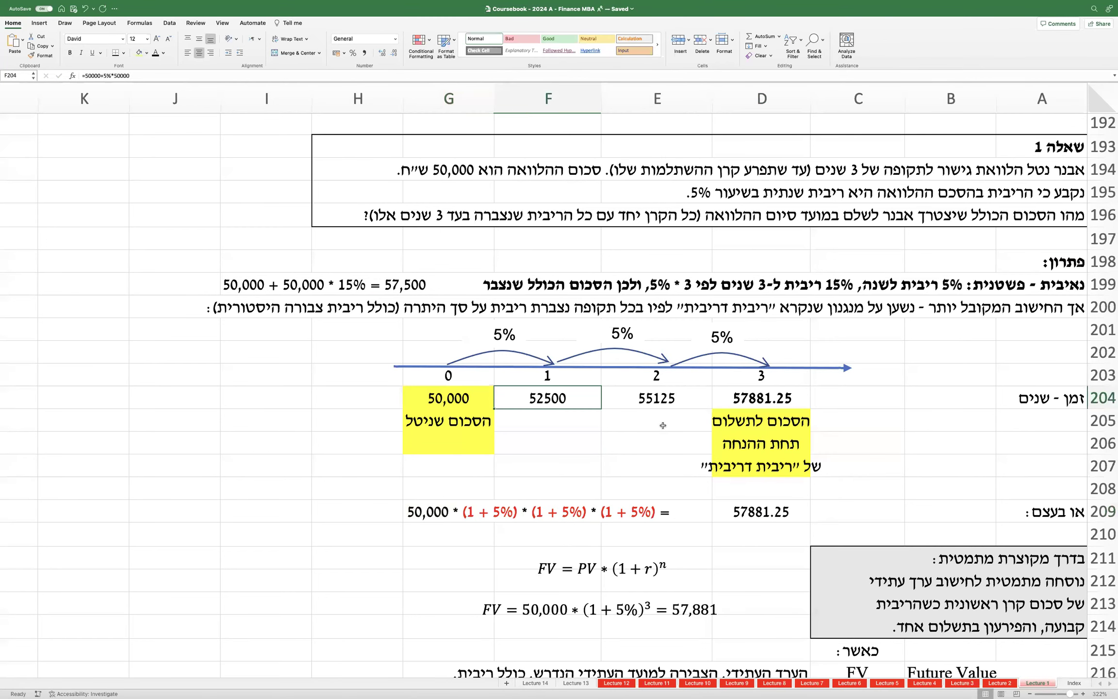
Step: Enclose 50,000 * (1 + 5%) in square brackets in G209's expression, and highlight the remaining two factors
double_click(423, 513)
key(Home)
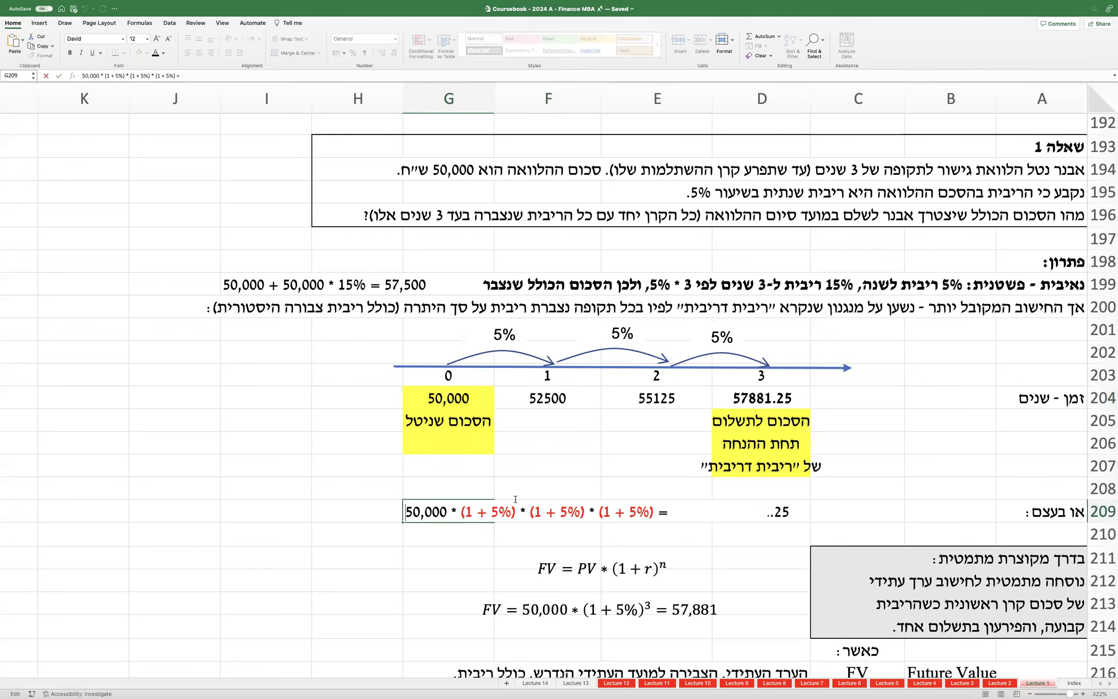
text([)
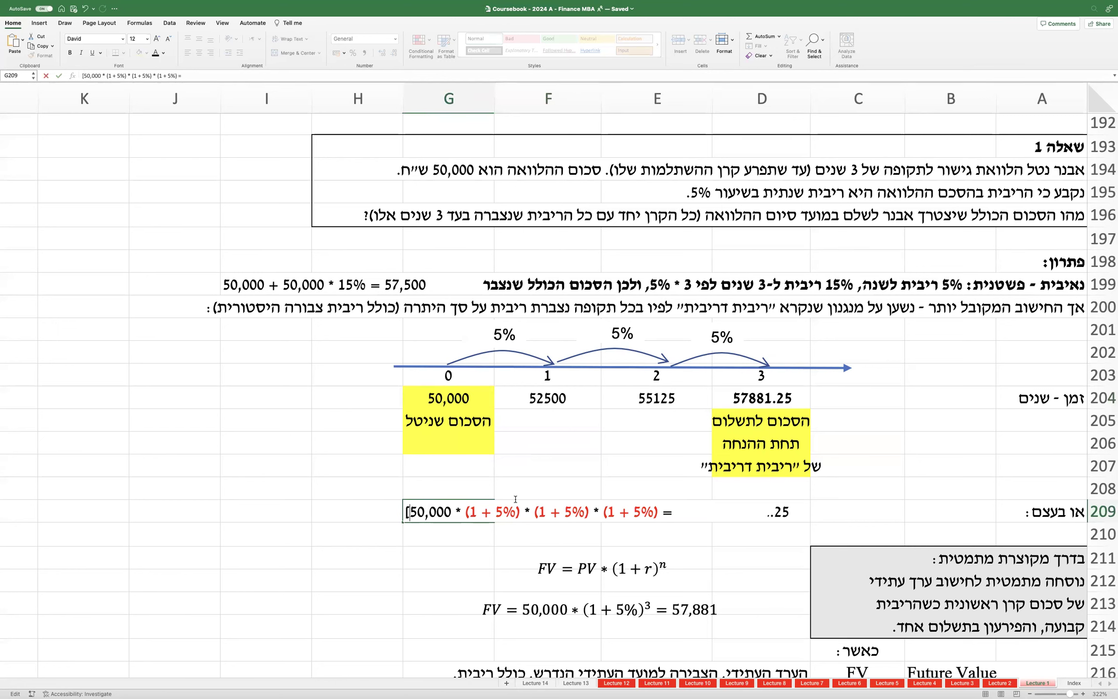
click(521, 507)
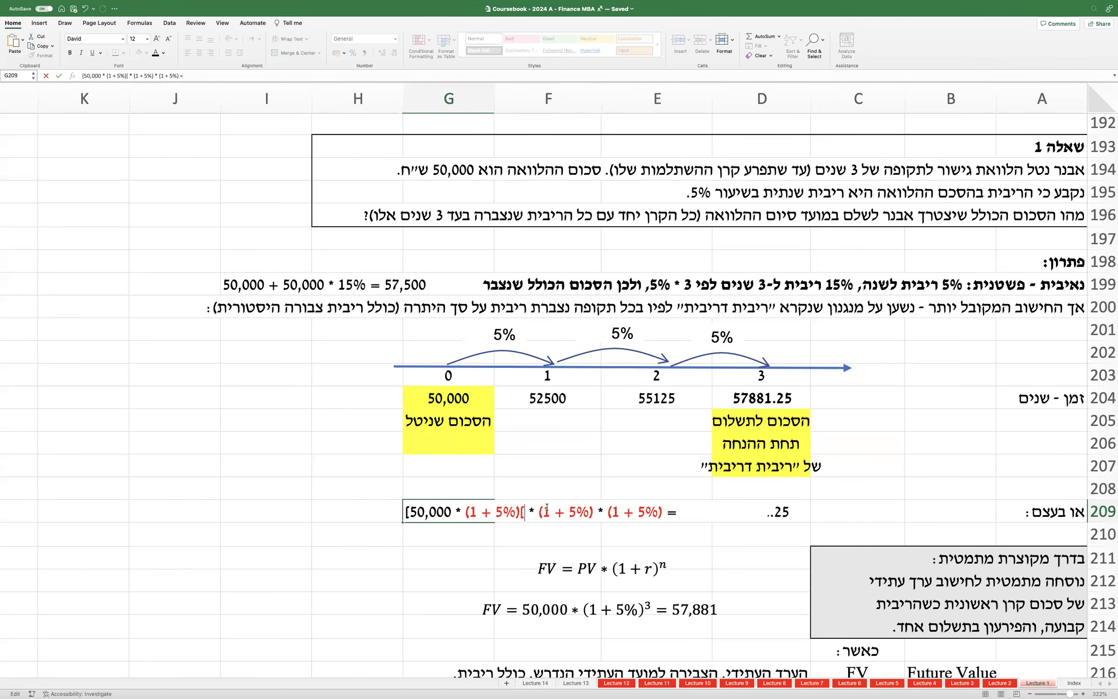
text(])
drag(536, 511, 596, 511)
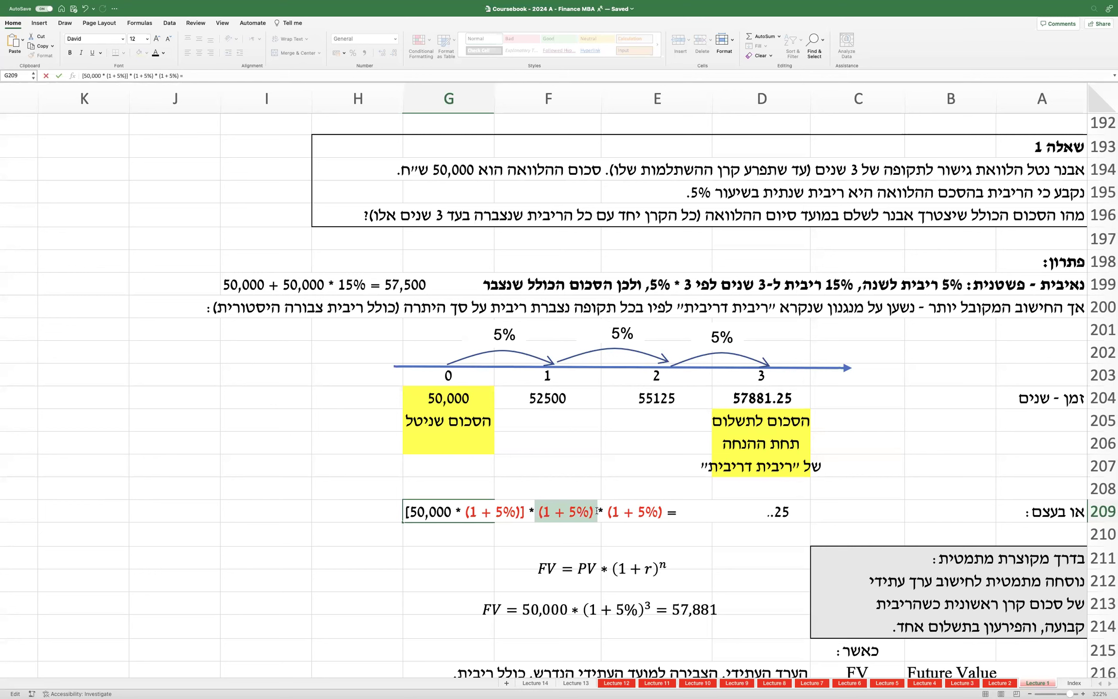
click(604, 511)
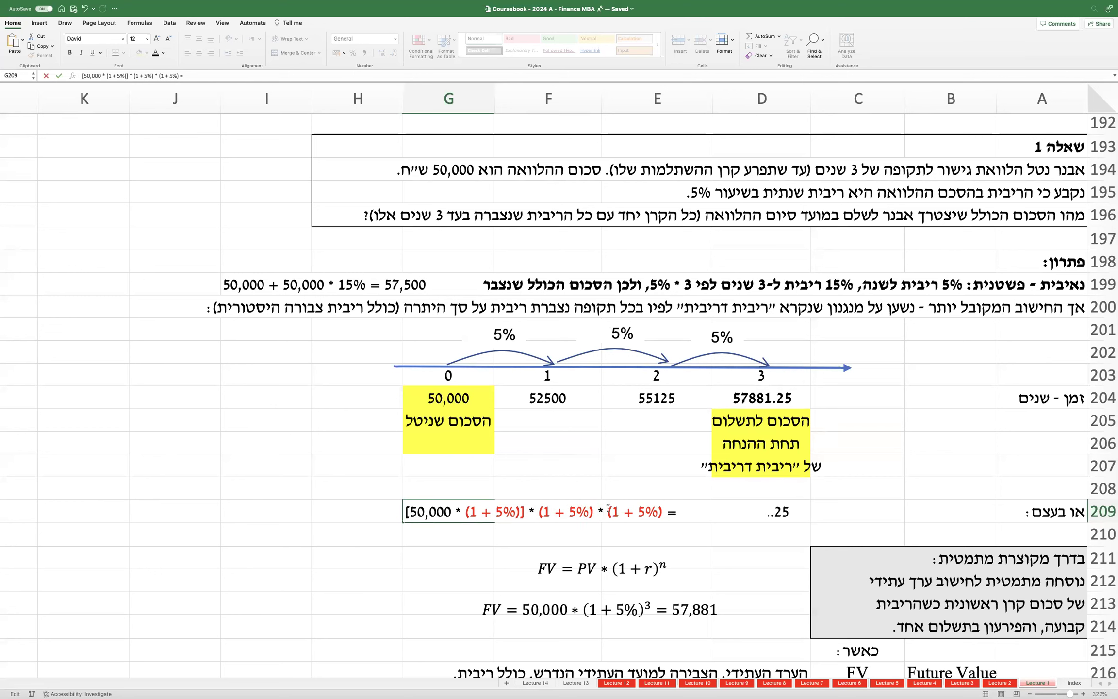
drag(608, 511, 704, 499)
click(716, 493)
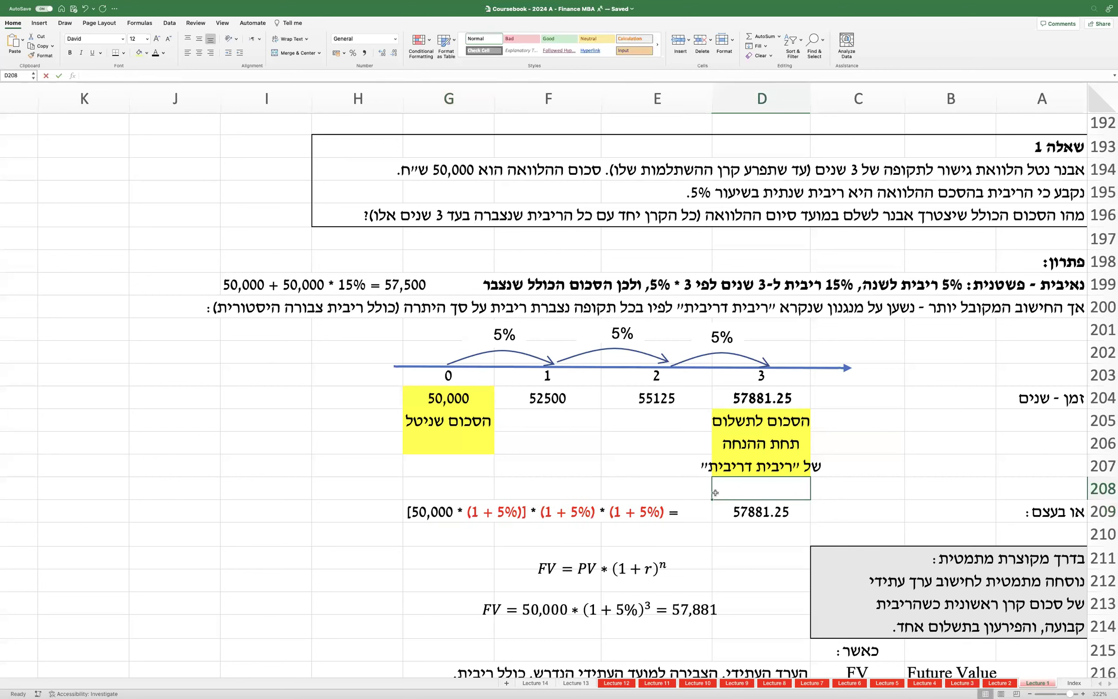
click(754, 511)
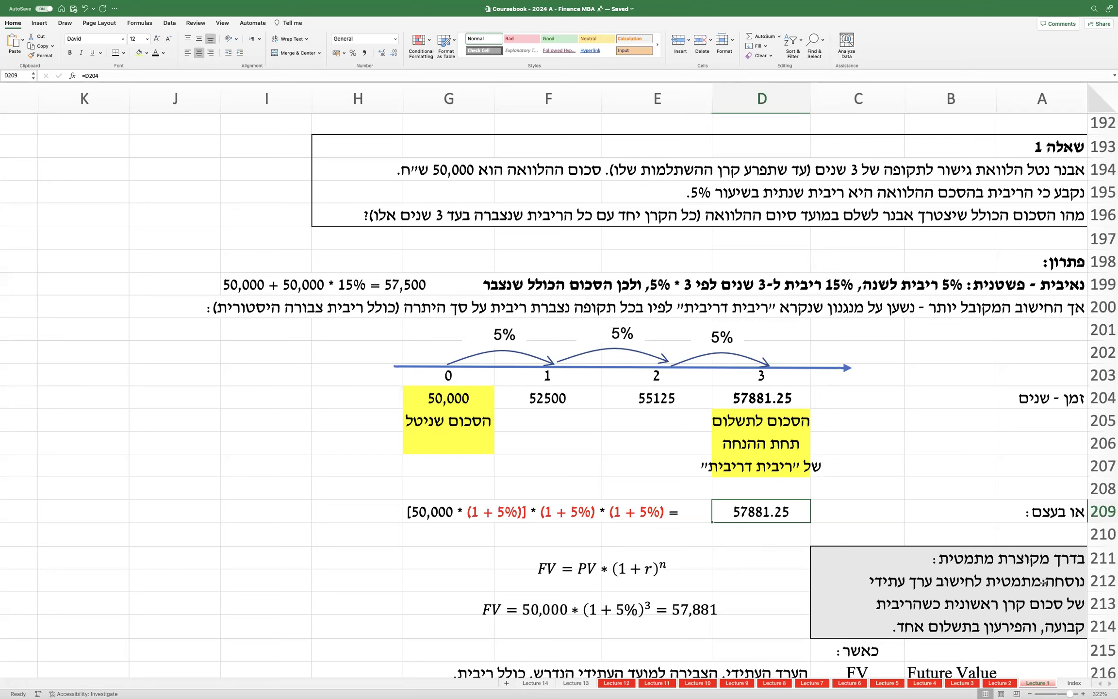
Step: Make the heading "בדרך מקוצרת מתמטית:" in A211 bold
scroll(721, 592, down, 3)
scroll(686, 561, down, 1)
click(1049, 423)
key(super+b)
Step: Underline the words "ערך עתידי" in A212's description of the future-value formula
double_click(1044, 451)
drag(916, 449, 872, 448)
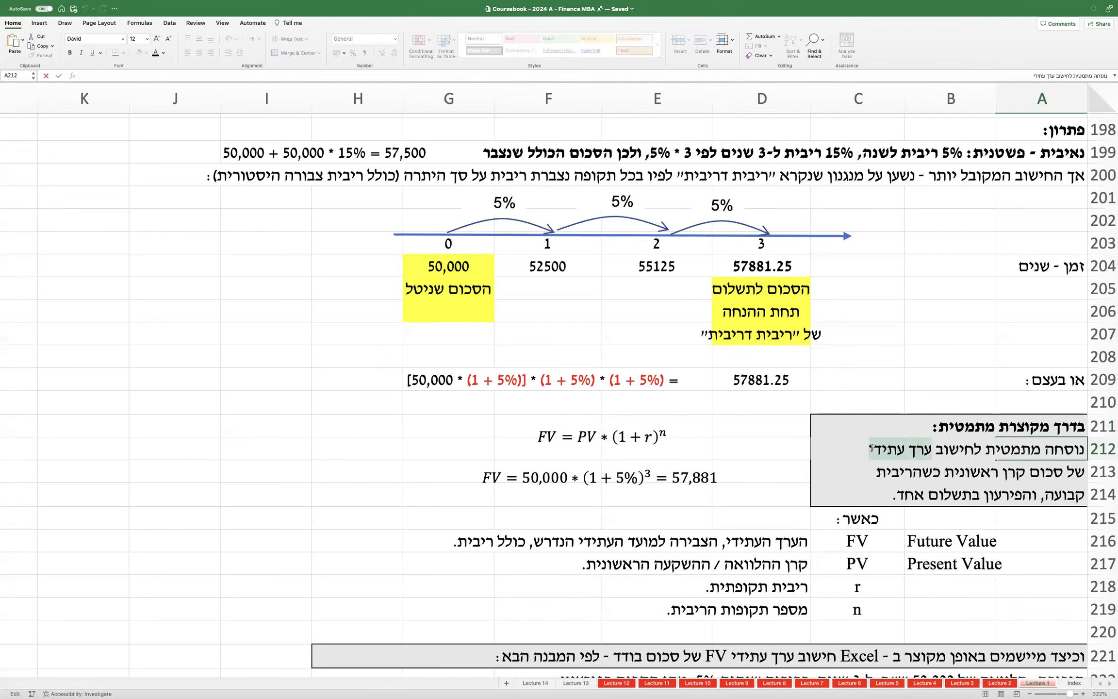
key(super+u)
Step: Make the word "כשהריבית" in A213 and the word "קבועה" in A214 bold
double_click(1025, 471)
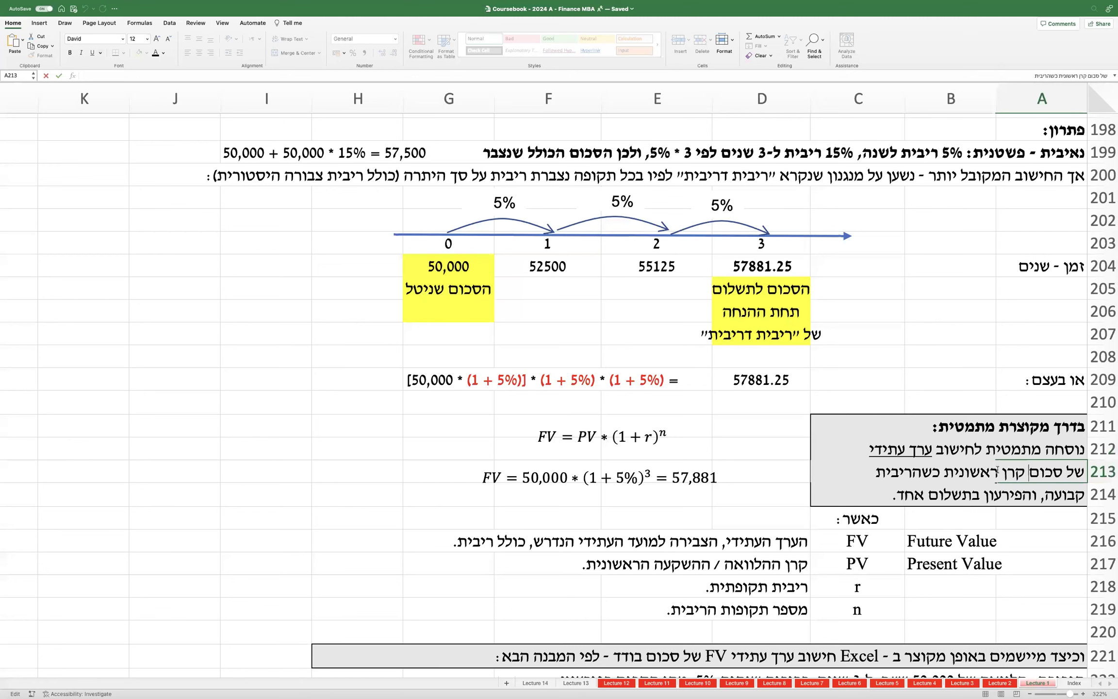
double_click(931, 470)
key(super+b)
double_click(1059, 494)
double_click(1059, 494)
key(super+b)
click(1033, 522)
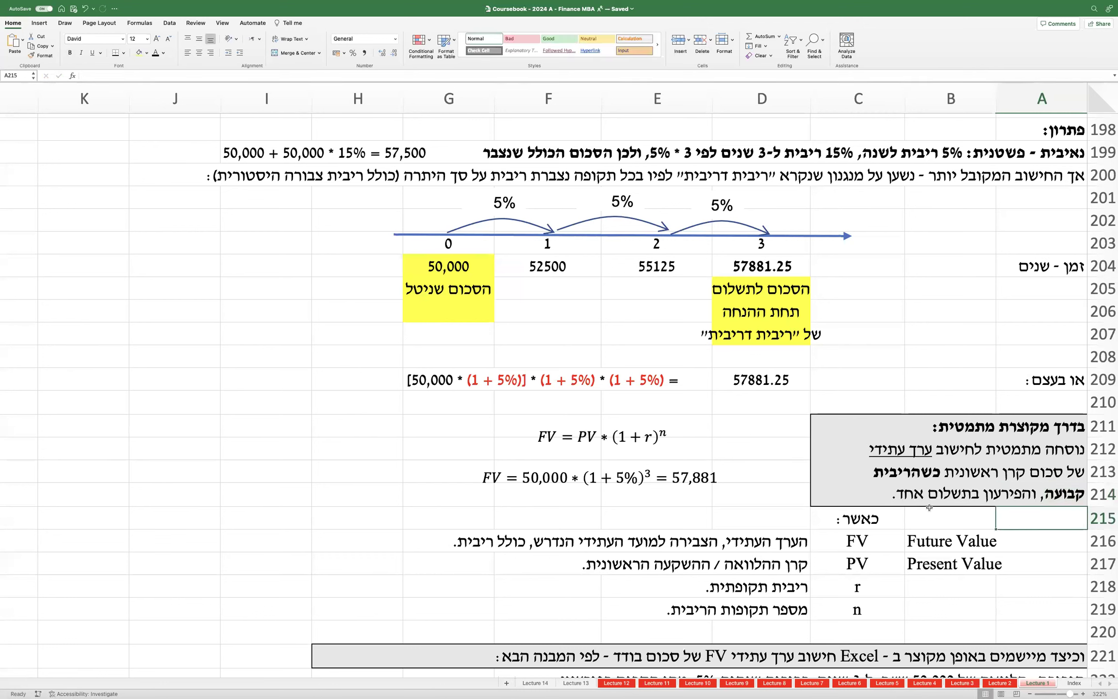
Step: Examine the formula FV = PV * (1 + r)^n, its application to the loan, and the definitions of FV, PV, r and n
click(589, 438)
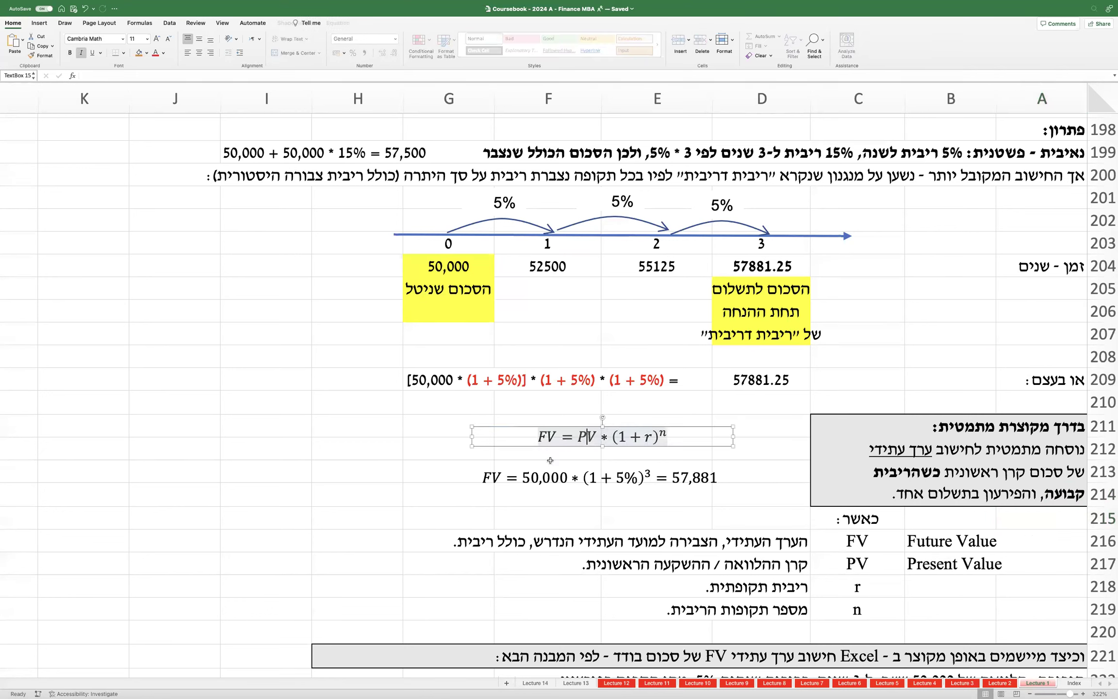
click(522, 479)
click(645, 438)
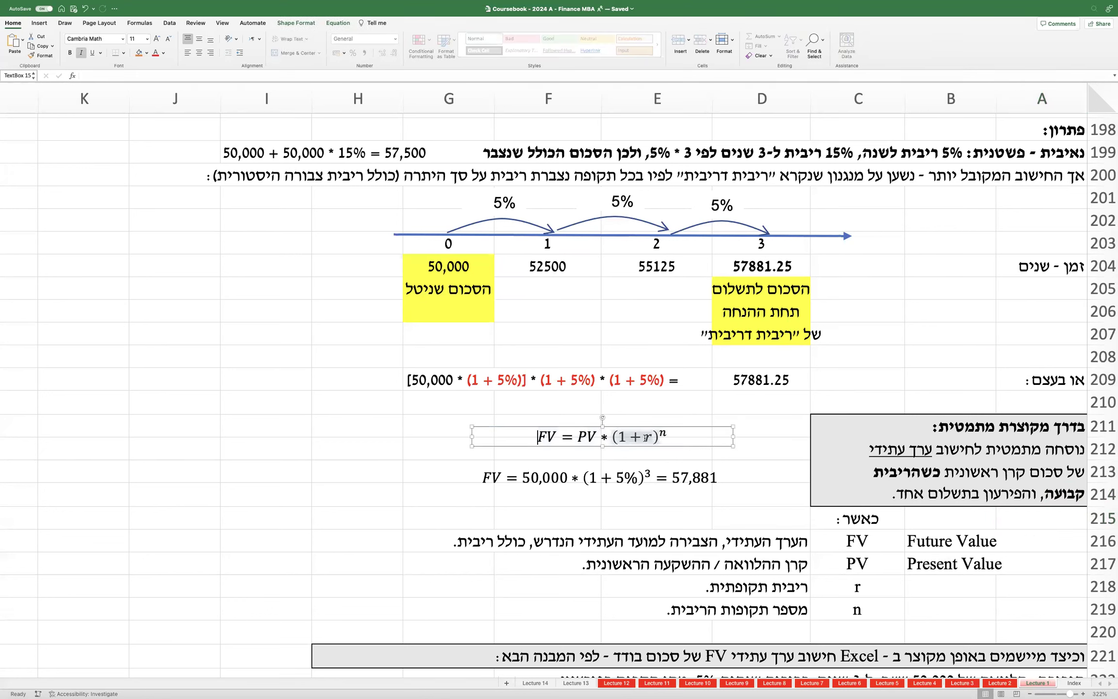
double_click(646, 438)
click(694, 515)
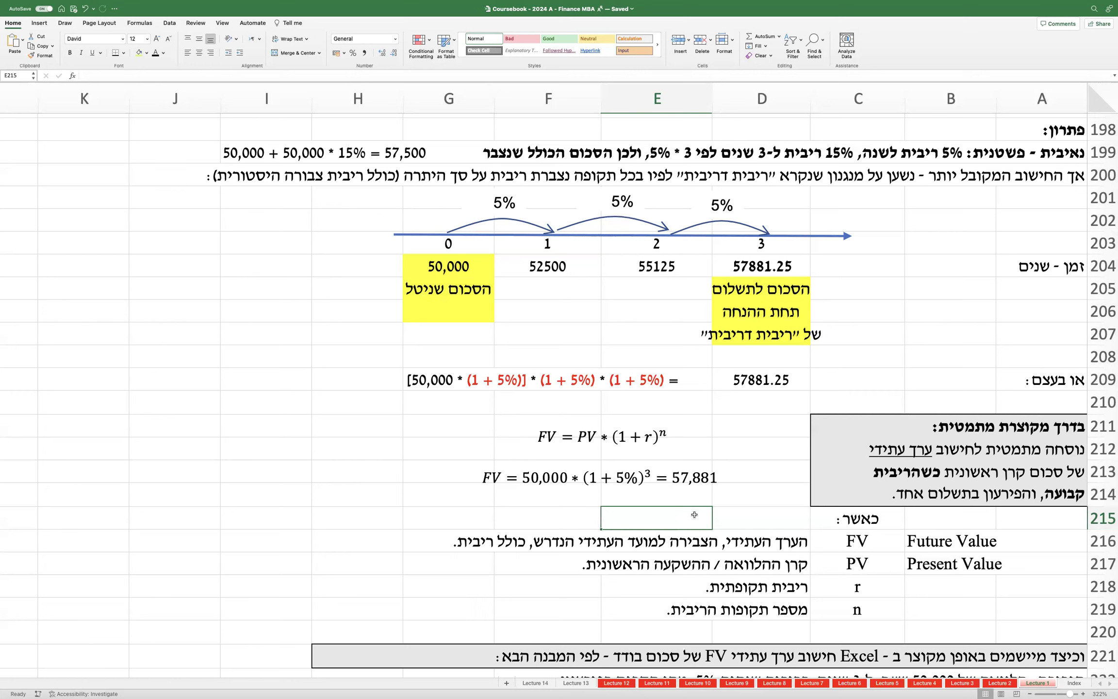
click(546, 435)
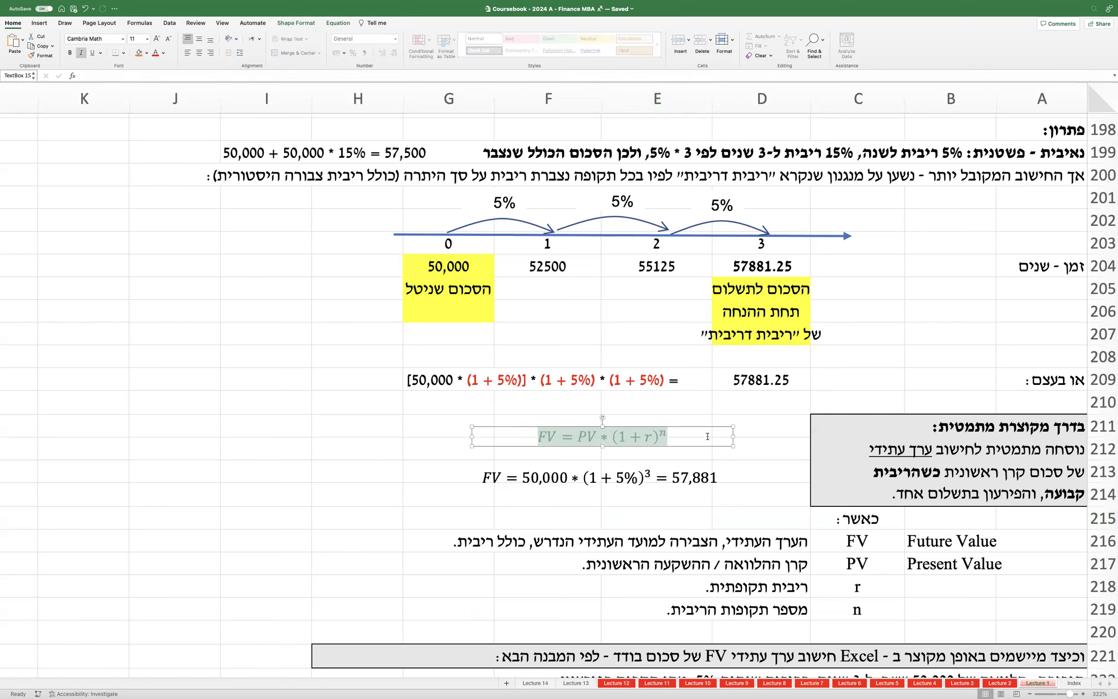
click(346, 456)
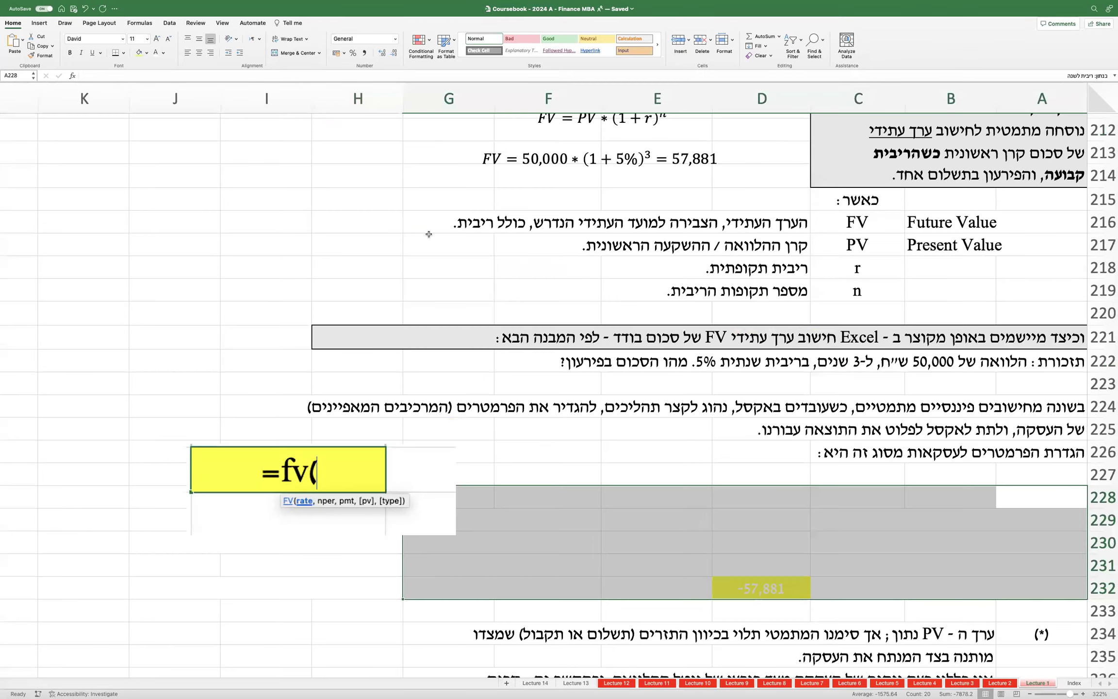
scroll(429, 235, up, 6)
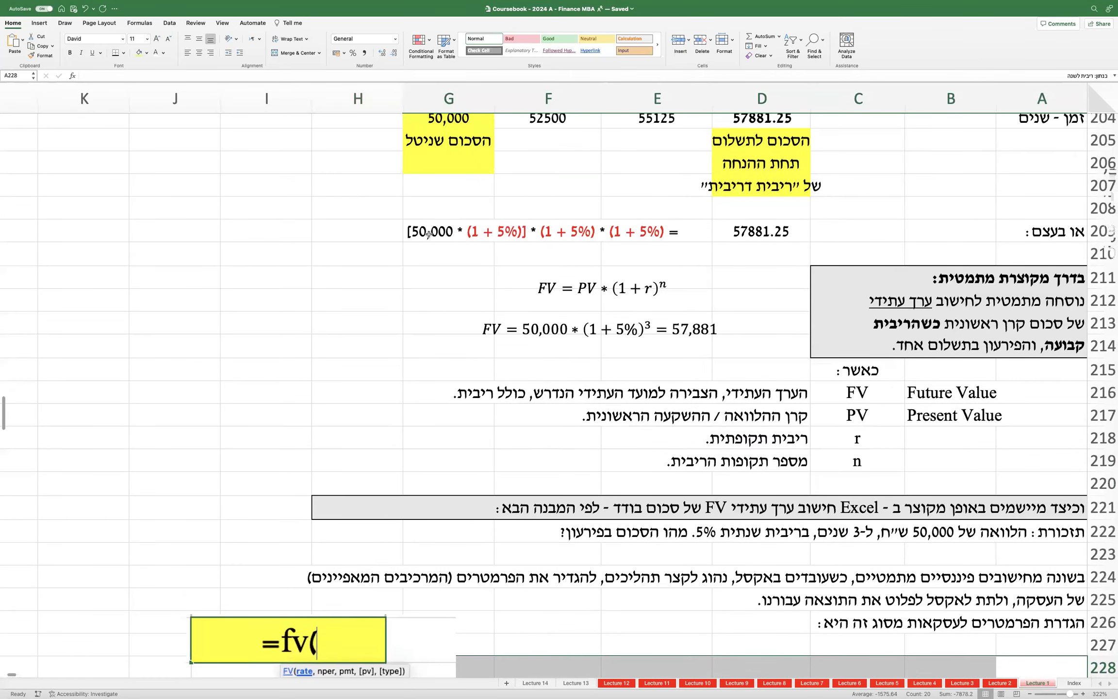
scroll(428, 235, down, 3)
click(395, 269)
click(376, 301)
click(377, 316)
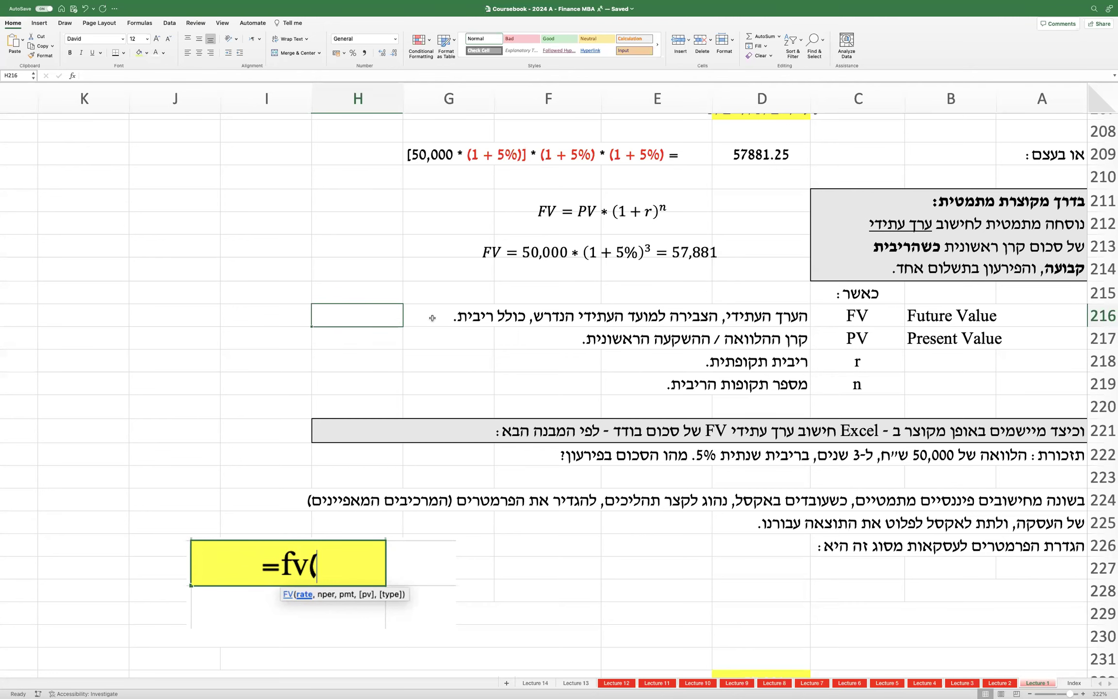
scroll(525, 365, down, 3)
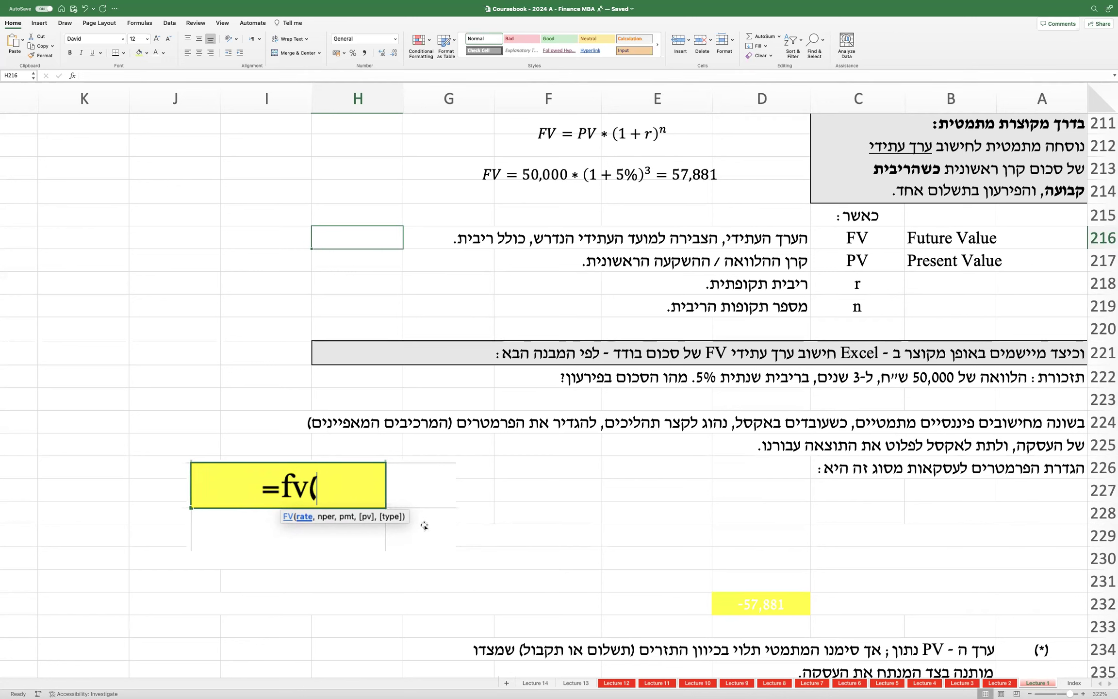
Step: Start an FV formula in I219 with =fv( to show the function's argument list
click(251, 329)
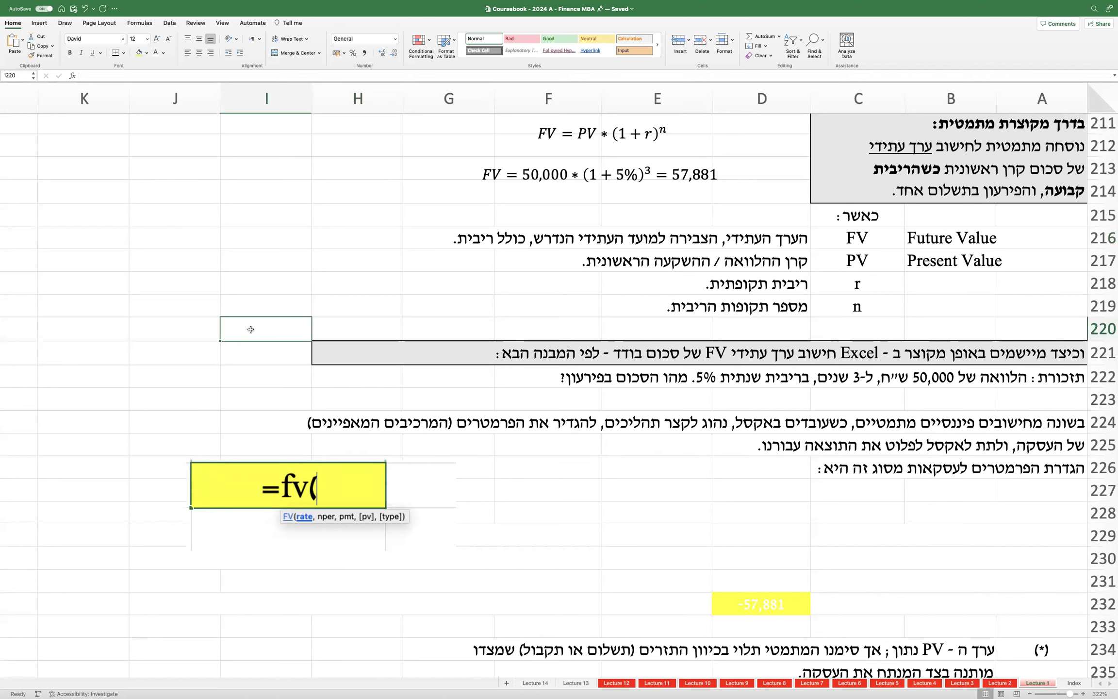
click(255, 296)
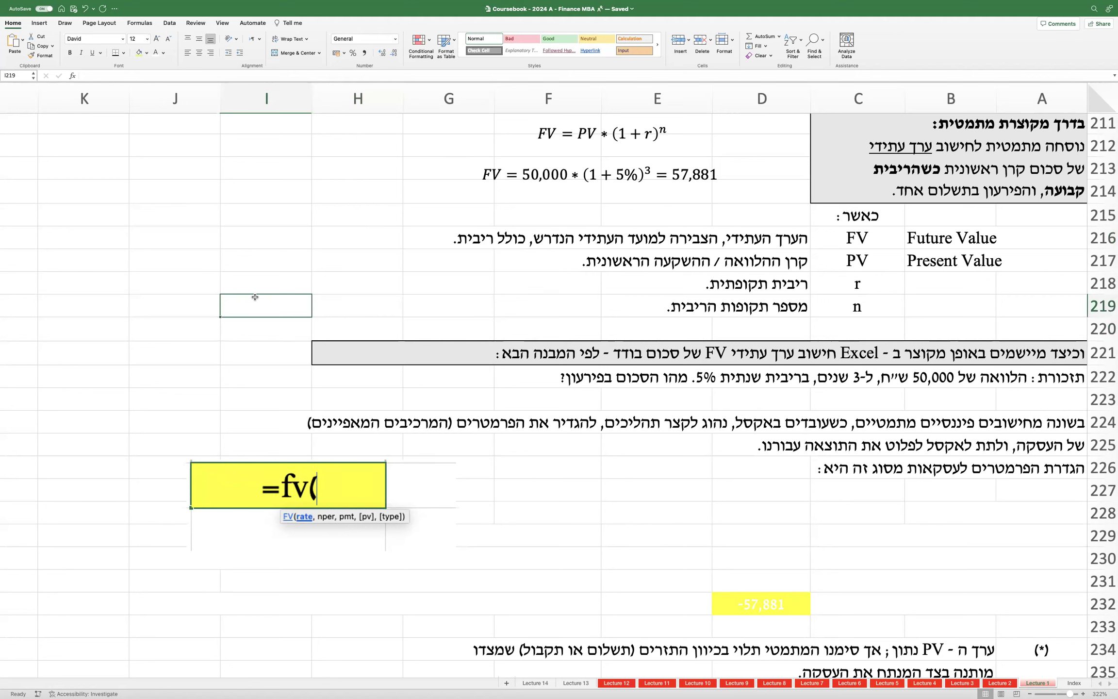
text(=)
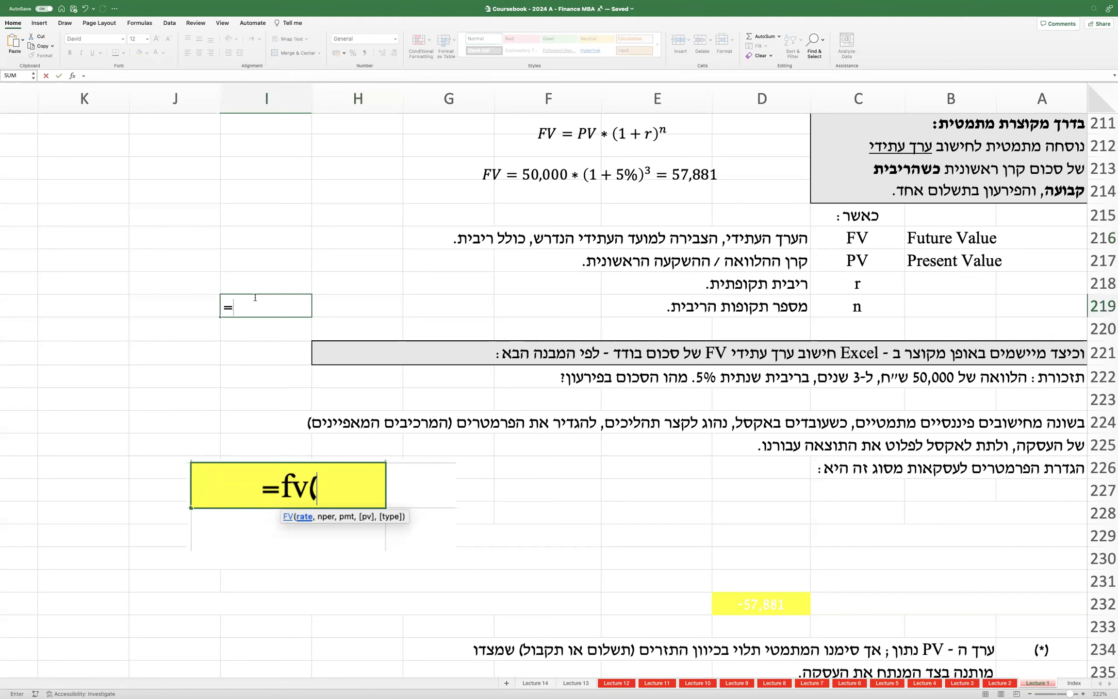
text(fv()
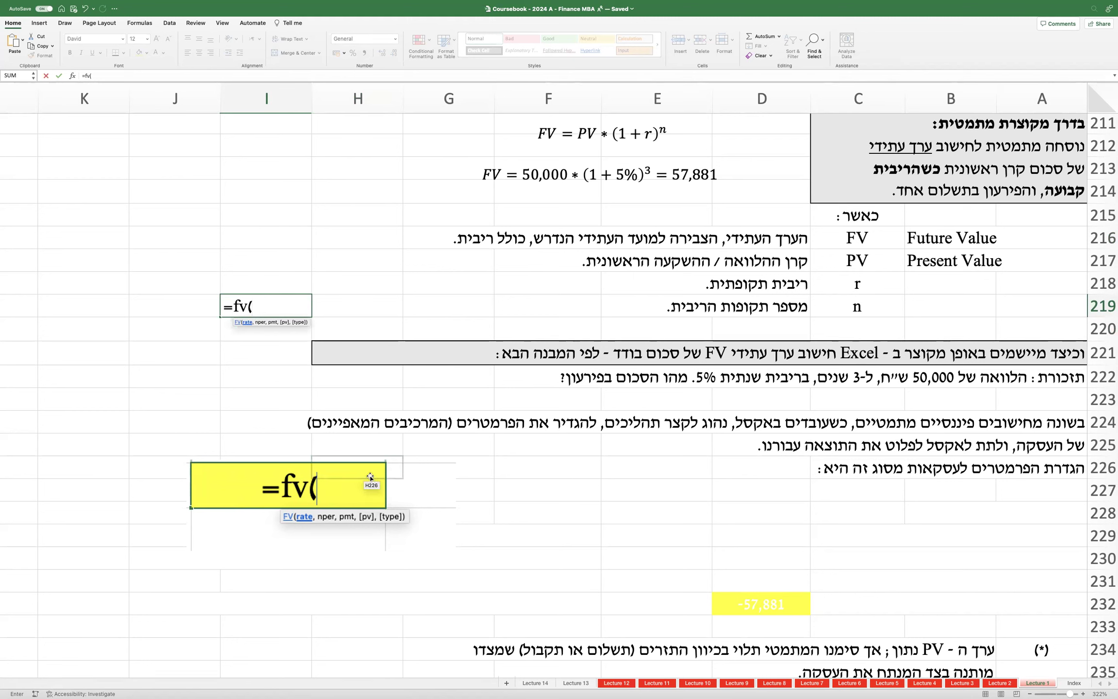
Step: Enlarge the picture of the =fv( argument list and move it up over rows 215 to 222
click(368, 453)
drag(457, 550, 633, 628)
drag(633, 539, 602, 280)
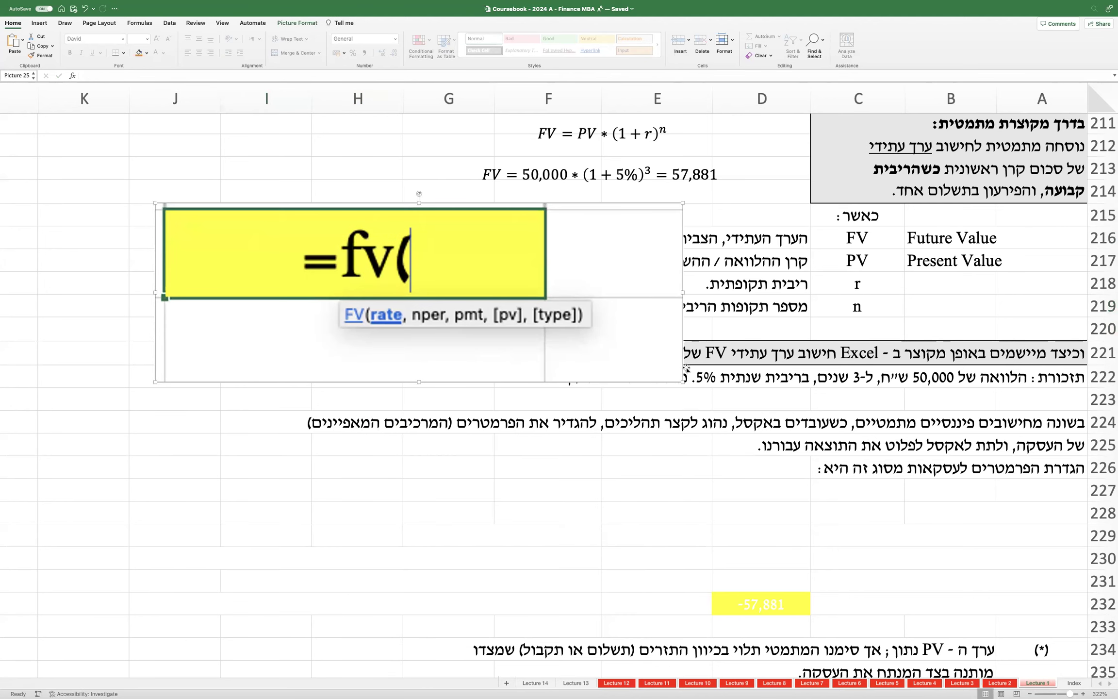
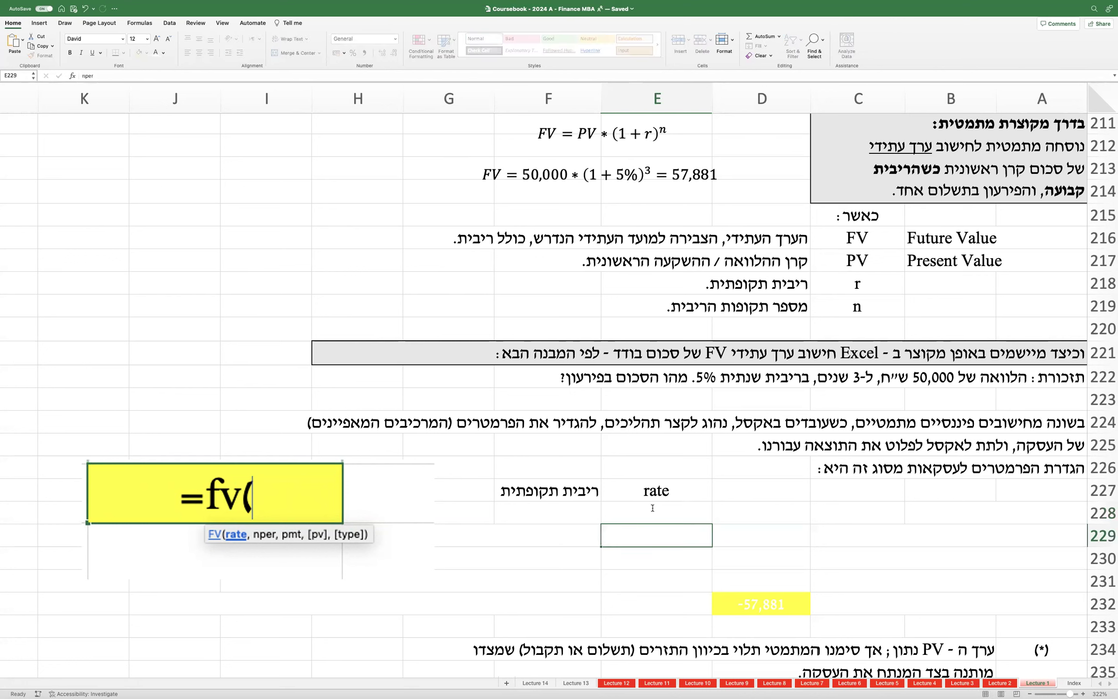
Step: Clear the contents of E228:F232 and set the font colour of these cells to Automatic
key(Escape)
drag(659, 510, 596, 602)
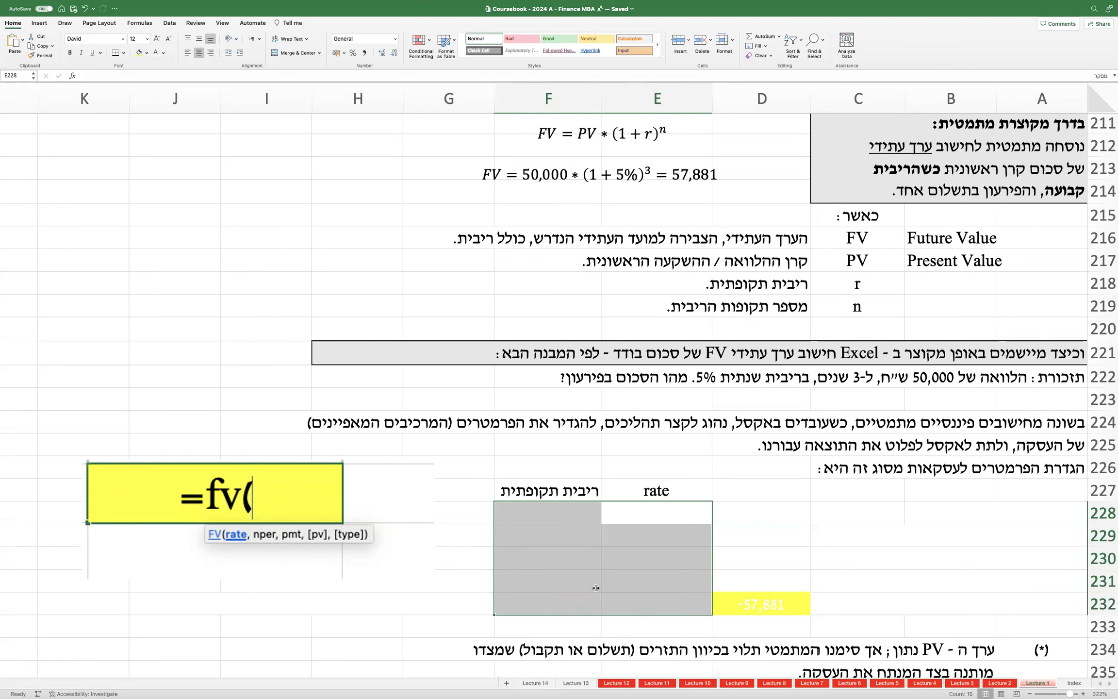
double_click(677, 514)
drag(590, 601, 640, 511)
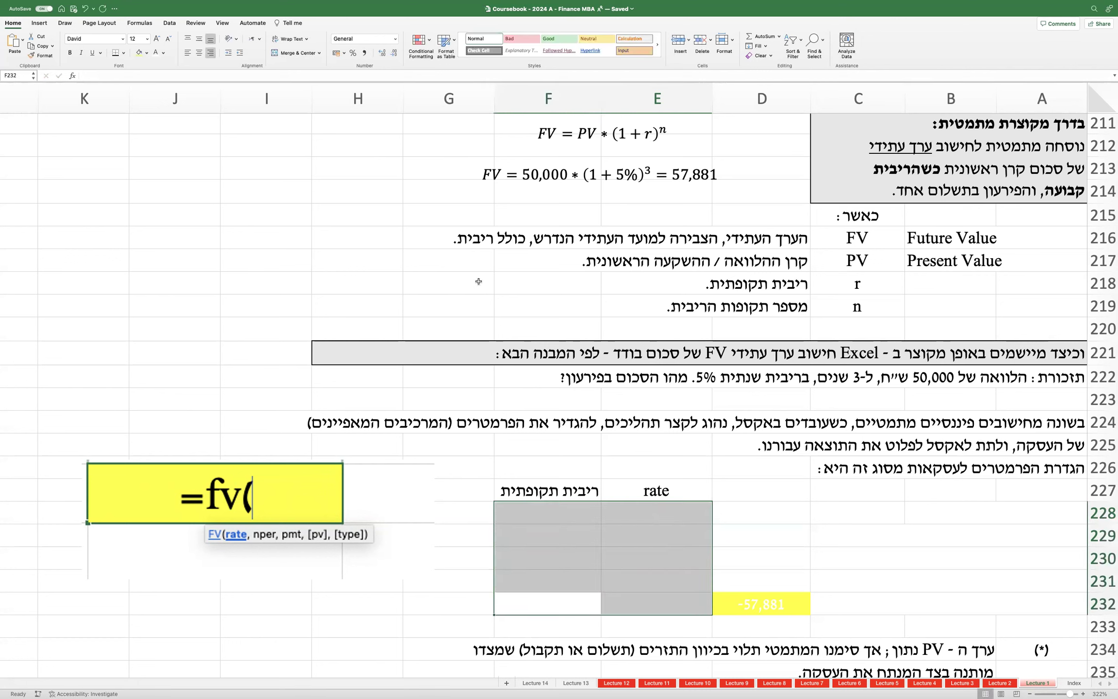
click(163, 52)
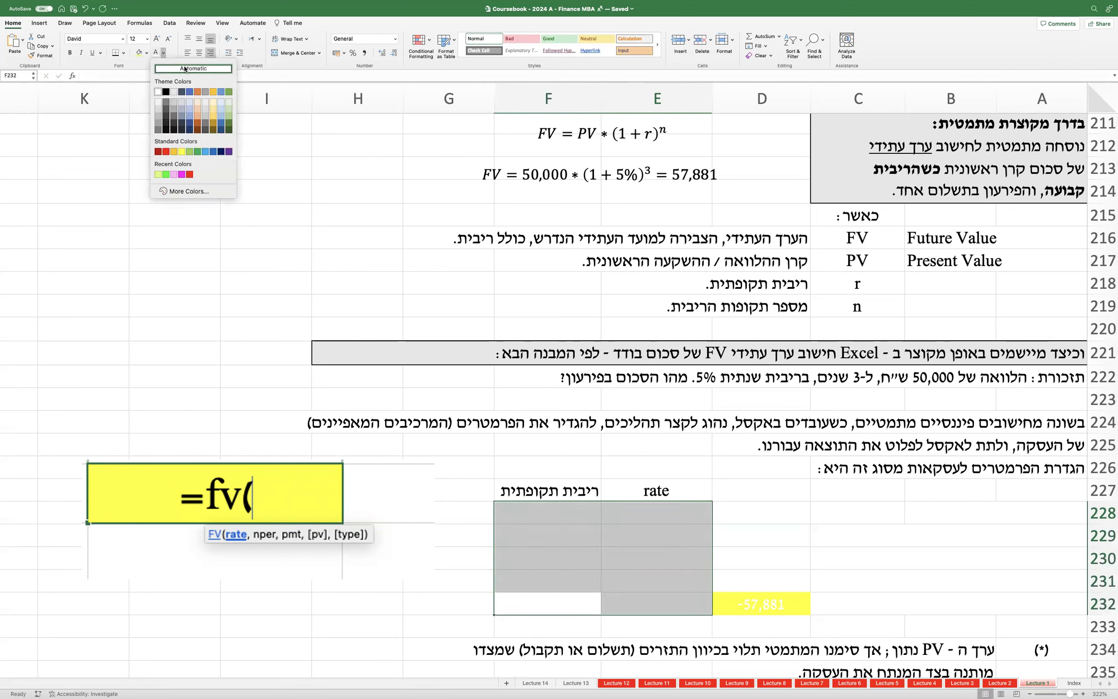
click(182, 68)
Step: Enter the parameter name nper in E228 and its meaning "מספר תקופות הריבית" in F228
click(668, 515)
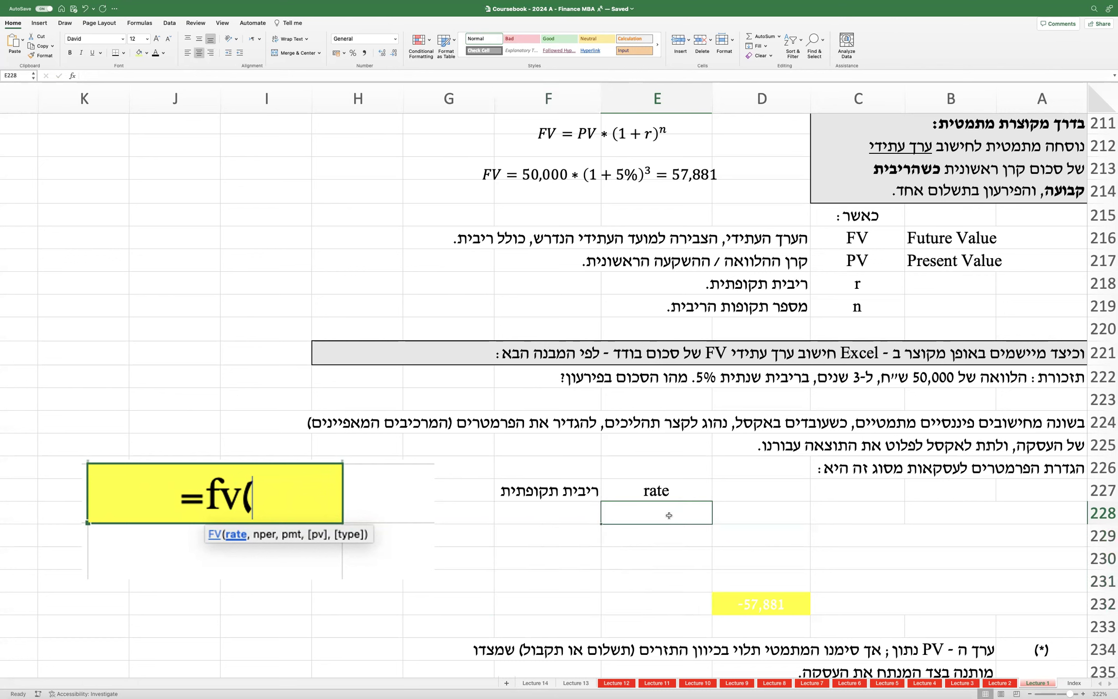
text(nper)
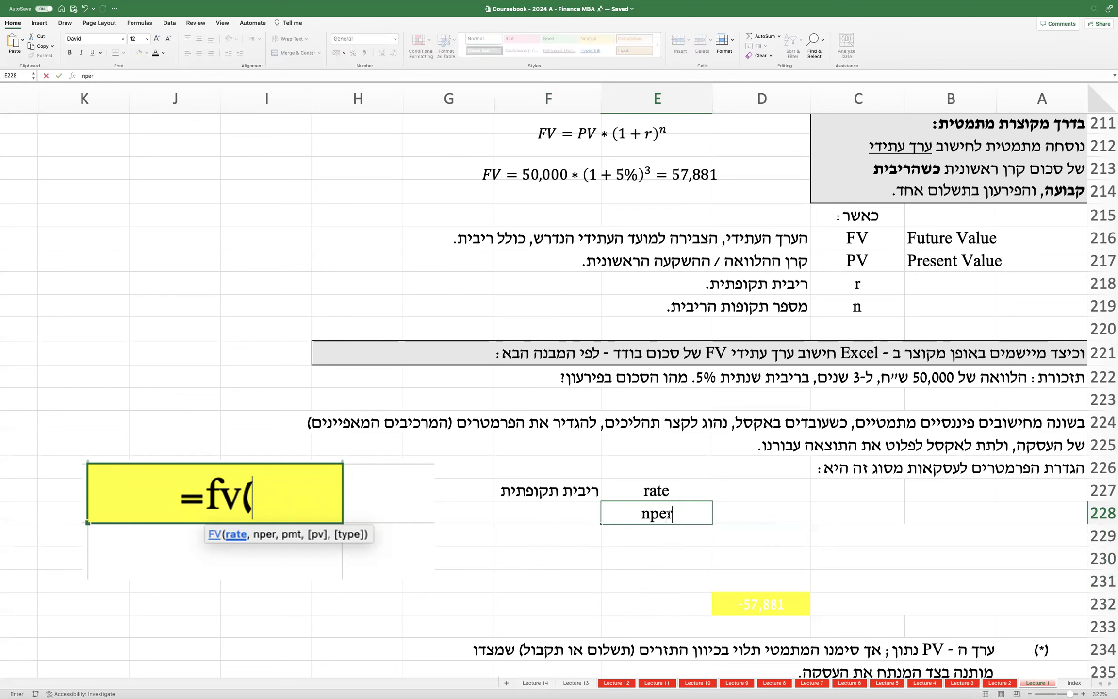
key(Return)
click(595, 511)
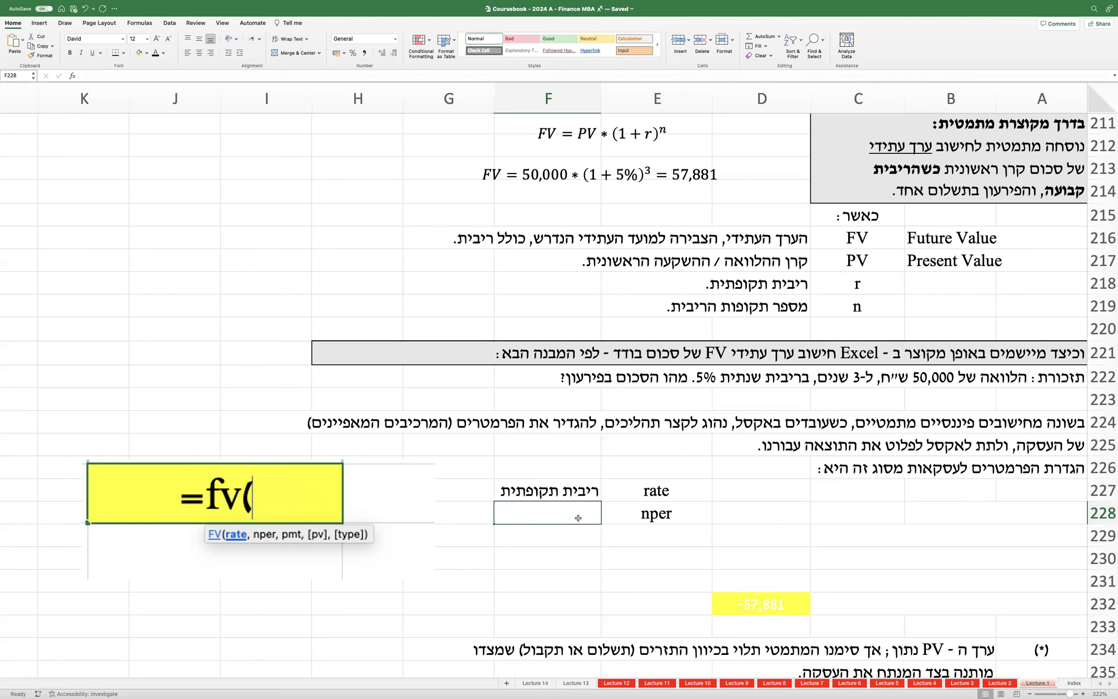
text(מספר תקופות הריבית)
key(Return)
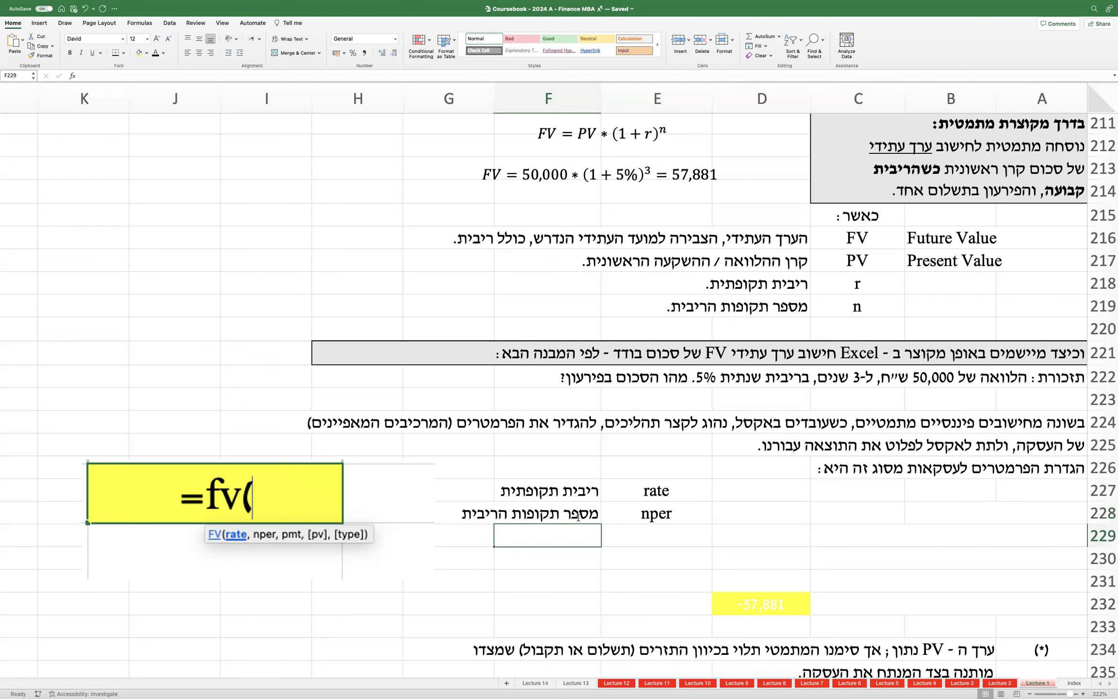
Step: Enter 5% as the rate in D227 and centre it in the cell
click(742, 494)
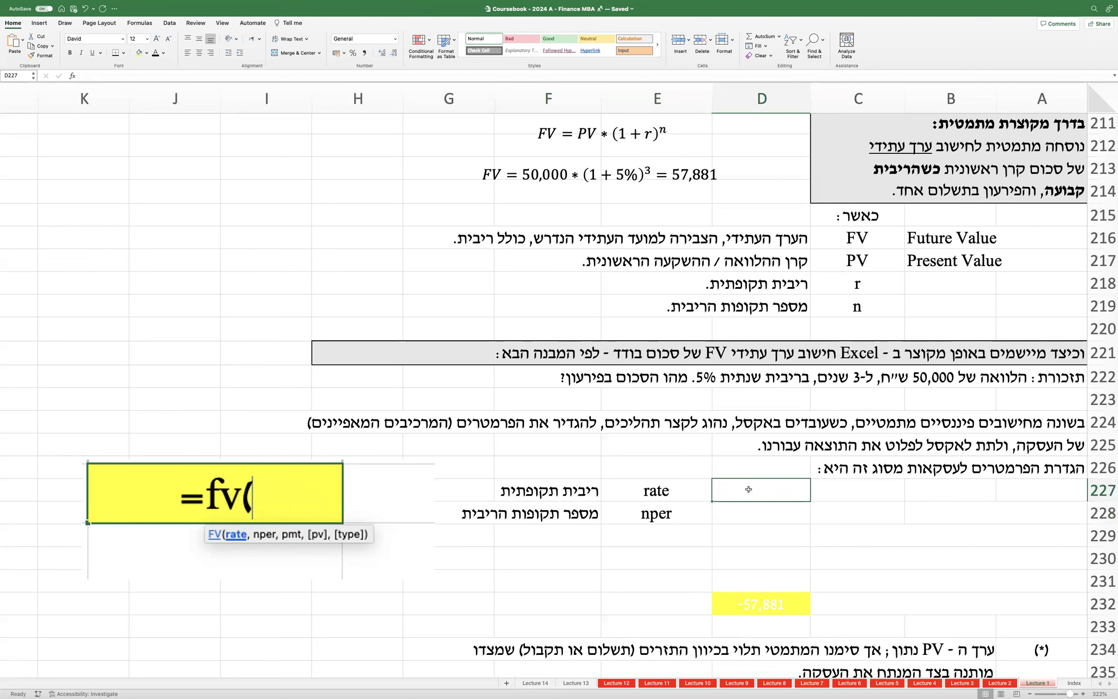
text(5%)
key(Return)
key(Up)
key(super+e)
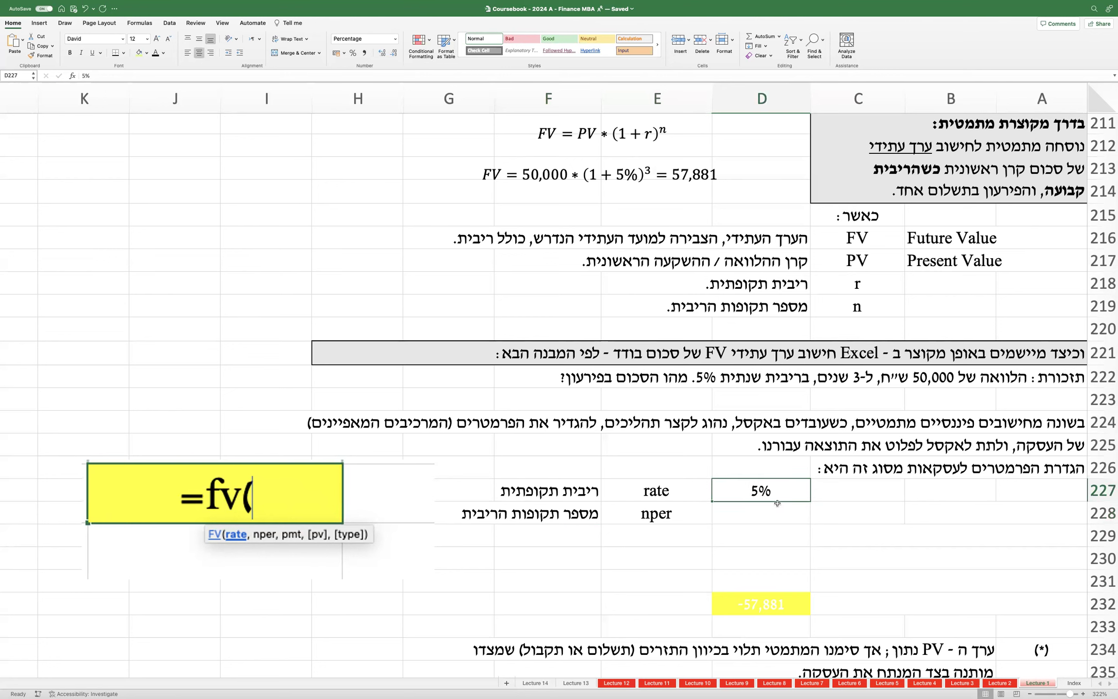
Step: Enter the note "ריבית נתונה - ריבית שנתית" in A227
click(1041, 485)
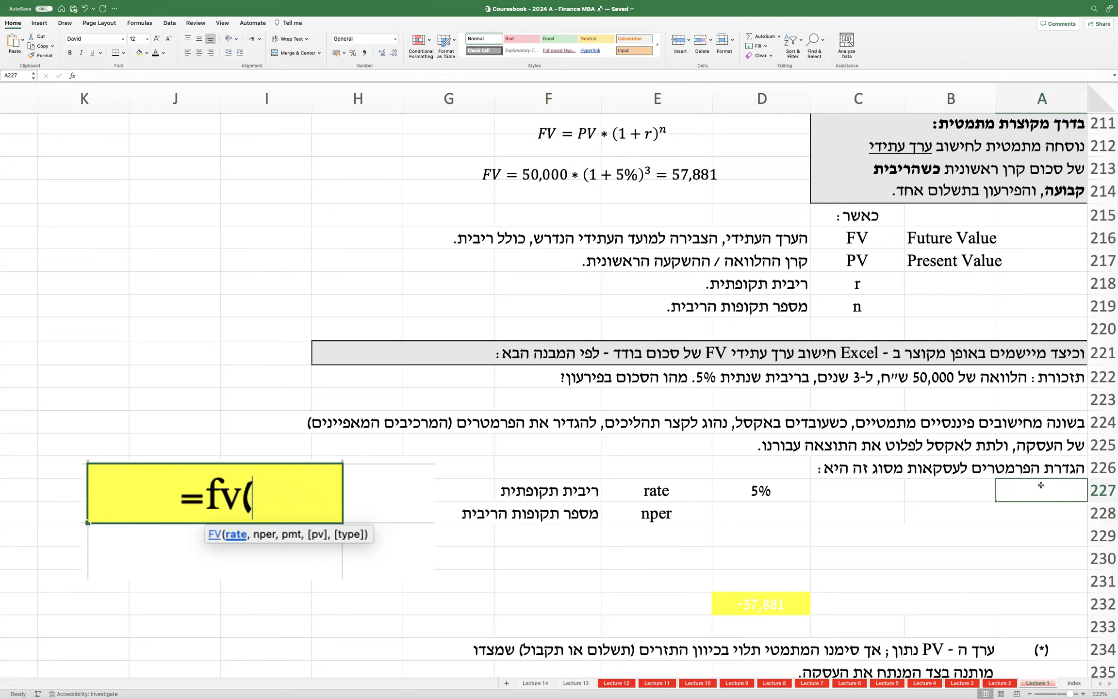
text(ריבית נתונה - ריבית שנ)
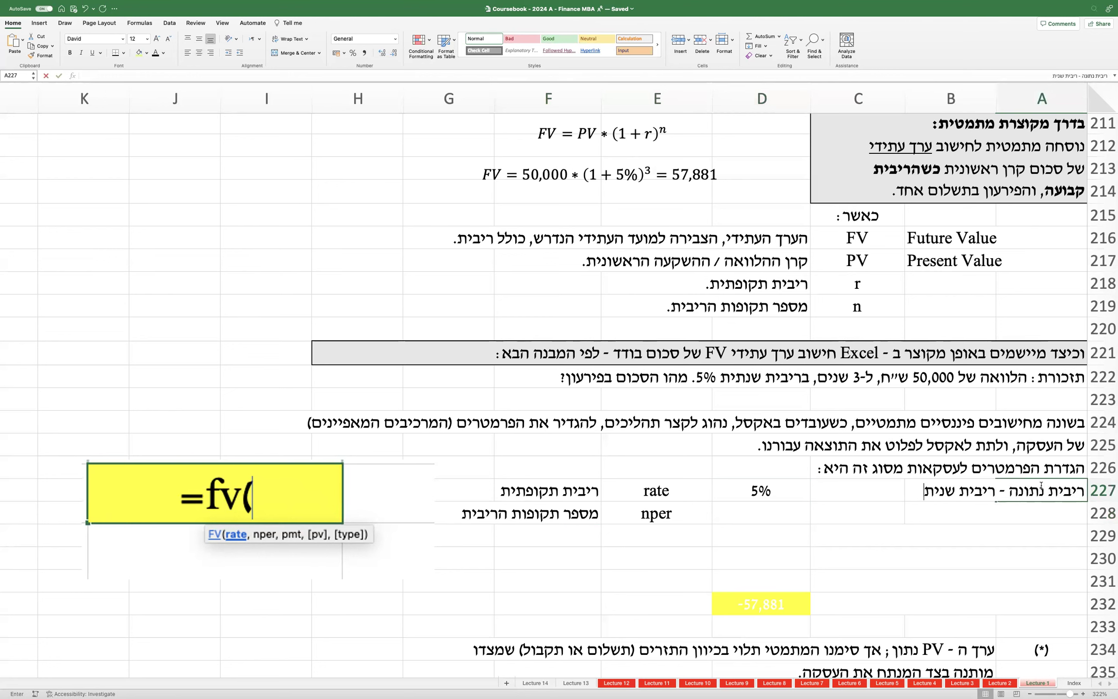
text(תית)
key(Return)
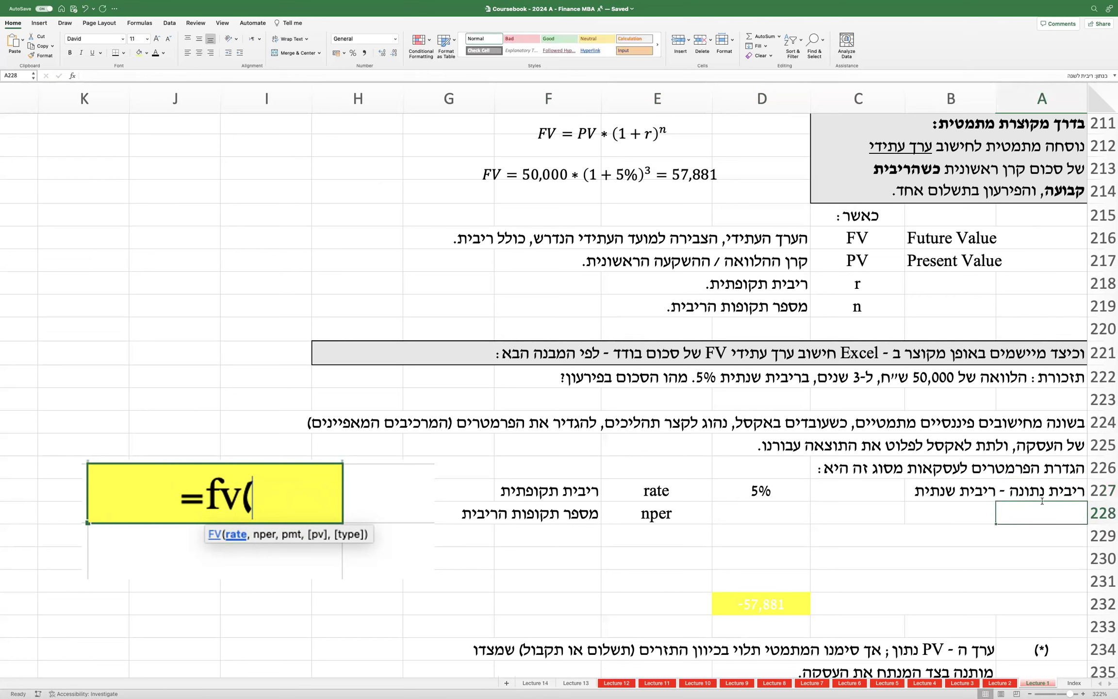
Step: Clear the contents of A228:C232 and enter the note "הואיל והריבית שנתית - נזין את מספר השנים" in A228
drag(1033, 515, 890, 600)
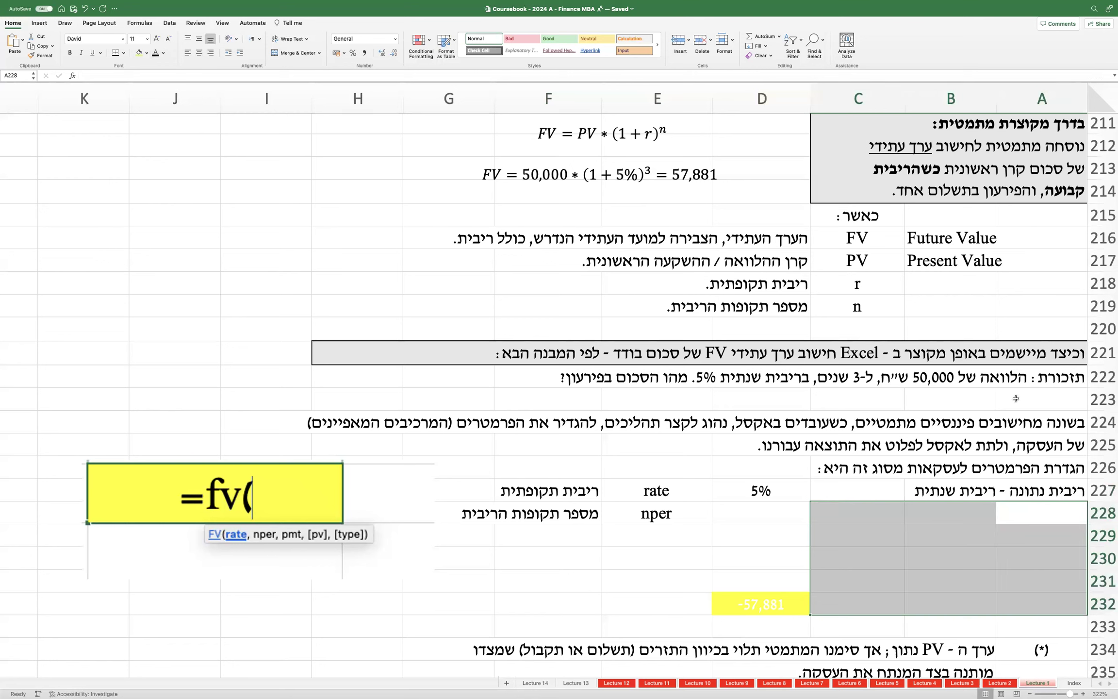
click(1023, 516)
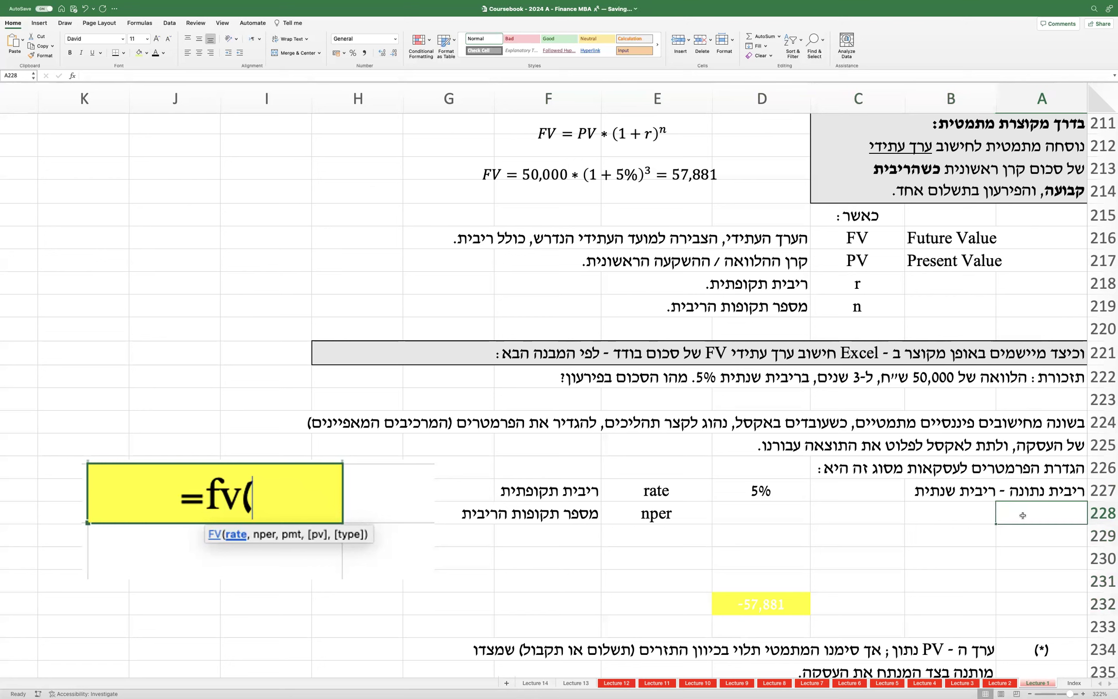
text(הואיל)
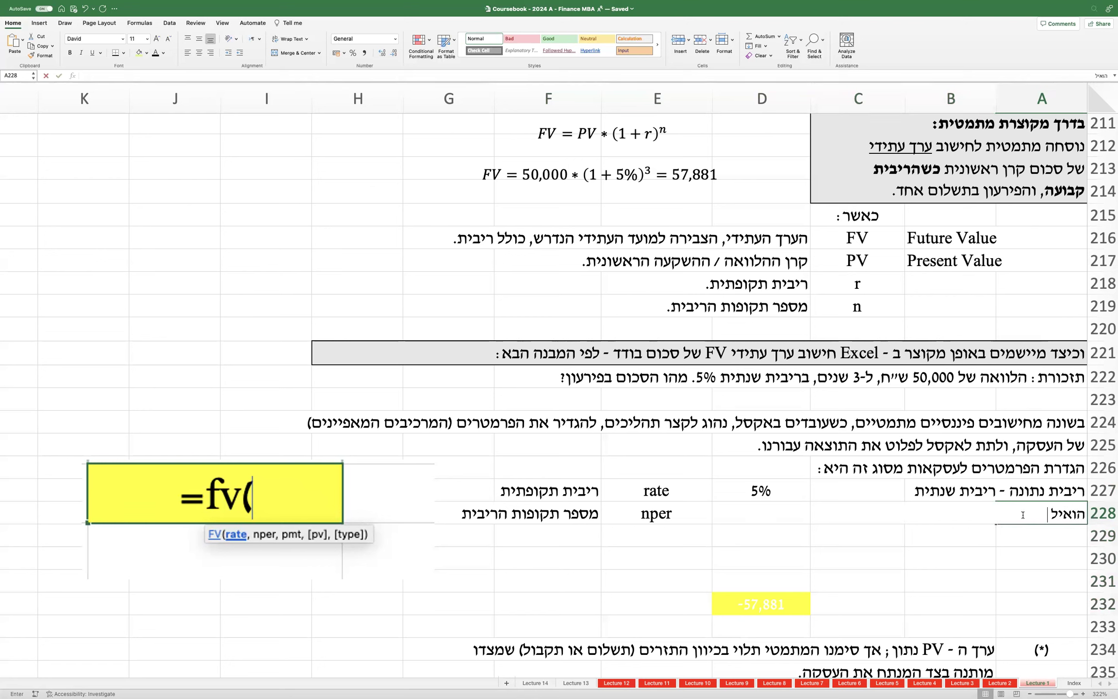
text( והריבית שנתית - )
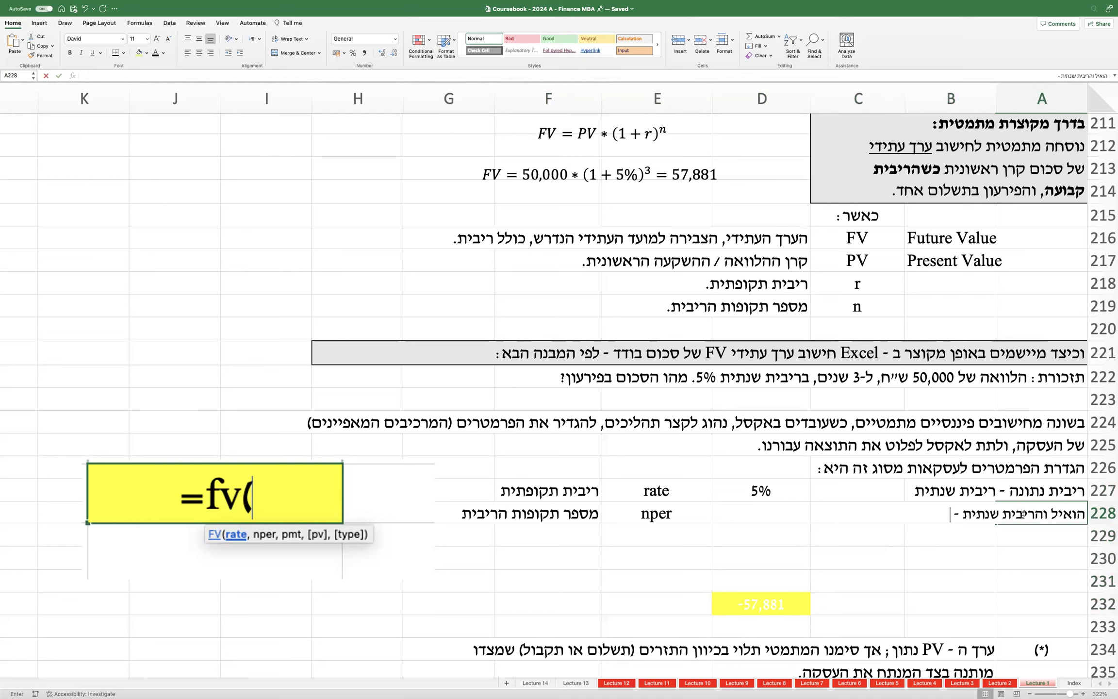
text(נזין את מספר השנים)
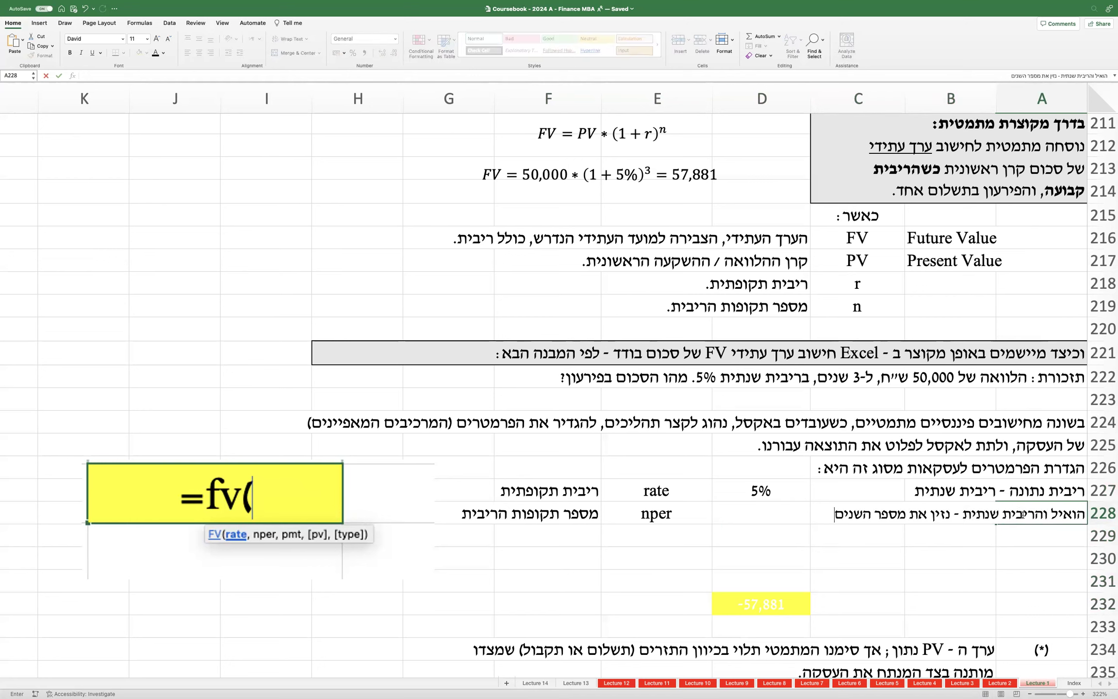
key(Return)
Step: Clear the contents of D228:D232, the value cells for nper and the rows beneath it
click(780, 513)
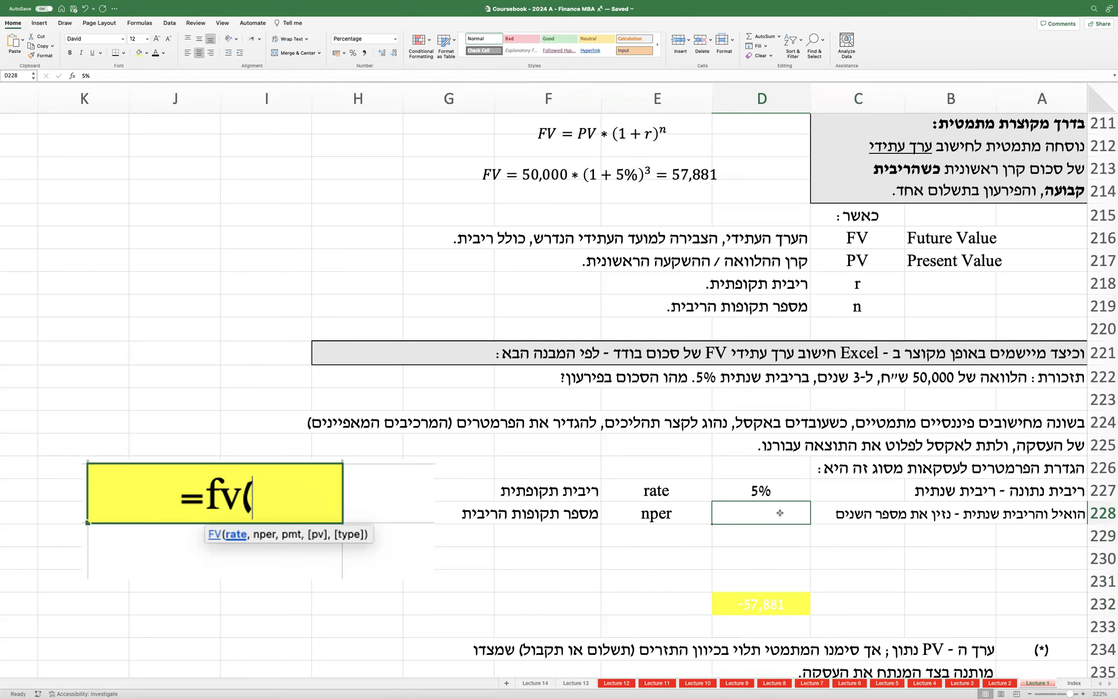
text(3)
key(Return)
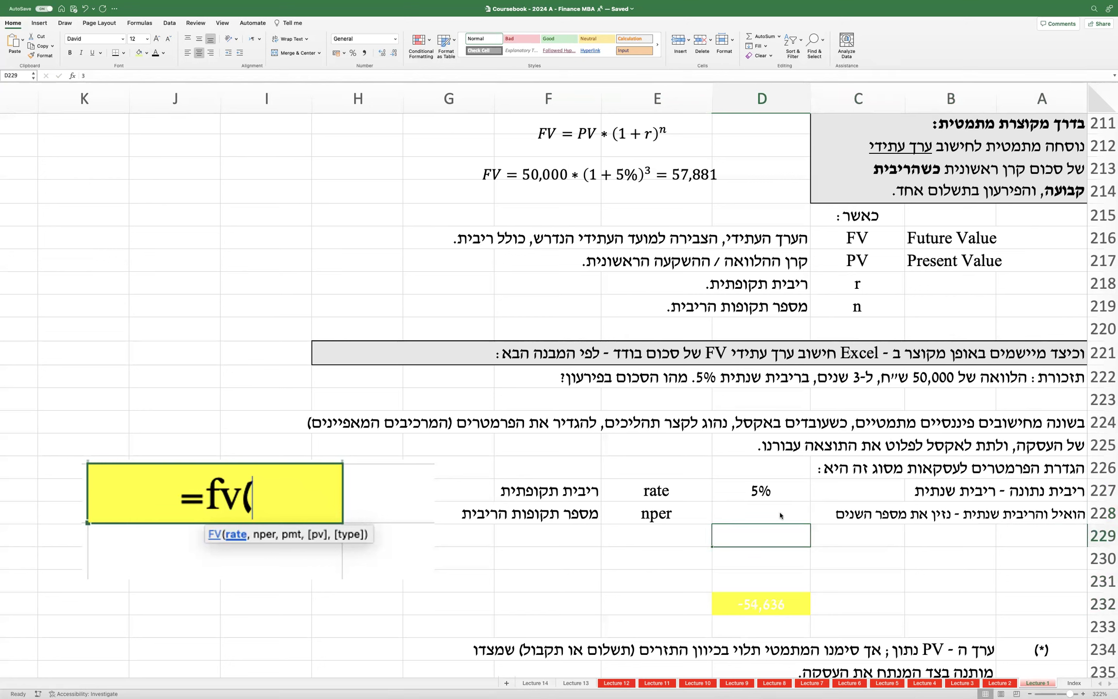
drag(780, 515, 774, 596)
key(Delete)
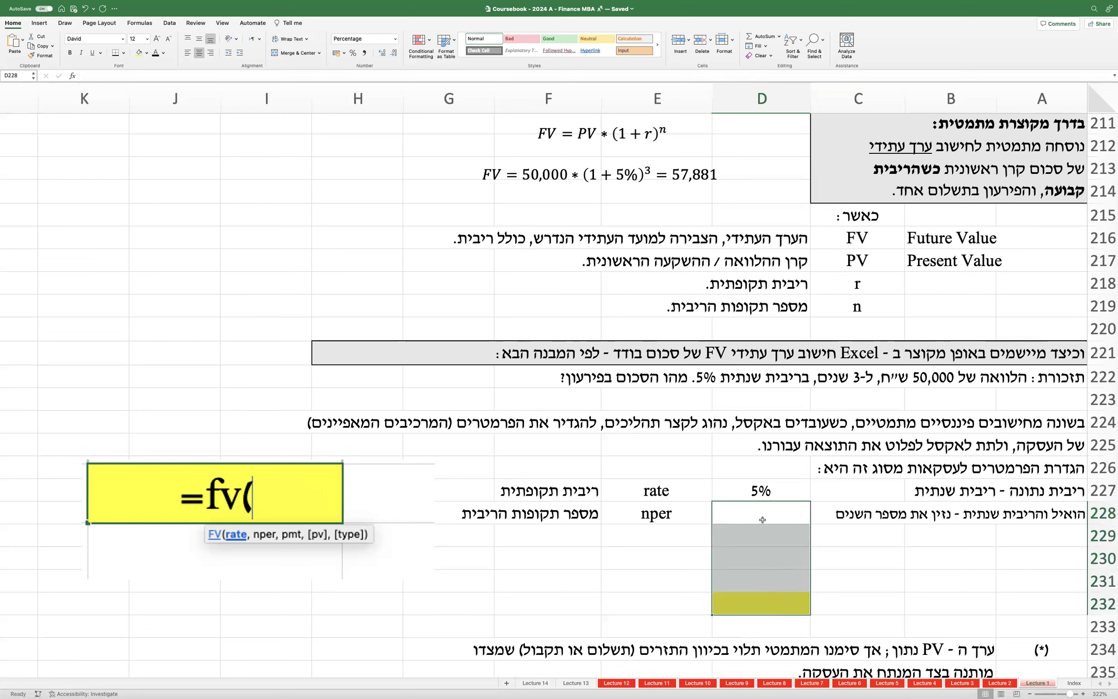
Step: Enter 3 as the nper value in D228
click(763, 519)
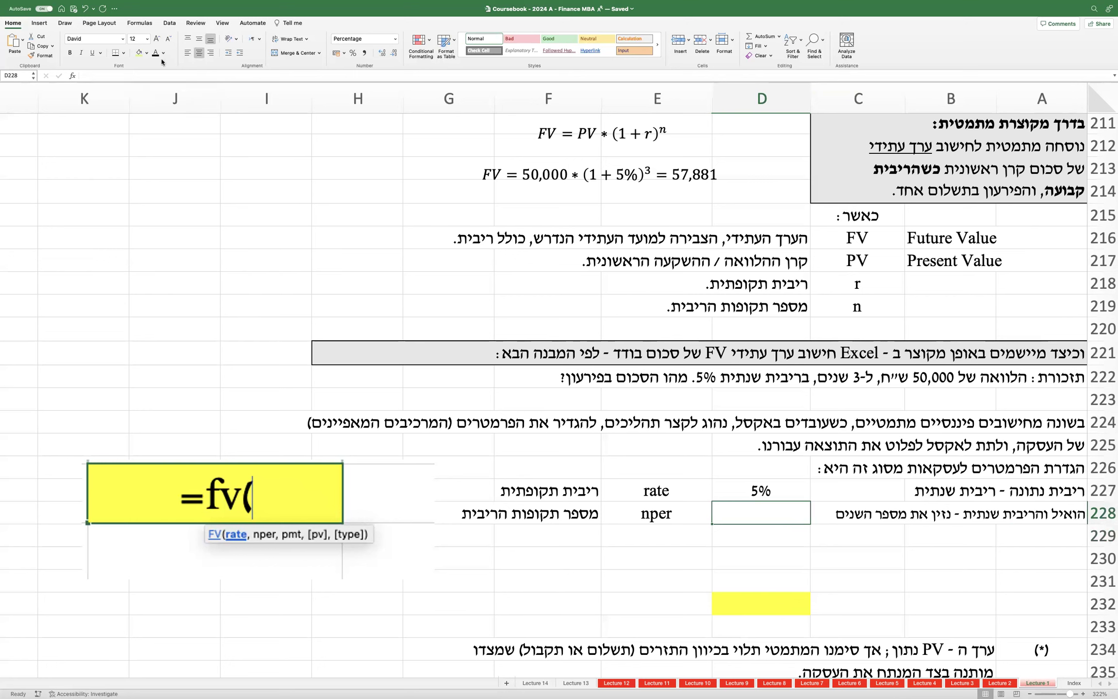
text(3)
key(Escape)
text(3)
key(Escape)
click(755, 534)
key(cmd+c)
key(Up)
key(cmd+v)
key(Escape)
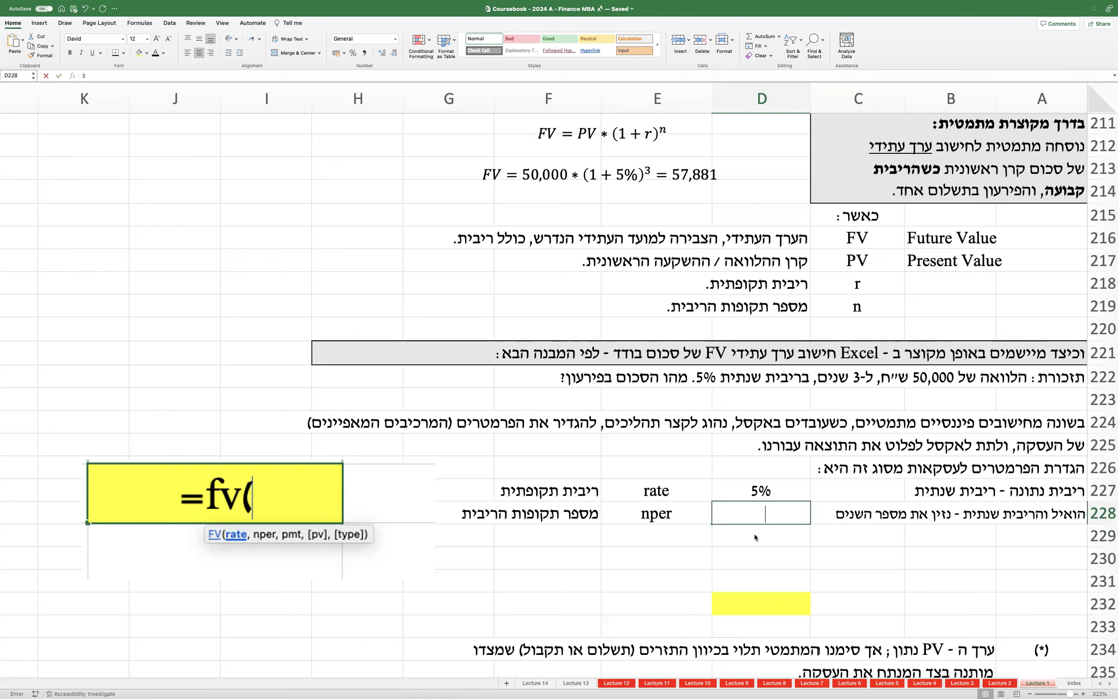
text(3)
key(cmd+Return)
Step: Enter the parameter name pmt in E229
drag(760, 533, 756, 604)
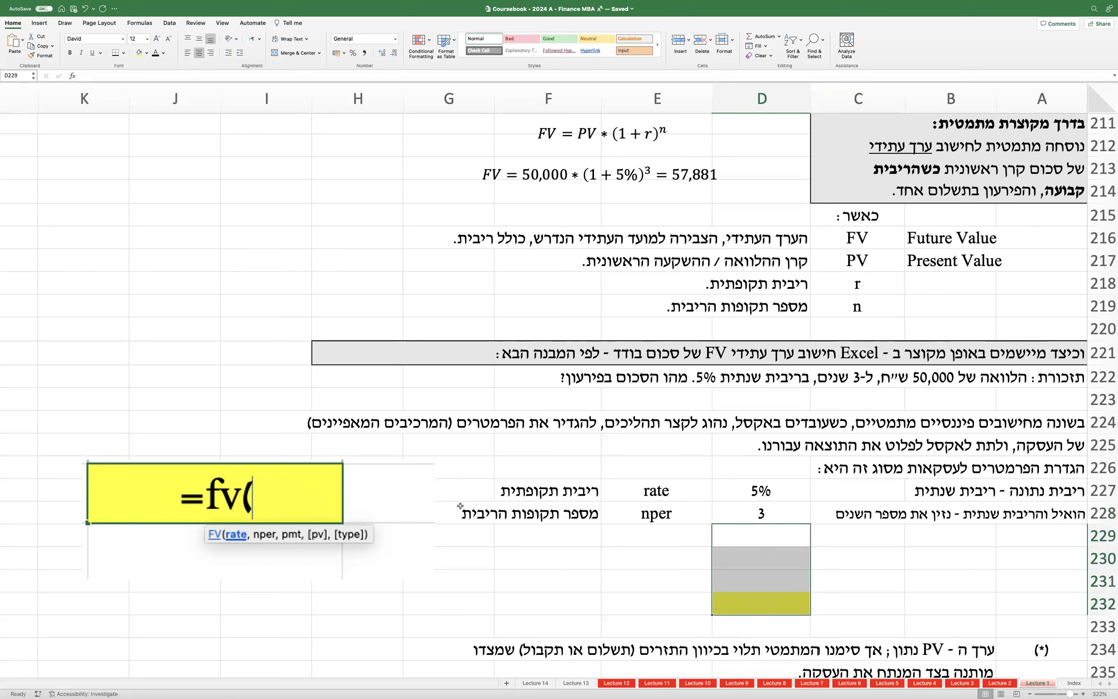
click(682, 535)
text(pmt)
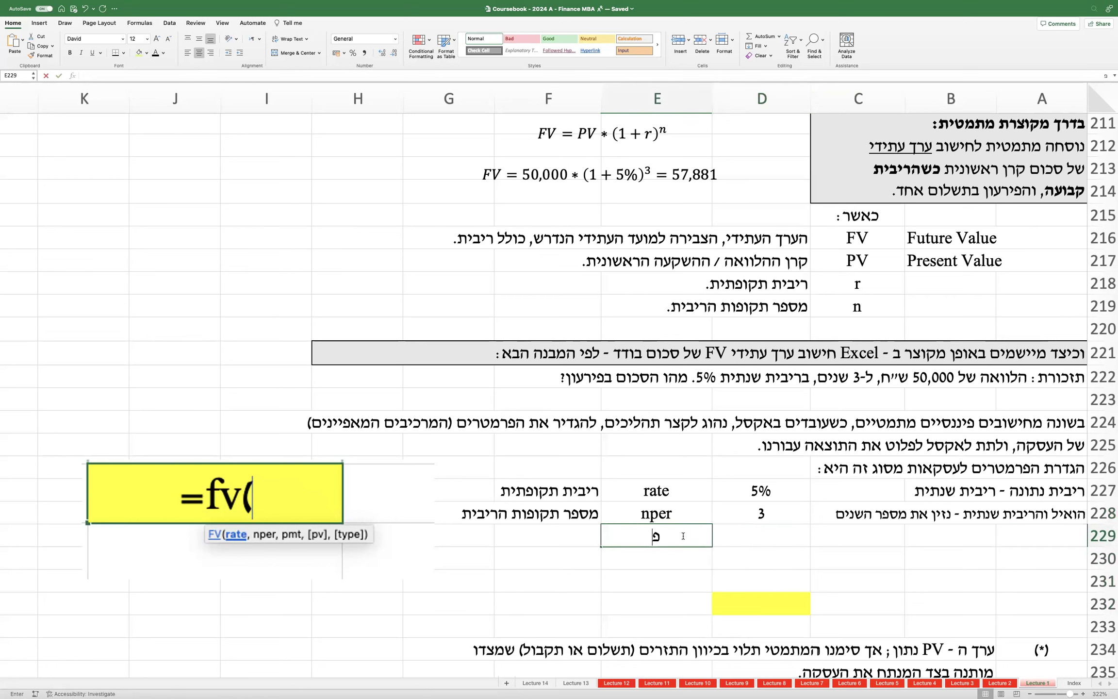
key(Tab)
click(552, 541)
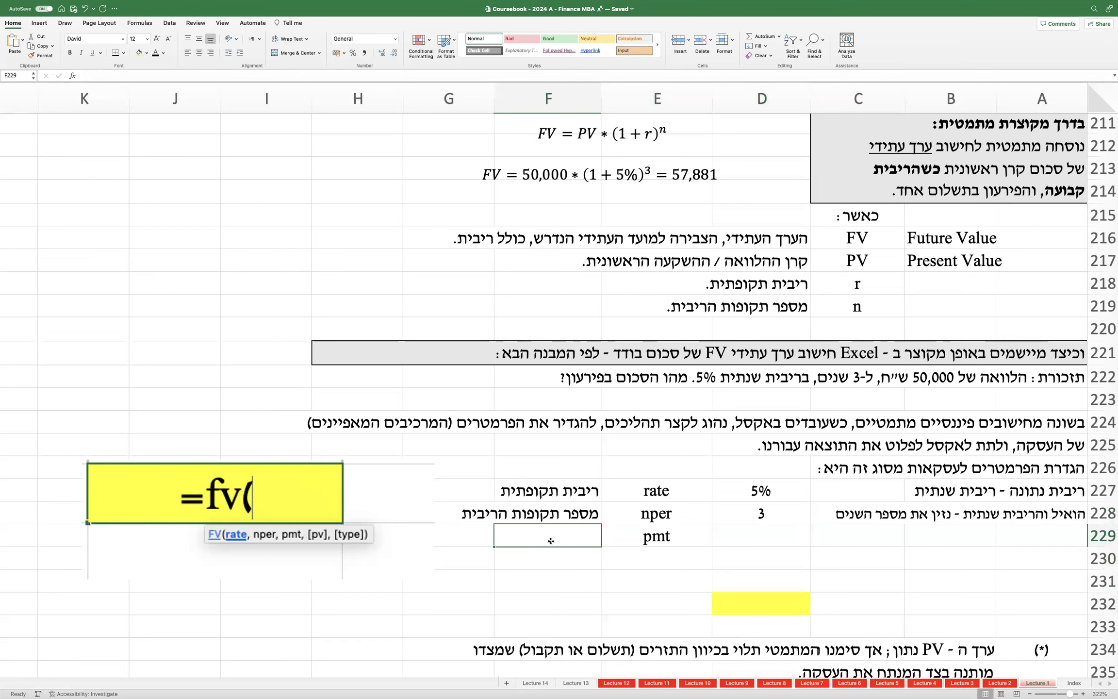
Step: Enter 0 as the pmt value in D229 and its meaning "תשלום תקופתי קבוע" in F229
key(Right)
key(Right)
text(0)
key(Return)
key(Up)
key(Left)
key(Left)
text(תשלום תקופתי קבוע)
Step: Enter the note אין כאן תשלום תקופתי קבוע, "עסקה פשוטה" in A229
key(Right)
key(Right)
key(Right)
key(Right)
key(Right)
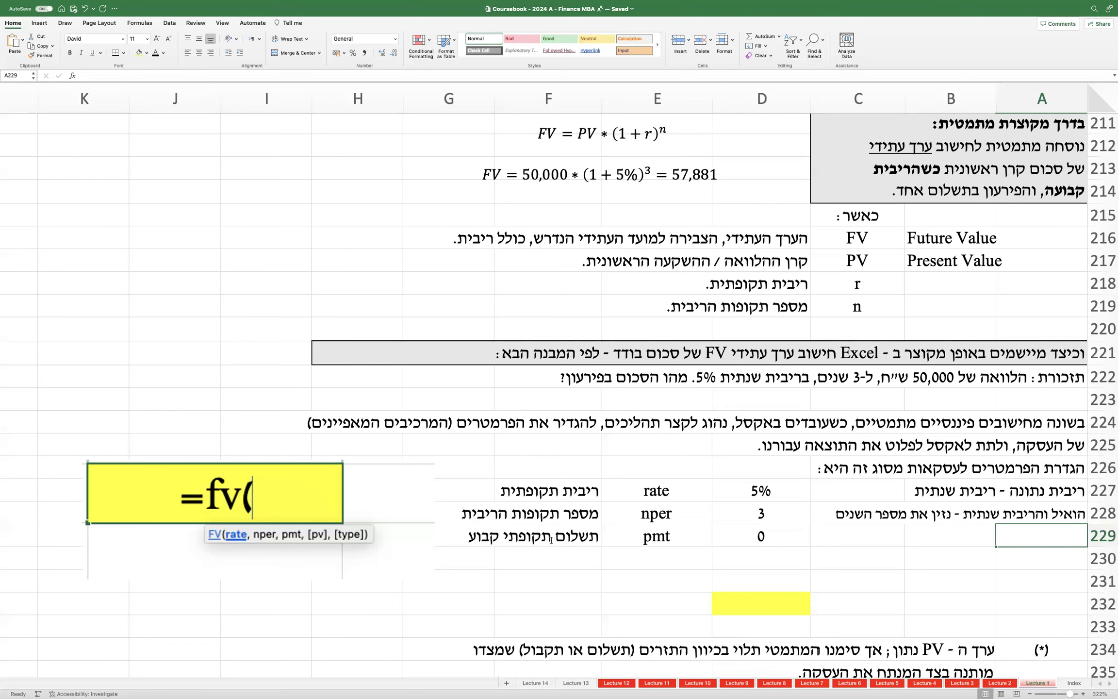
text(אין כאן תש)
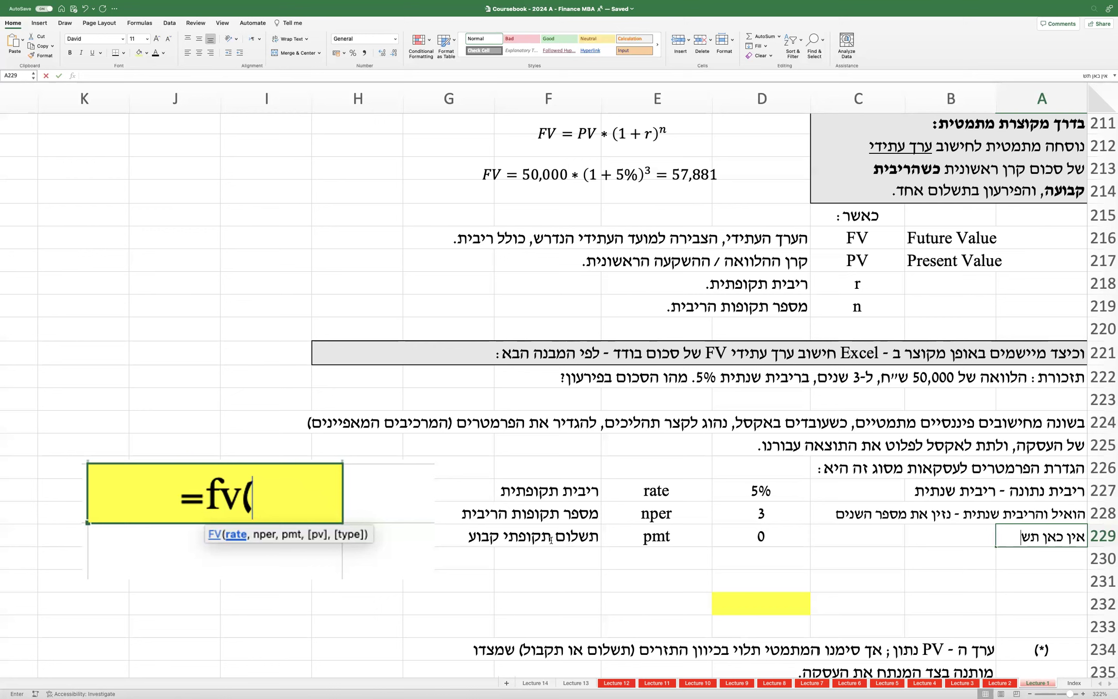
text(לום תקופתי קבוע,)
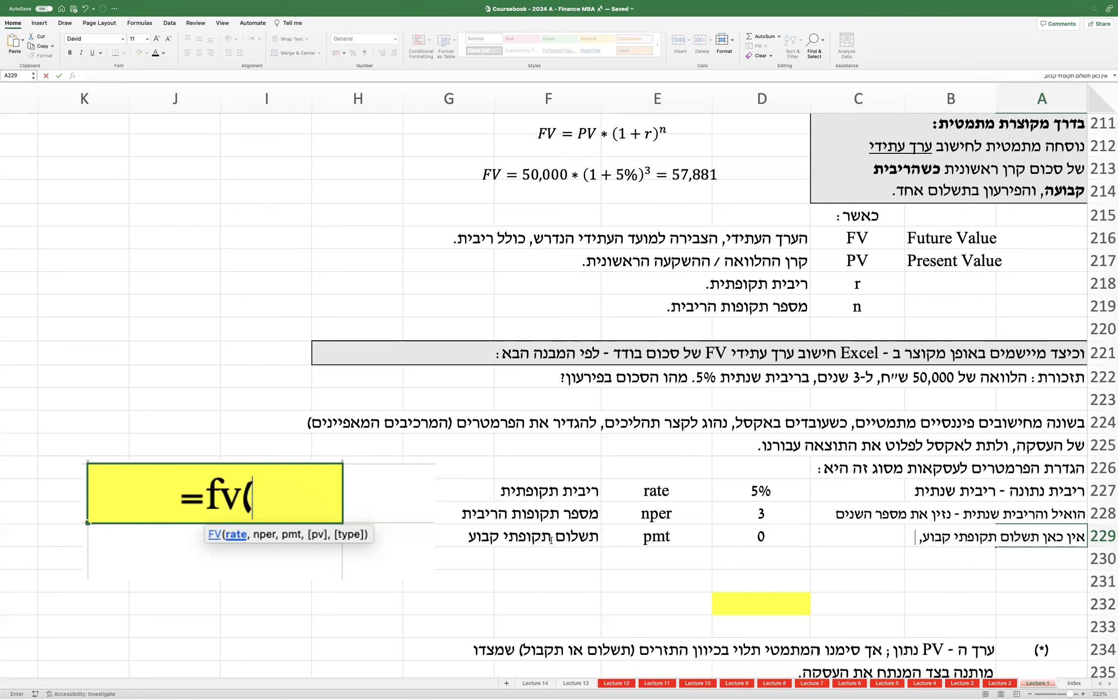
text("עסקה פשוטה")
key(Return)
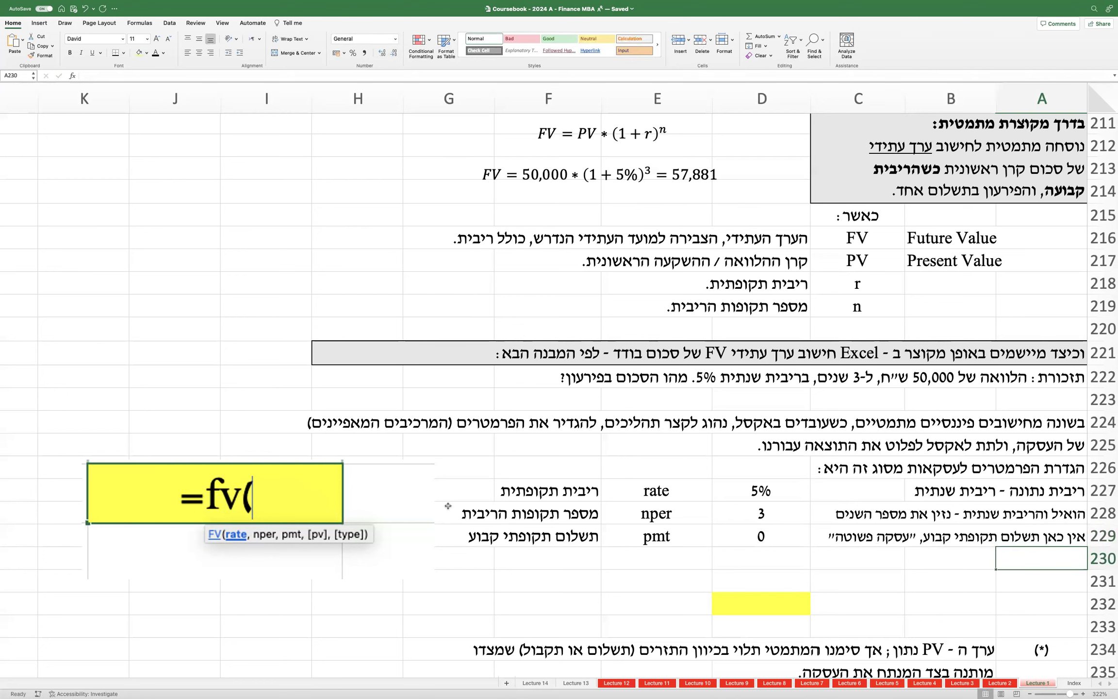
Step: Underline the parenthetical about the principal plus accrued interest in the question text in A196
click(646, 558)
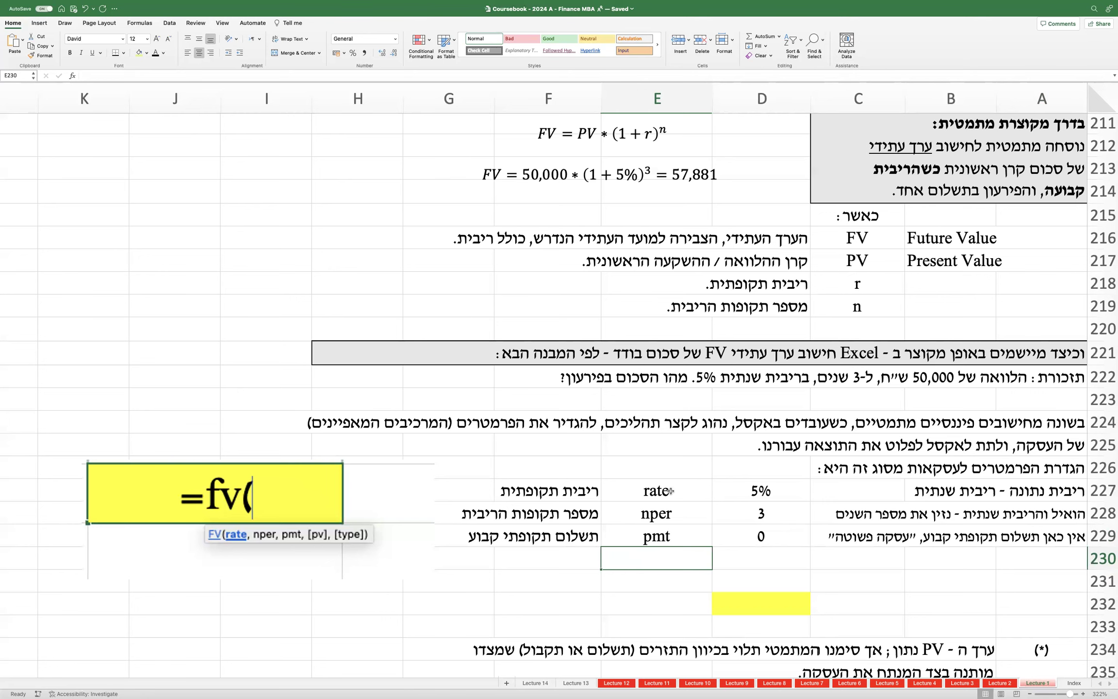
scroll(670, 491, up, 5)
scroll(670, 491, up, 5)
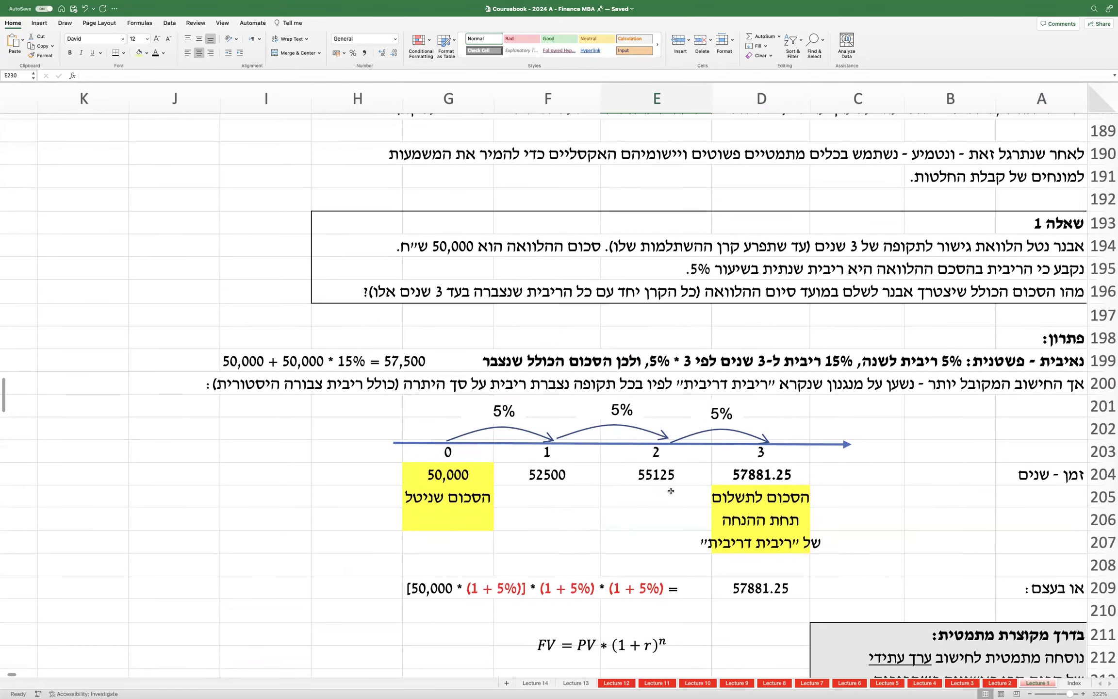
double_click(1021, 289)
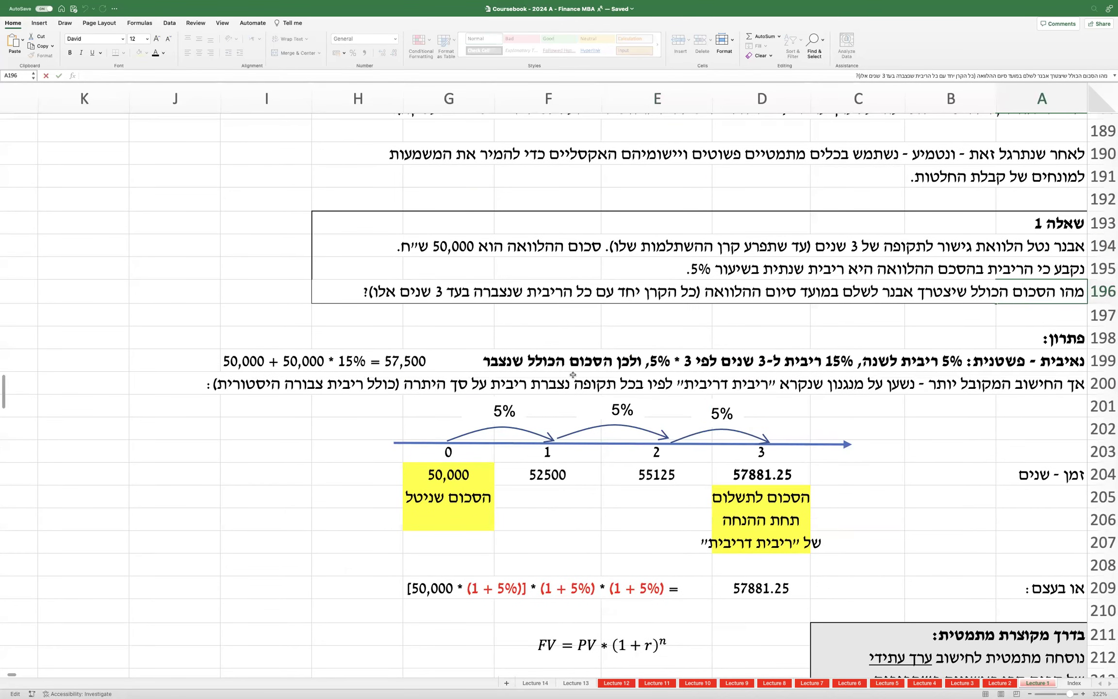
drag(689, 291, 391, 297)
key(super+u)
click(514, 339)
scroll(519, 364, down, 5)
scroll(521, 383, down, 8)
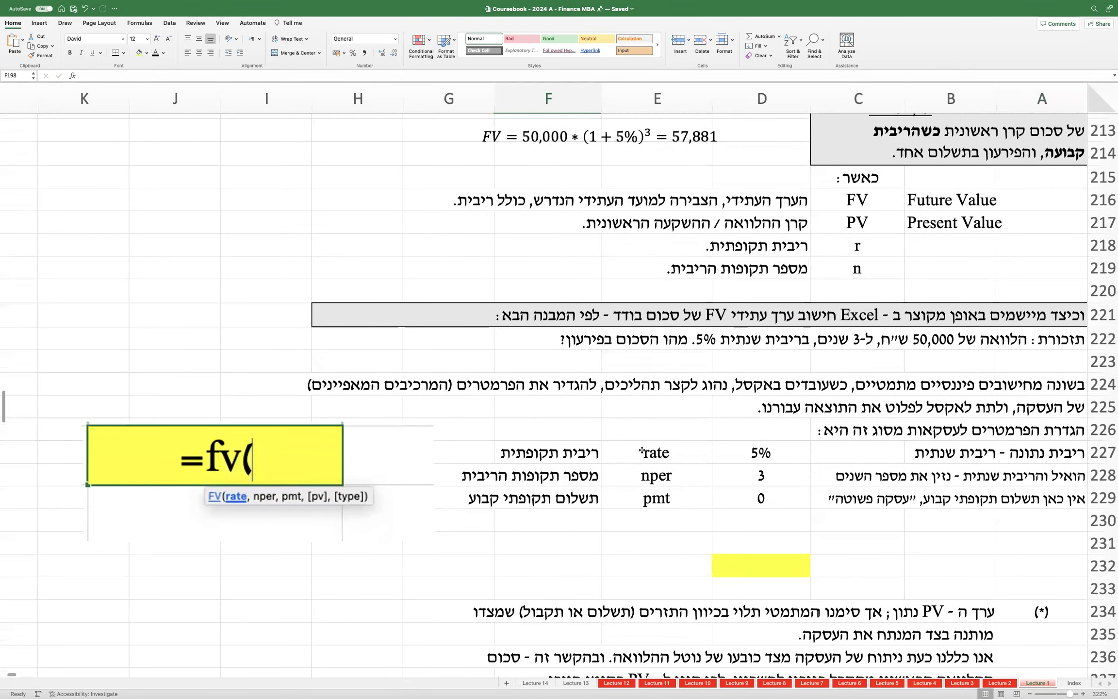
Step: Enter the parameter name [pv] in E230
click(659, 522)
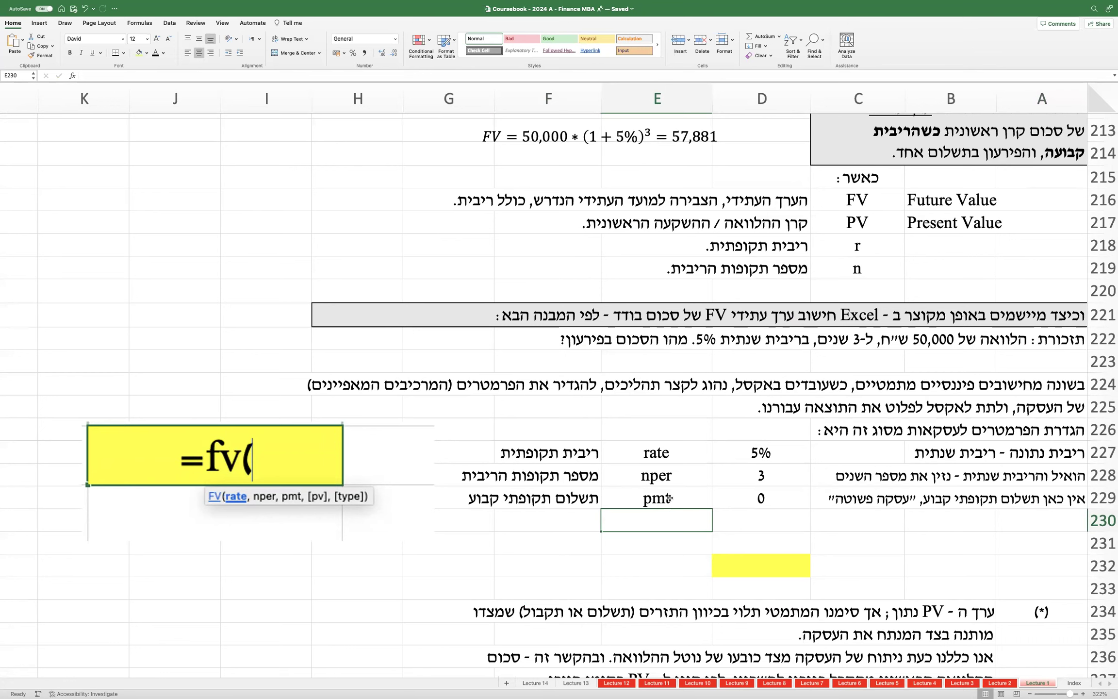
text(פ)
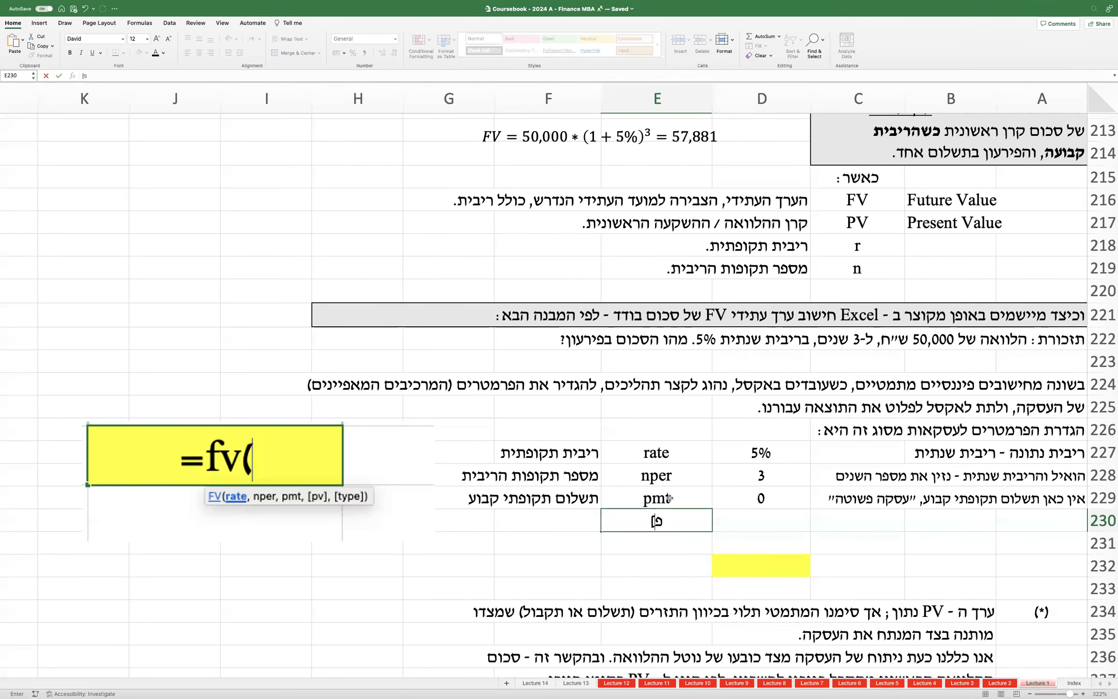
key(BackSpace)
text(pv])
key(Return)
Step: Move the =fv( syntax picture up by about one row, away from row 230
key(Up)
key(Right)
key(Right)
key(Right)
key(Right)
key(Left)
key(Left)
key(Left)
key(Left)
key(Left)
drag(396, 471, 397, 446)
click(540, 515)
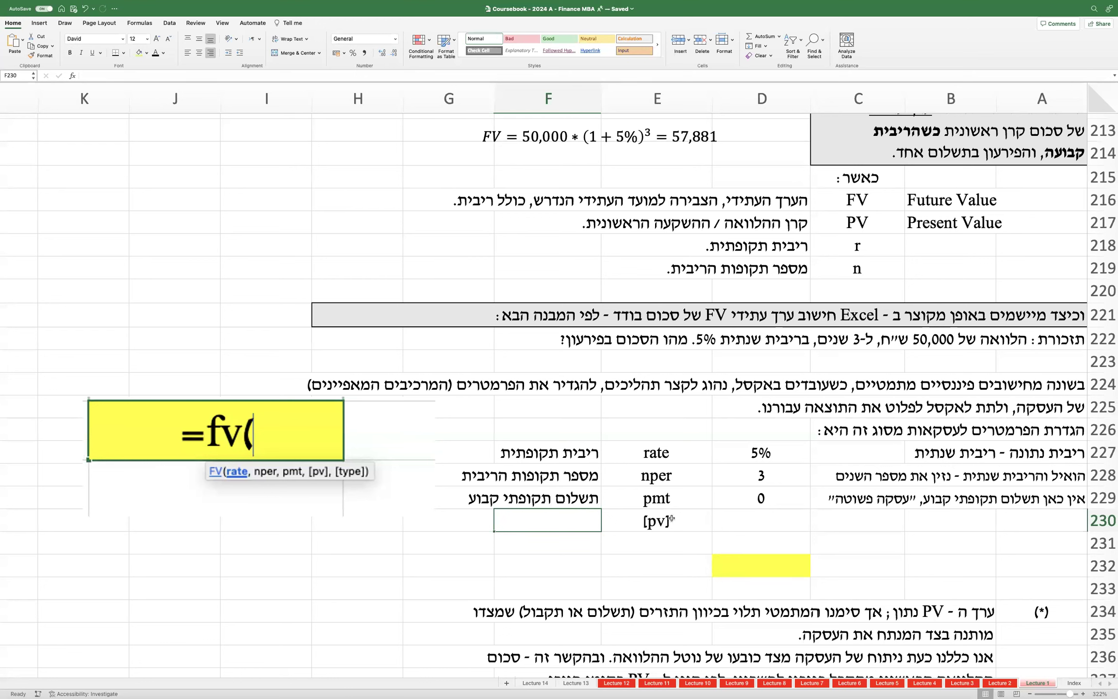
drag(748, 442, 748, 537)
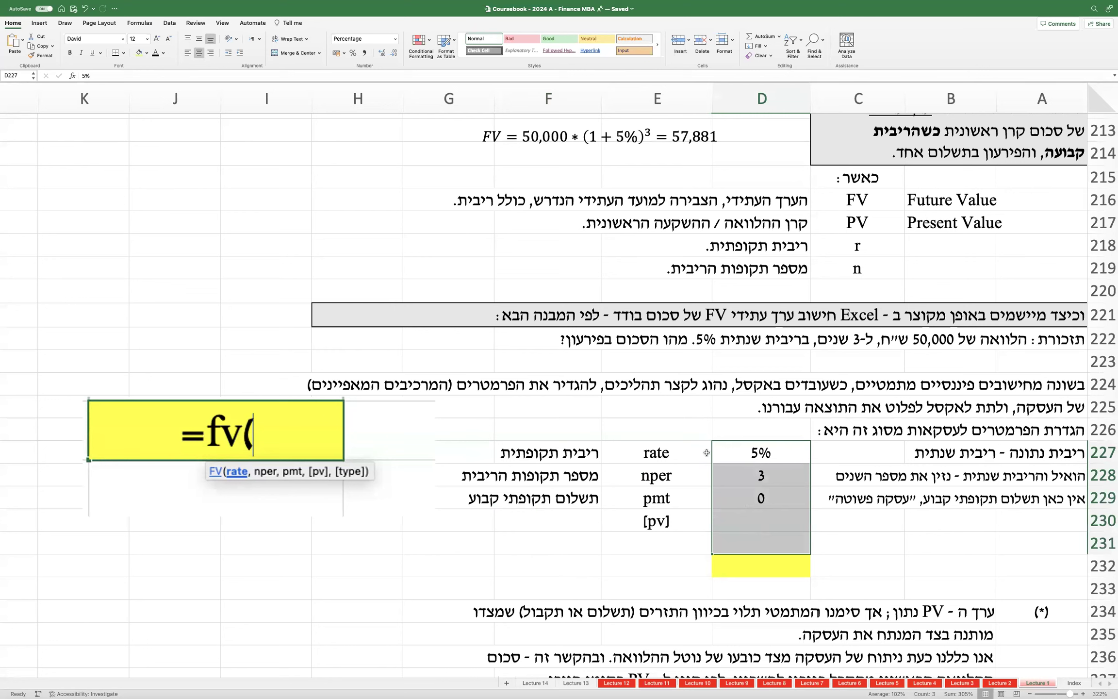
drag(699, 455, 743, 494)
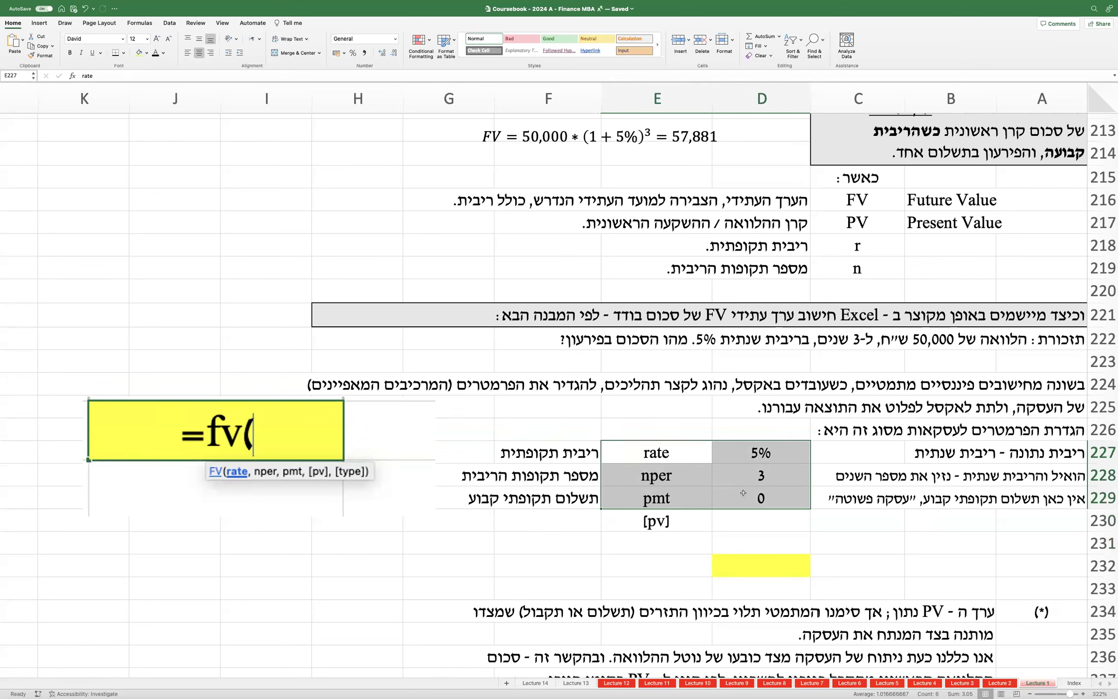
click(750, 523)
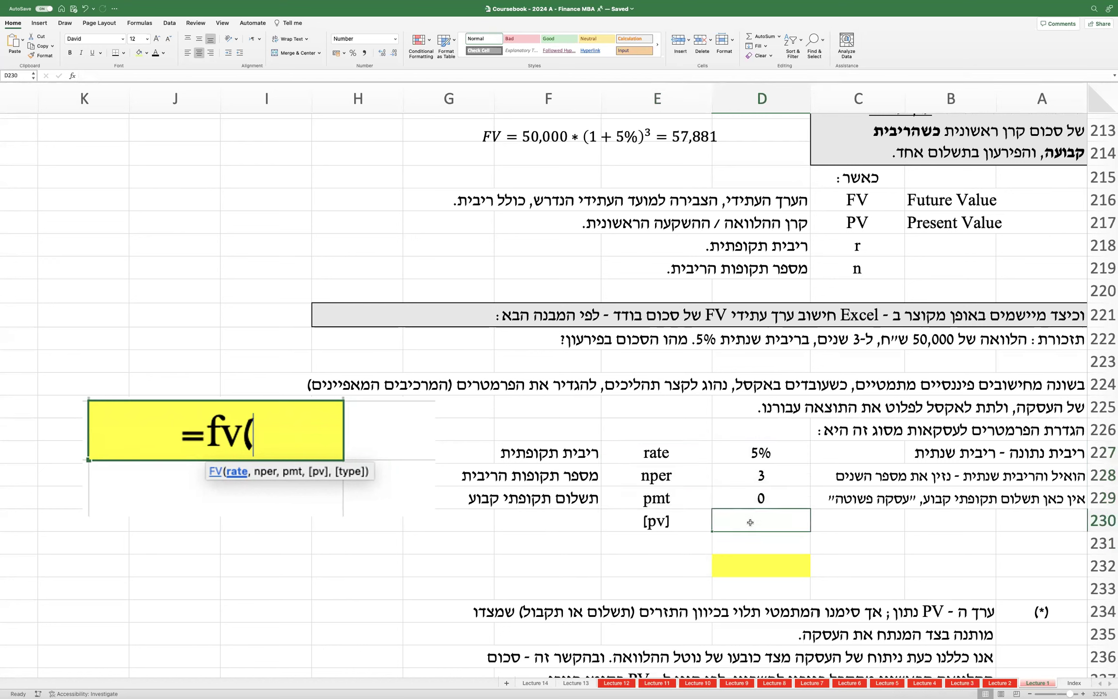
click(667, 521)
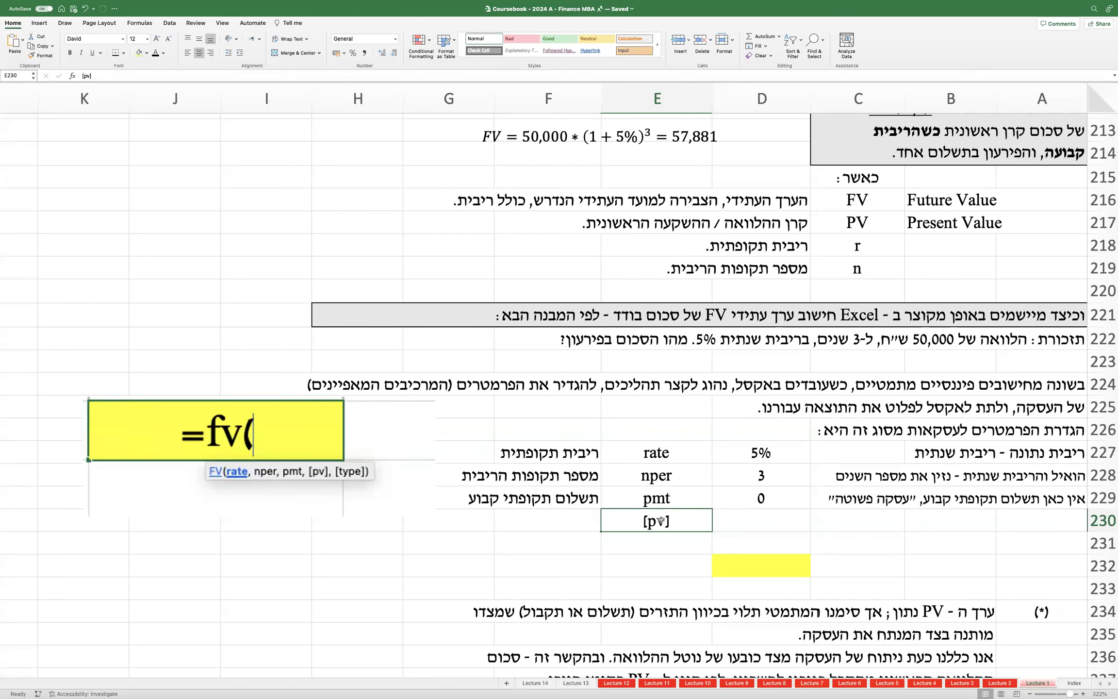
key(Right)
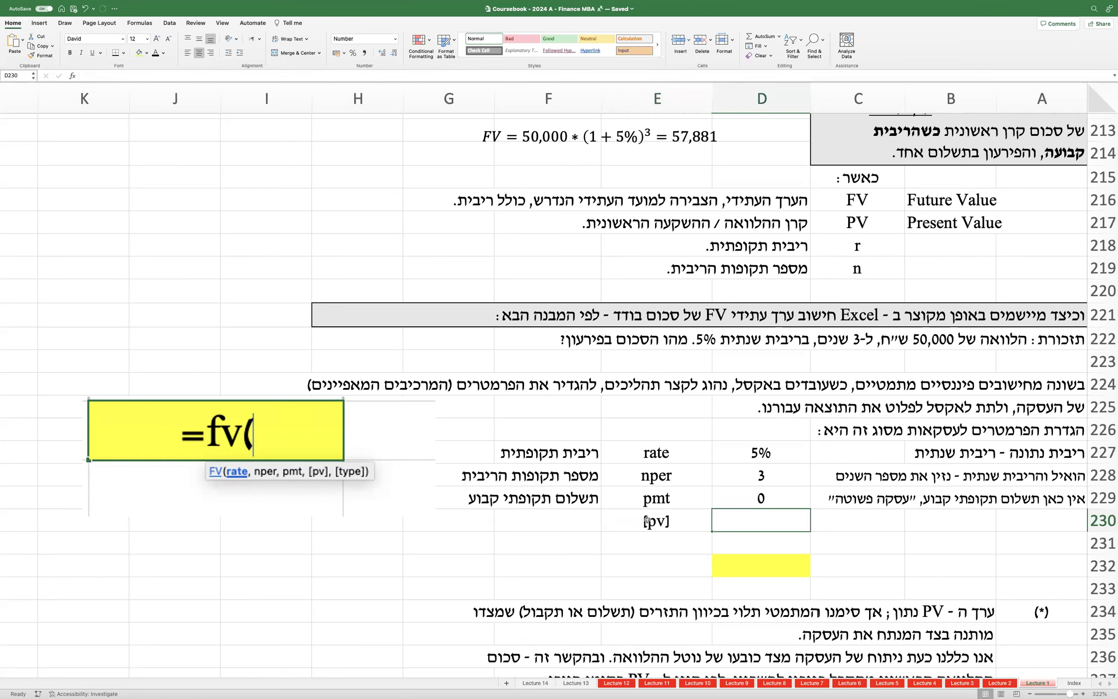
Step: Enter the meaning of [pv], "קרן ההלוואה (+) קרן ההשקעה (-)", in F230
click(589, 515)
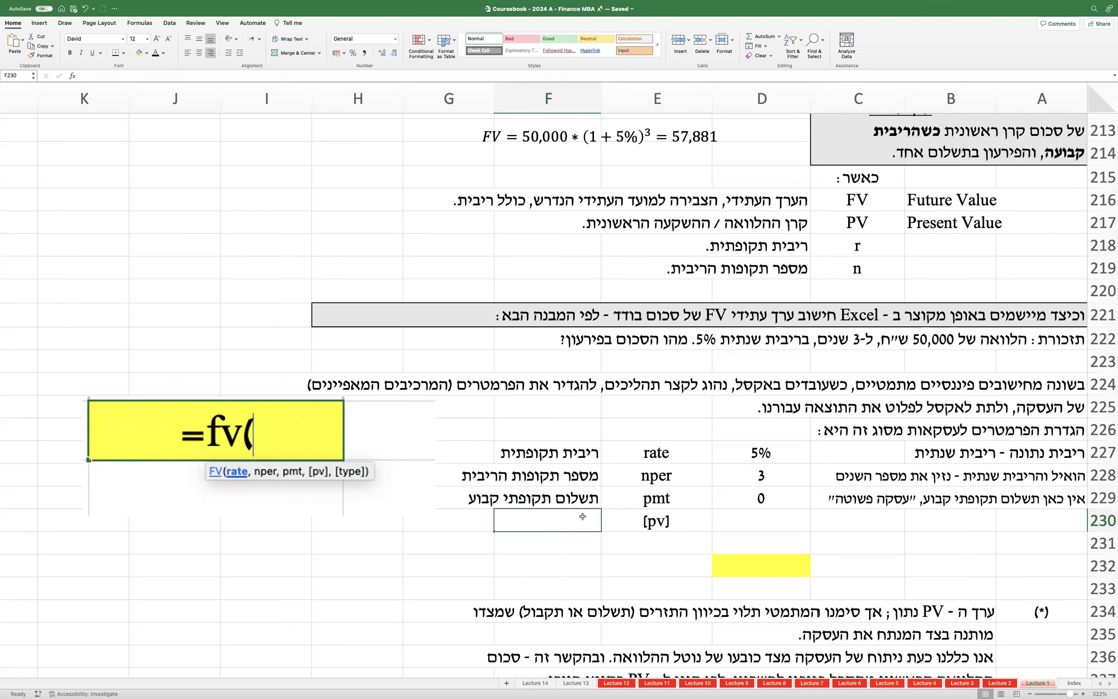
text(קרן)
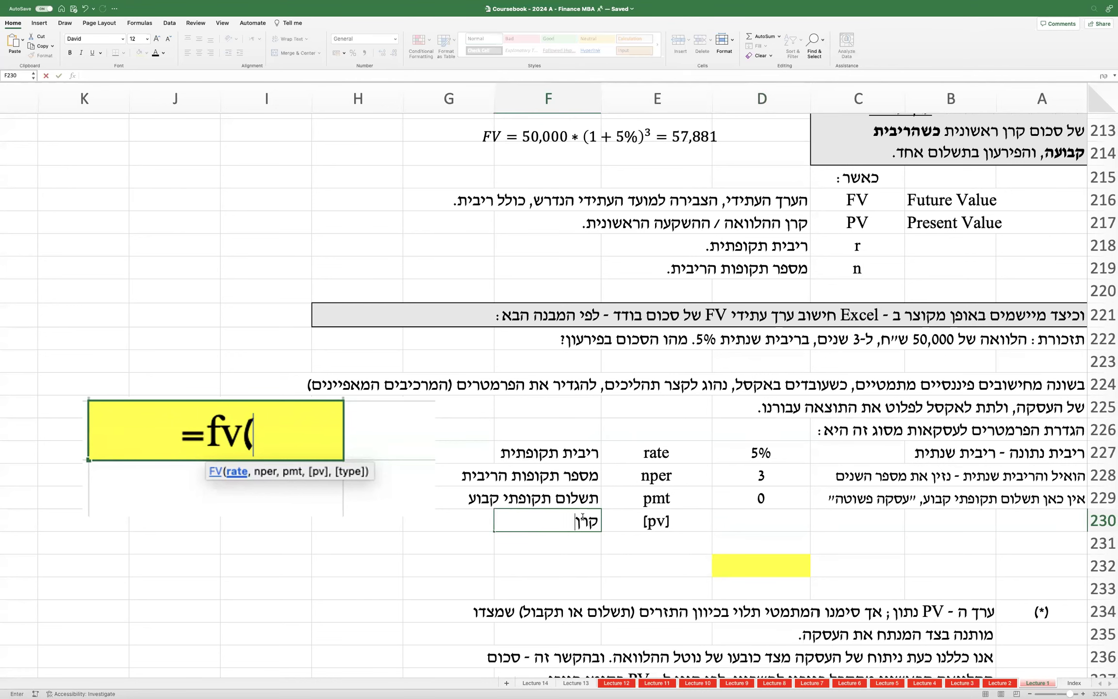
text( ההלוואה ()
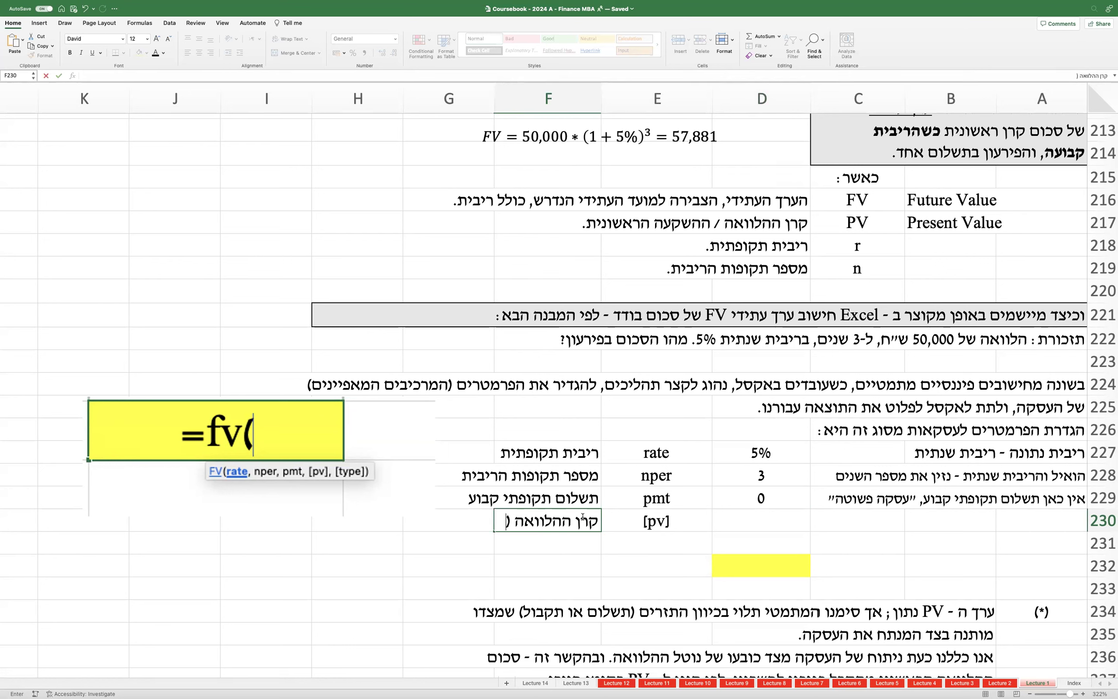
text(+))
text(קרן ההשקעה)
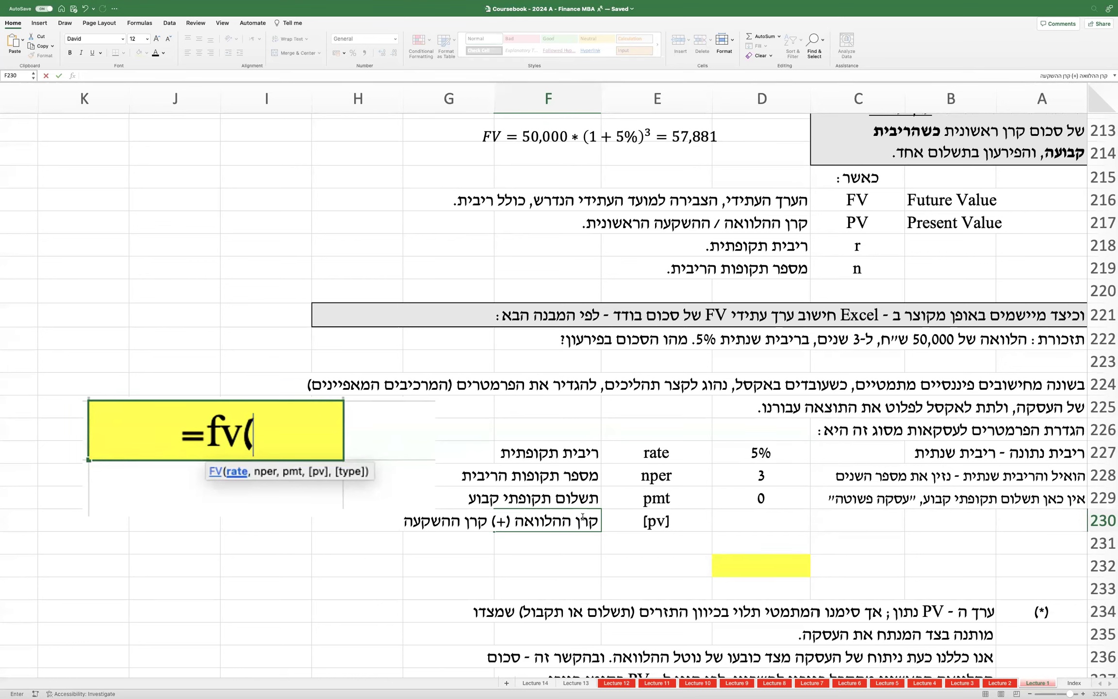
text((-))
key(Return)
Step: Enter the note "מדובר בנטילת הלוואה" in A230
click(763, 524)
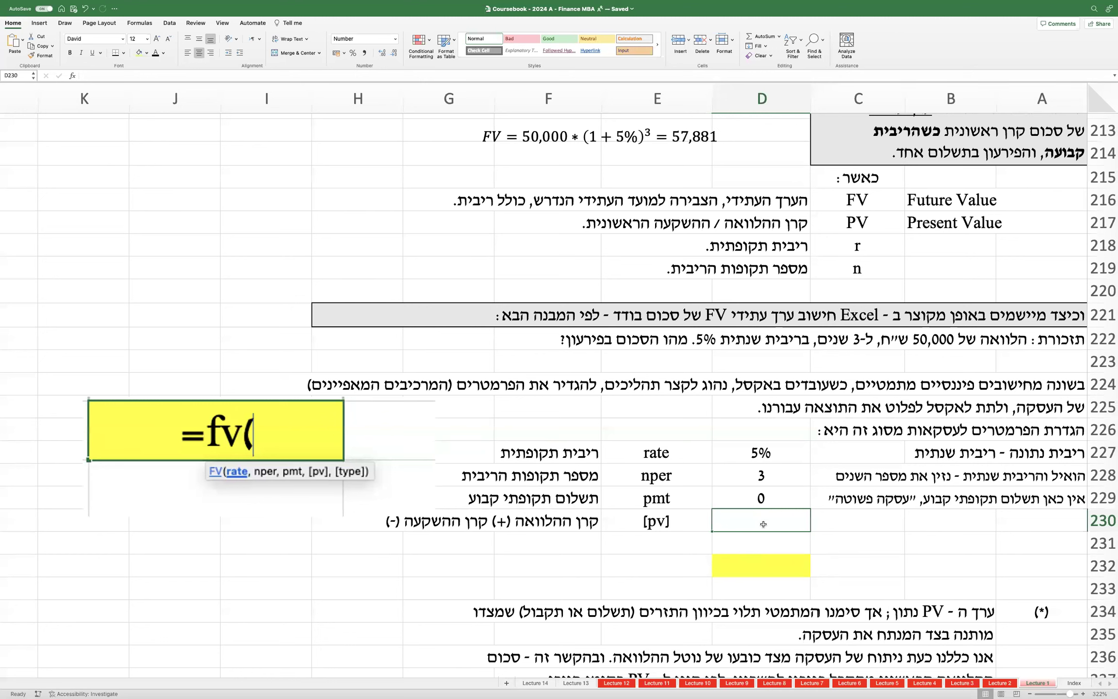
key(Right)
key(Right)
key(Right)
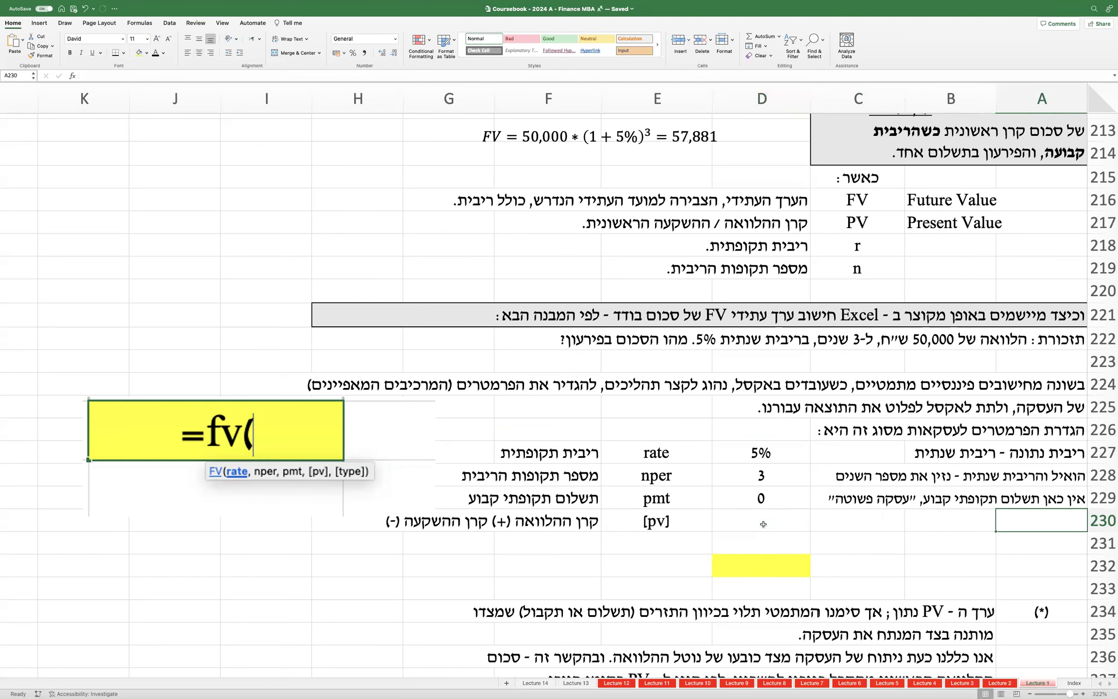
text(מדוב)
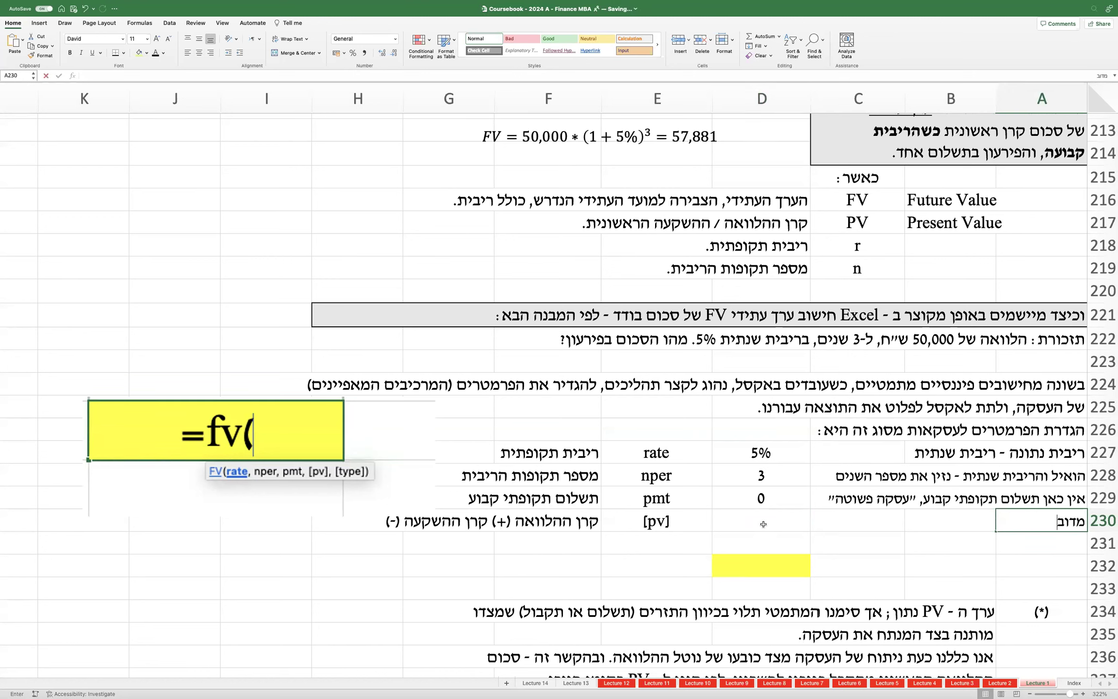
text(ר בנטילת הלוואה)
Step: Enter 50000 as the [pv] value in D230
click(763, 523)
text(50000)
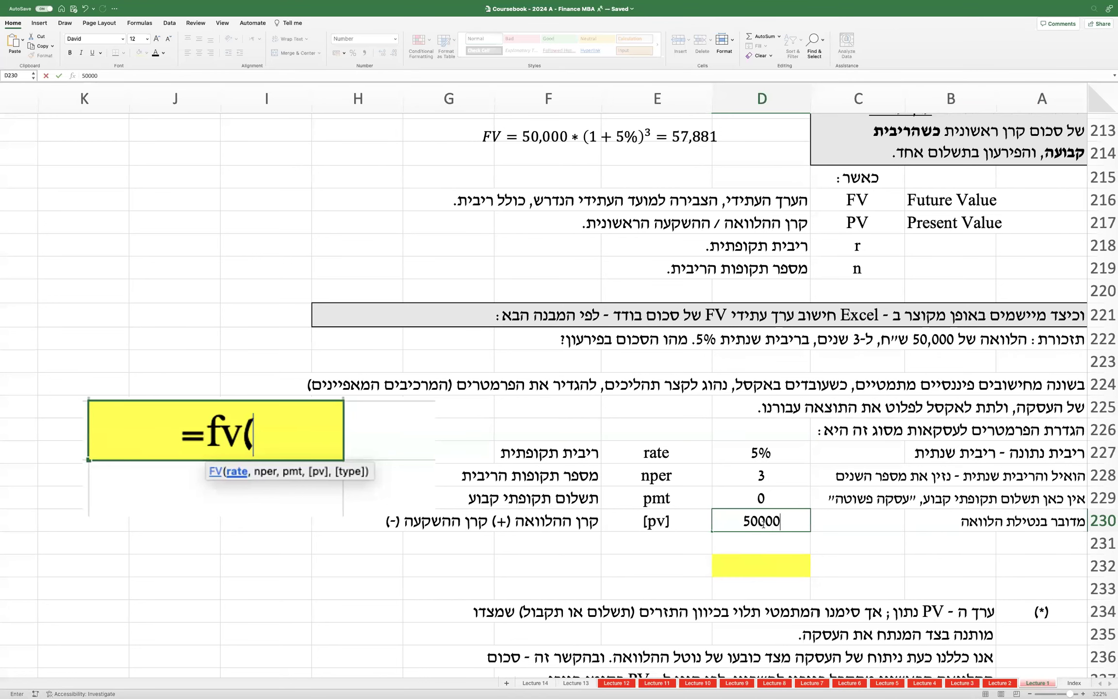
key(Return)
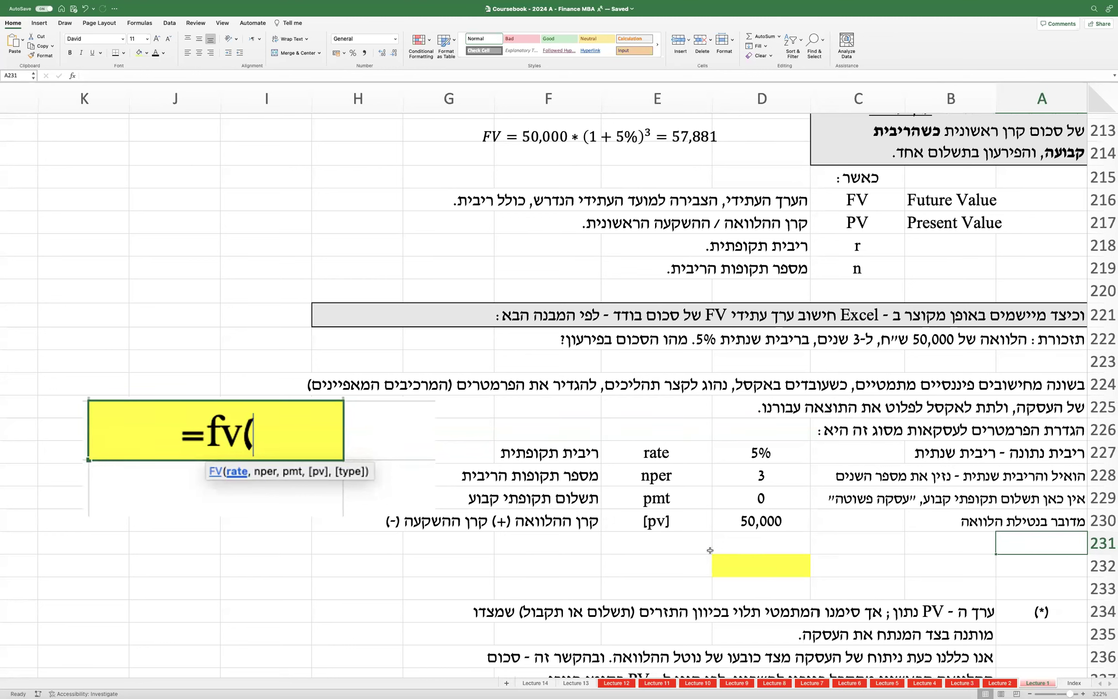
click(681, 542)
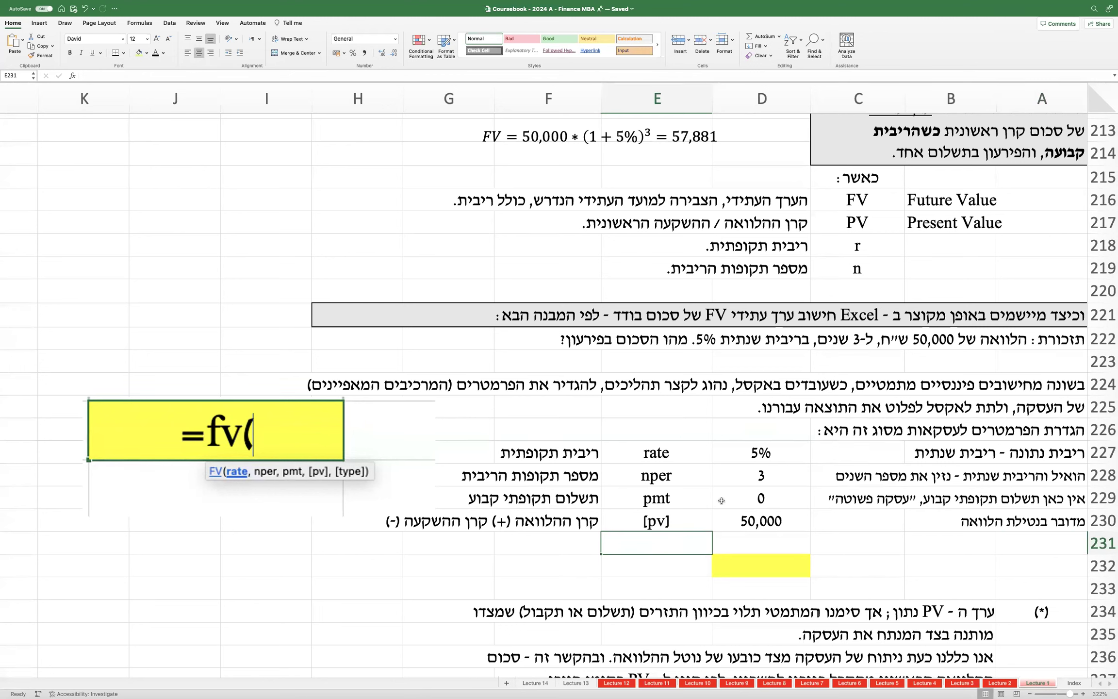
click(680, 561)
click(678, 543)
click(670, 560)
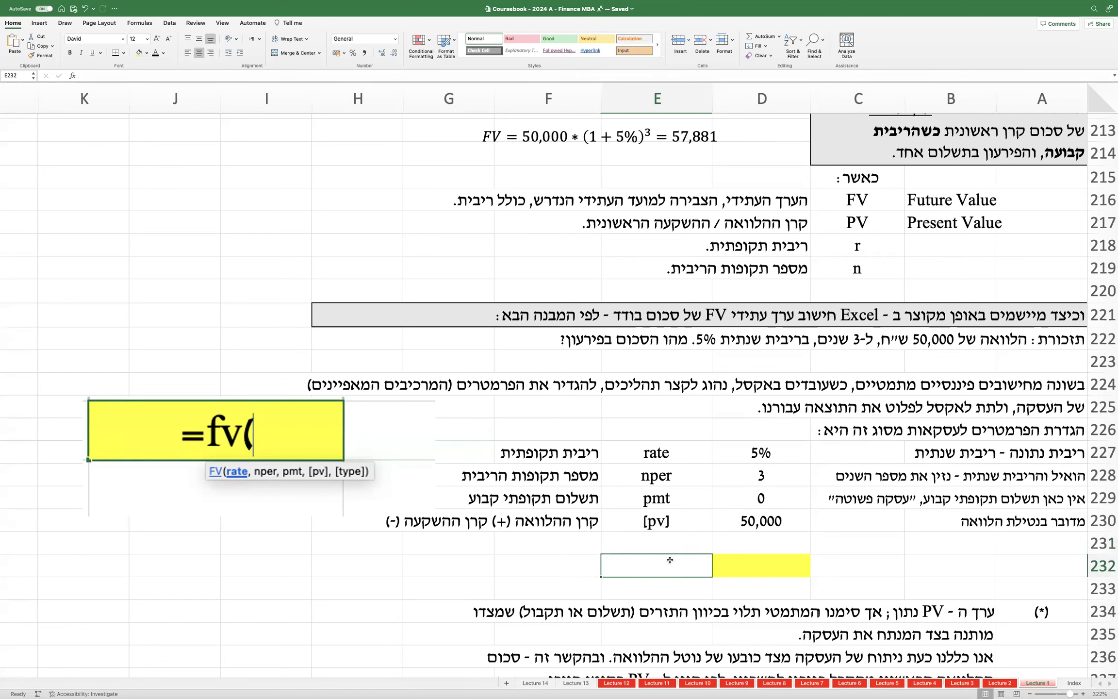
Step: Enter the label FV in E232, beside the yellow result cell
click(670, 548)
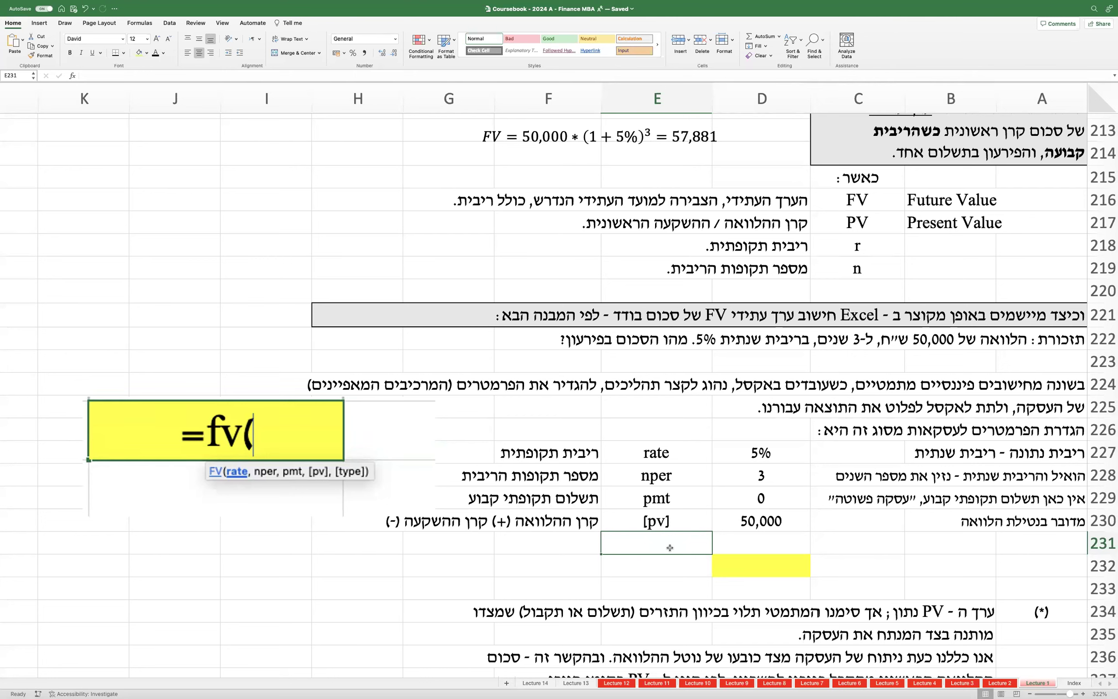
key(Down)
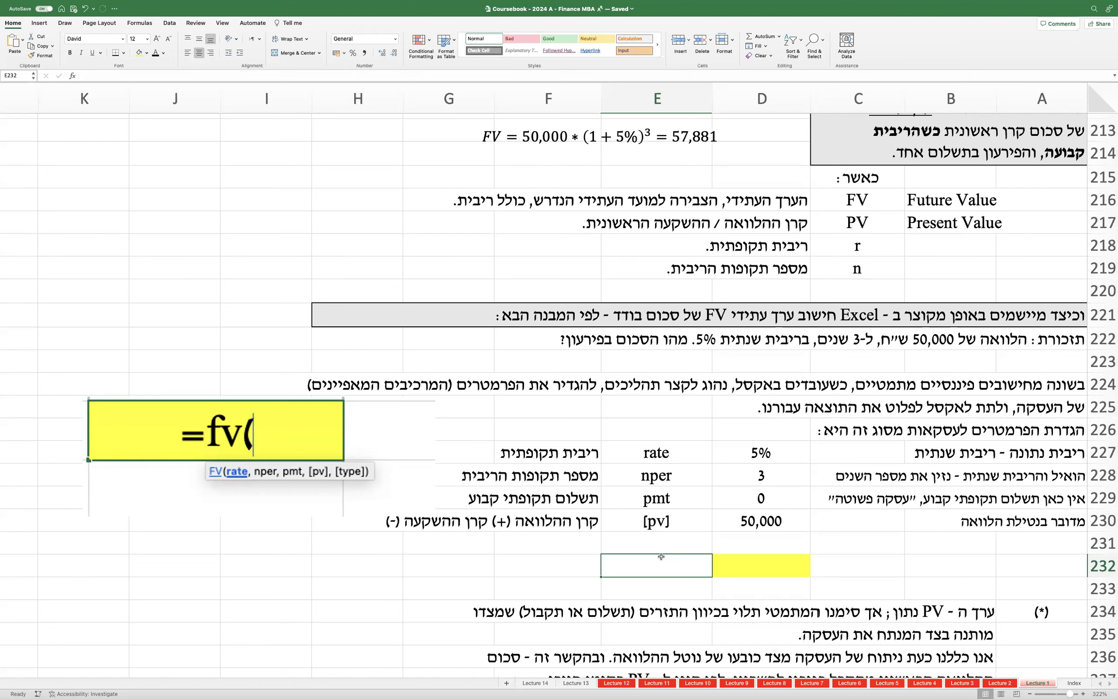
text(FV)
Step: Enter the note "מבחינתנו נתעלם מ - type עד הודעה חדשה..." in F231
key(Up)
key(Left)
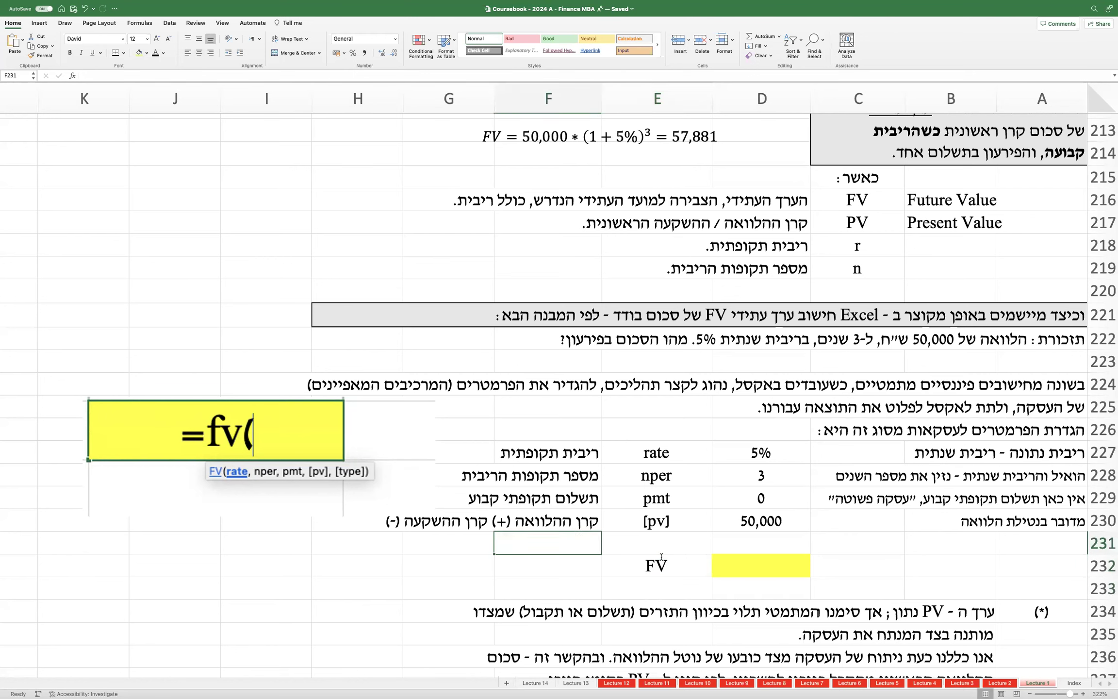
text(מבח)
text(ינת)
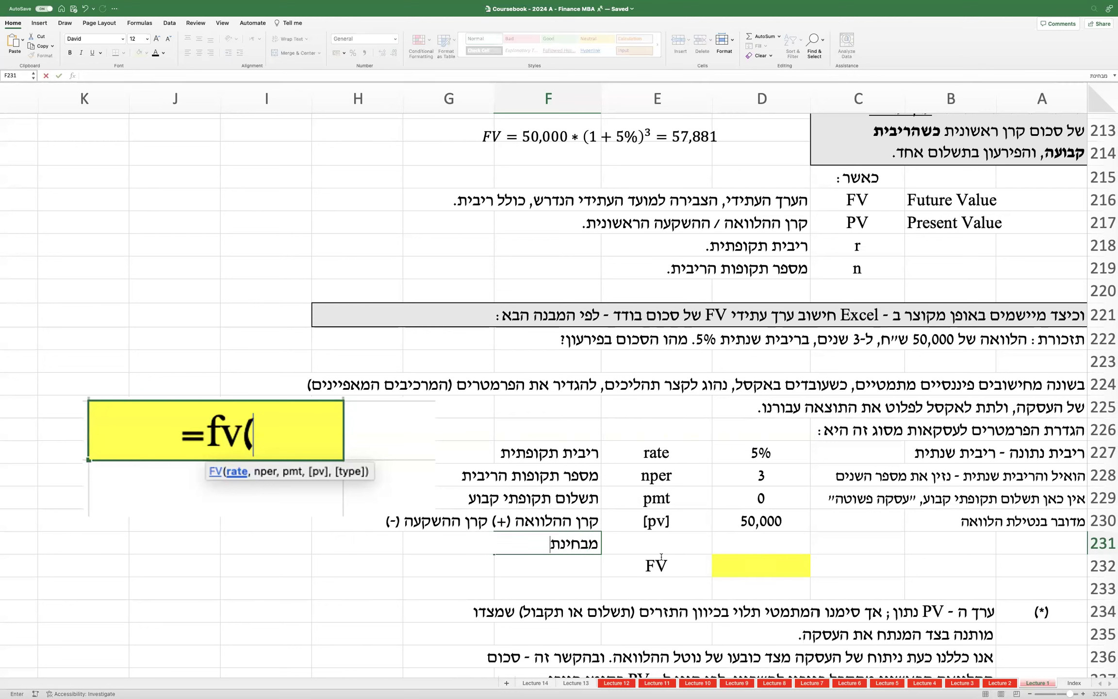
text(נו נתעלם מ - type עד הודעה חדשה...)
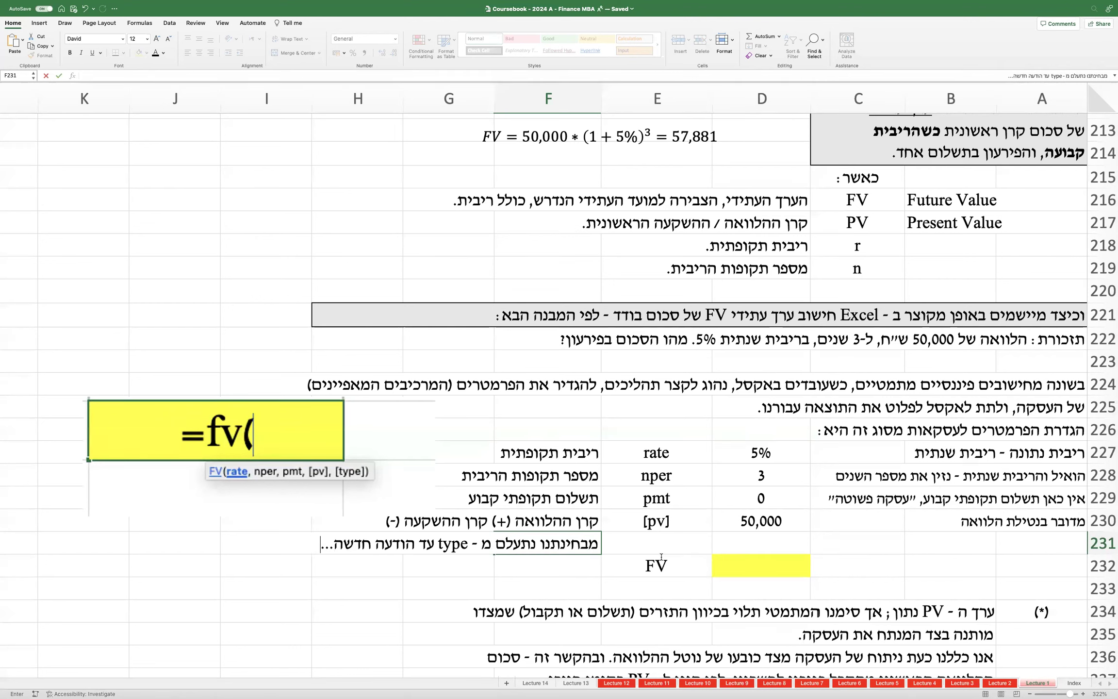
key(Return)
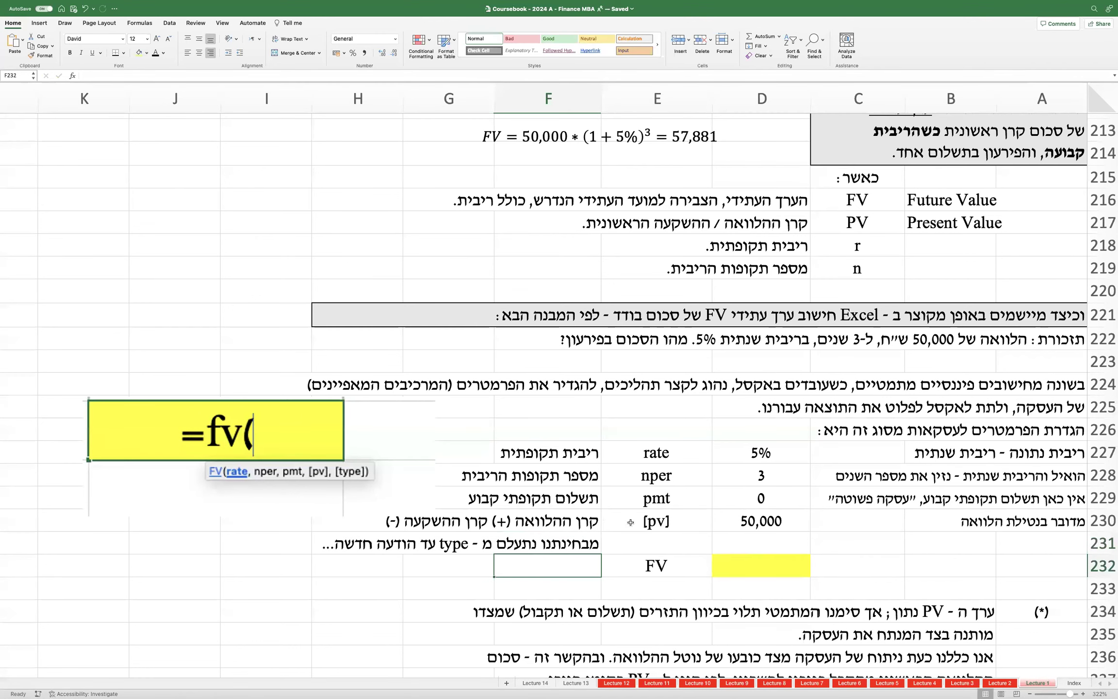
Step: Enter fv as plain text, without an equals sign, in the yellow cell D232
click(762, 566)
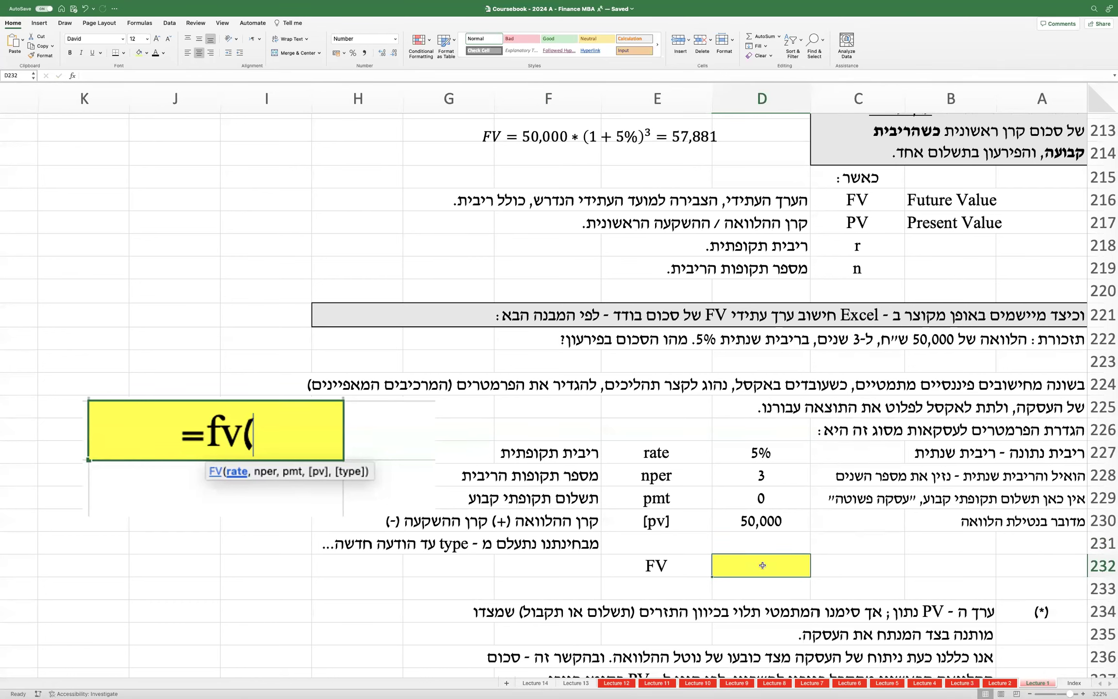
text(=)
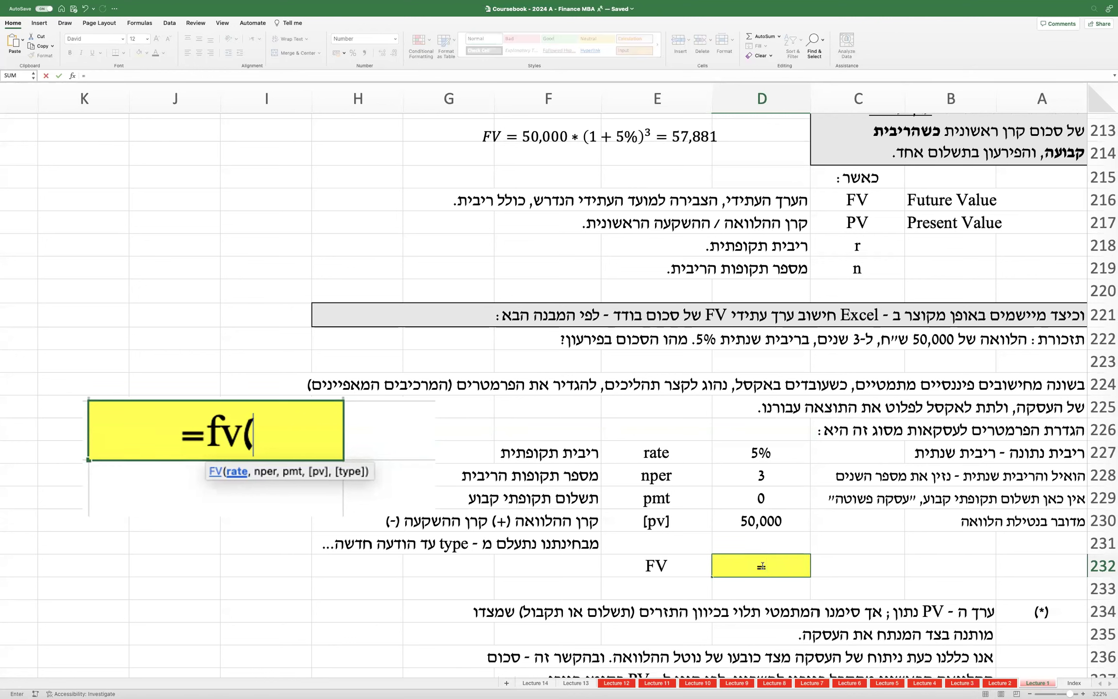
key(BackSpace)
text(fv)
key(Return)
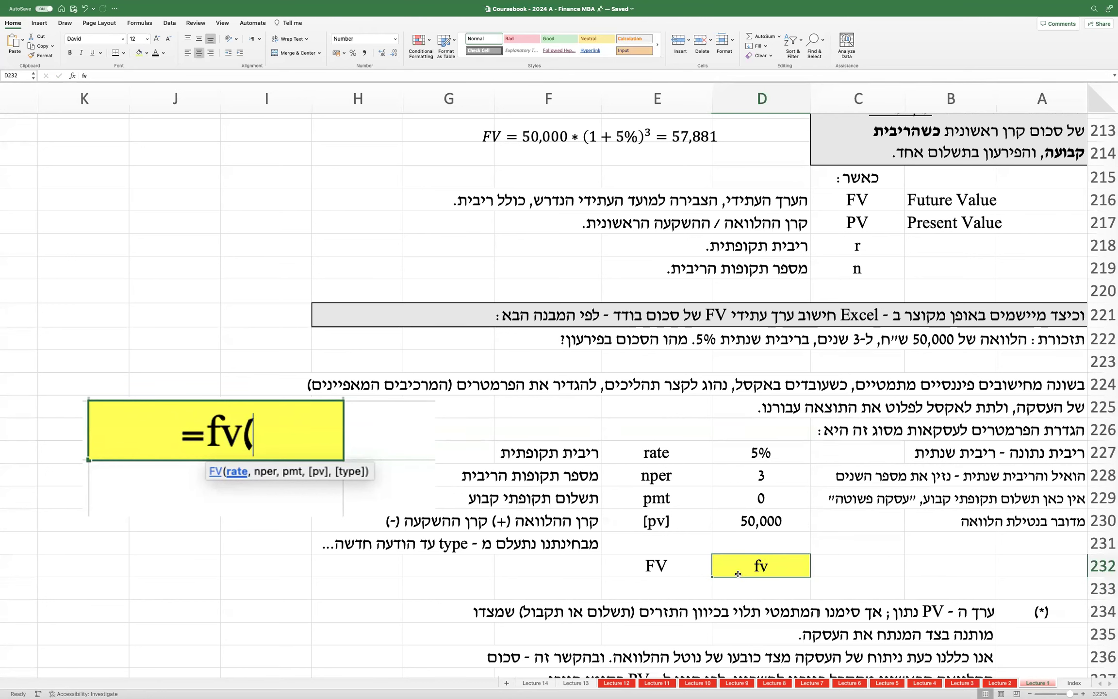
Step: Start the formula =fv( in D232 so the function's arguments can be supplied
text(=fv)
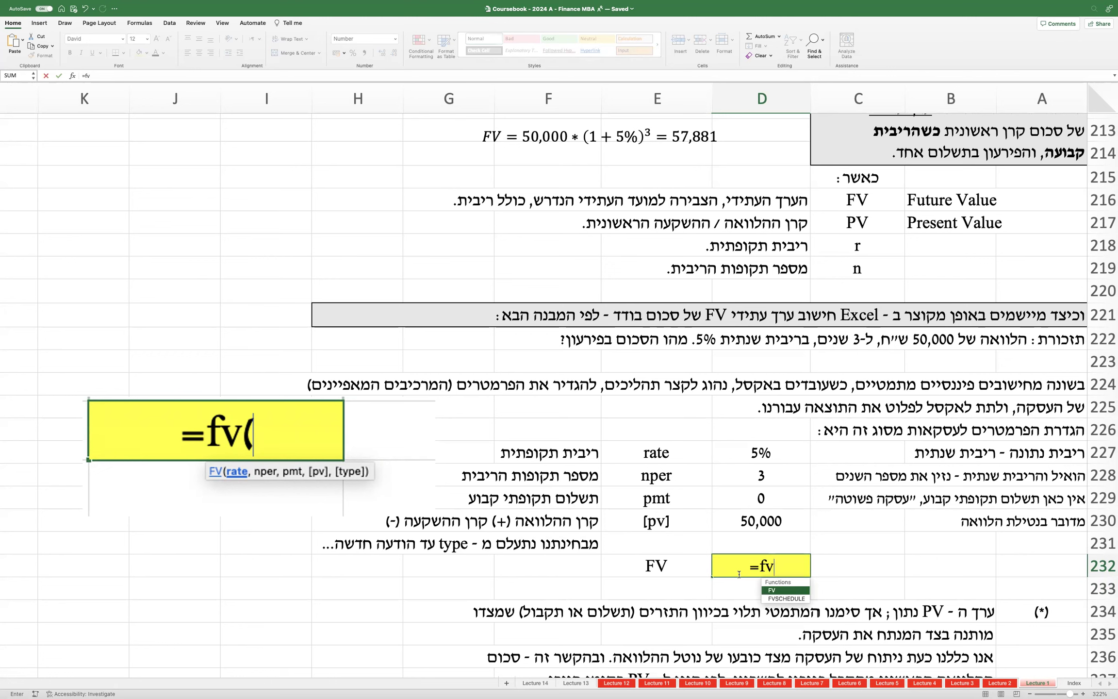
text(()
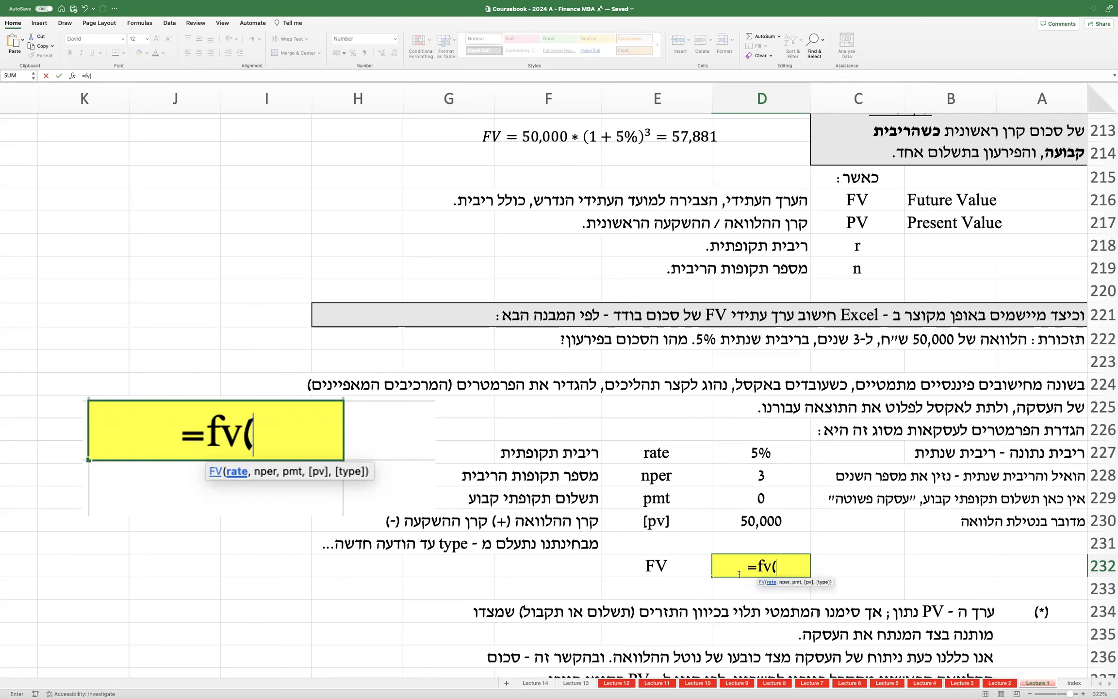
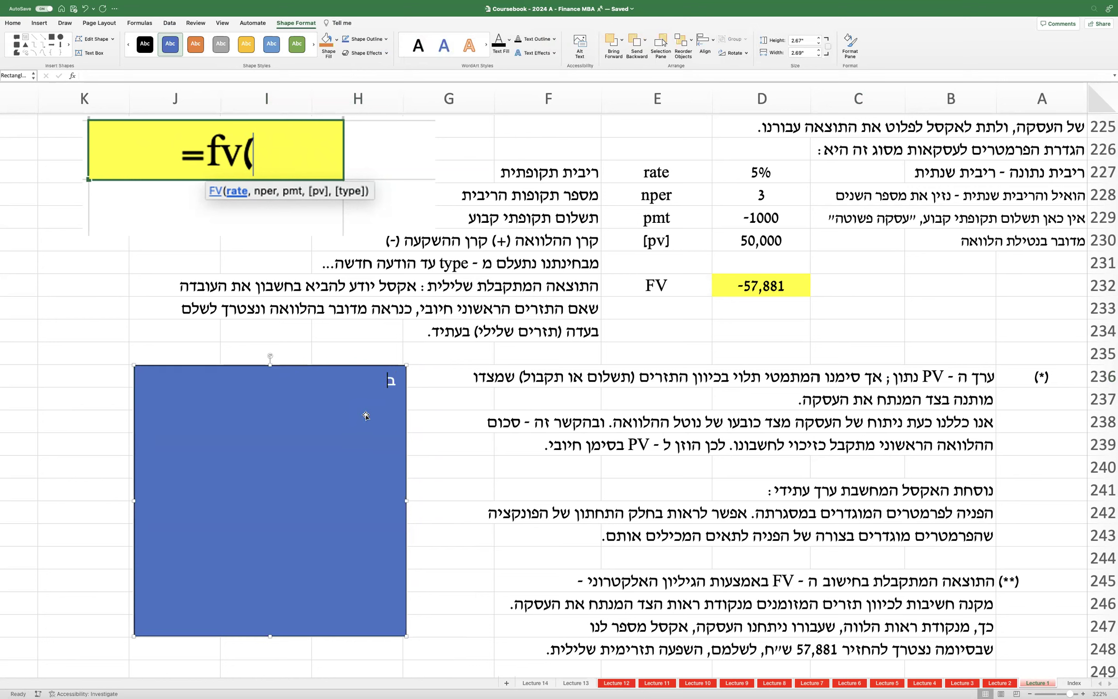
Step: Write in the blue rectangle "סיכומון ביניים:" and "בעסקאות שבהן מטרתנו לחשב את הסכום הכולל שישולם בתום התקופה בגין הלוואה הנפרעת בתשלום אחד (בלון)"
text(מון ביניים:)
key(Return)
text(בעס)
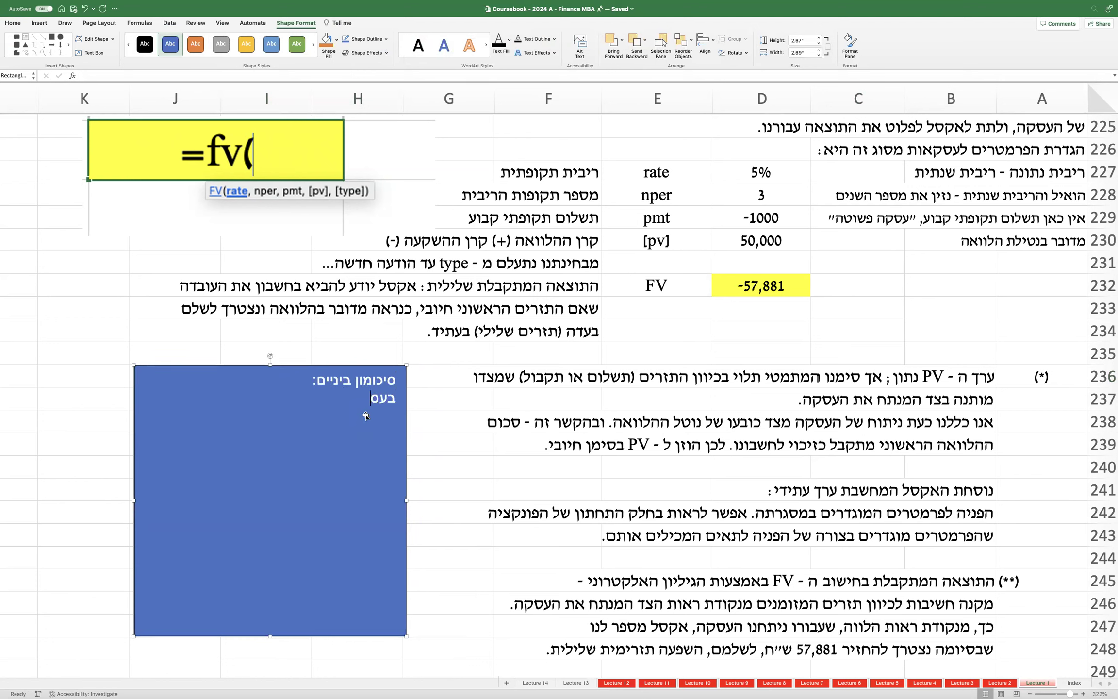
text(קאות שבהן מטרתנו לחשב את הסכום הכול)
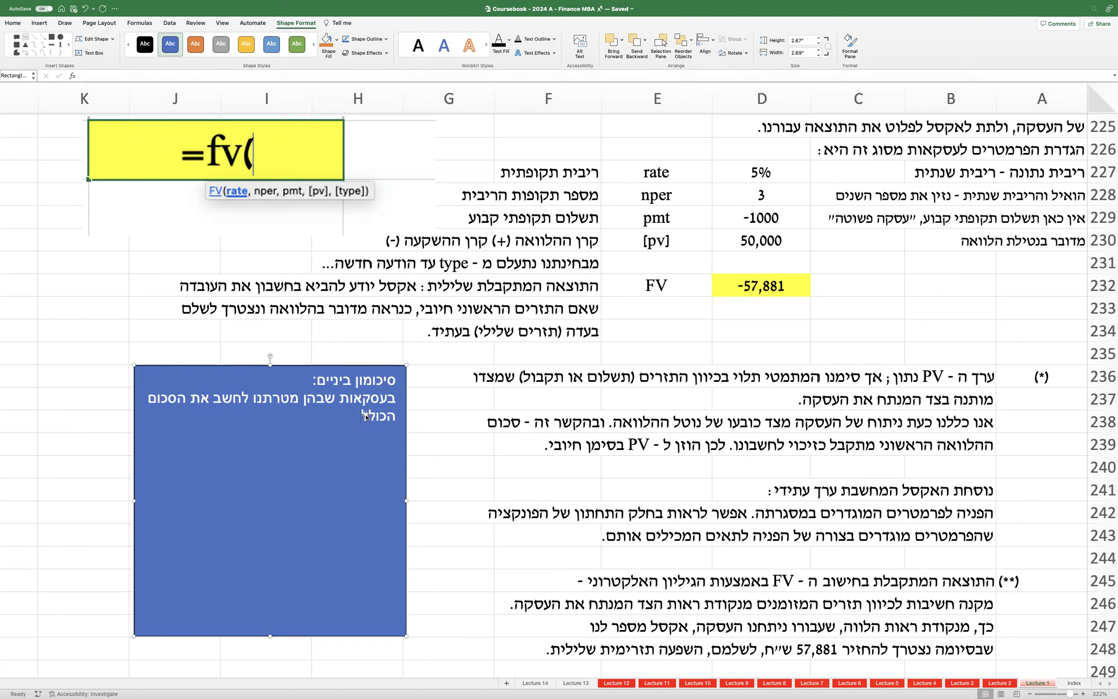
text(ל שישולם בתום התקופה בגין הלוואה הנפרעת בתשלום אחד (בלון)))
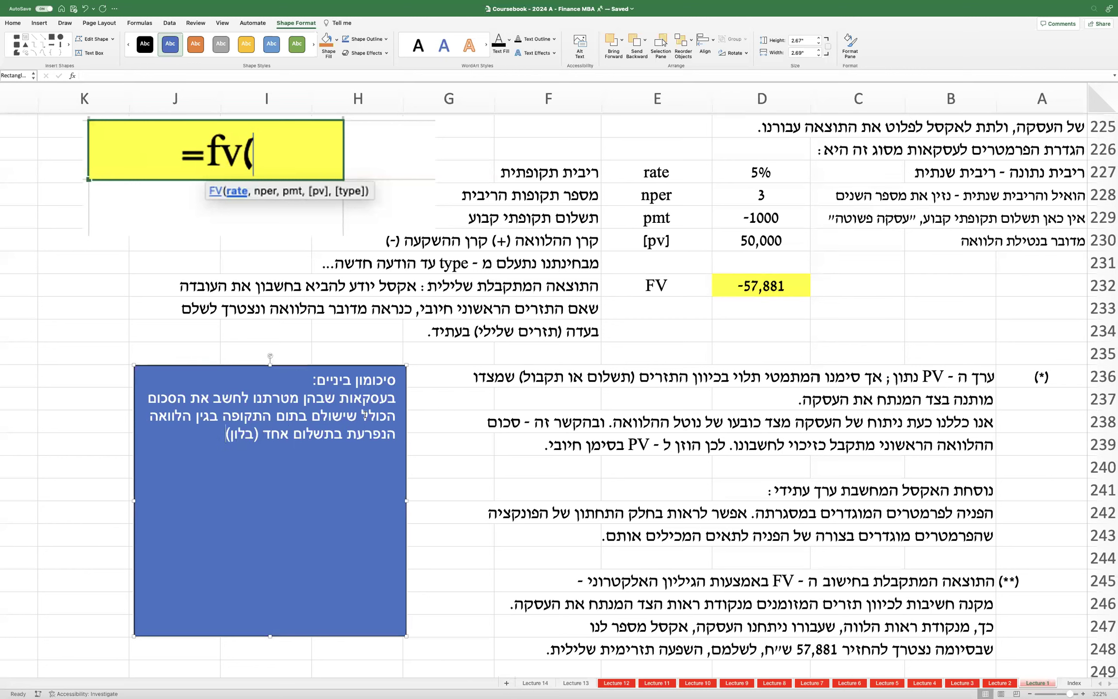
Step: Continue the rectangle's paragraph with ", ו/או נרצה לחשב את התקבול הכולל בתום התקופה בגין הפקדות בתשלום אחד, נפעל כך:"
text(, ו/או נרצה לחשב את התקבול)
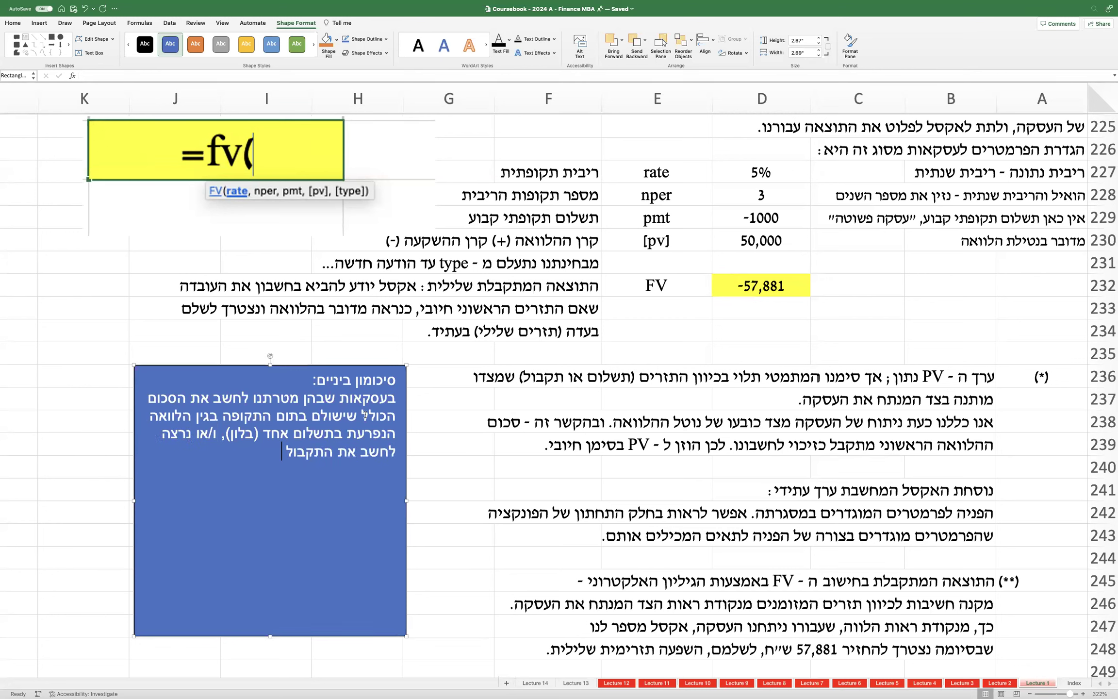
text( הכולל בתום התקופה בגין ה)
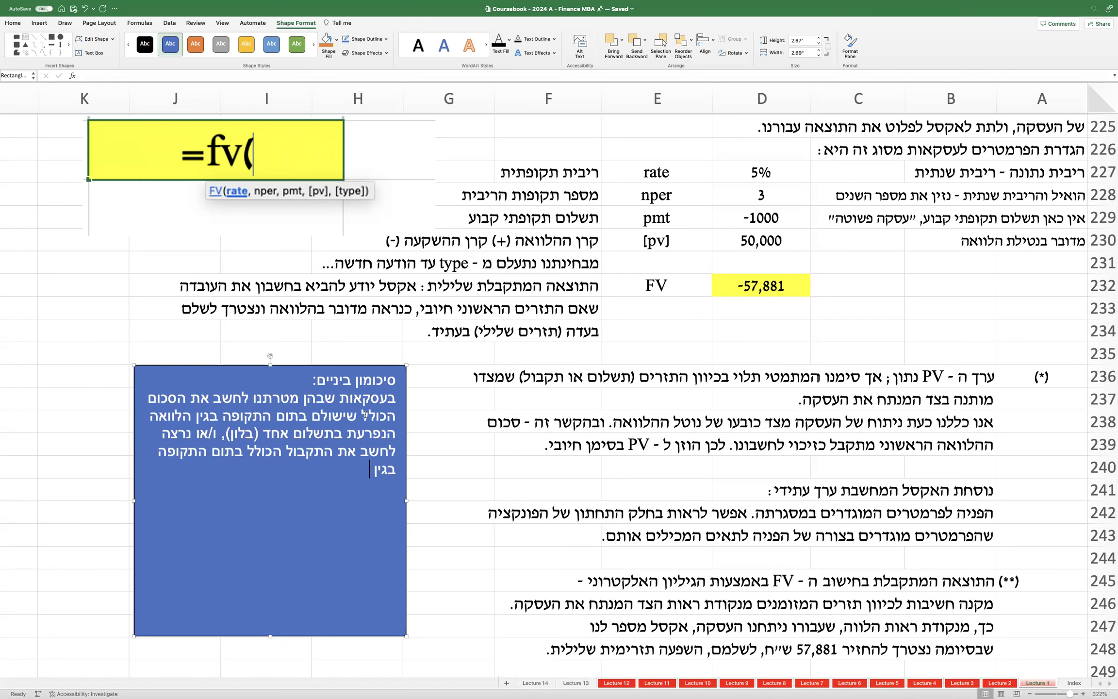
text(פקדות בתשלום אחד,)
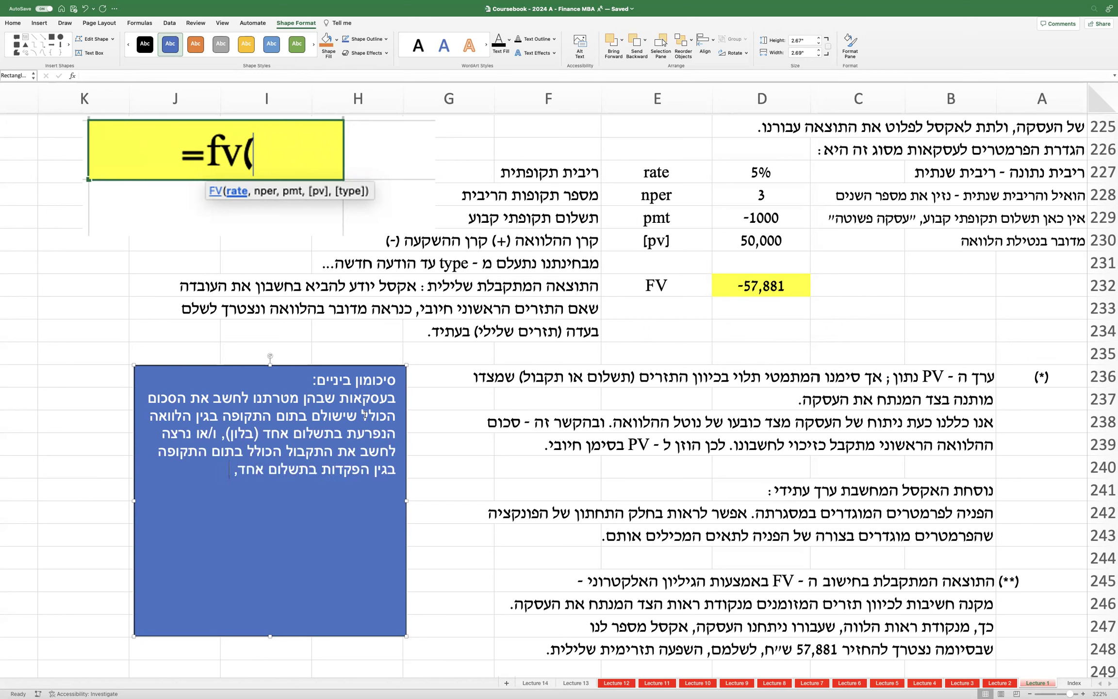
text( נפעל כך:  )
Step: Add the subheading "הגדרת פרמטרים:" to the rectangle, with the lines "ריבית תקופתית - rate" and "מספר תקופות ריבית nper"
text(הגדרת פרמטרי)
text(ם)
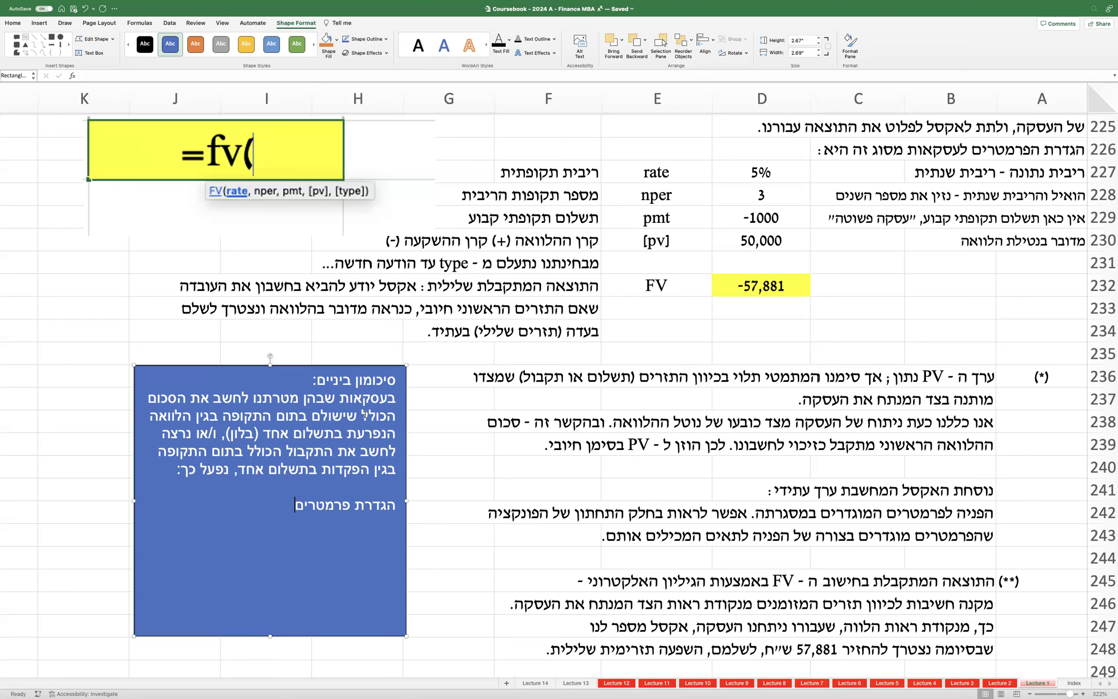
text(:)
key(Return)
text(ריבית תקופתית - rate)
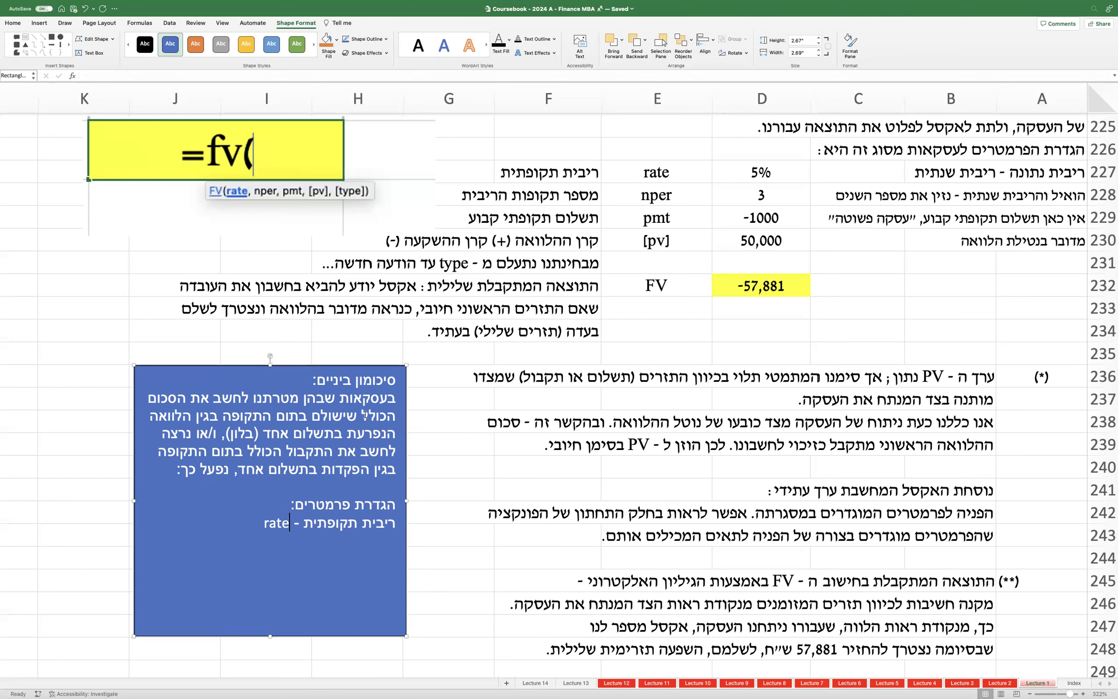
key(Return)
text(מספר תקופות ריבית nper)
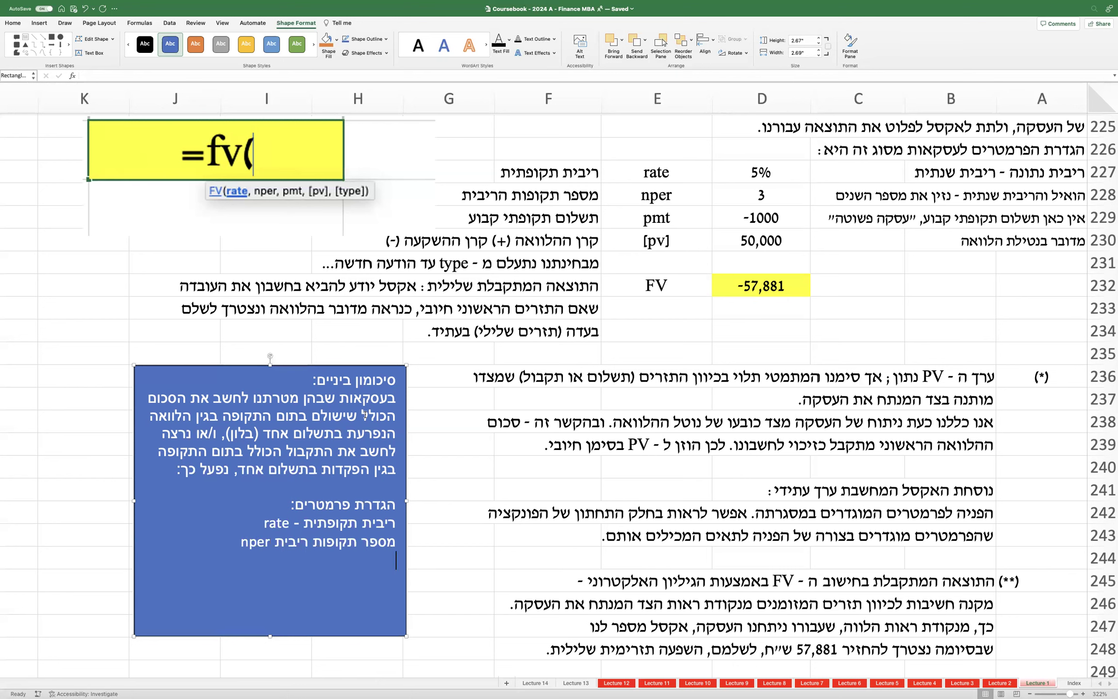
Step: Set the pmt value in D229 to 0
key(ctrl+space)
click(774, 219)
text(0)
key(Return)
Step: Add the line "תזרים תקופתי (סדרתי) קבוע pmt=0" below the nper line in the blue rectangle
click(363, 570)
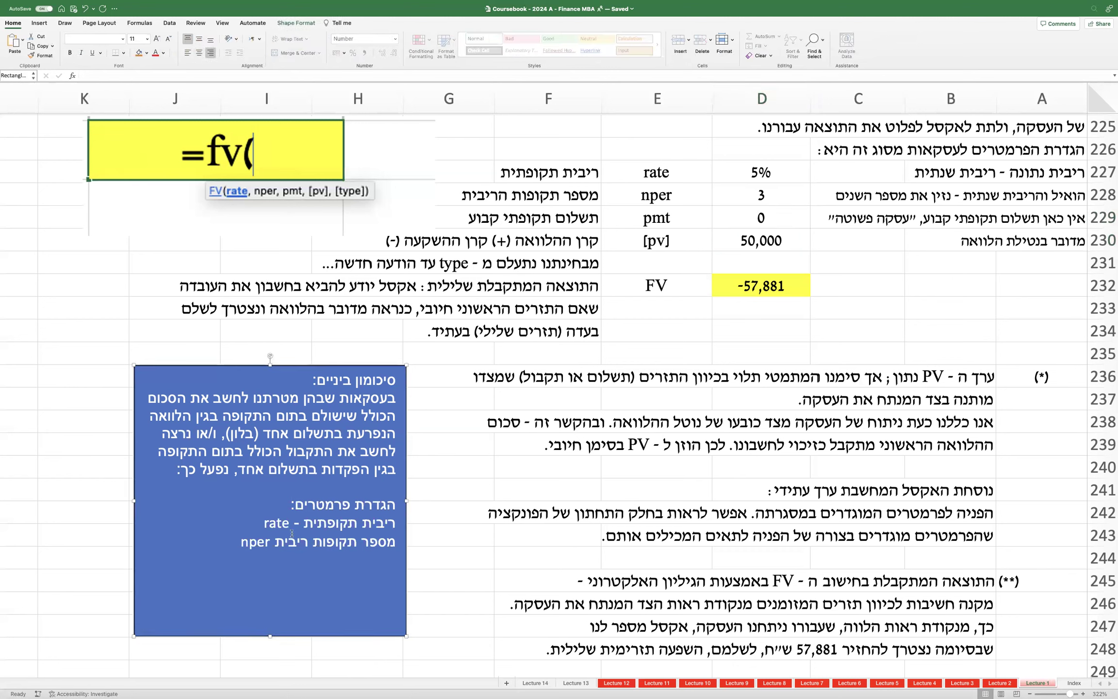
click(226, 544)
text(,)
key(BackSpace)
key(BackSpace)
text(תזרים תקופתי קבוע)
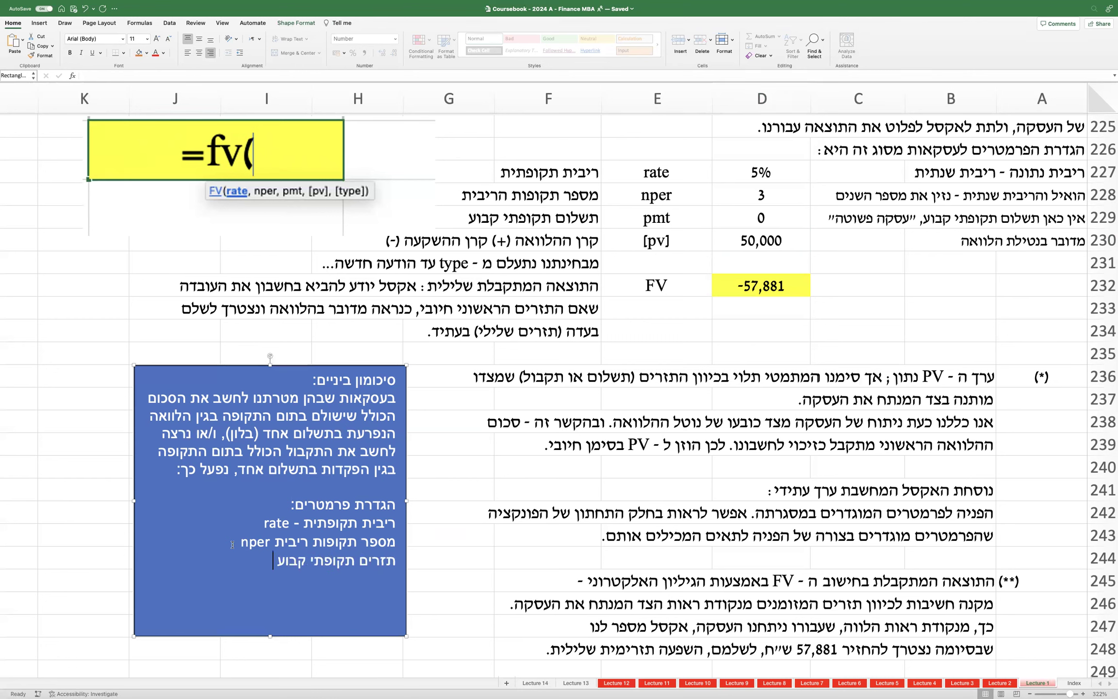
text(pmt=0)
key(ctrl+space)
click(309, 561)
text((oדרתי))
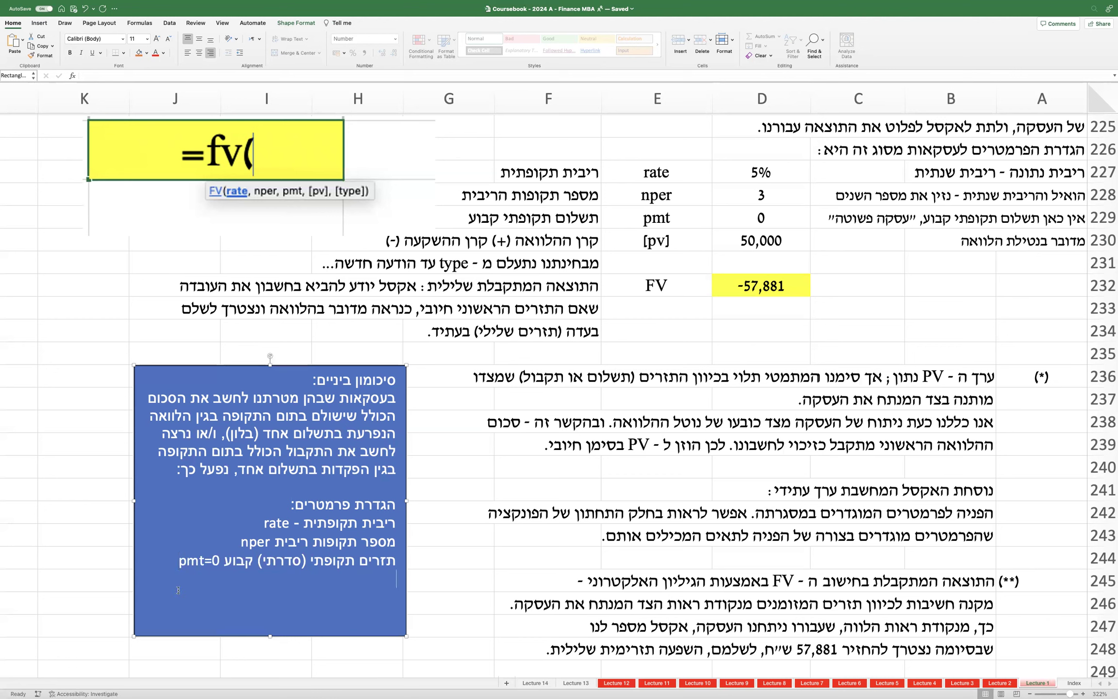
Step: Add the line "קרן ראשונית pv בסימן + או - לפי סוג העסקה" and widen the rectangle by about half a column toward column K
text(קרן ראשונית pv בסימן + או)
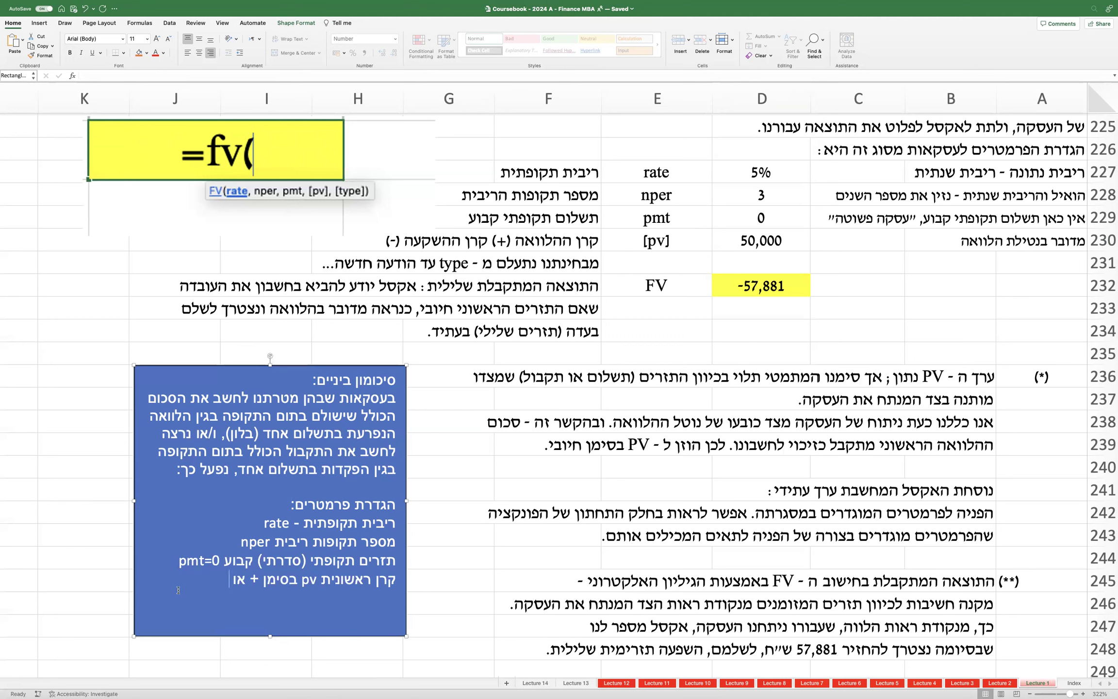
text( - לפי סוג העסקה)
drag(134, 502, 85, 502)
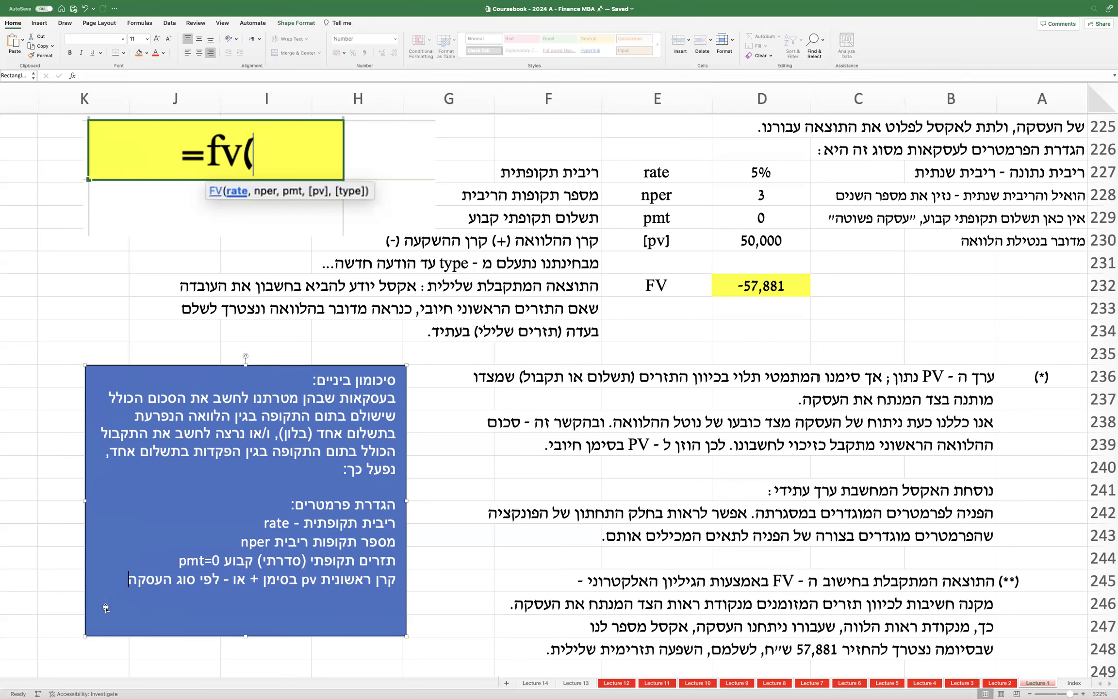
Step: Finish the rectangle's text with the separate line "נפעיל נוסחת FV ונפנה לפרמטרים בסדר מבוקש"
text(נפעיל נוסחת FV.)
key(BackSpace)
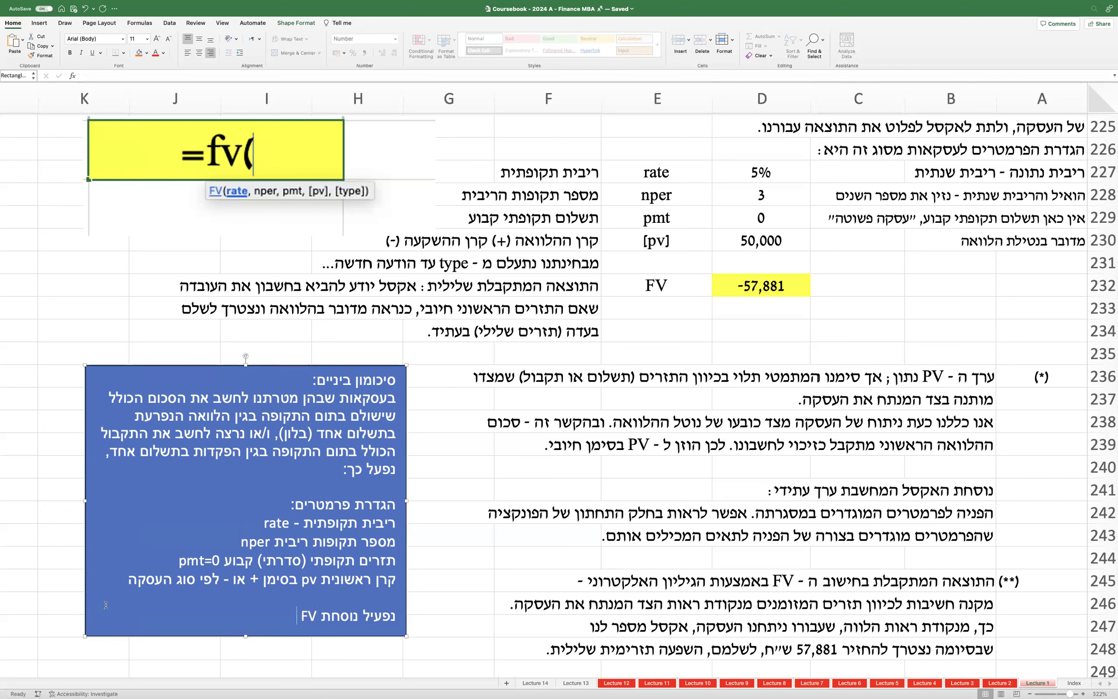
text(ונפנה לפרמטרים בסדר מבוקש)
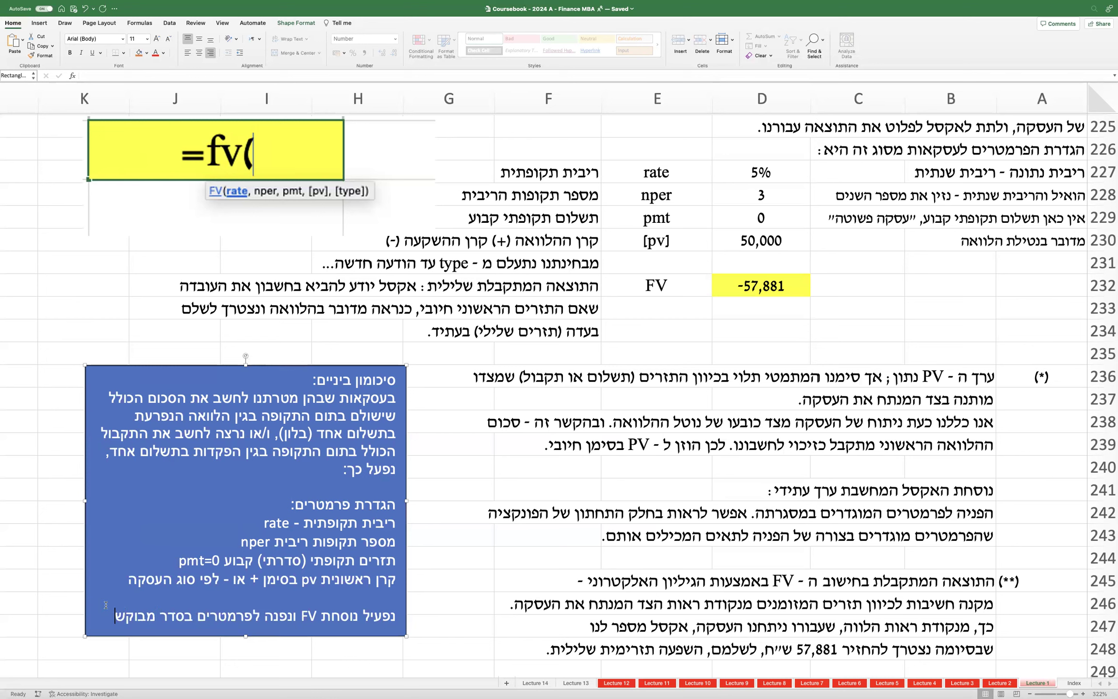
click(442, 480)
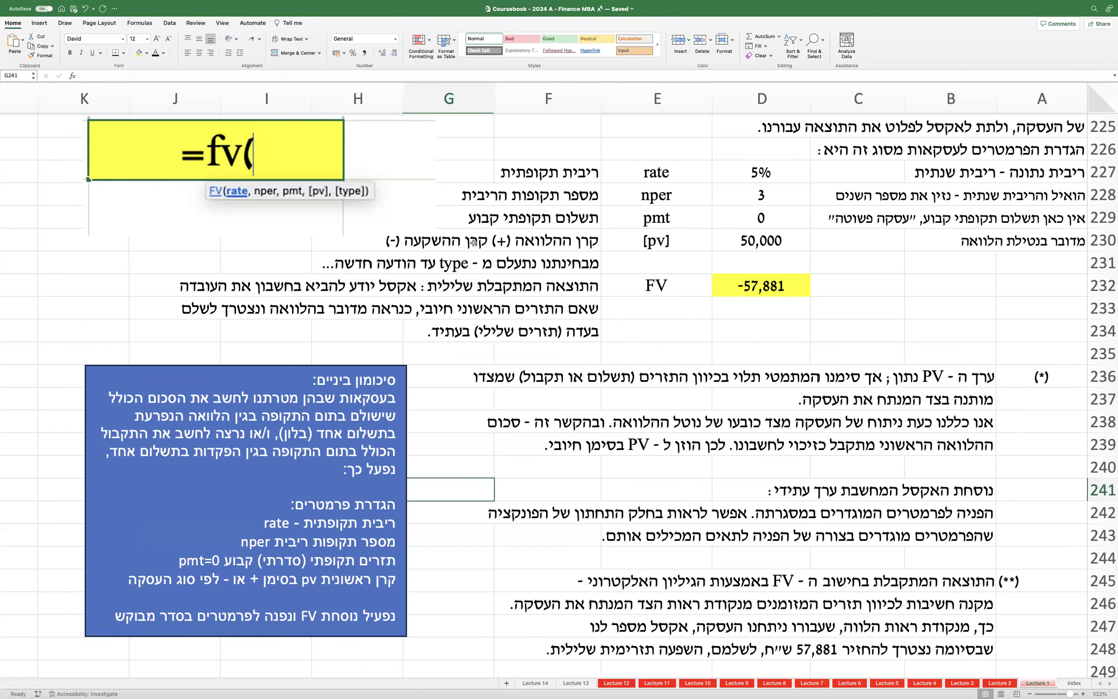
Step: Underline the heading "סיכומון ביניים:" in the blue rectangle
triple_click(382, 380)
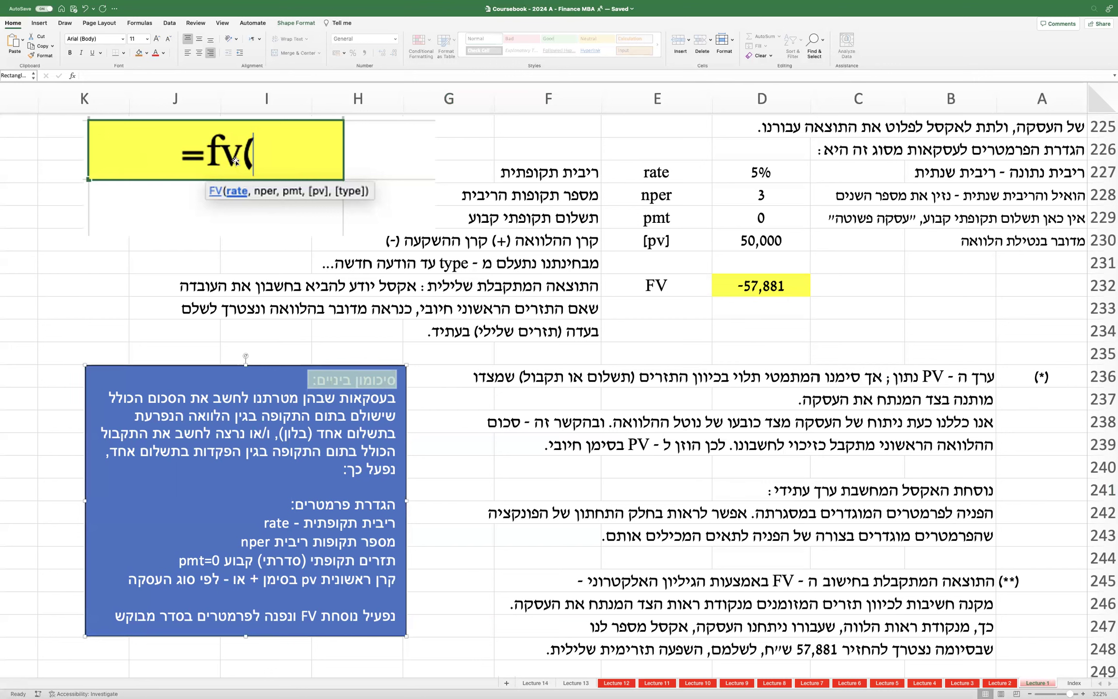
click(268, 332)
triple_click(394, 379)
click(93, 53)
click(198, 272)
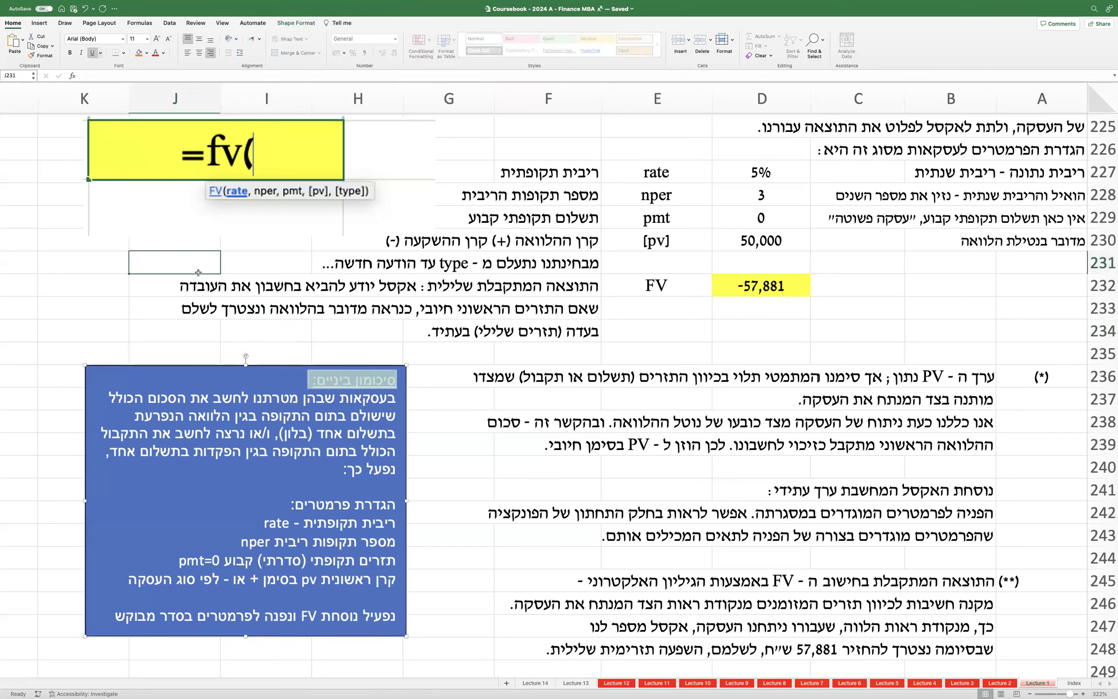
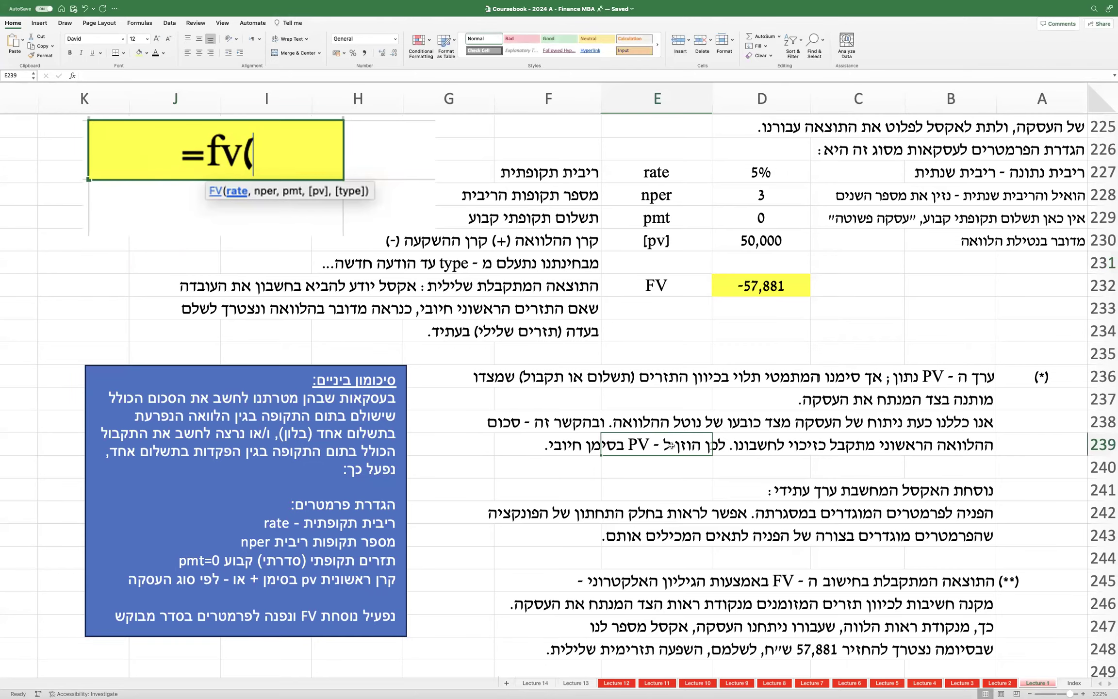
Step: Go to question 2 (שאלה 2) and its FV parameter table in rows 260 to 274
scroll(761, 432, down, 15)
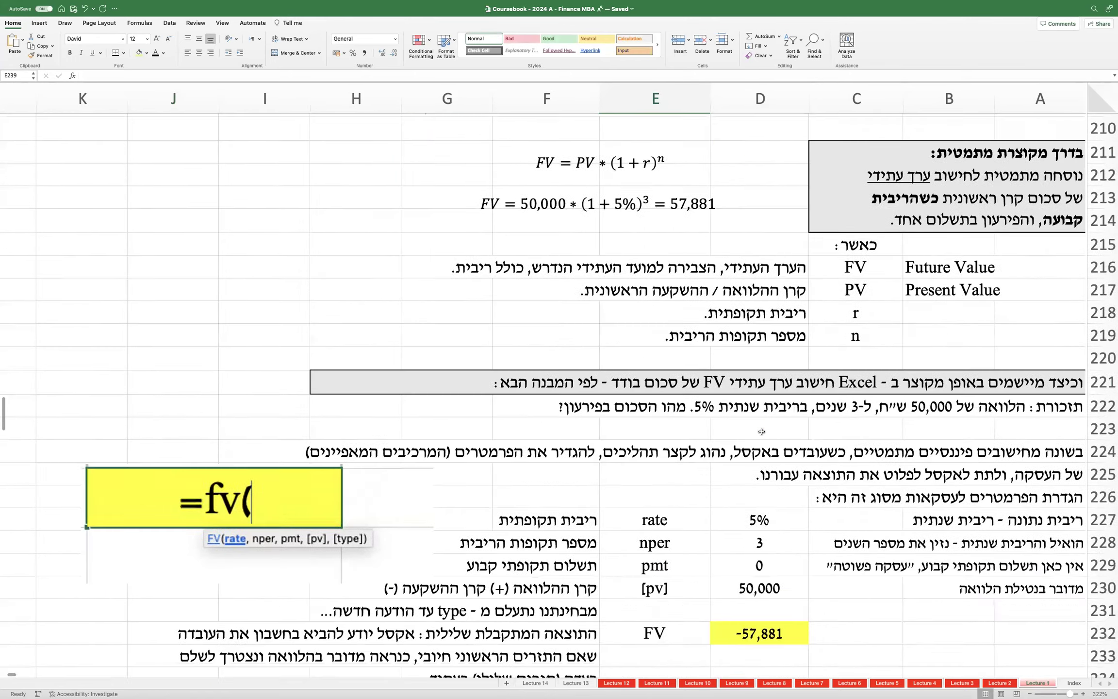
scroll(762, 431, down, 10)
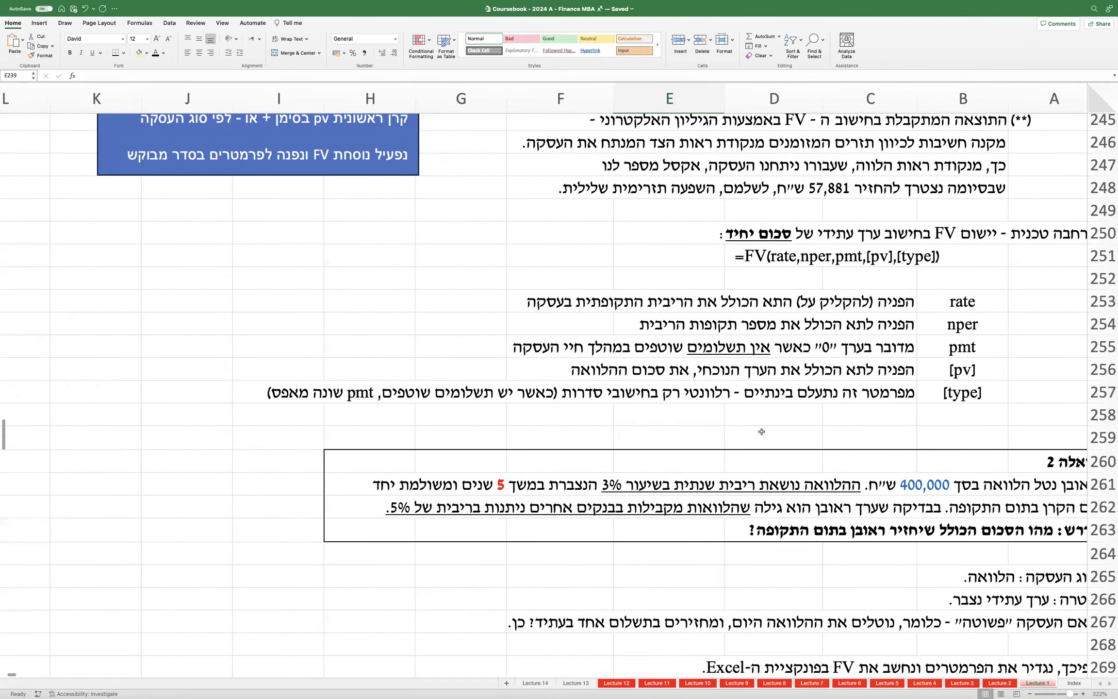
scroll(761, 430, up, 2)
scroll(761, 430, up, 5)
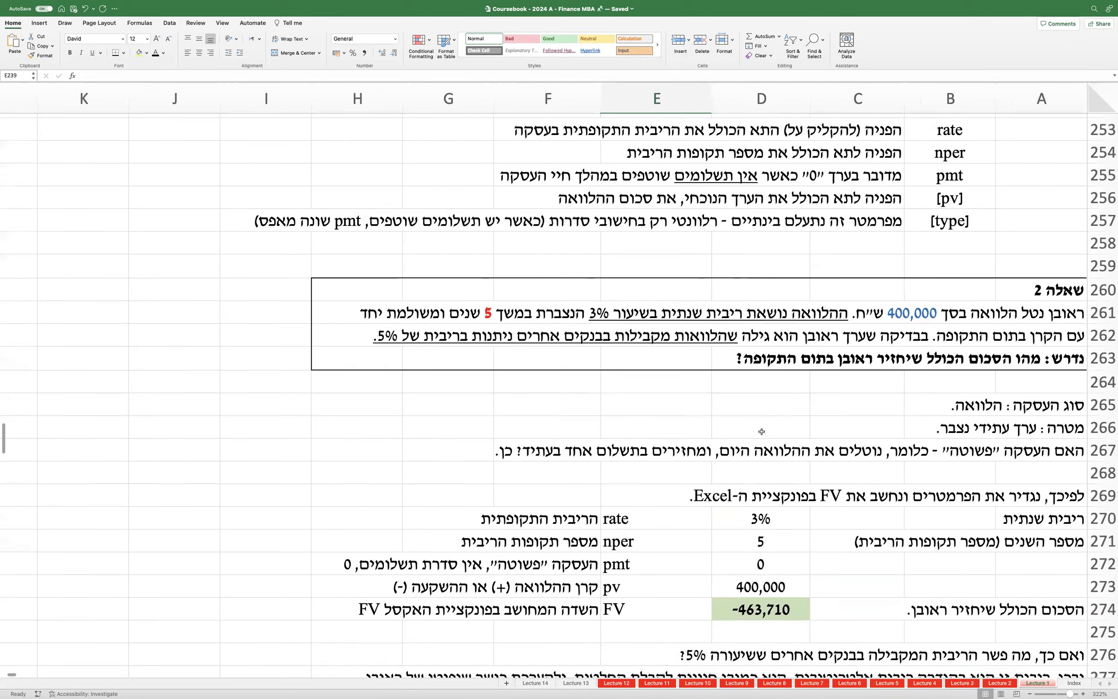
Step: Hide the sentence in A262 about comparable loans at other banks at 5% by coloring its text white
scroll(762, 432, down, 3)
scroll(762, 431, left, 1)
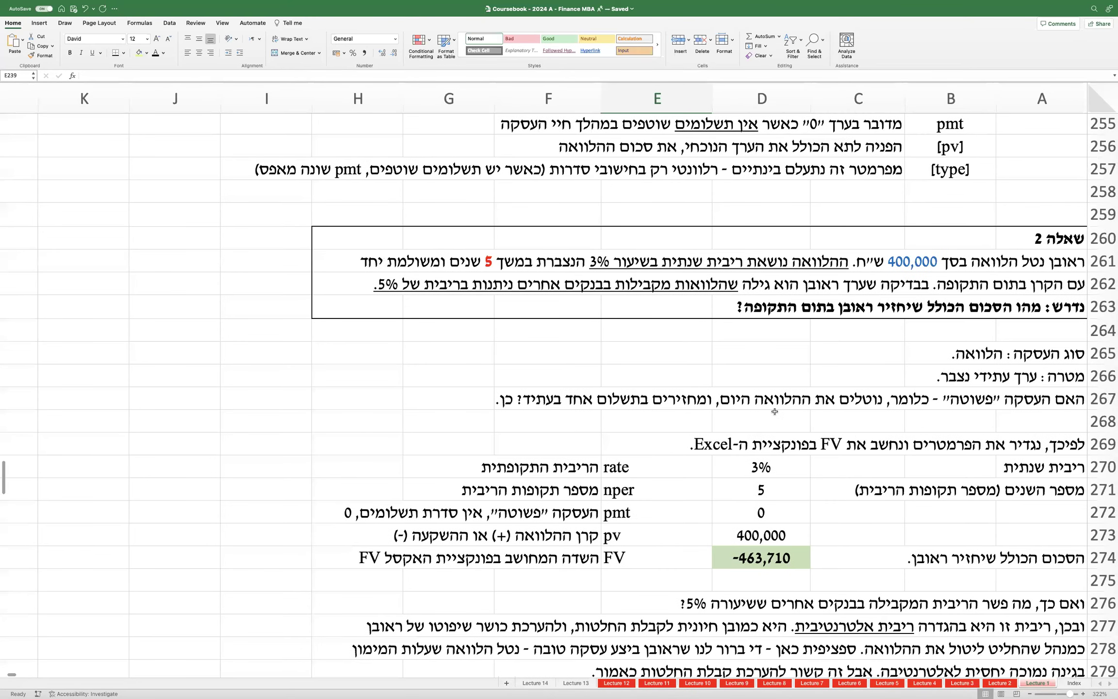
click(772, 390)
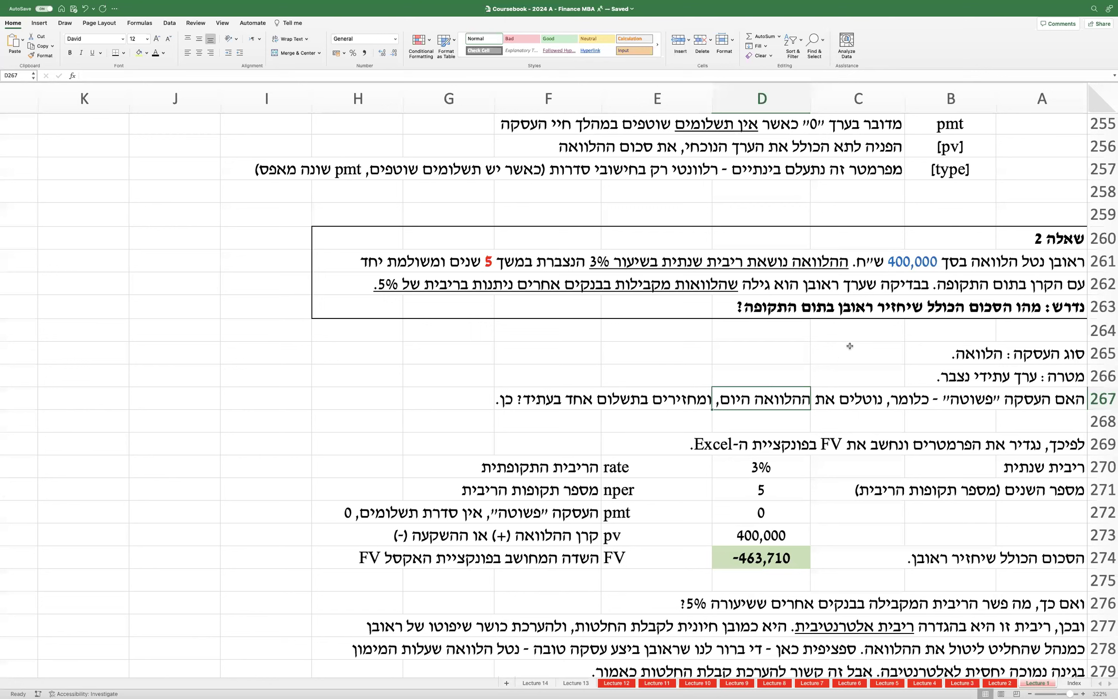
double_click(1007, 282)
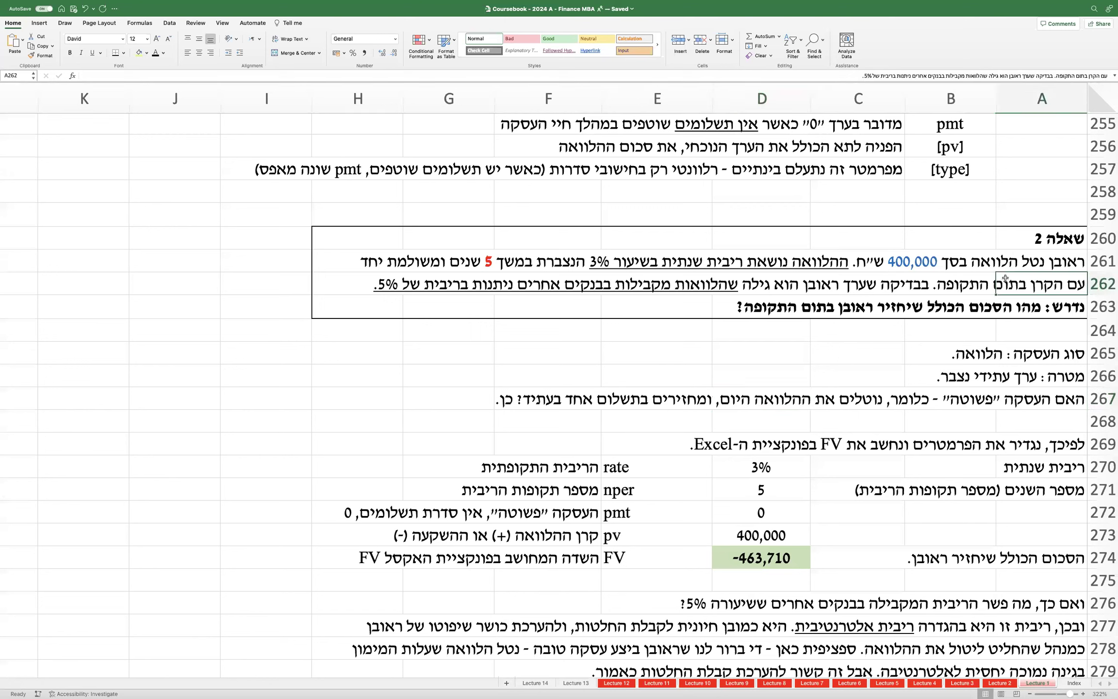
drag(925, 285, 365, 292)
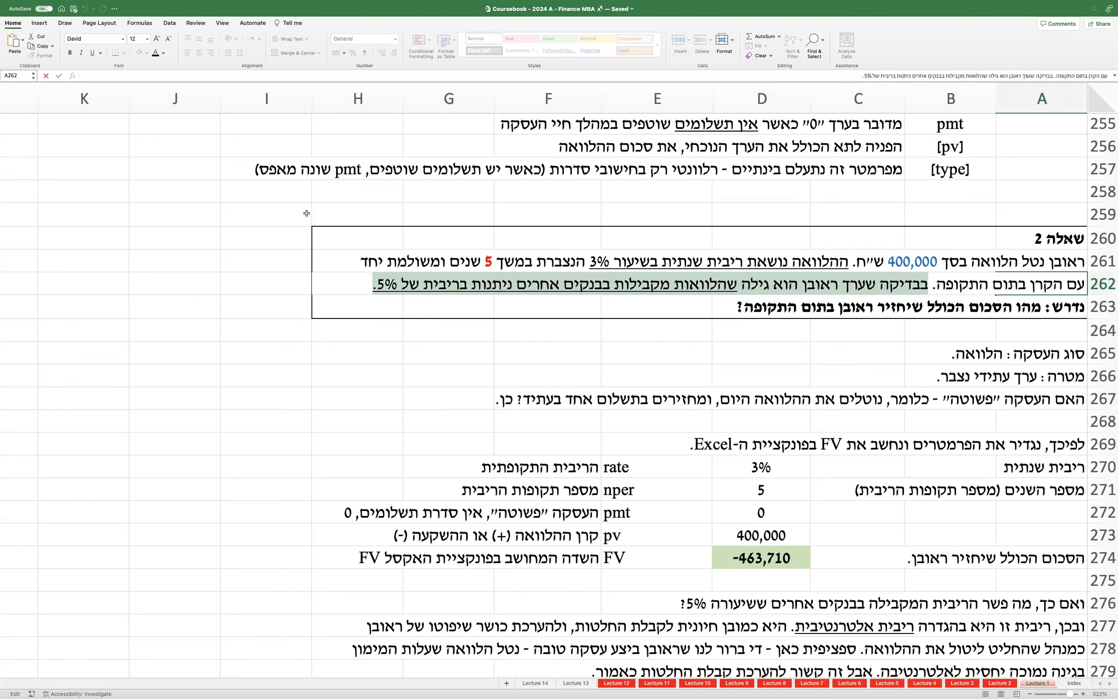
click(164, 52)
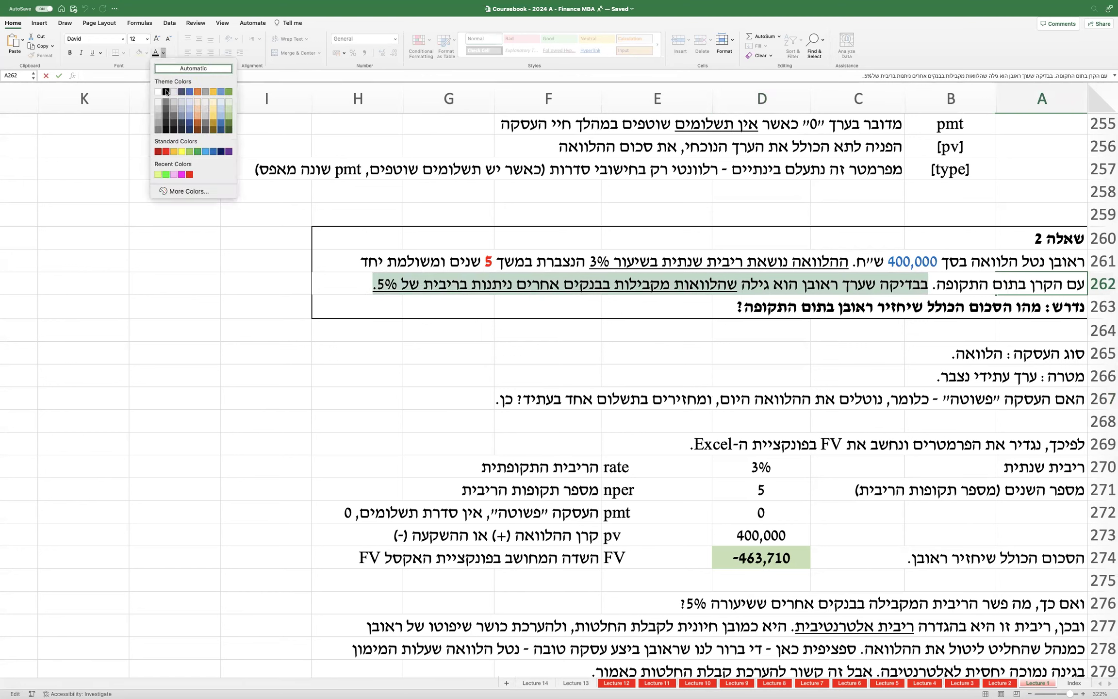
click(158, 92)
click(648, 383)
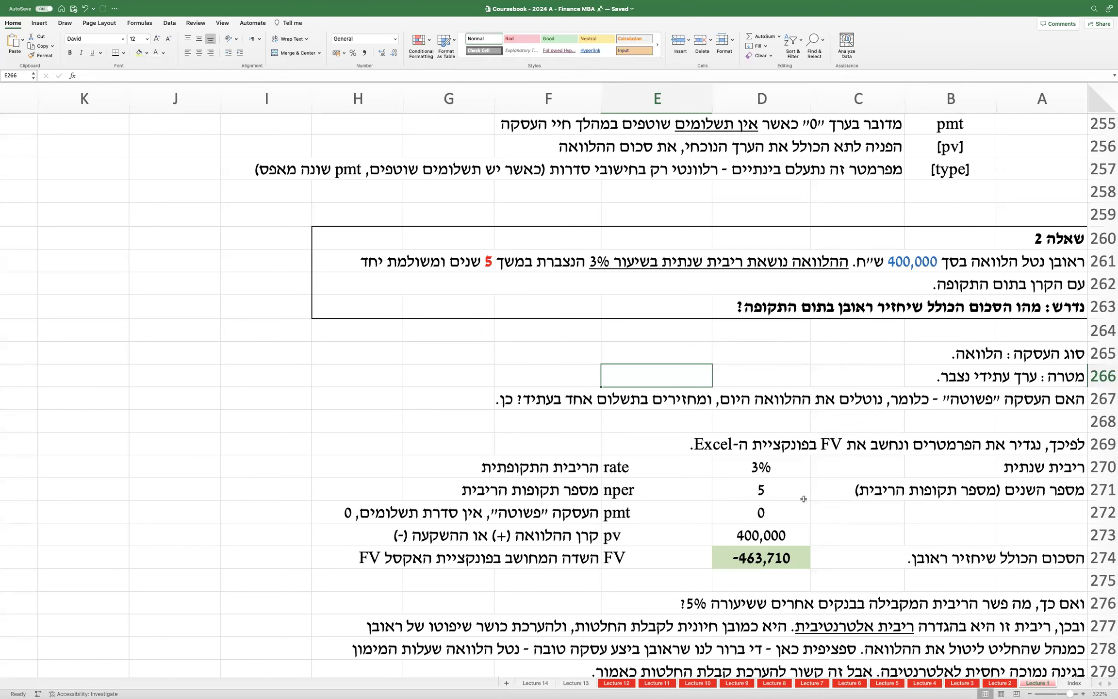
Step: Apply a white font color to the FV parameter values and result in D270:D274
drag(777, 465, 750, 560)
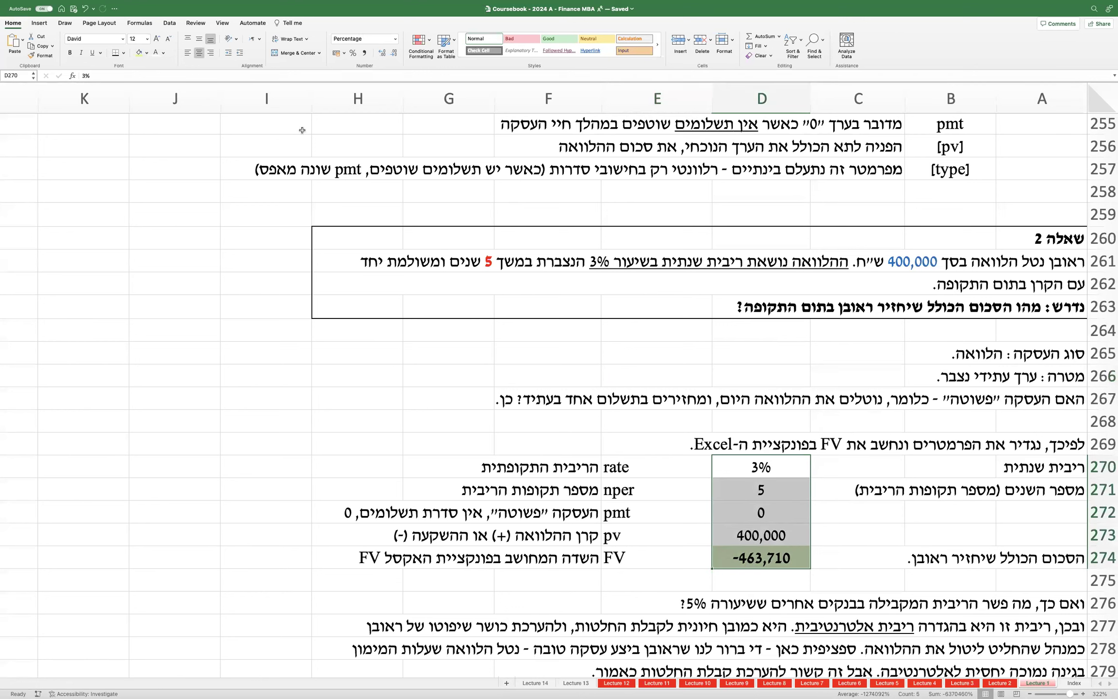
click(153, 54)
click(785, 550)
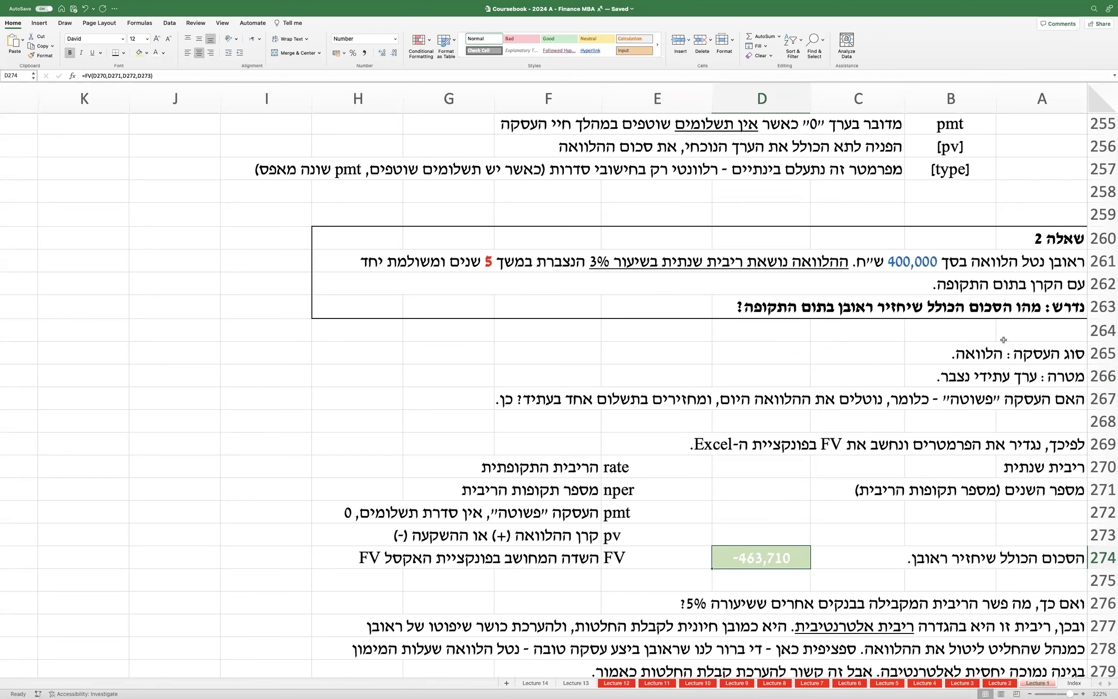
Step: Insert two blank rows above the "סוג העסקה" line in row 265
click(1090, 353)
right_click(1090, 353)
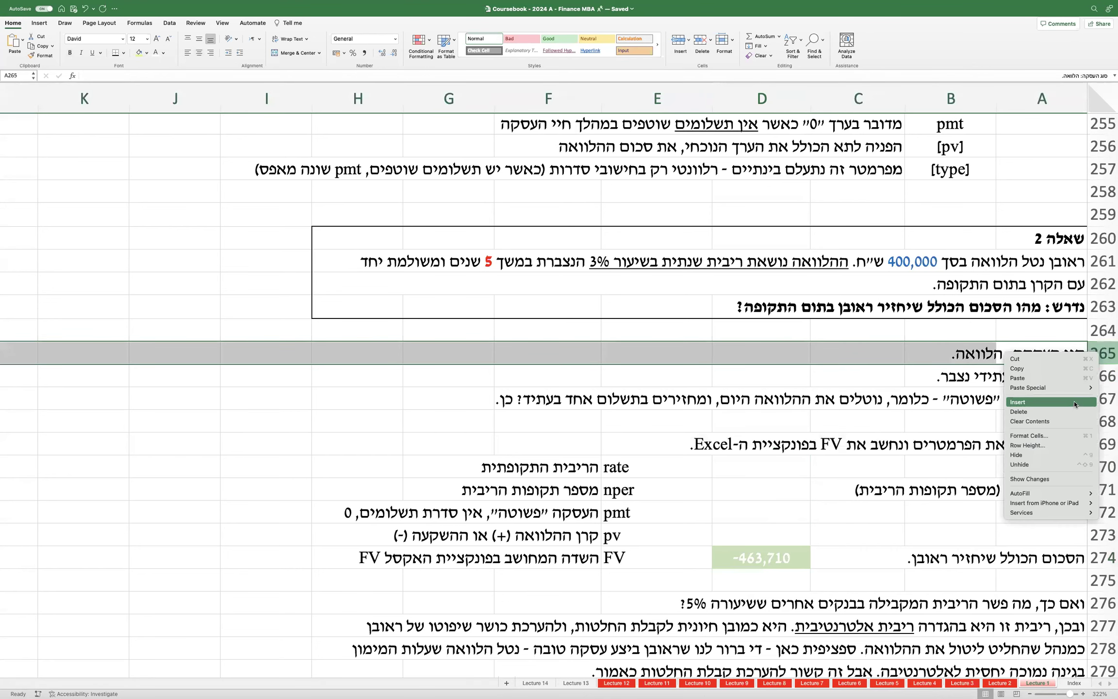
click(1074, 404)
right_click(1089, 354)
click(1073, 404)
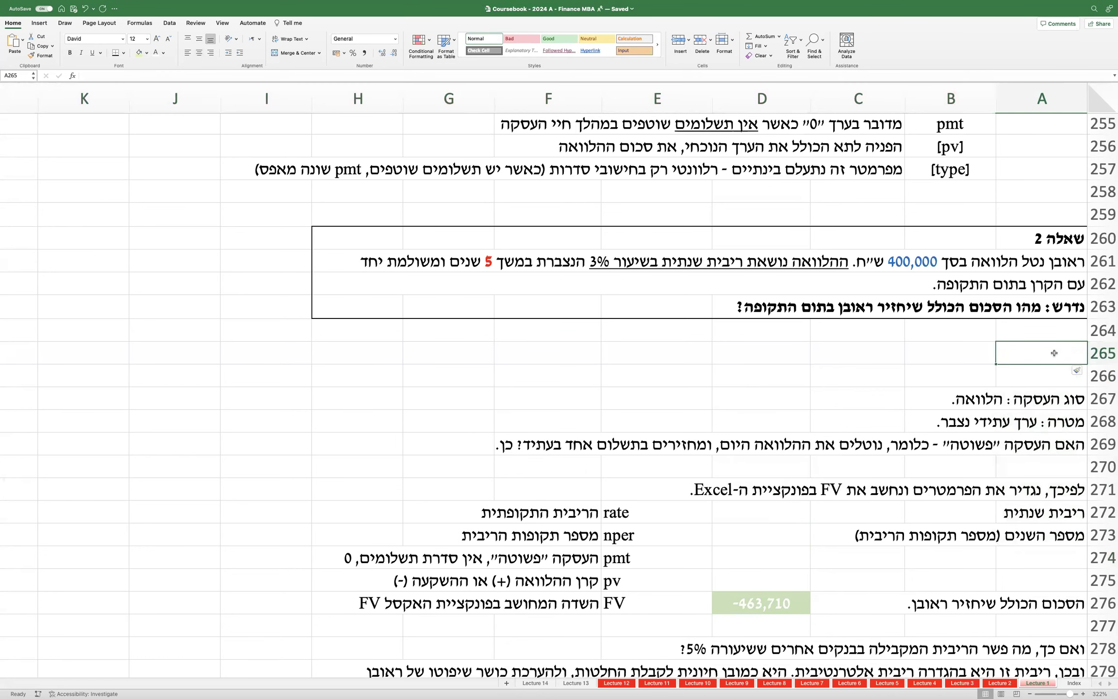
Step: Enter in A265 the note "מומלץ להסתגל לסגנון חשיבה וניתוח שאלה (לטובת העתיד) שיזהה את סוג השאלה לפני התחלת הפתרון."
text(מומלץ להסת)
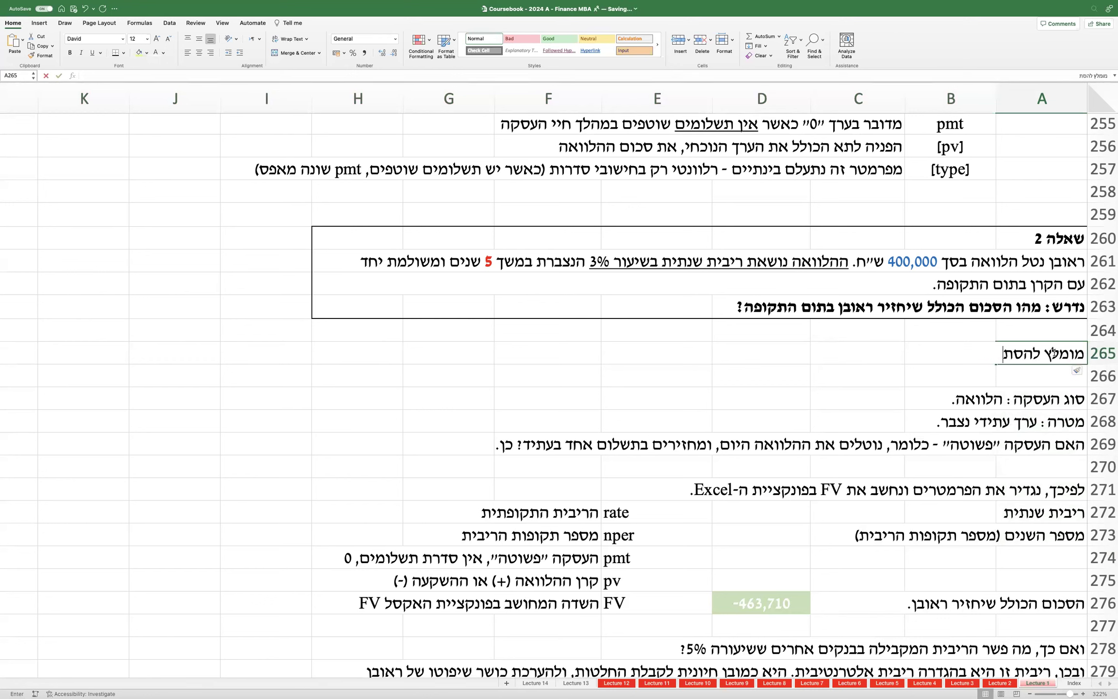
text(גל לסגנון חשיבה וני)
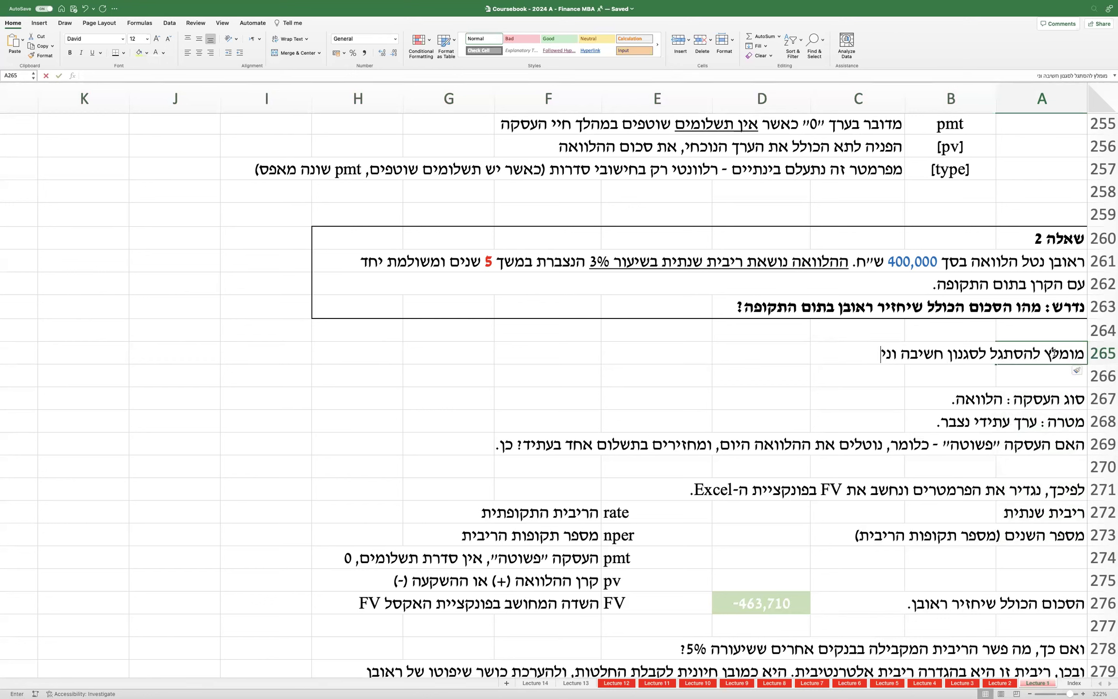
text(תוח שאלה (ל)
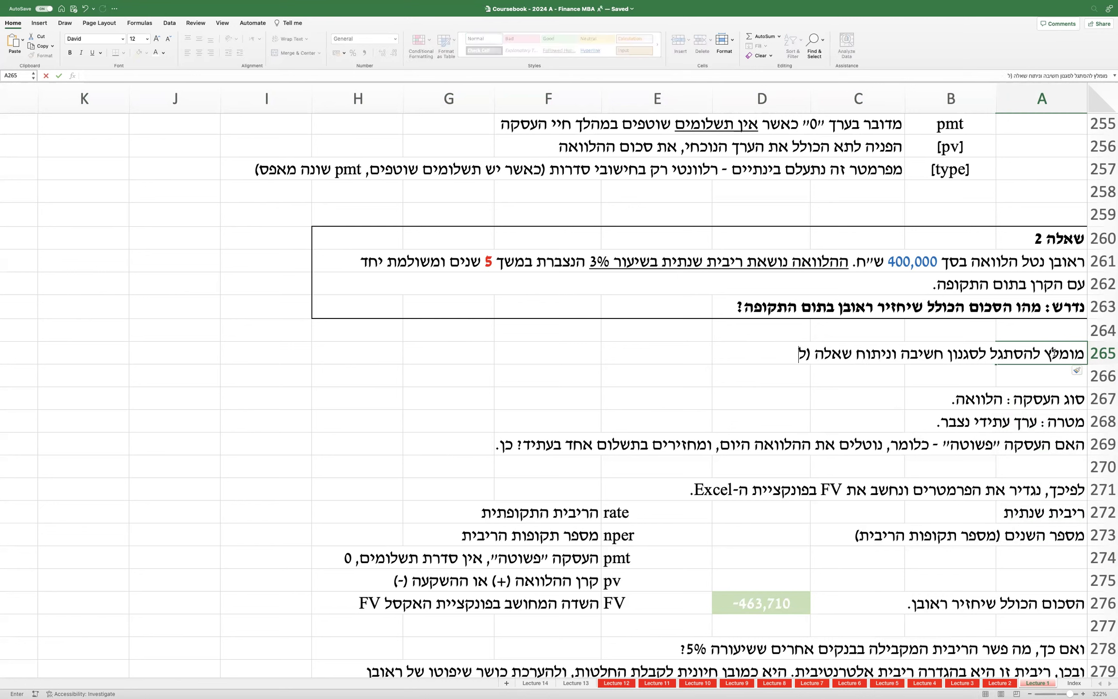
text(טובת העתיד) שיזהה)
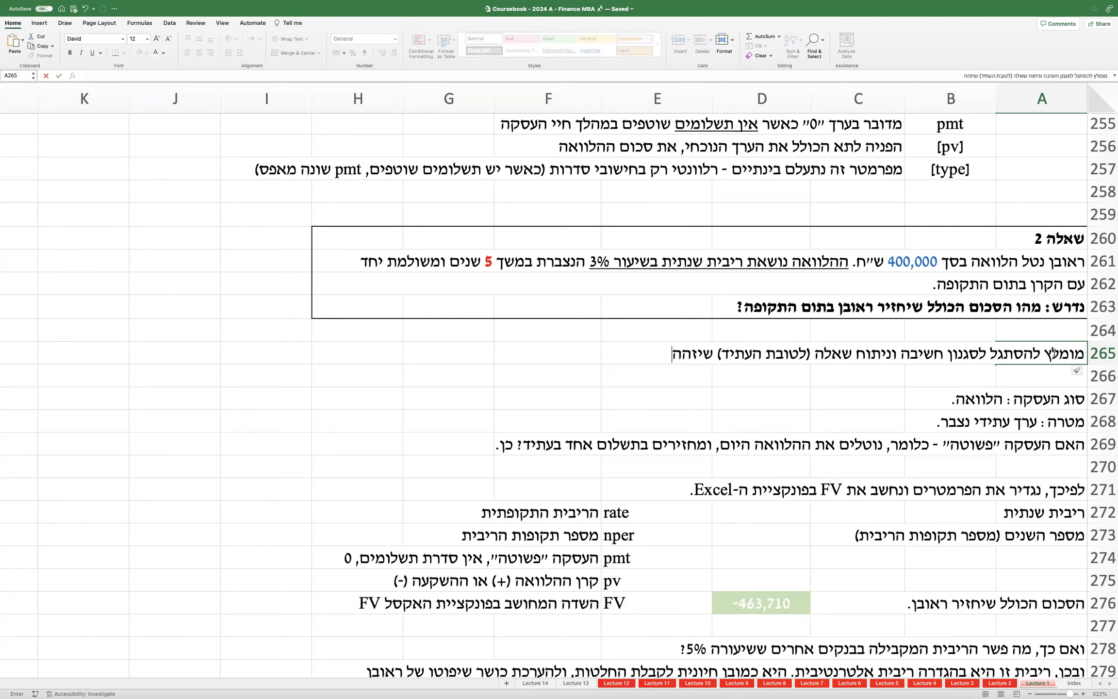
text( את סוג השאלה ל)
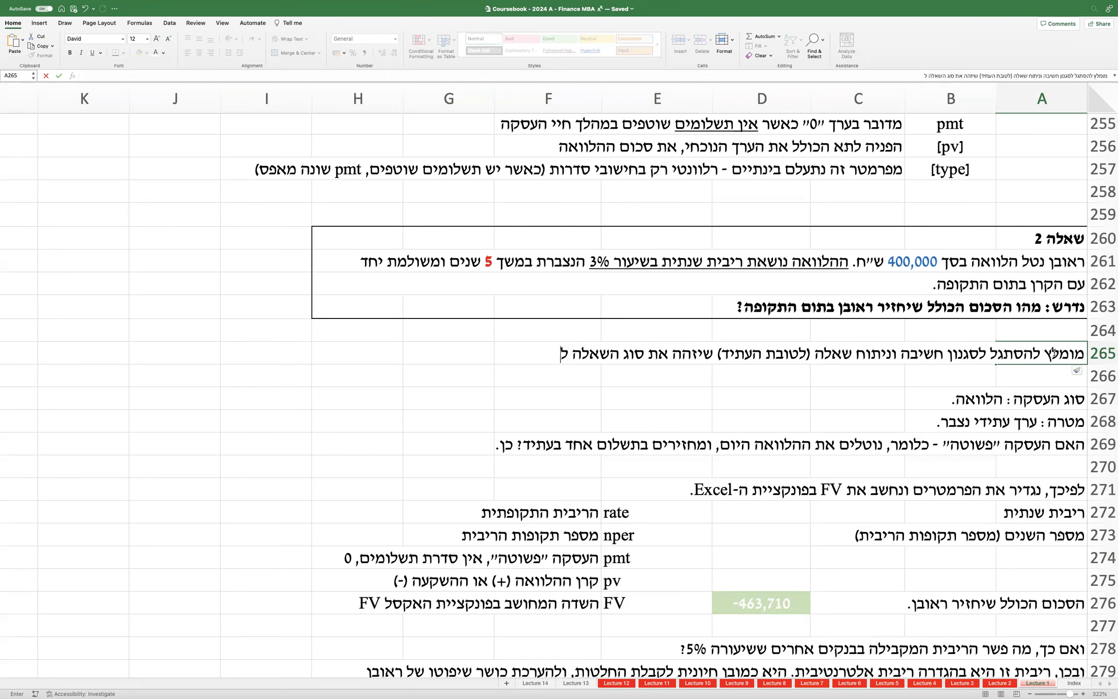
text(פני התחלת הפתרון.)
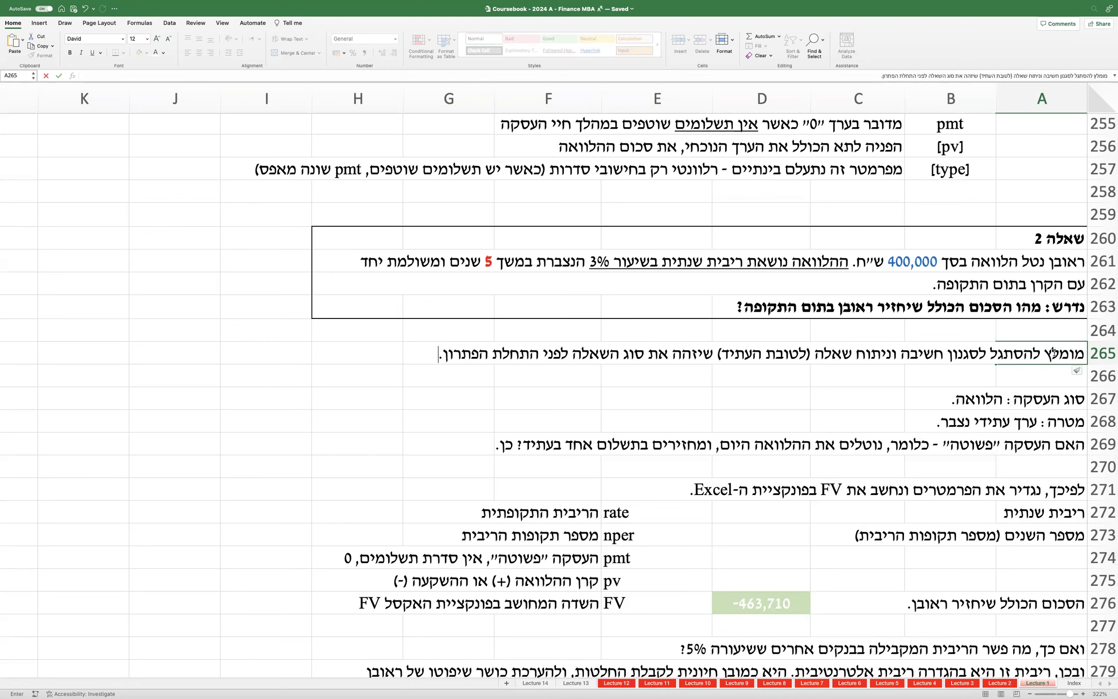
key(Return)
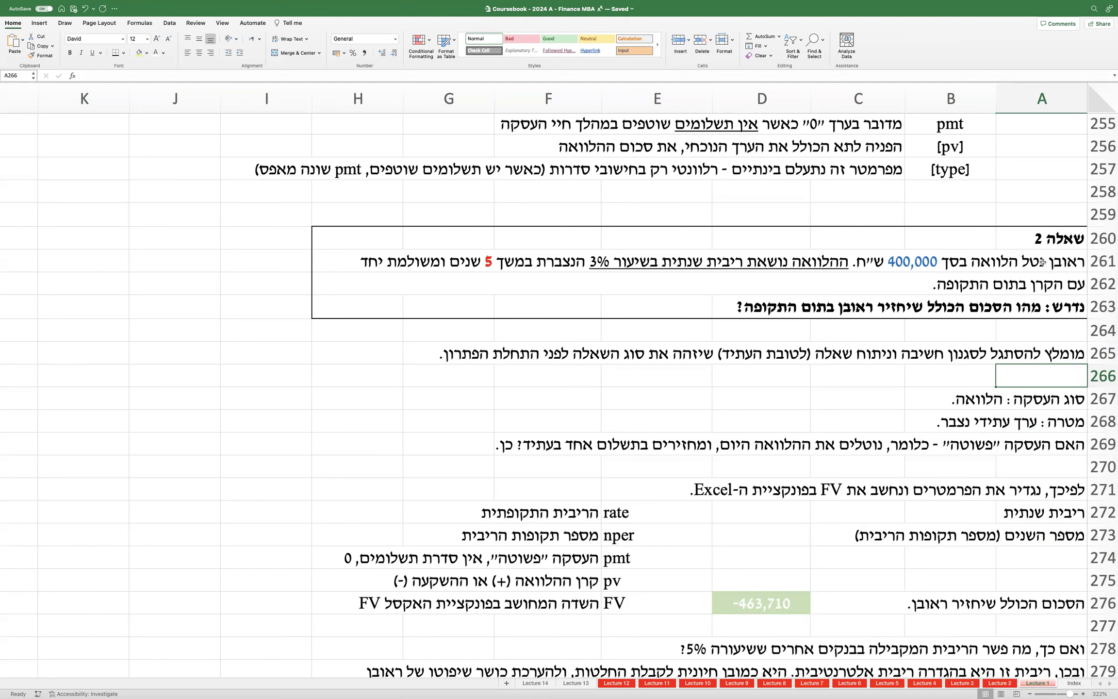
Step: Add "(הלוואה / השקעה)" after "סוג העסקה" and before the colon in A267
drag(1044, 262, 327, 349)
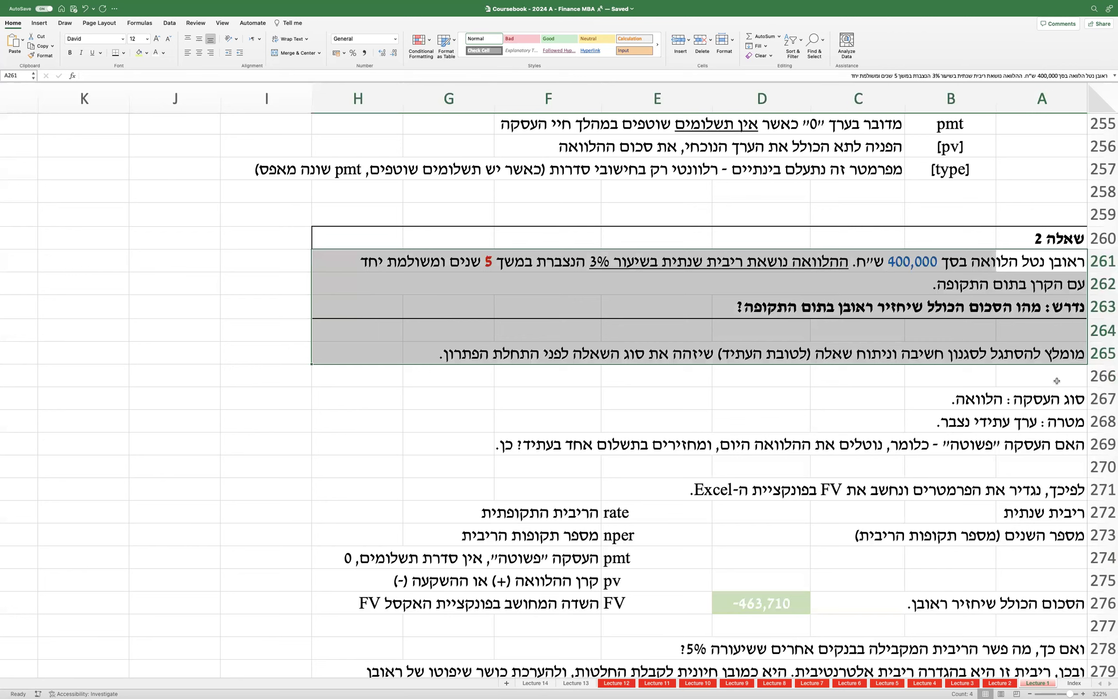
click(1050, 399)
double_click(1051, 399)
click(1014, 399)
text(()
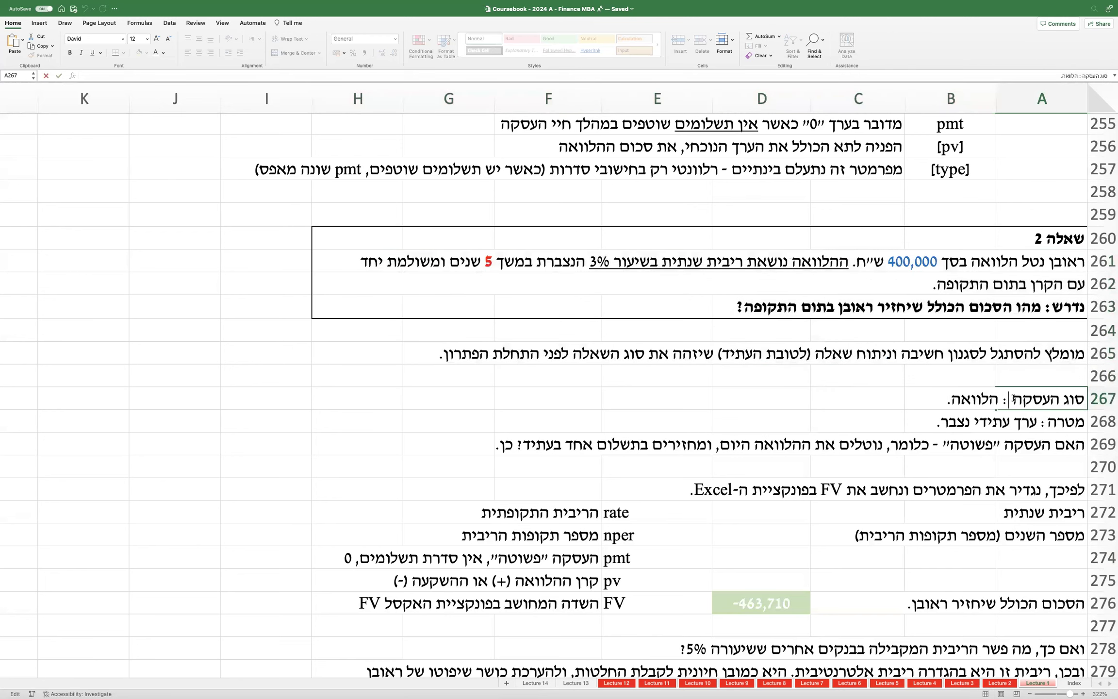
text(הלוואה / השקעה))
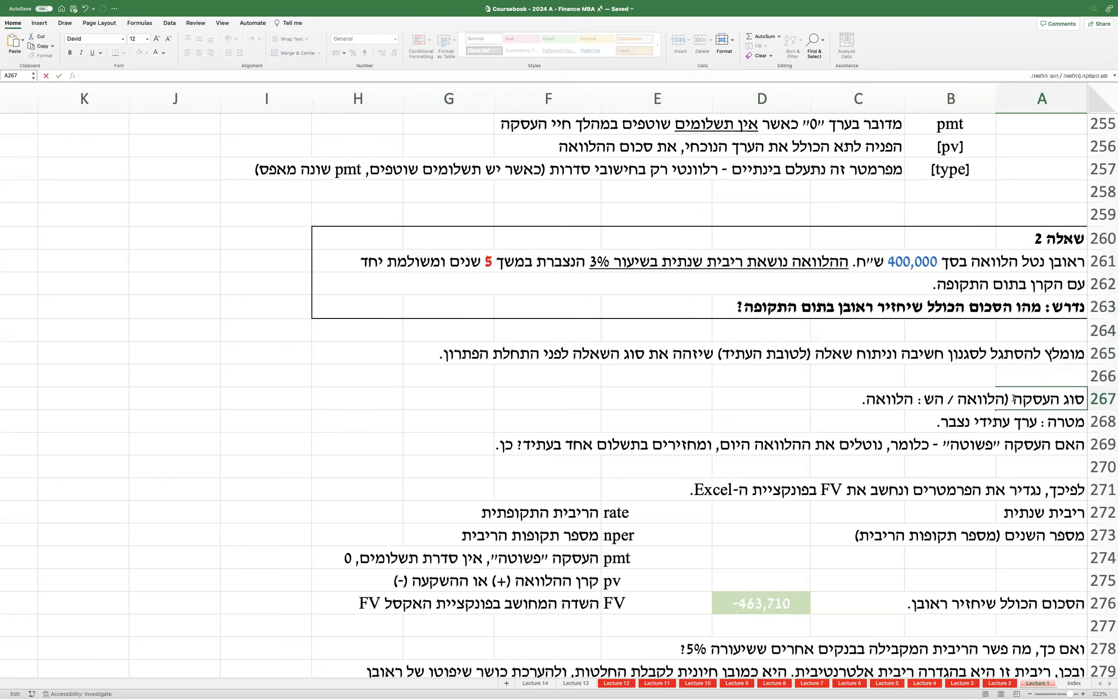
key(Return)
Step: Add "(מה אני רוצה לחשב)" after "מטרה" and before the colon in A268
double_click(1048, 422)
text(()
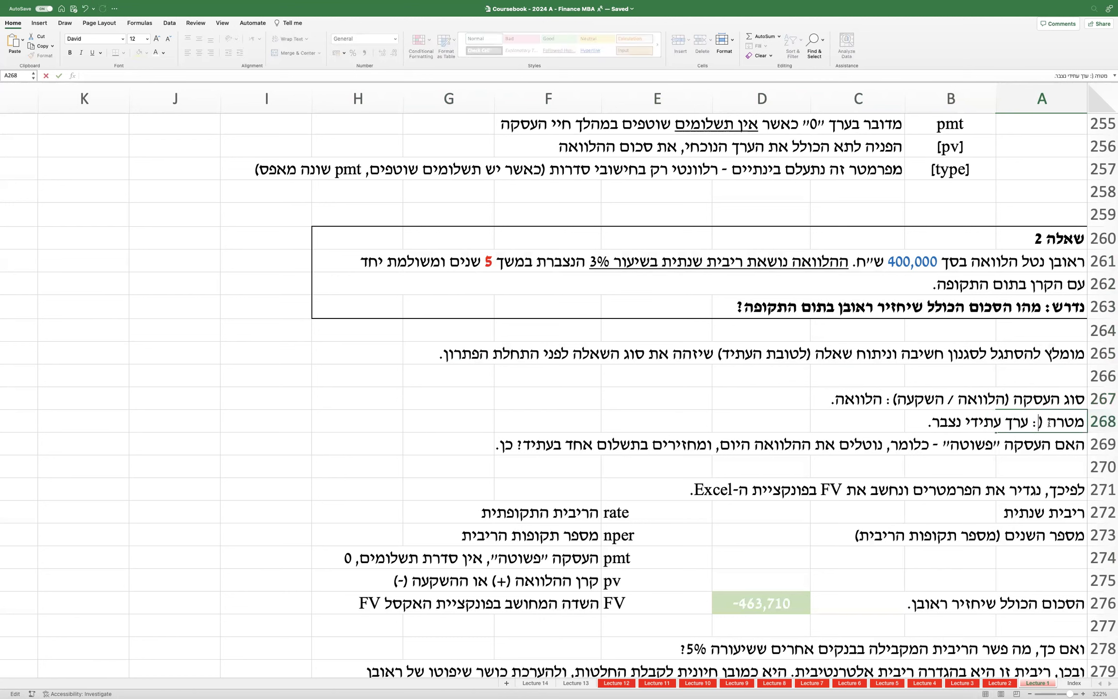
text(מה אני רוצה לחשב))
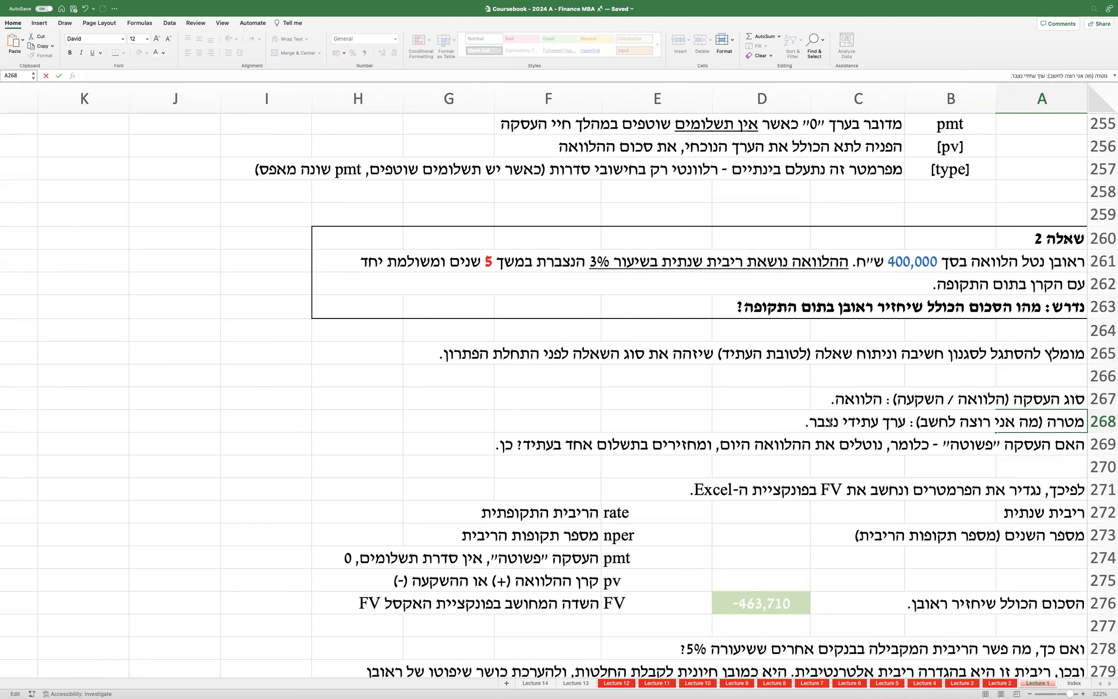
key(End)
click(868, 460)
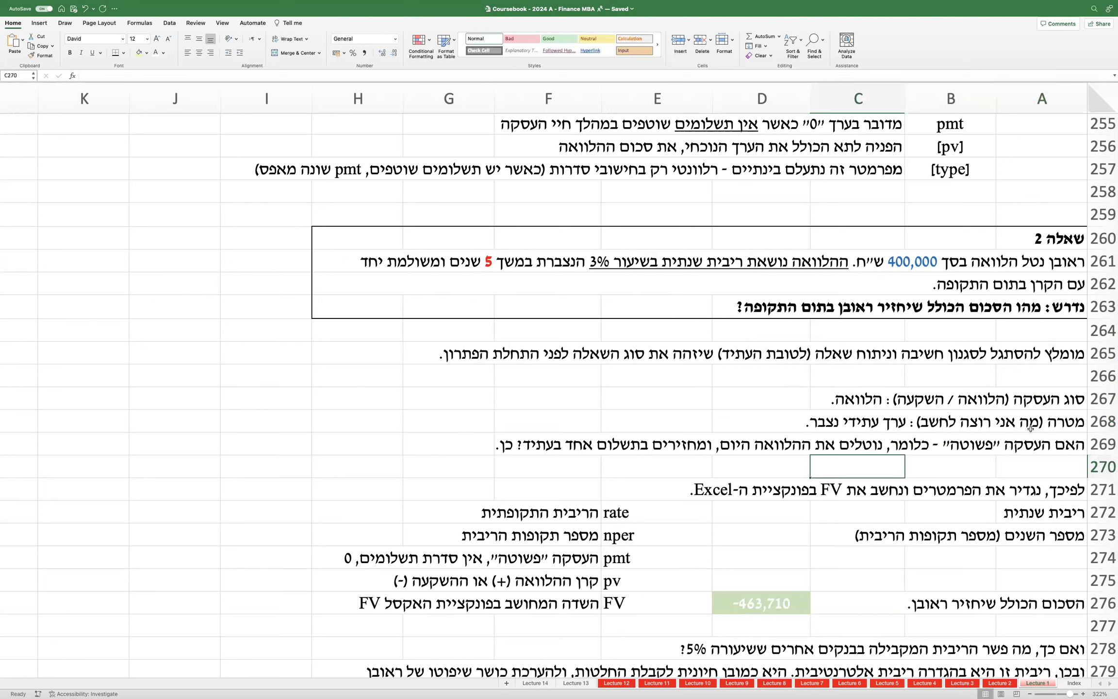
Step: Add /"בלון" directly after the quoted word "פשוטה" in the question in A269
click(1037, 448)
double_click(991, 445)
text("בלון")
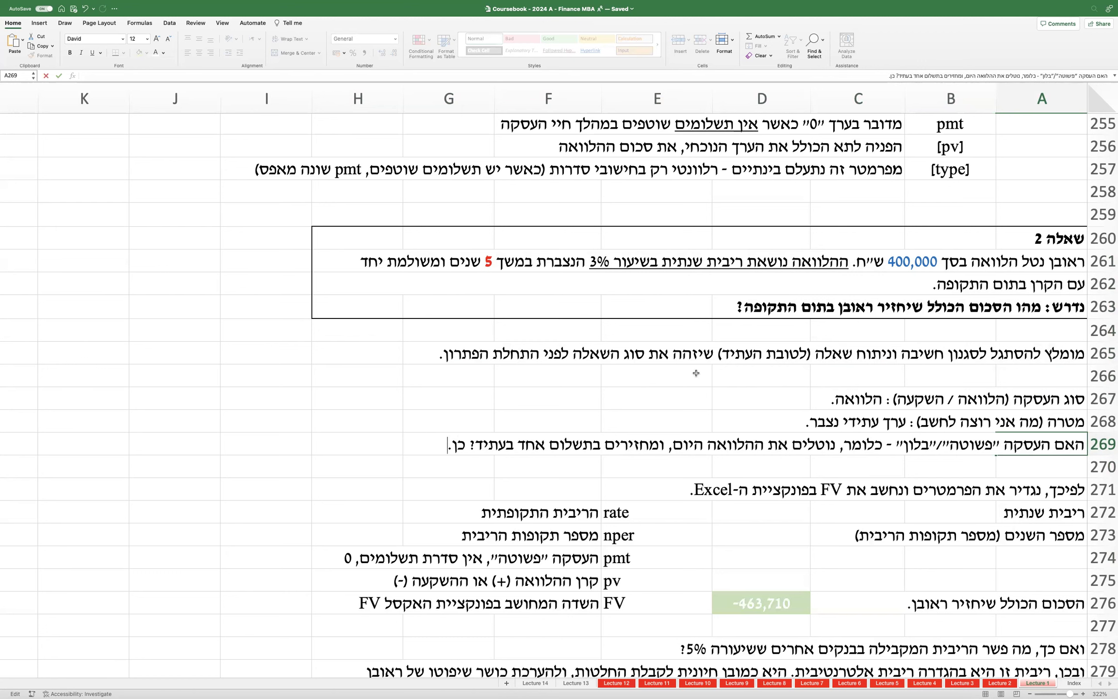
drag(1034, 397, 508, 450)
click(521, 417)
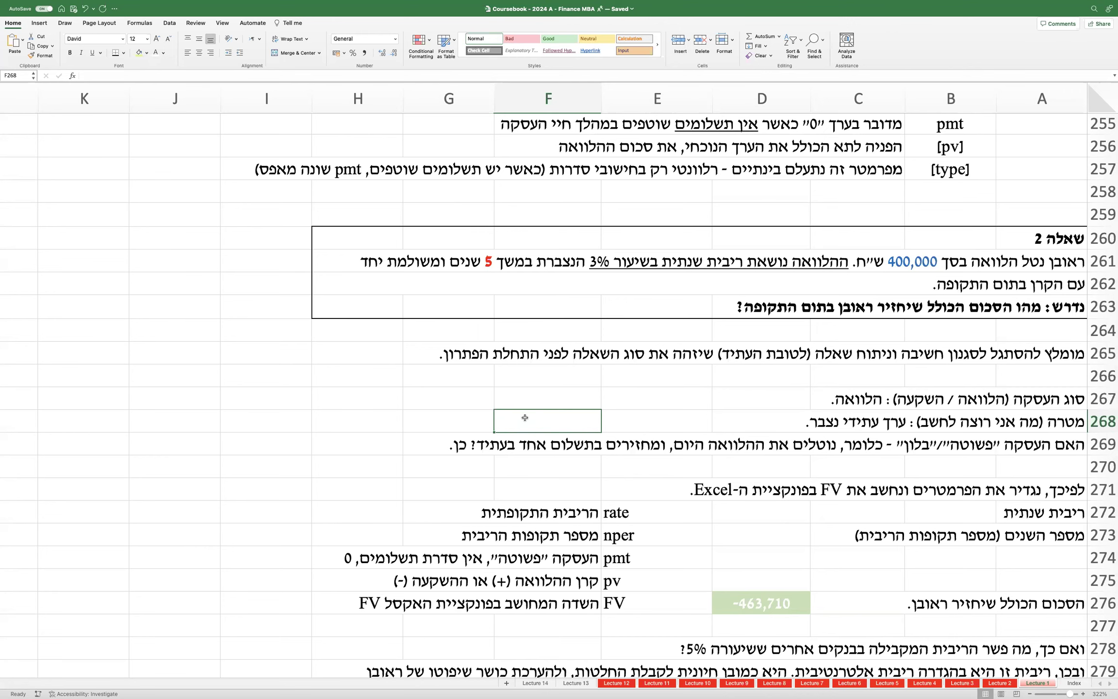
Step: Review the blue summary box and the labels in E272:E276, and set the font color of the rate in D272 to Automatic
scroll(676, 440, down, 2)
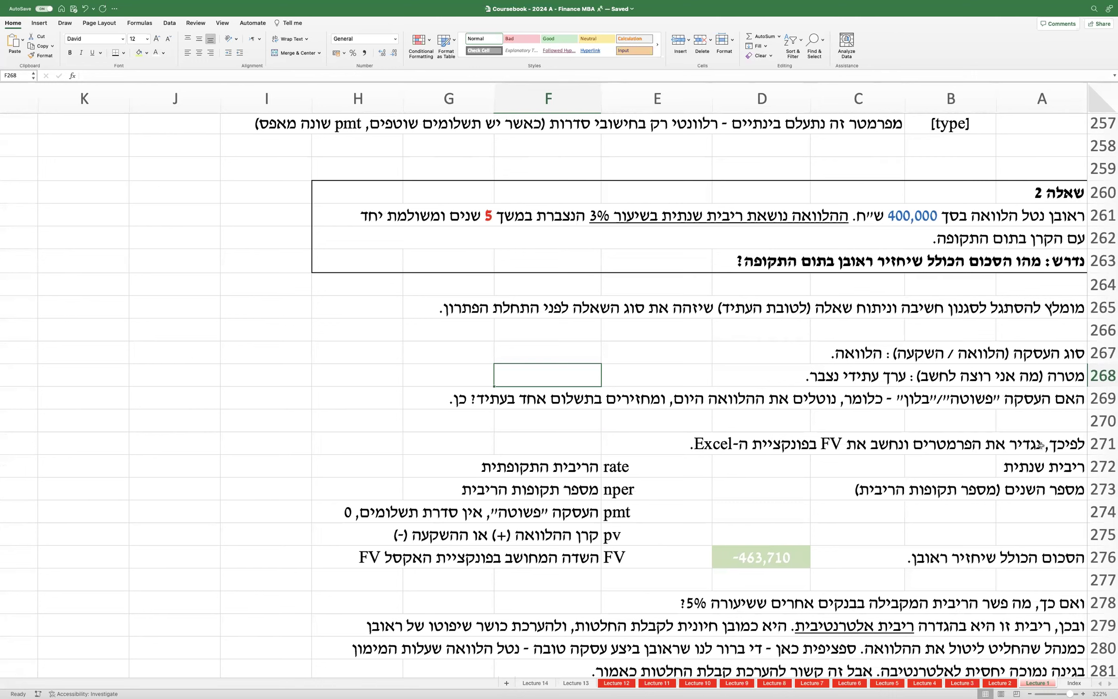
scroll(1040, 445, up, 10)
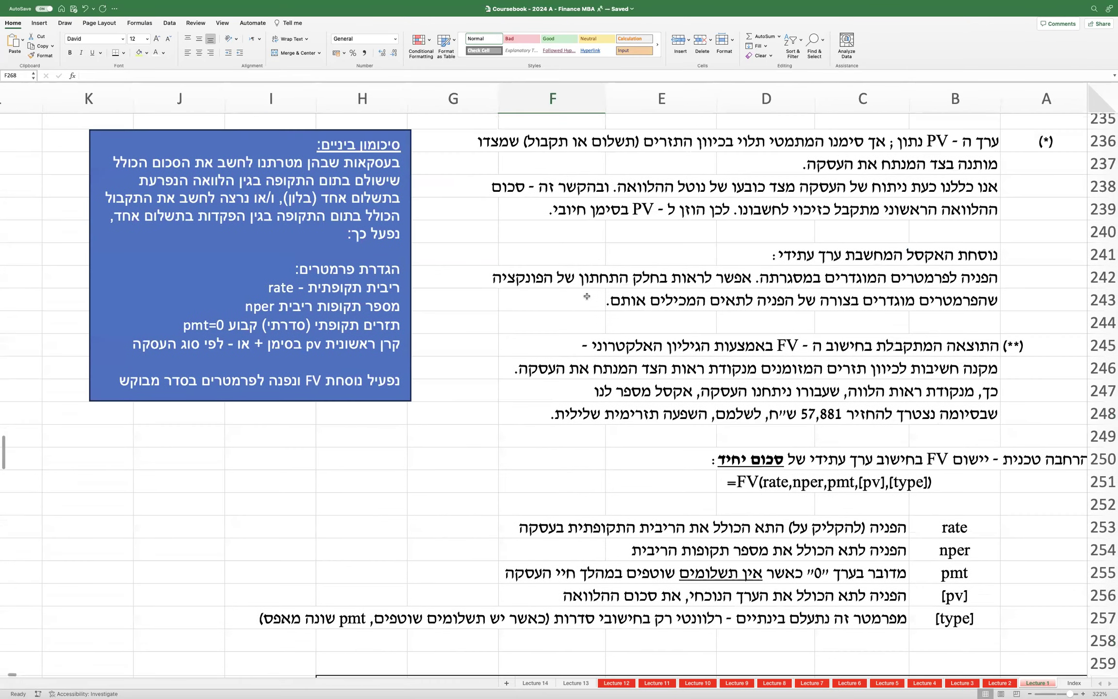
scroll(690, 429, down, 6)
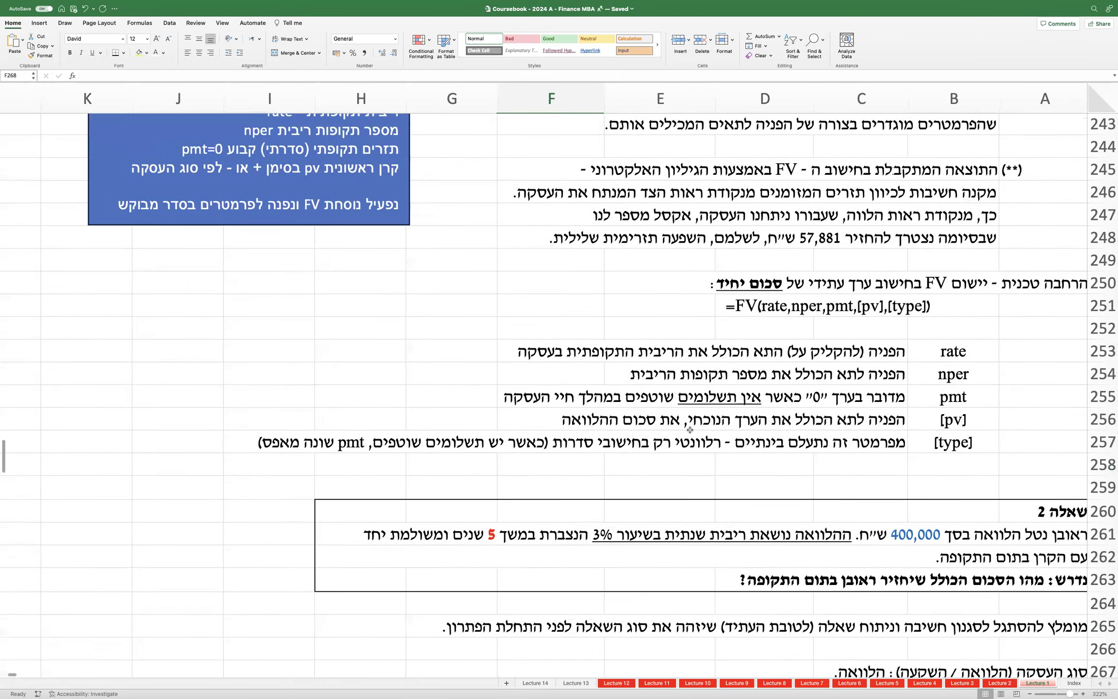
scroll(689, 430, down, 5)
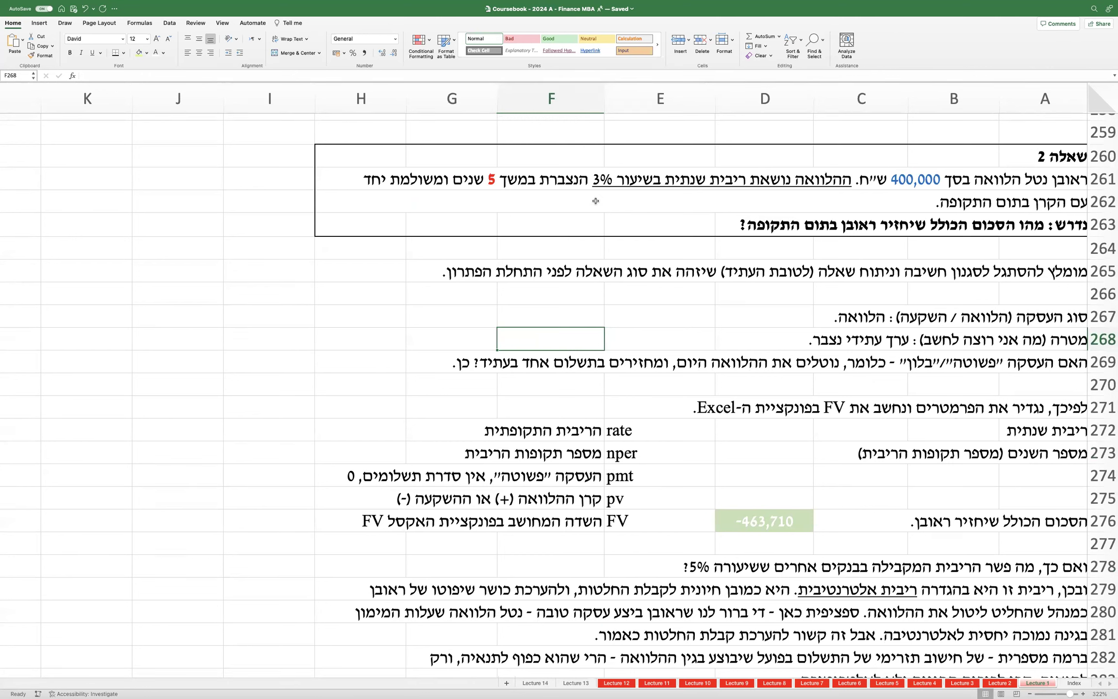
drag(638, 427, 633, 513)
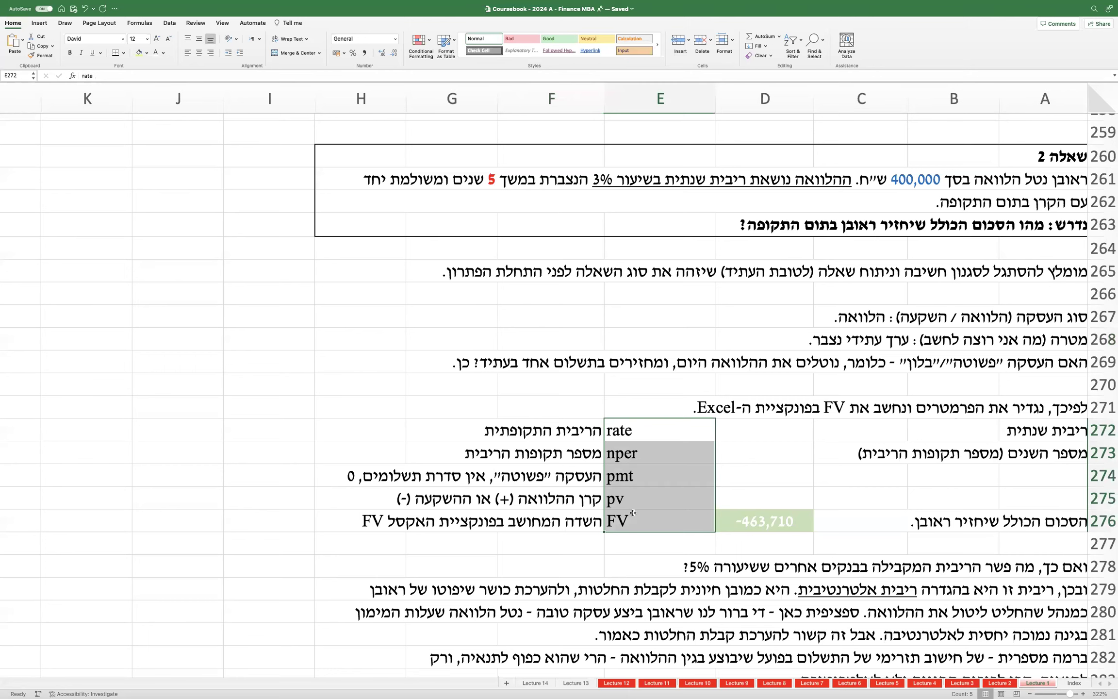
scroll(759, 444, down, 1)
click(764, 424)
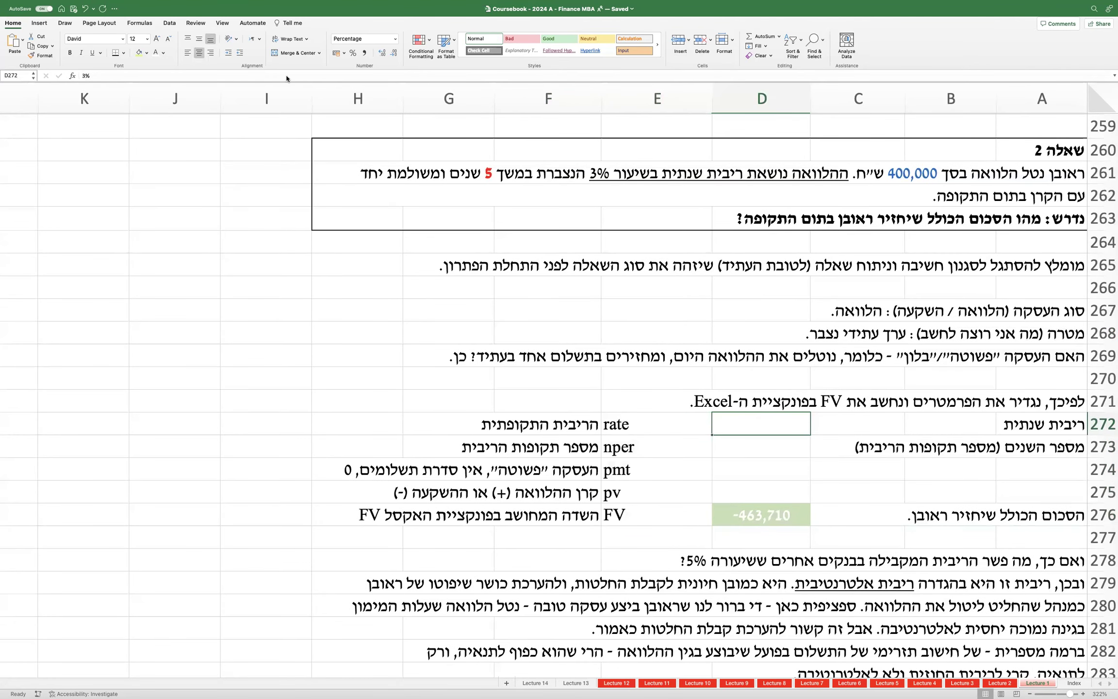
click(164, 55)
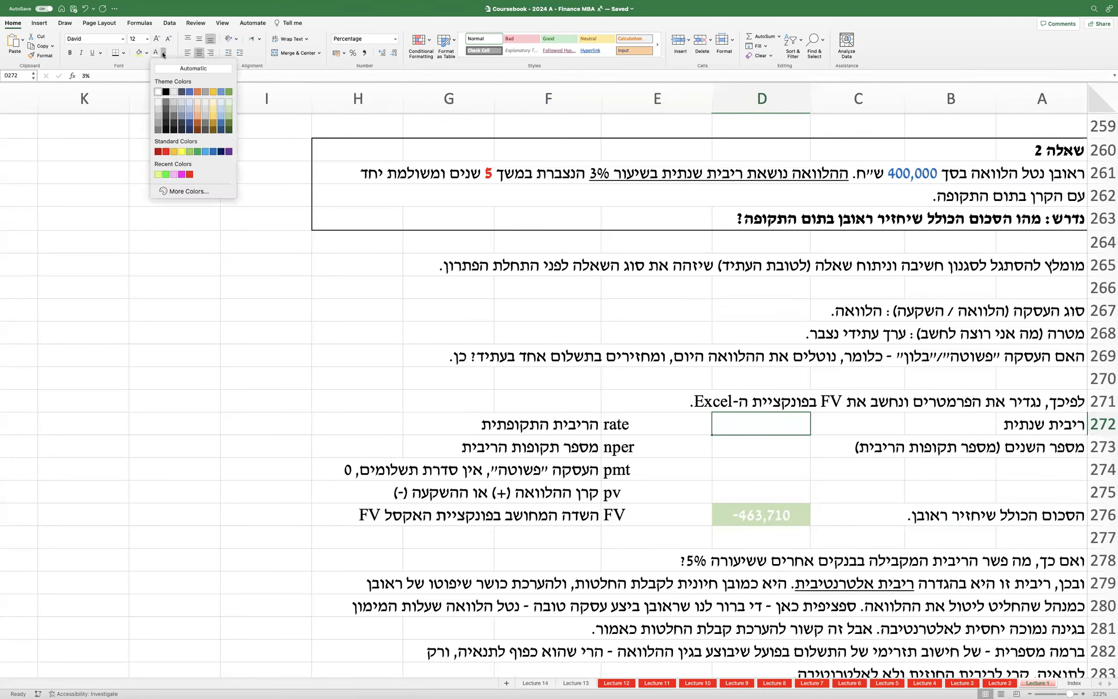
click(182, 71)
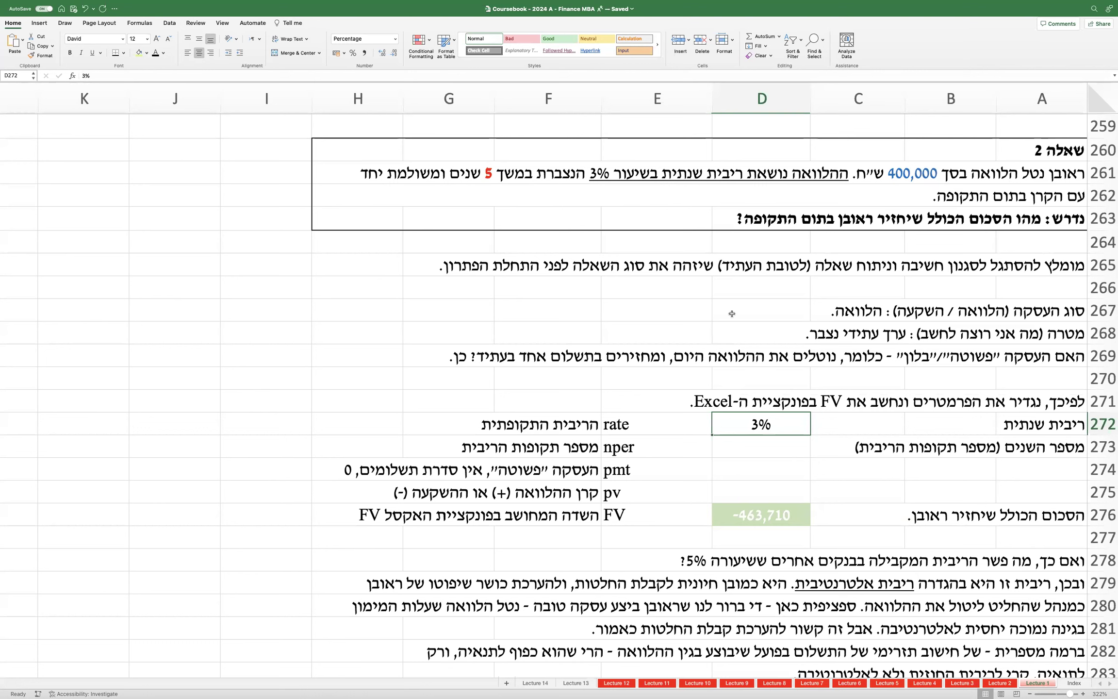
Step: Apply the same Automatic font color to the nper value in D273 and select the pmt value in D274
click(736, 443)
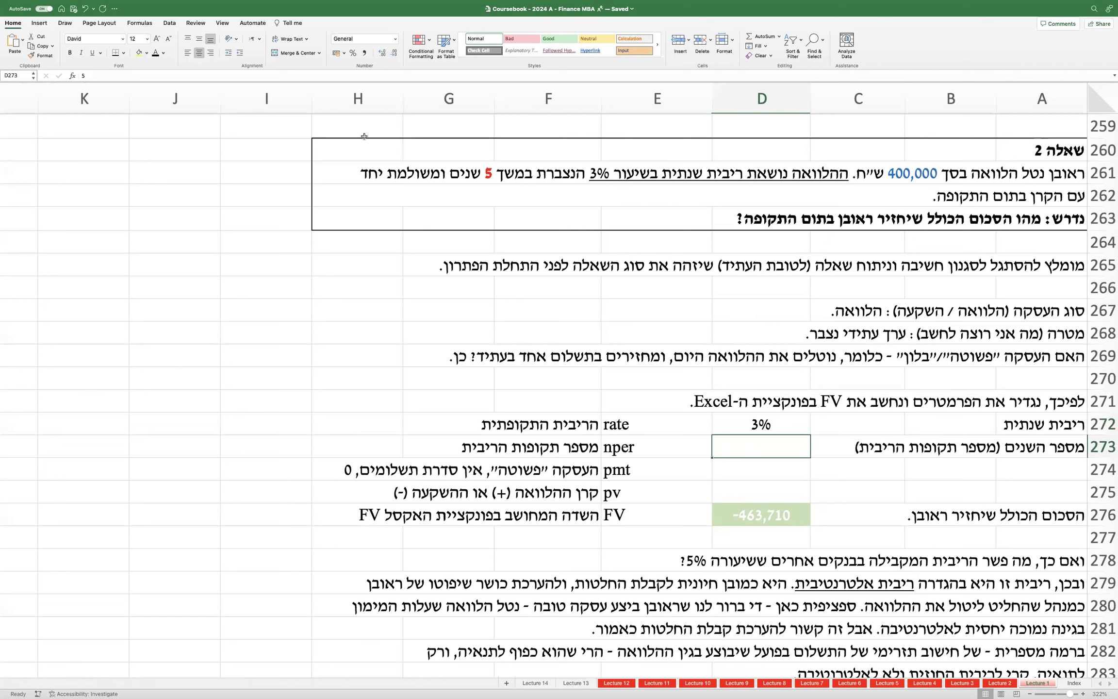
click(155, 52)
click(730, 467)
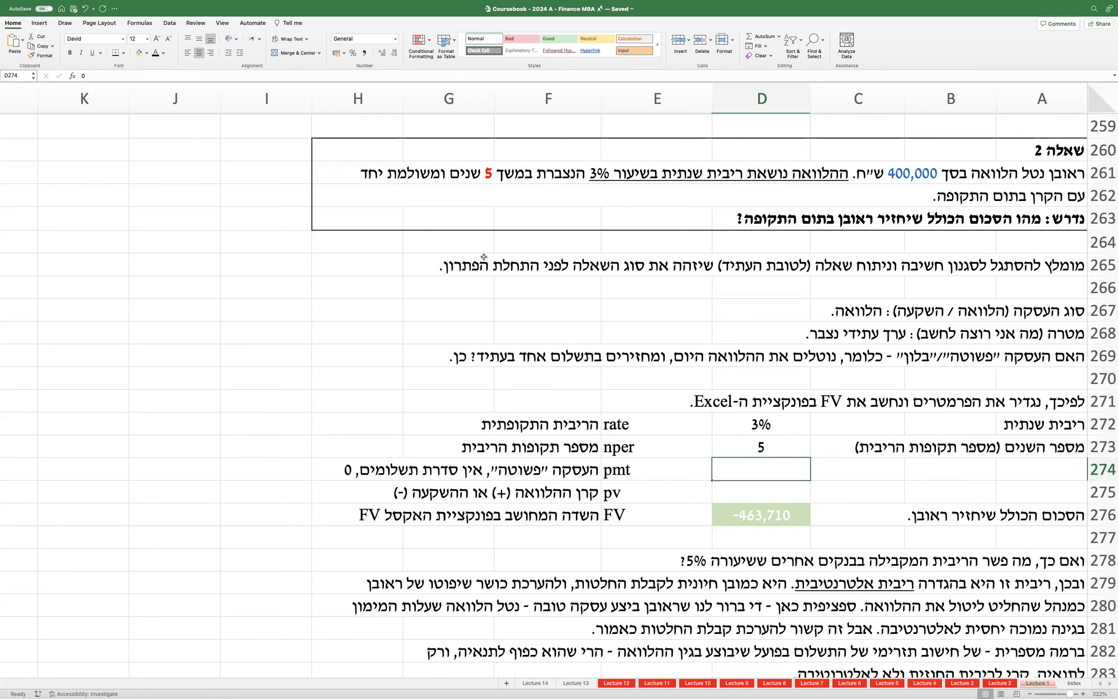
Step: Set the font color of the pmt value in D274 and the pv value in D275 to Automatic
click(155, 55)
click(741, 493)
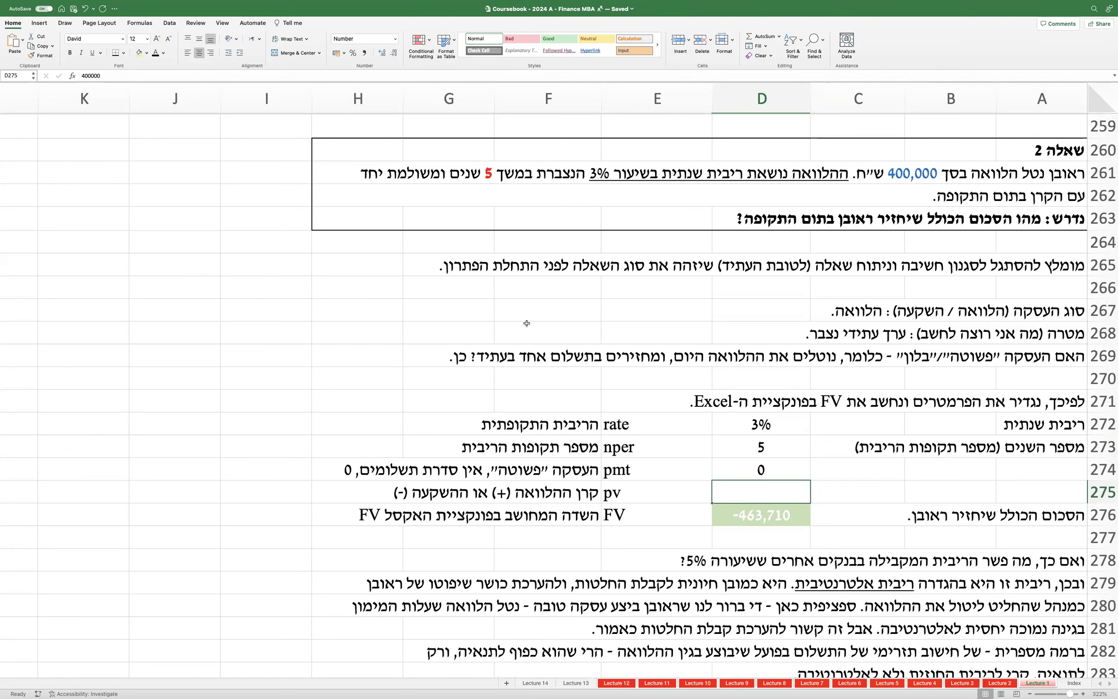
click(155, 54)
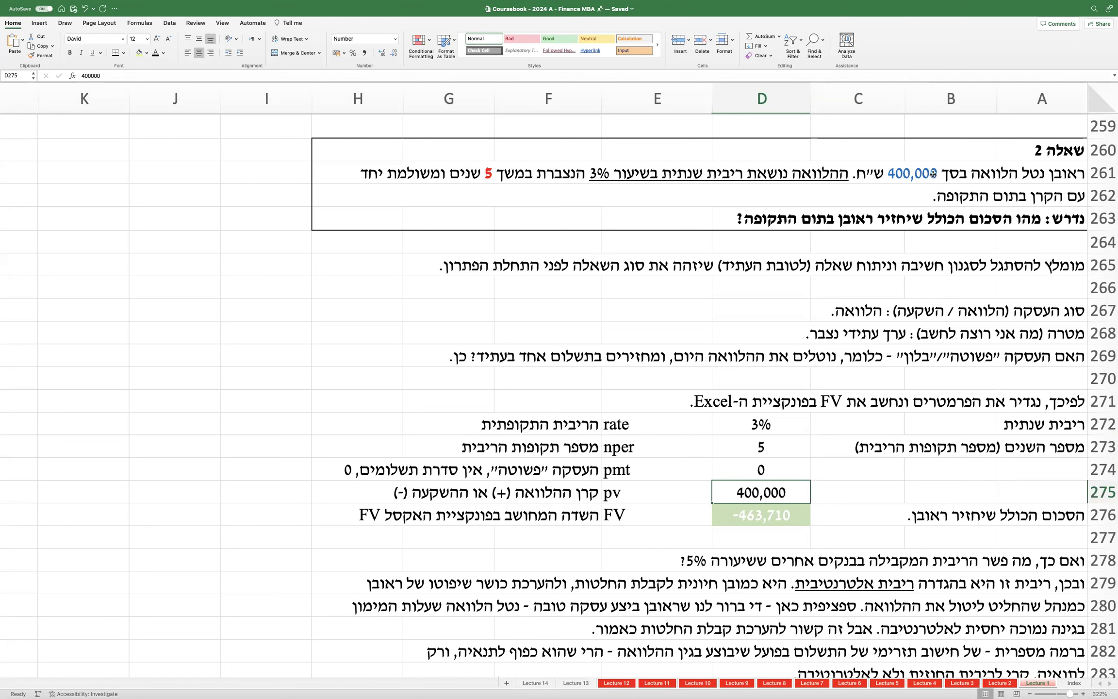
Step: Clear the total repayment result in D276 and start an FV formula in its place
click(740, 513)
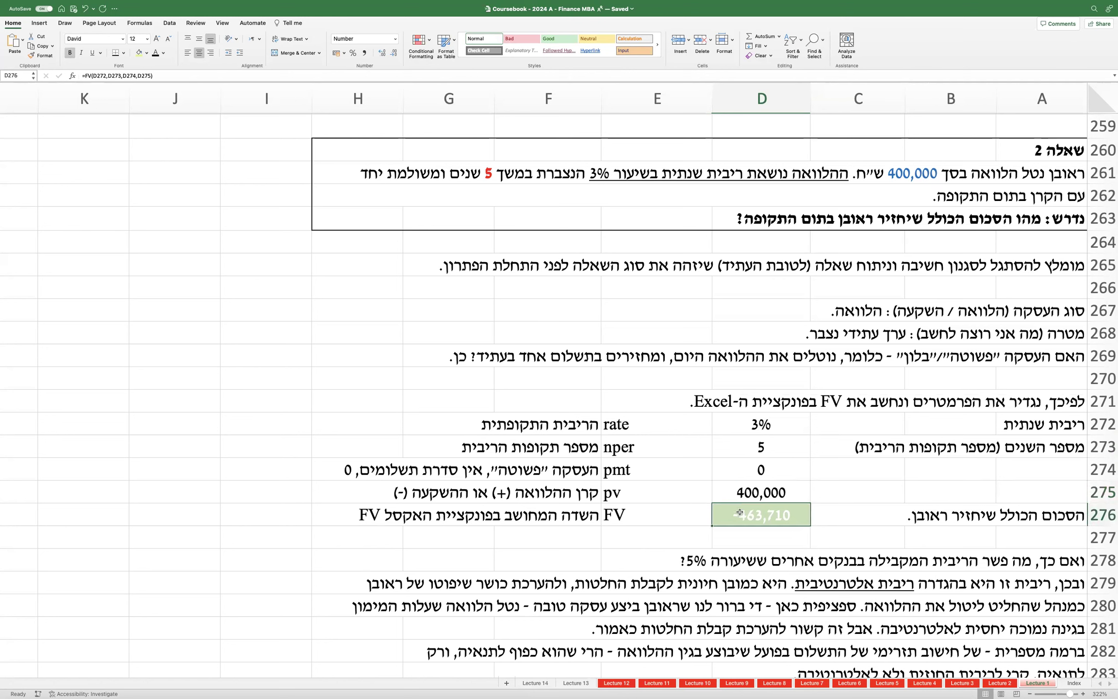
key(Delete)
text(=)
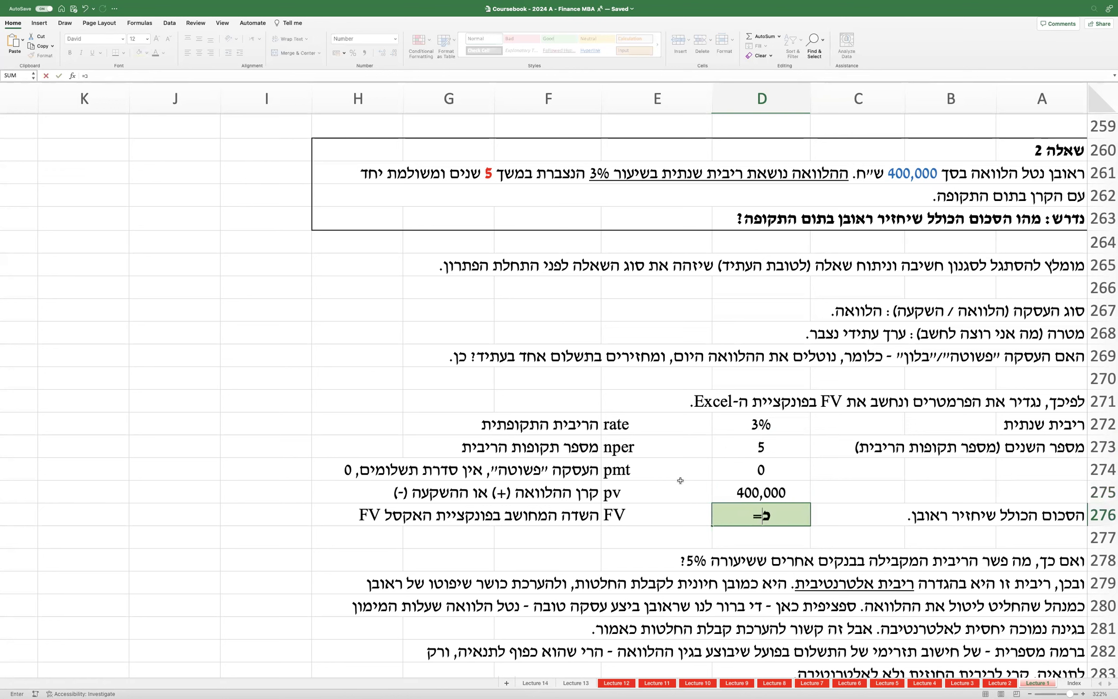
text(כה)
key(BackSpace)
key(BackSpace)
text(fv()
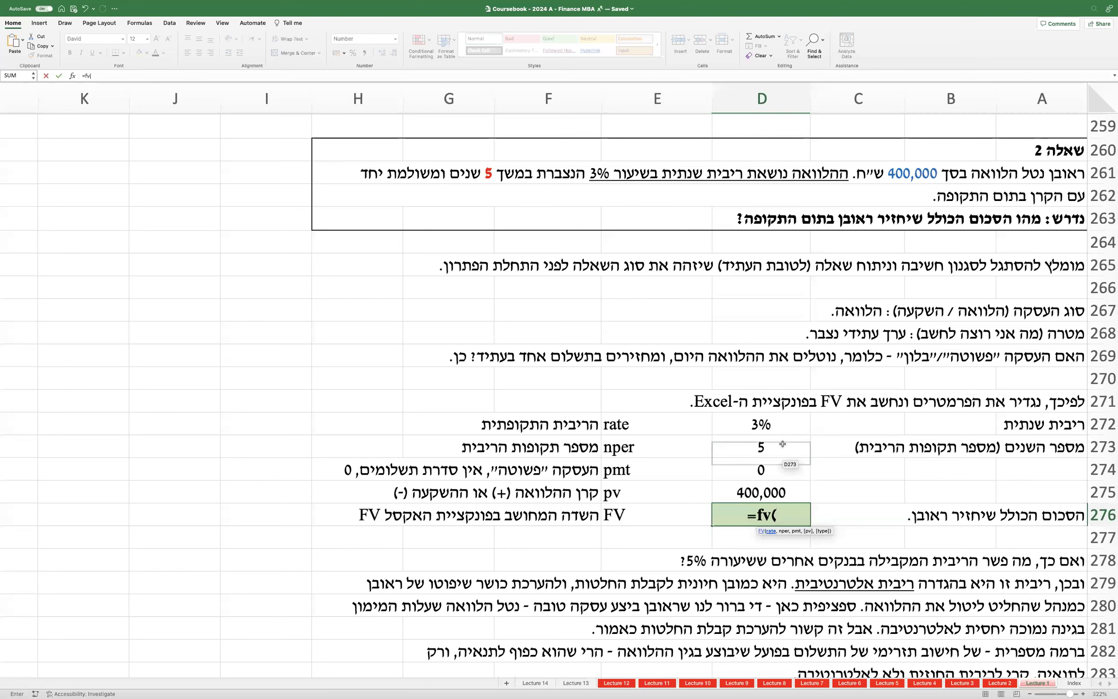
Step: Complete the FV formula in D276 with D272 as rate, D273 as nper, D274 as pmt and D275 as pv
click(777, 429)
text(,)
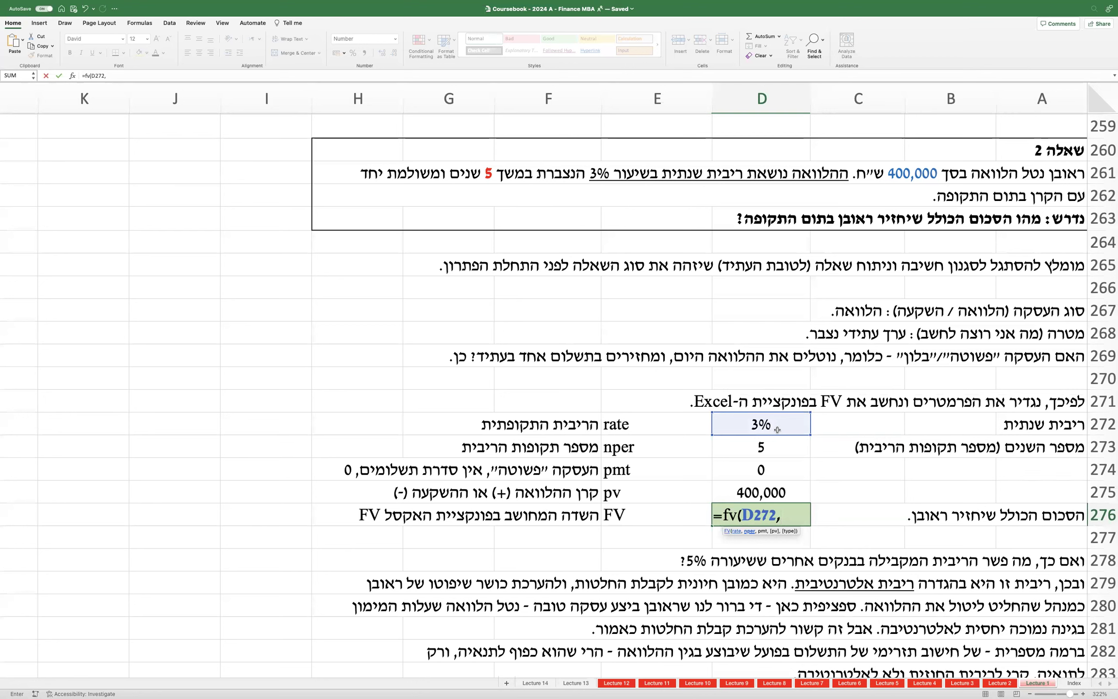
click(770, 449)
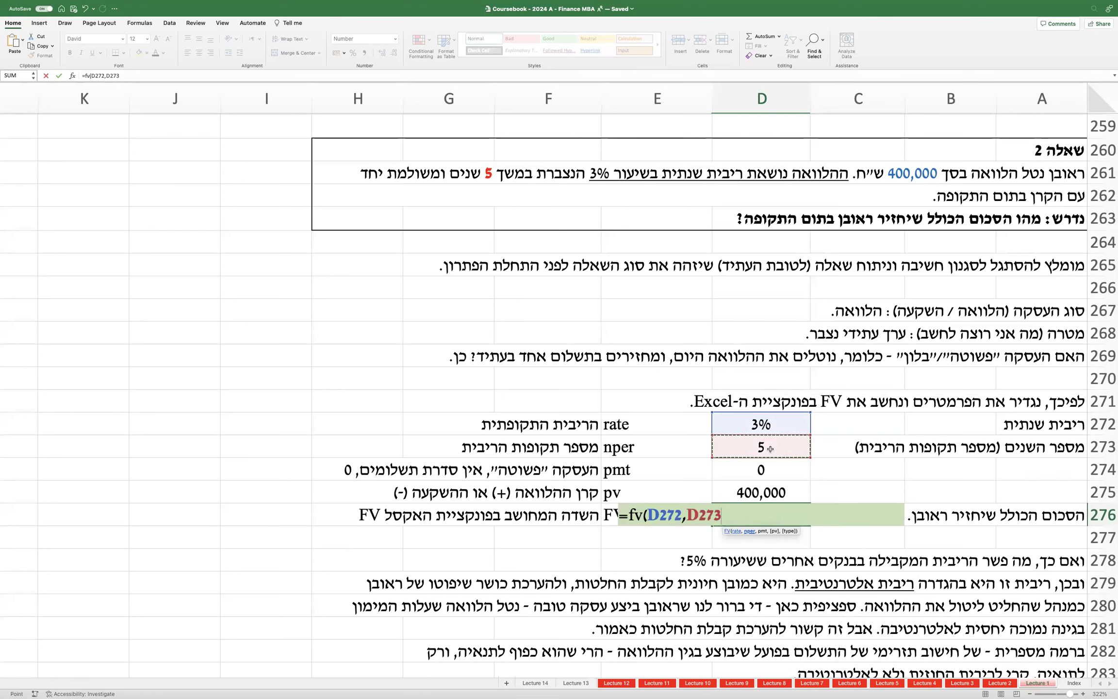
text(,)
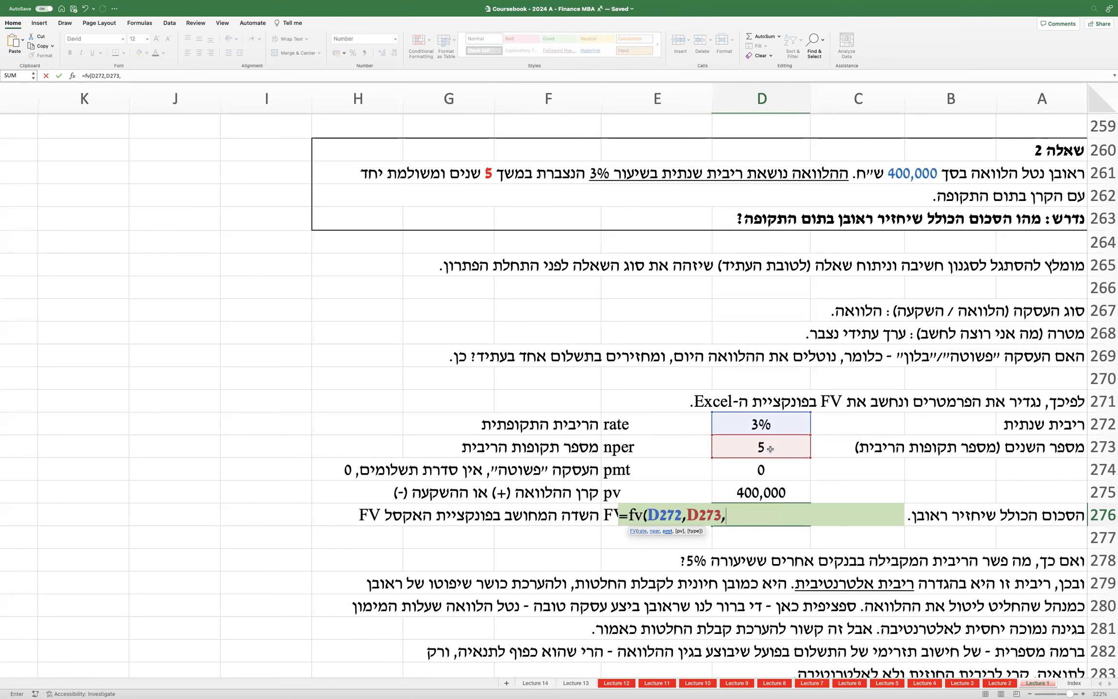
click(766, 469)
text(,)
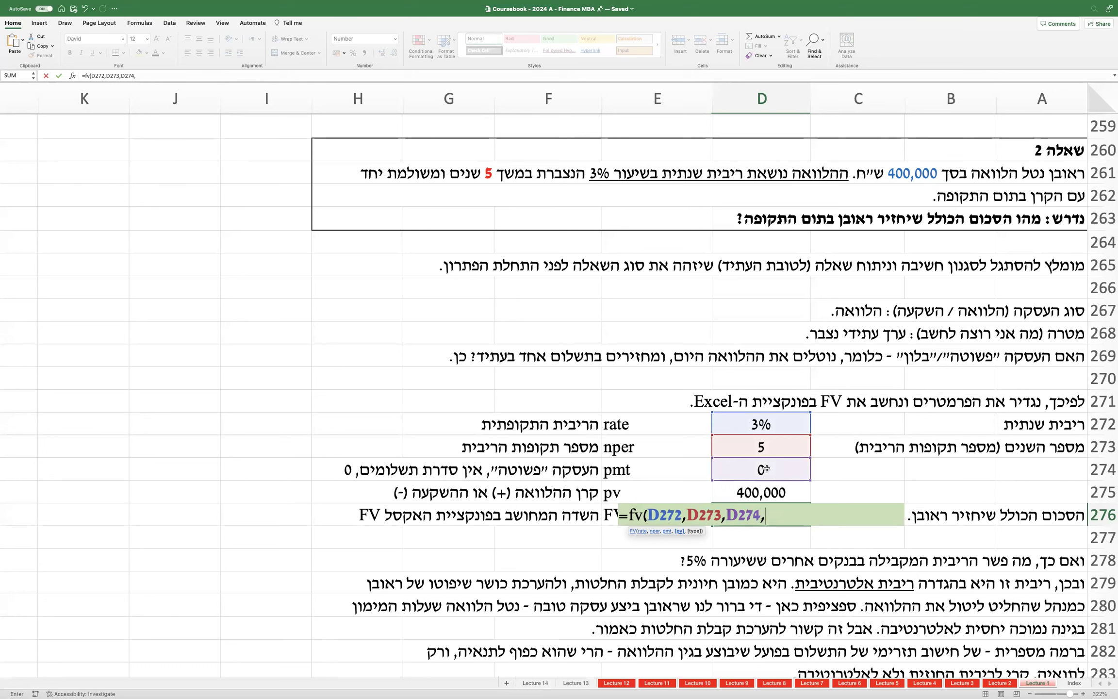
click(751, 491)
text())
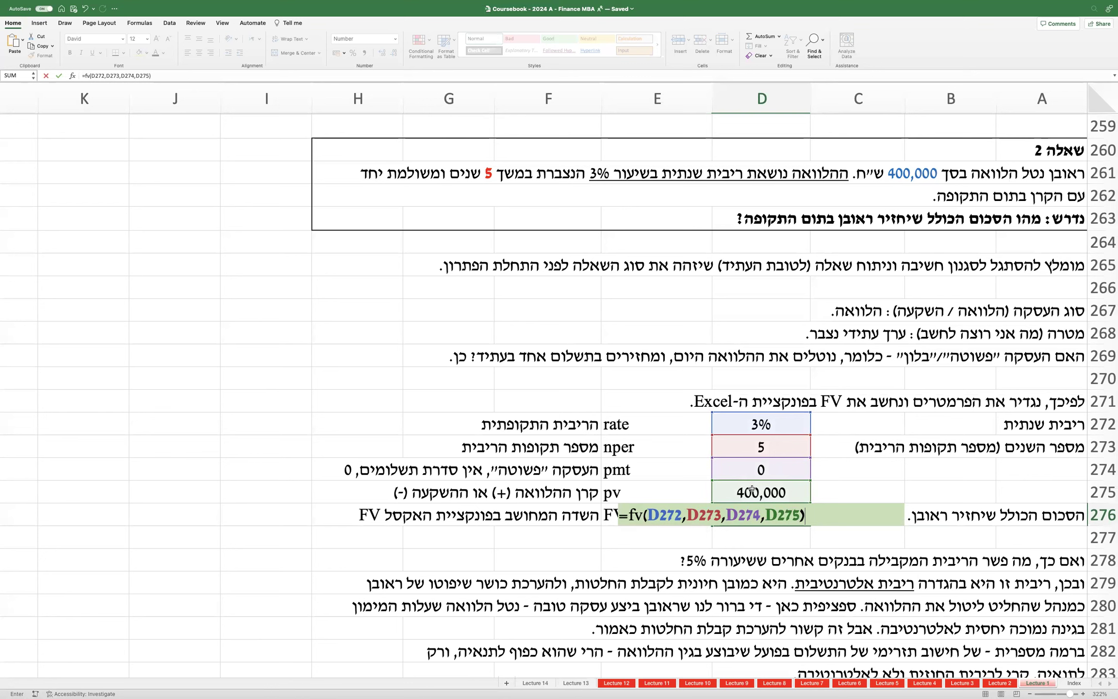
key(Return)
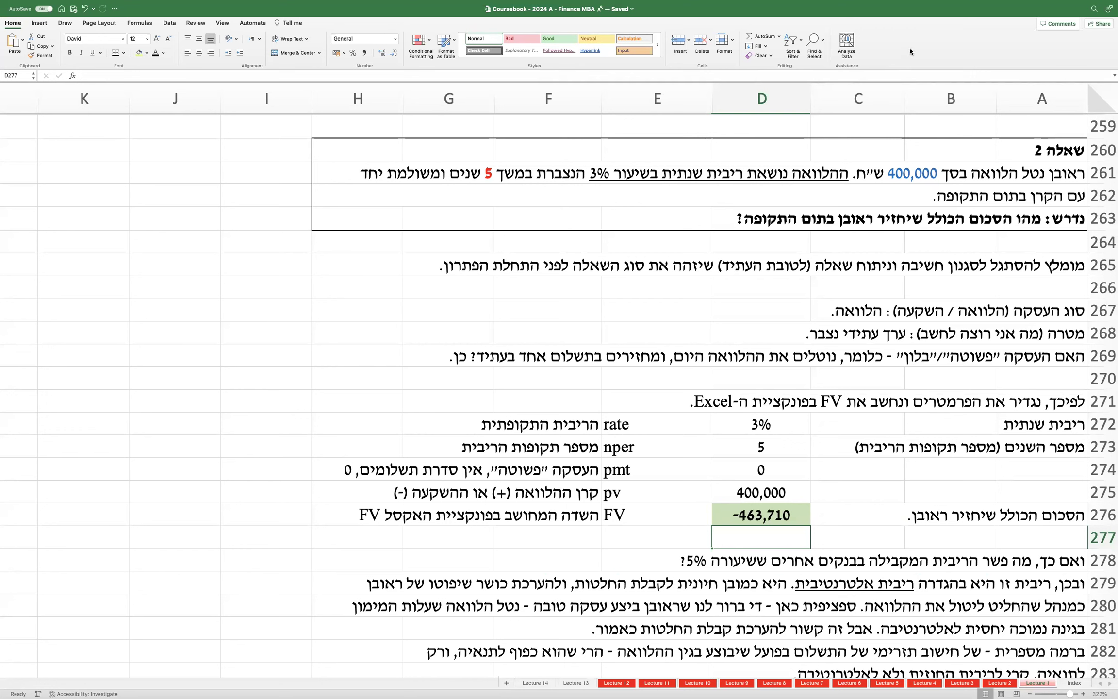
Step: Reveal the hidden sentence about the 5% rate at other banks in A262 by setting row 262's font color to Automatic
double_click(1016, 187)
drag(932, 195, 184, 218)
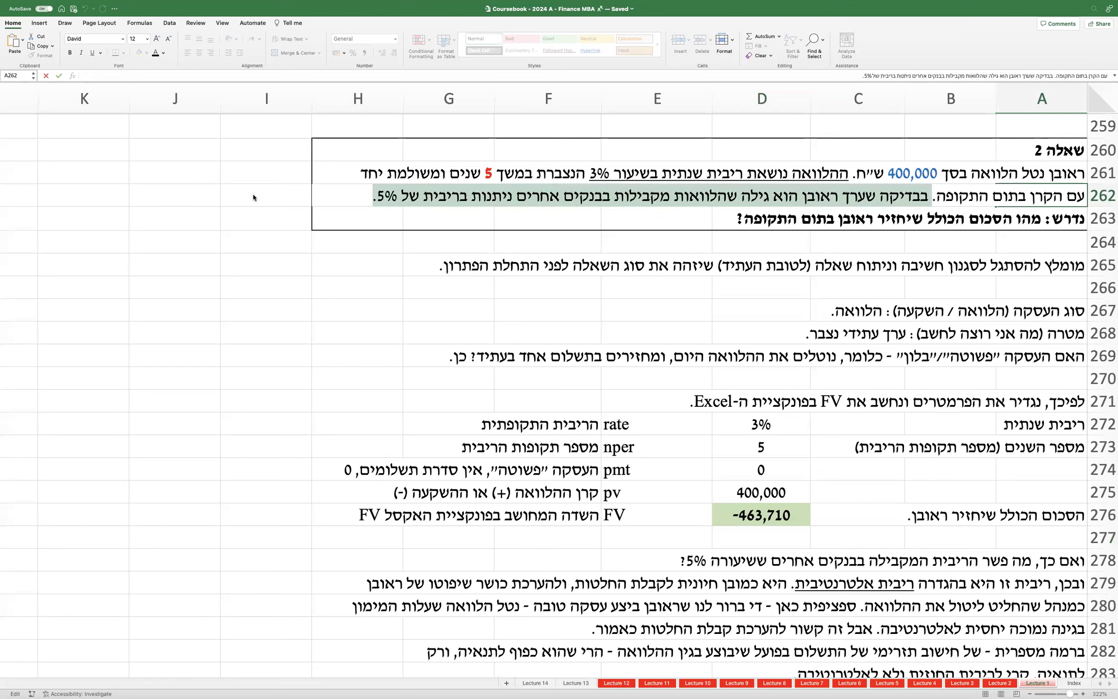
click(156, 53)
click(540, 264)
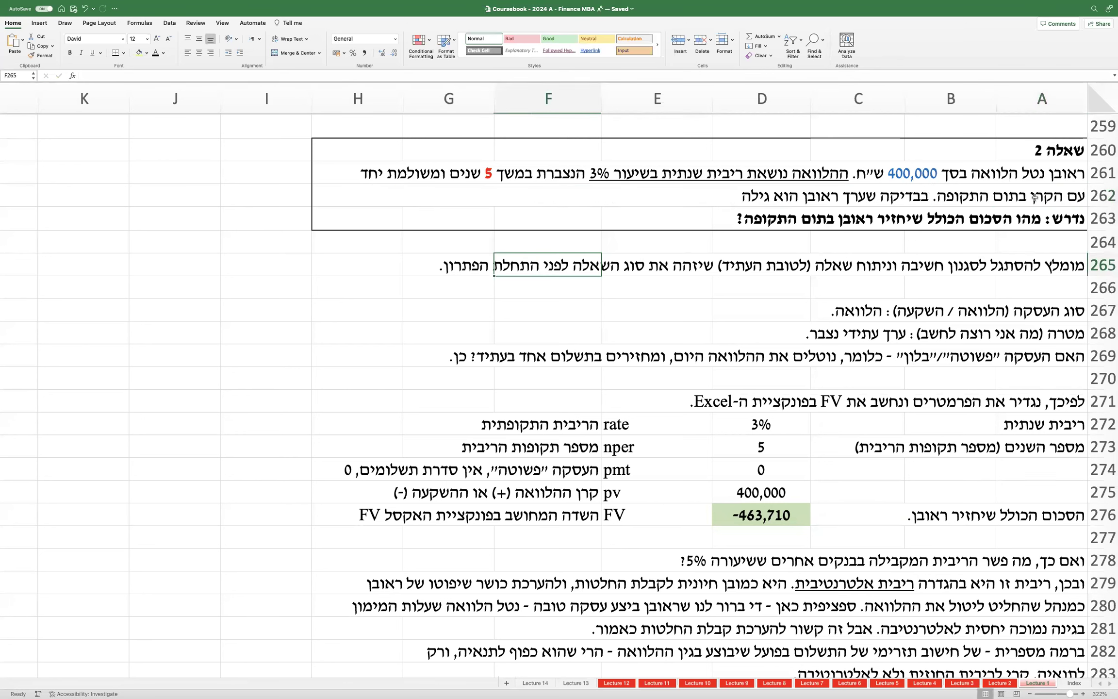
click(1101, 195)
click(160, 50)
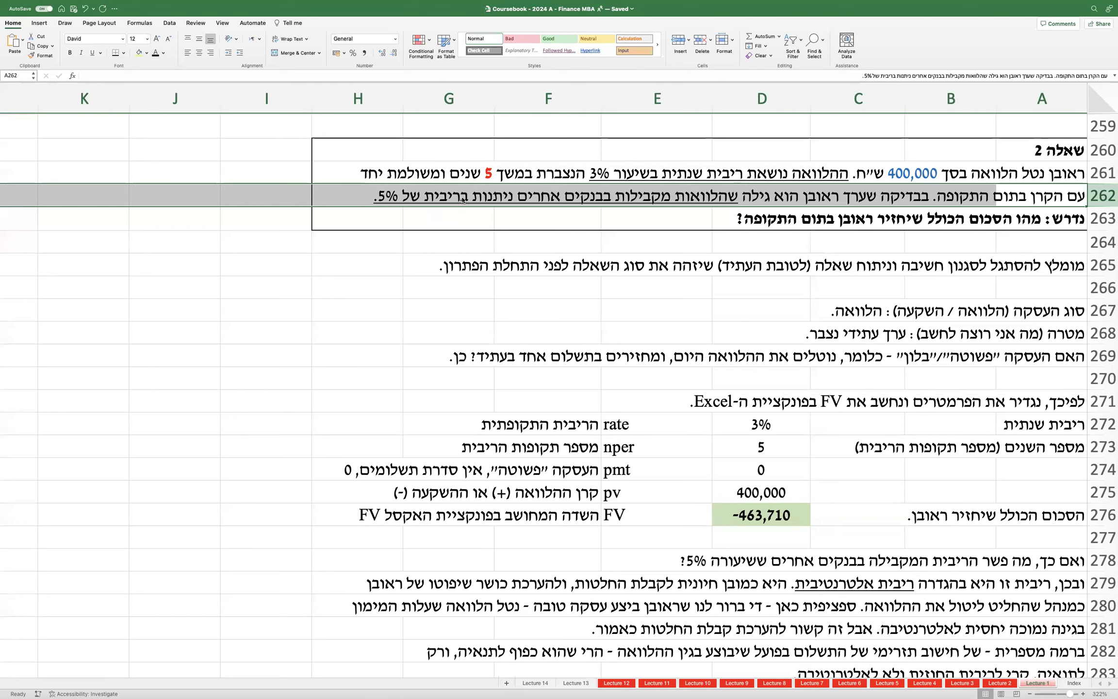
click(624, 259)
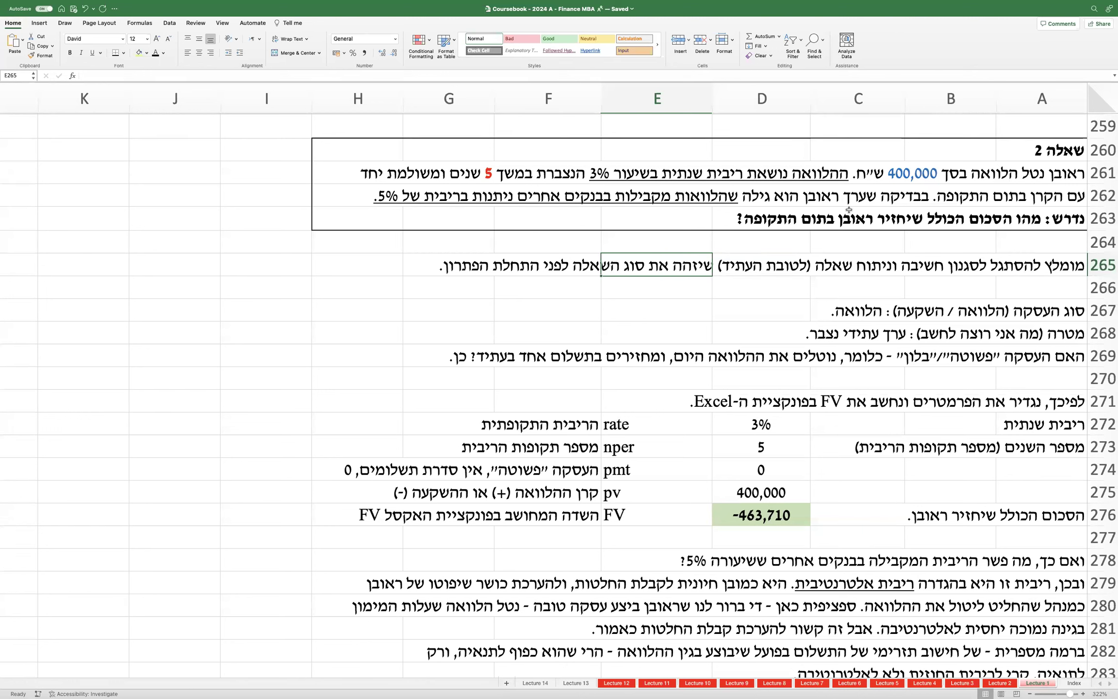
Step: Review the question text in rows 261 and 262 against the FV result in D276, the rate in D272 and the pv in D275
drag(1014, 175, 392, 189)
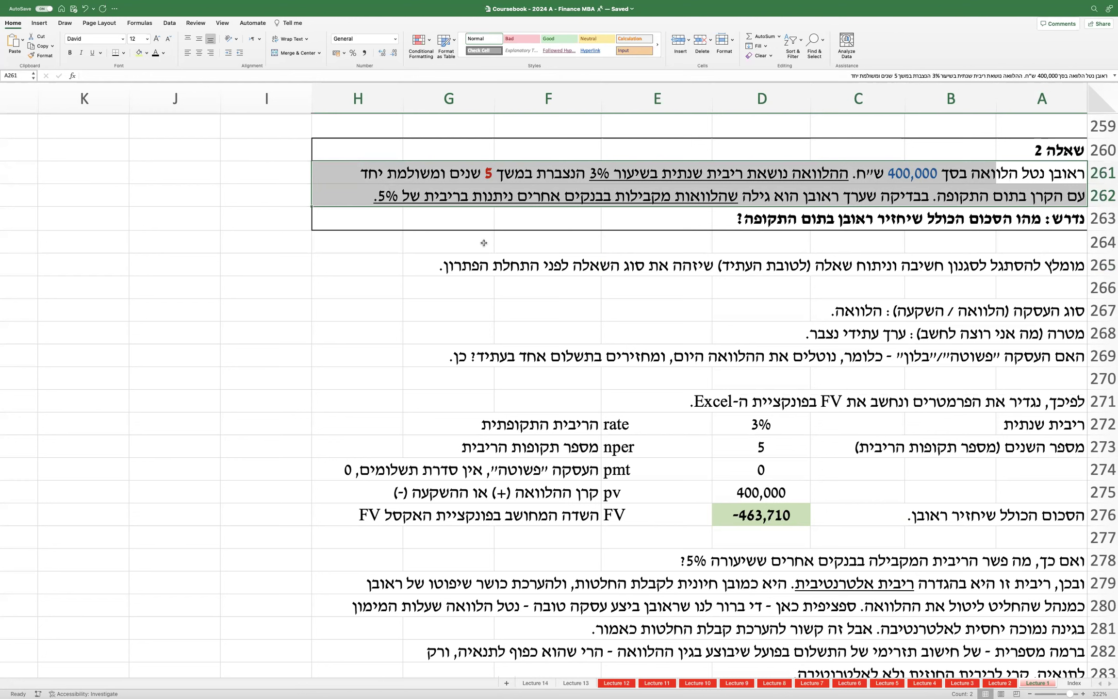
click(762, 506)
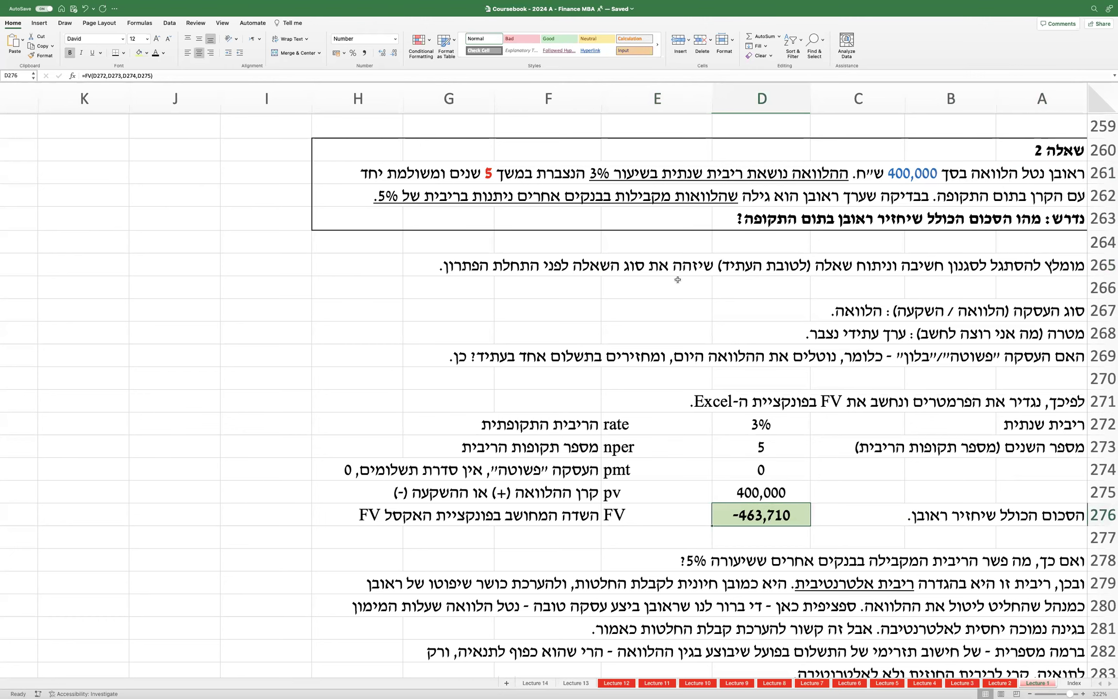
click(778, 421)
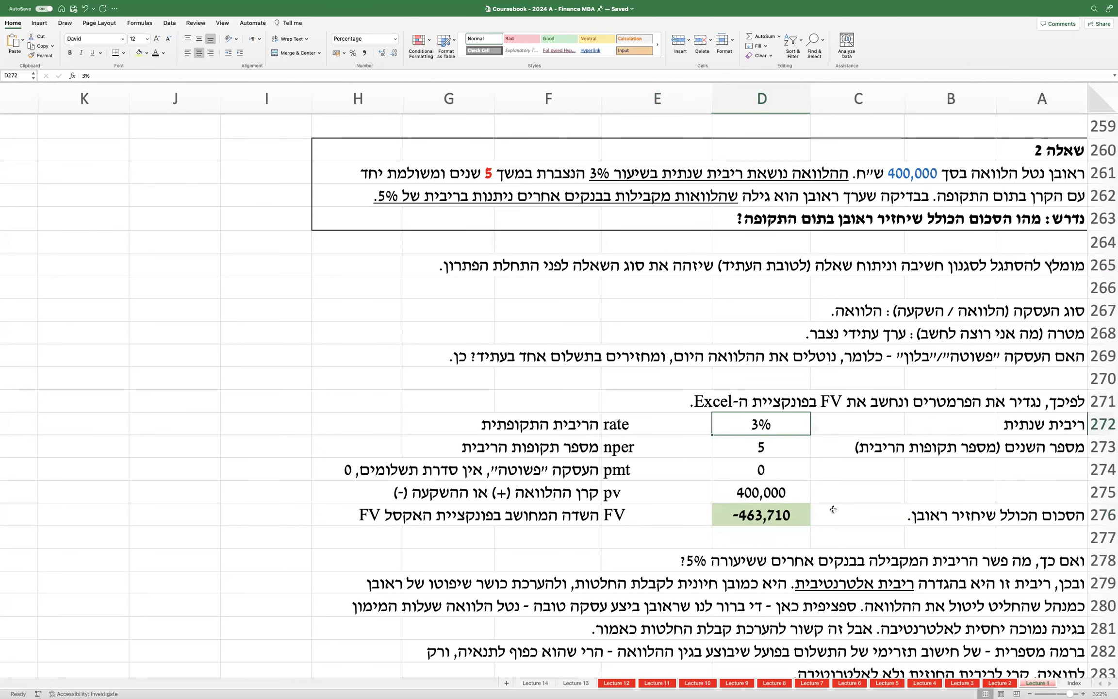
scroll(833, 509, down, 2)
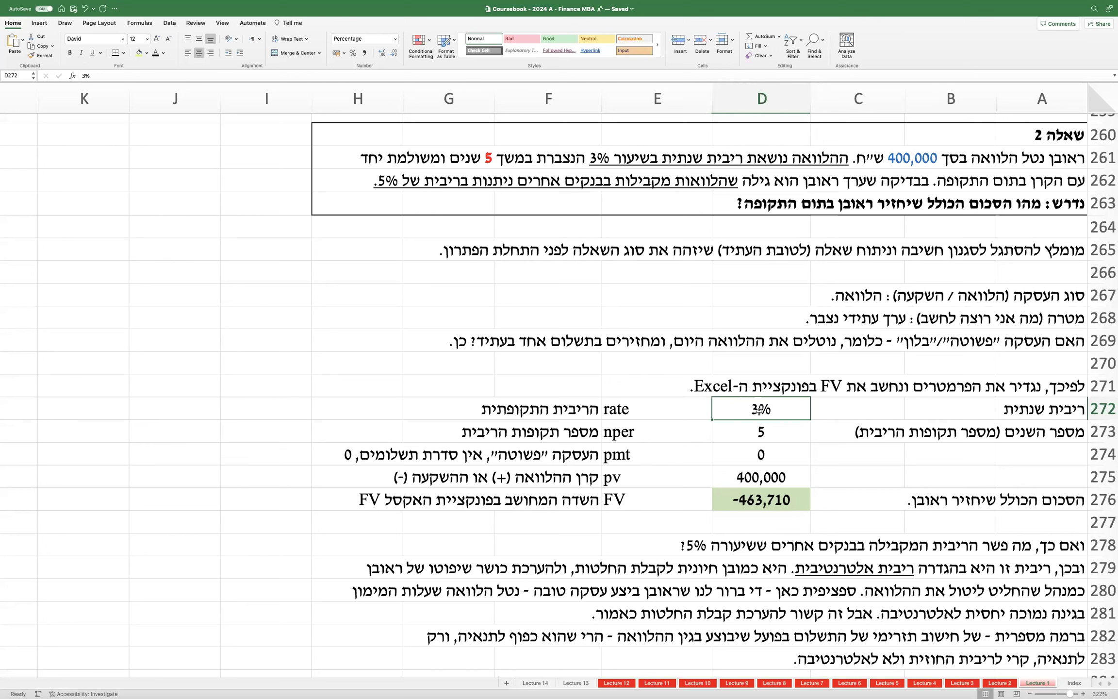
click(748, 474)
click(742, 493)
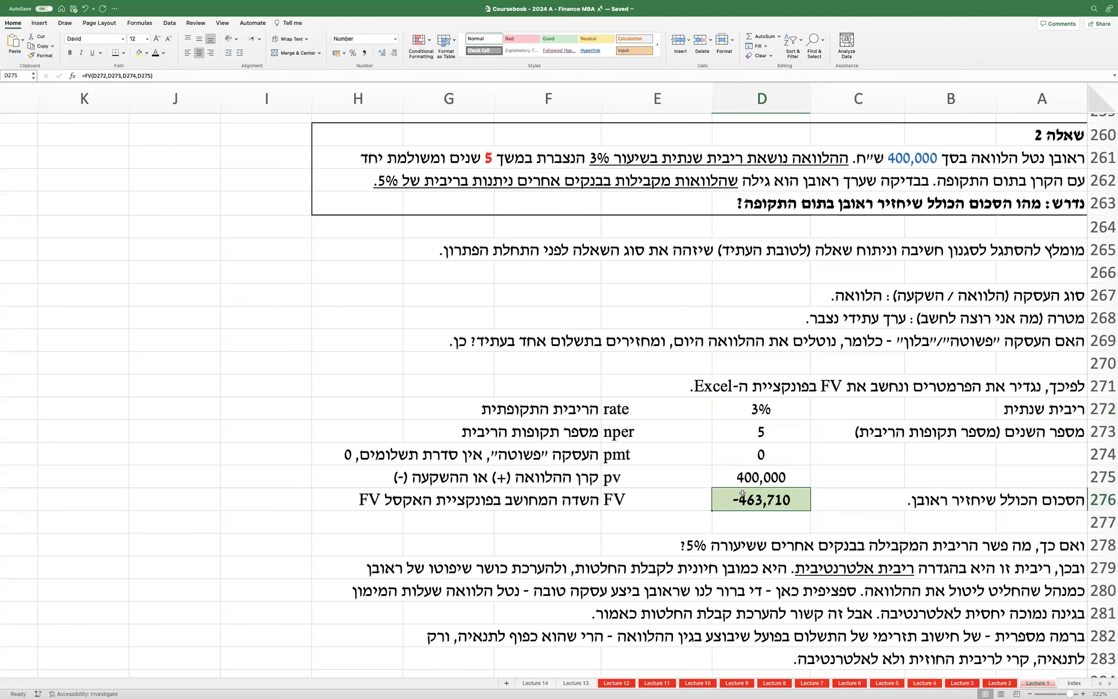
click(747, 478)
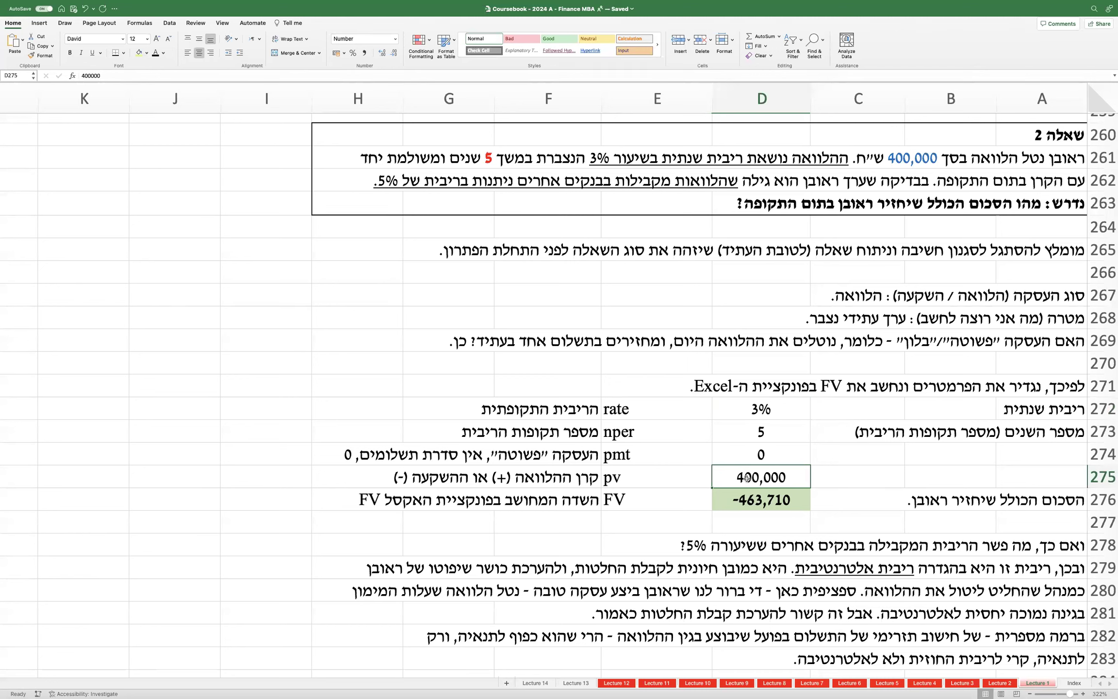
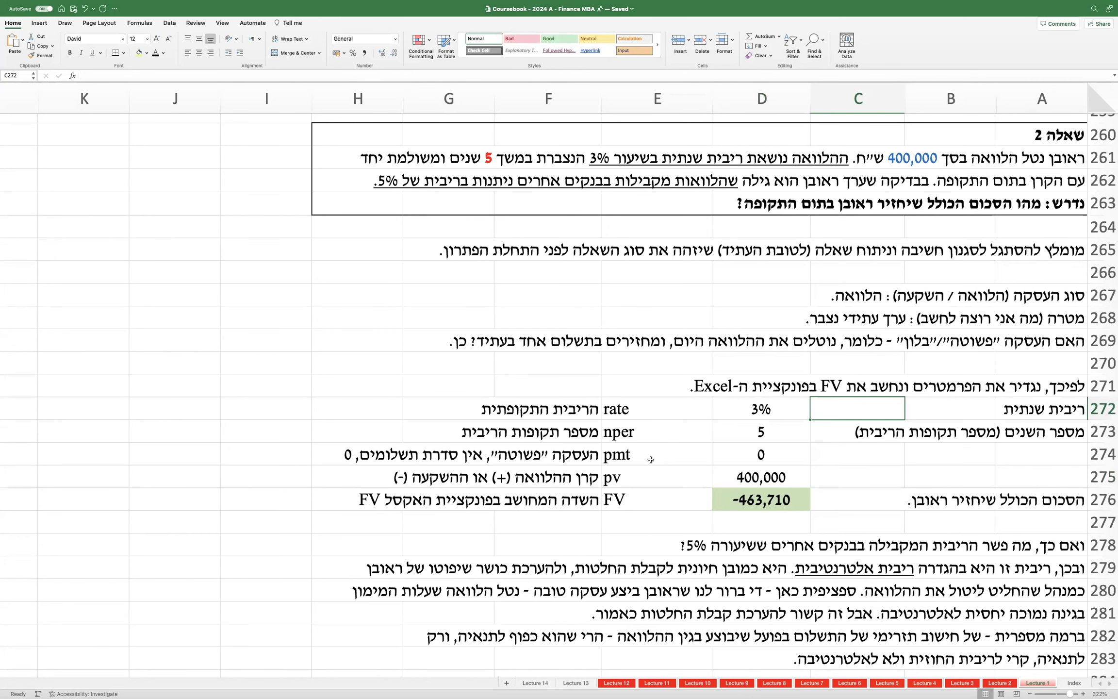
Step: Add "כסכום כספי" after "ערך עתידי" and before the dash in the blue note in A285
scroll(650, 459, down, 4)
scroll(650, 454, down, 1)
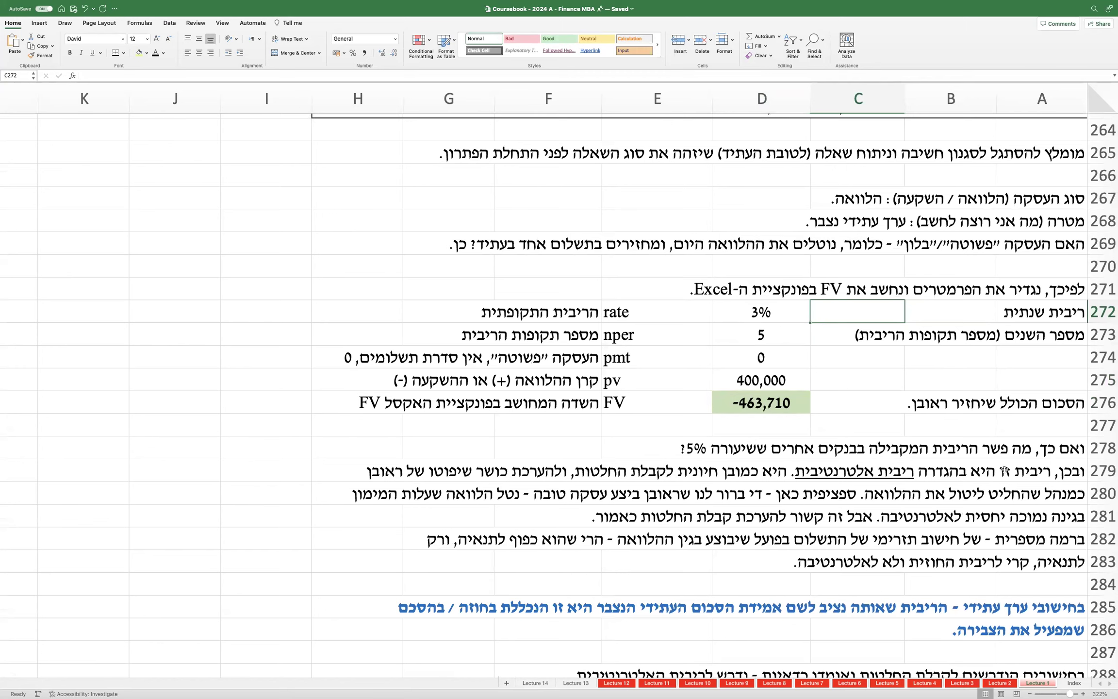
scroll(1003, 468, up, 4)
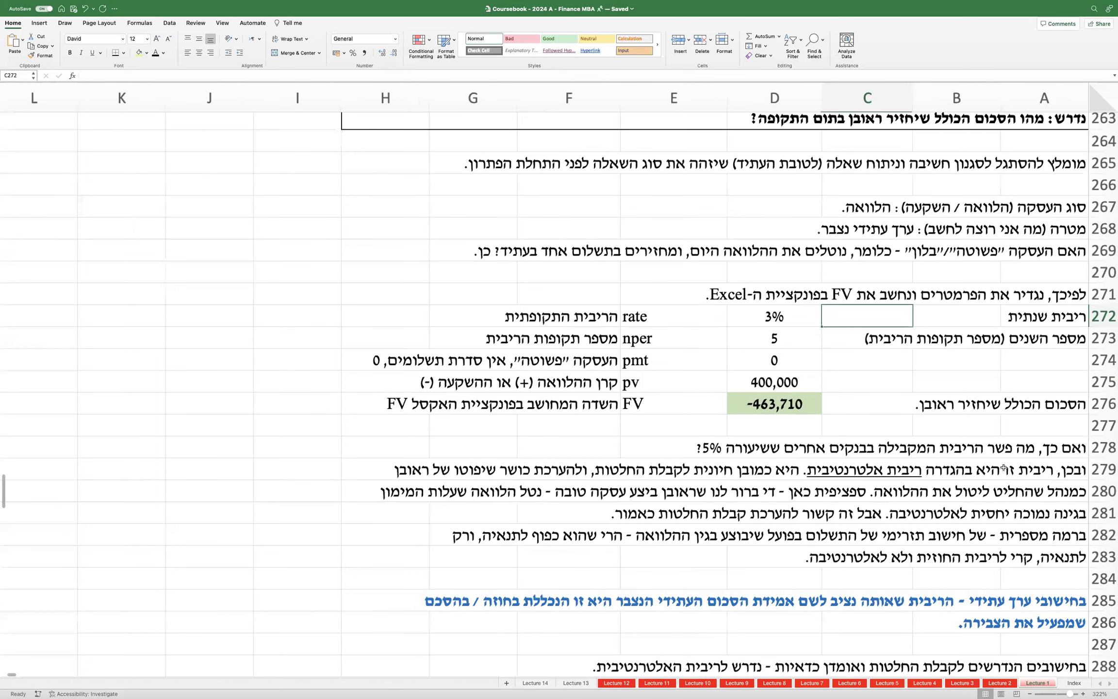
scroll(1004, 467, down, 2)
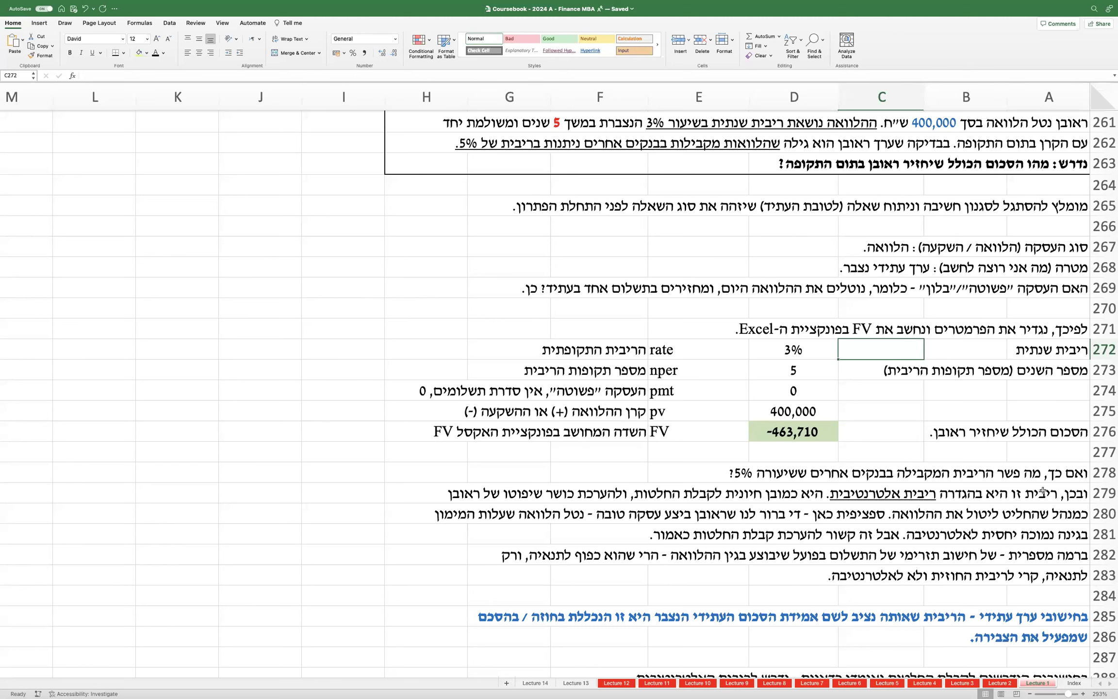
scroll(1018, 534, down, 2)
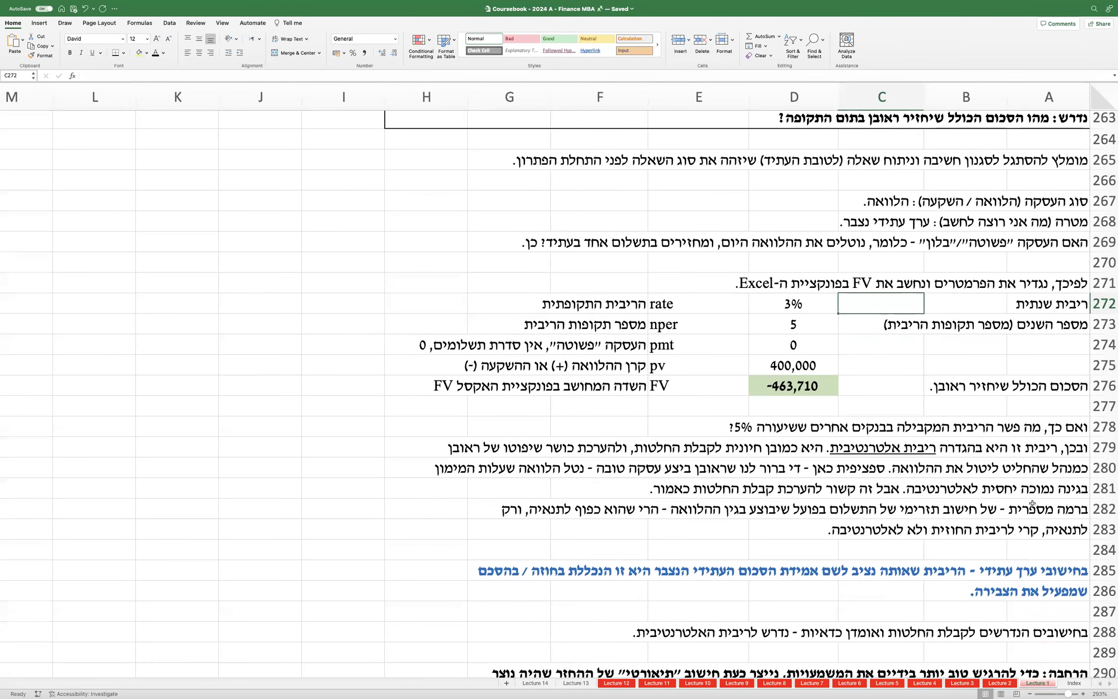
double_click(1039, 569)
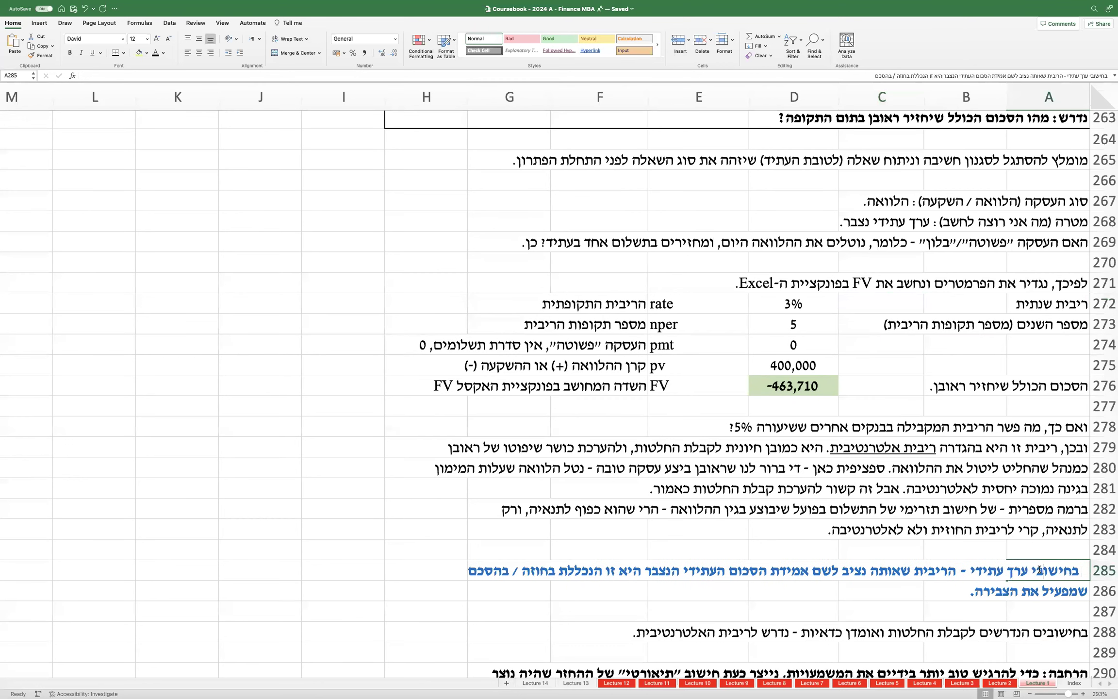
click(971, 569)
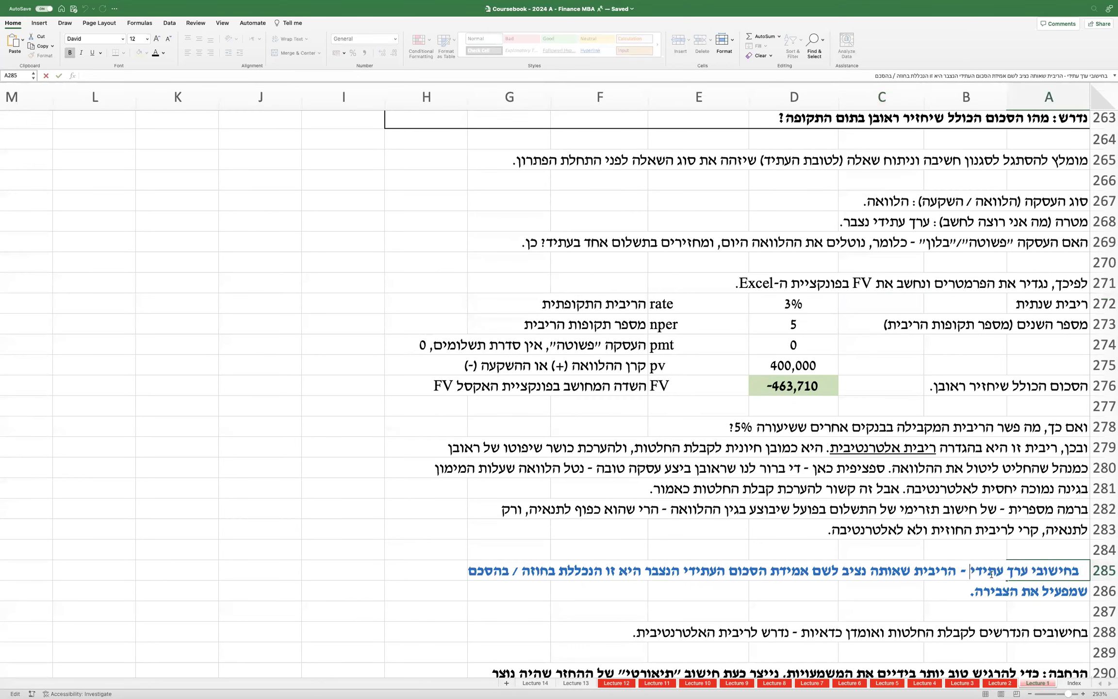
text(f)
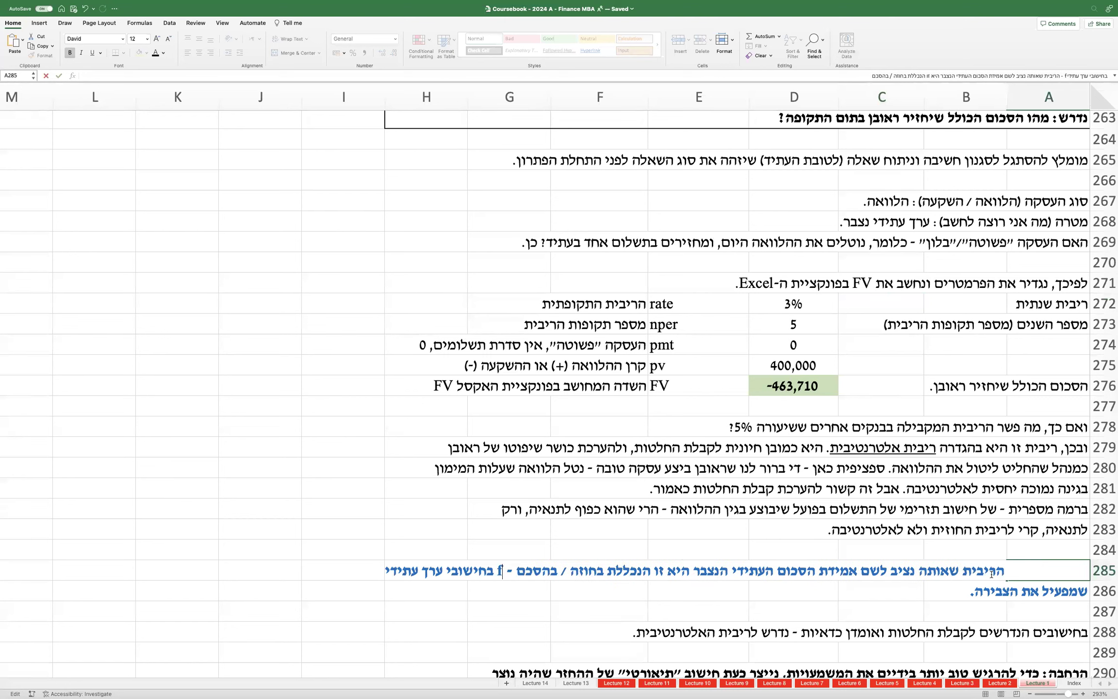
key(BackSpace)
text(כסכום כספי)
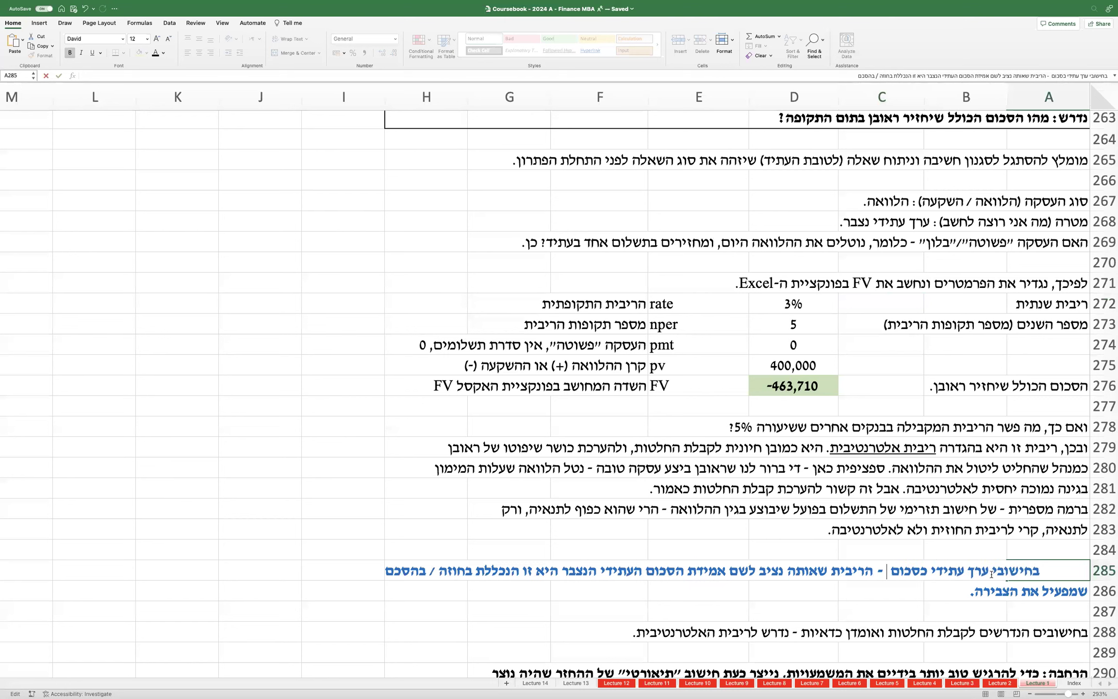
key(Return)
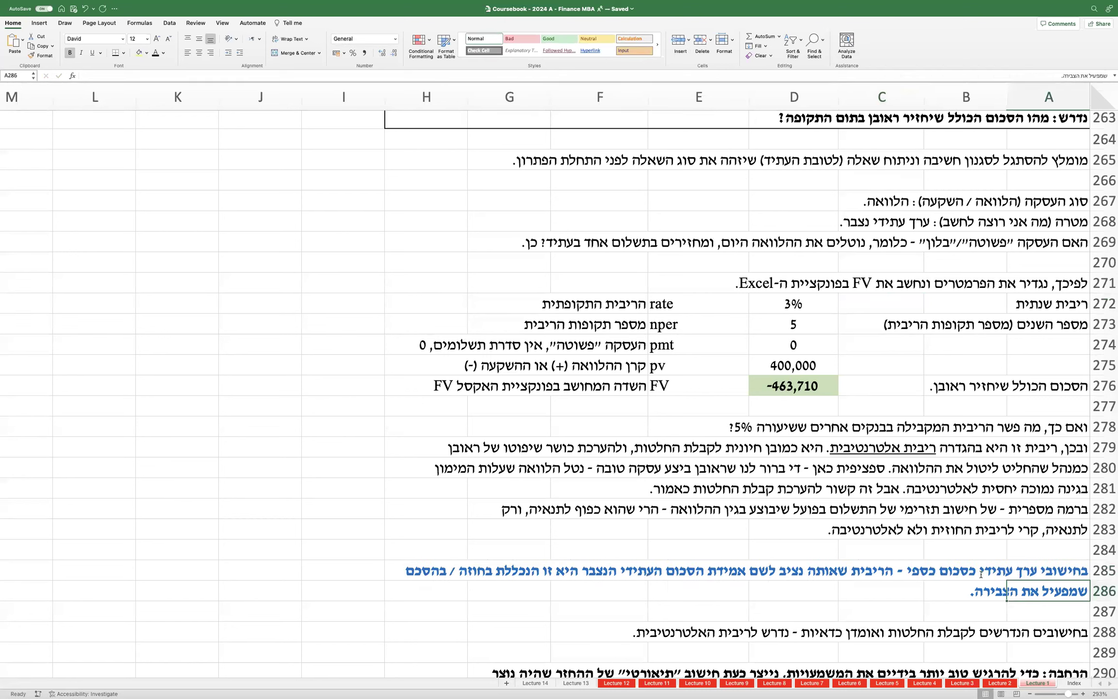
Step: Insert the word "rate" after "הריבית" in the blue note in A285
double_click(1062, 571)
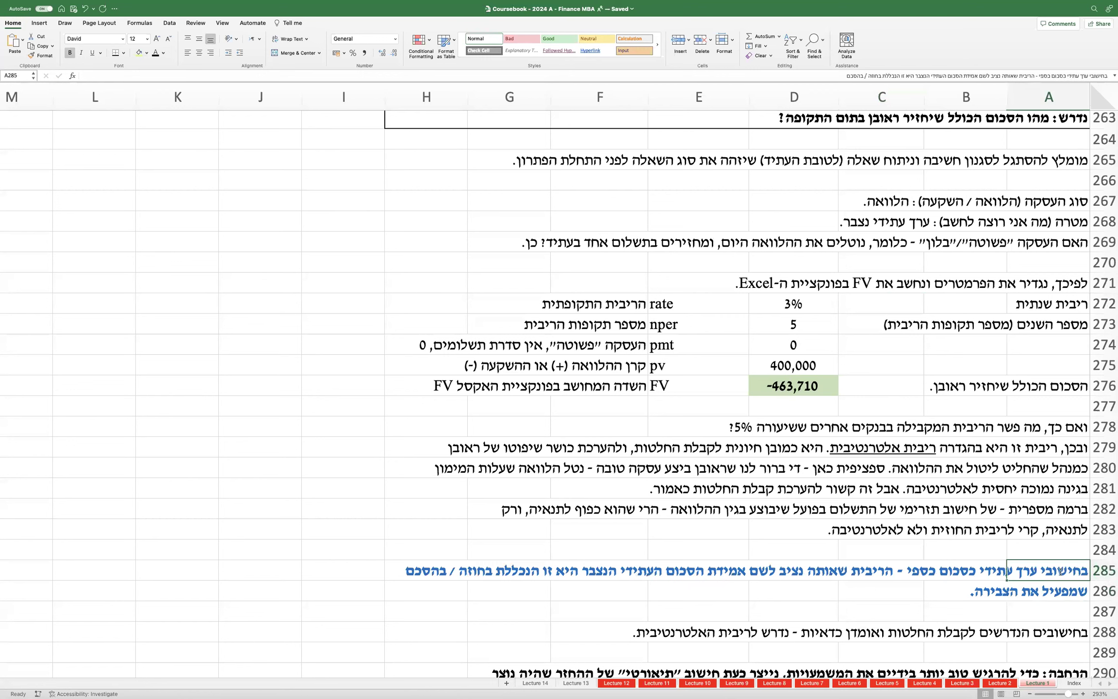
click(827, 571)
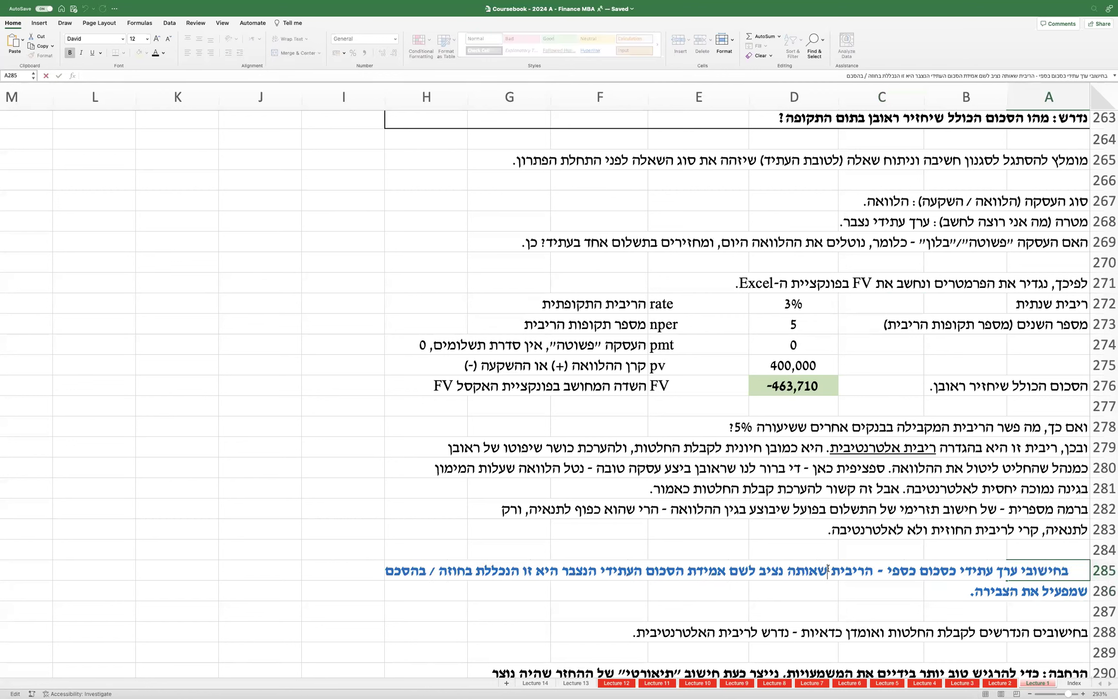
key(alt+Return)
key(BackSpace)
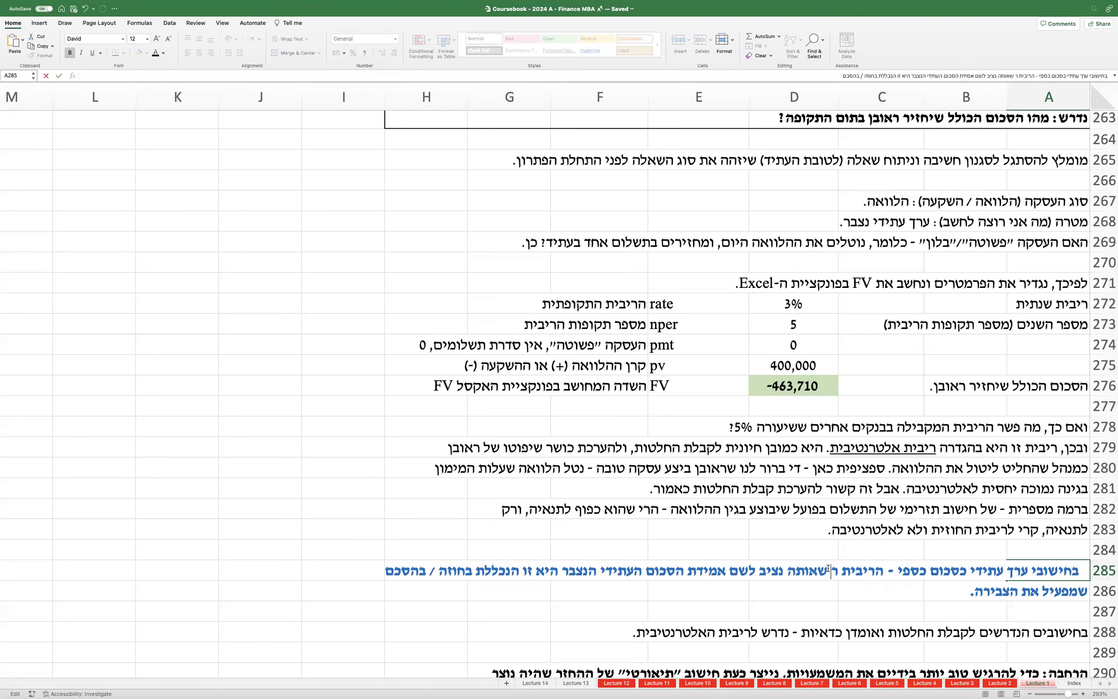
text(ragte)
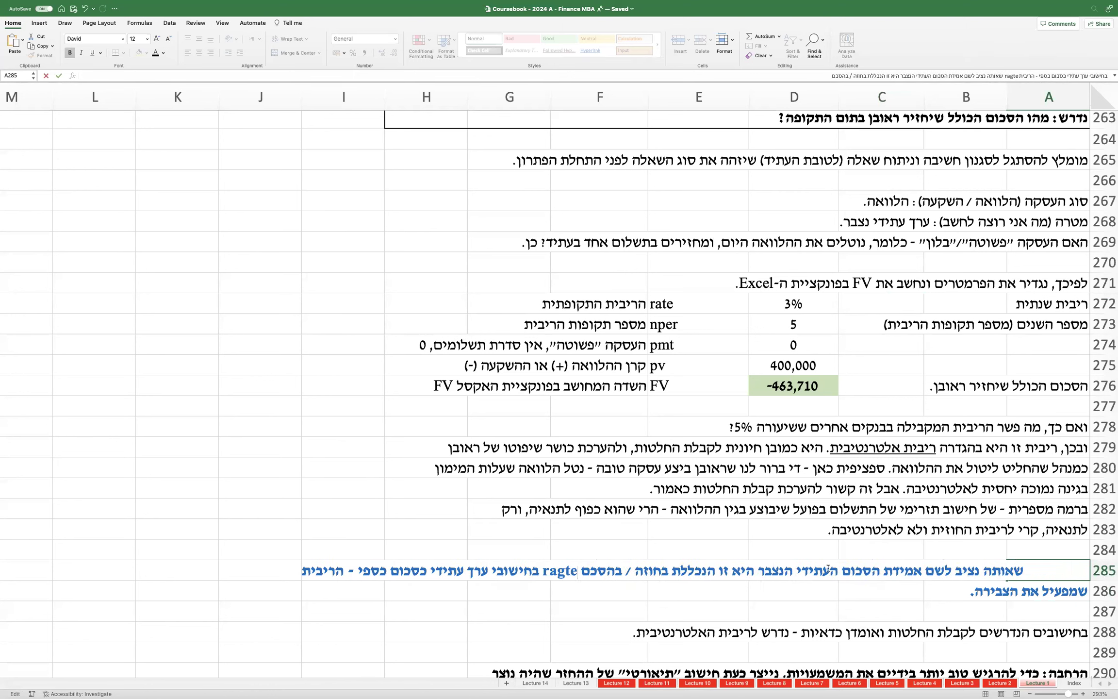
key(BackSpace)
key(BackSpace)
key(BackSpace)
text(te)
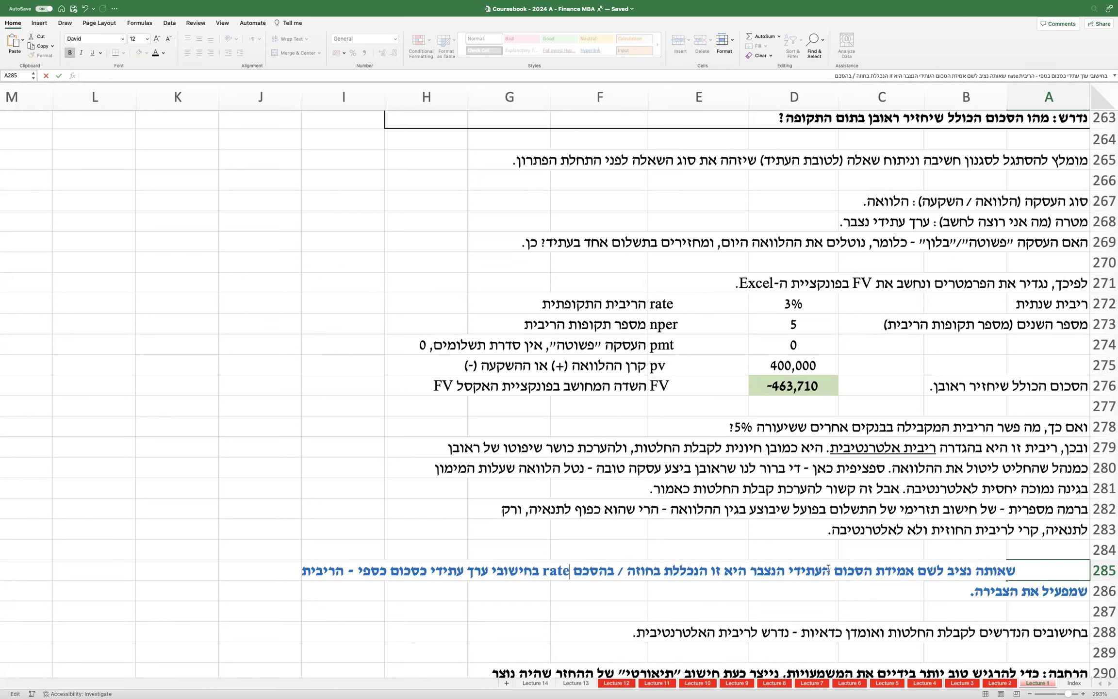
key(Return)
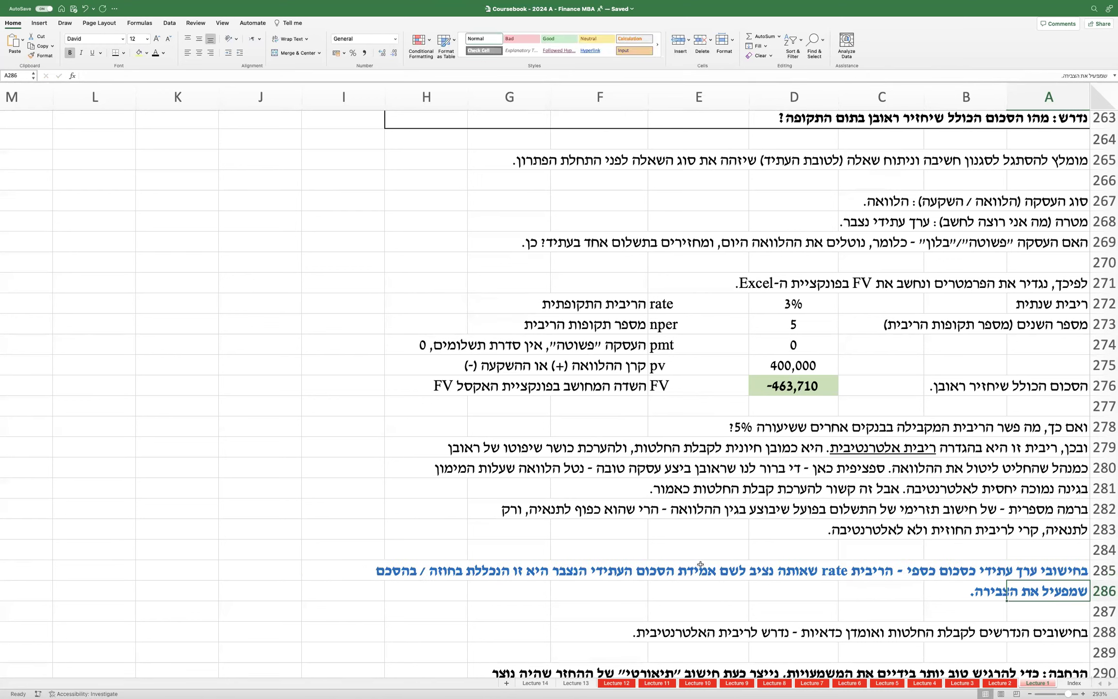
double_click(1037, 572)
double_click(1031, 590)
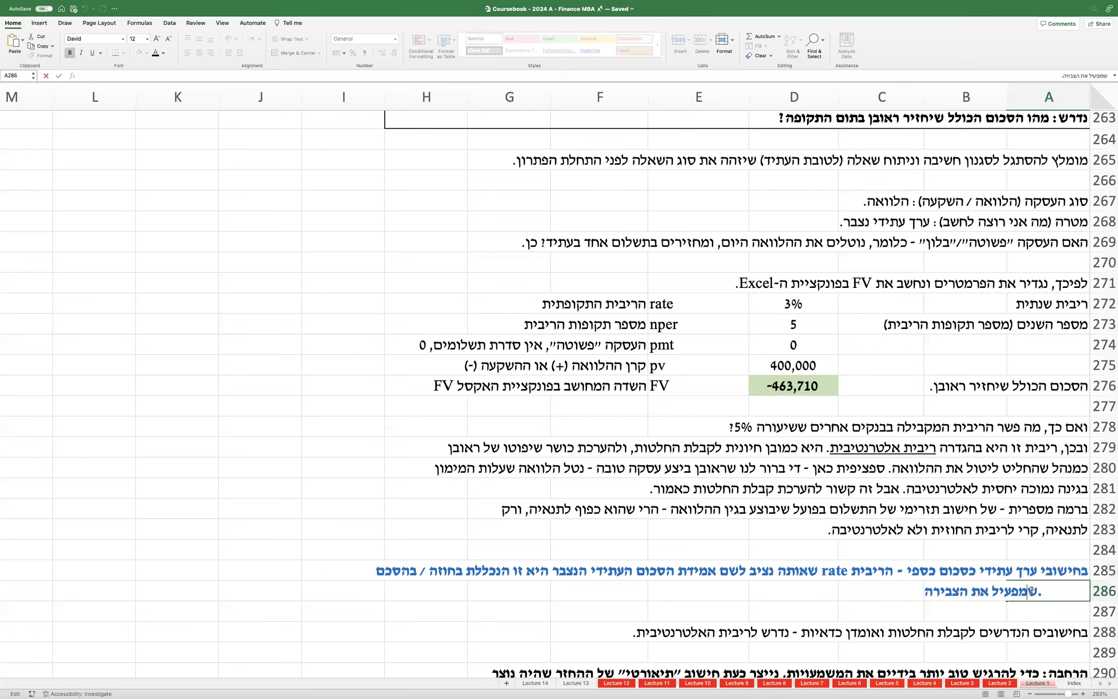
click(906, 599)
scroll(1057, 522, down, 2)
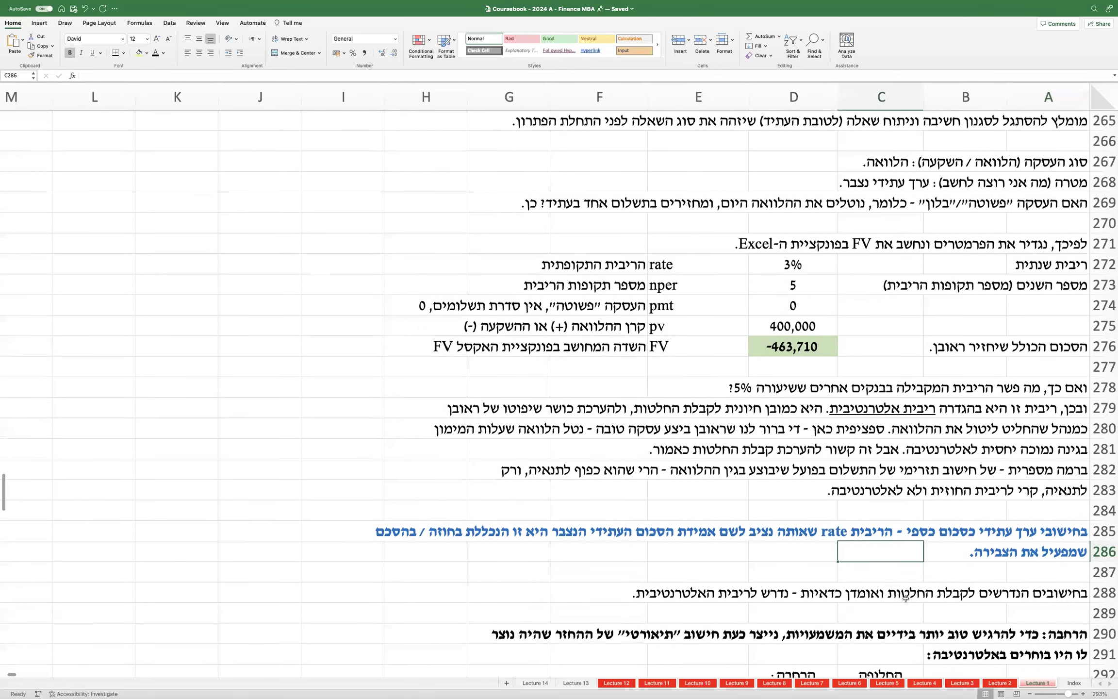
drag(1057, 522, 391, 544)
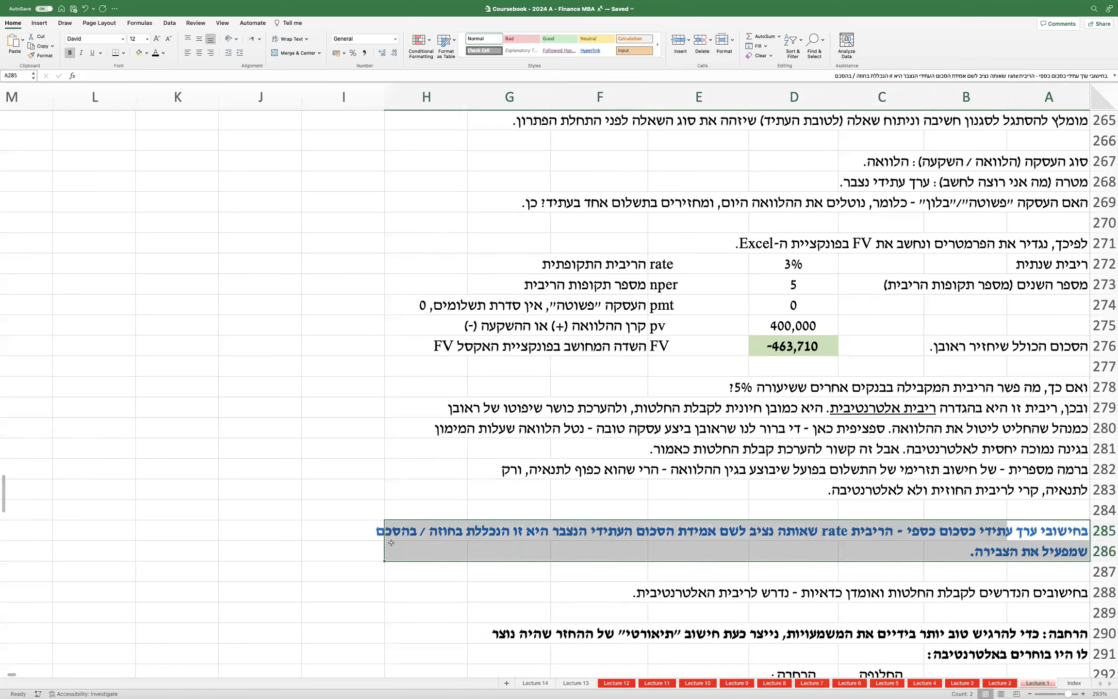
Step: Reword the end of the note in A288 so "נדרש" is followed by "בנוסף את הריבית" instead of "לריבית"
double_click(1042, 590)
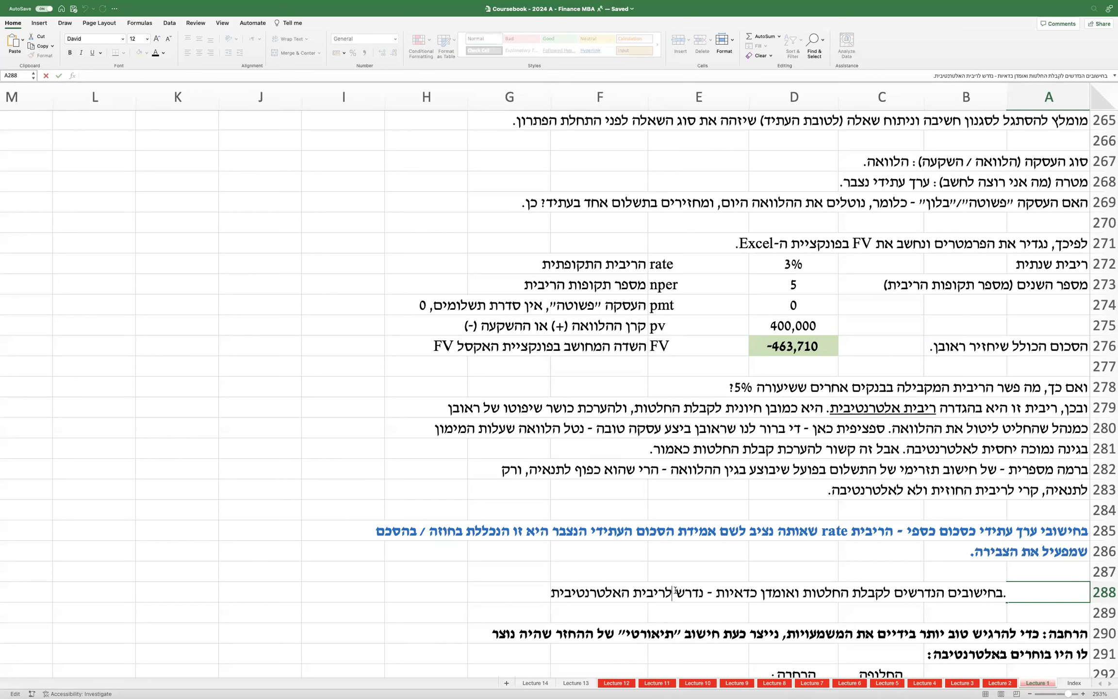
text(בנוש)
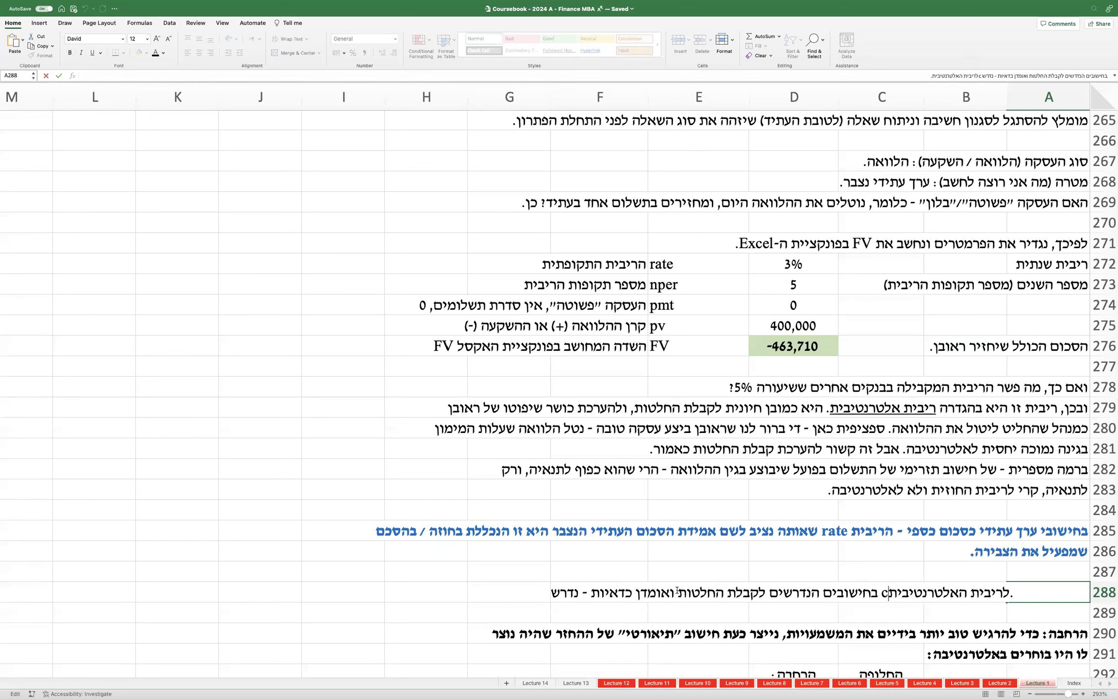
text(ף את)
key(Delete)
text(ה)
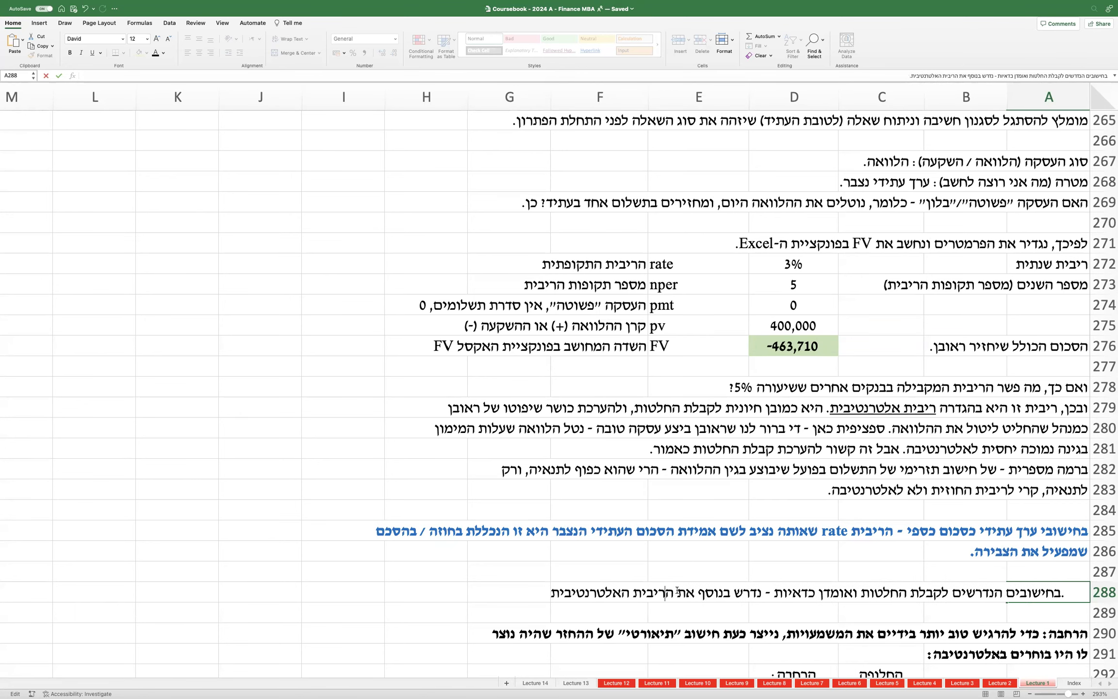
key(Return)
Step: Compare the tested option in C292:C298 with the alternative in D292:D298, checking the rate, nper and pv inputs and both FV formulas
scroll(701, 513, down, 2)
scroll(701, 513, down, 8)
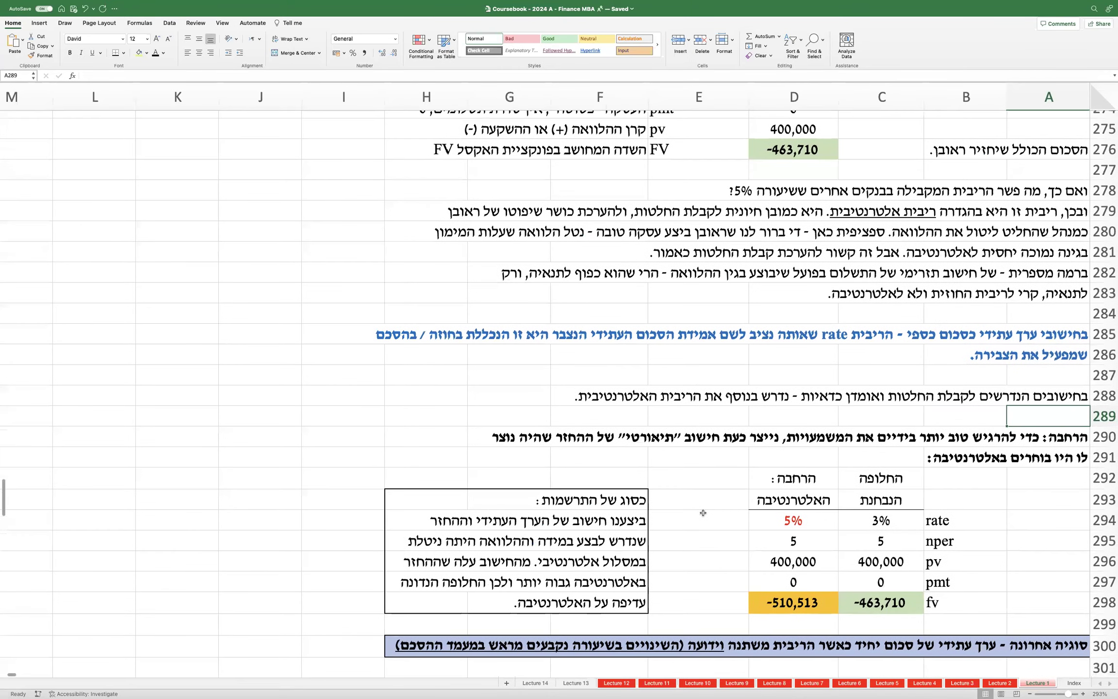
drag(872, 474, 870, 603)
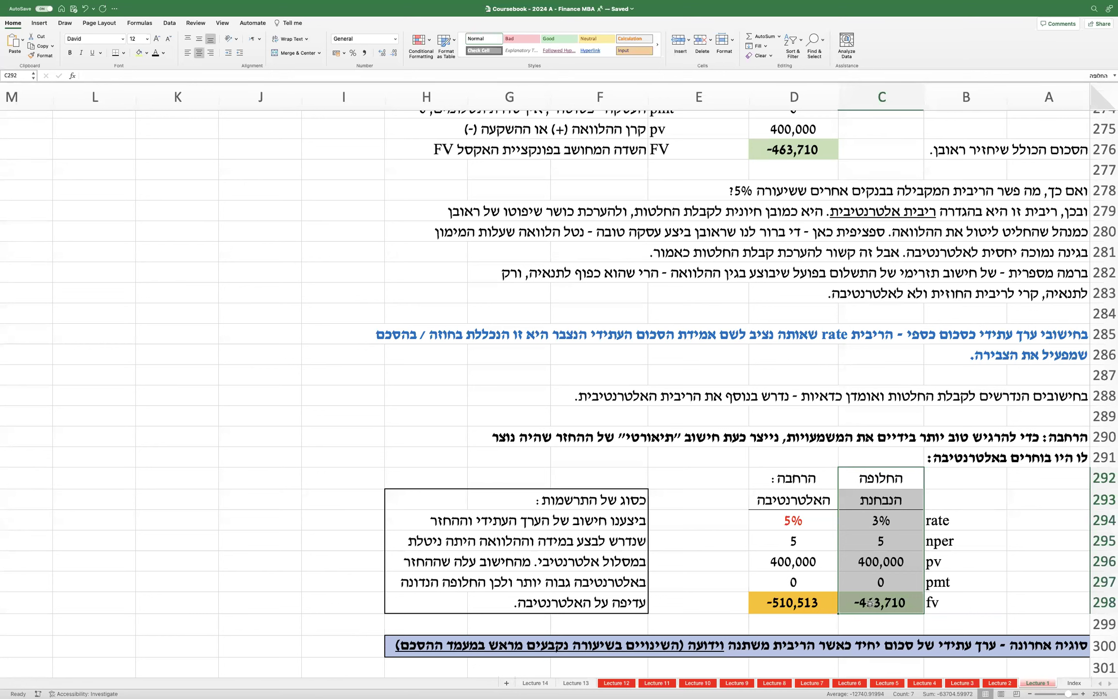
drag(892, 480, 883, 604)
click(886, 557)
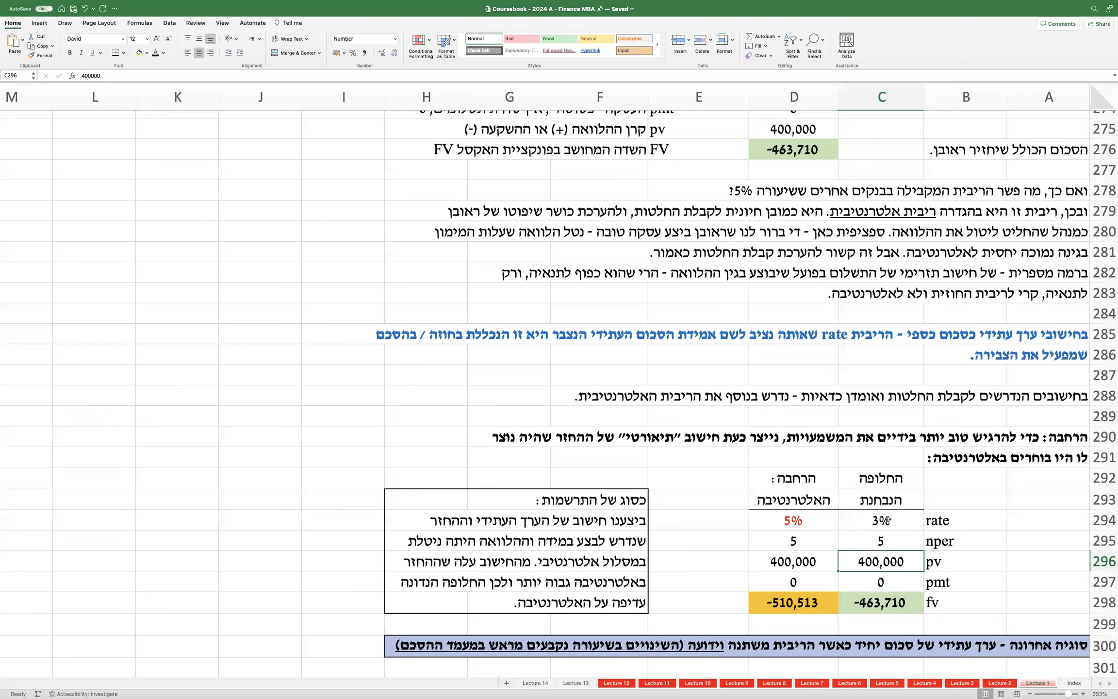
click(881, 603)
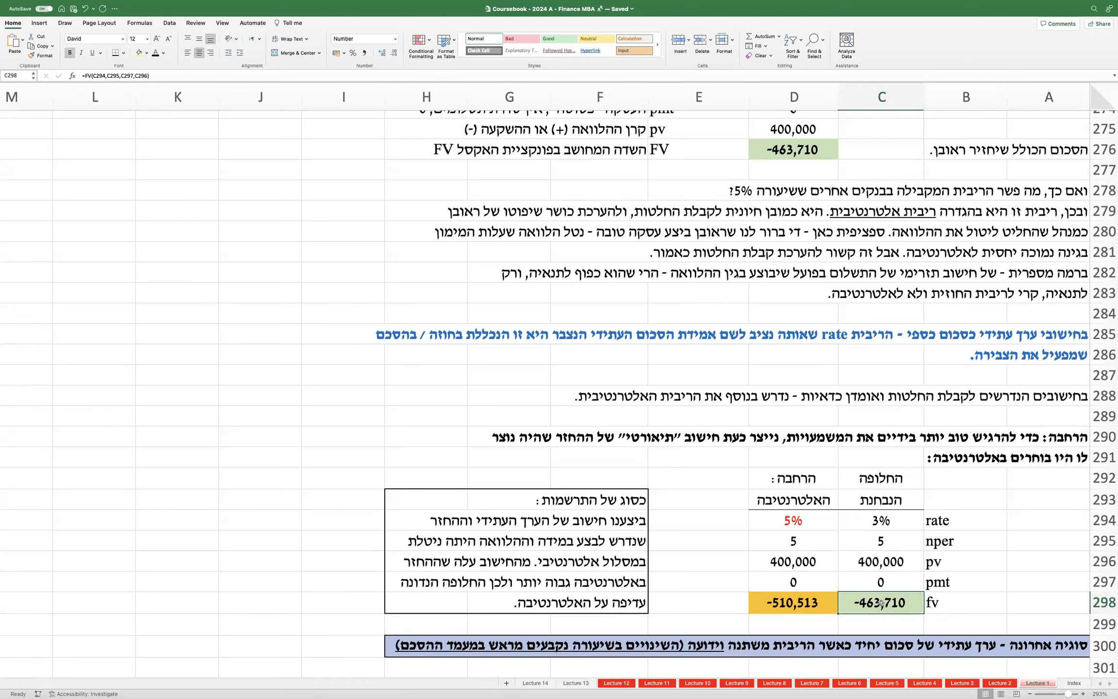
click(794, 563)
click(795, 517)
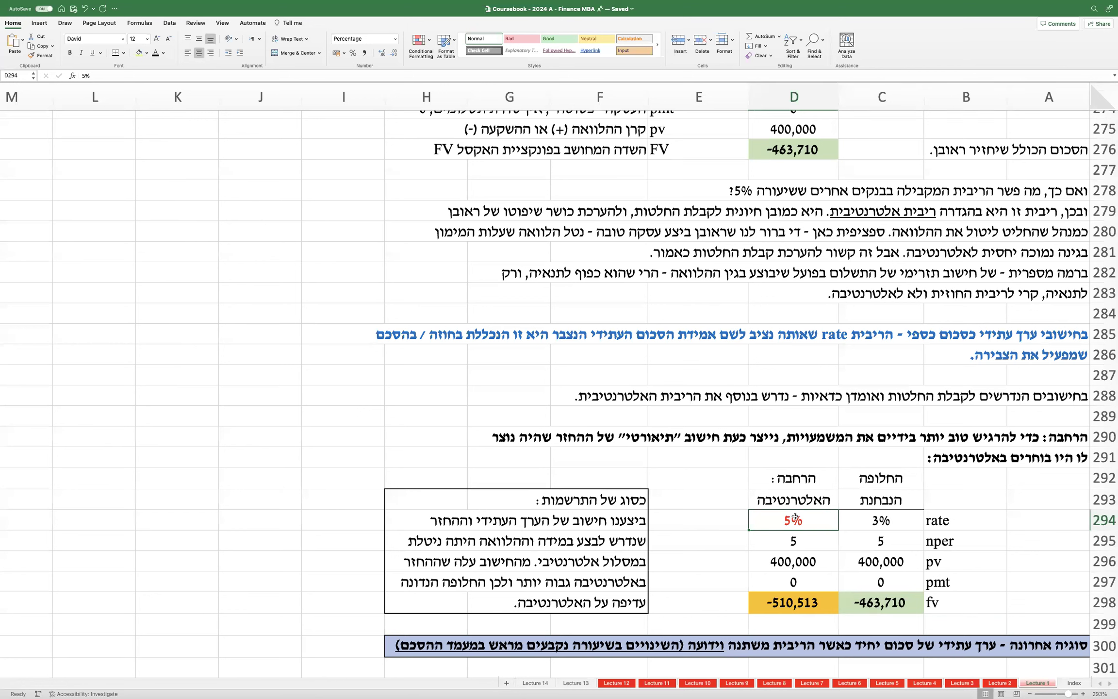
click(768, 604)
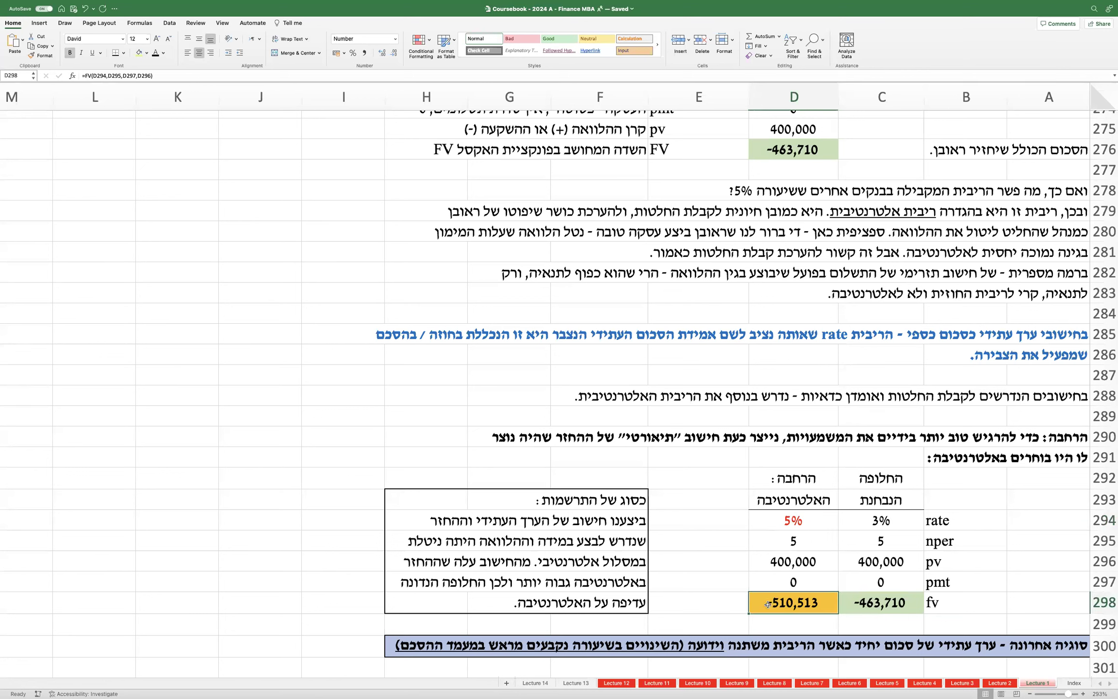
drag(873, 563, 768, 559)
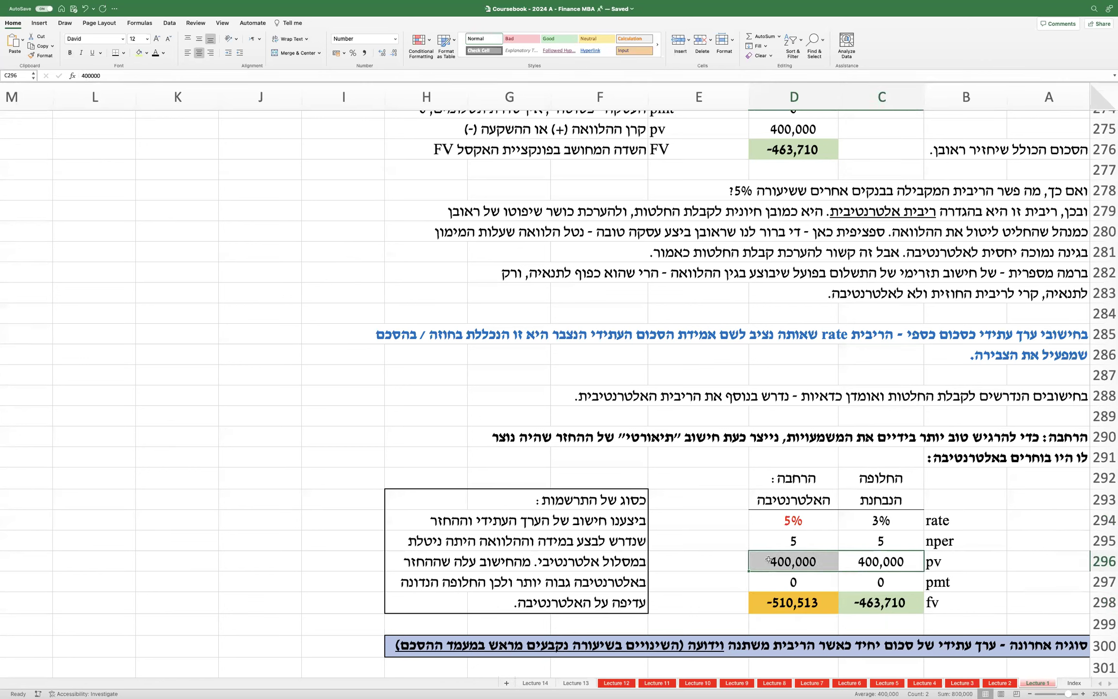
drag(872, 533, 781, 532)
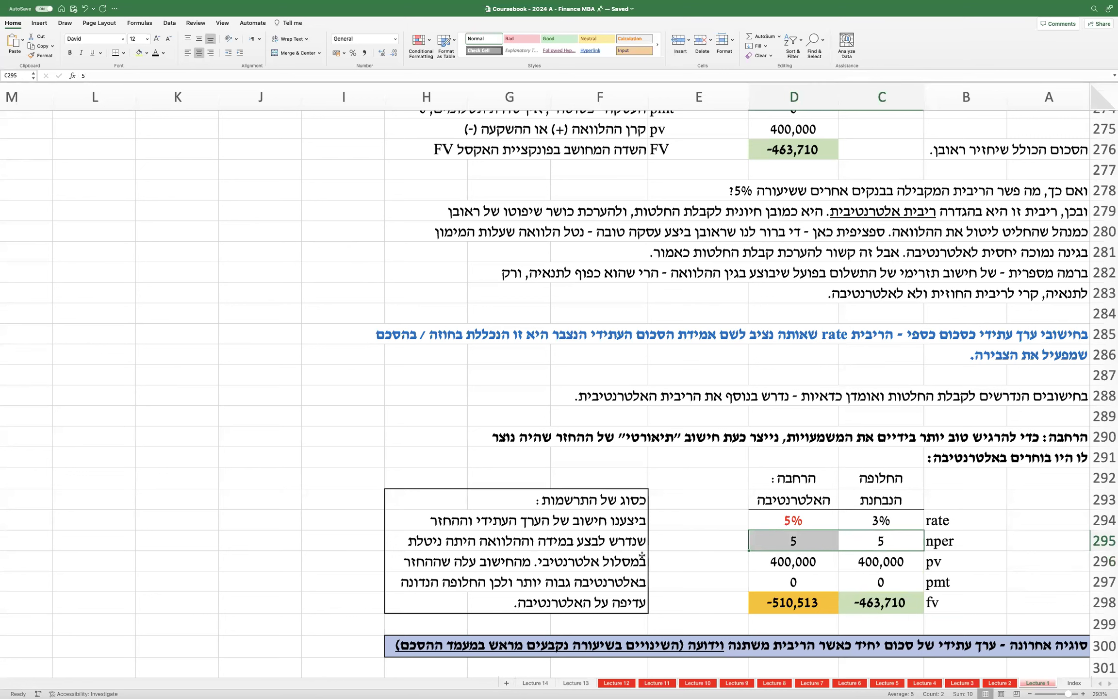
drag(882, 480, 858, 603)
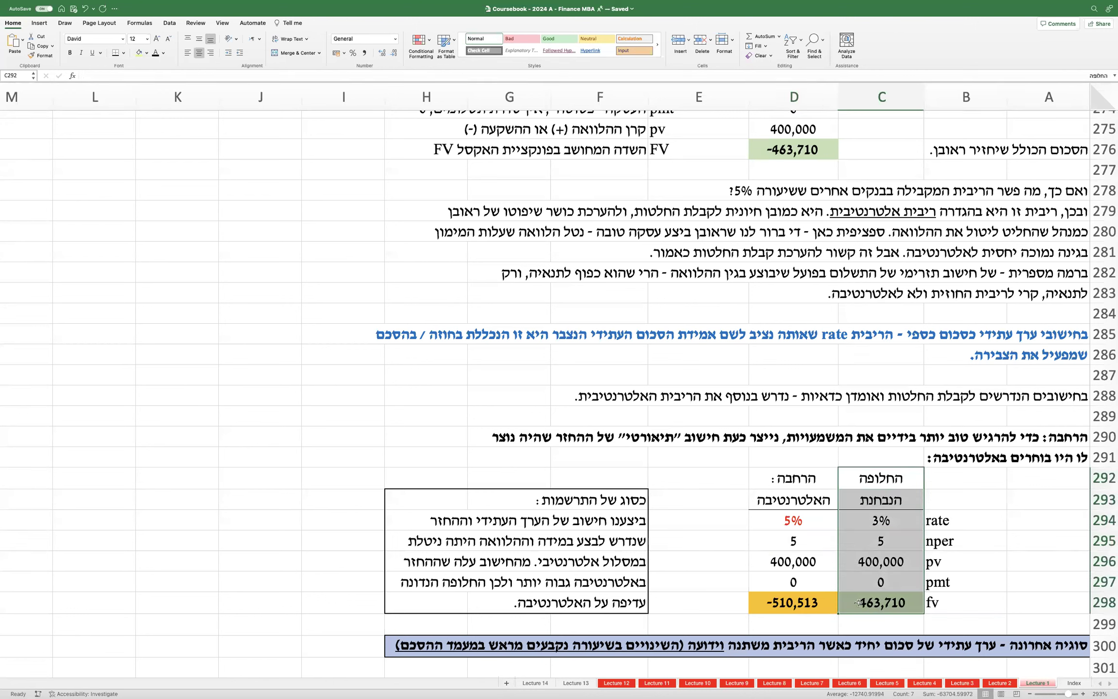
click(696, 523)
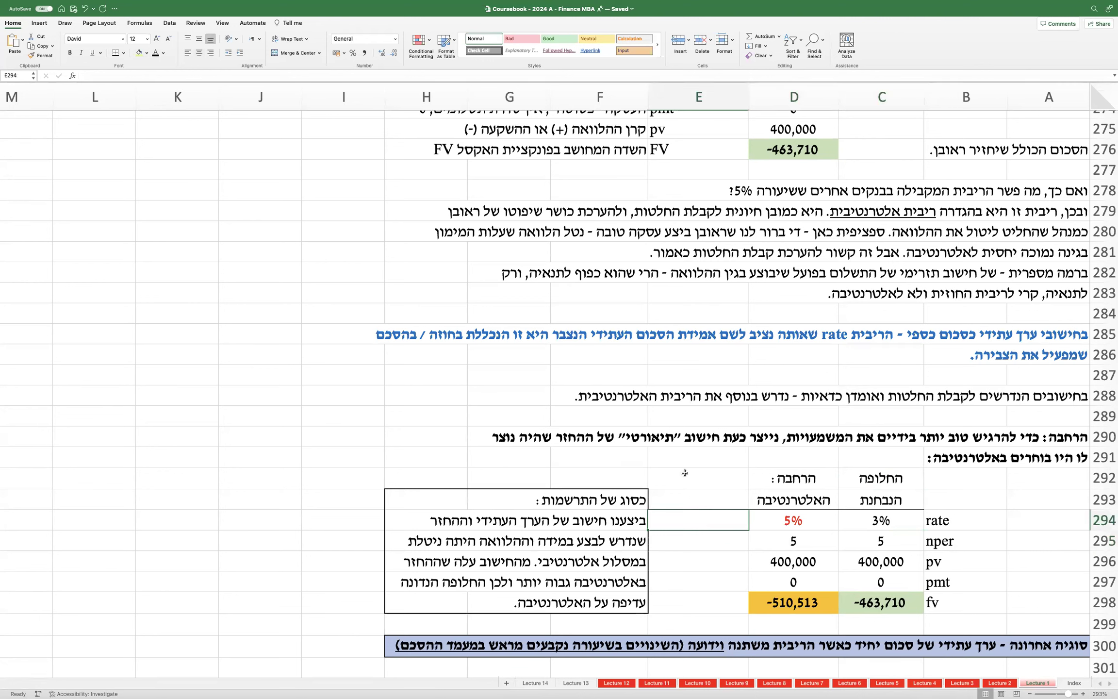
click(700, 451)
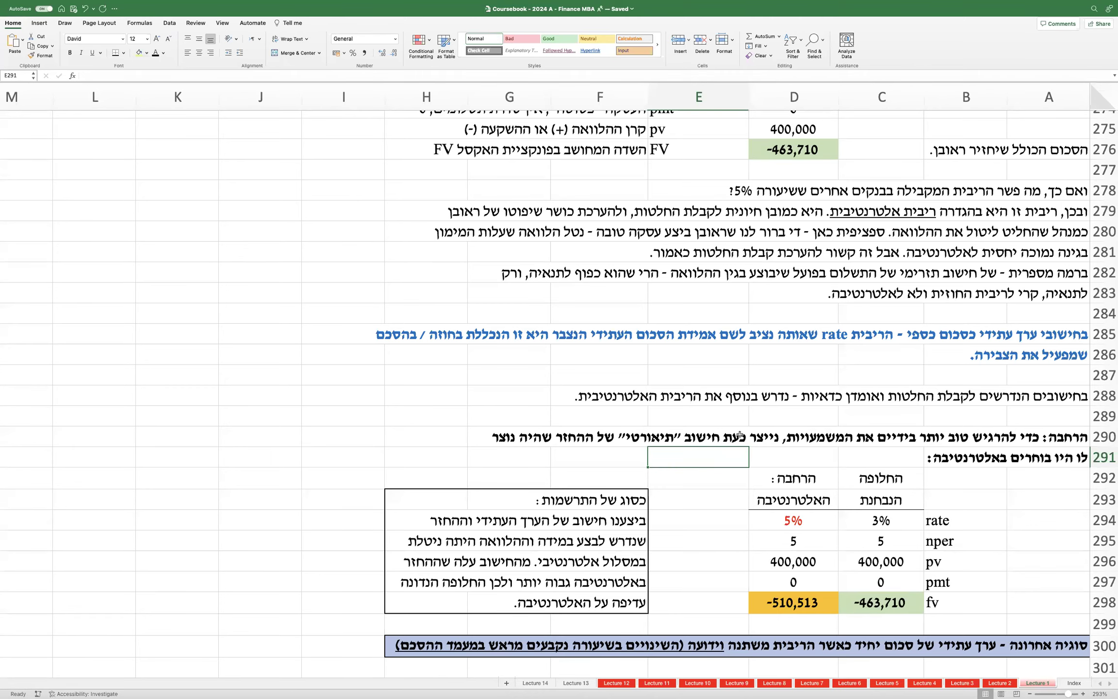
Step: Insert three blocks of six blank rows at row 300, above the heading of the last topic
scroll(739, 435, down, 5)
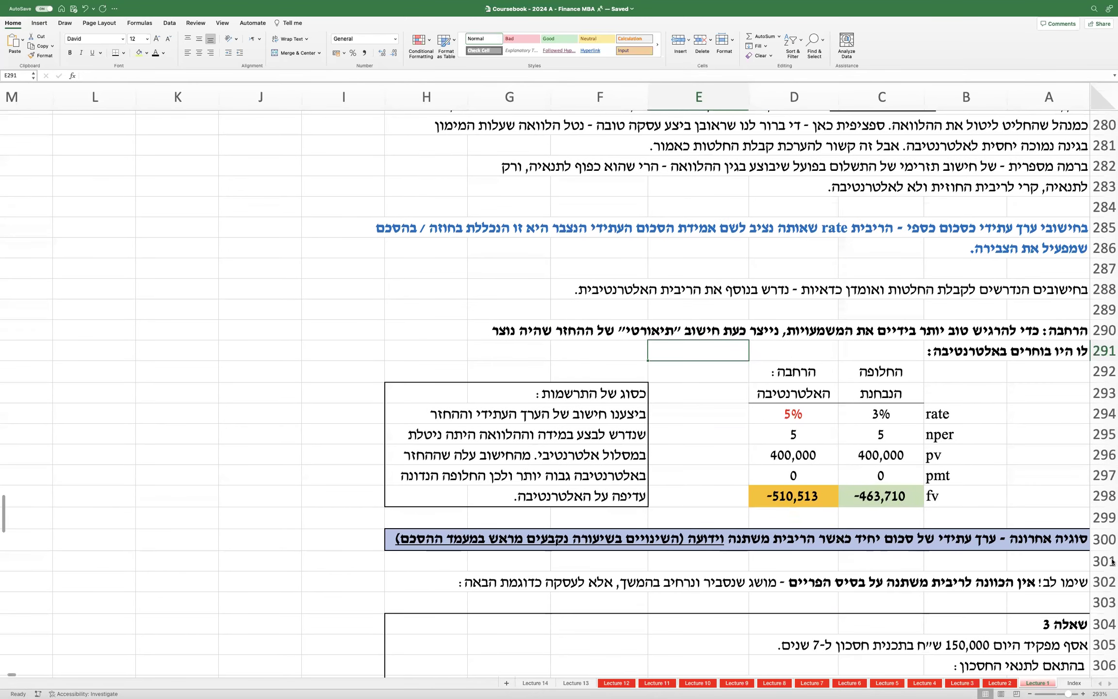
drag(1109, 542, 1110, 644)
right_click(1111, 644)
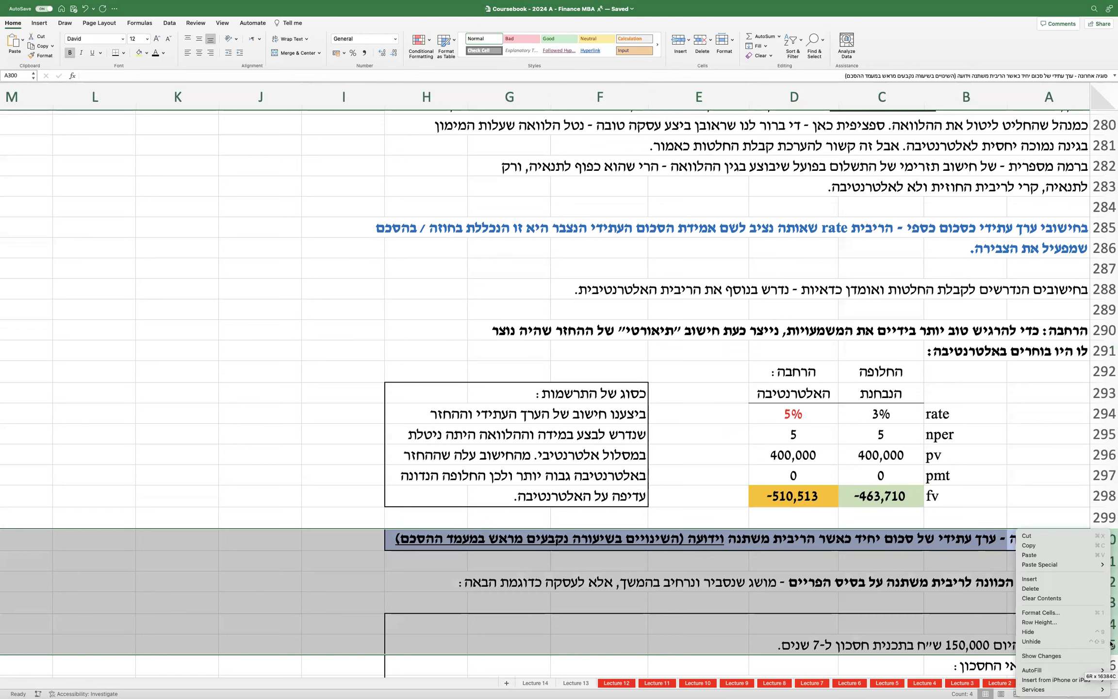
click(1092, 579)
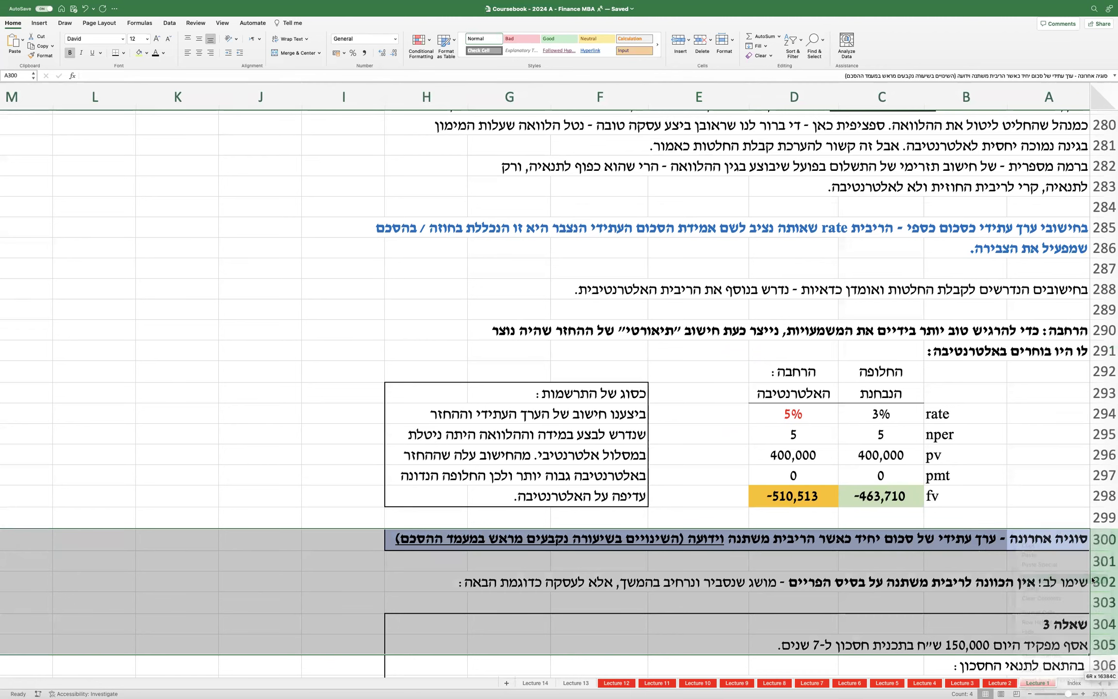
right_click(1095, 542)
click(1063, 579)
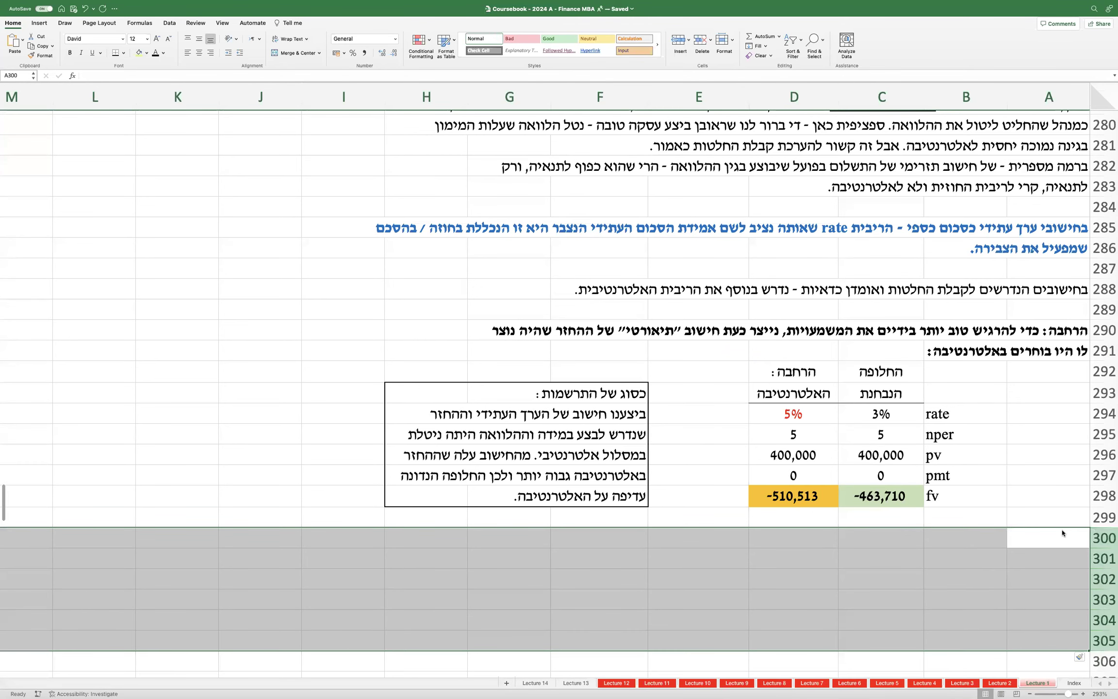
right_click(1061, 534)
click(1032, 580)
click(1035, 546)
Step: Copy the boxed question 2 rows, from its title to the "נדרש" line, and paste them at A300
scroll(1035, 545, up, 5)
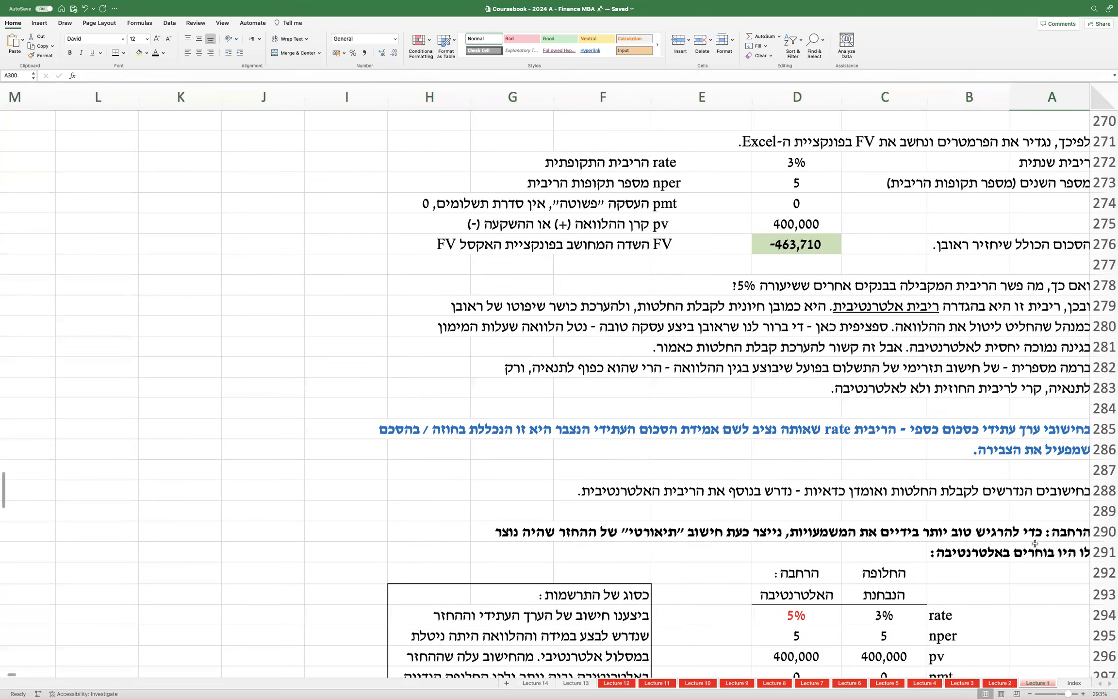
scroll(1035, 544, up, 10)
click(1101, 366)
drag(1097, 386, 1098, 429)
key(super+c)
scroll(1040, 481, down, 7)
scroll(1040, 480, down, 12)
click(1041, 349)
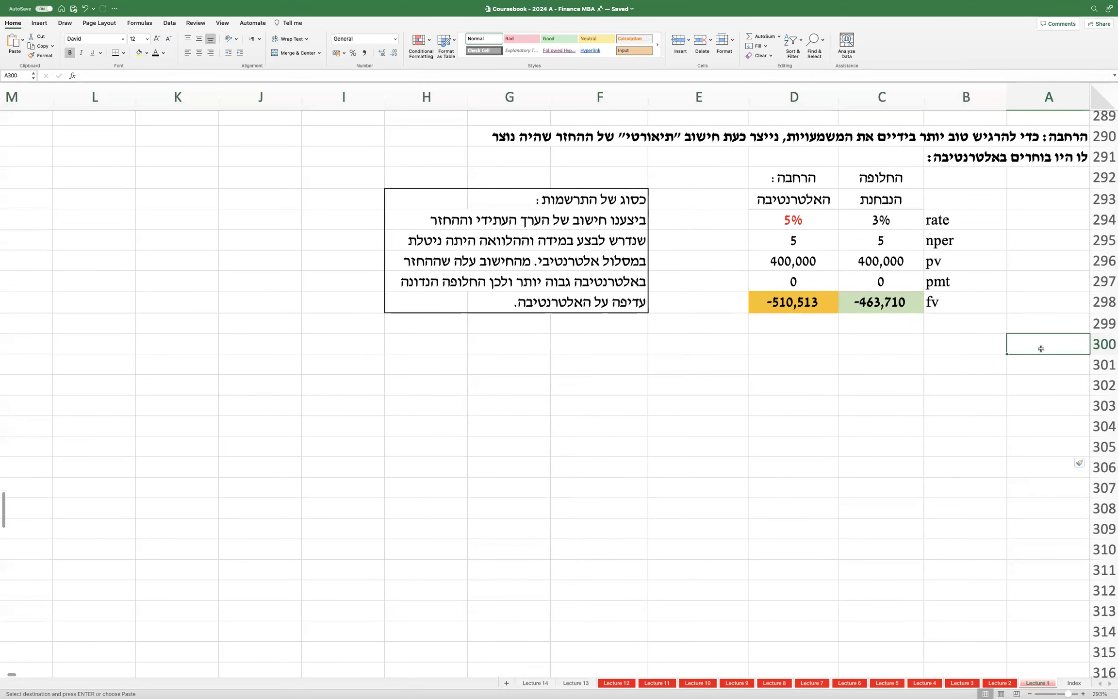
key(super+v)
Step: Clear the copied question text in A301:A303 and change the title in A300 to "שאלה 3"
click(1040, 367)
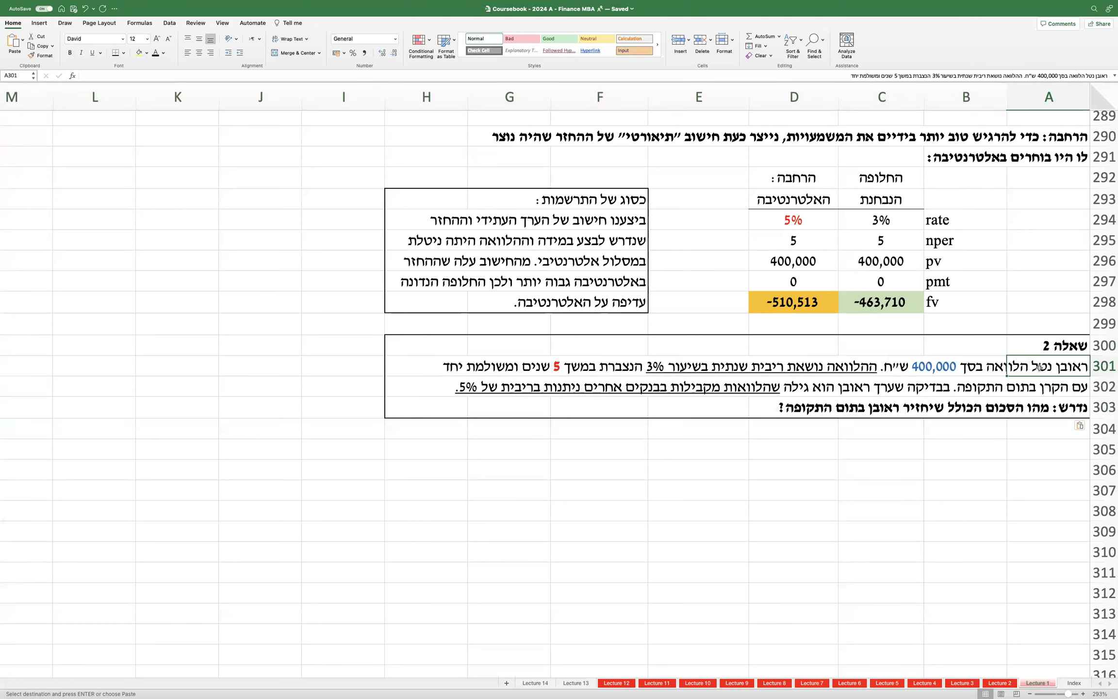
key(shift+Down)
key(shift+Down)
key(Delete)
key(Up)
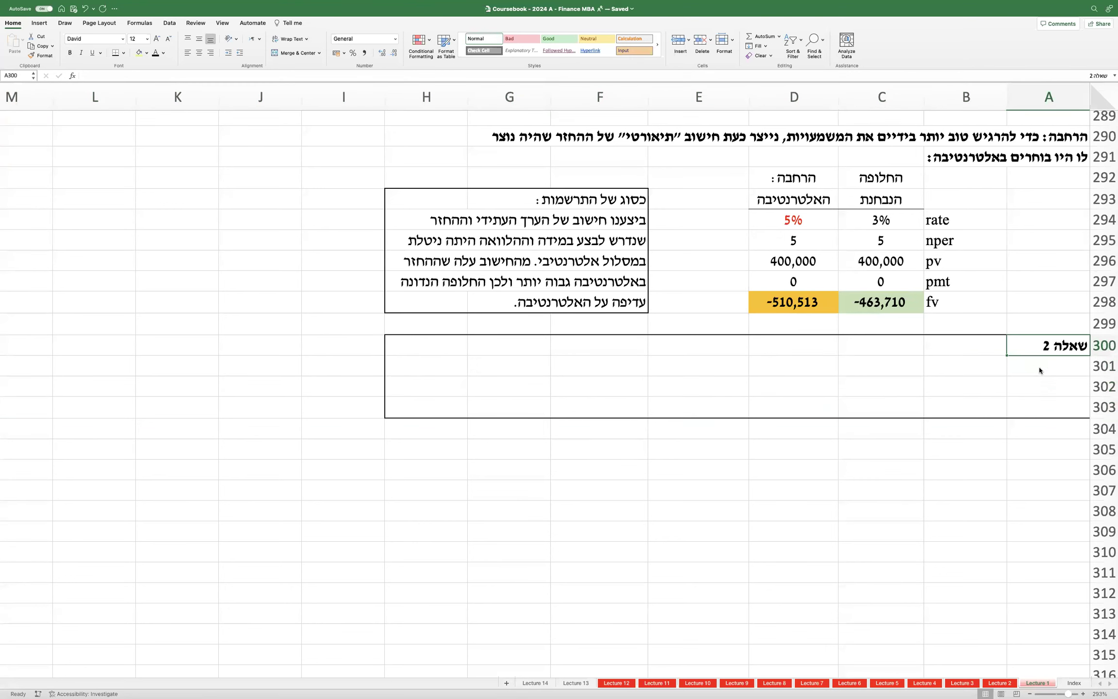
text(שאלה 3)
key(Return)
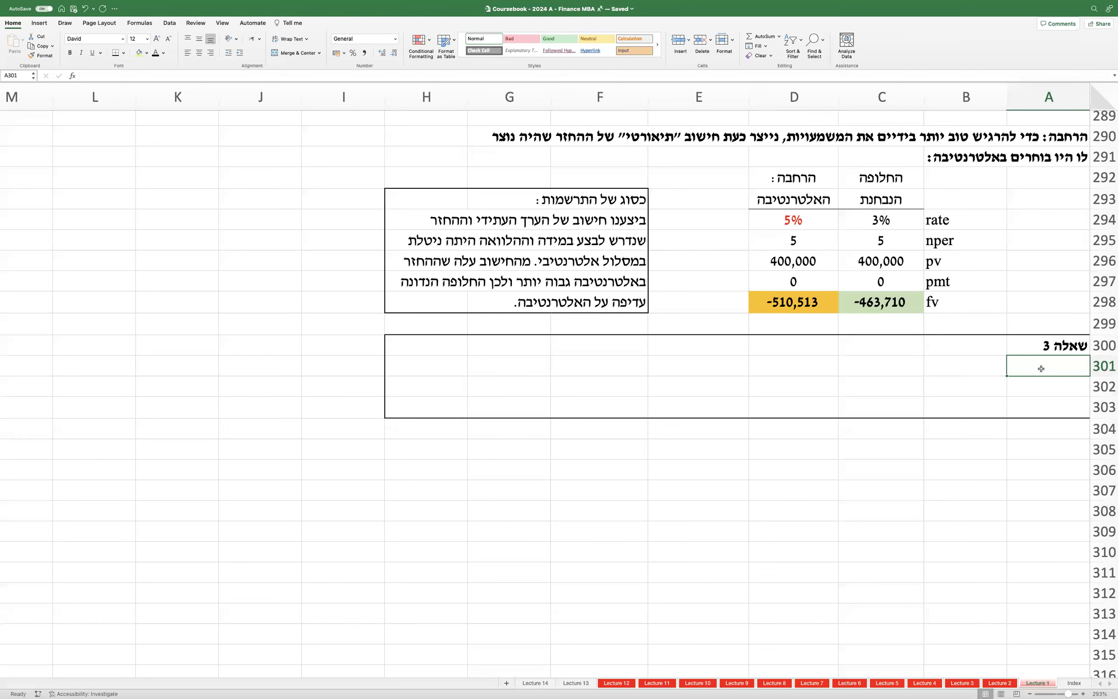
Step: Write in A301 that the company named there, defined as "החברה", ביצעה השקעה בפיקדון בסכום של 150,000 ש״ח לתקופה של 7 שנים
text(גלי גרי)
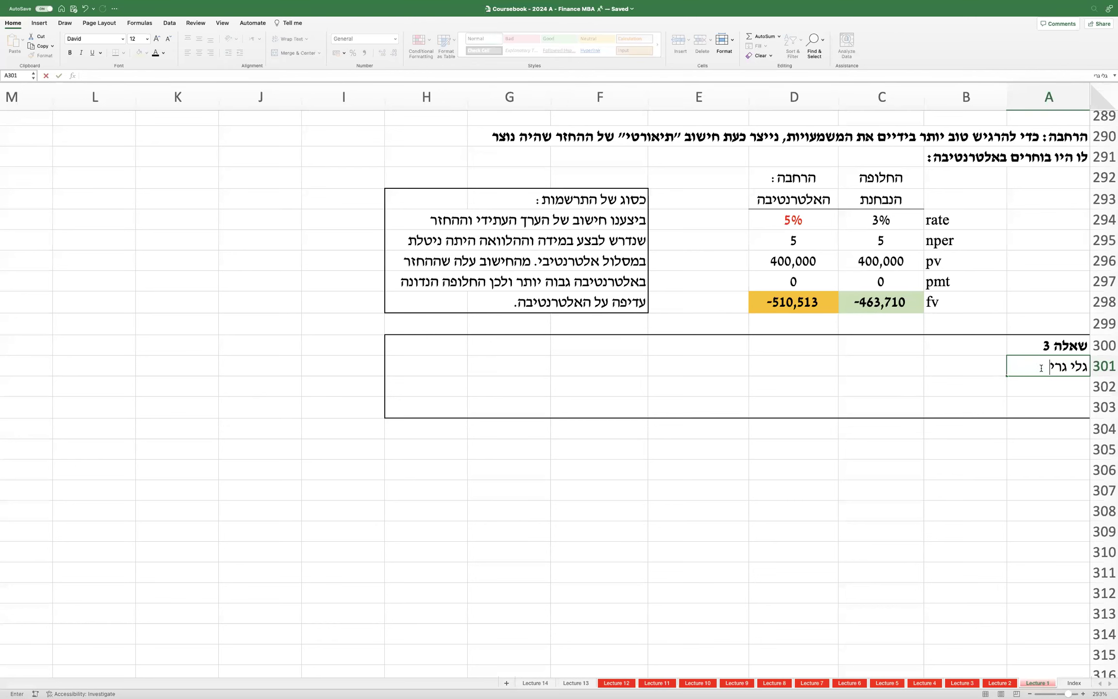
text(נשפן בע"מ ()
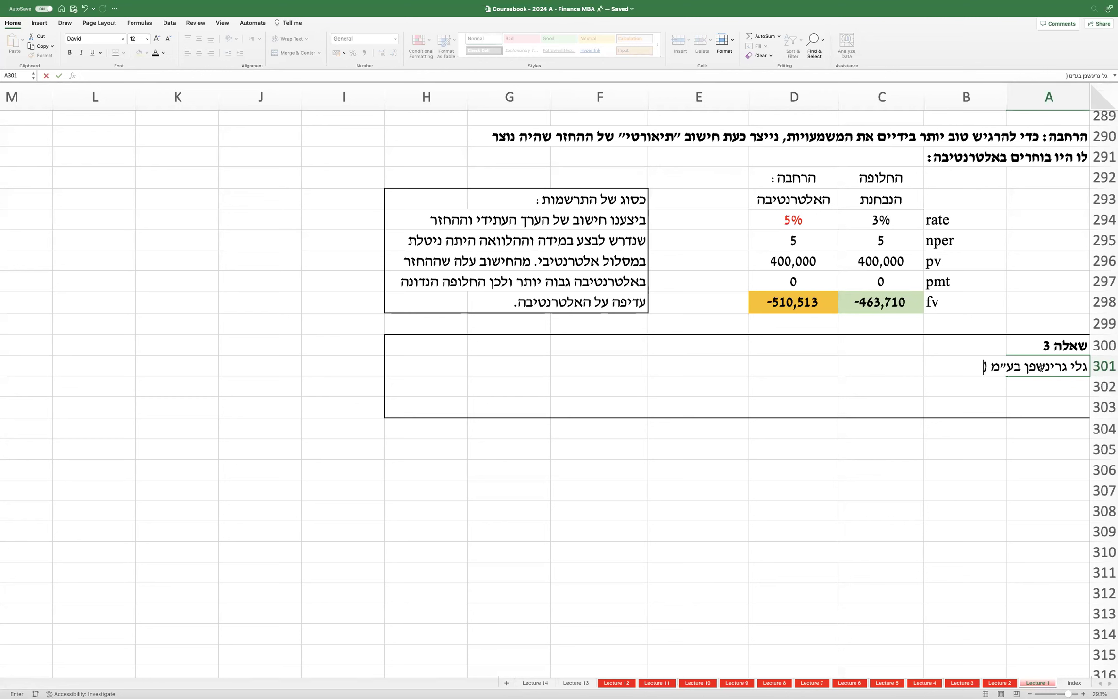
text(להלן: "החברה") נטלה הלוואה)
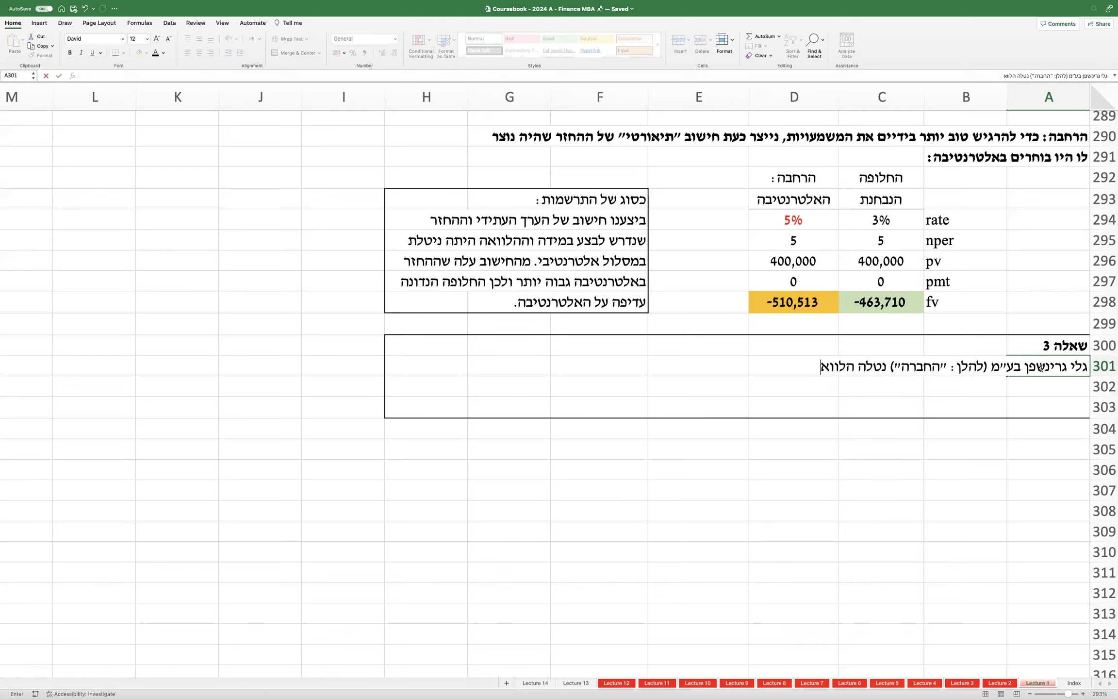
key(BackSpace)
key(BackSpace)
key(BackSpace)
key(BackSpace)
key(BackSpace)
key(BackSpace)
key(BackSpace)
key(BackSpace)
key(BackSpace)
key(BackSpace)
key(BackSpace)
text(ביצעה השק)
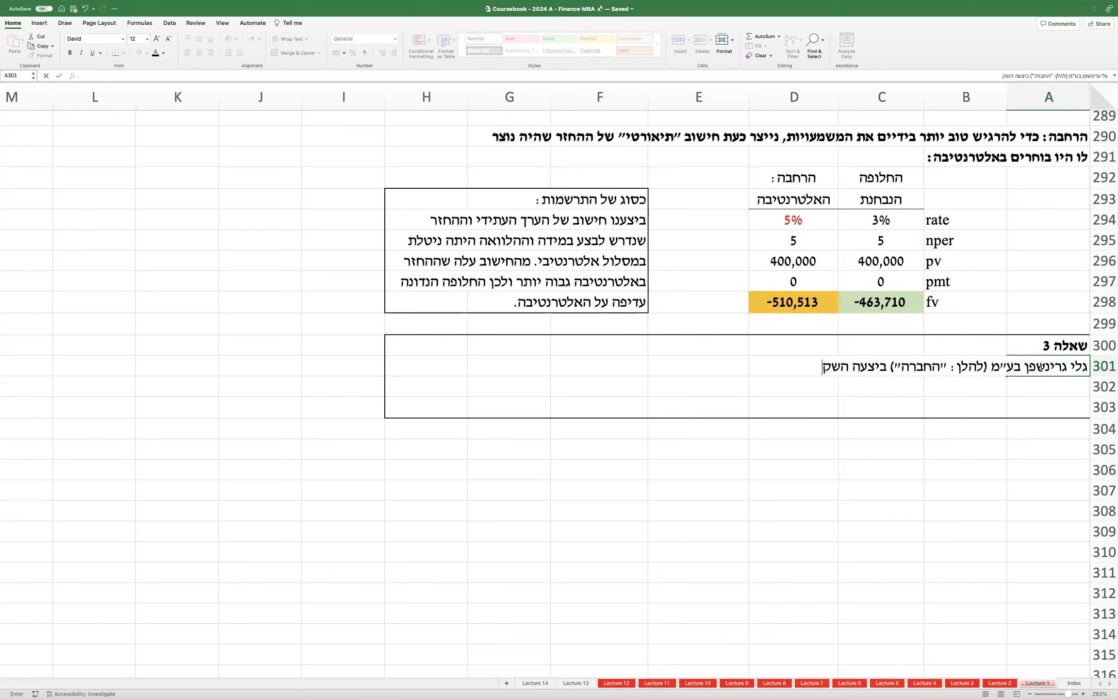
text(עה בפיקדון)
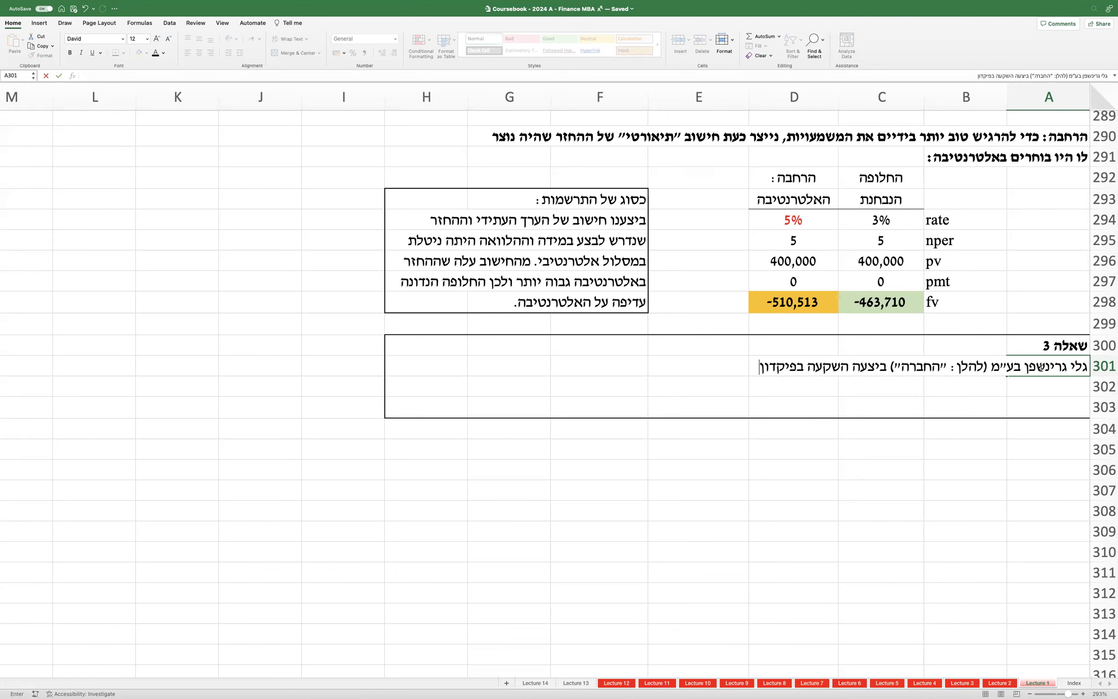
text( בסכום של 1)
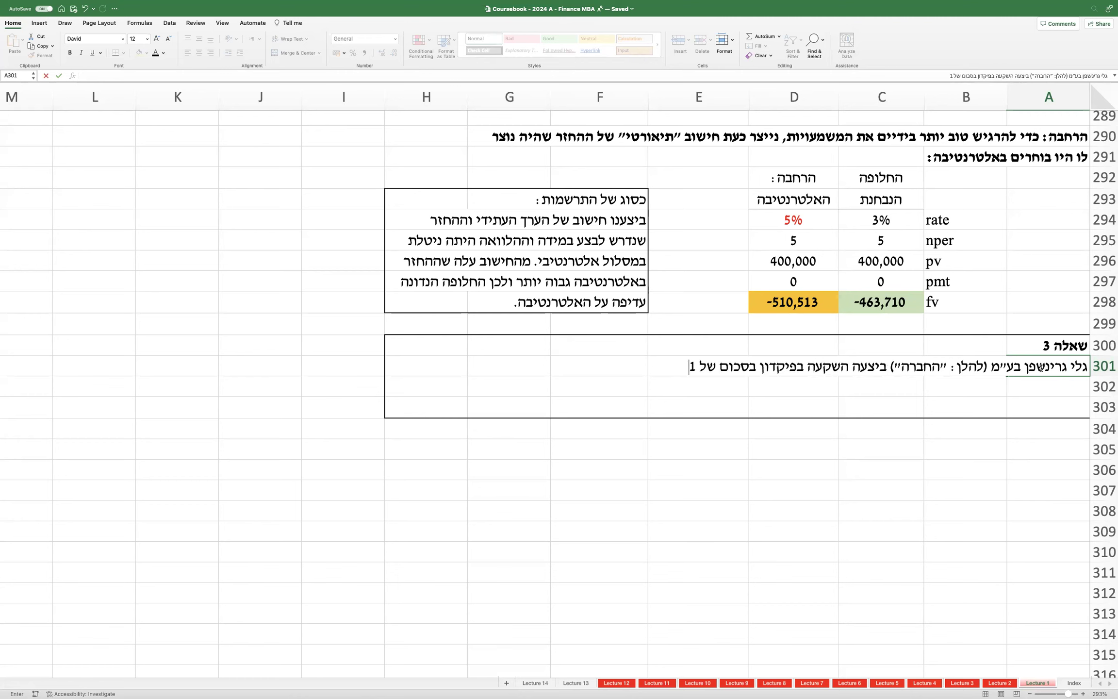
text(50,000 ש"ח )
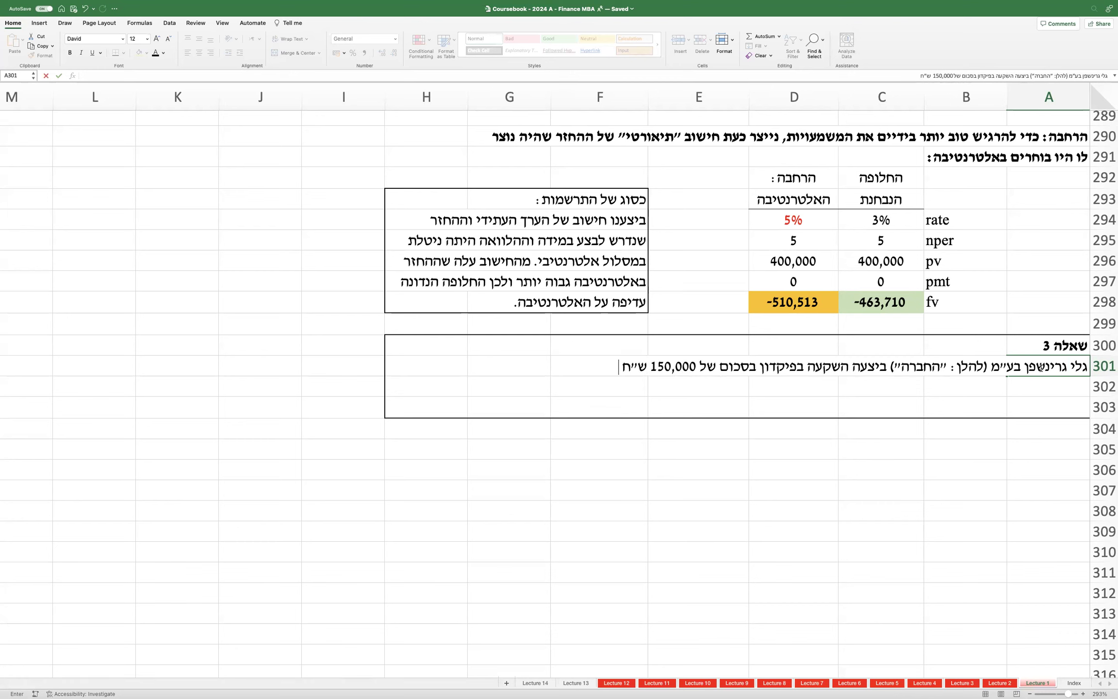
text(לתקופה של 7 שנ)
text(ים.)
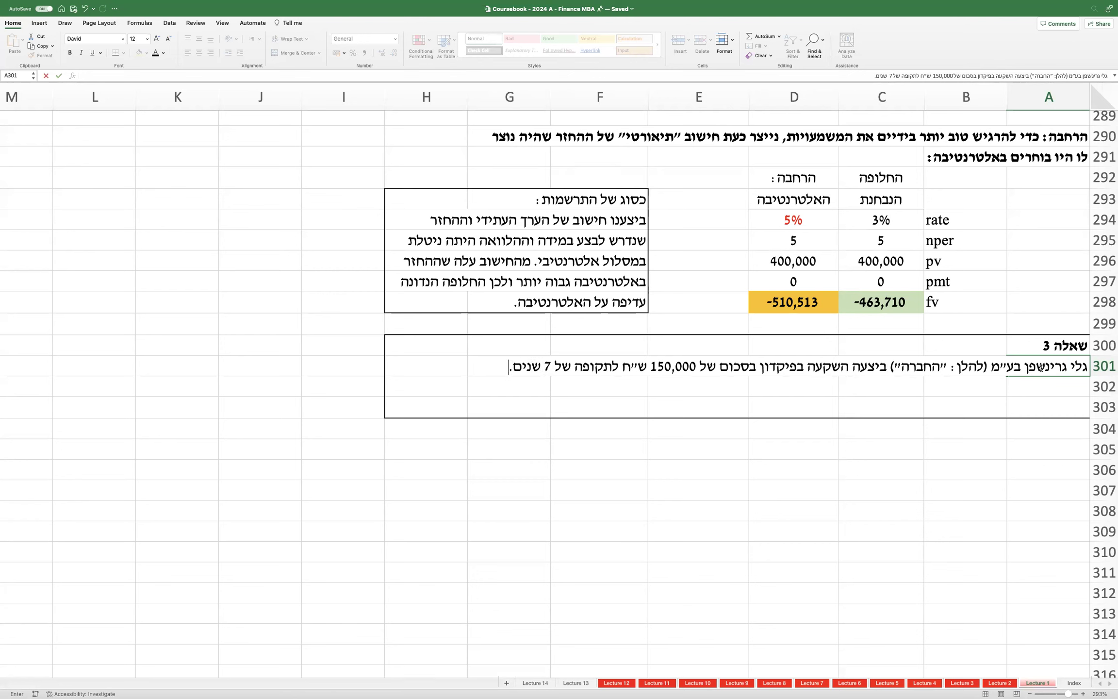
key(Return)
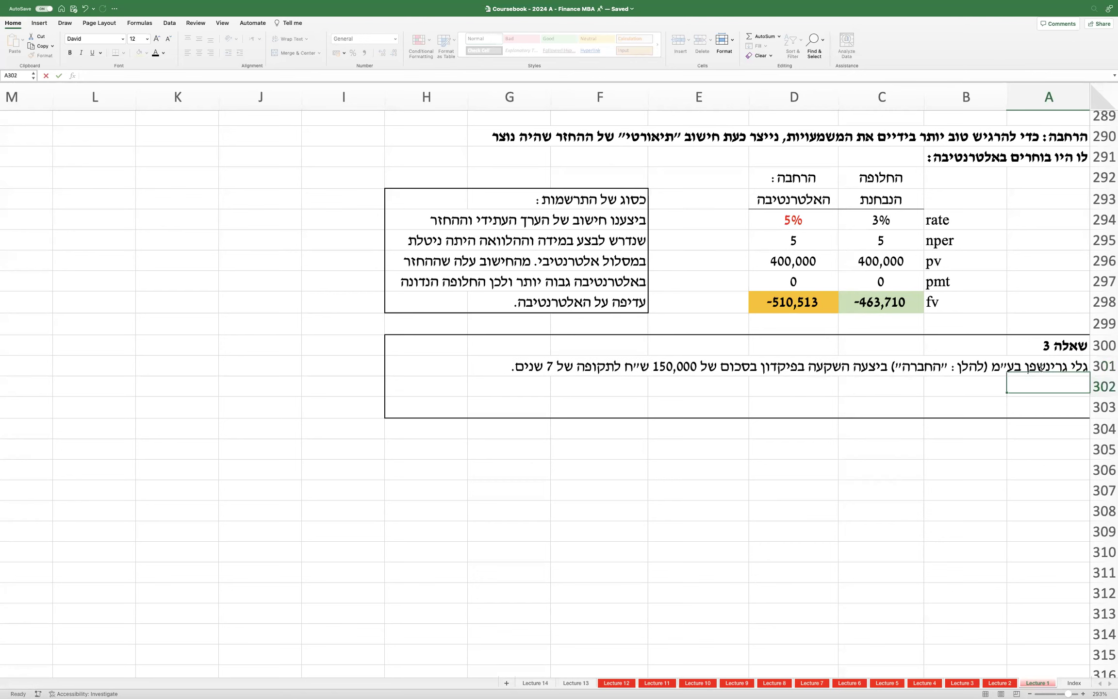
Step: Enter the interest condition in A302, worded "ההשקעה נושאת ריבית חצי שנתית בשיעור"
text(ההשקעה נושאת ריבית שנתית)
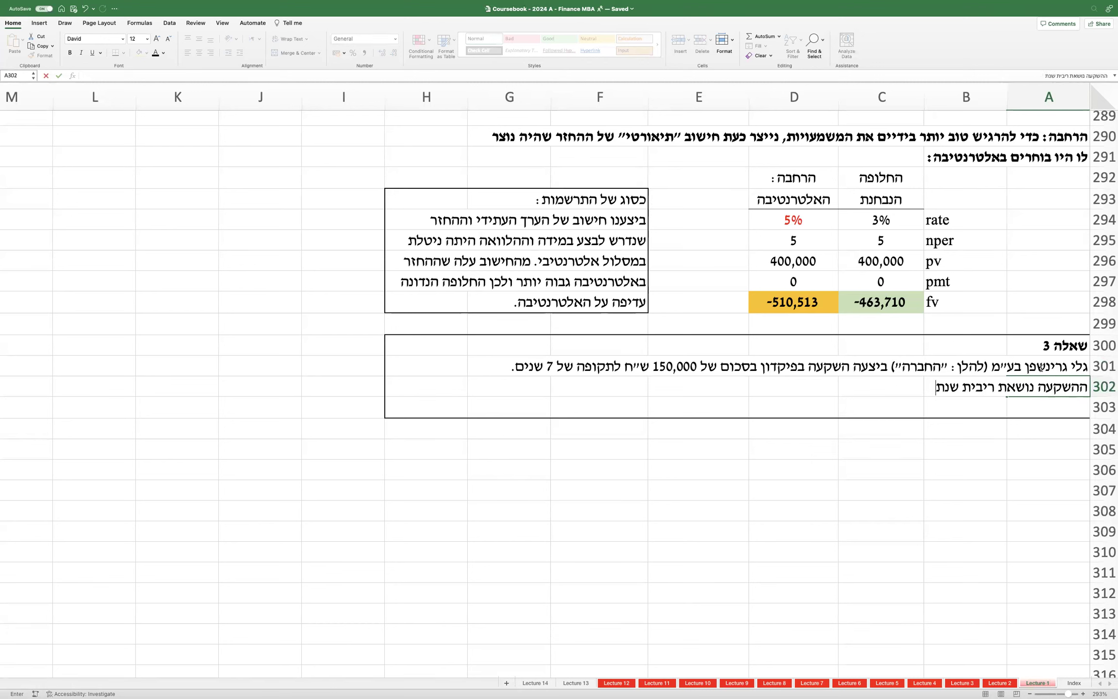
key(BackSpace)
key(BackSpace)
key(BackSpace)
key(BackSpace)
key(BackSpace)
text(חצי שנתית בשיעור)
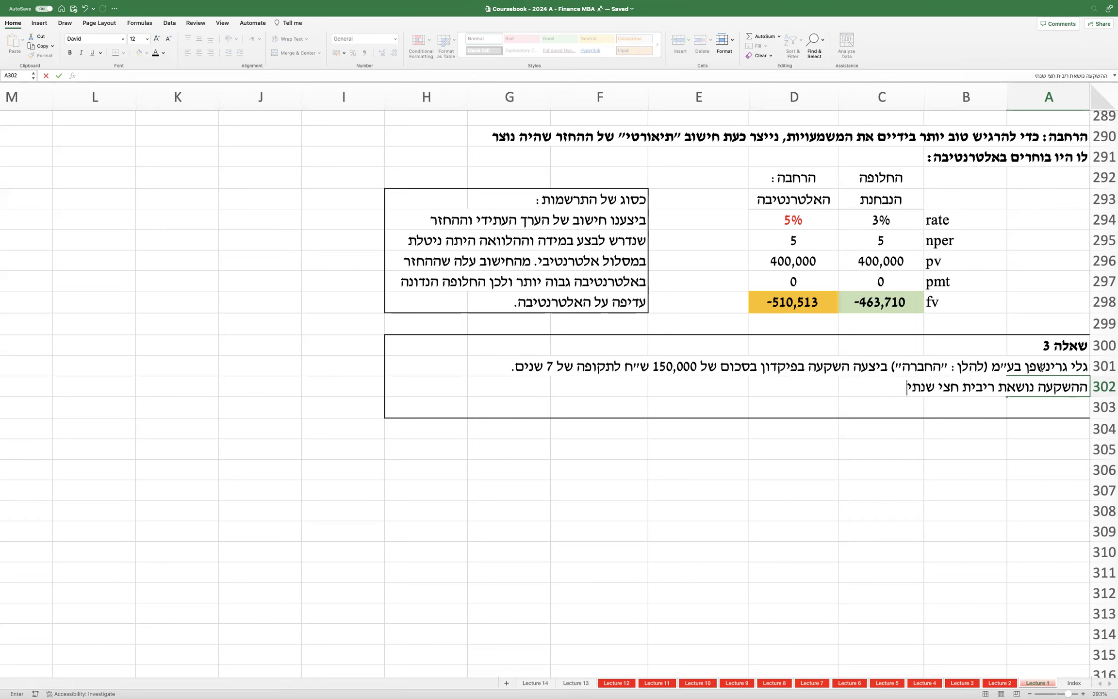
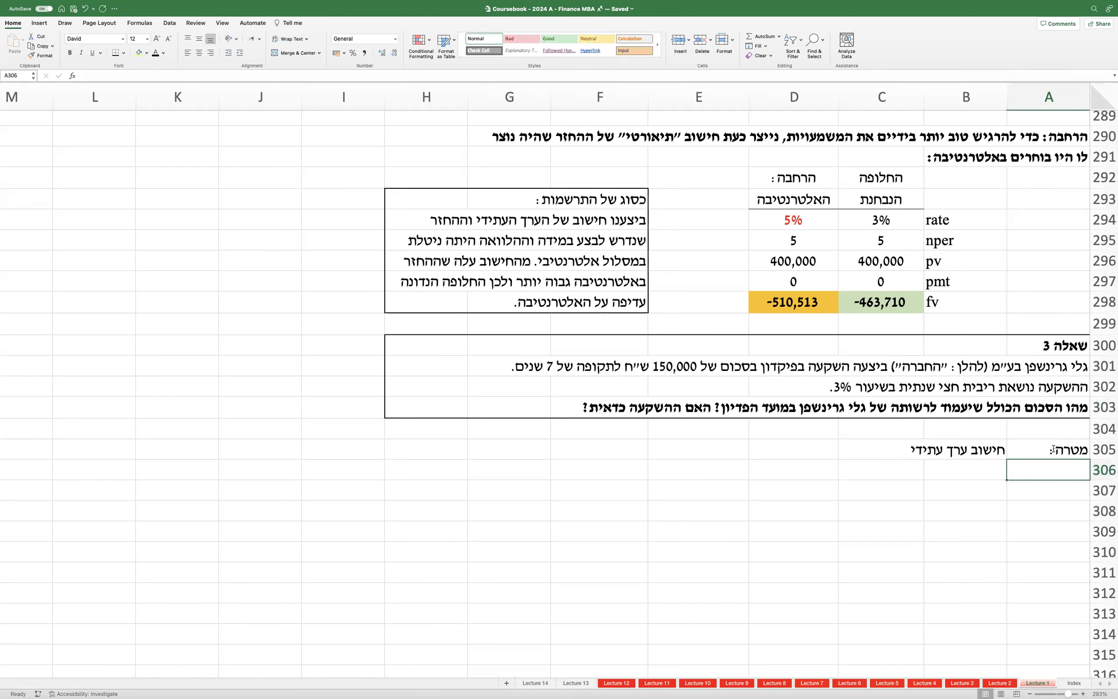
Step: Extend the goal in B305 with "- כי המטרה היא לחשב את הסכום הכולל (כולל ריבית צבורה) שיתקבל בעתיד"
double_click(970, 446)
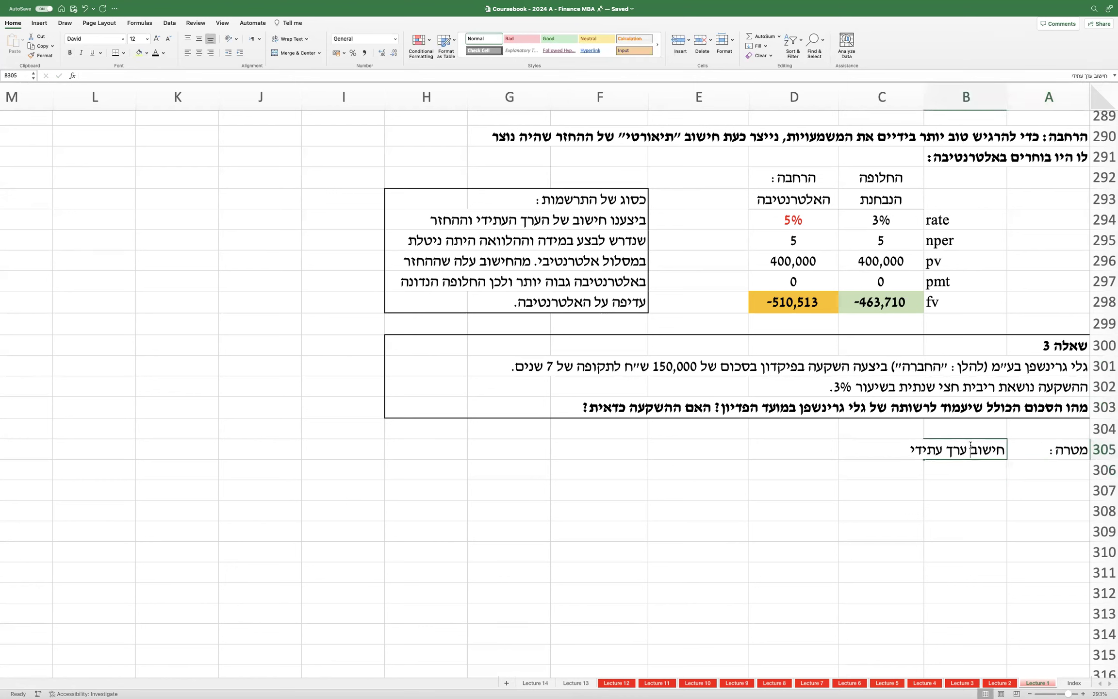
text(- )
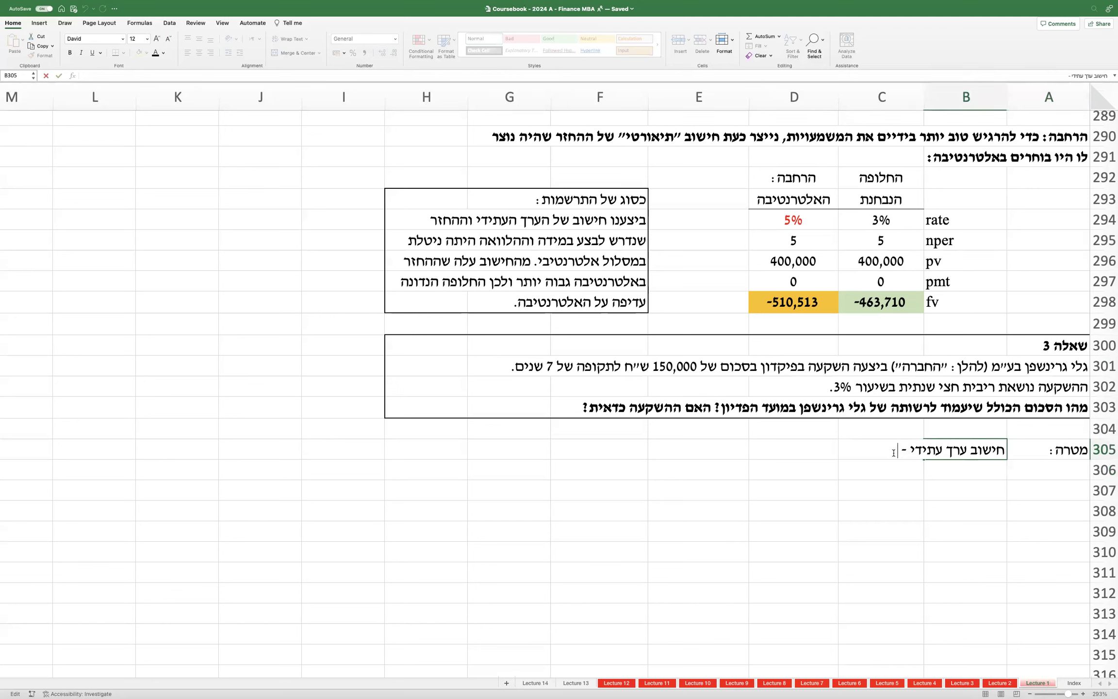
text(כי המטרה היא לחשב את הסכום הכול)
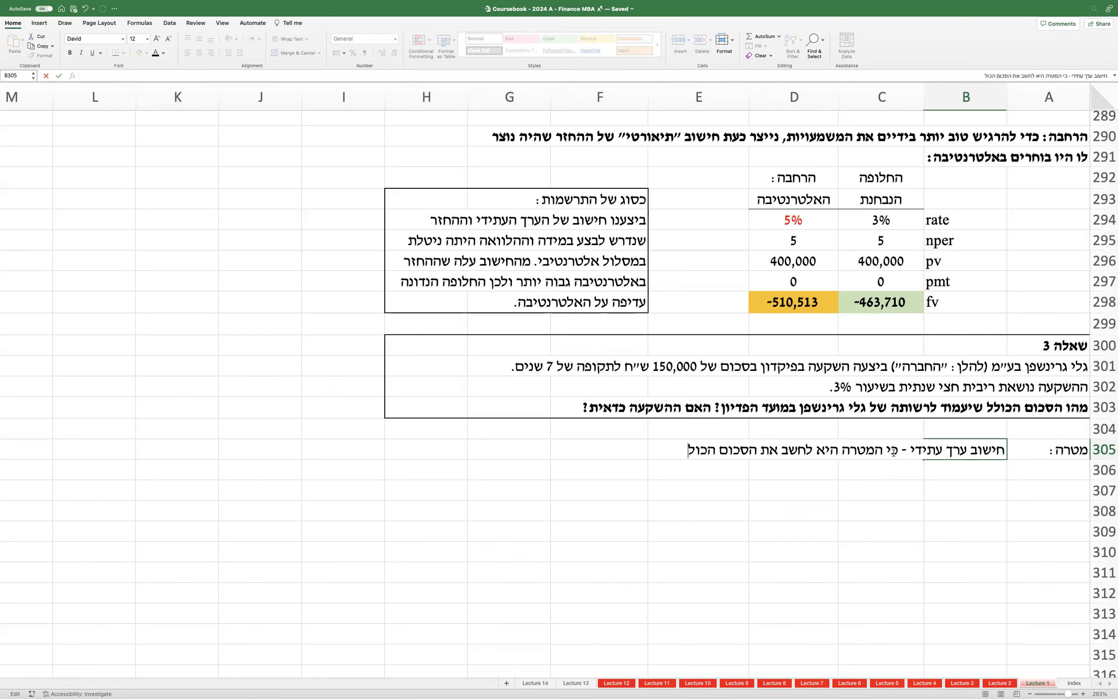
text(ל (כולל ריבית צב)
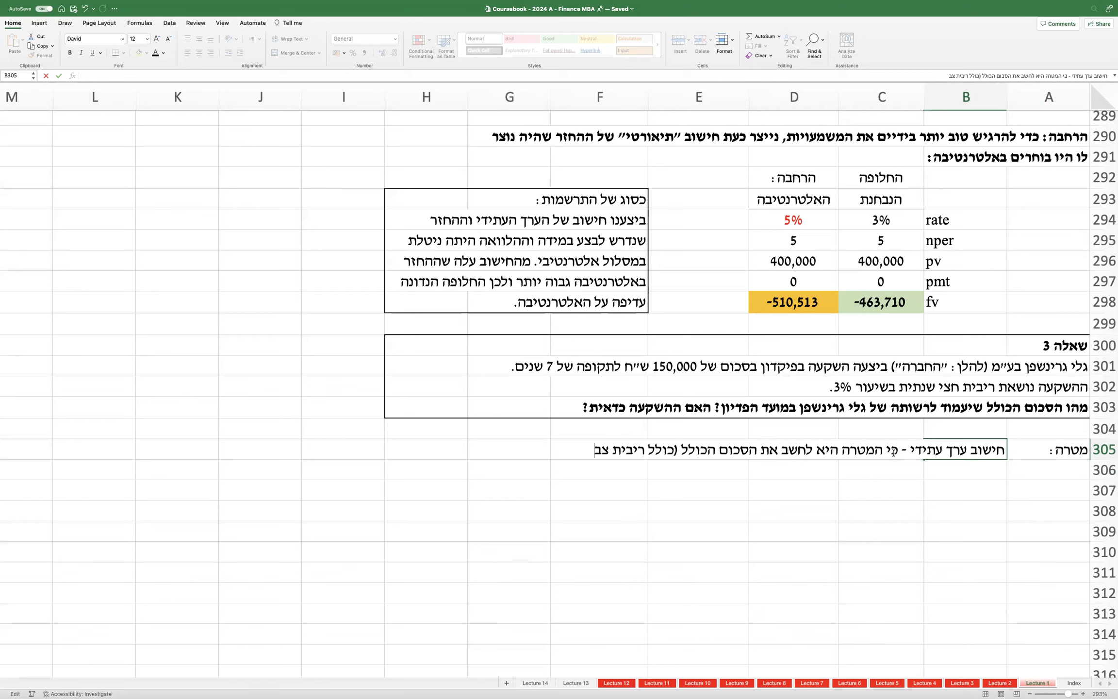
text(ורה) שיתקבל בעתיד)
key(Return)
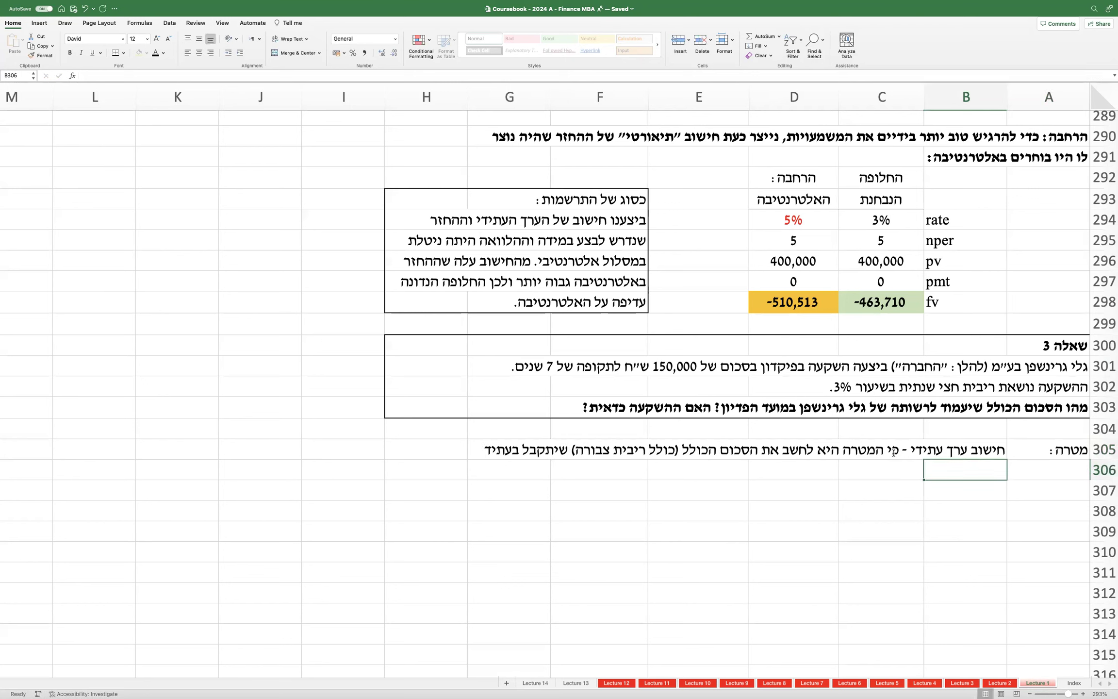
Step: Add the label "סוג העסקה:" in A306 with the answer "הפקדה" beside it in B306
key(Right)
text(סוג)
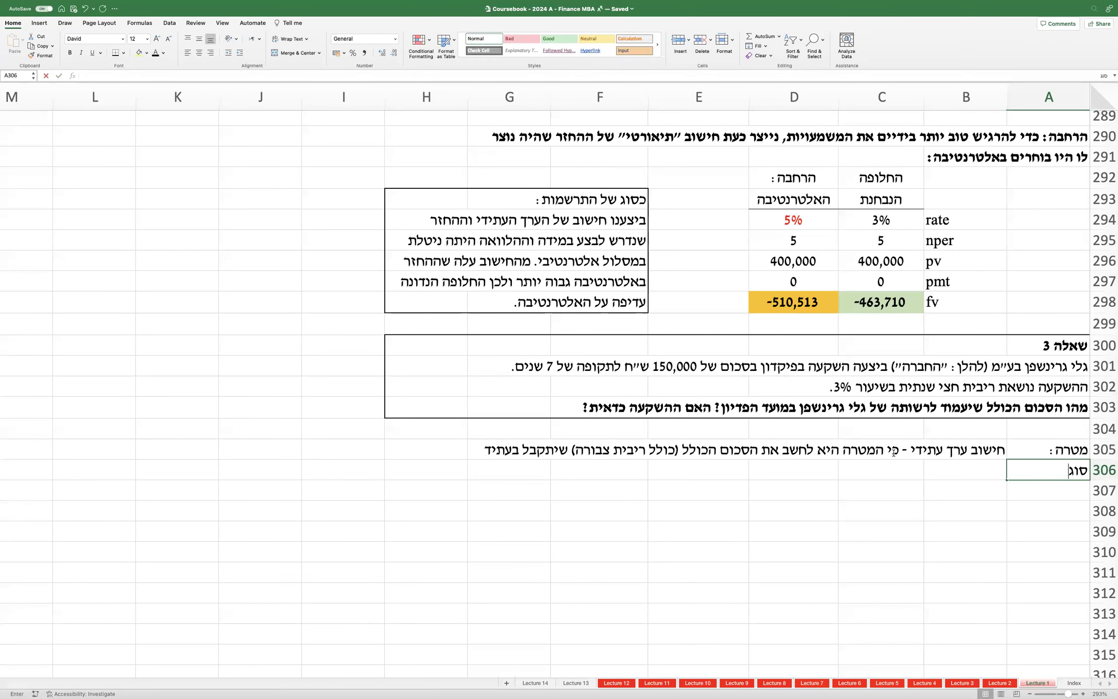
text( : העסקה :)
key(Tab)
text(הפקדה)
key(Return)
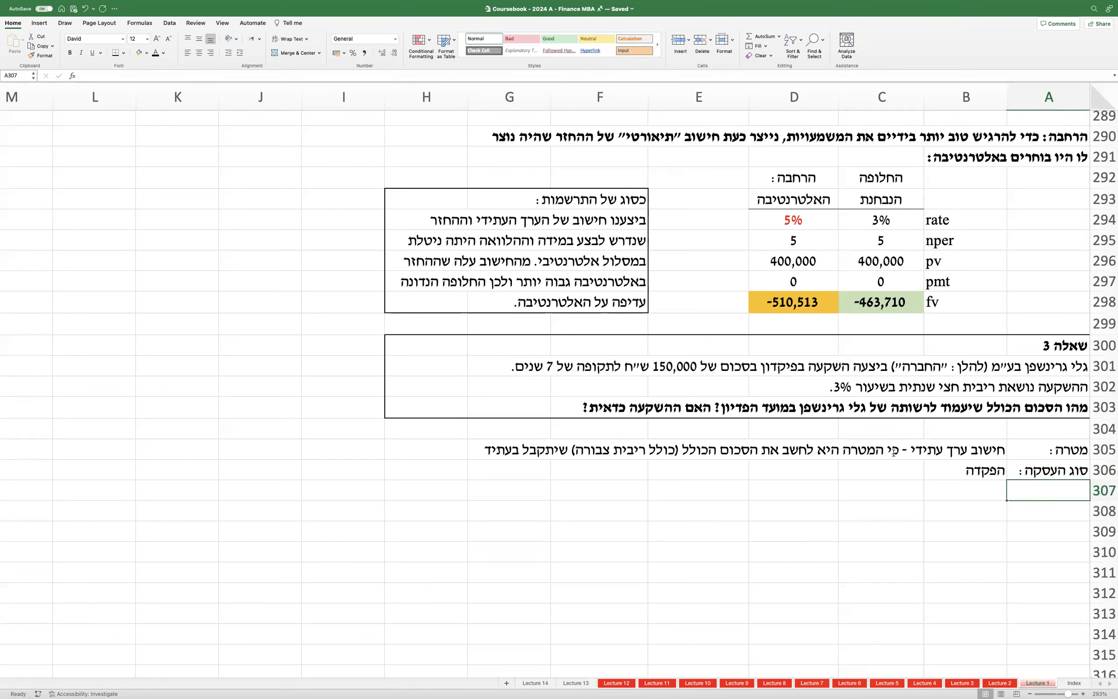
Step: Write in A307 "האם העסקה ״פשוטה״ (מפקידים בנקודה אחת, מקבלים בנקודה אחת ואין תשלומים ״בדרך״): כן"
text(האם ״)
key(BackSpace)
text(העסקה ״)
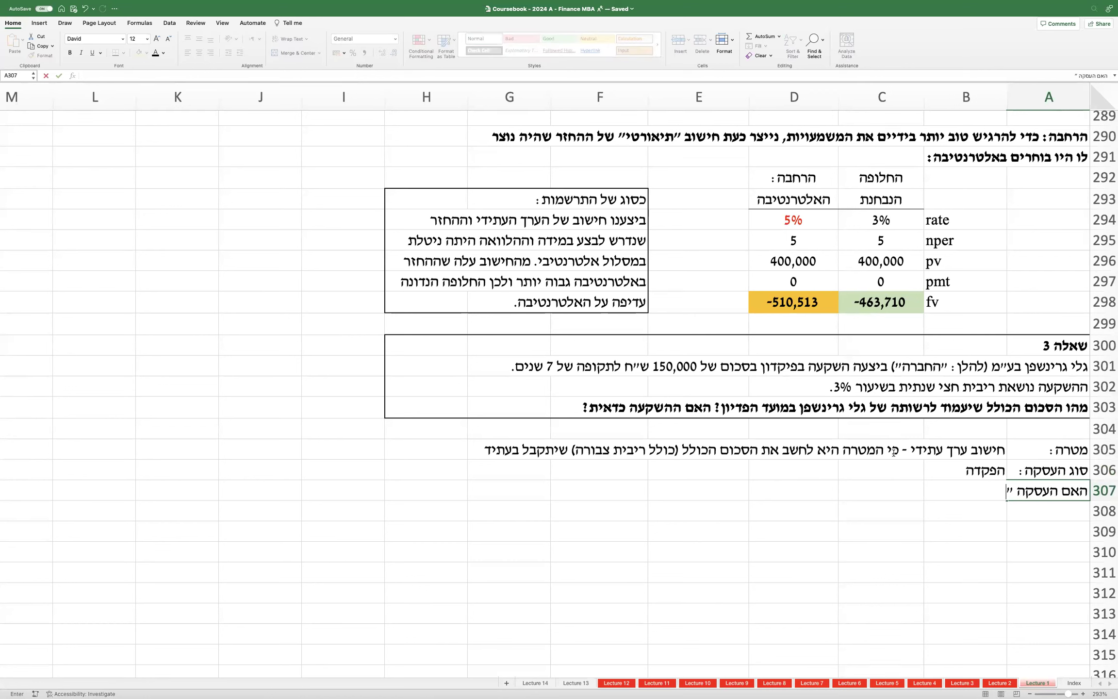
text(פשוטה״ (מפקידים בנקודה אחת, מק)
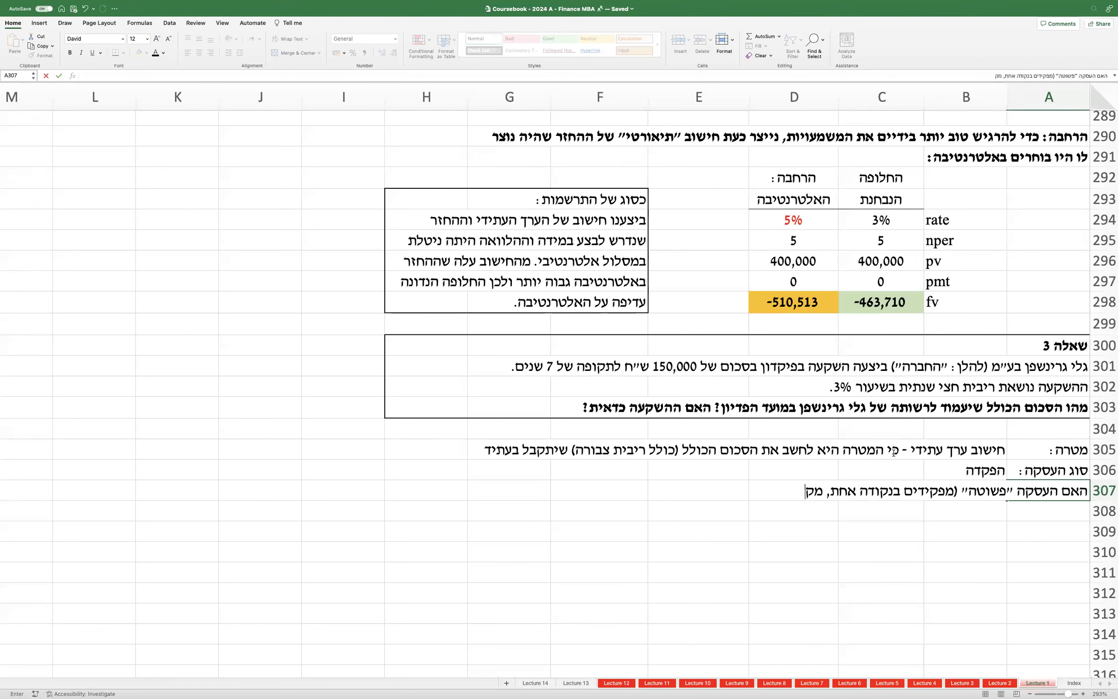
text(בלים בנקודה אחת))
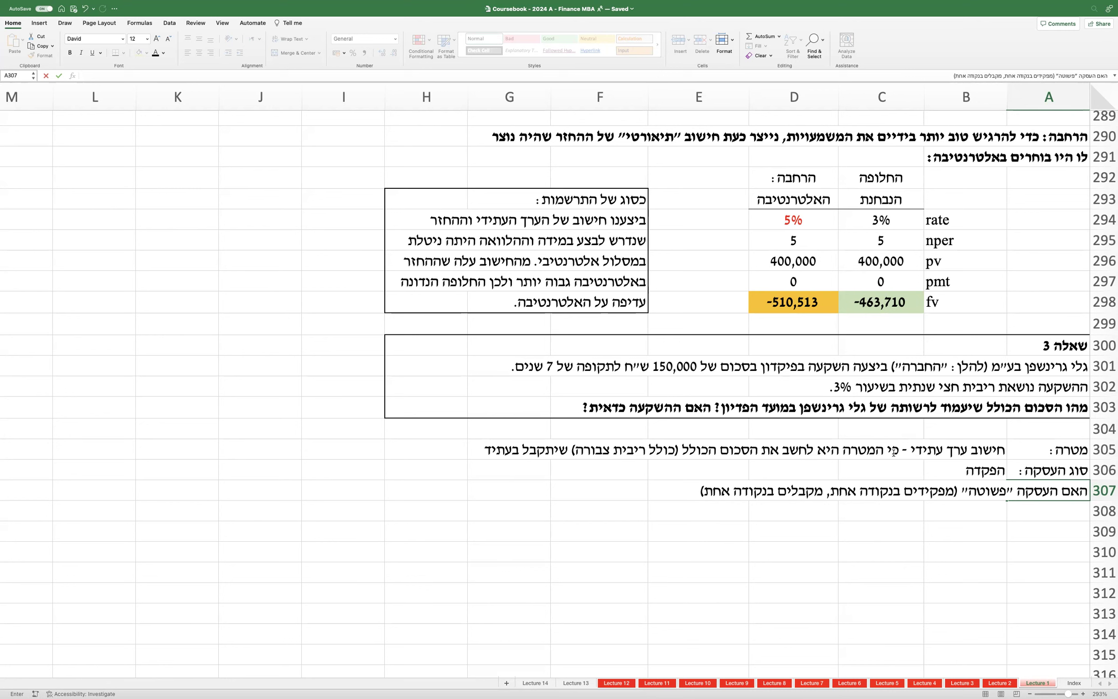
click(704, 489)
text(ואין תשלומים )
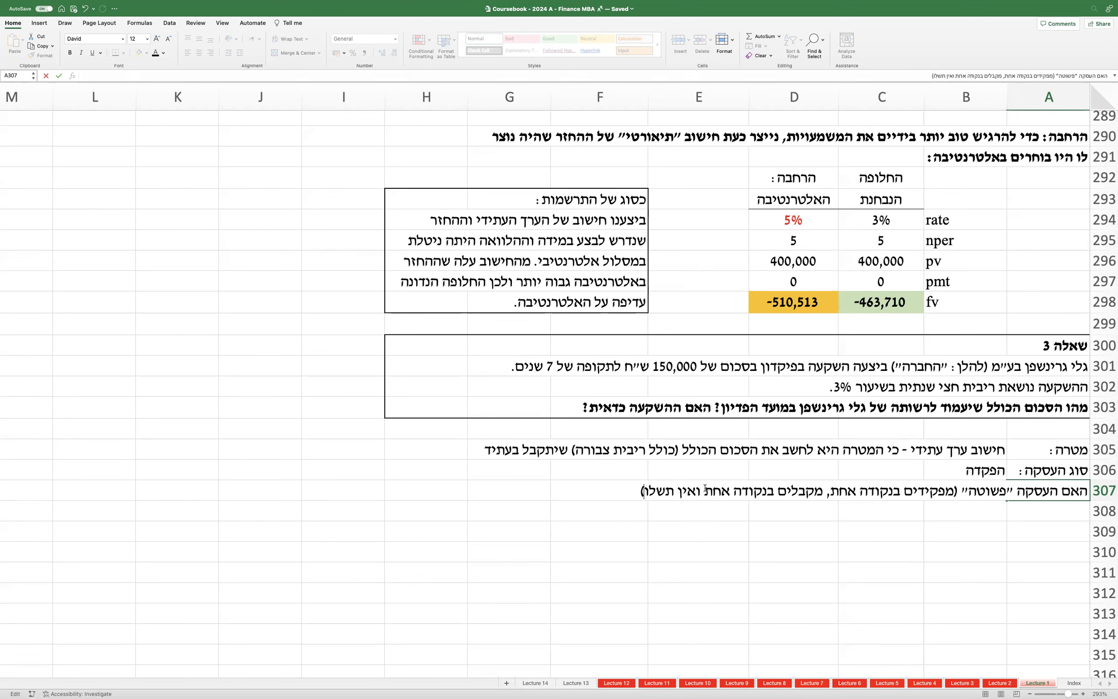
text("בדרך") : כן)
key(Return)
Step: Insert five blank rows at row 308, above the heading of the last topic
scroll(709, 537, down, 1)
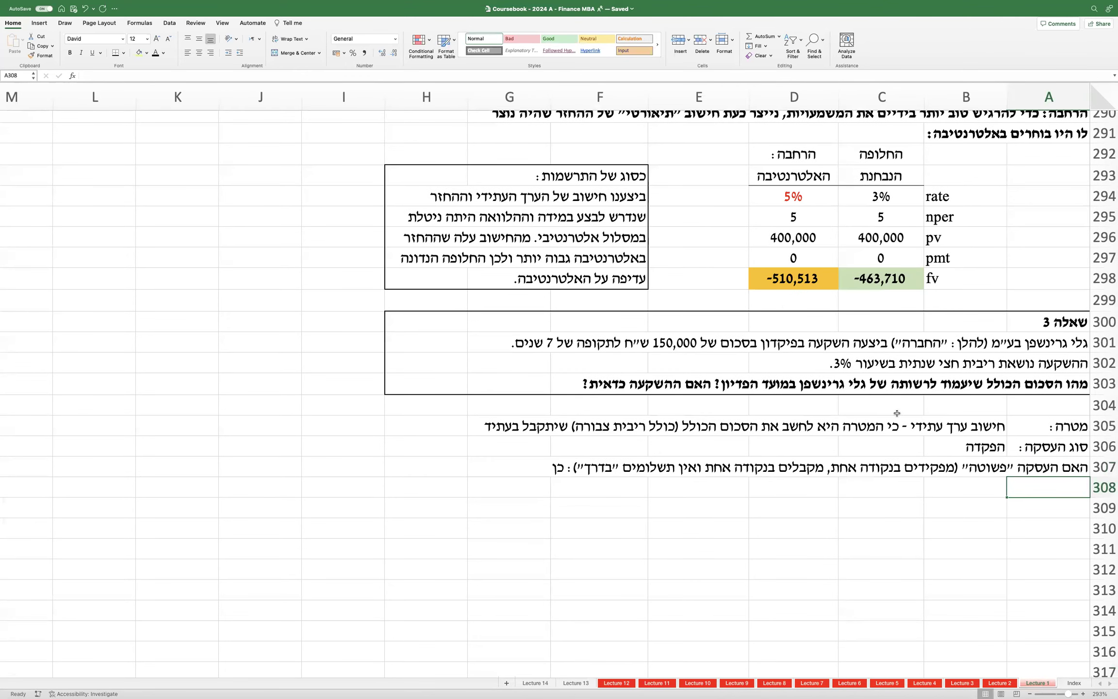
scroll(937, 460, down, 2)
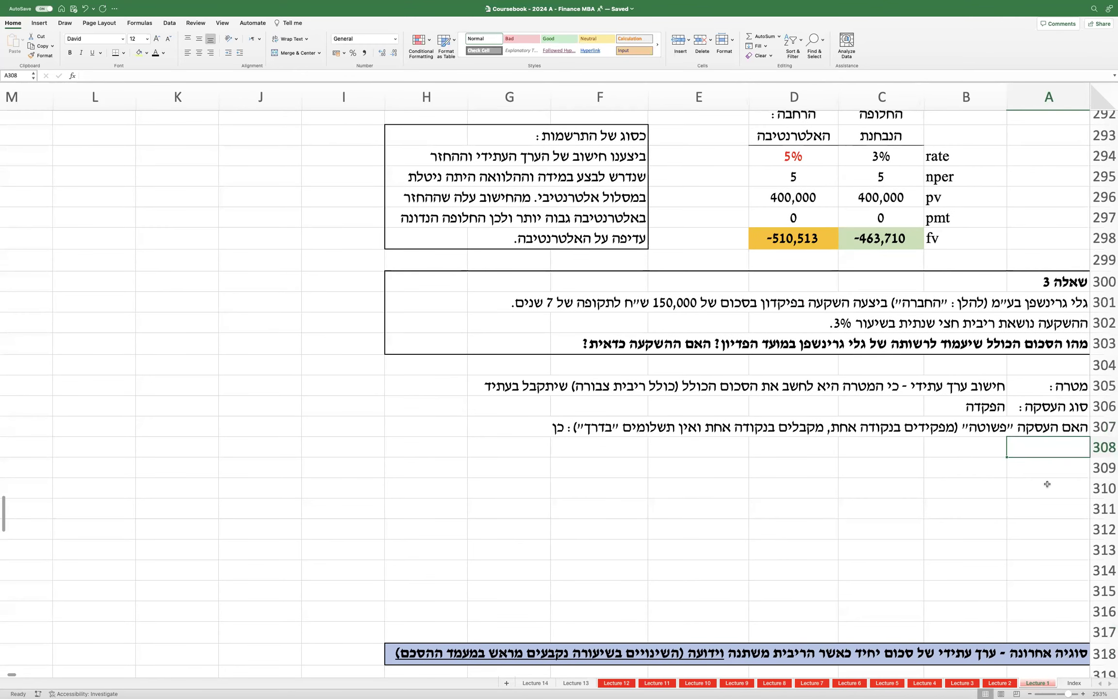
drag(1103, 446, 1103, 524)
right_click(1102, 524)
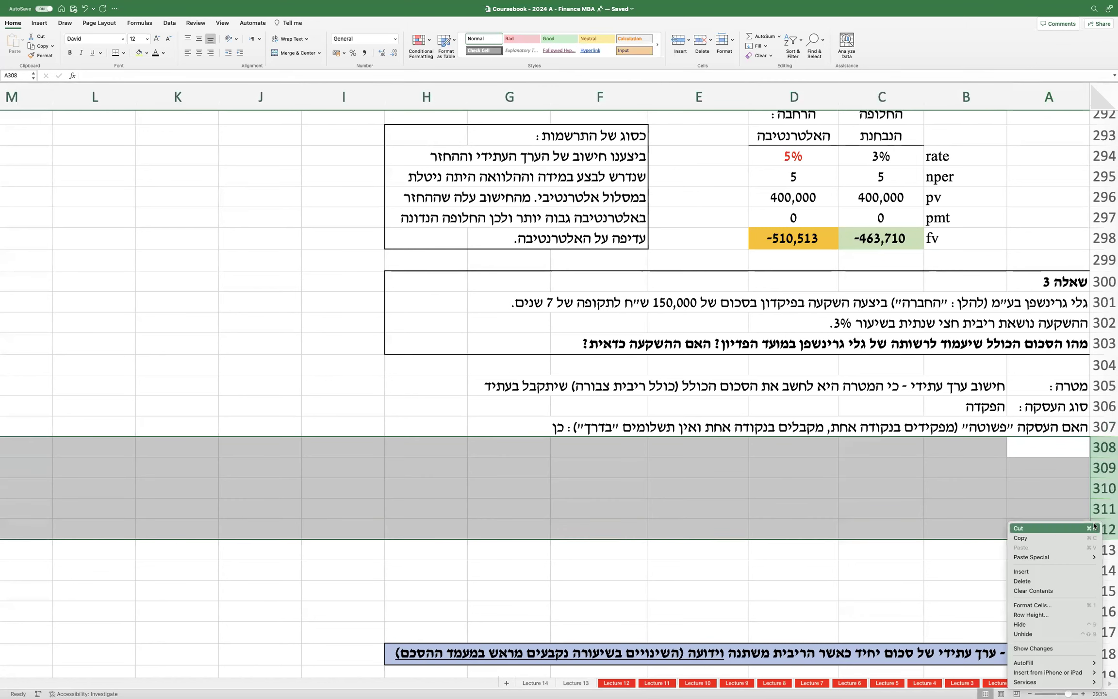
click(1057, 573)
Step: Enter the heading "נעבור ליישום:" in A309
click(1036, 463)
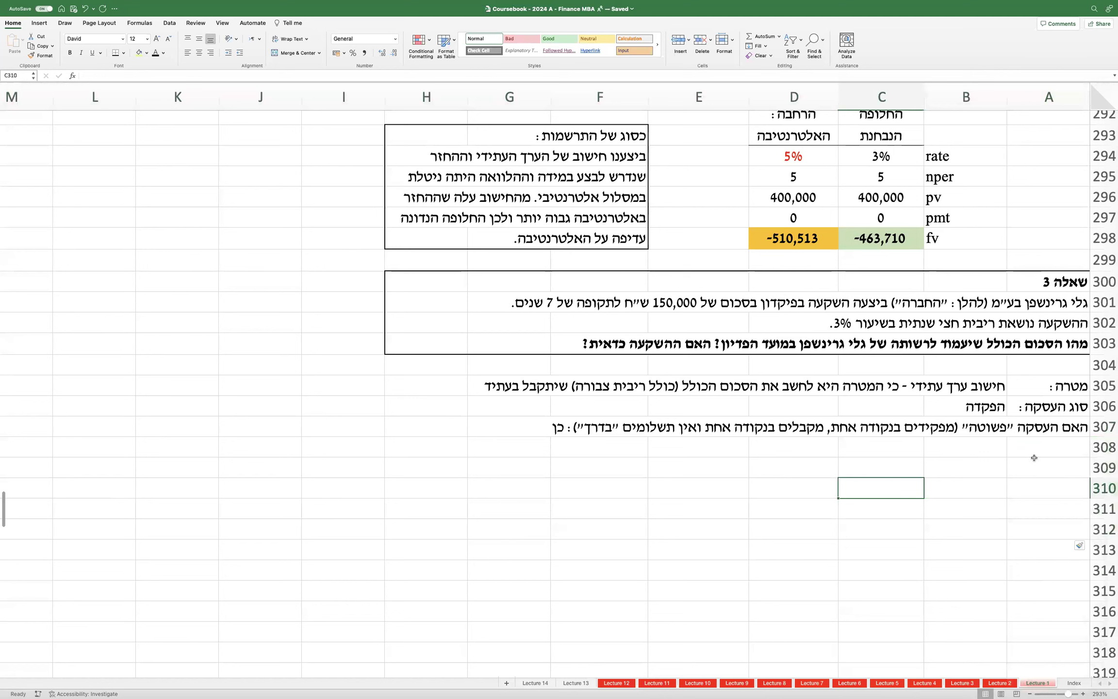
text(נעבור ל)
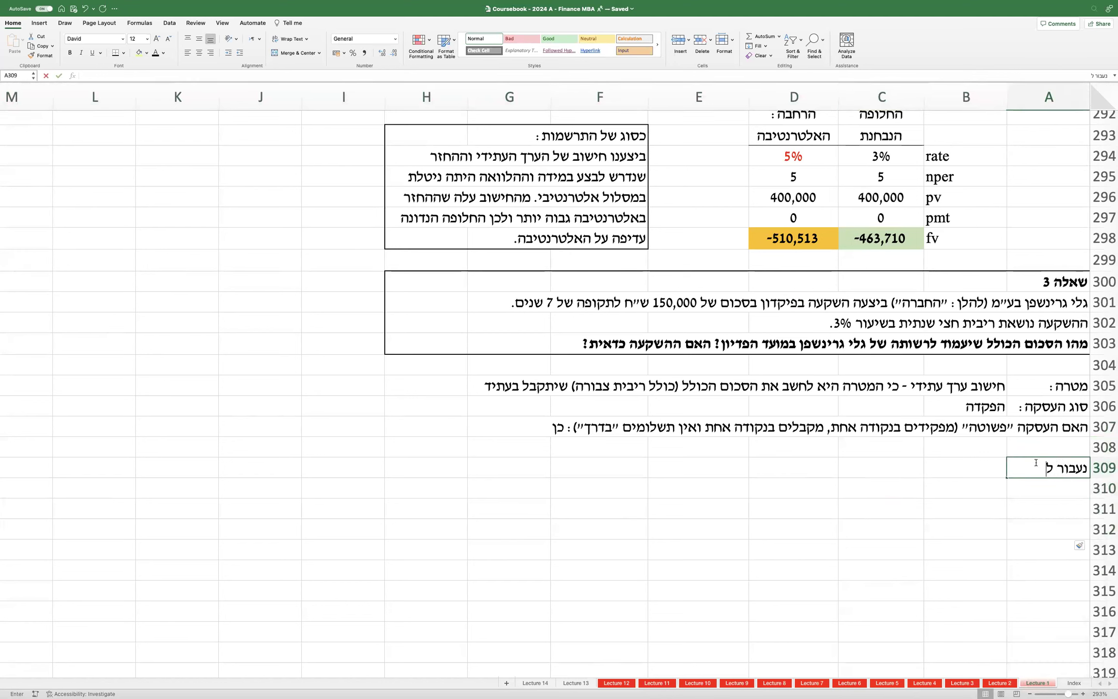
text(יישום :)
Step: List the FV parameter labels rate, nper, pmt, pv and fv down E309:E313
key(Tab)
key(Tab)
key(Tab)
key(Tab)
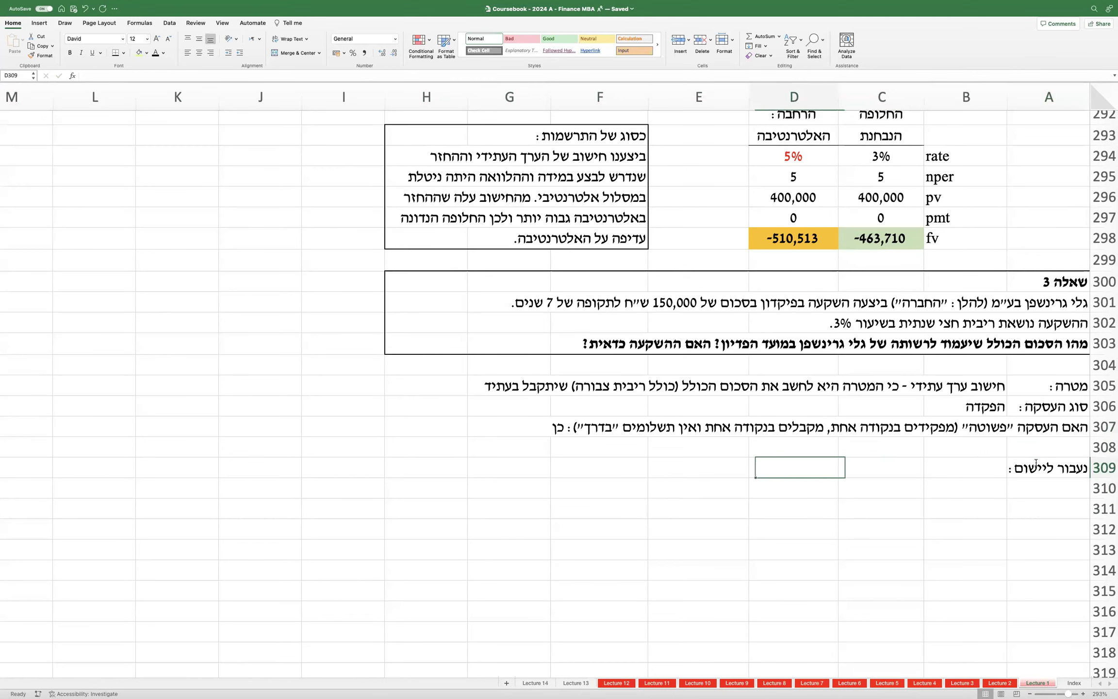
text(rate)
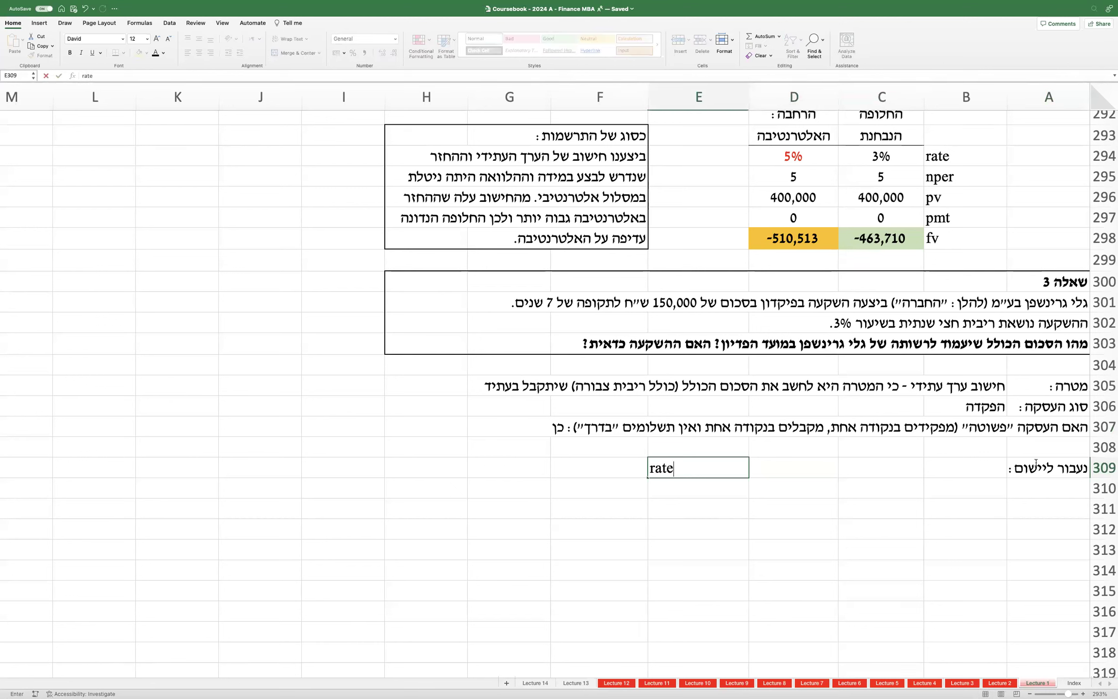
key(Return)
text(nper)
key(Return)
text(pmt)
key(Return)
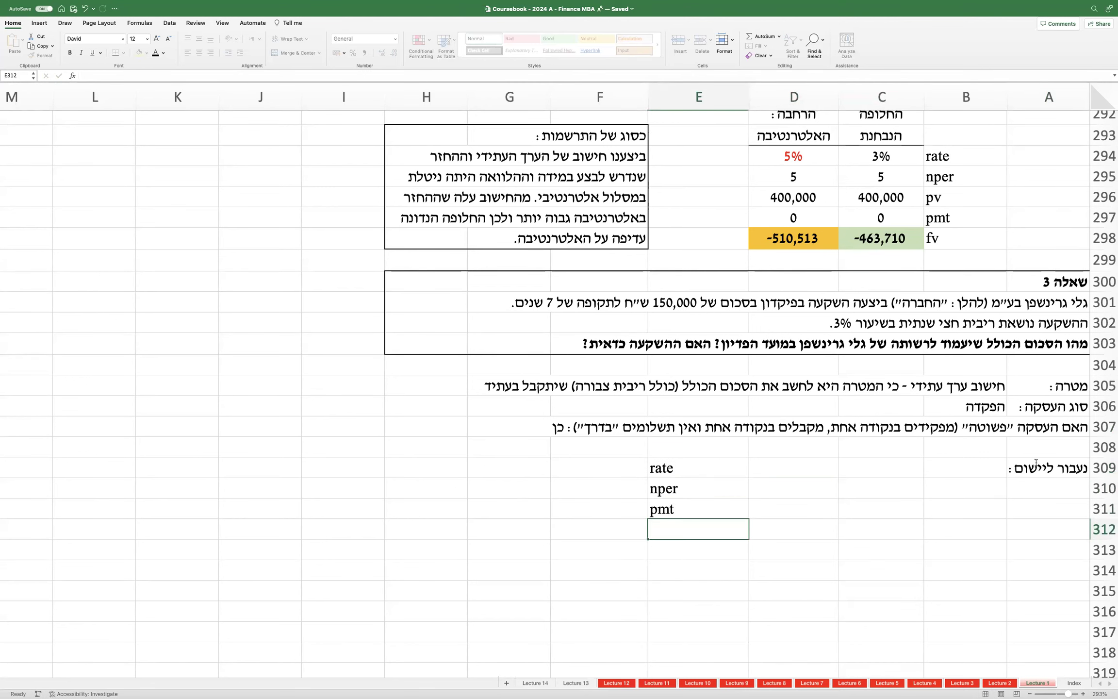
text(pv)
key(Return)
text(fv)
key(Return)
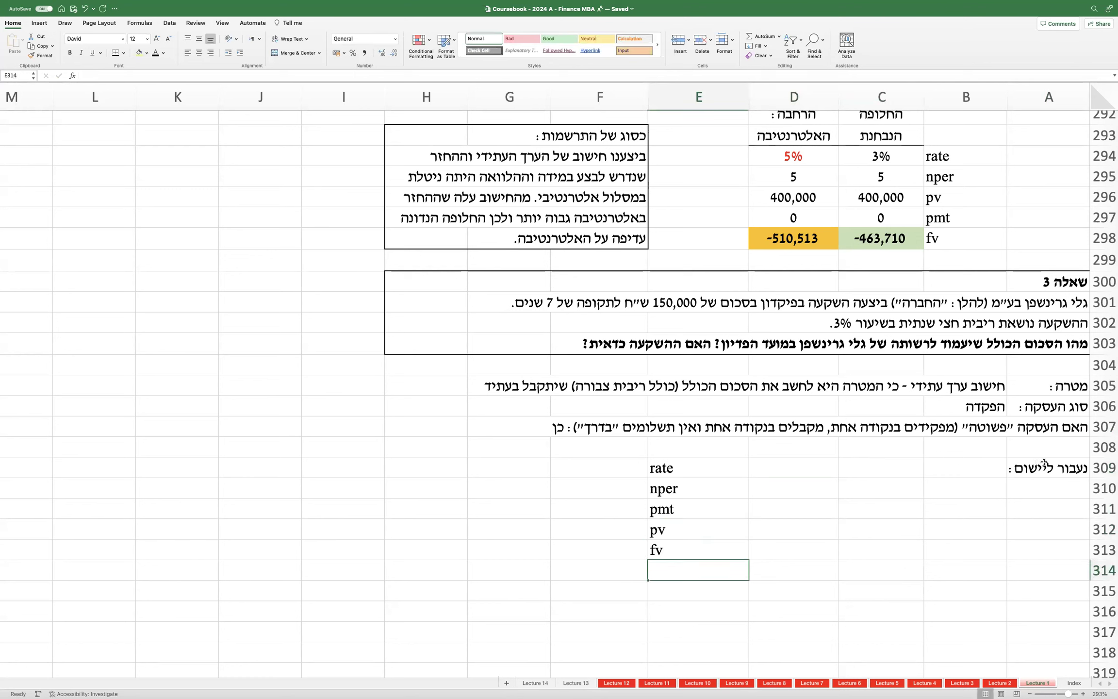
Step: Center the parameter labels rate through fv in E309:E313
click(772, 469)
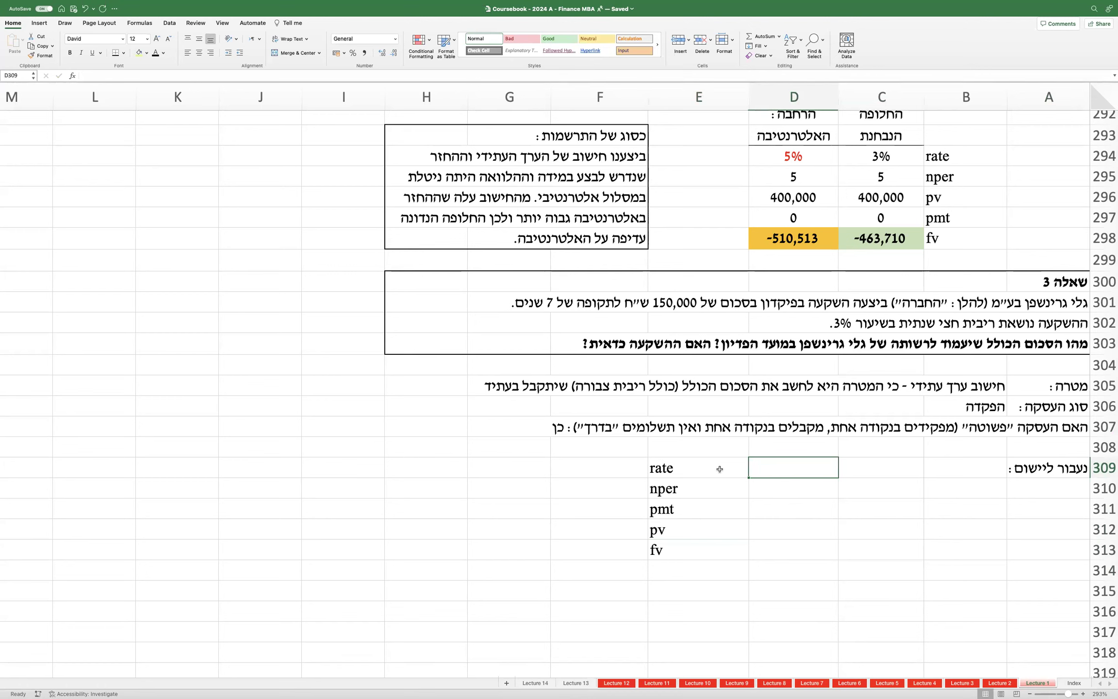
drag(665, 465, 674, 550)
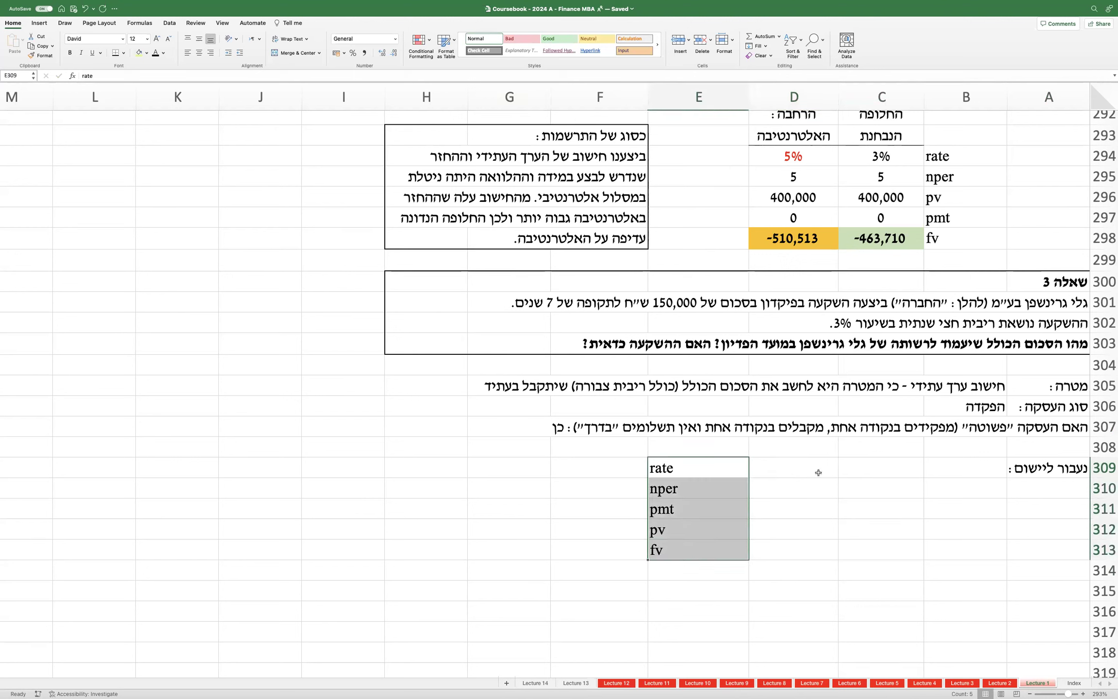
click(788, 467)
drag(723, 461, 717, 541)
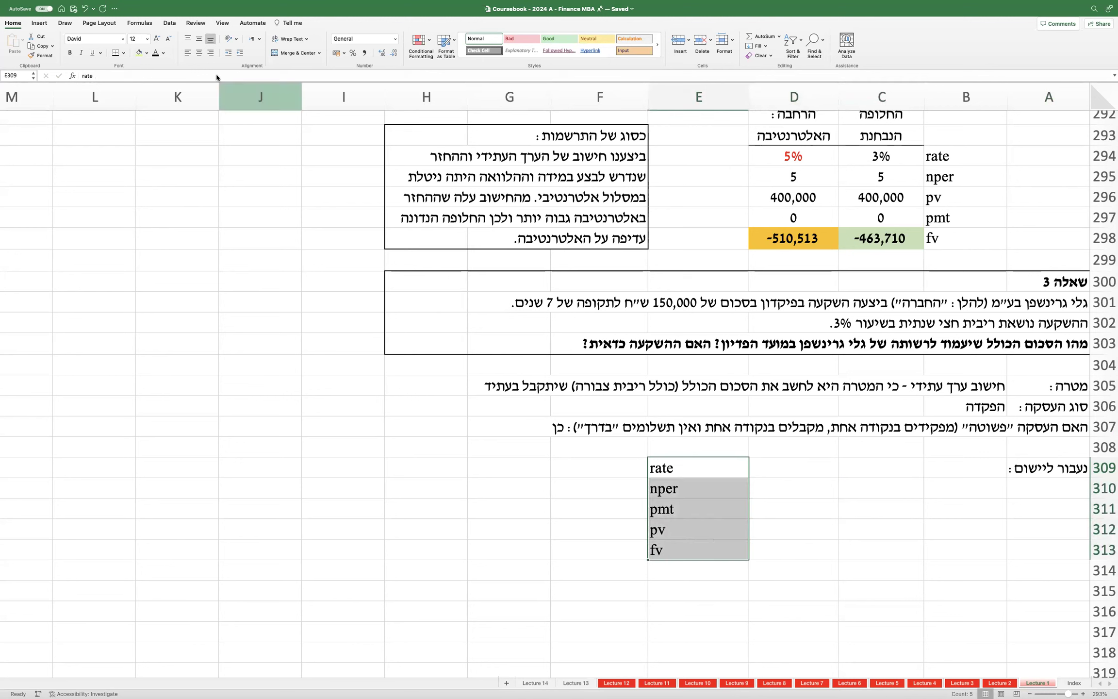
click(199, 53)
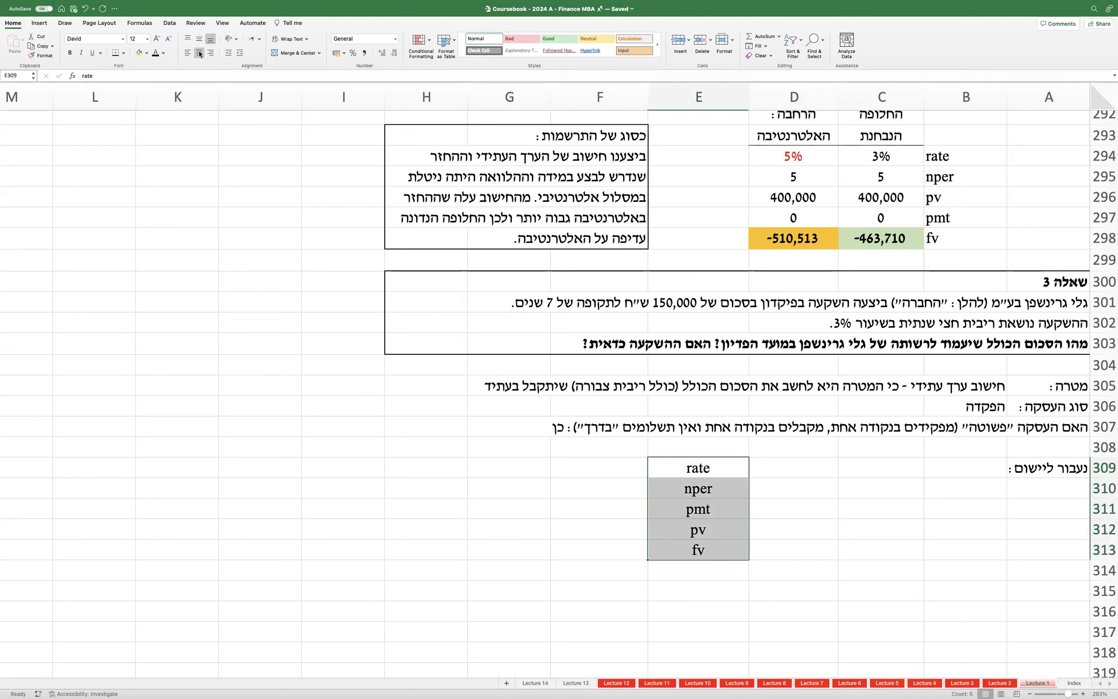
Step: Enter 3% as the rate in D309 and center it in the cell
click(784, 463)
text(3%)
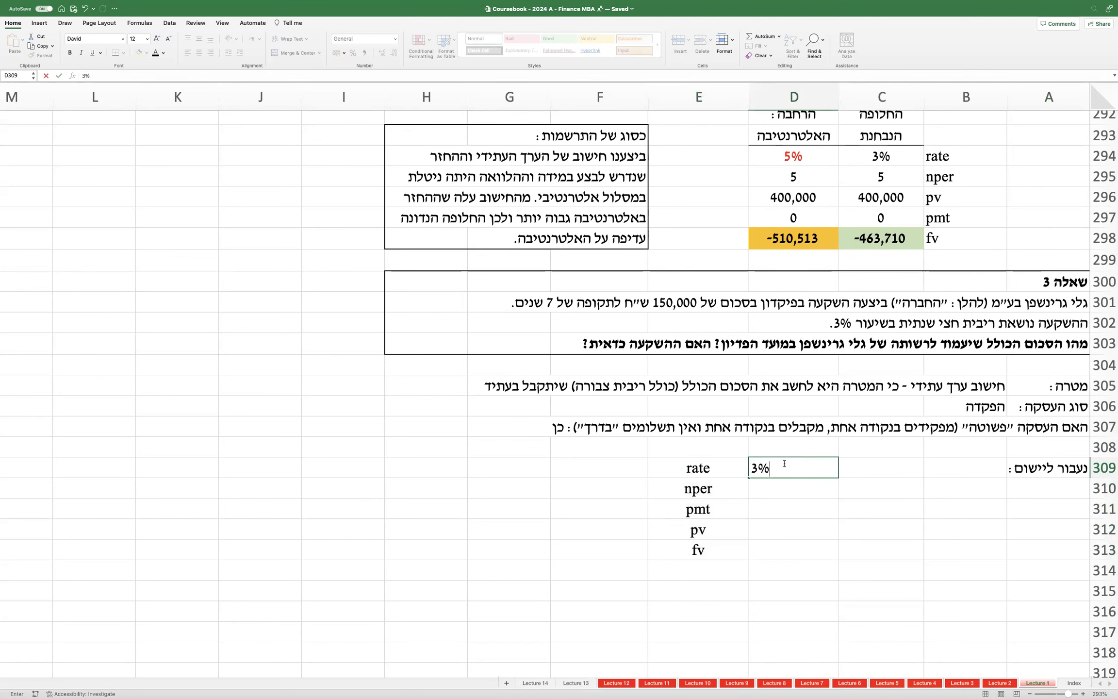
key(Return)
click(785, 465)
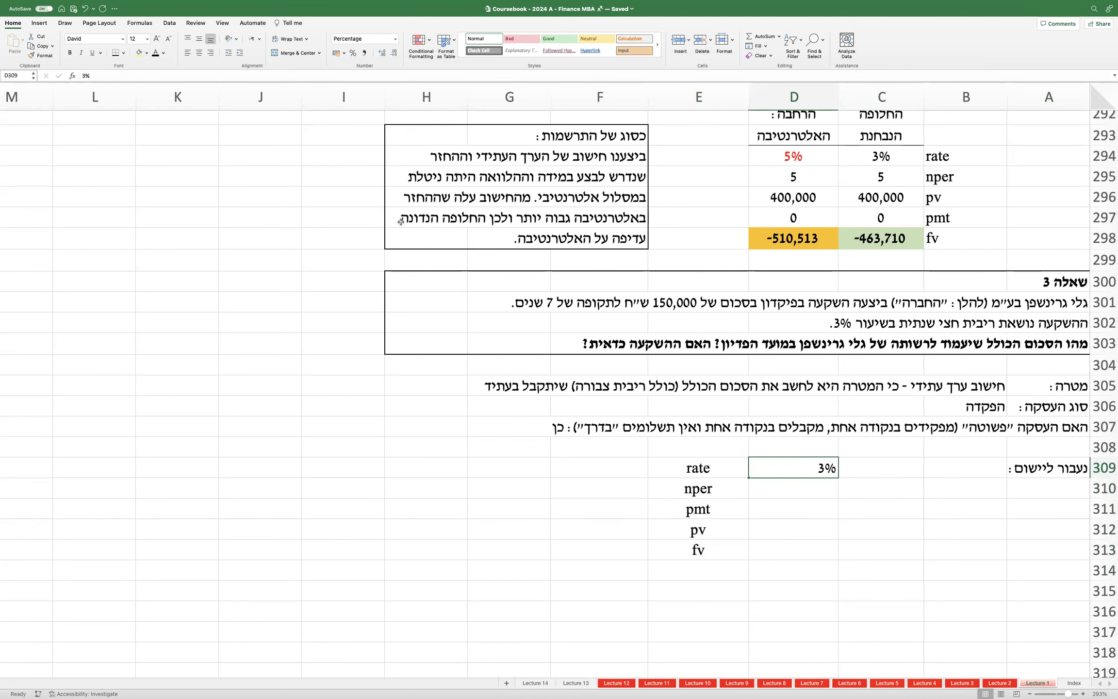
click(199, 53)
Step: Write the rate note in F309: "כשמדובר בערך עתידי של סכום יחיד, ה - rate הוא הריבית הנתונה"
click(613, 472)
text(כ)
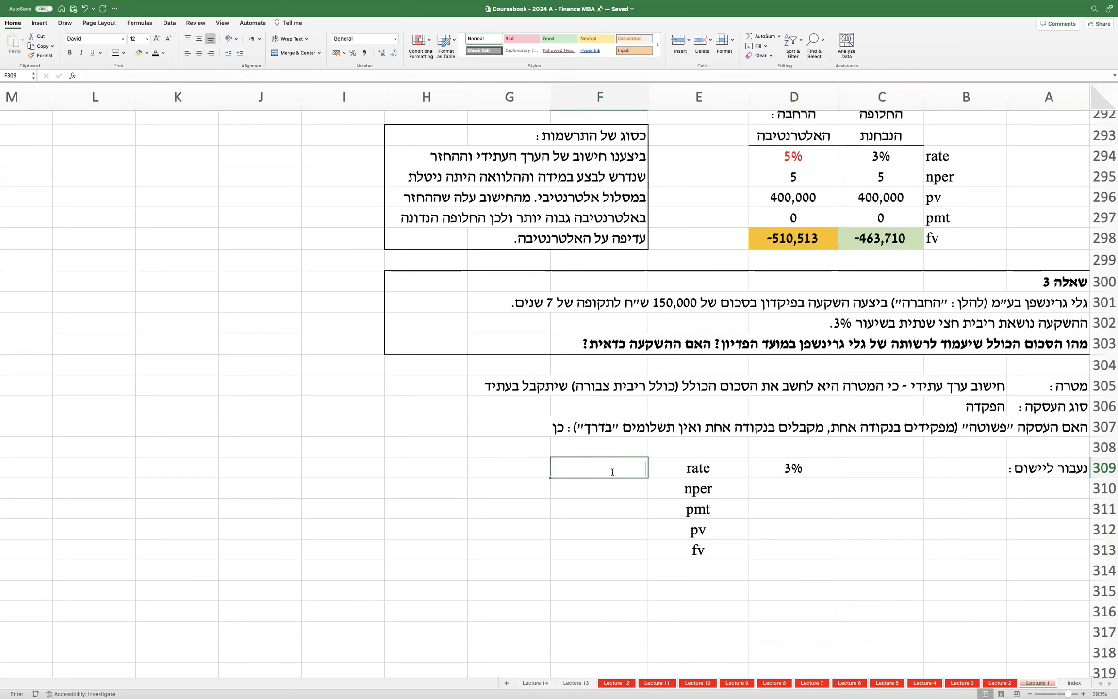
text(שמדוב)
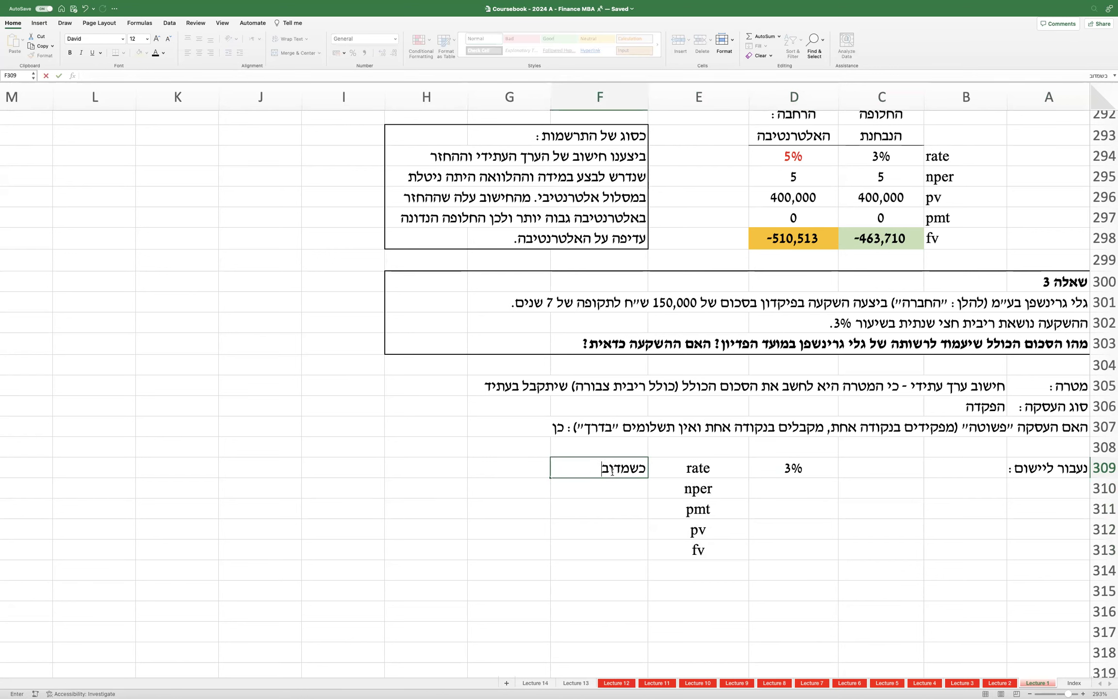
text(ר בערך עתידי)
text(של סכום י)
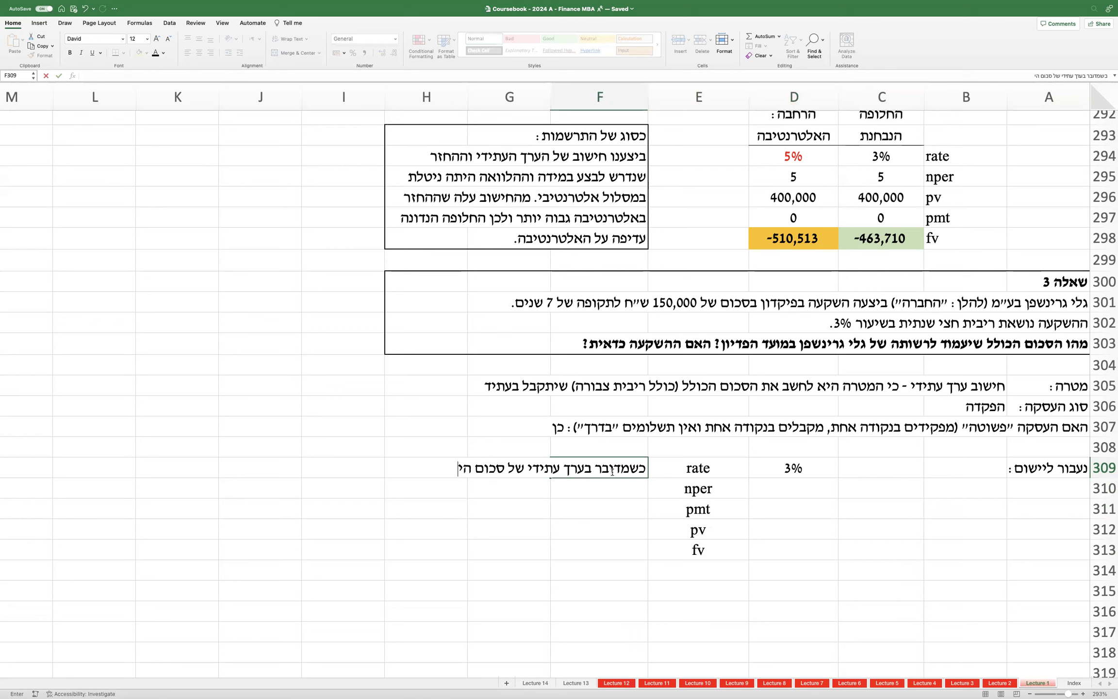
text(חיד, ה - rate הוא הריבית הנתונה)
key(Return)
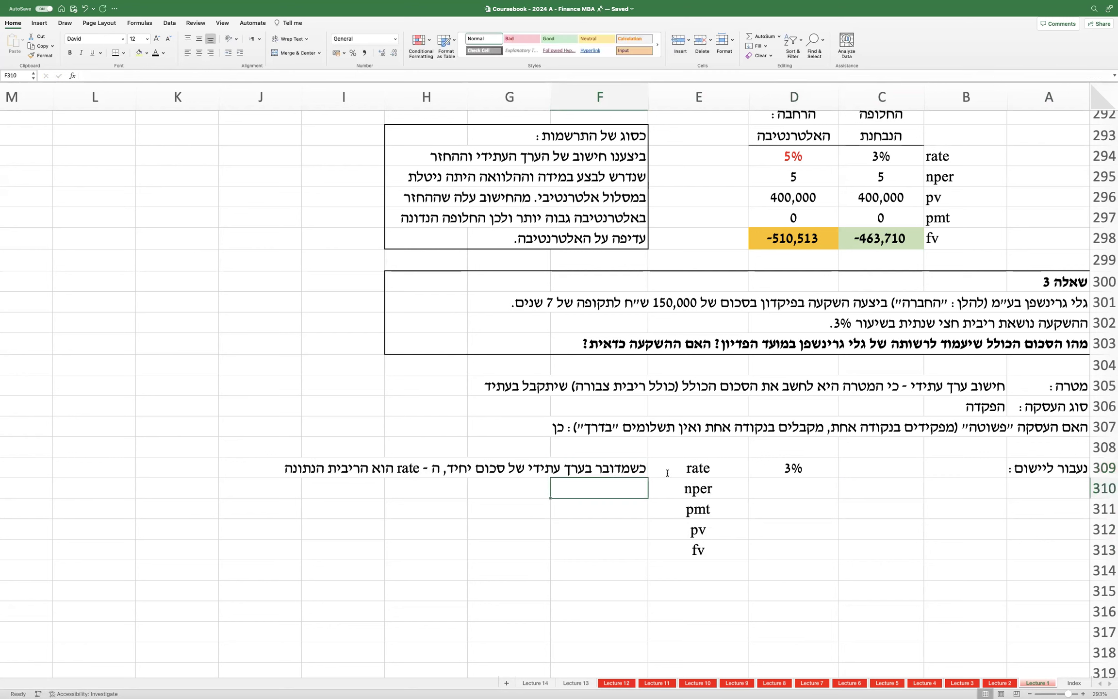
Step: Append ": כאן - לחצי שנה" to the end of the rate note in F309
click(776, 486)
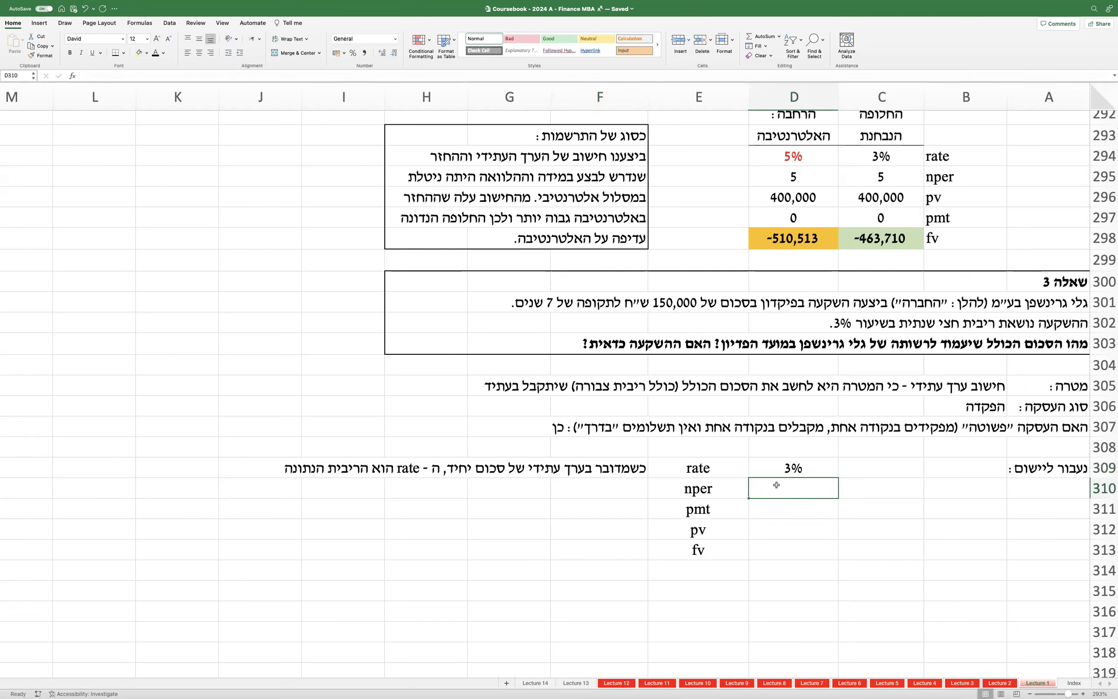
double_click(638, 466)
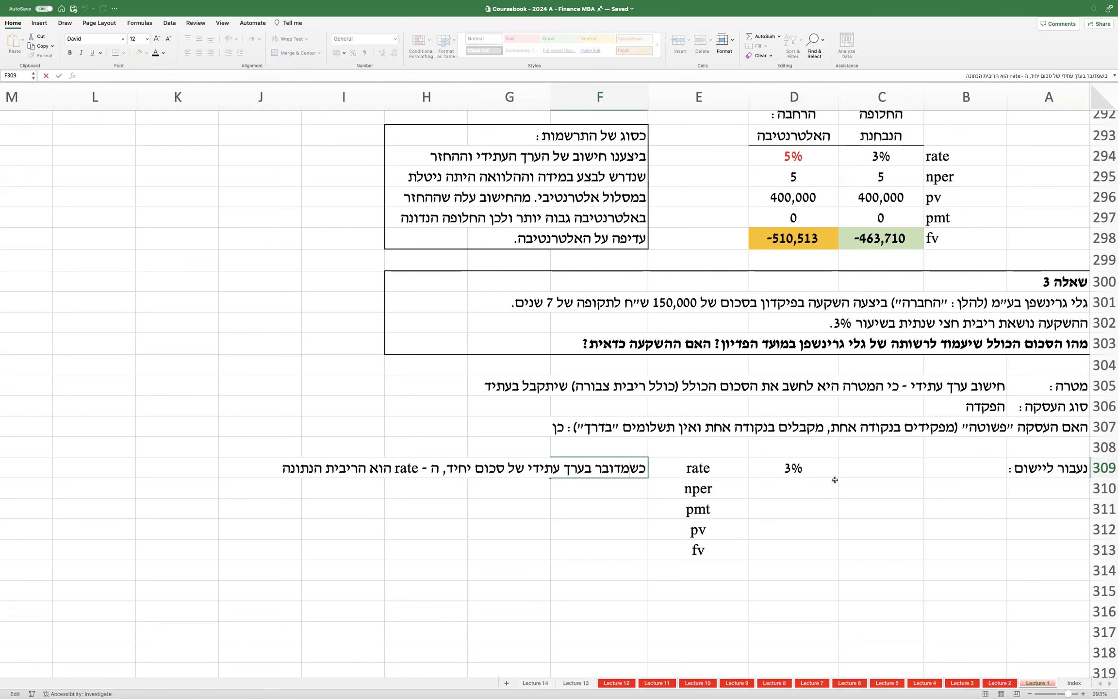
click(279, 469)
text(: כאן - לחצי שנה)
key(Return)
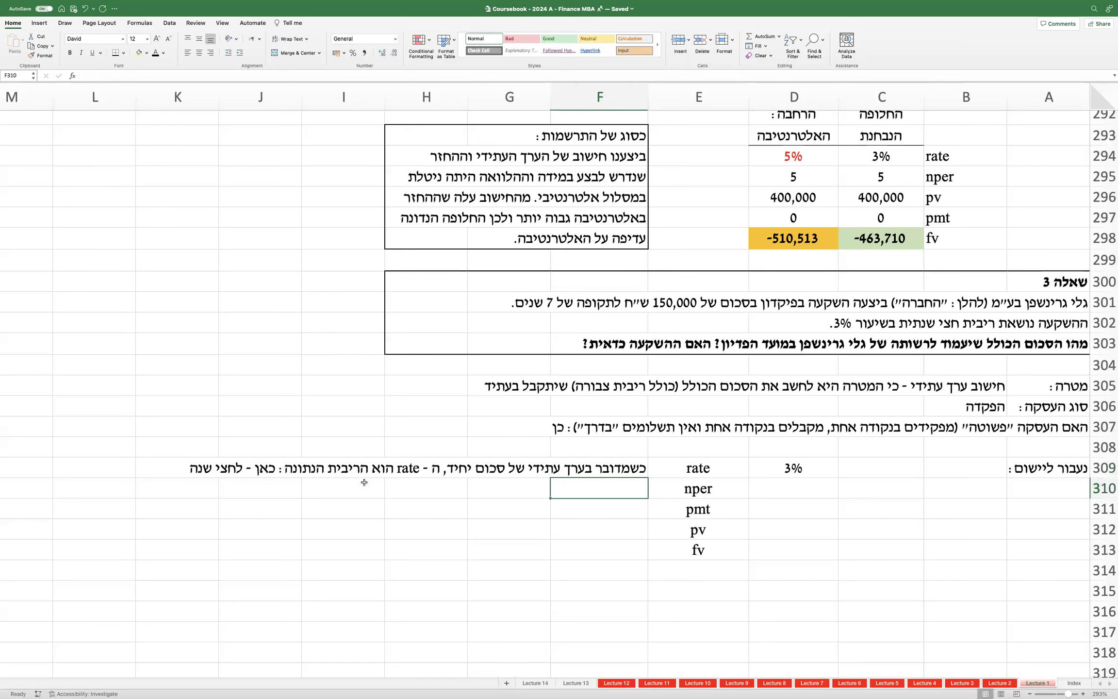
Step: Write in F310 "מספר תקופות הריבית (מספר חצאי השנים) בתקופת העסקה (7 שנים)" and enter the centered nper formula =7*2 in D310
text(מספר תקופות הריבית (מספר חצאי השנים) בתקופת העסקה (7 שנים))
key(Return)
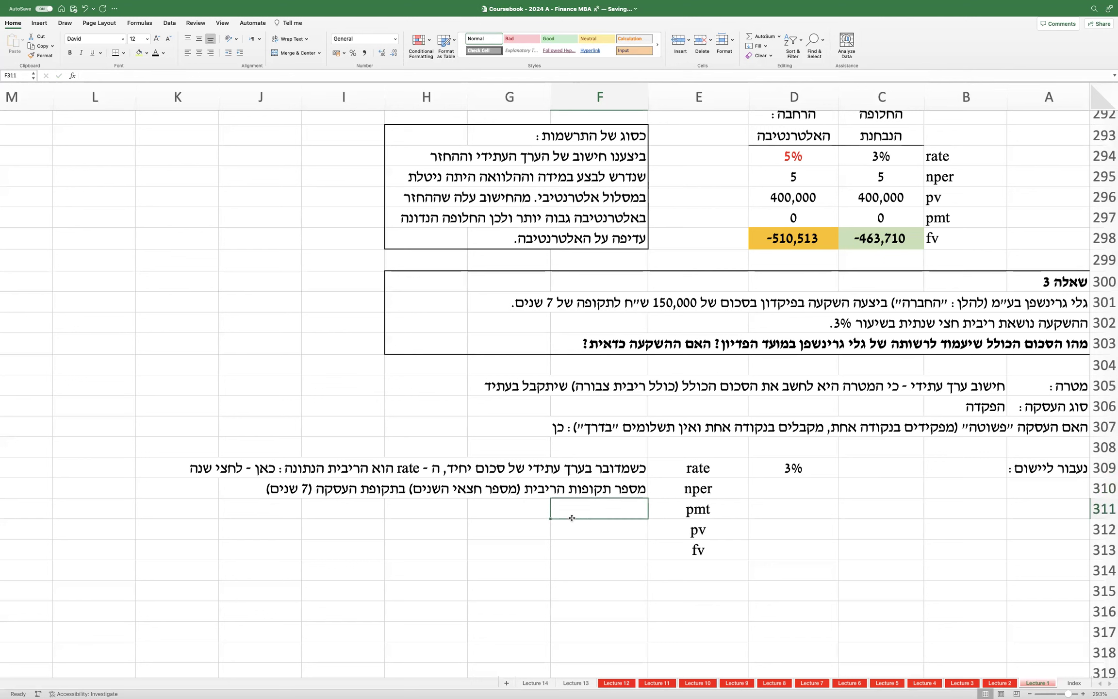
click(786, 487)
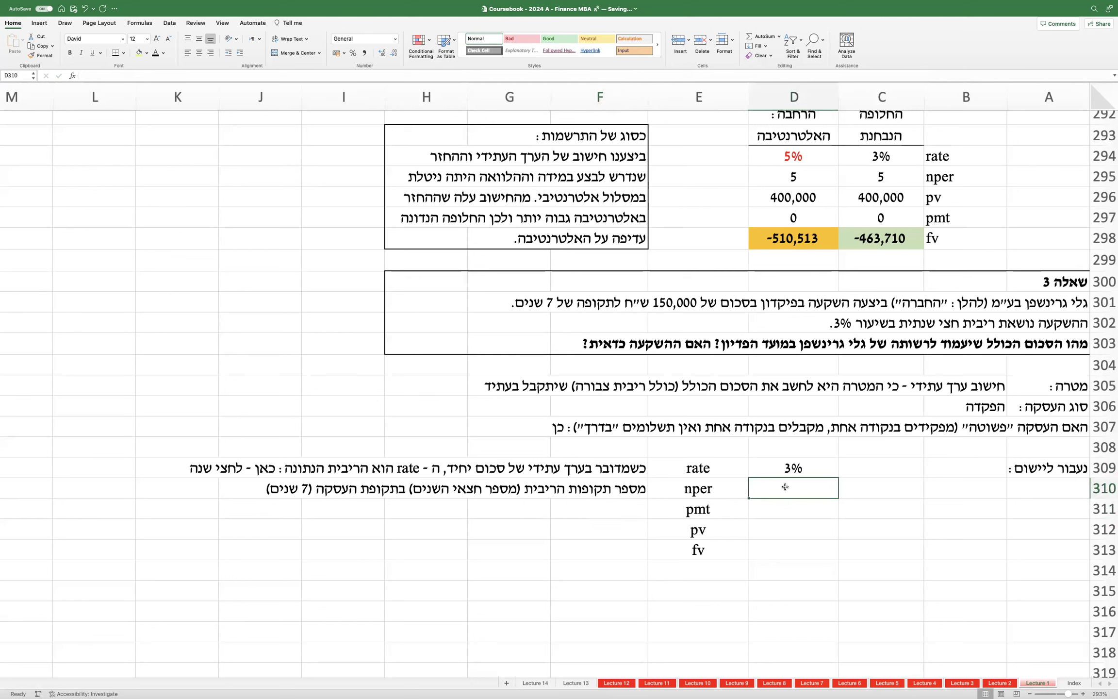
text(=7)*)
key(BackSpace)
text(*2)
key(Return)
click(786, 488)
click(199, 54)
Step: Enter 0 as the pmt value in D311 and center it
click(765, 508)
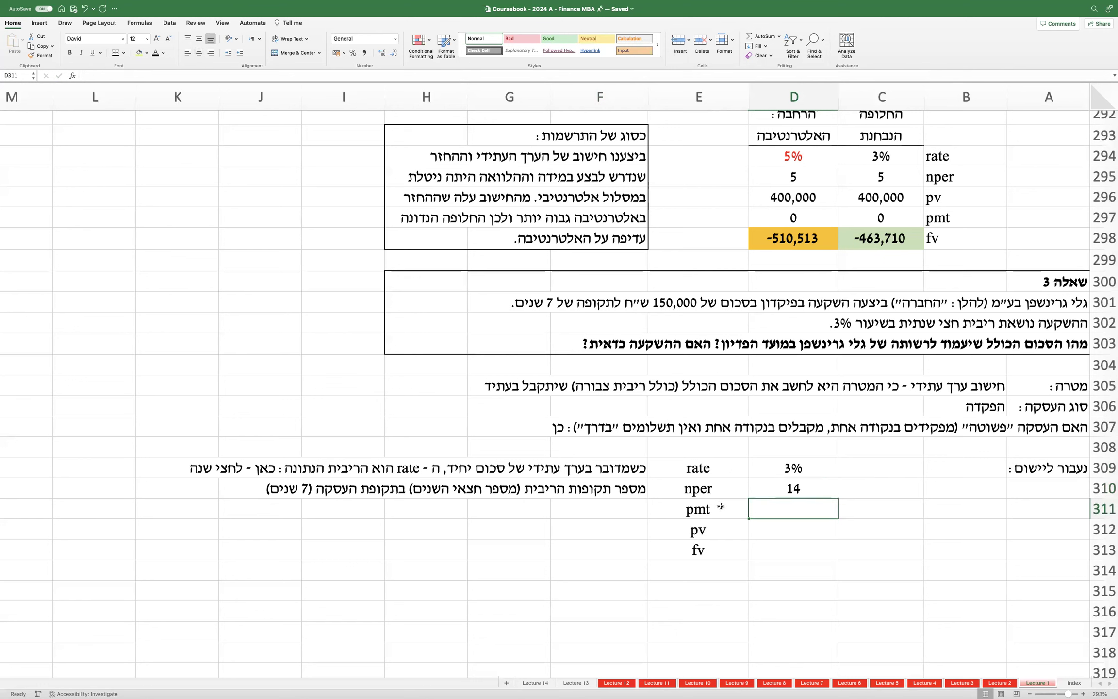
click(616, 506)
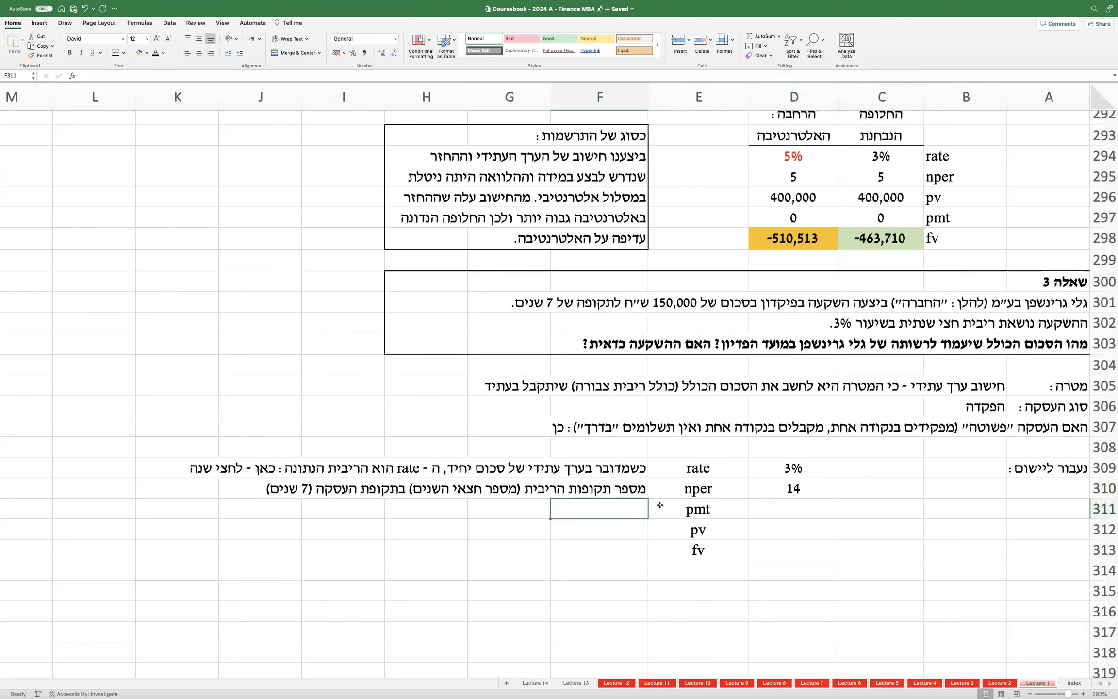
click(787, 504)
text(0)
key(Return)
click(787, 505)
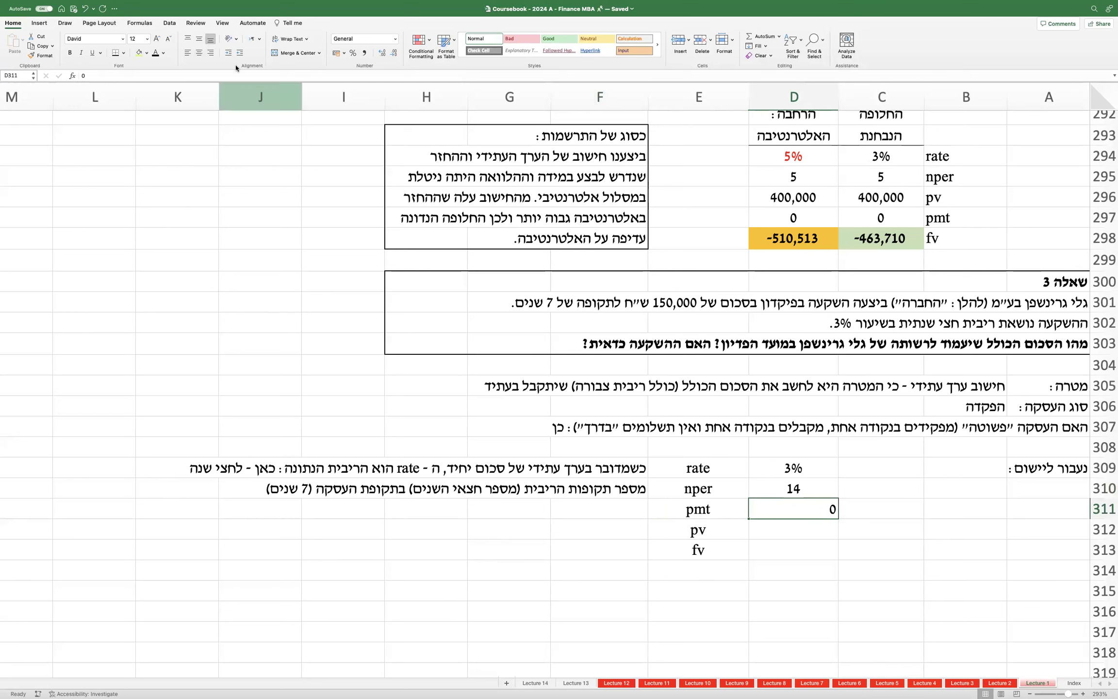
click(199, 53)
click(794, 534)
Step: Write the pv note in F312: "הואיל ומדובר בהפקדה / השקעה ולא בנטילת הלוואה, התזרים שלילי"
click(629, 512)
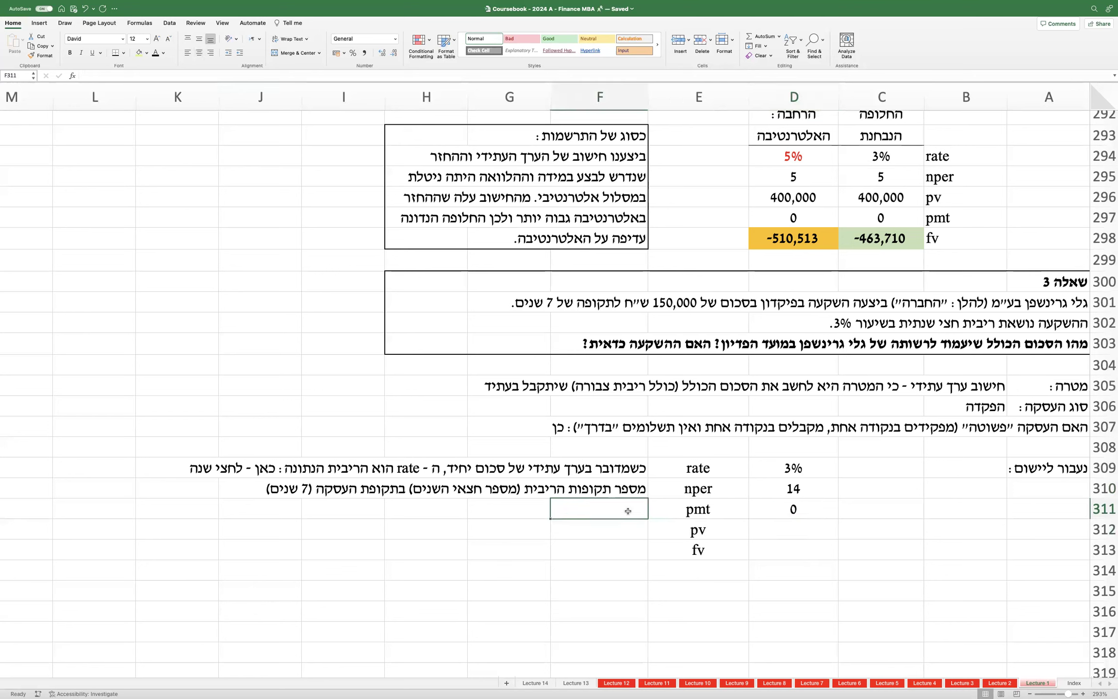
click(626, 524)
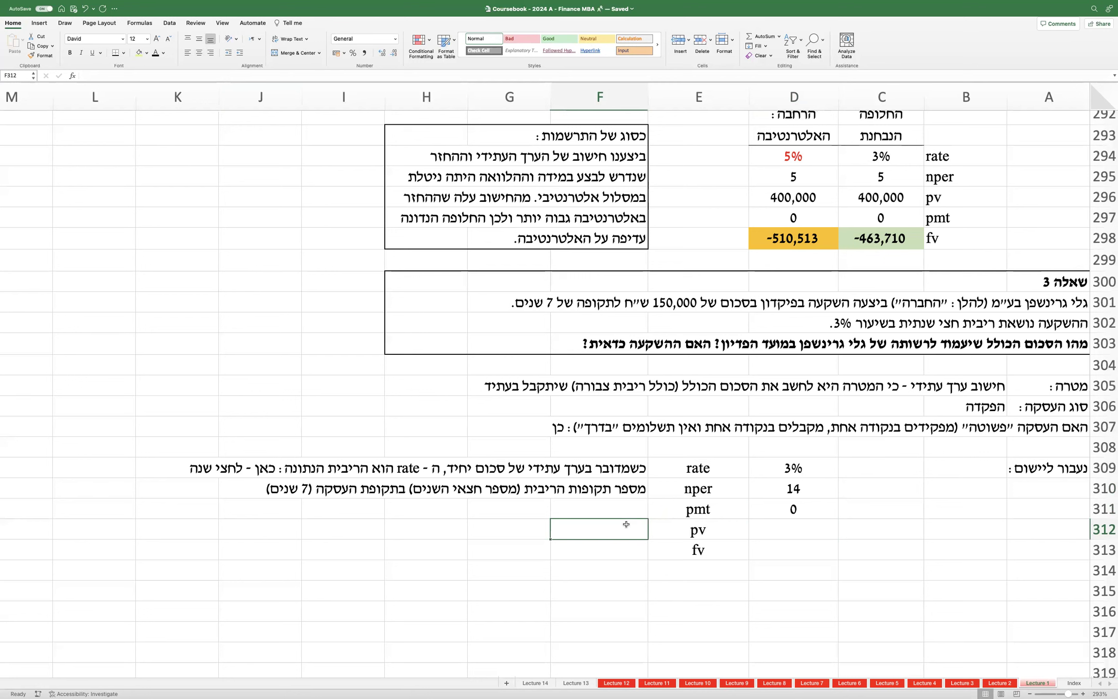
text(הואיל)
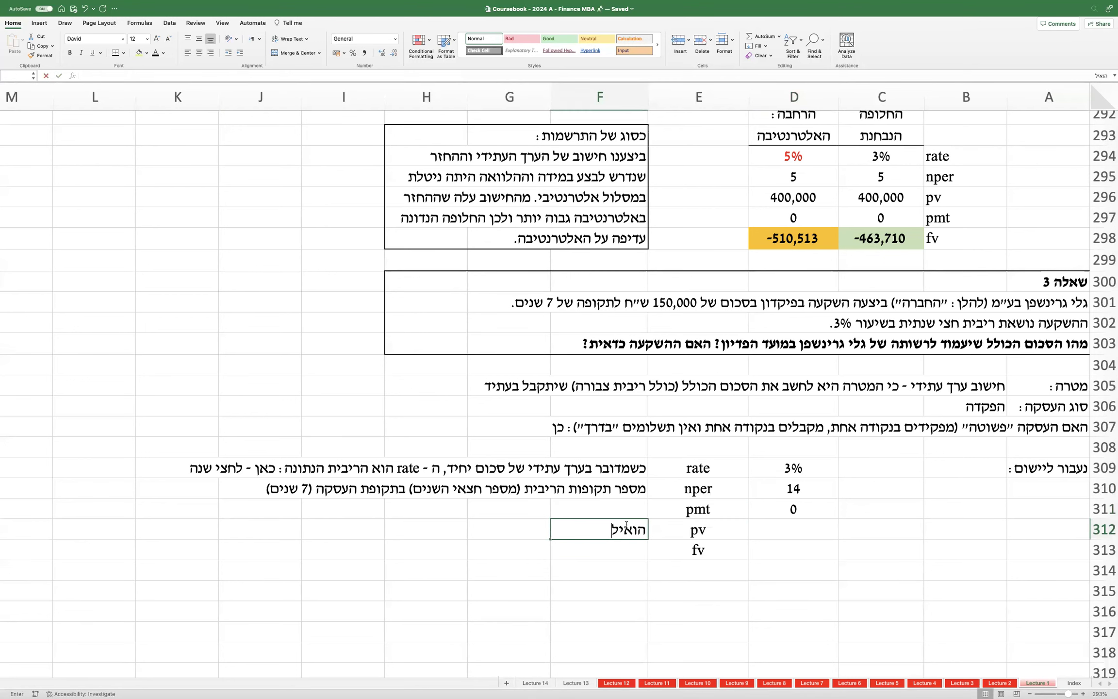
text( ומדובר בהפקדה)
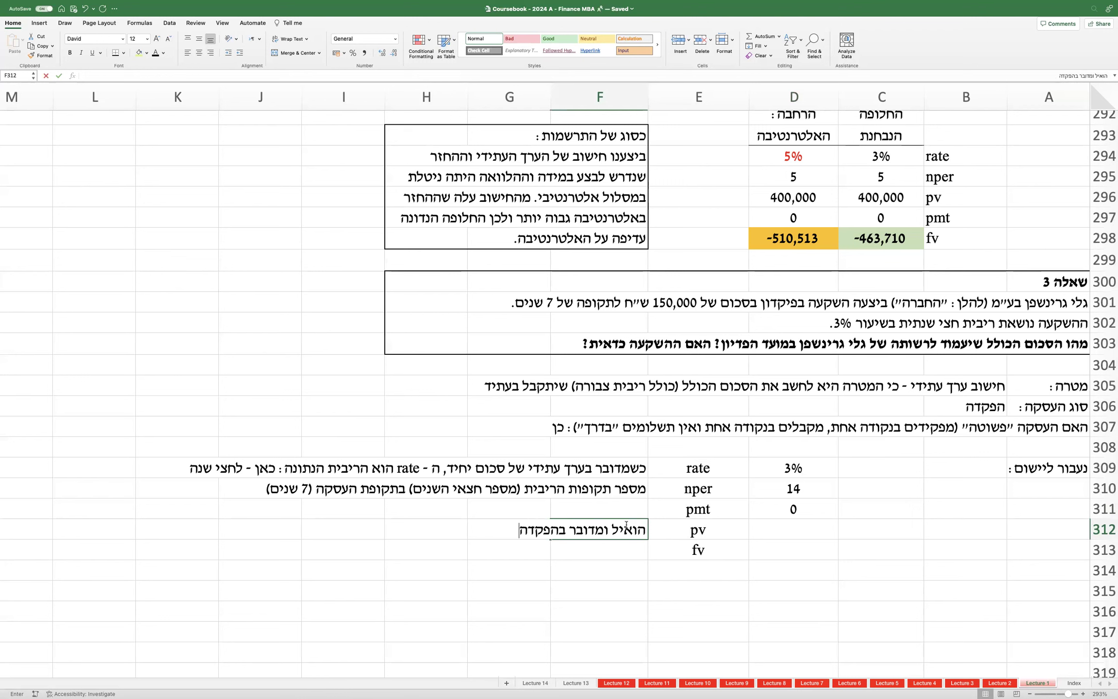
text( / השקעה ולא בנטילת הלוואה)
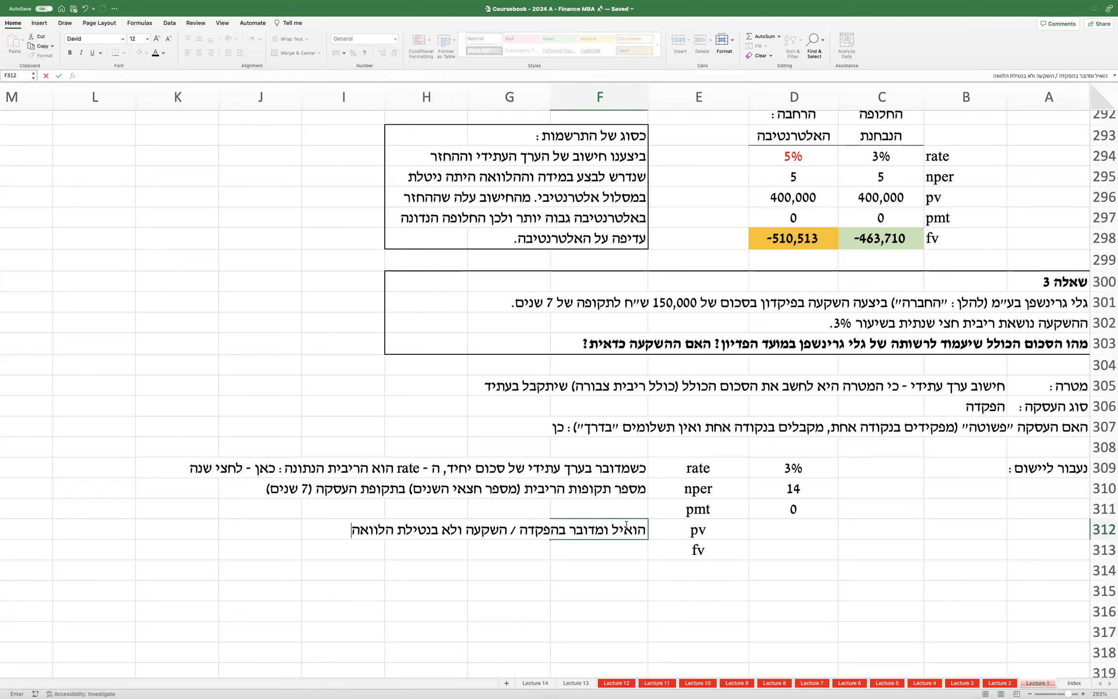
text(, התזרים שלילי)
key(Return)
Step: Enter -150000 as the pv value in D312 and center it
key(Up)
key(Right)
key(Right)
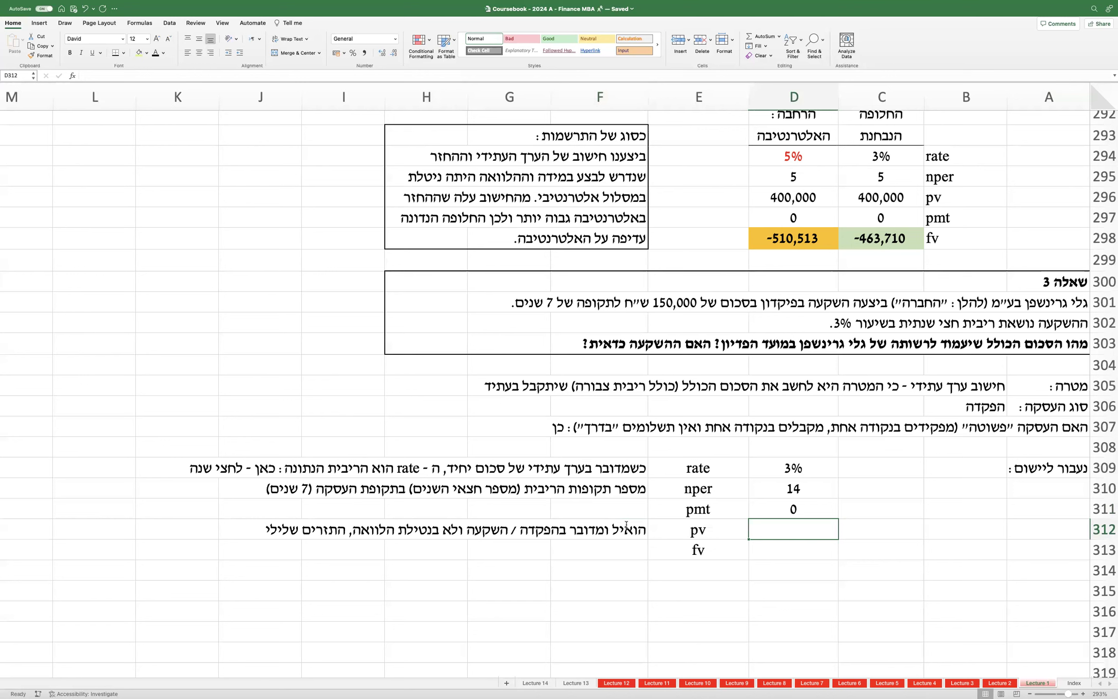
text(-150)
text(000)
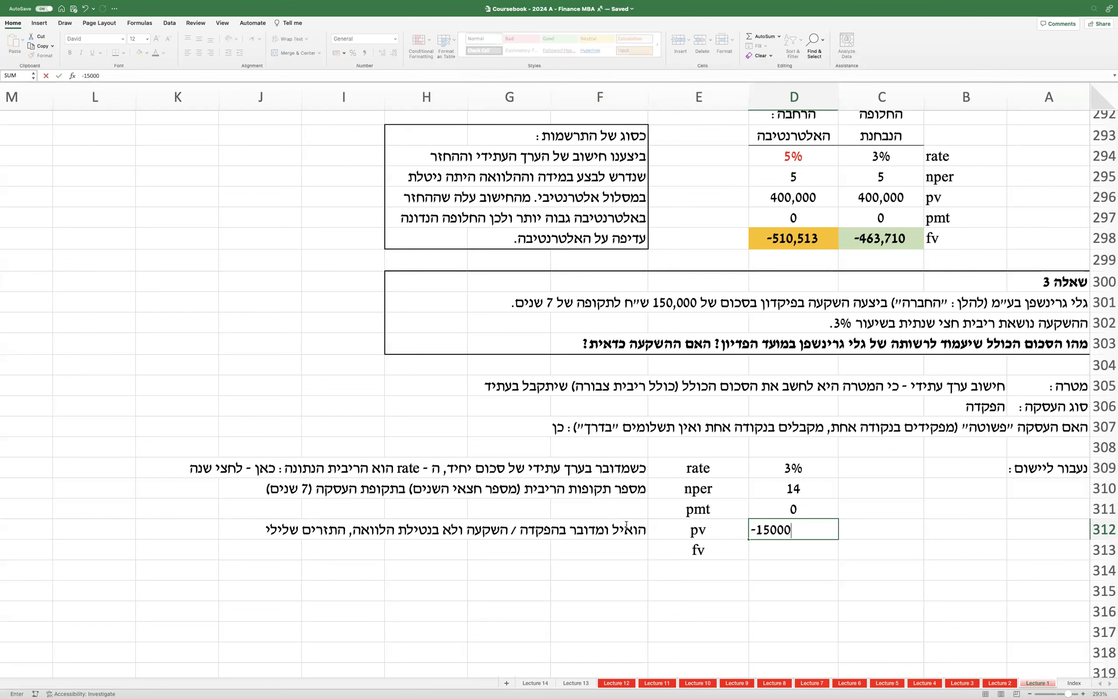
key(Return)
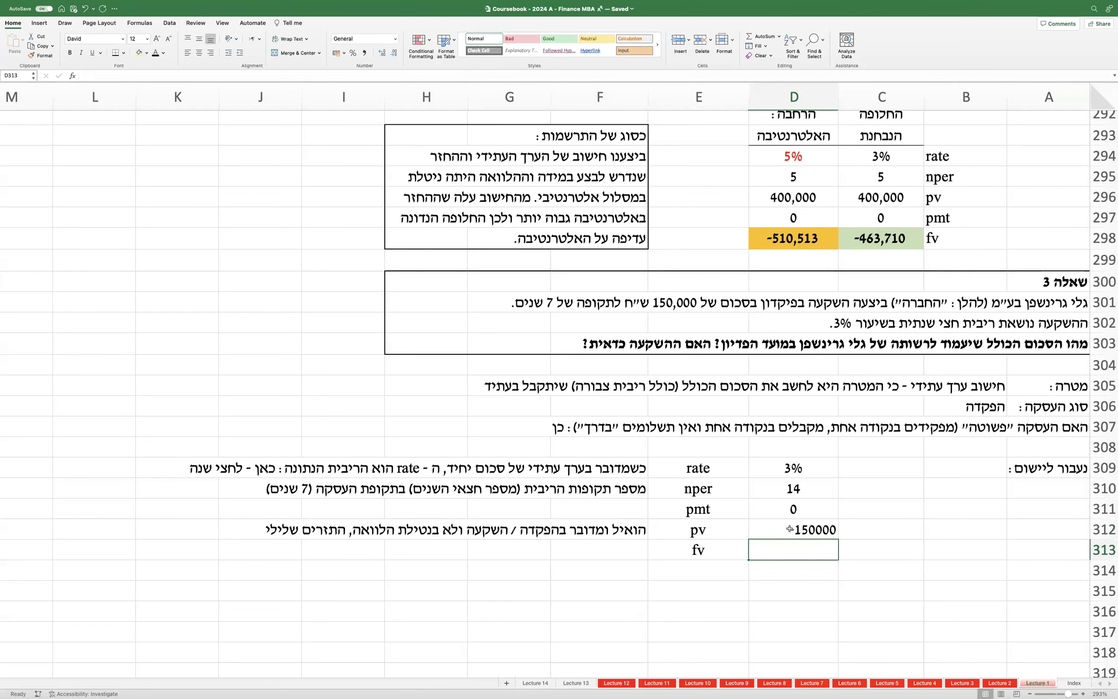
click(787, 532)
click(199, 52)
Step: Calculate the future value in D313 with the formula =FV(D309,D310,D311,D312)
click(800, 559)
text(=f)
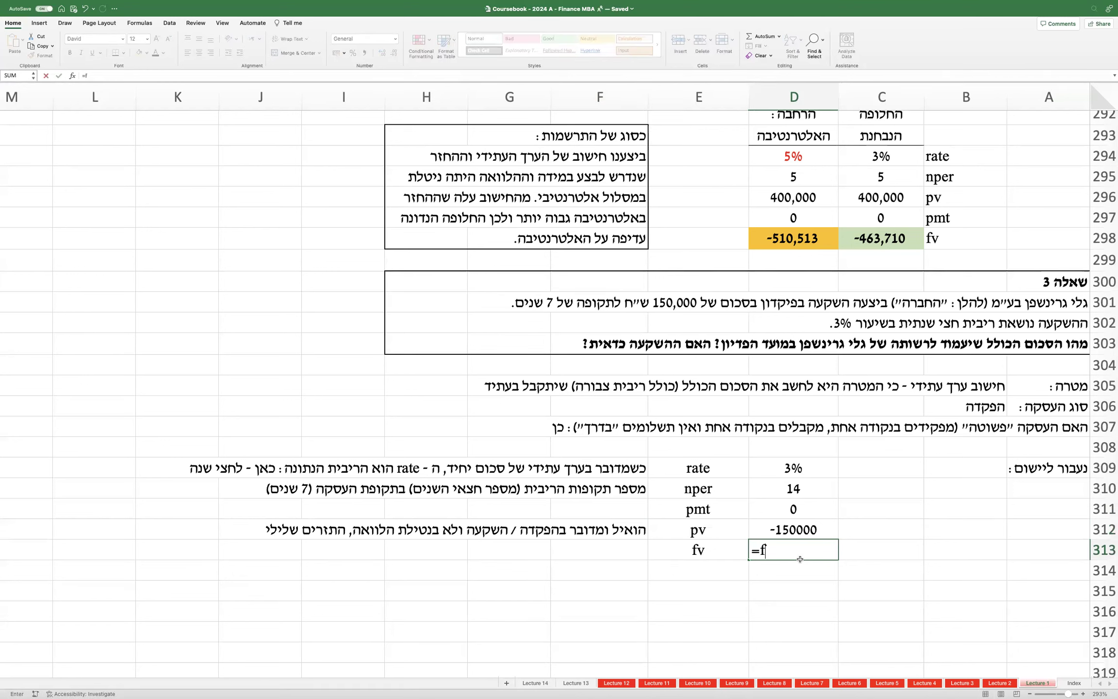
text(v()
click(810, 469)
text(,)
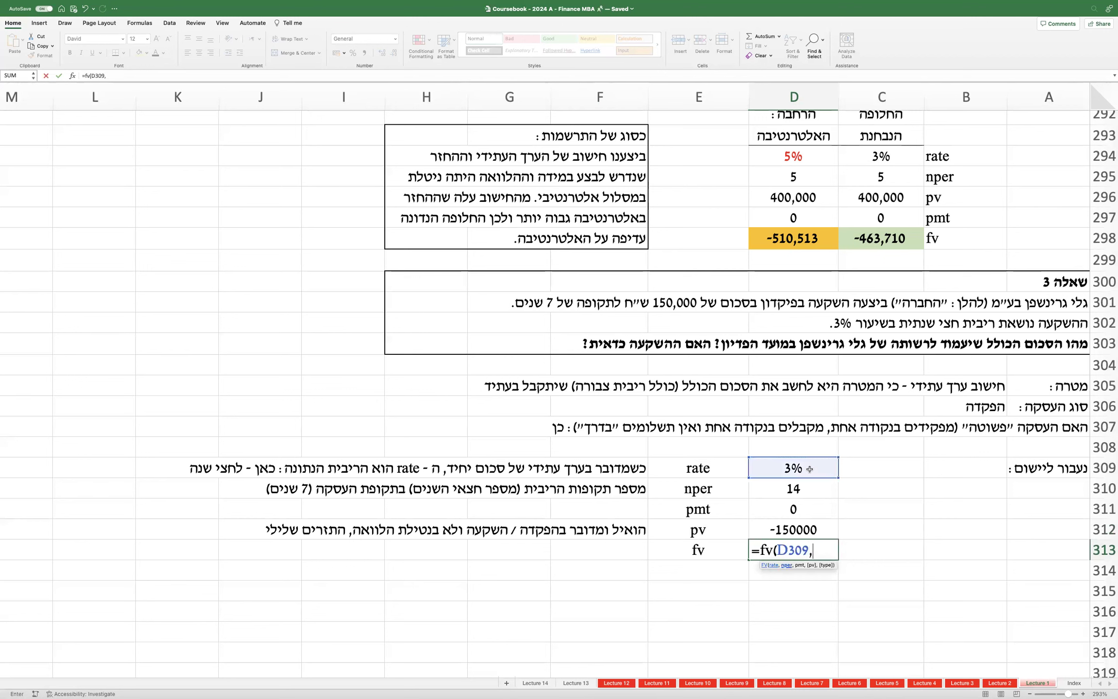
click(797, 488)
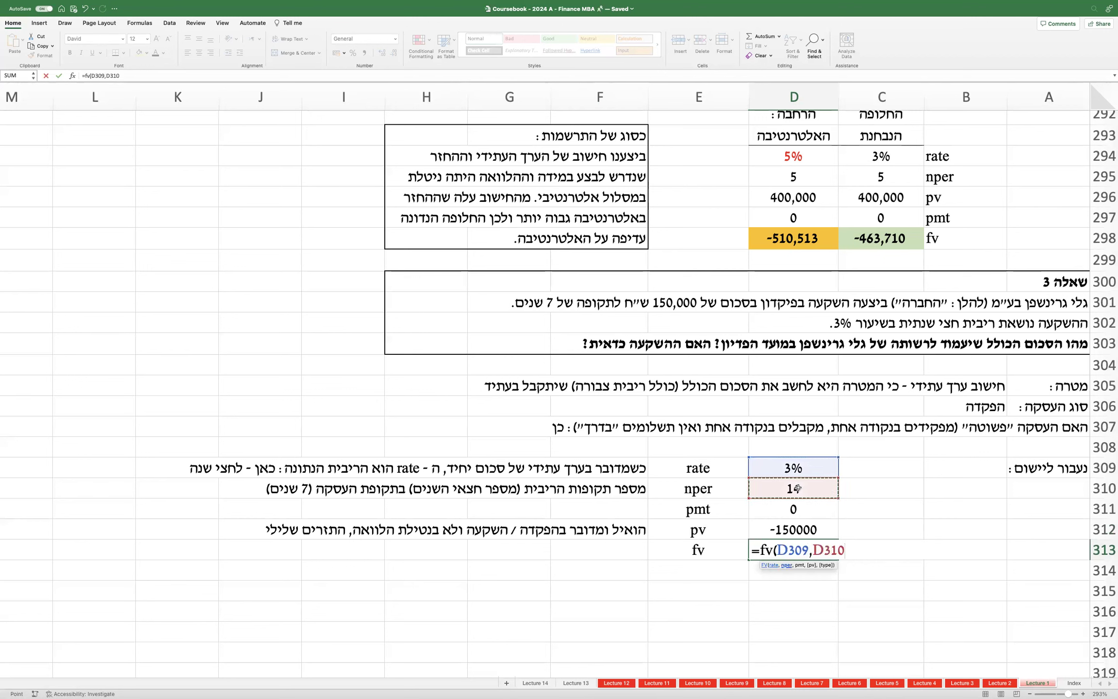
text(,)
click(797, 503)
text(,)
click(800, 527)
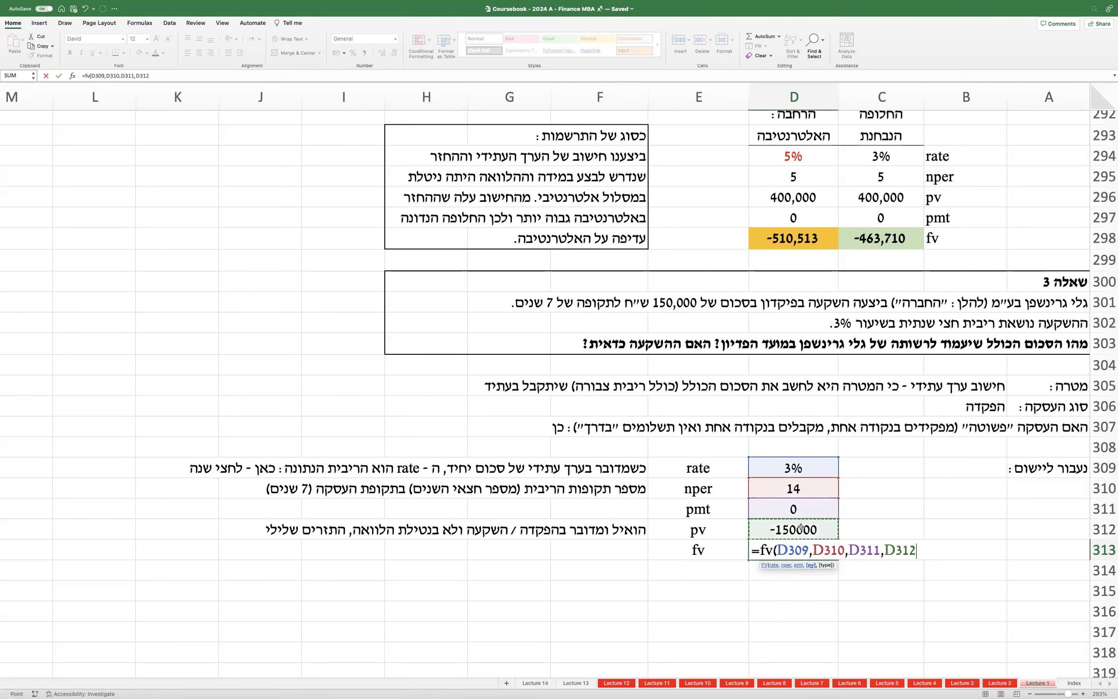
key(Return)
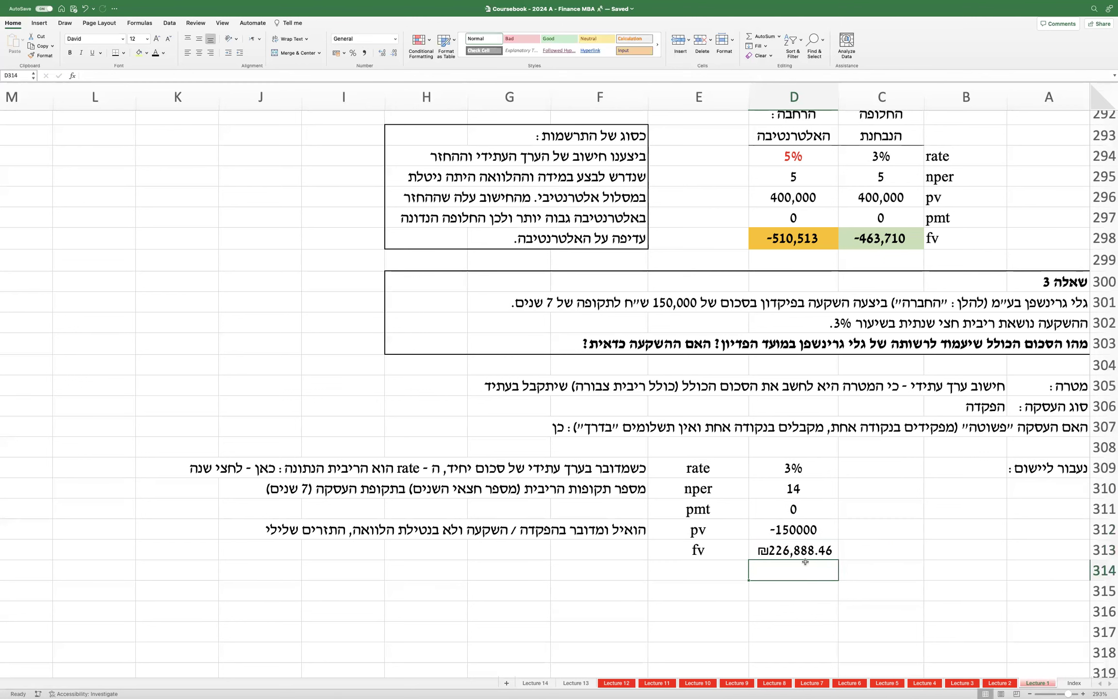
Step: Open the fill color choices for the future value result in D313
click(806, 551)
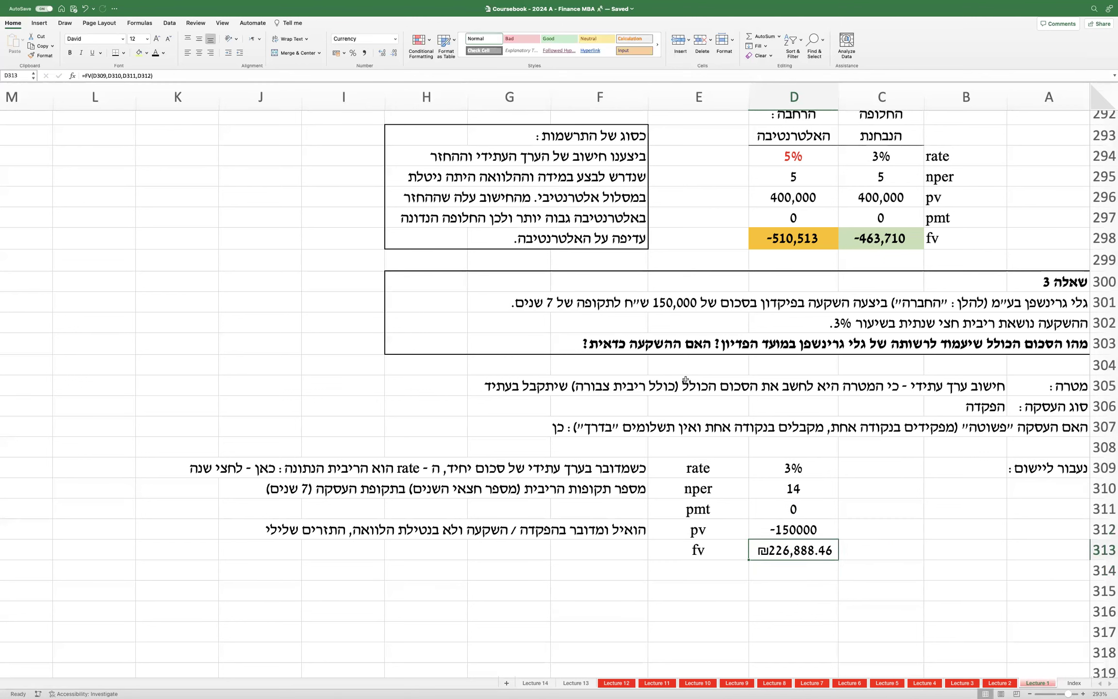
click(147, 54)
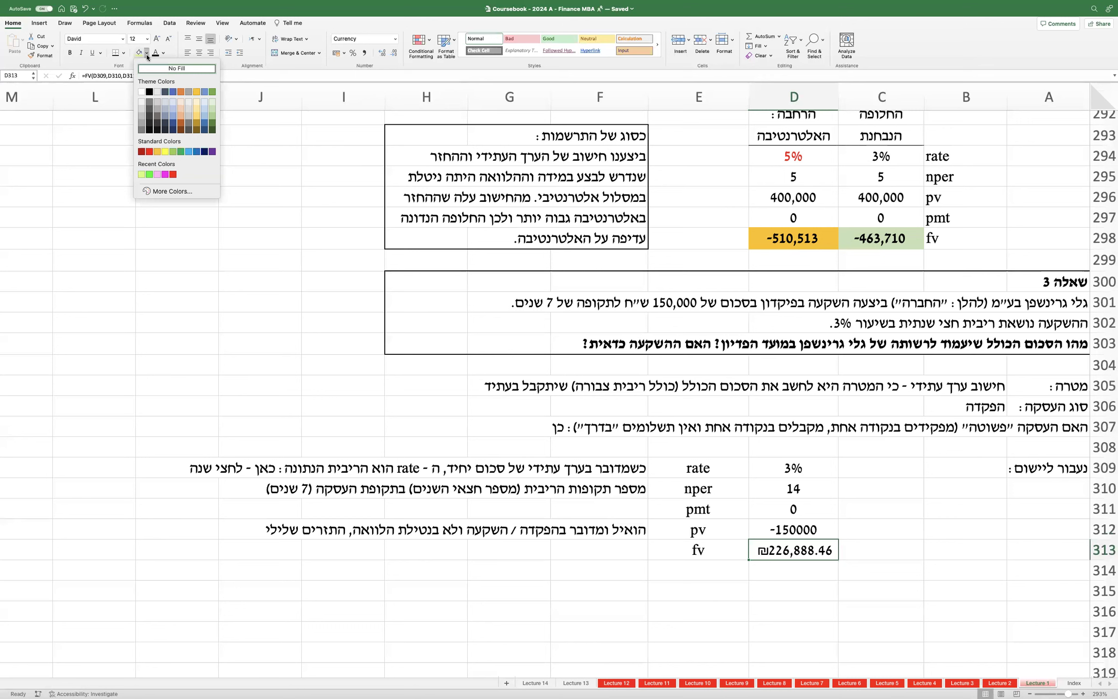
Step: Fill the fv result cell D313 with yellow and format it as a Number with a thousands separator and the -1,234.10 negative style
click(165, 152)
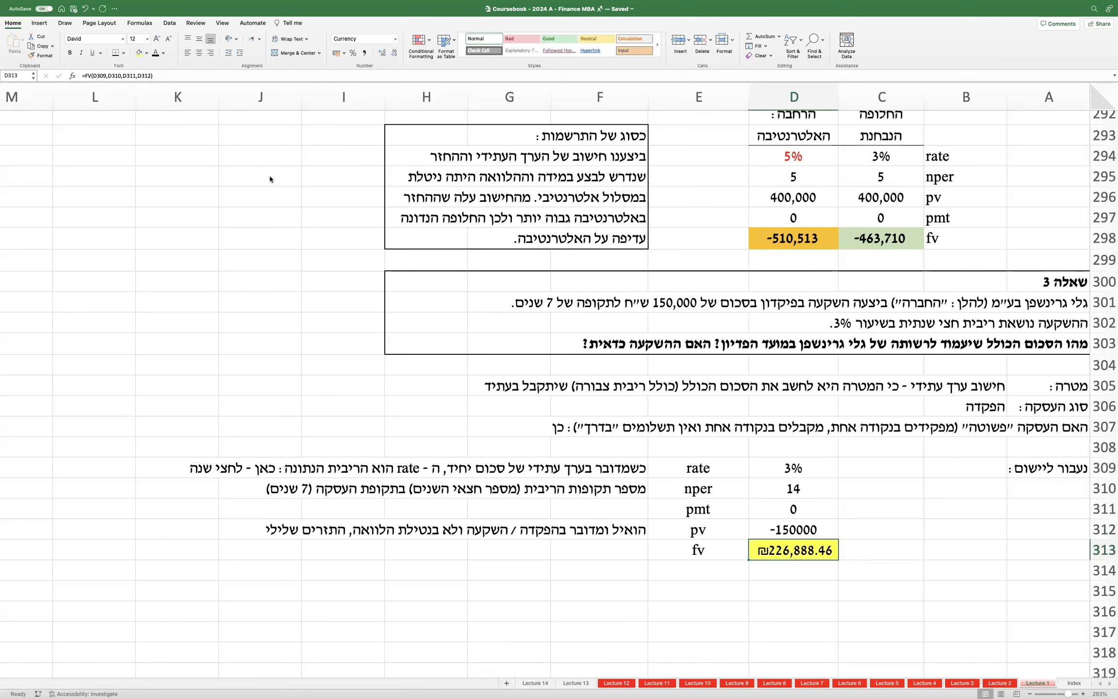
right_click(787, 544)
key(Escape)
right_click(778, 551)
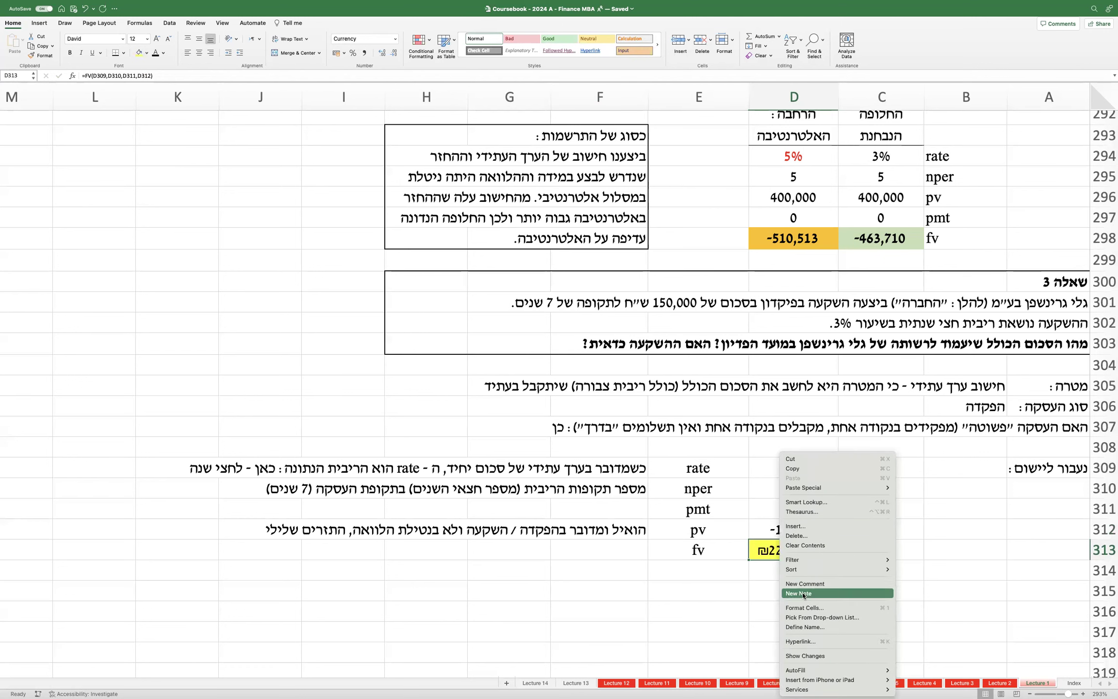
click(809, 609)
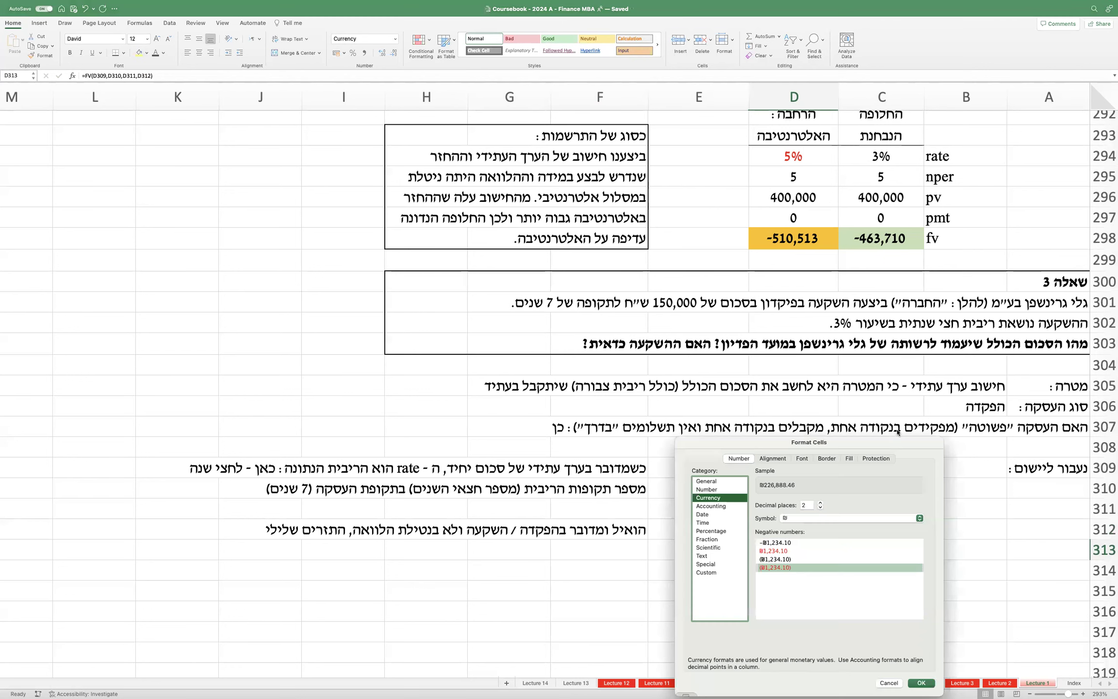
drag(896, 438, 640, 392)
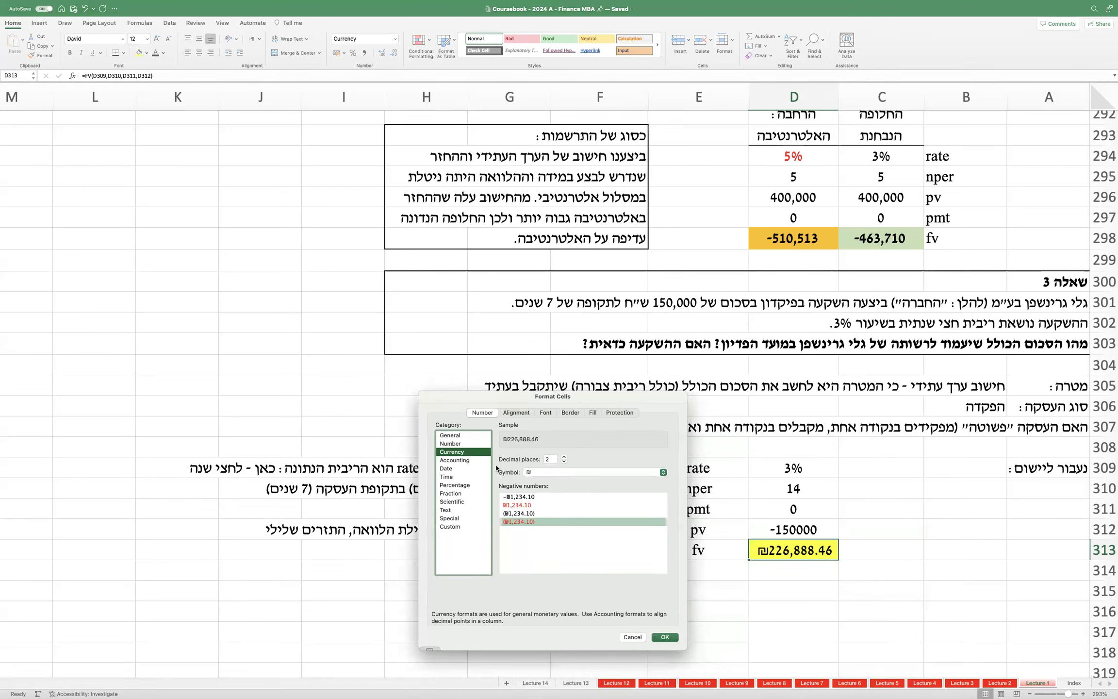
click(456, 443)
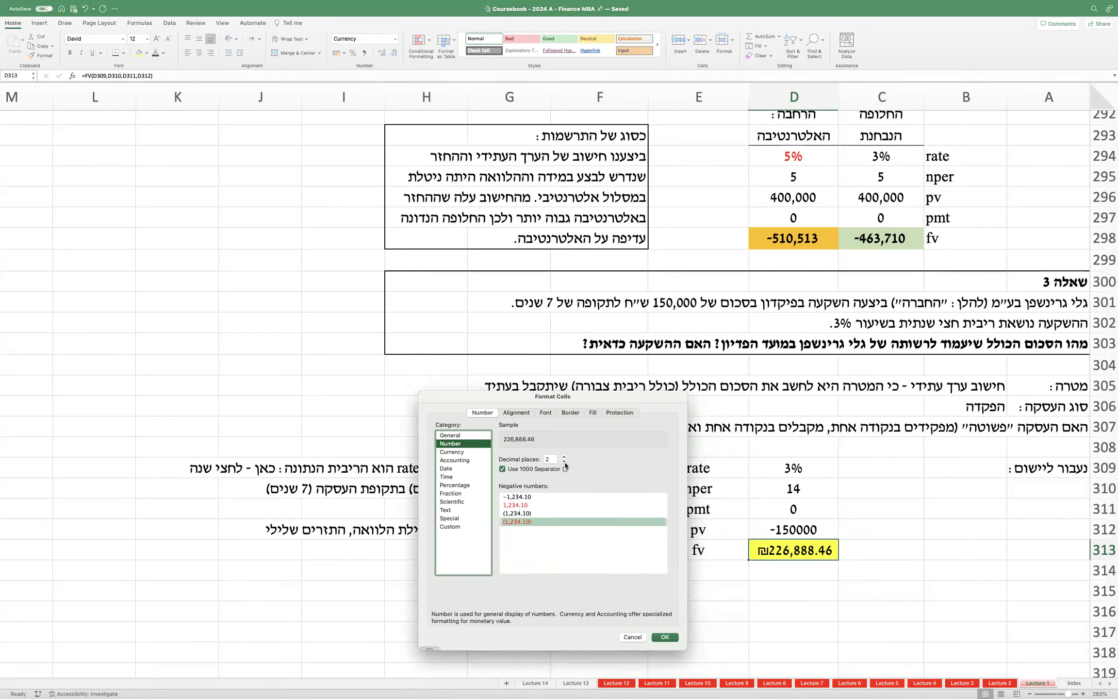
click(523, 496)
key(Return)
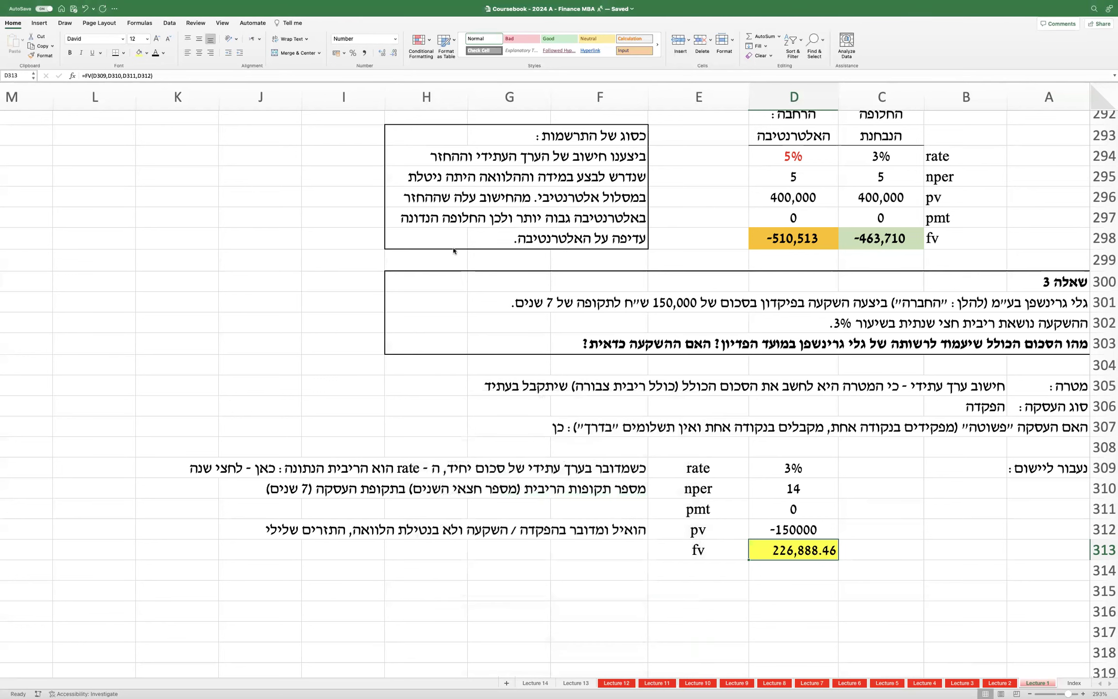
Step: Centre the fv result in D313 and reduce its display to zero decimal places
click(200, 52)
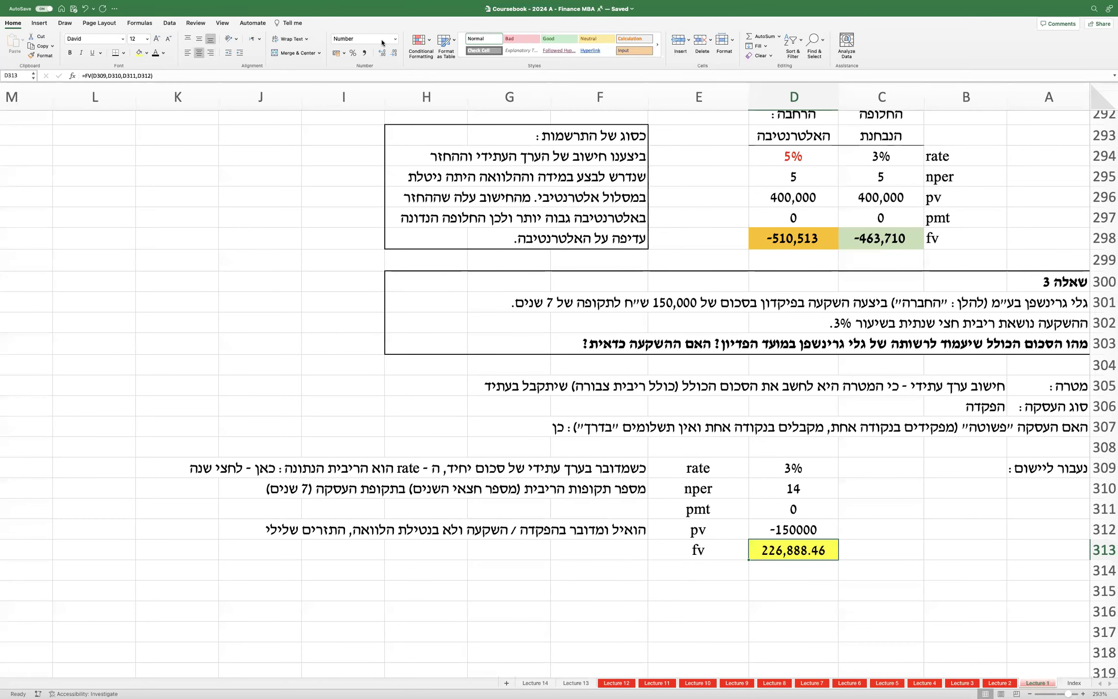
click(393, 52)
click(393, 53)
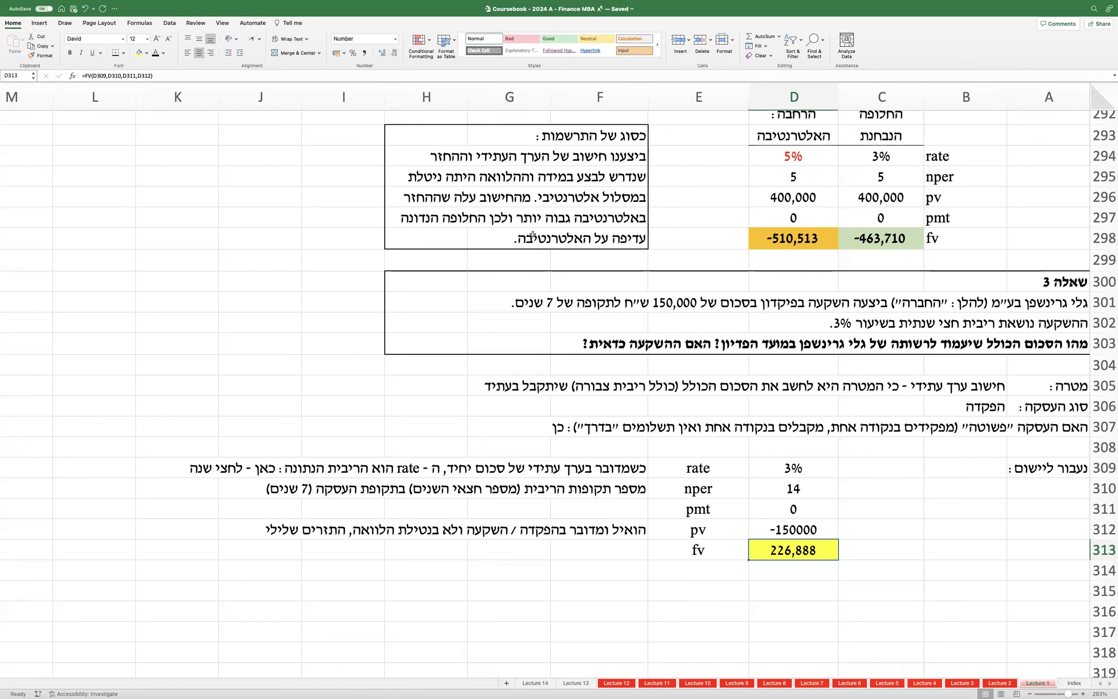
Step: Begin the answer line in A315 with "התשובה: הסכום"
click(1039, 584)
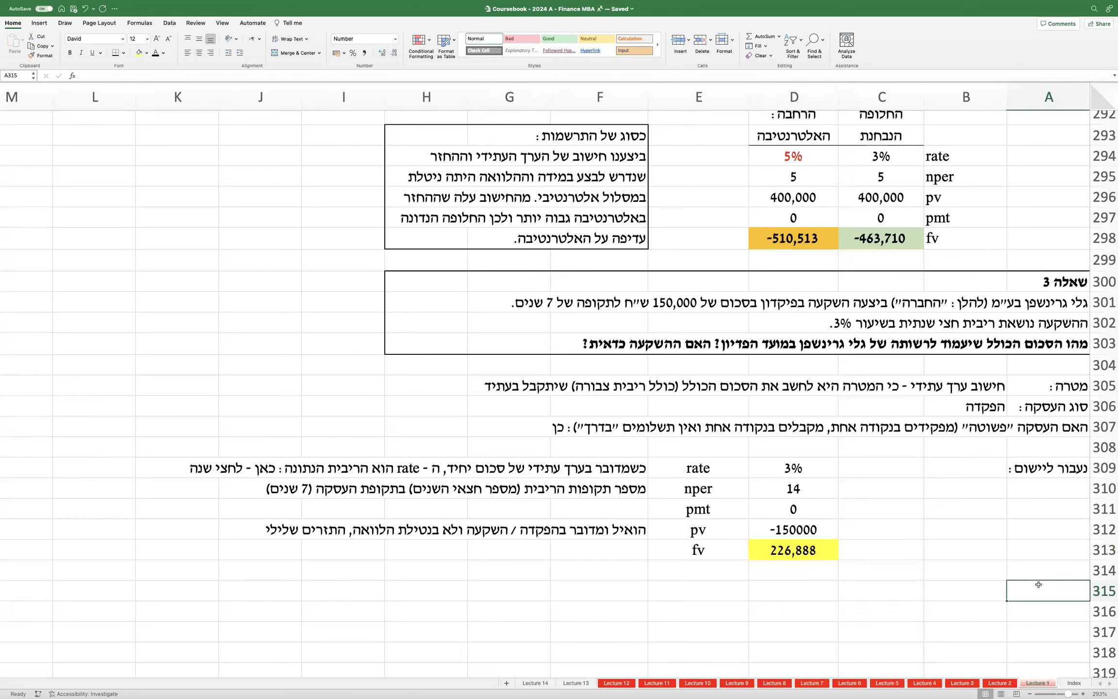
text(התשובה: הסכום)
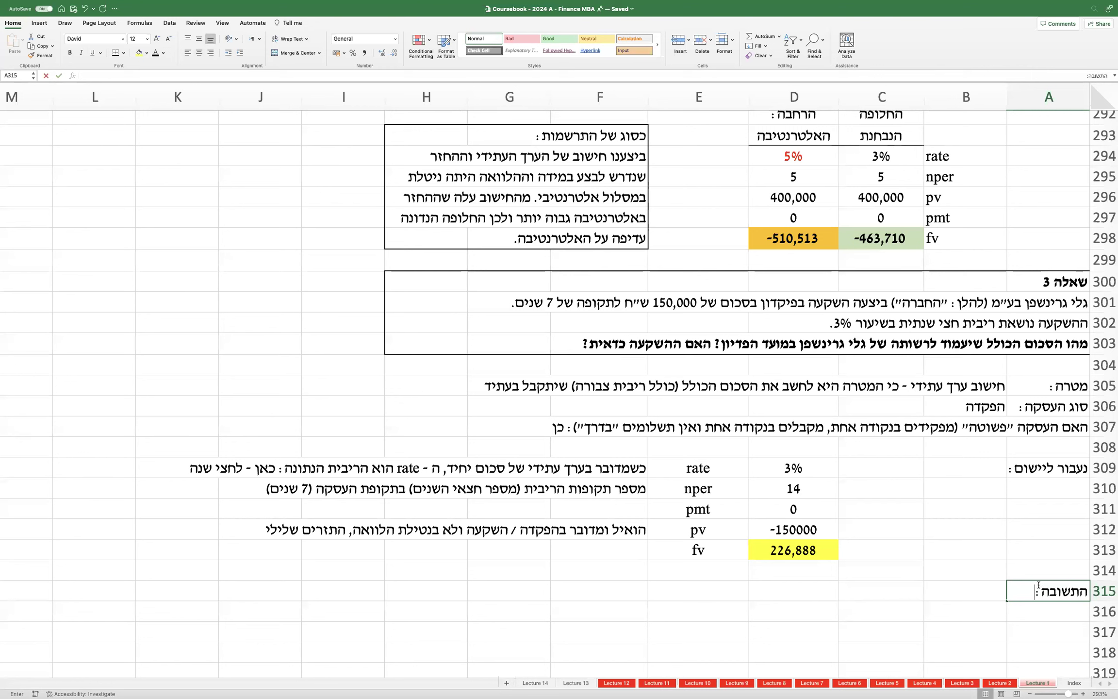
Step: Enter the fv explanation in F313: "הואיל ומדובר בהפקדה, אך הגיוני שהתוצאה בתום התקופה חיובית (תקבול)"
click(598, 550)
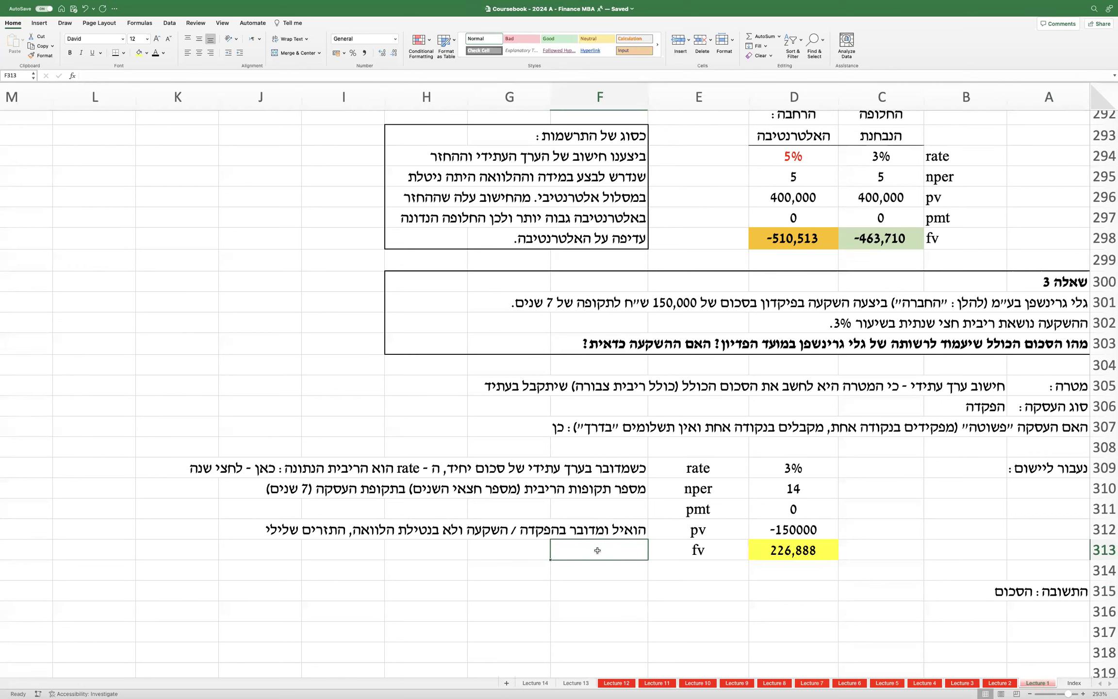
text(הואיל ומדובר בהפקדה)
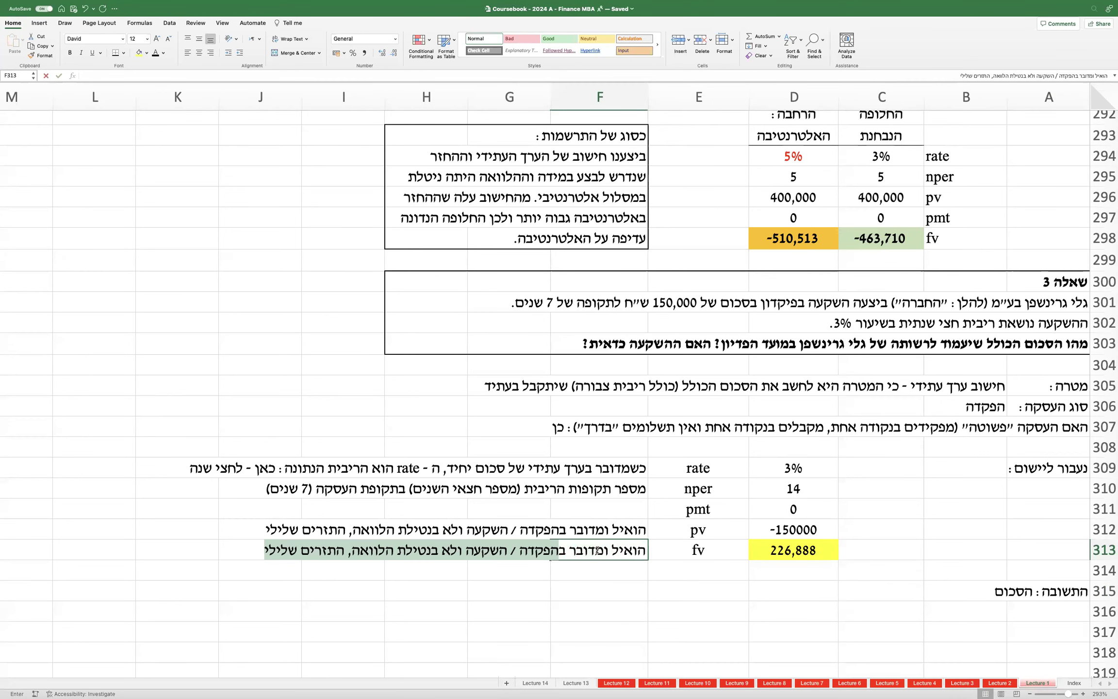
text(, אך הגי)
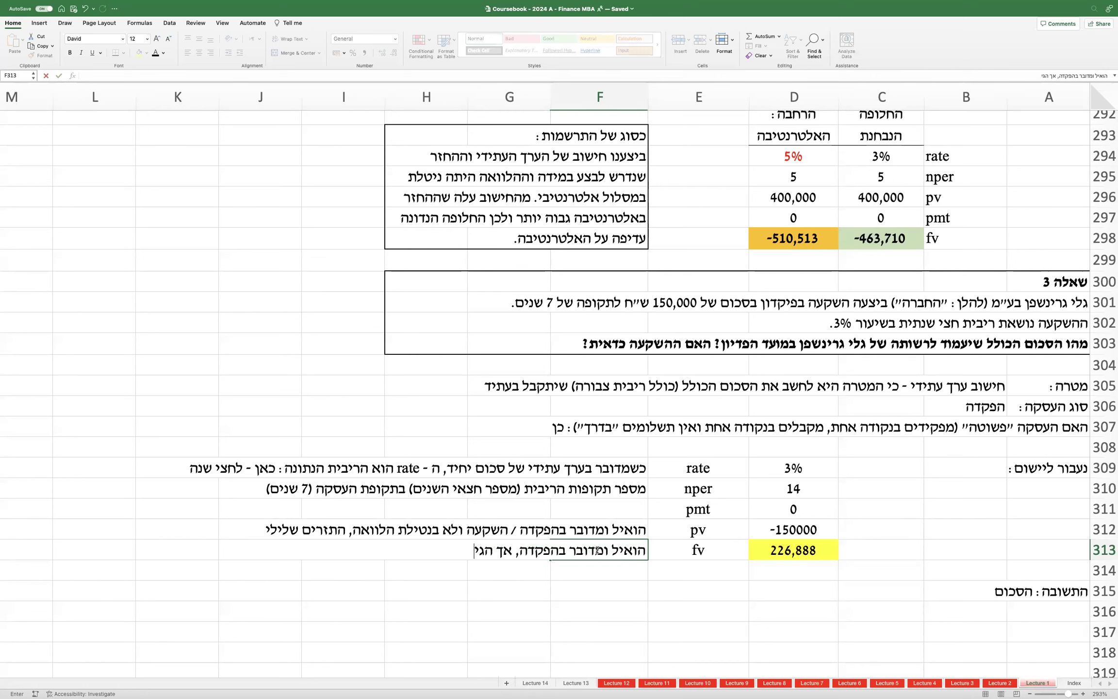
text(וני שהתוצאה בתום )
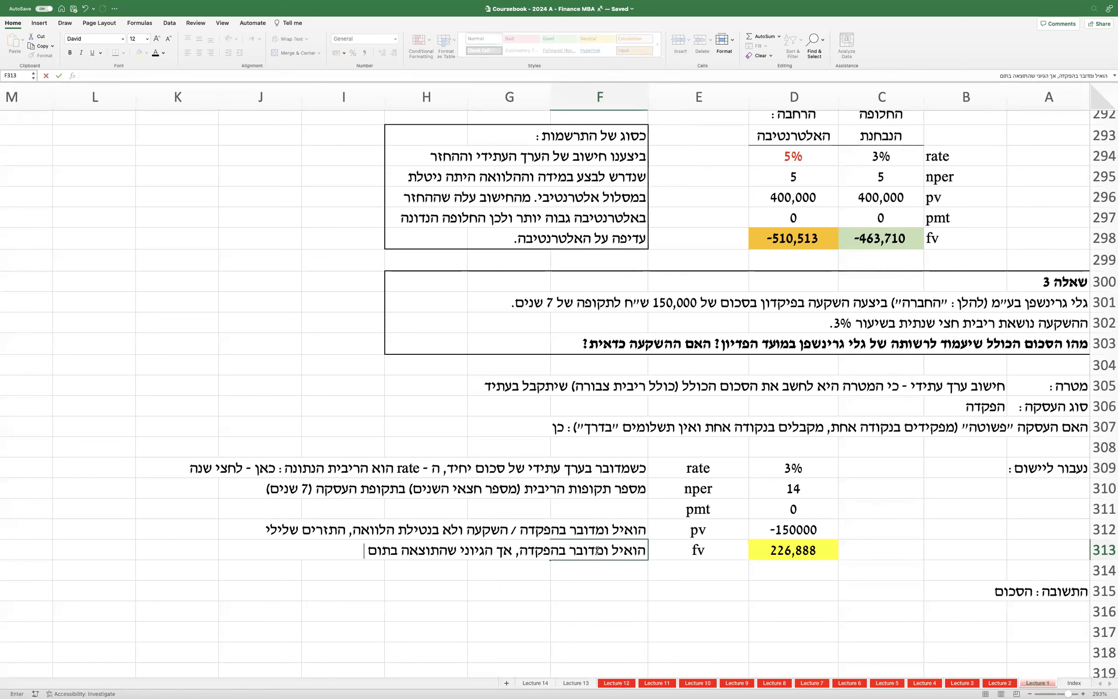
text(התקופה חיובית ()
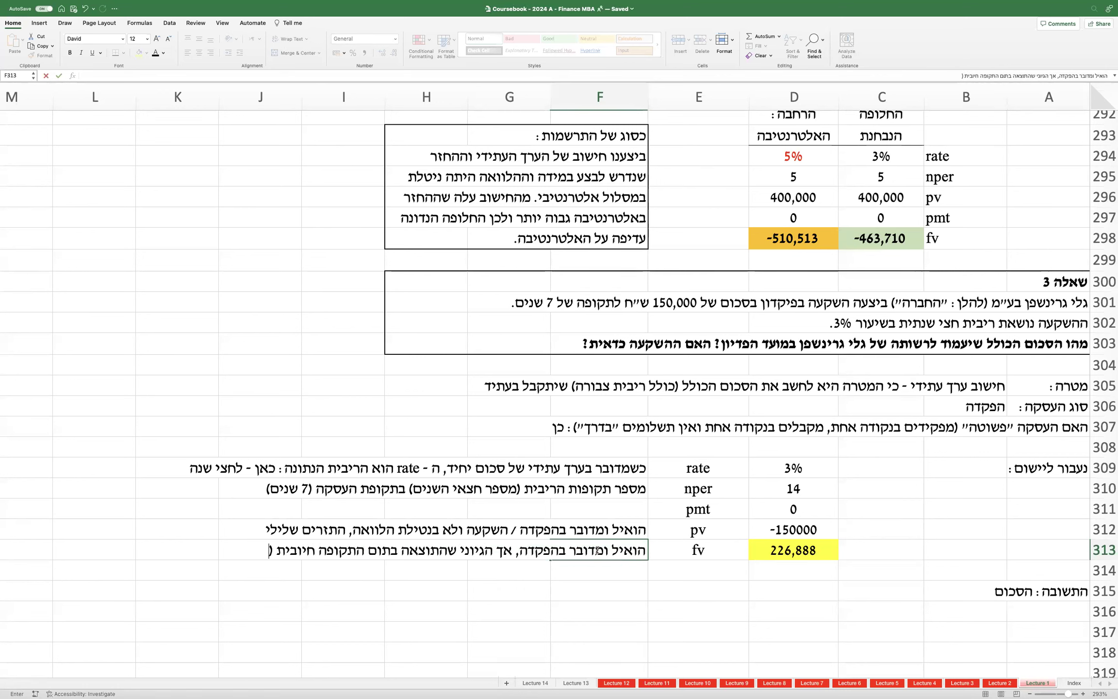
text(תקבול))
key(Return)
Step: Complete the answer in A315 with "שיעמוד לרשותה של", the investor's first name and "הוא 226,888 ש״ח."
click(804, 550)
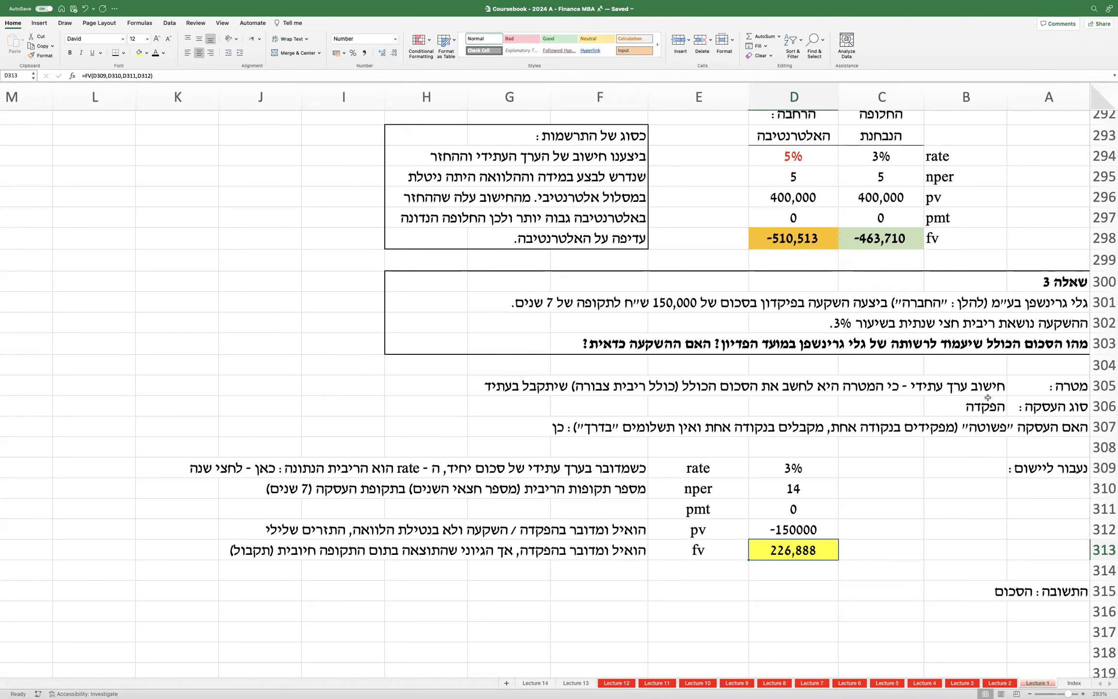
double_click(1017, 589)
text(שיעמוד לרשותה של)
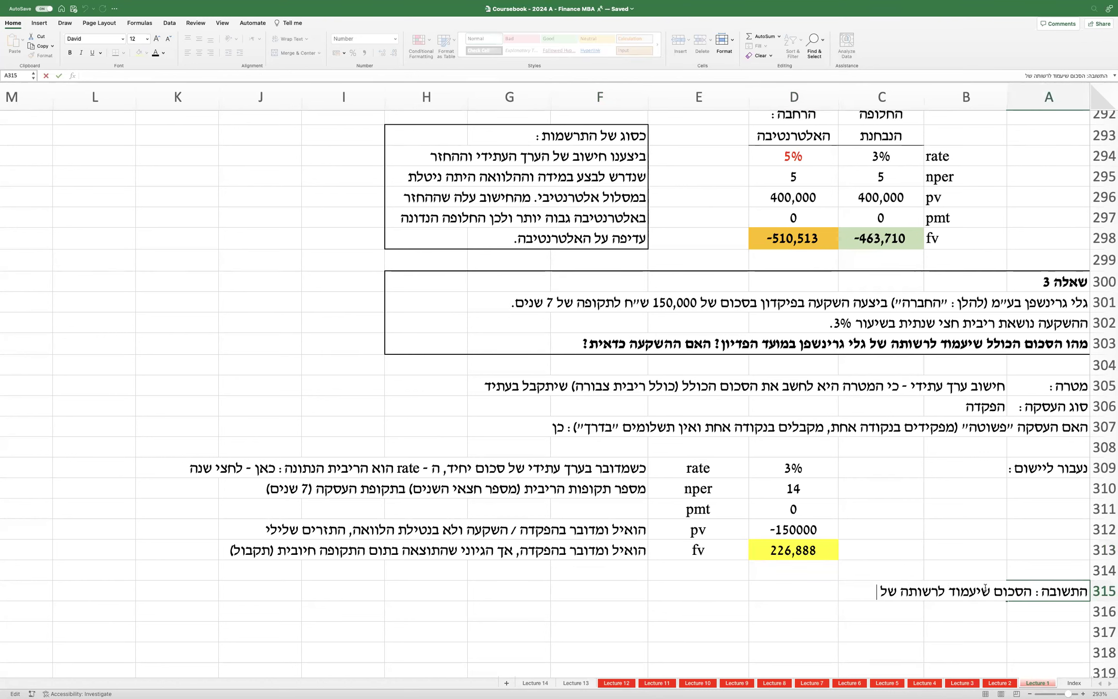
text( גליונה הוא)
key(BackSpace)
key(BackSpace)
key(BackSpace)
key(BackSpace)
key(BackSpace)
key(BackSpace)
key(BackSpace)
key(BackSpace)
key(BackSpace)
key(BackSpace)
text(לי הוא 226,888 ש"ח.)
key(Return)
key(Return)
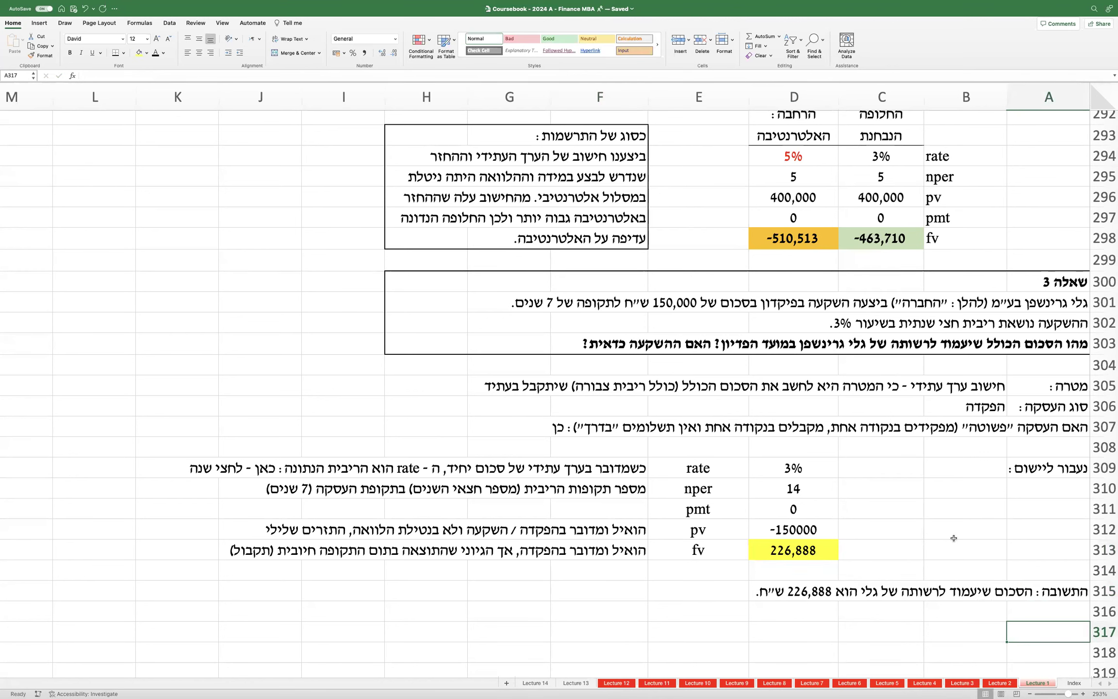
Step: Make the nper explanation in F310 bold
scroll(954, 538, down, 2)
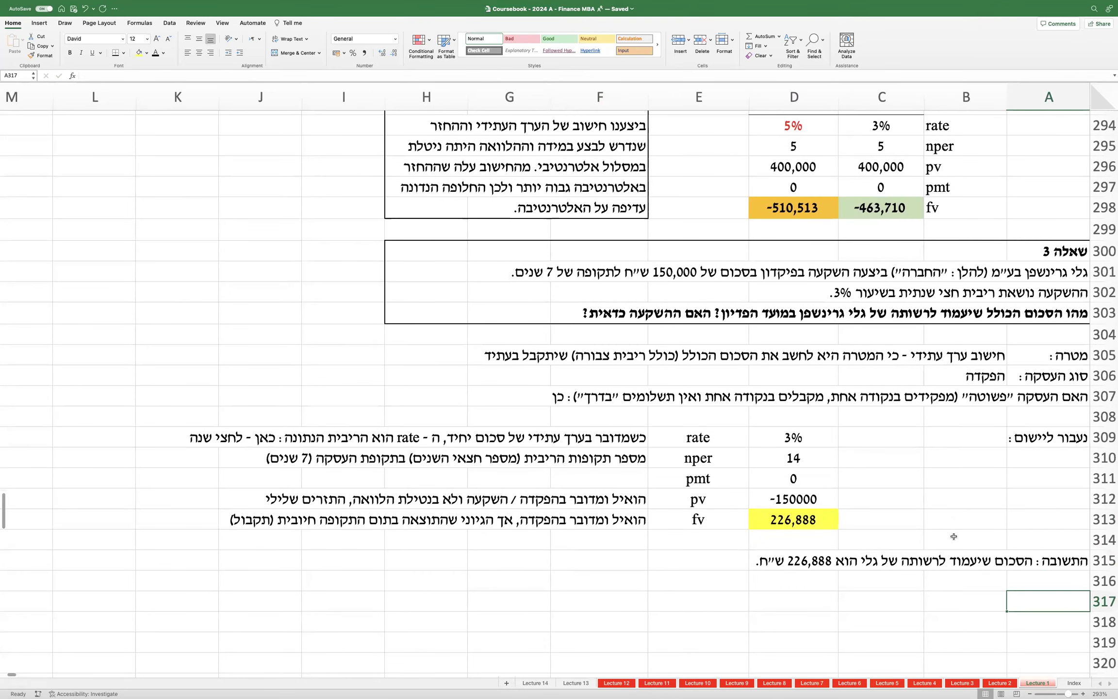
click(624, 463)
key(super+b)
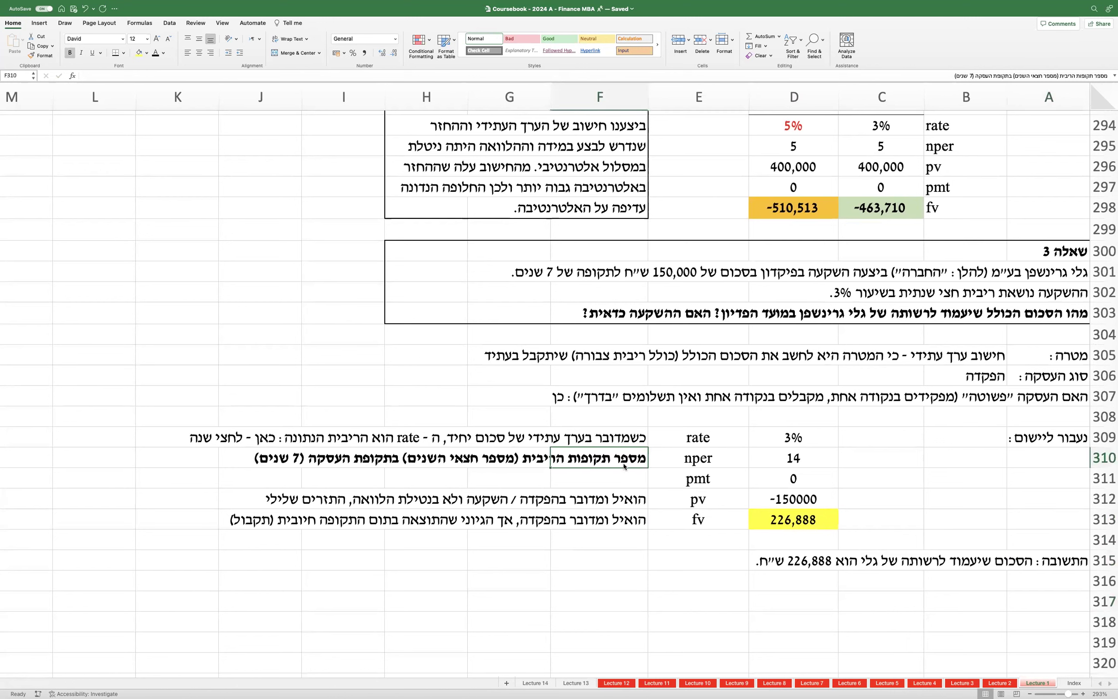
drag(786, 496, 785, 511)
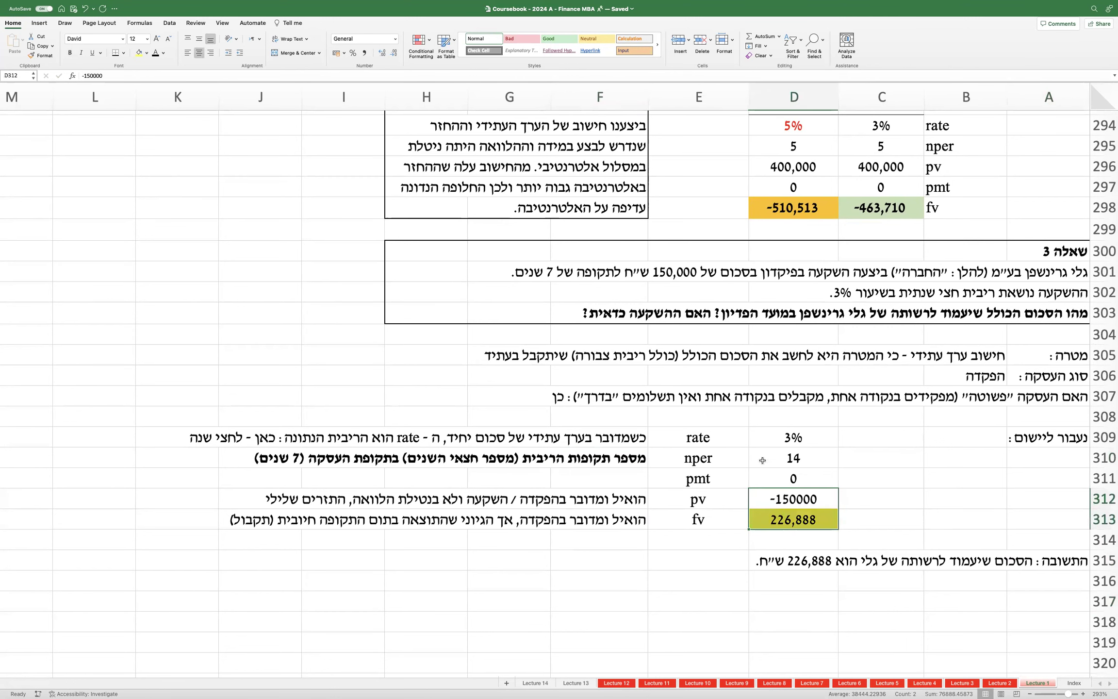
click(534, 458)
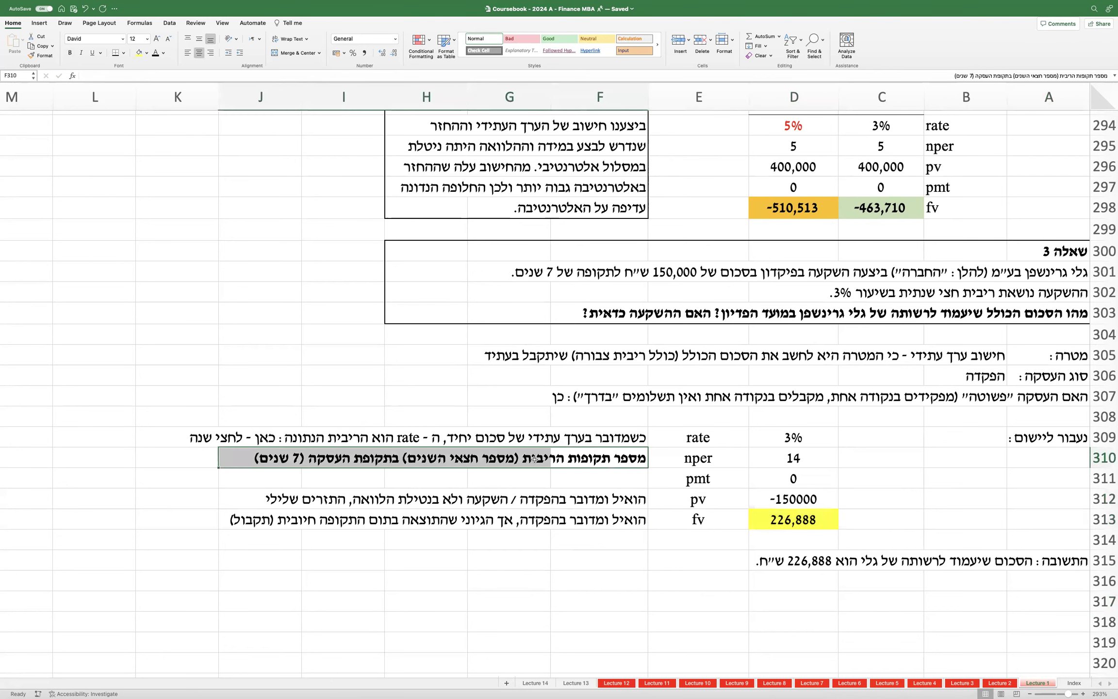
scroll(1072, 518, down, 2)
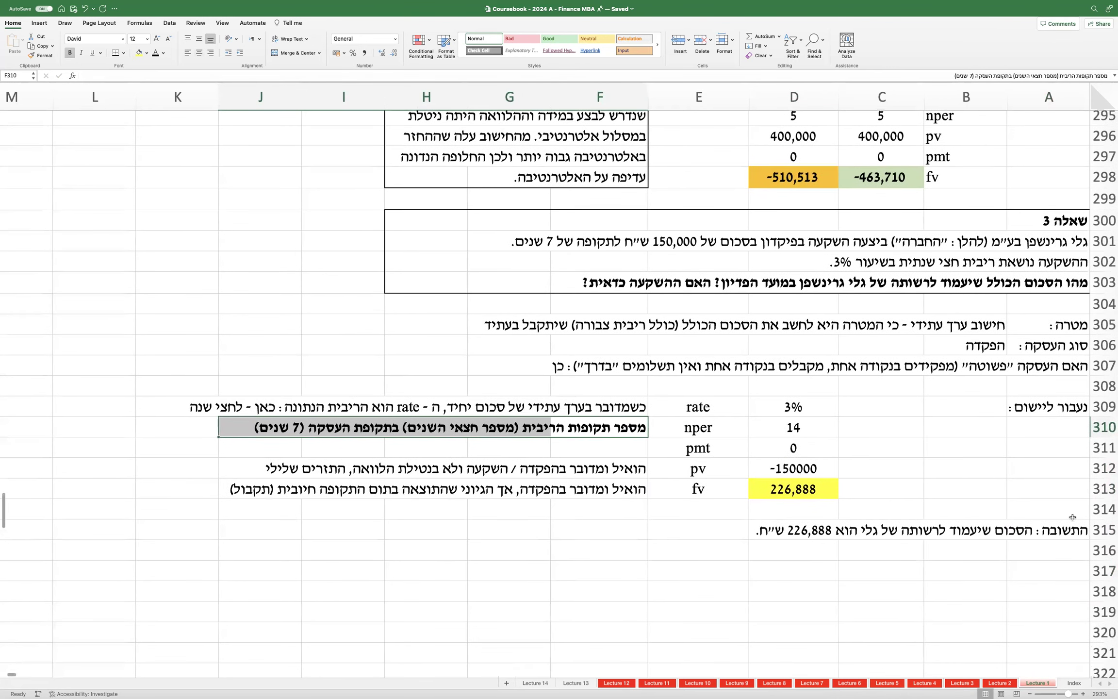
click(1064, 568)
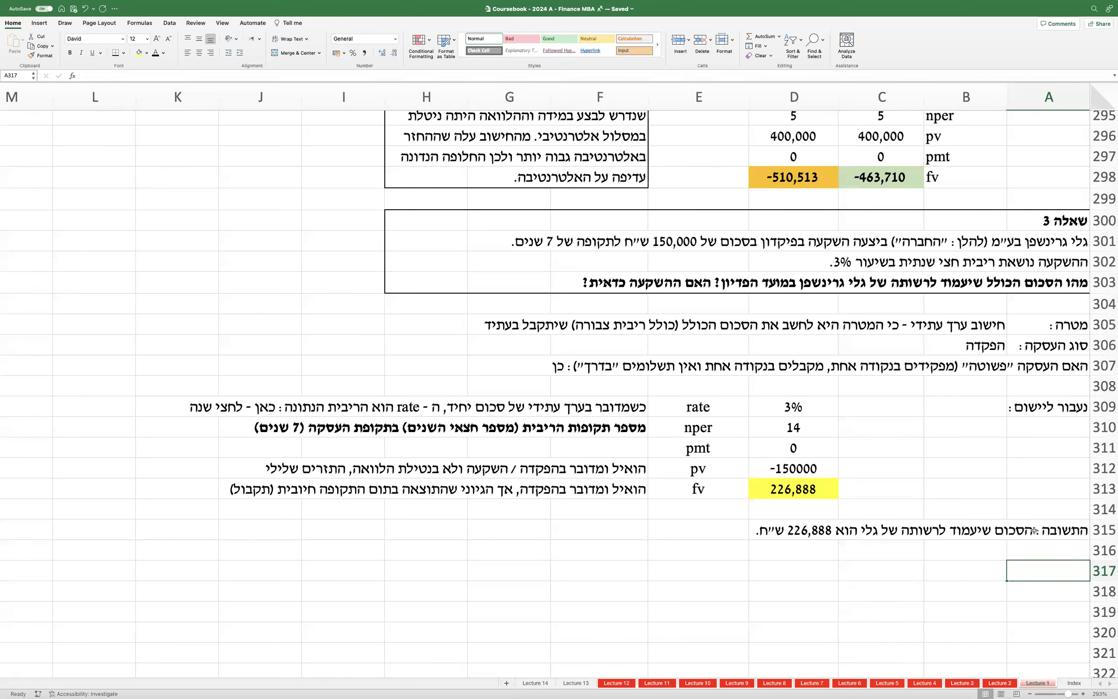
Step: Copy the question "האם ההשקעה כדאית?" from the end of A303 into A317 and make it bold
double_click(1037, 282)
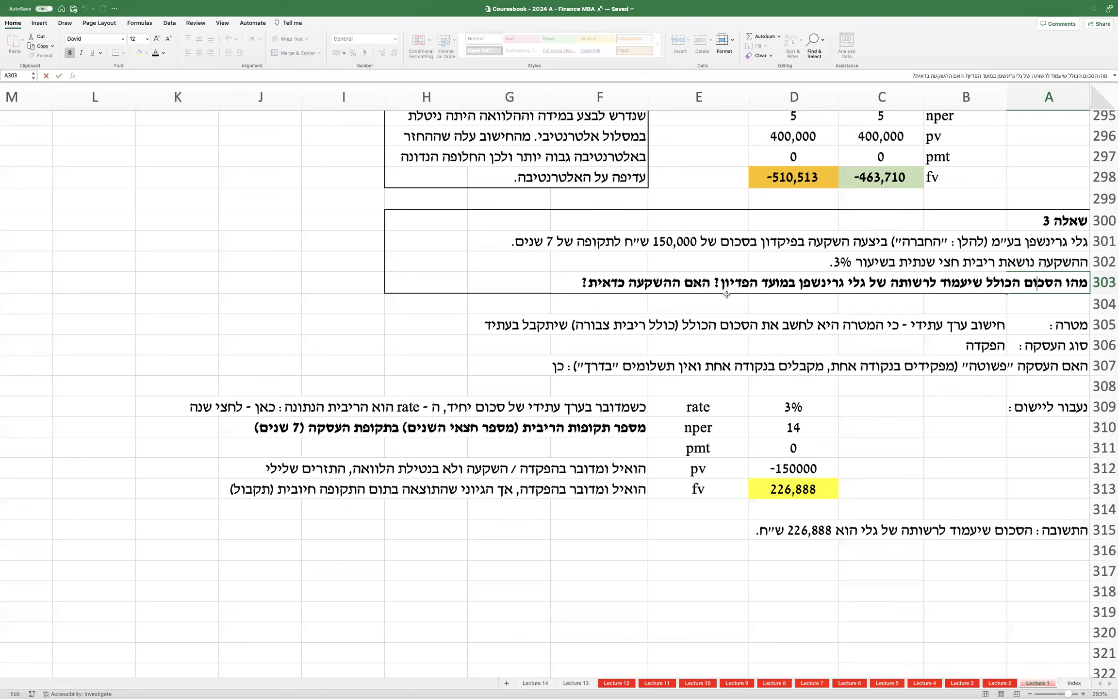
drag(694, 281, 546, 290)
key(super+c)
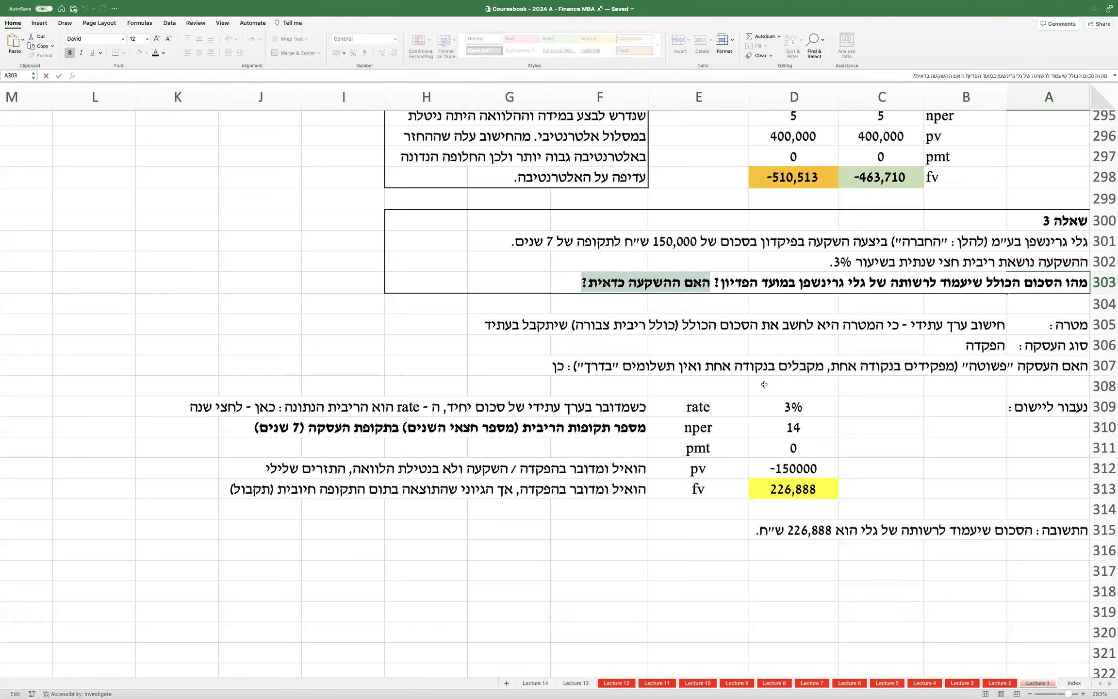
click(1025, 580)
key(super+v)
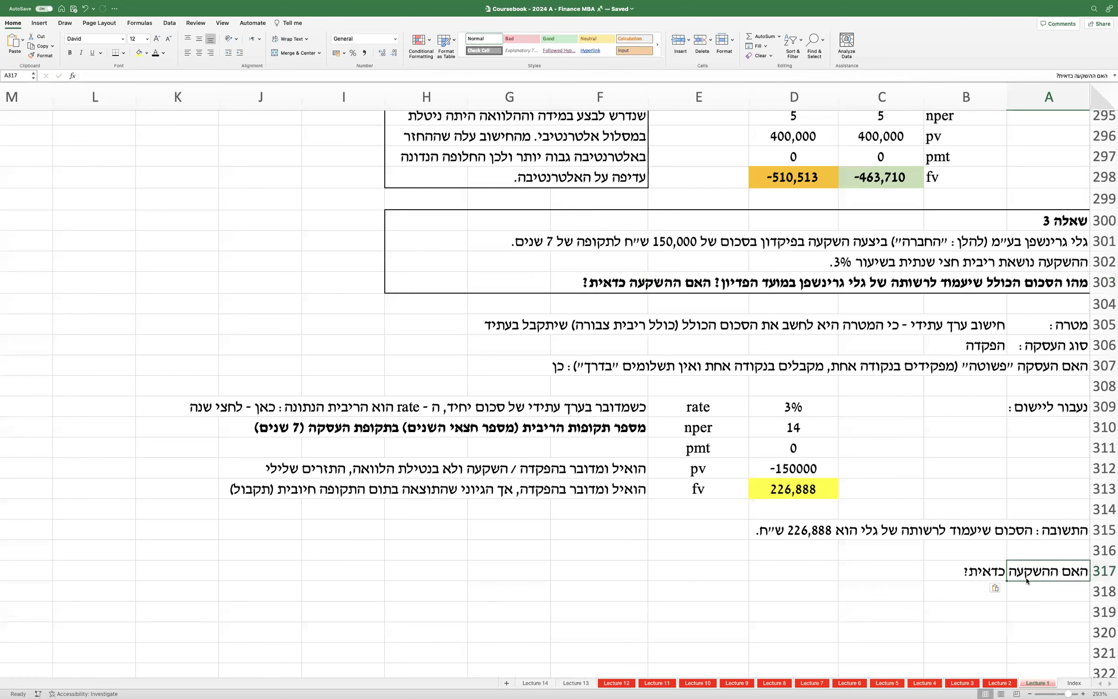
key(super+b)
Step: Write in A318 "בחינת כדאיות השקעה דורשת ידיעת האלטרנטיבה:", continuing with what return or interest rate the investor could earn "באפיקי השקעה"
click(1035, 595)
scroll(1035, 595, down, 3)
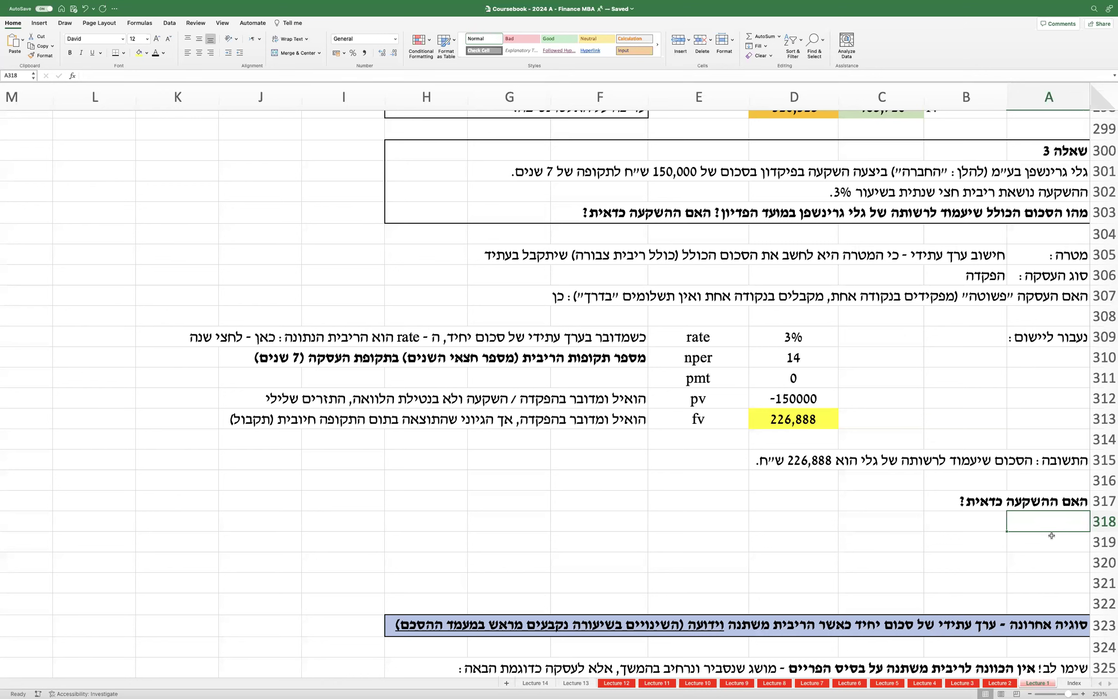
text(בחינת כדאיות השקעה)
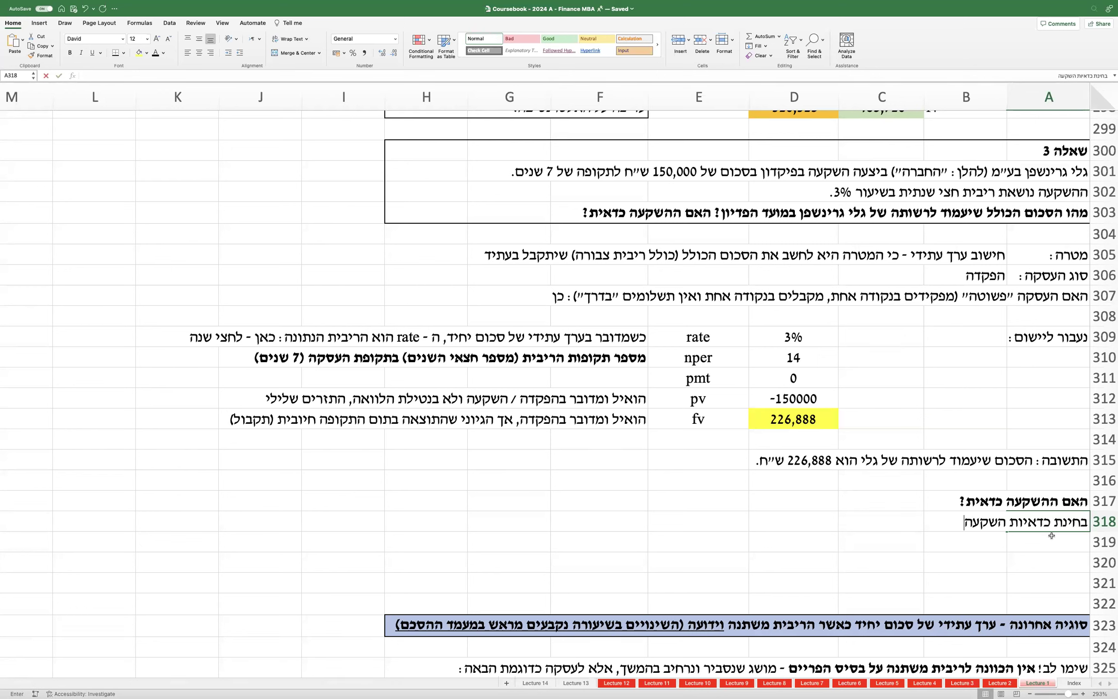
text( דורשת י)
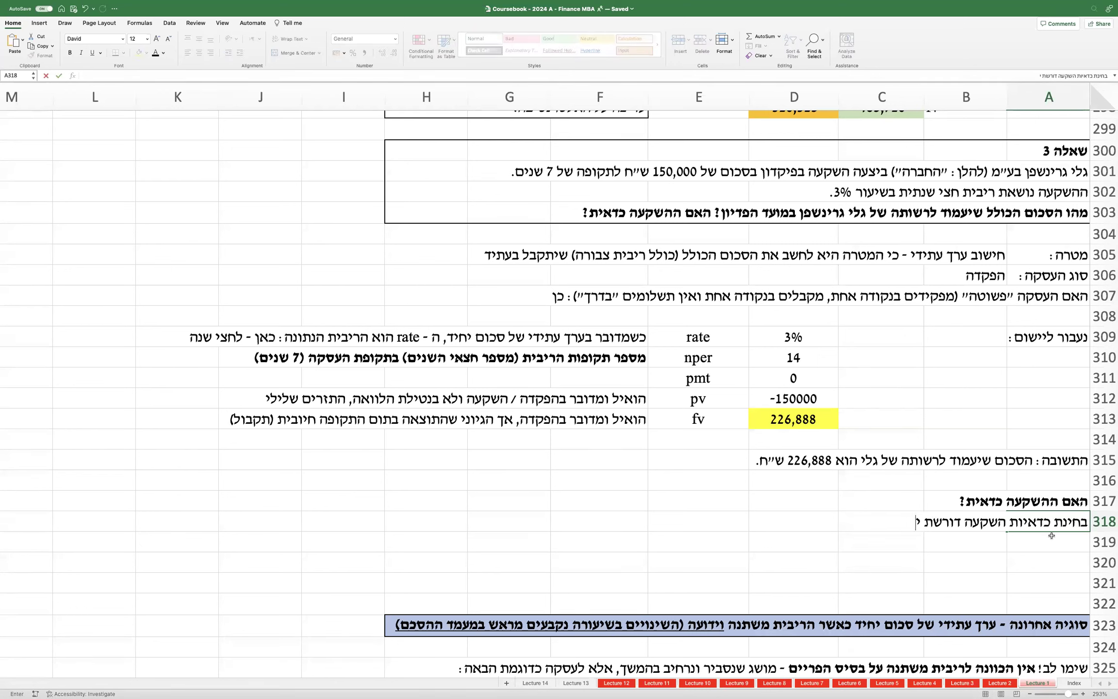
text(דיעת האלטרנ)
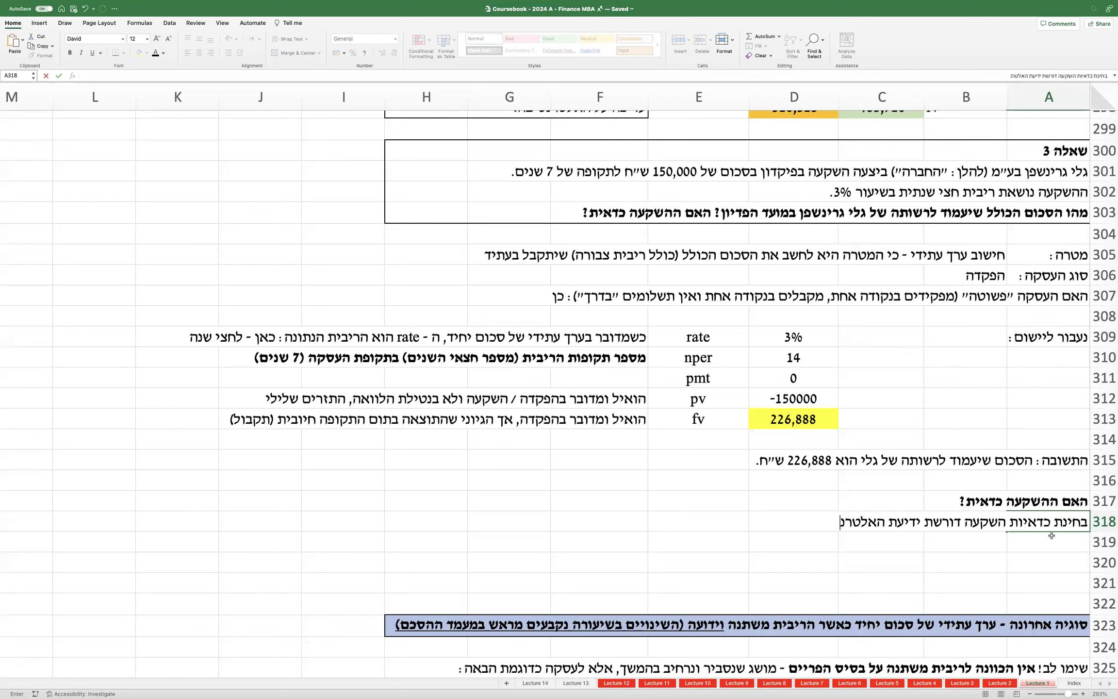
text(טיבה : מהו שיע)
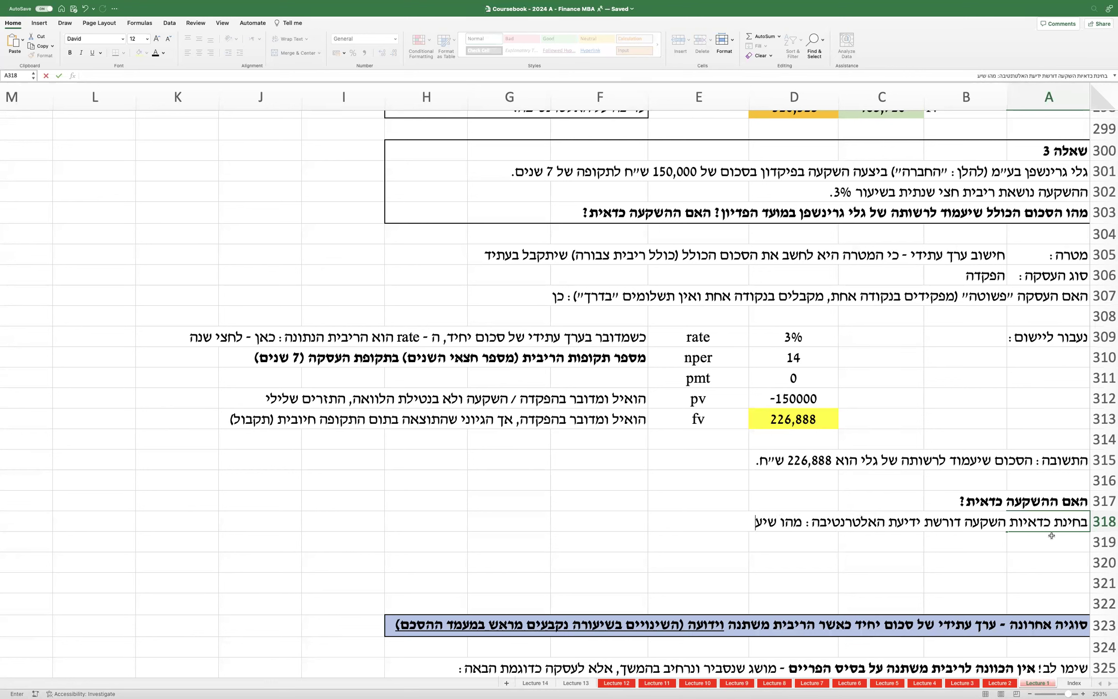
text(ור התשואה / הריבית )
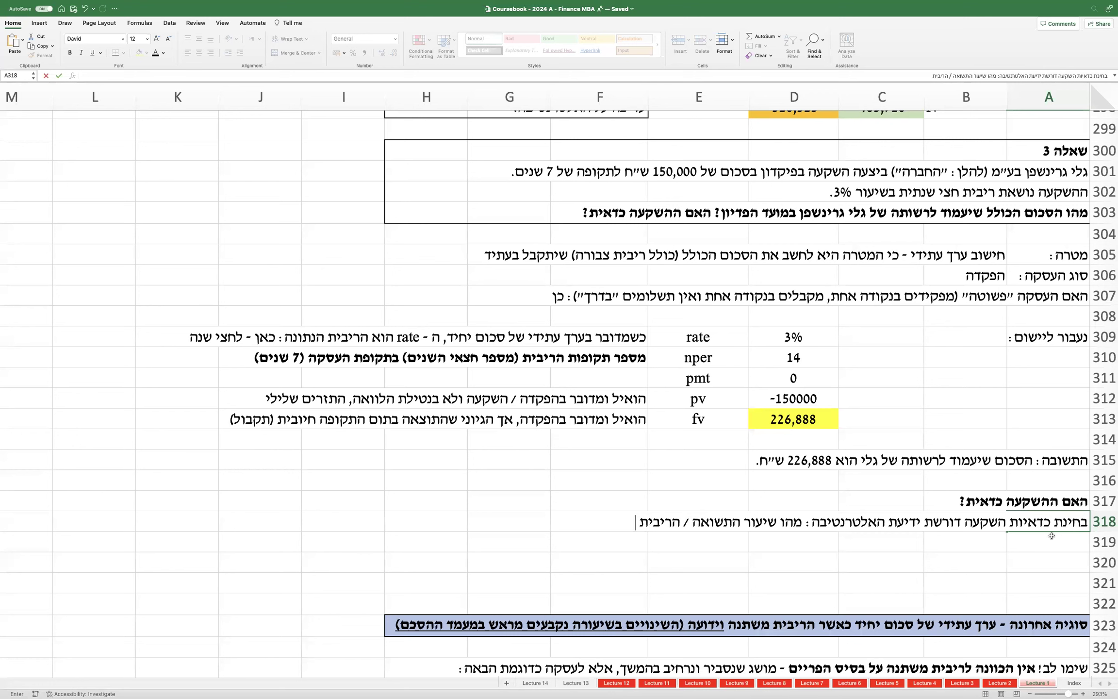
text(שגלי יכולה להניב באפיקי השקע)
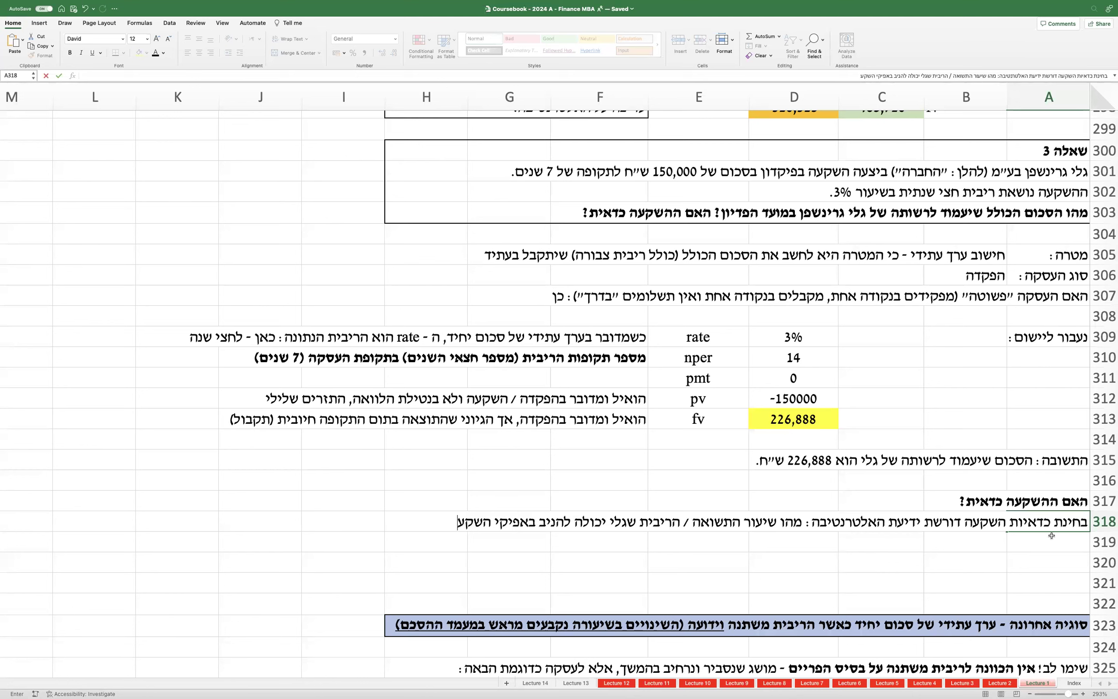
text(ה)
key(Return)
Step: Continue the discussion in A319 with "דומים. בהיעדר מידע כזה לא נוכל לגבש מסקנה ברורה בדבר כדאיות ההשקעה."
text(דומים. ב)
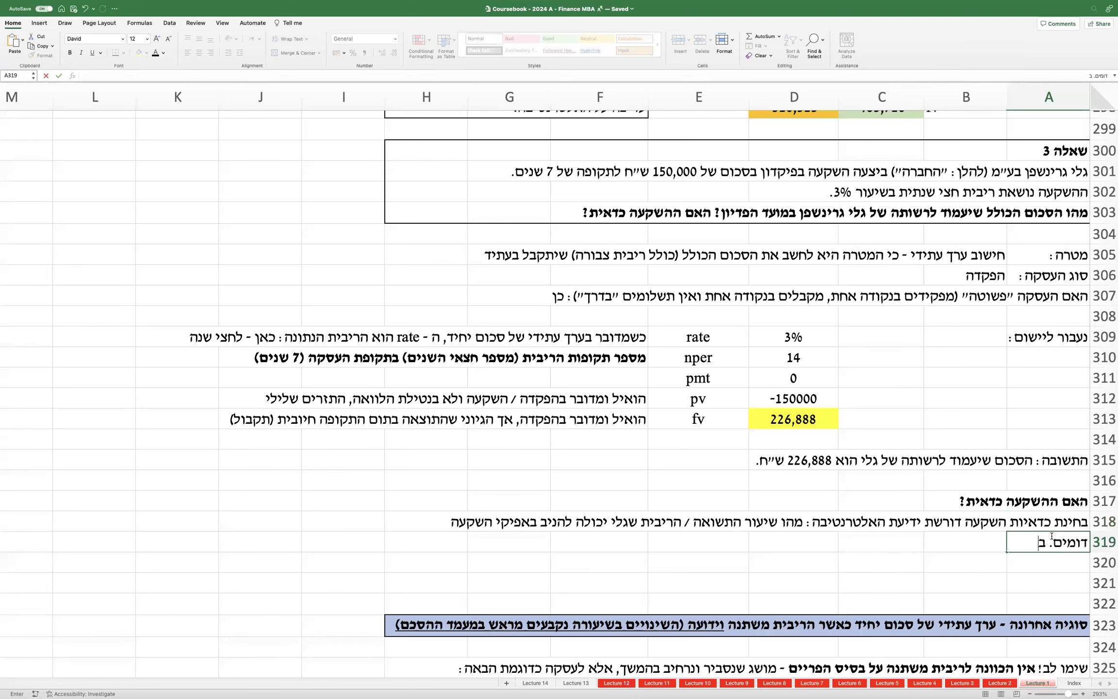
text(היעדר מידע כזה)
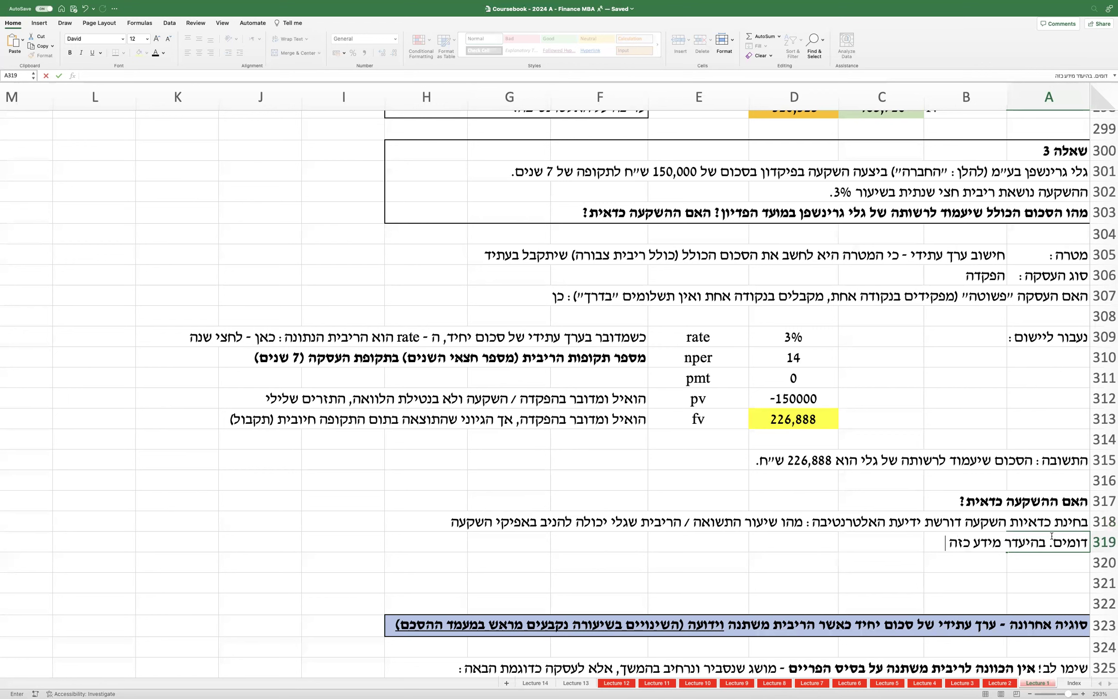
text( לא נוכל לגבש מ)
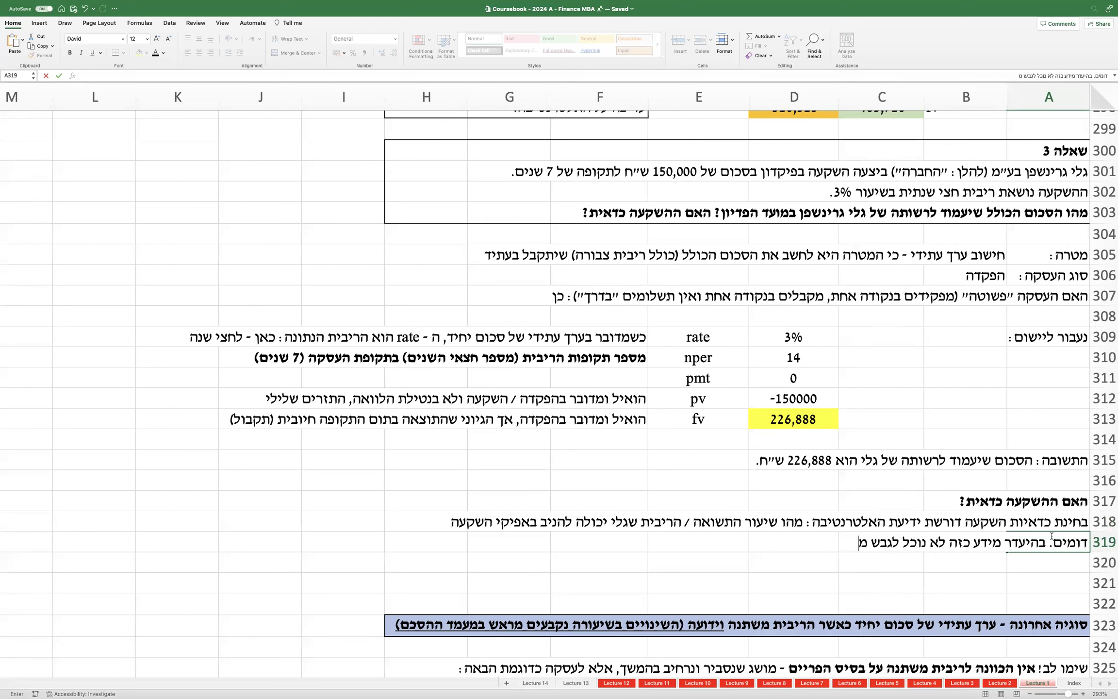
text(סקנה ברורה בדבר כדאיות ההשקעה.)
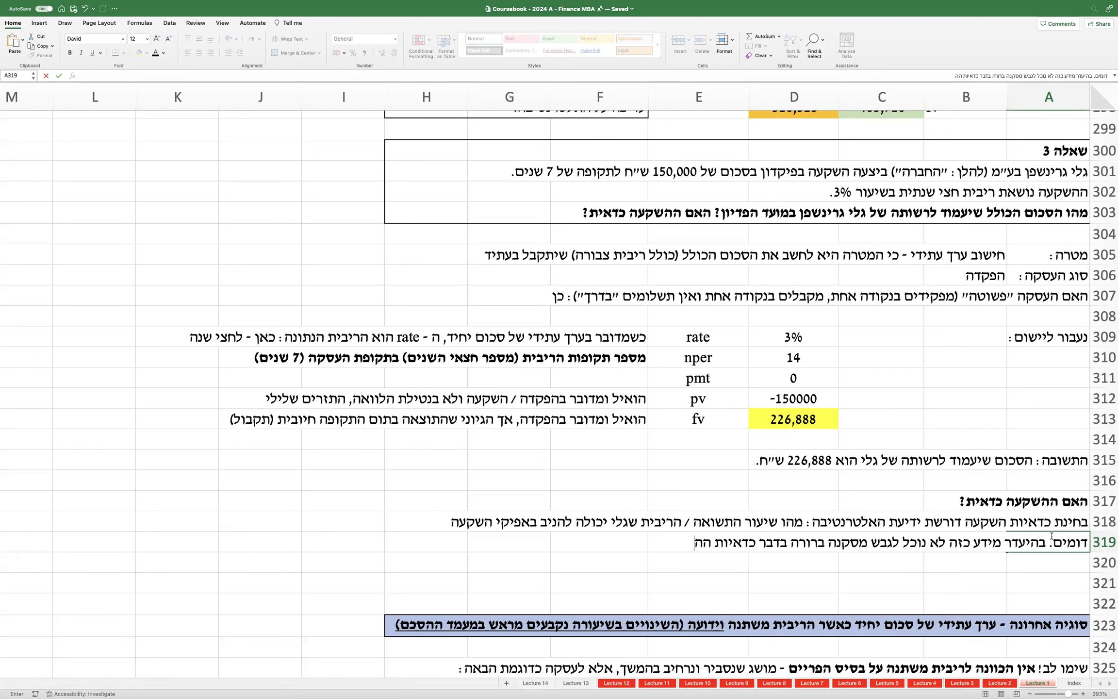
key(Return)
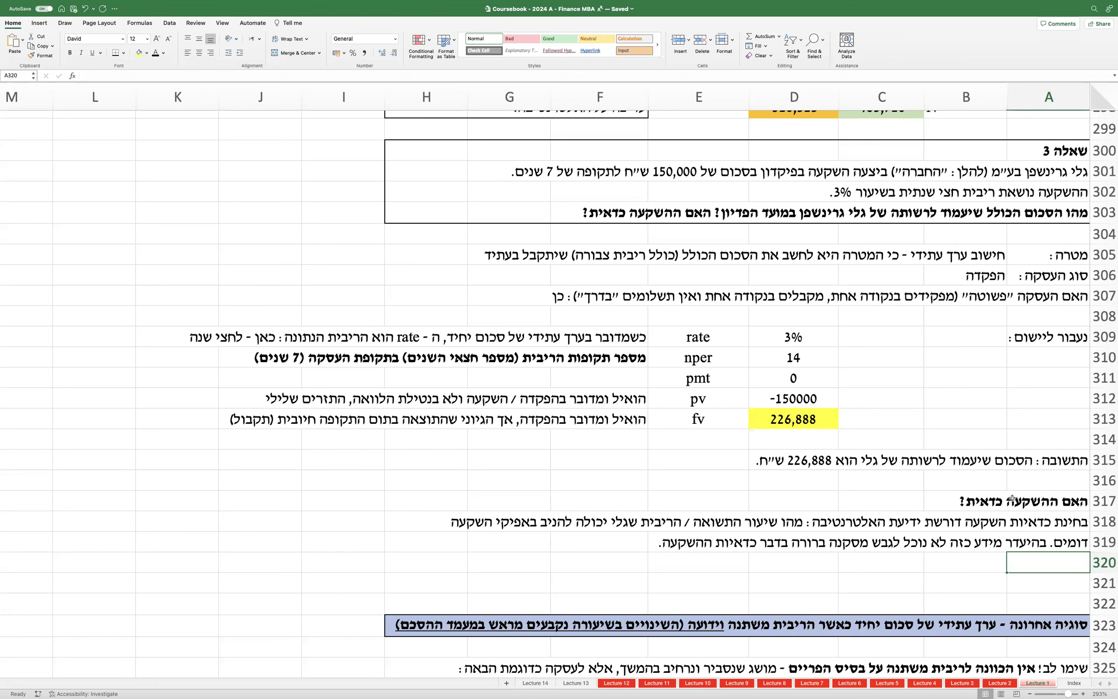
Step: Underline only the second sentence of A319, from "בהיעדר" to the end
double_click(1043, 539)
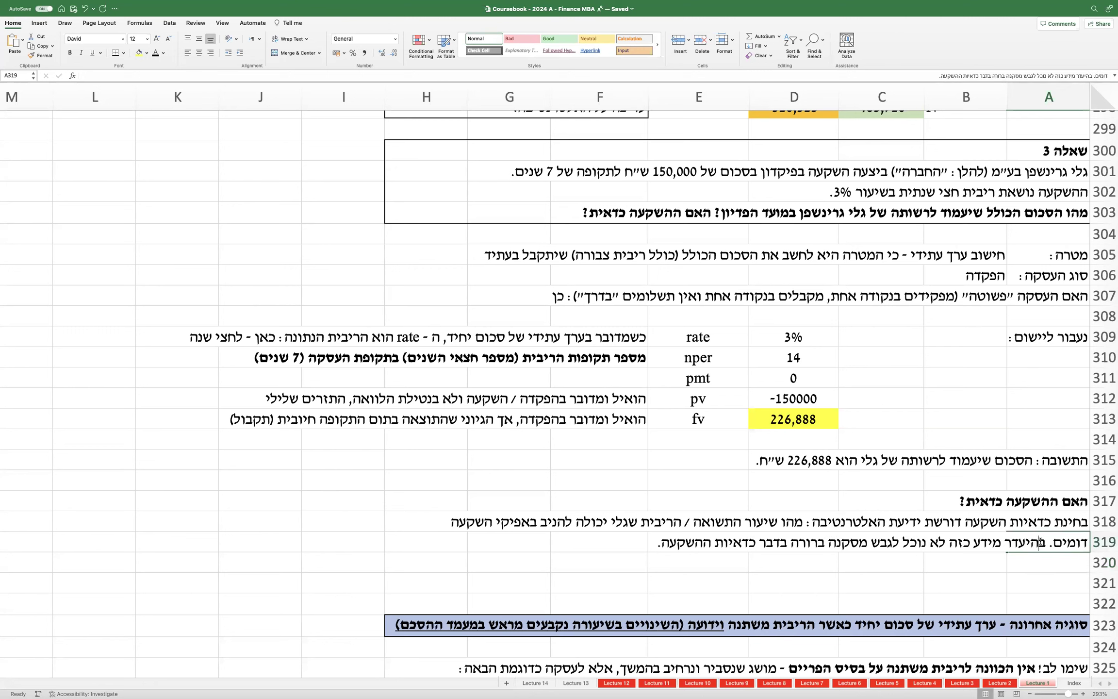
drag(1042, 538, 626, 547)
key(super+u)
click(541, 566)
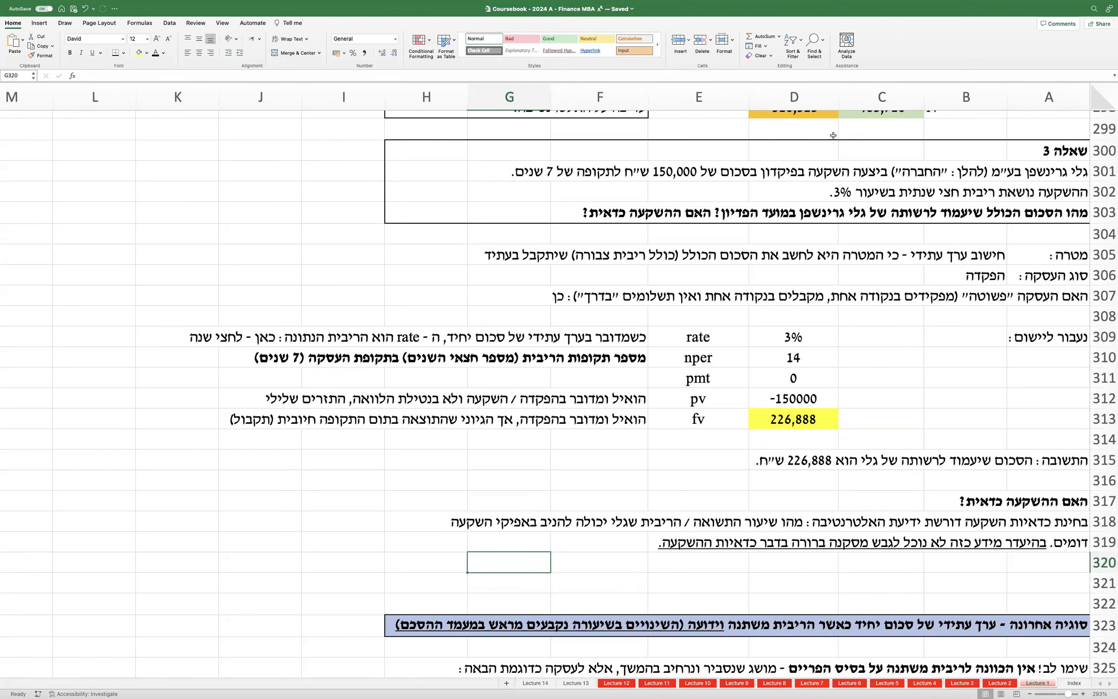
Step: Insert two batches of eight blank rows at row 321, above the heading of the last topic
mouse_move(1010, 4)
scroll(936, 394, down, 5)
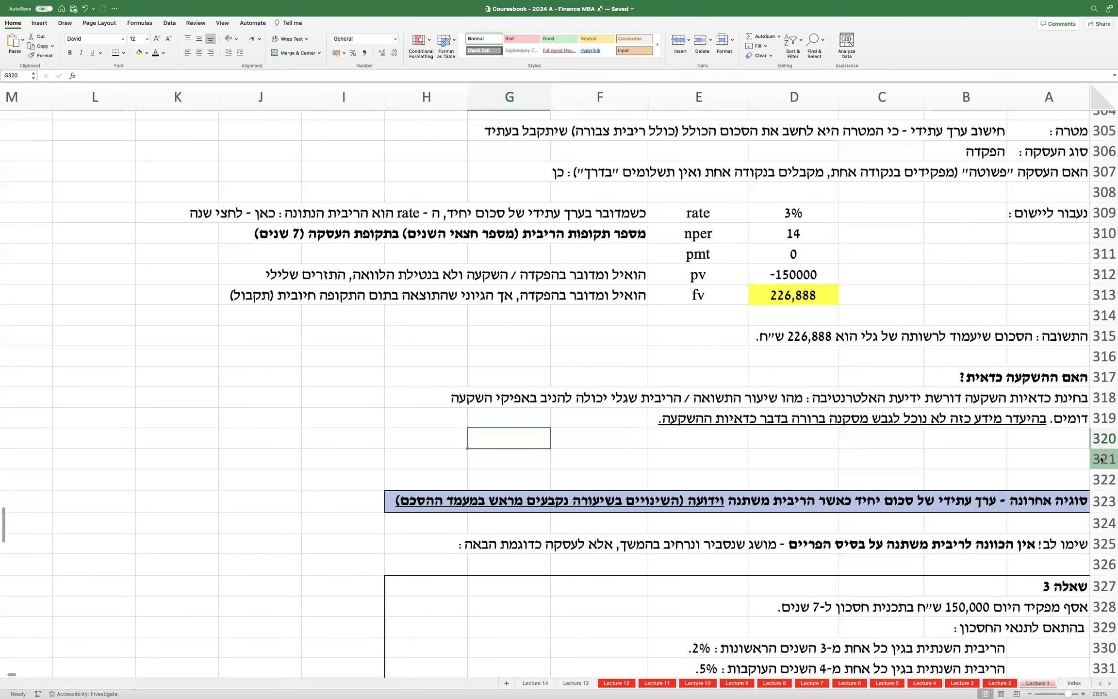
drag(1102, 459, 1102, 614)
right_click(1102, 615)
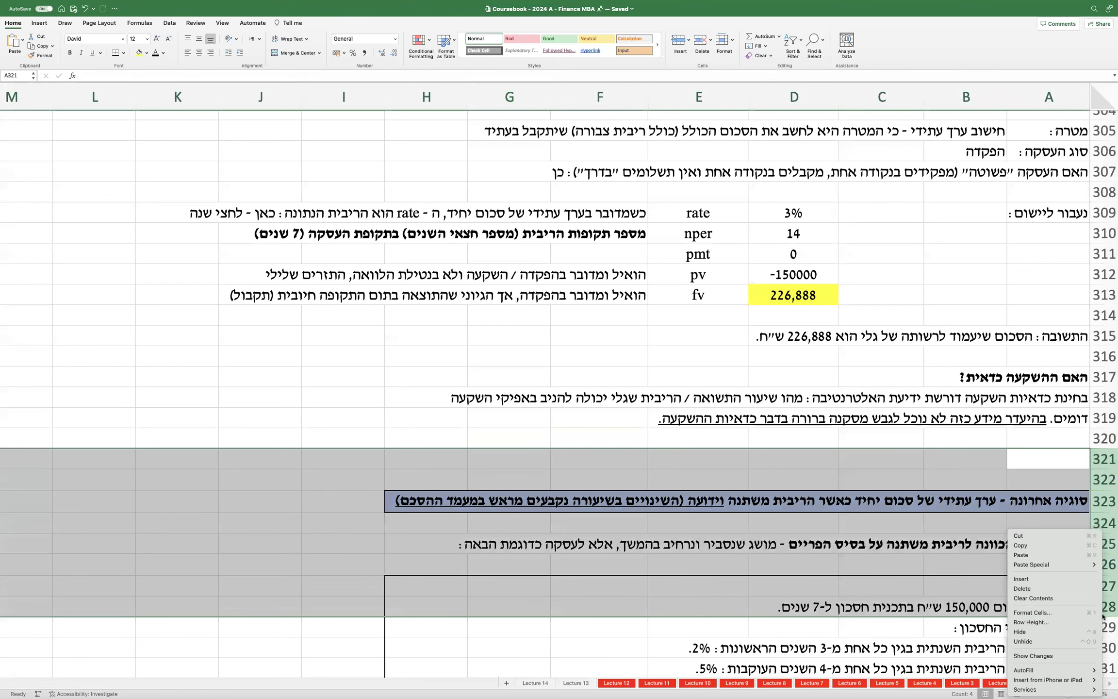
click(1021, 578)
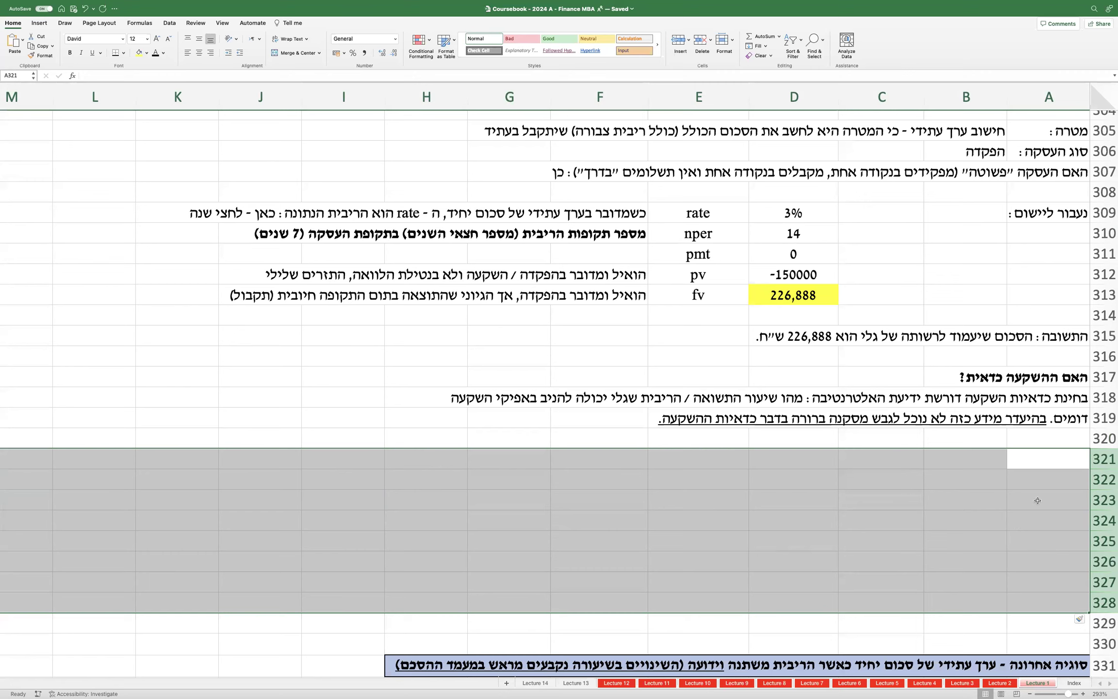
right_click(1033, 453)
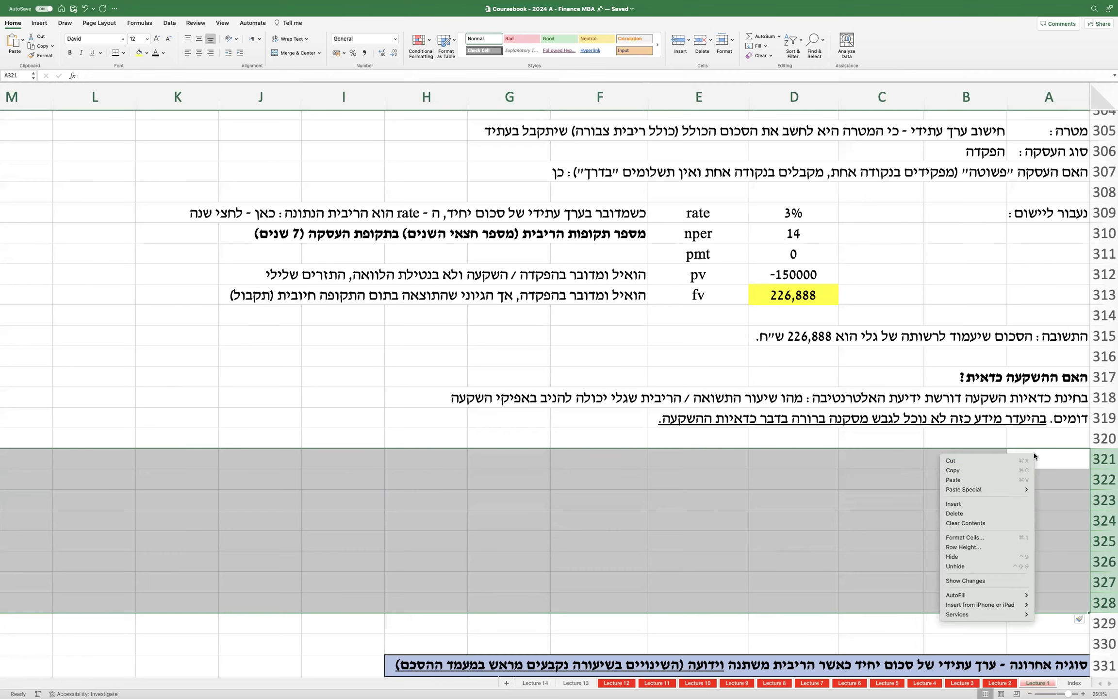
click(995, 505)
click(1019, 480)
Step: Copy the question 3 box in rows 300 to 303 and paste it at A321
scroll(1020, 477, up, 10)
scroll(1021, 477, up, 10)
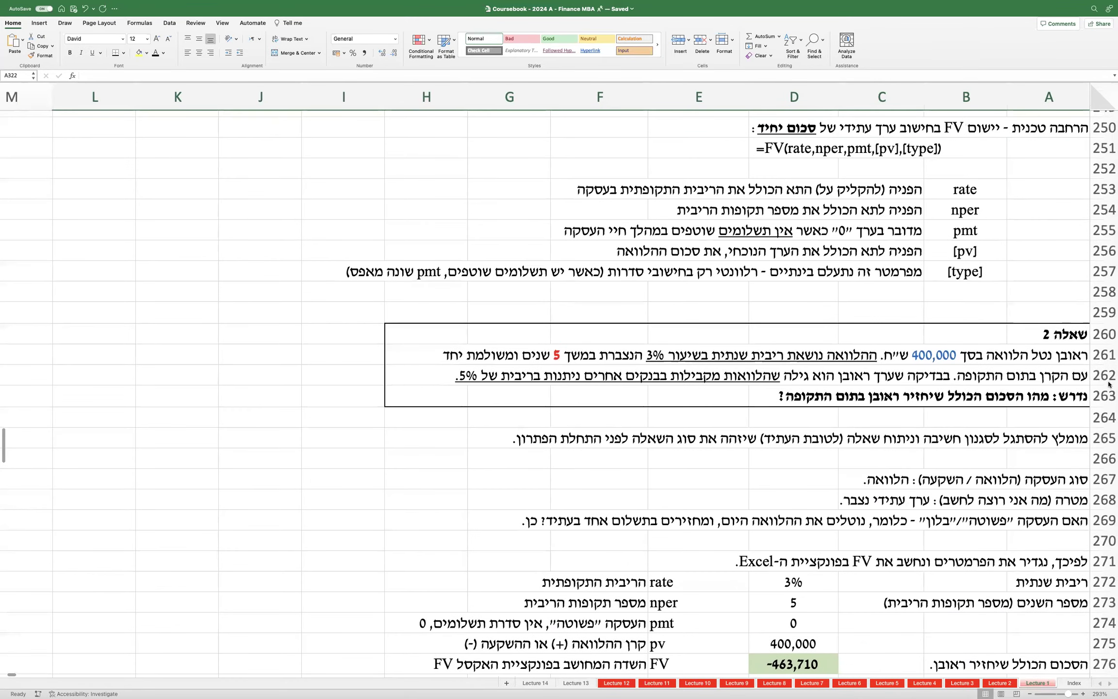
drag(1104, 334, 1099, 388)
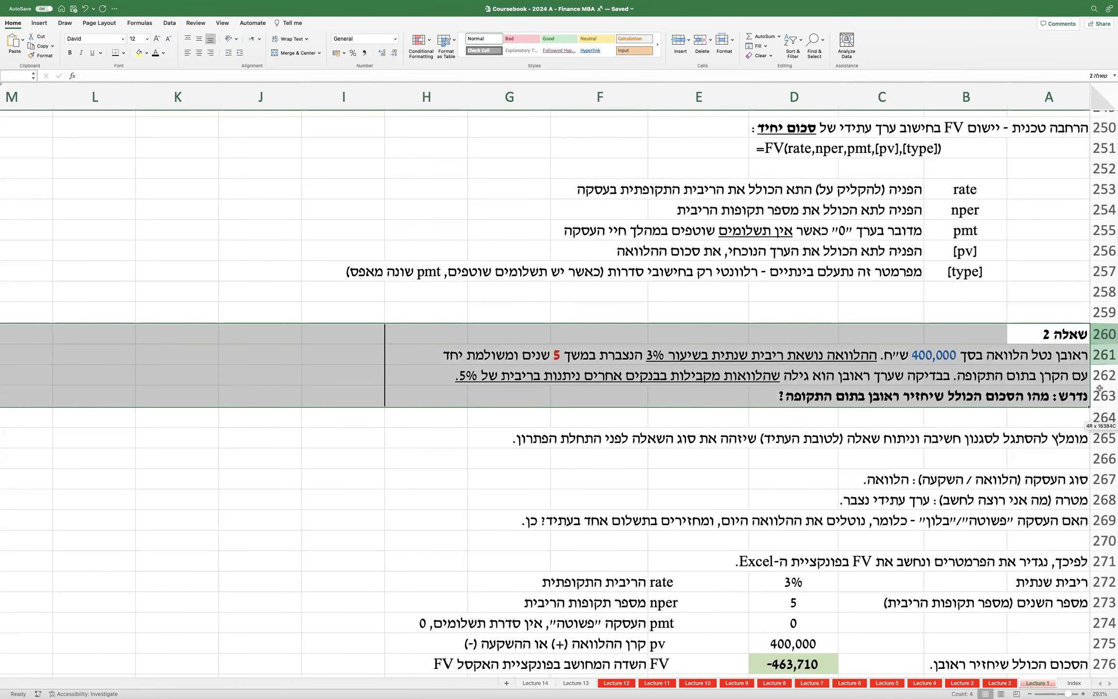
scroll(1104, 376, down, 12)
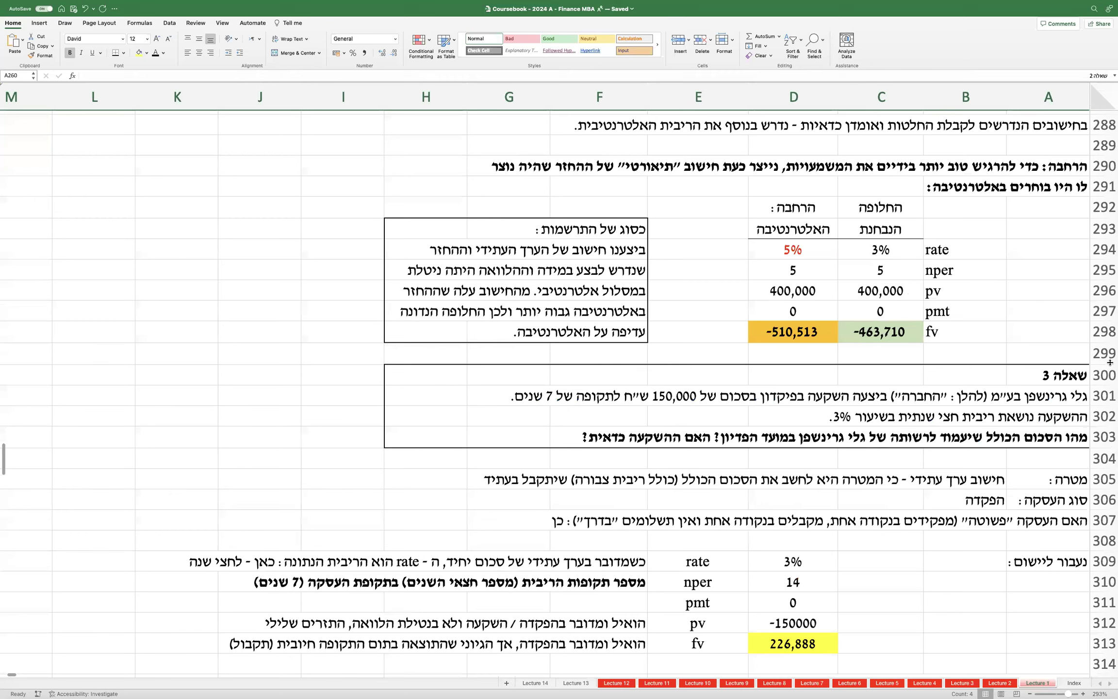
drag(1108, 375, 1103, 435)
key(super+c)
scroll(1049, 480, down, 7)
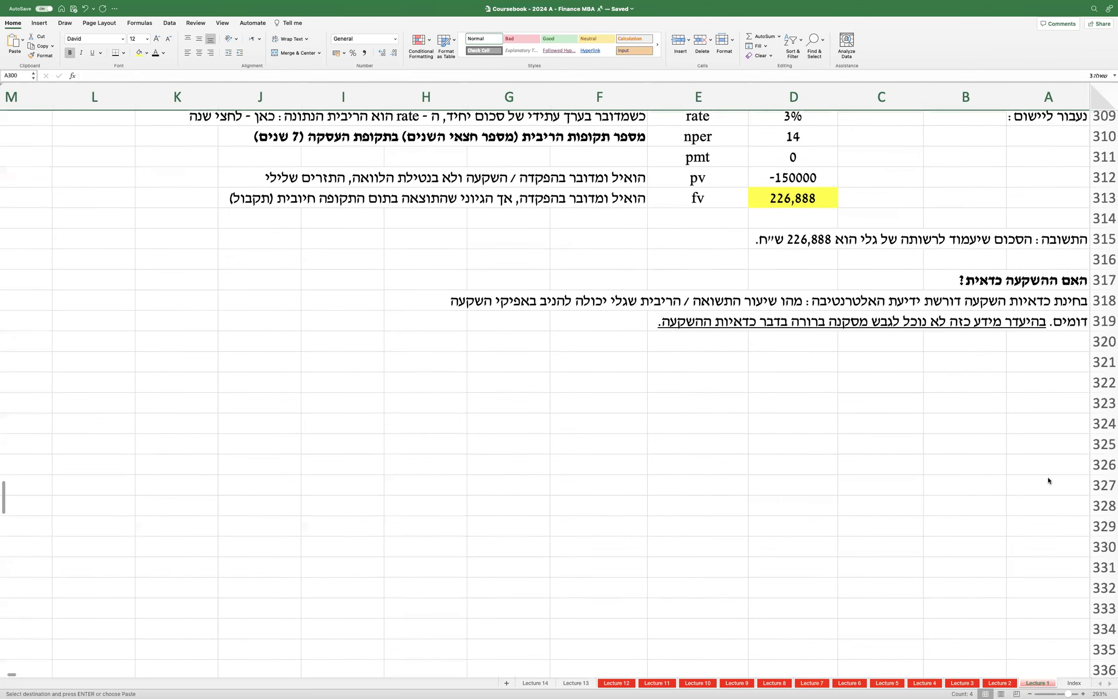
click(1047, 363)
key(super+v)
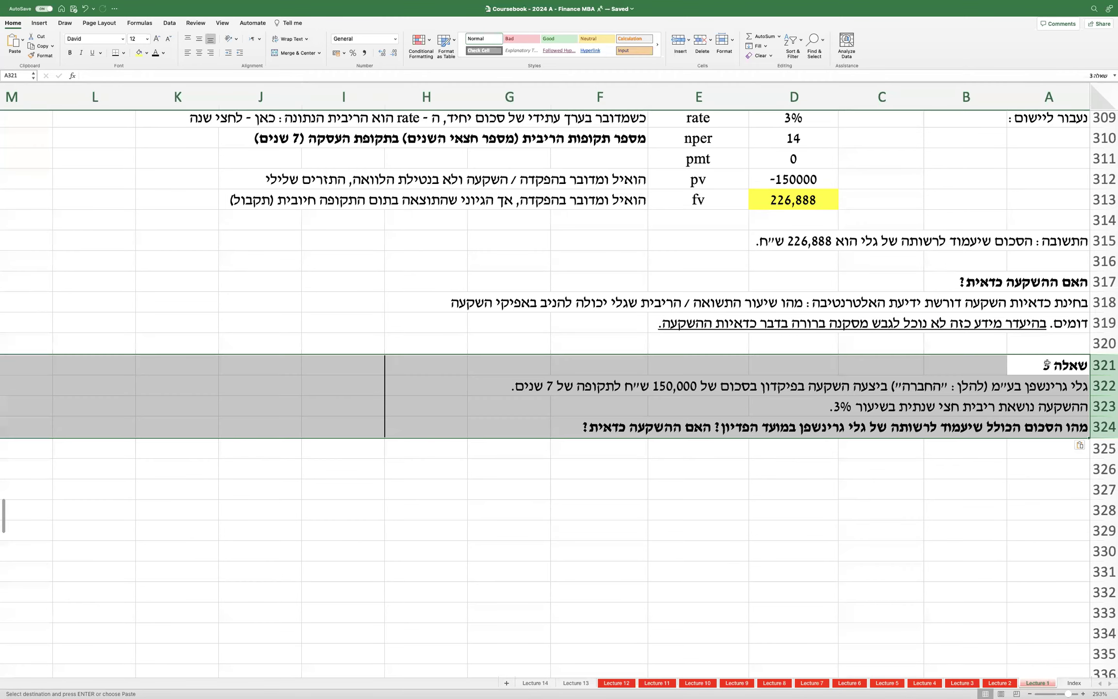
Step: Change the pasted heading in A321 to "שאלה 4 - טעימה קטנה מחישוב ערך עתידי של סדרה"
double_click(1047, 363)
text(4)
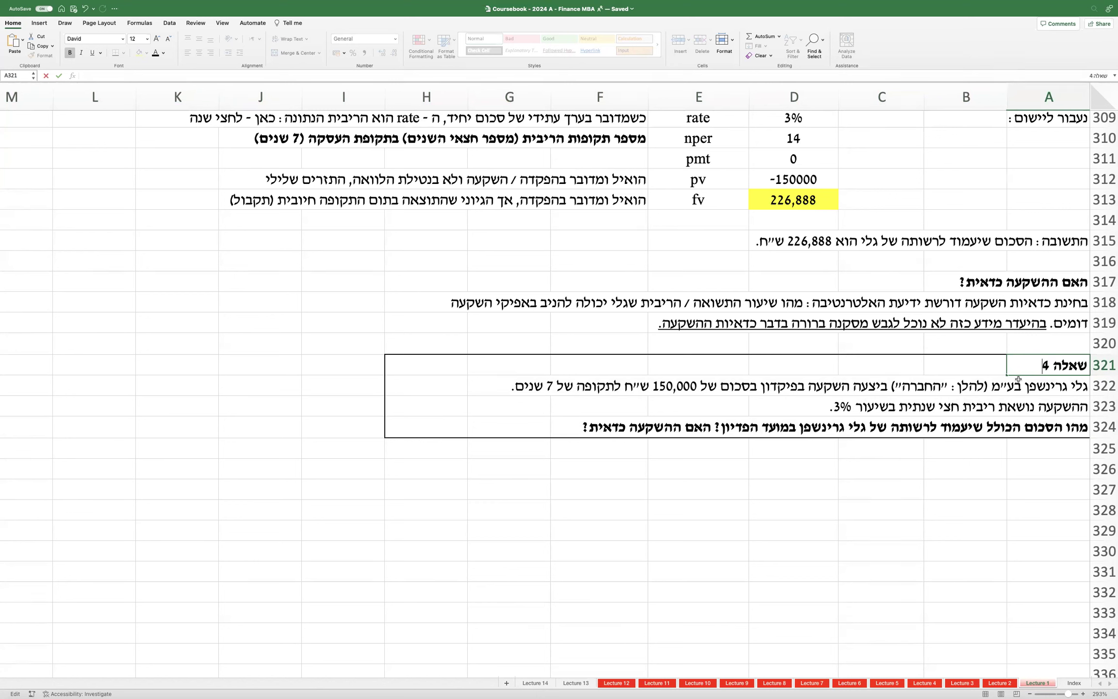
text(- טעימה קטנה)
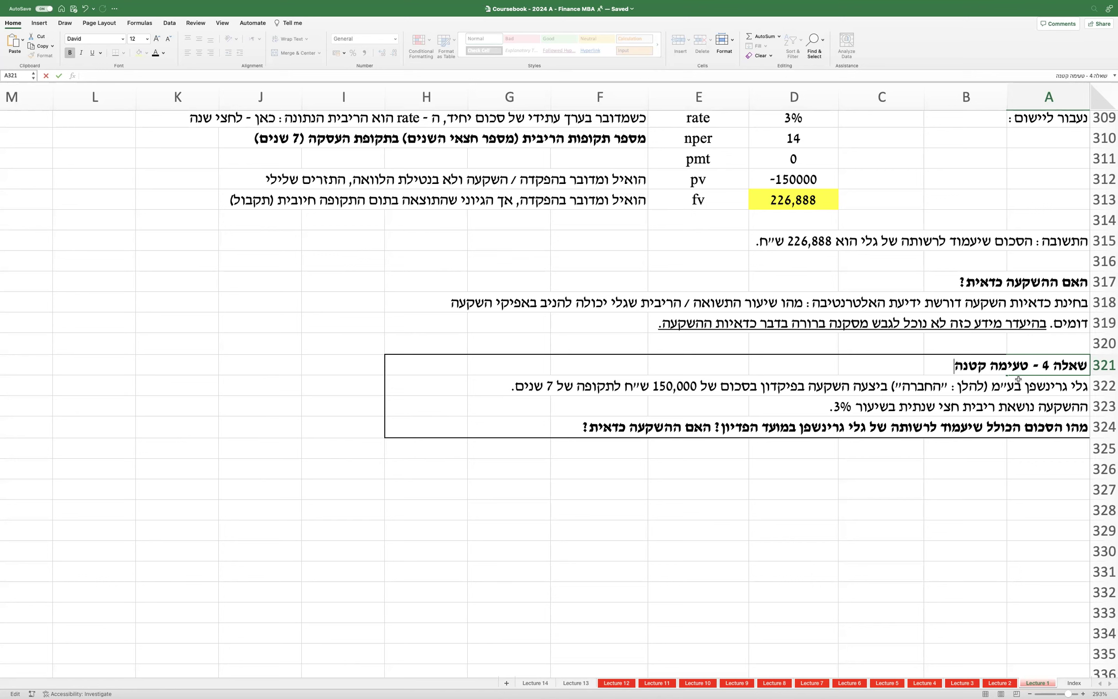
text( מחישוב ערך עתי)
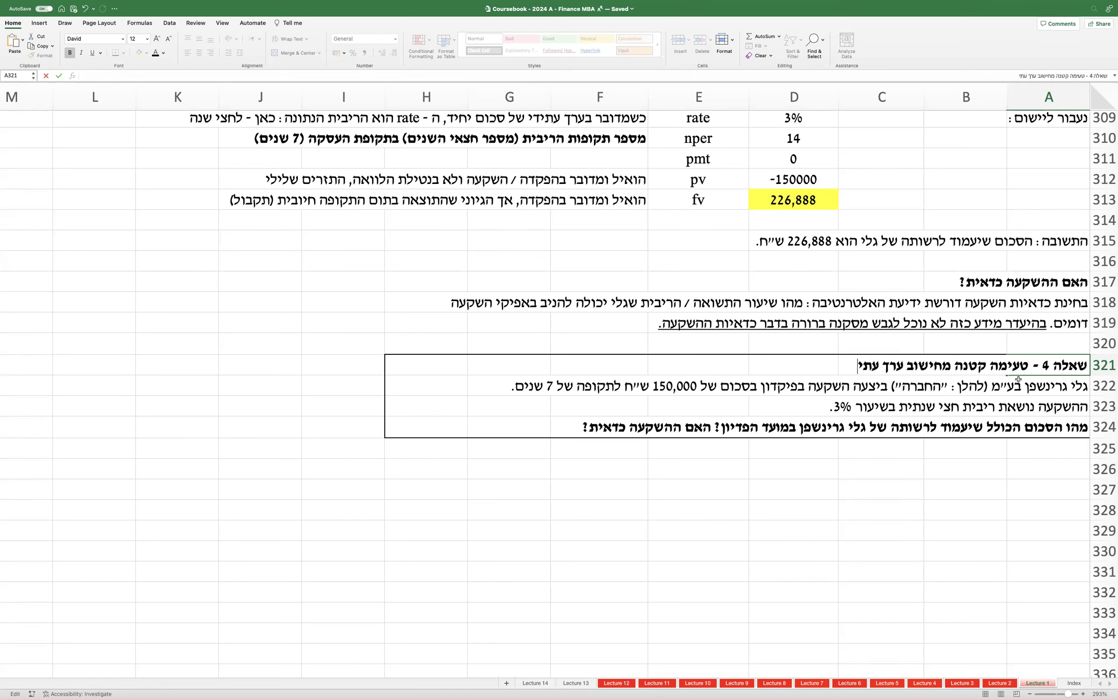
text(די של סדרה)
click(1013, 405)
Step: Replace A322 with the new company's name and "בע״מ (להלן: "החברה") הפקידה במשך 4 שנים לפקדון בנקאי סכום חודשי קבוע של 1,000 ש״ח."
click(1042, 386)
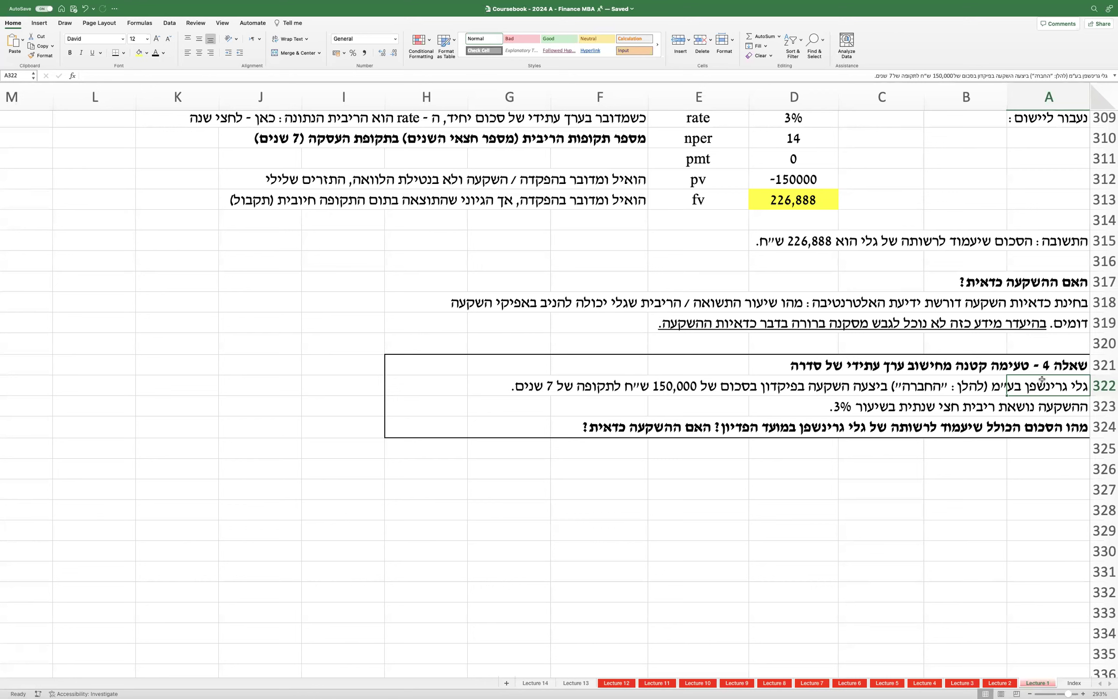
text(אסף משה בע)
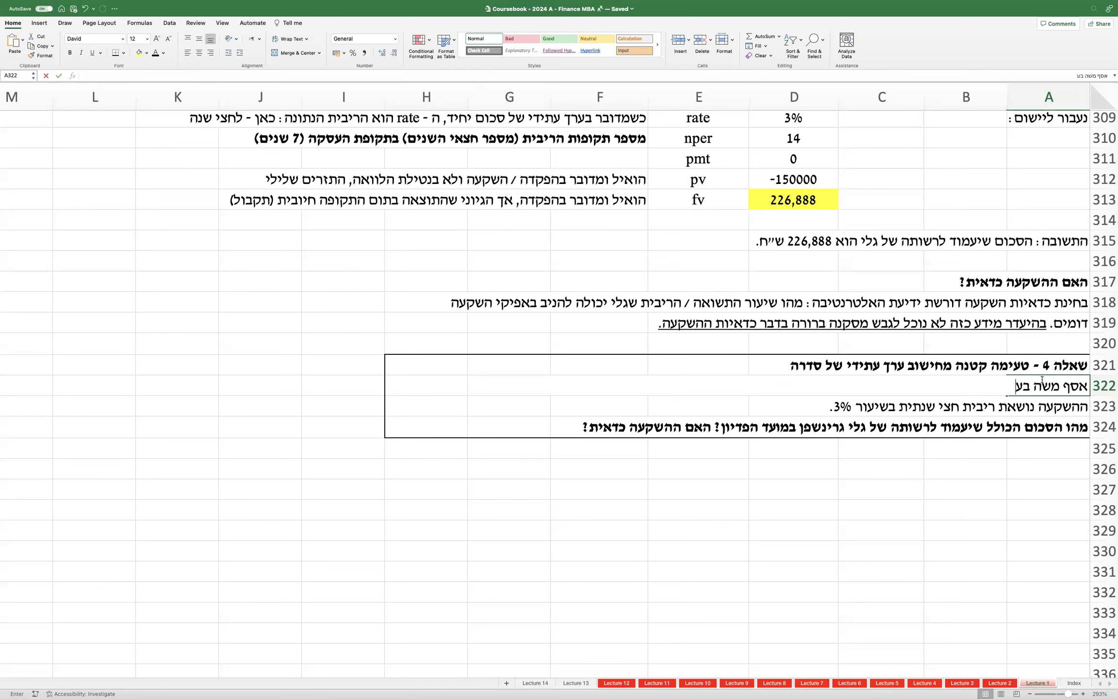
text("מ (להלן:)
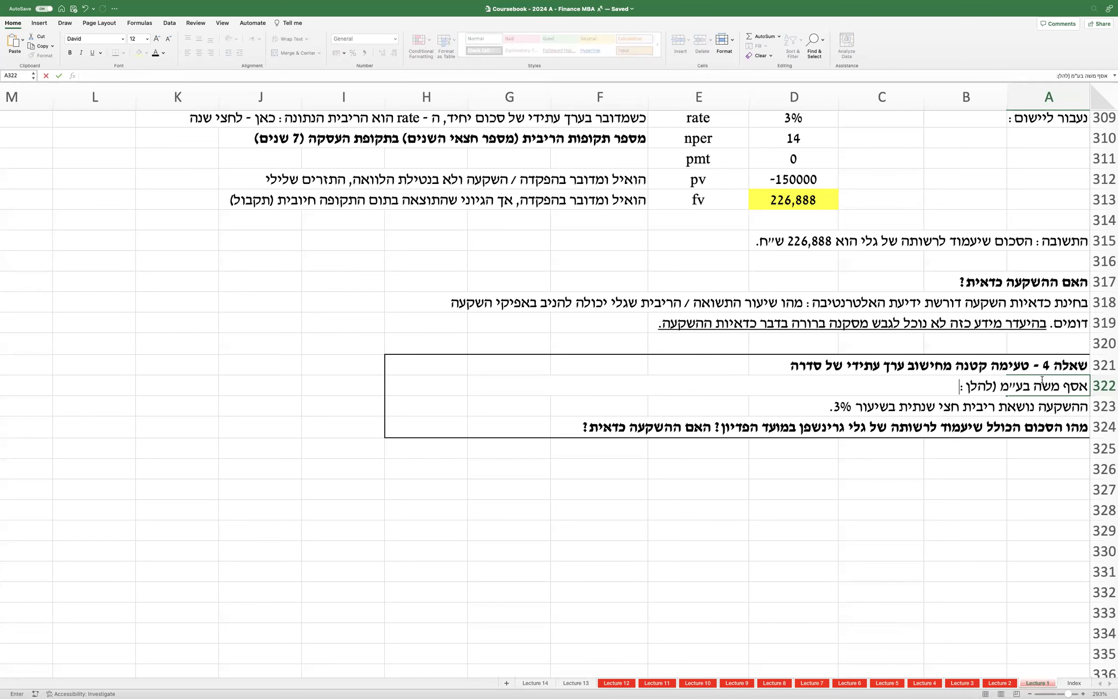
text( "החברה") הפקידה)
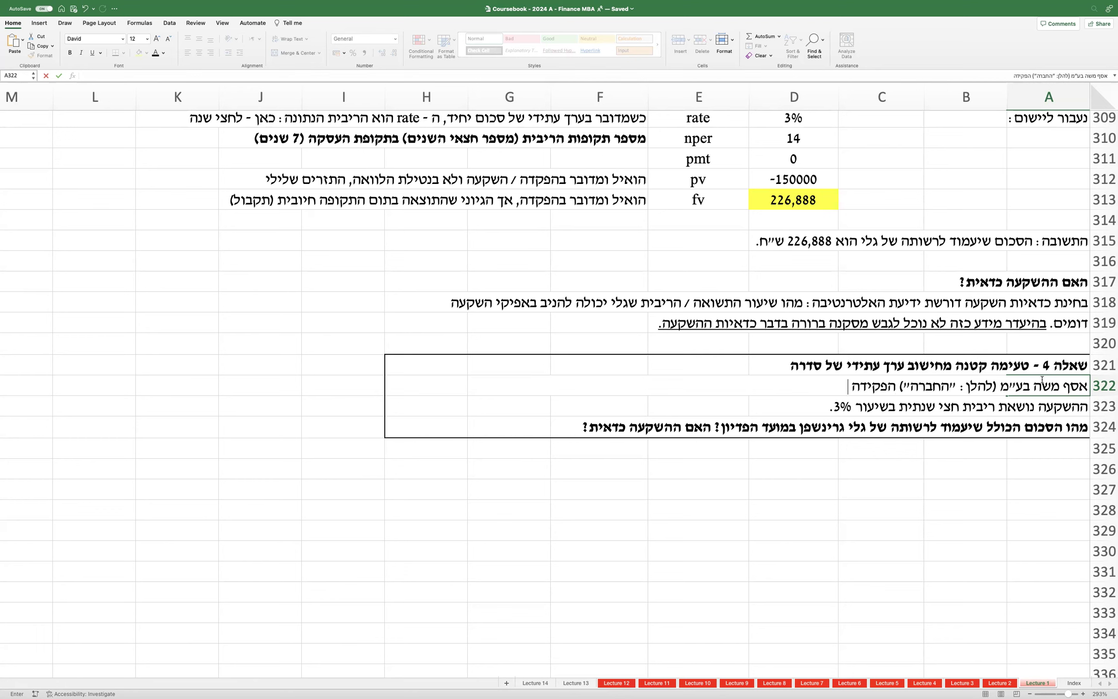
text( במשך 4 שנים לפק)
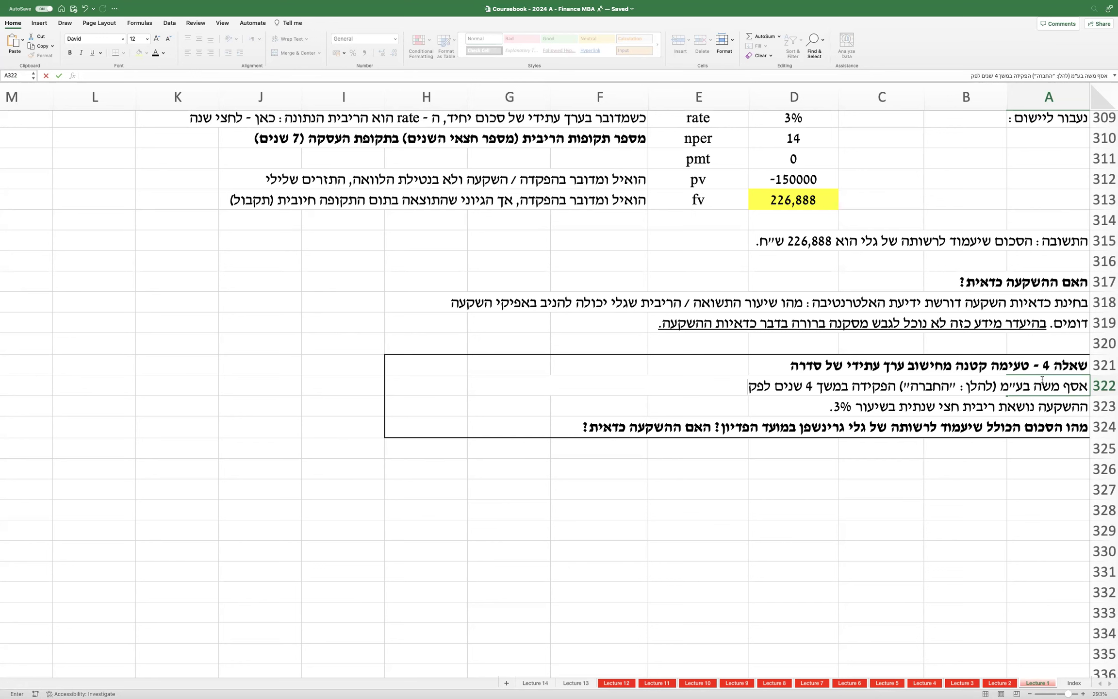
text(דון בנקאי סכום חודיש)
key(BackSpace)
key(BackSpace)
text(שי קבוע של 1,000 ש״ח.)
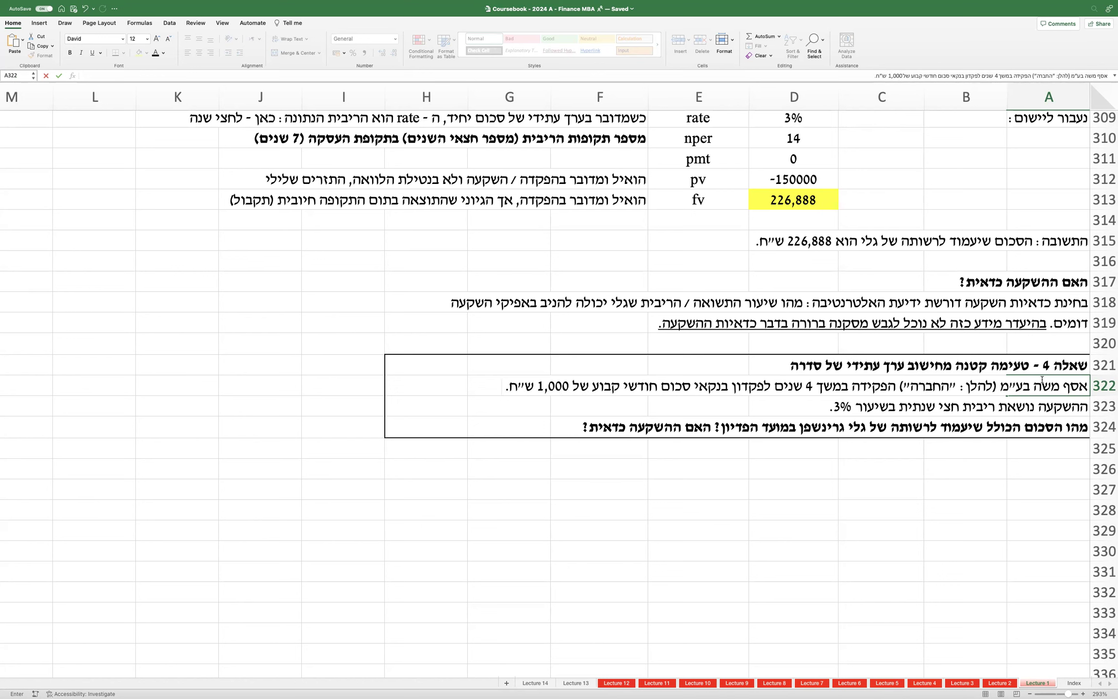
key(Return)
Step: Replace A323 with "הריבית החודשית היא 0.25%. מהו הסכום הכולל שיעמוד לרשות החברה בתום 4 השנים?"
text(הריבית החודשית היא 0.25%. )
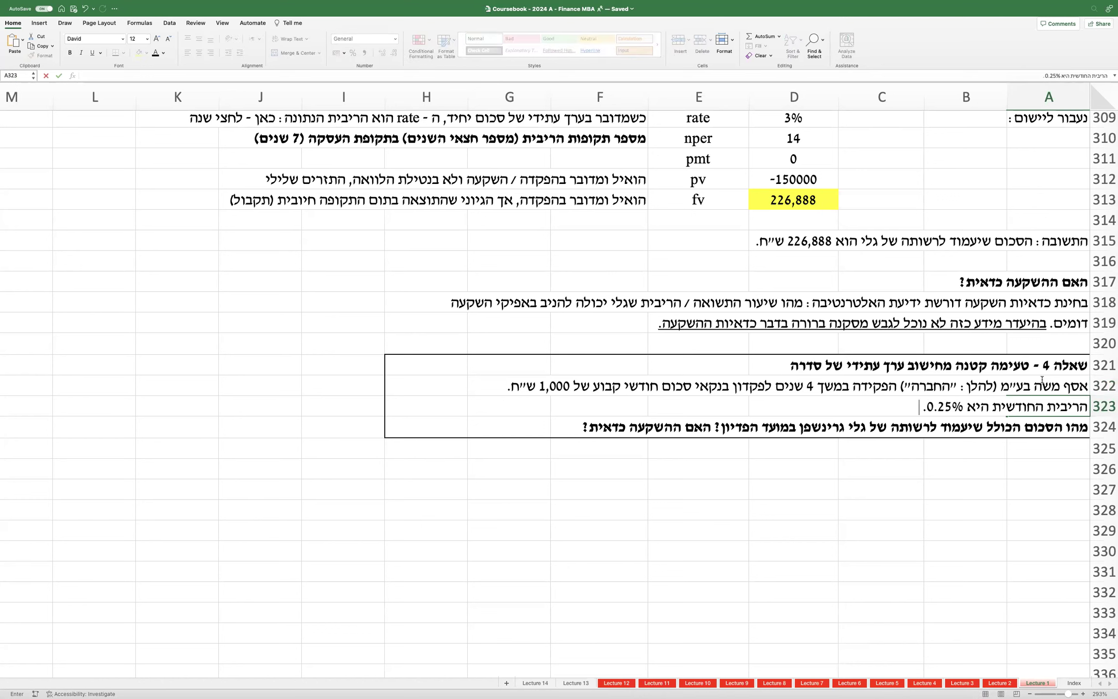
text(מהו הסכום הכולל שיעמוד לר)
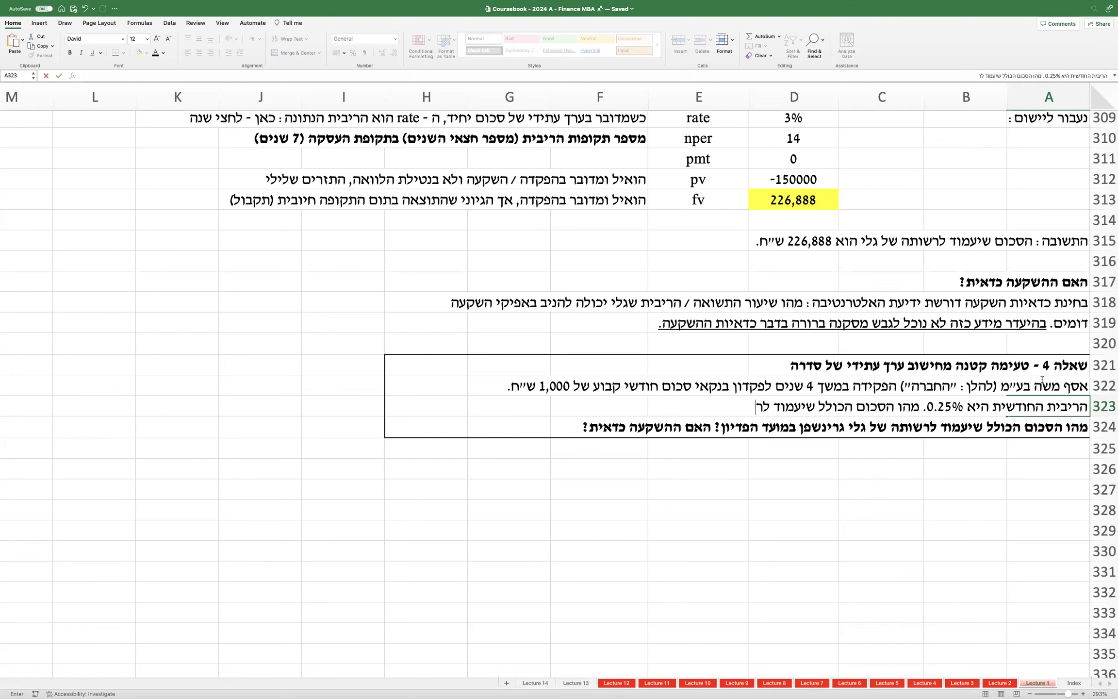
text(שות החברה בתום )
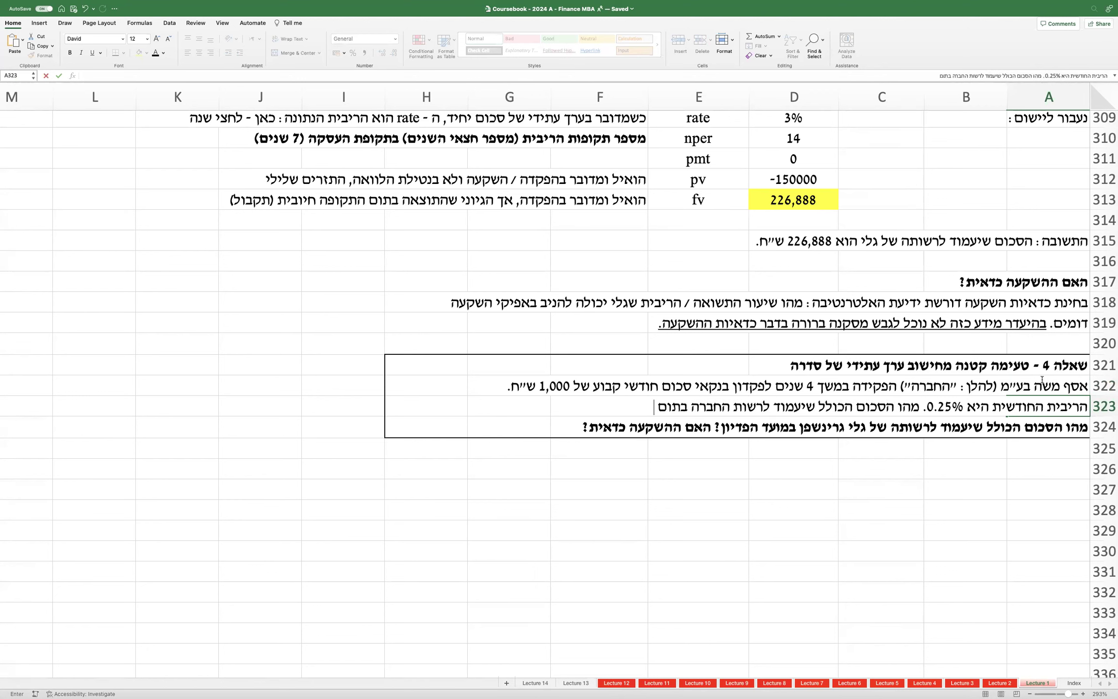
text(4 השנים?)
key(Return)
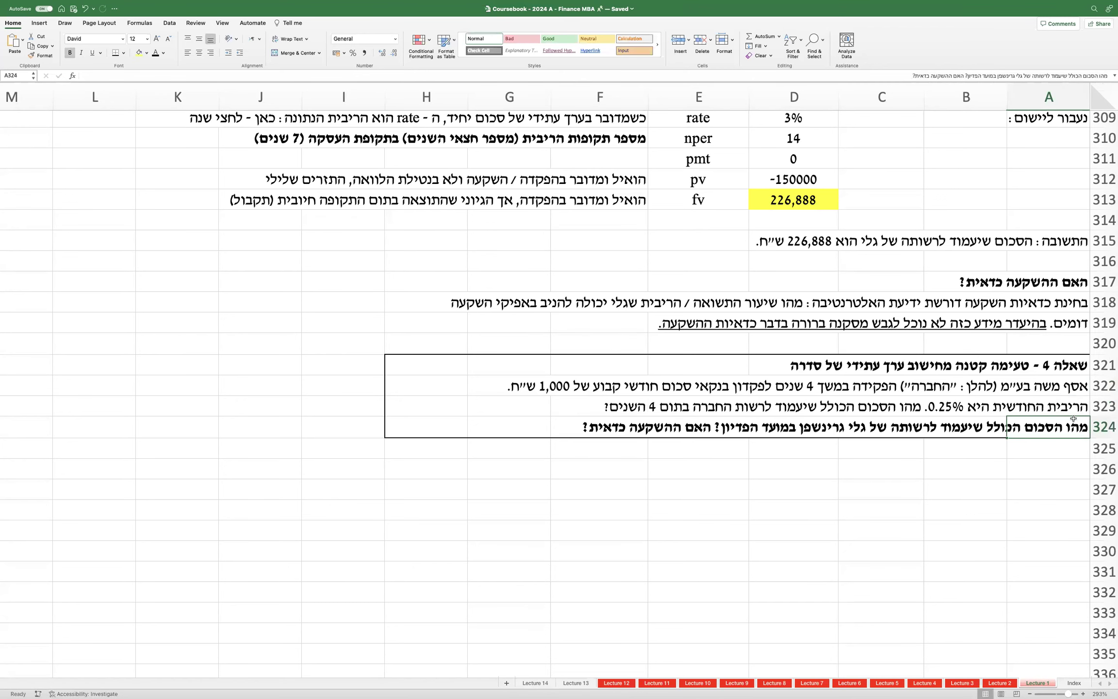
Step: Delete the leftover question line in row 324 and close the border around the question 4 box, A321:H323
right_click(1101, 427)
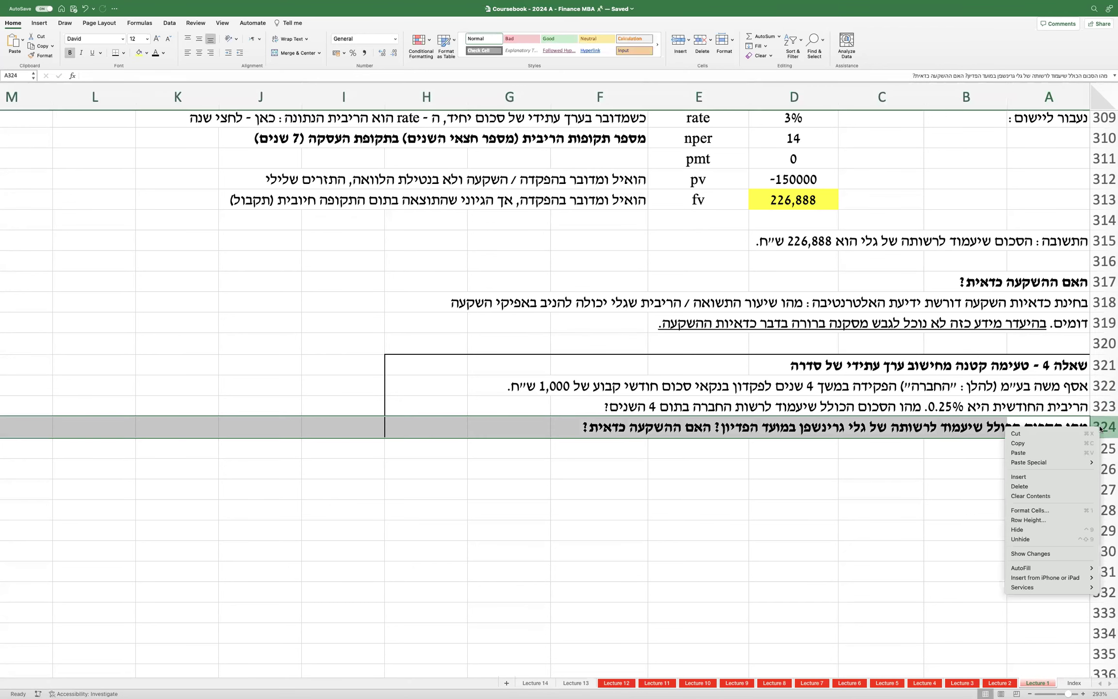
click(1064, 486)
click(1059, 363)
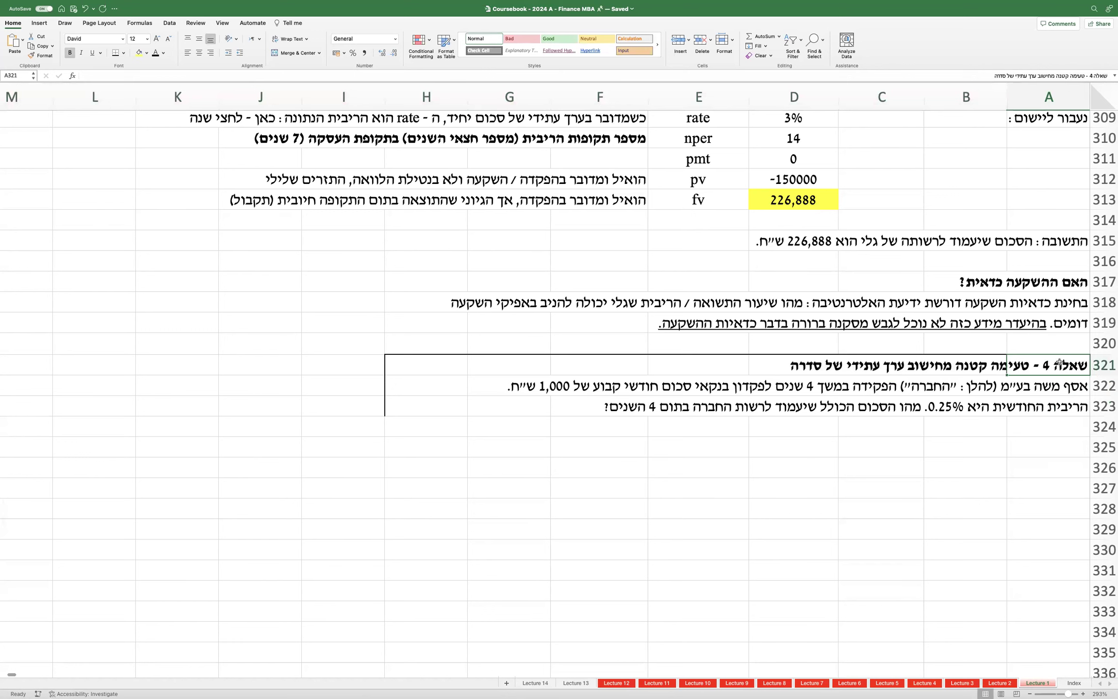
drag(1059, 364, 427, 407)
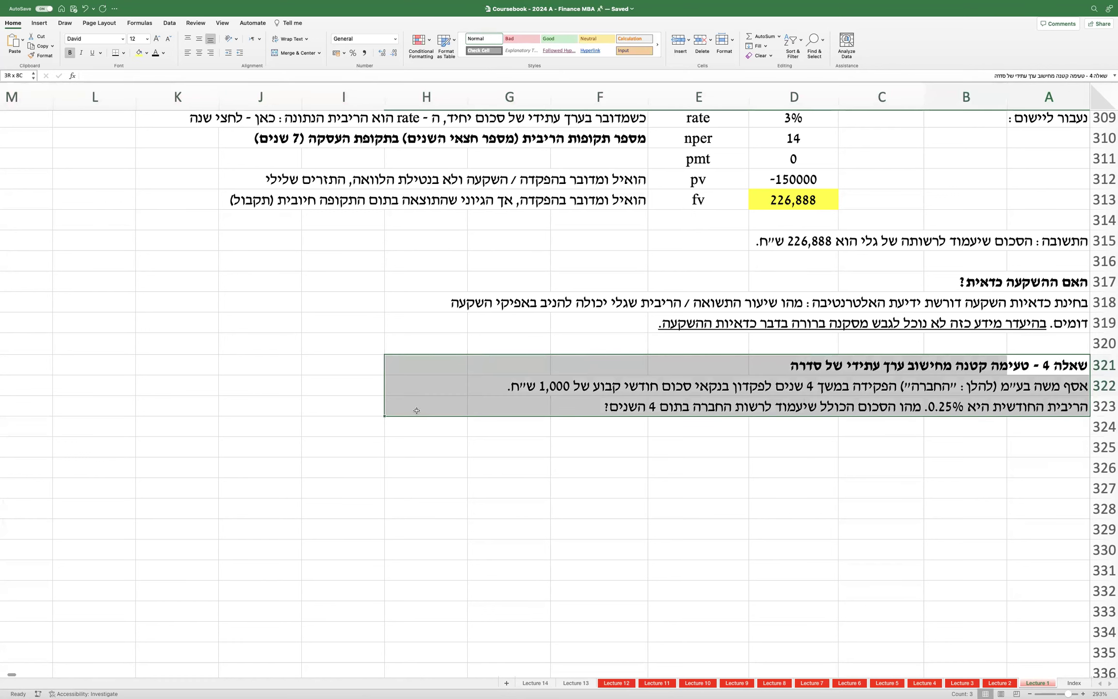
click(123, 52)
click(137, 153)
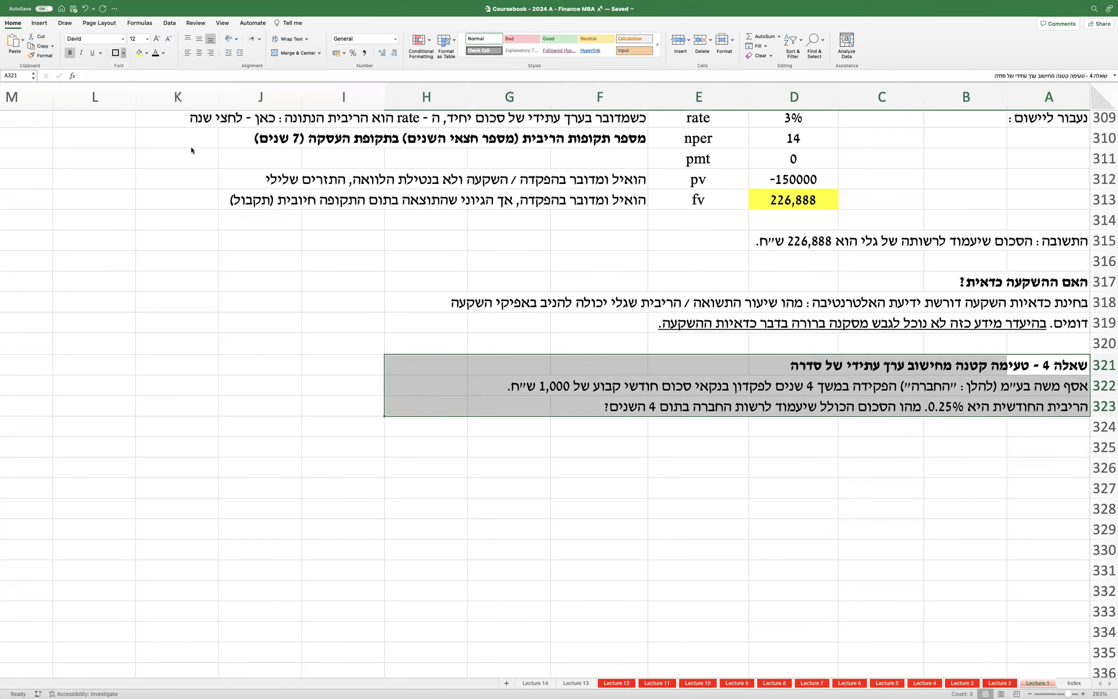
Step: Draw a seven-point star about 1.79 inches wide and 1.47 inches high across columns H and I beside question 4
click(40, 23)
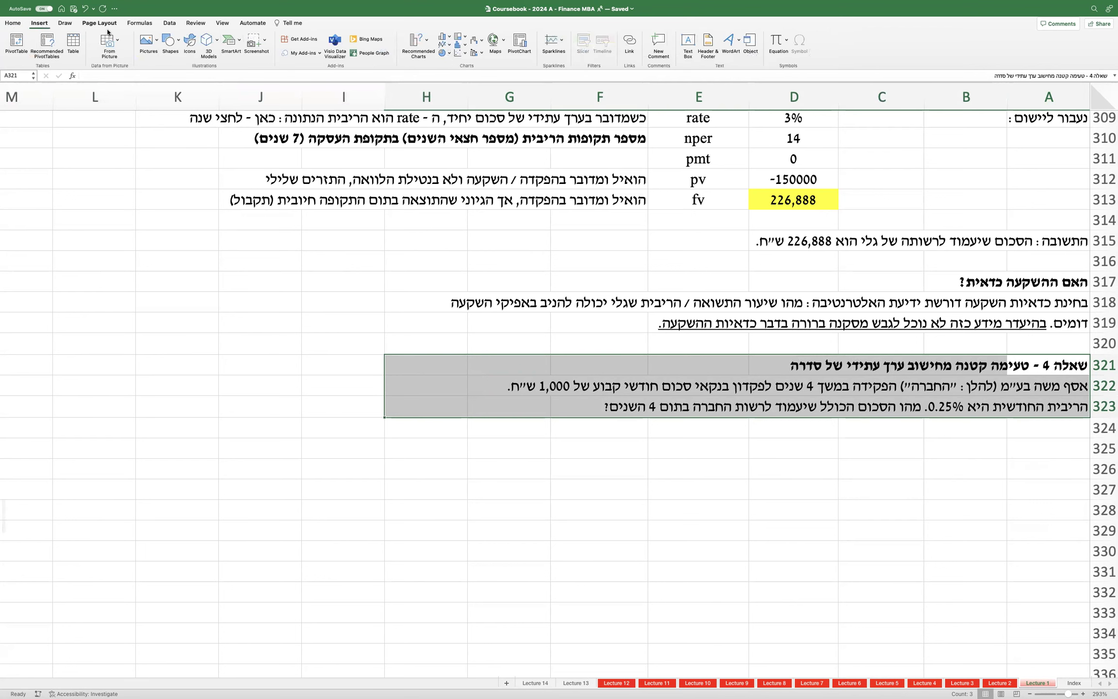
click(170, 39)
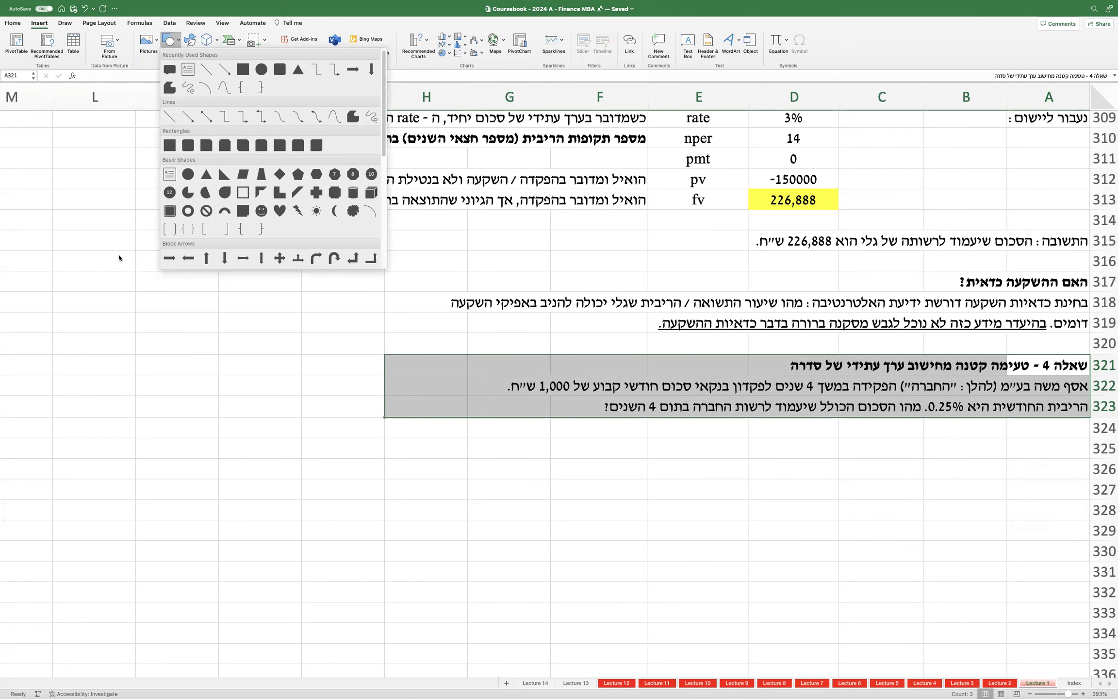
scroll(268, 178, down, 10)
scroll(268, 178, up, 10)
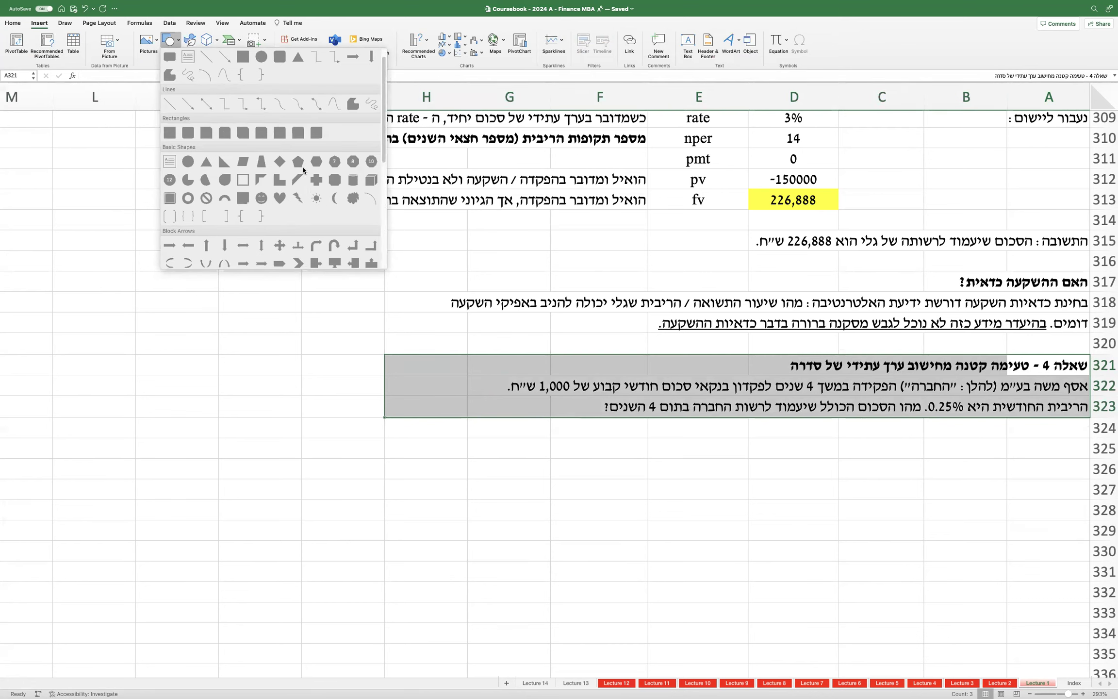
scroll(303, 169, up, 1)
click(319, 303)
click(319, 302)
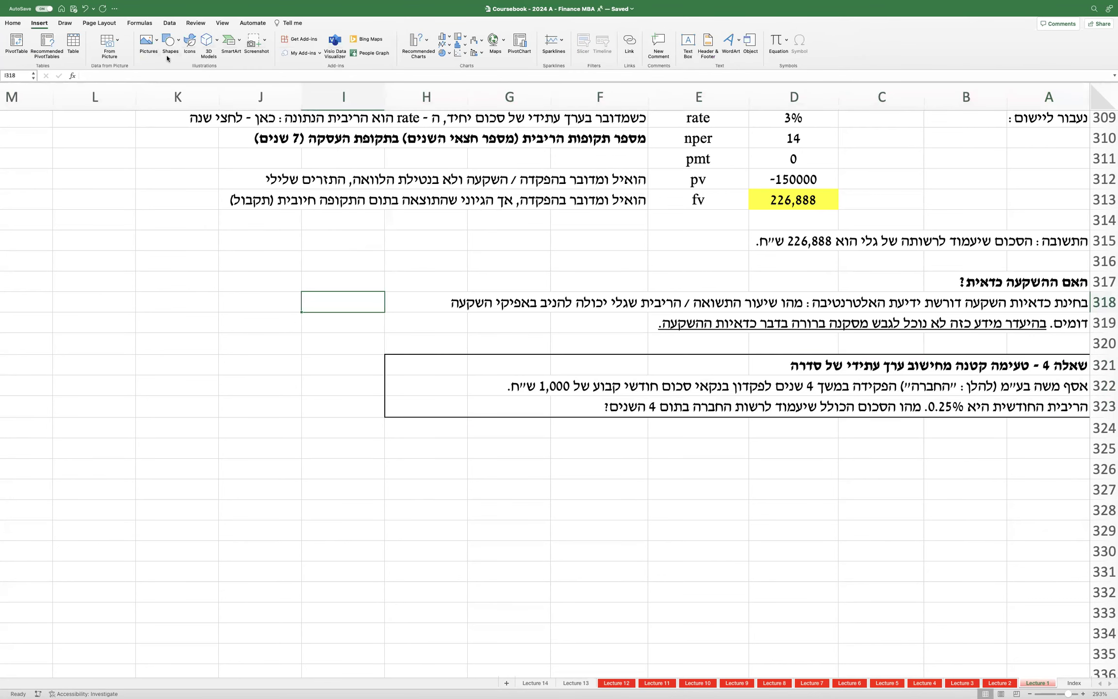
click(170, 42)
scroll(264, 165, down, 3)
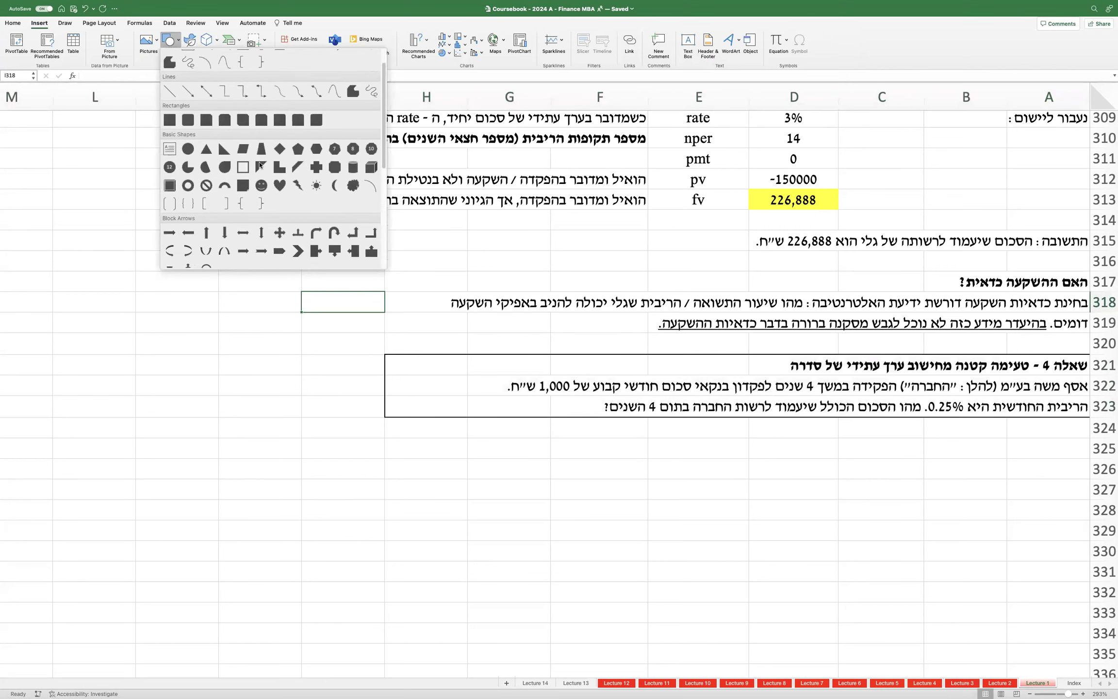
scroll(278, 164, down, 5)
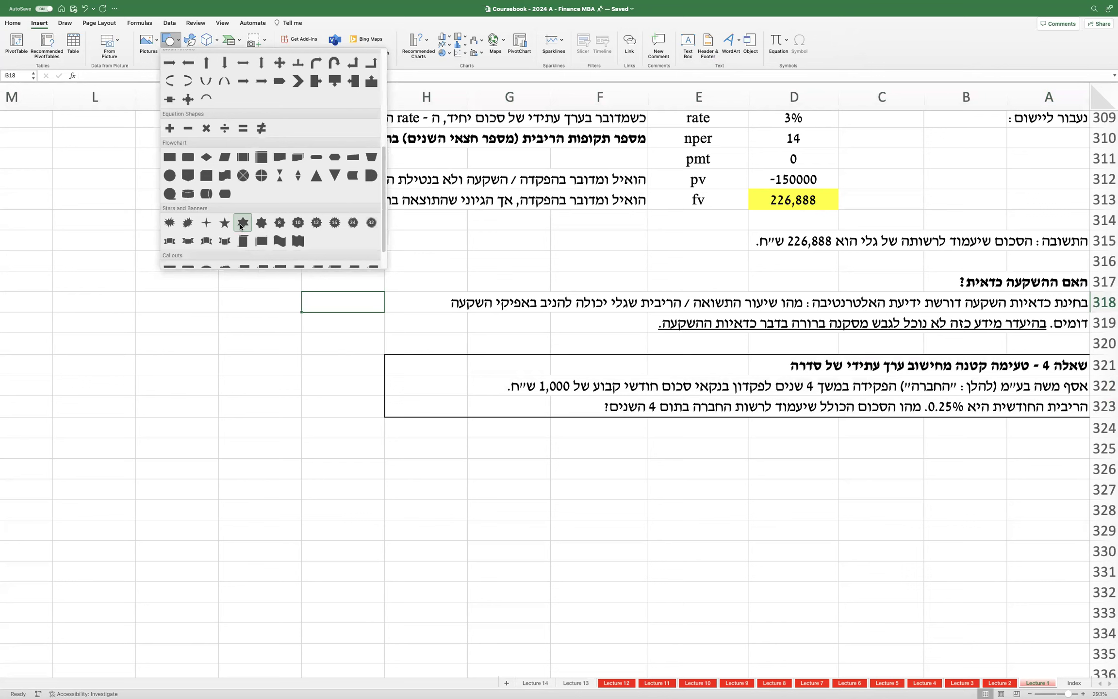
click(265, 224)
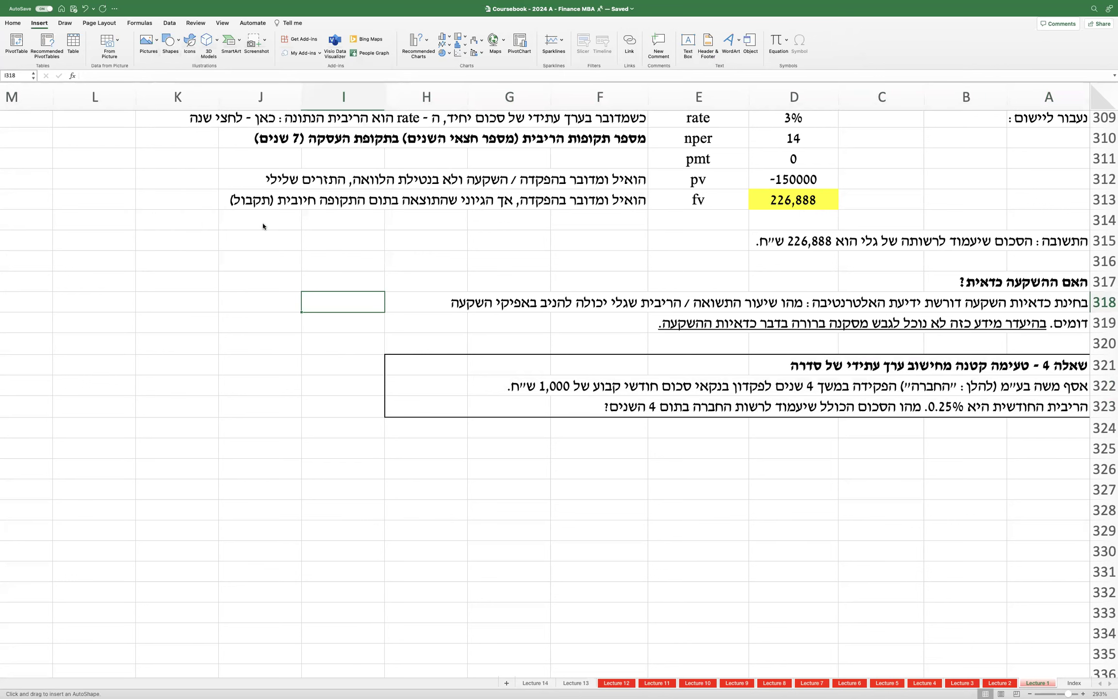
mouse_move(308, 286)
mouse_down()
mouse_move(485, 397)
mouse_move(472, 422)
mouse_up()
Step: Enter "חדש! ערך עתידי של סדרה" as the text inside the star
text(חדש! ערך עתידי)
key(BackSpace)
key(BackSpace)
text(ידי של סדרה)
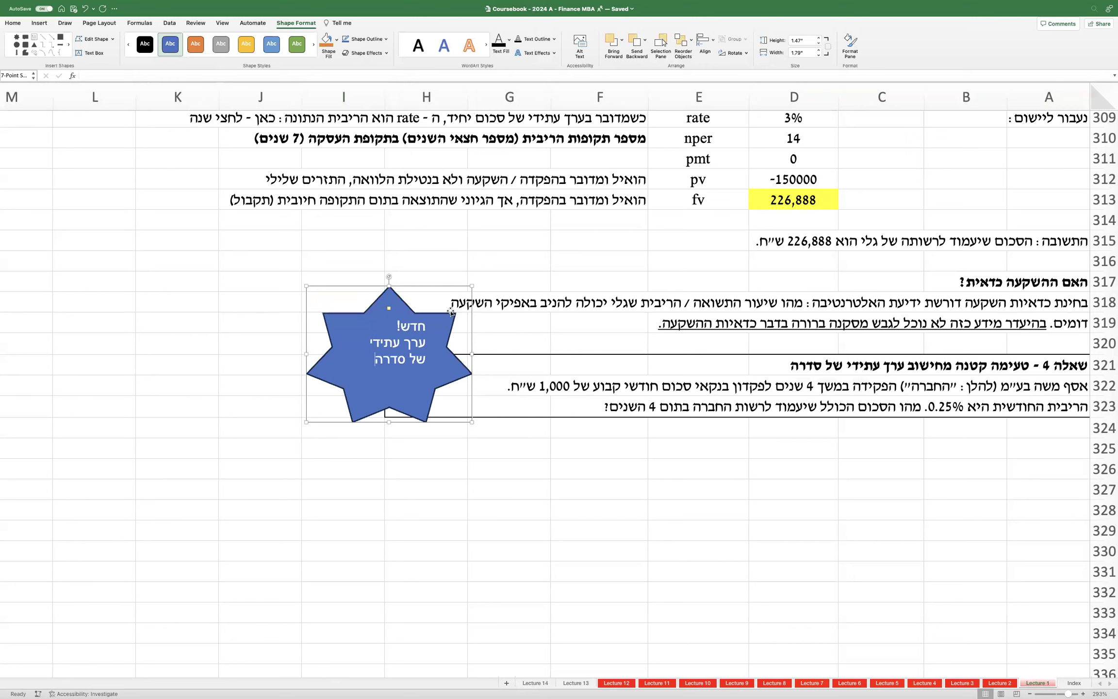
Step: Shrink the star to about 1.47 by 1.14 inches over the end of the question 4 box and centre its text
drag(471, 286, 493, 355)
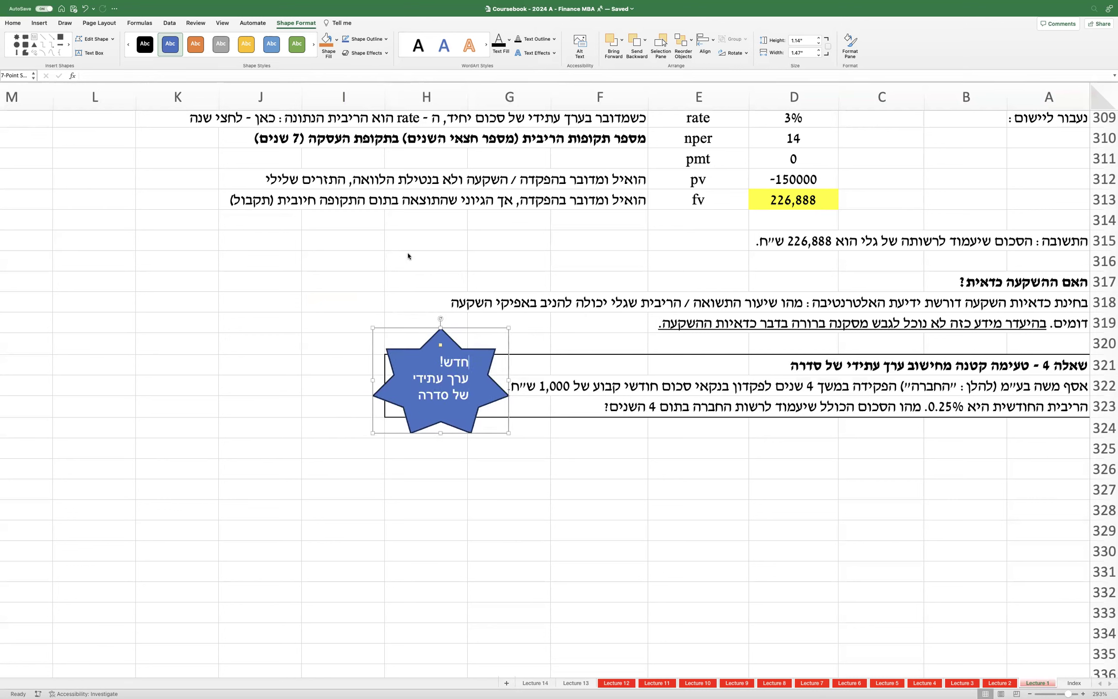
click(12, 23)
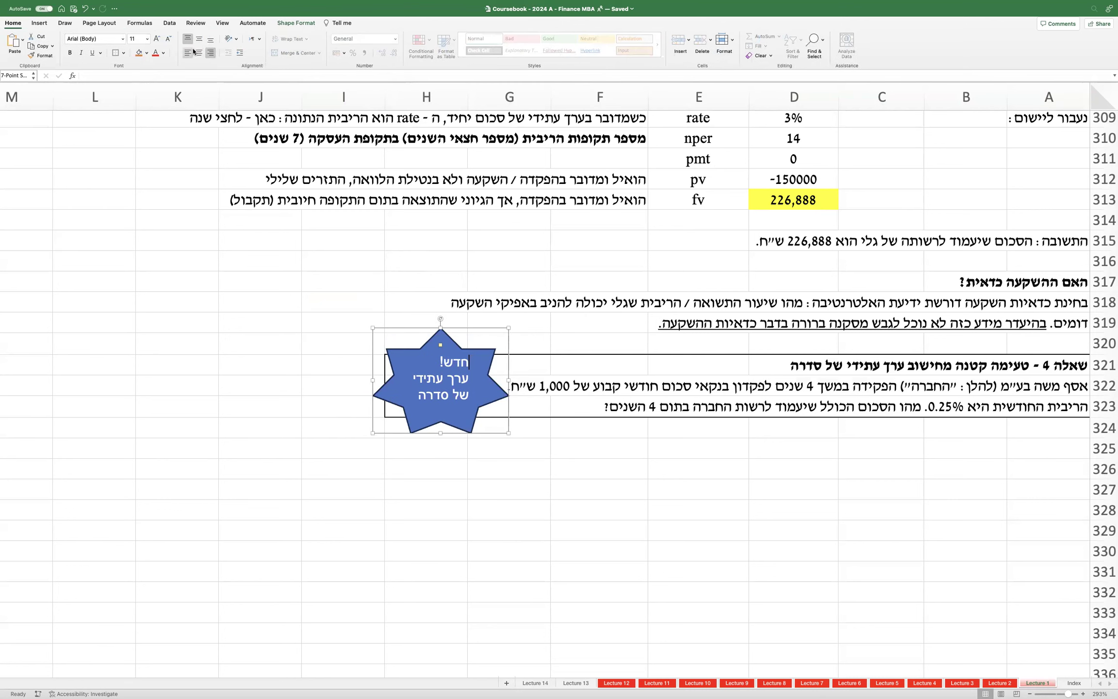
click(199, 52)
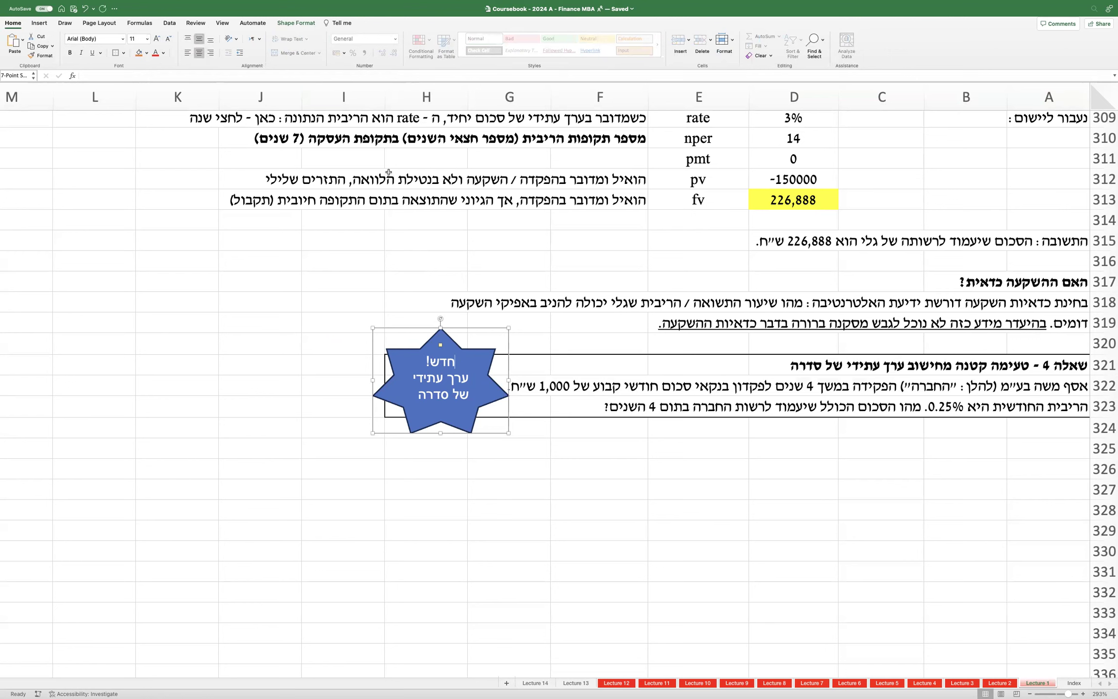
Step: Make the star taller and shift it slightly up over the end edge of the question 4 box
click(722, 469)
click(446, 405)
drag(508, 433, 509, 463)
drag(479, 409, 470, 388)
click(1034, 452)
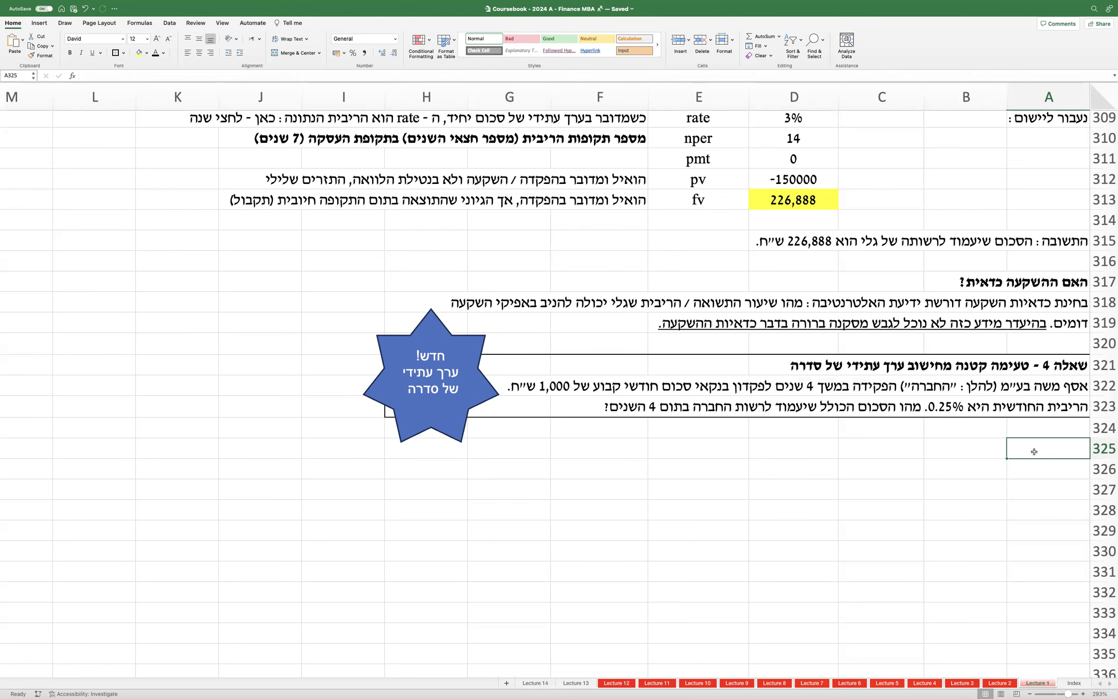
Step: Copy question 3's three analysis lines on goal, deal type and deal simplicity, and paste them at A325
scroll(1034, 451, up, 5)
drag(1042, 300, 957, 353)
key(super+c)
scroll(1023, 447, down, 5)
click(1023, 447)
key(super+v)
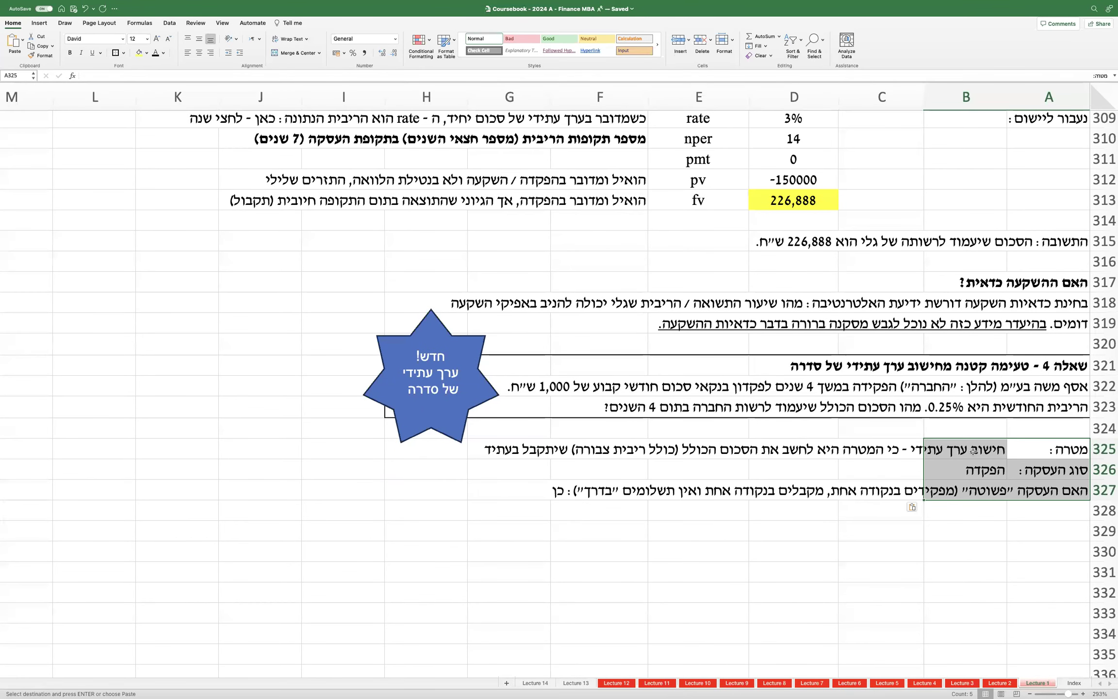
click(973, 452)
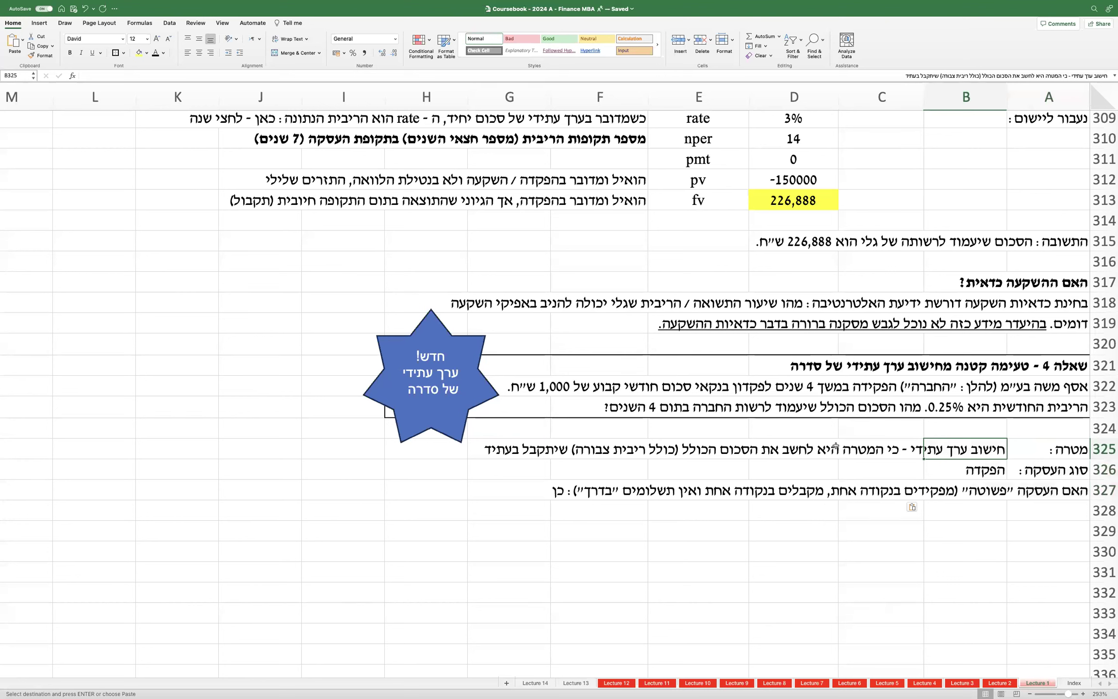
click(964, 472)
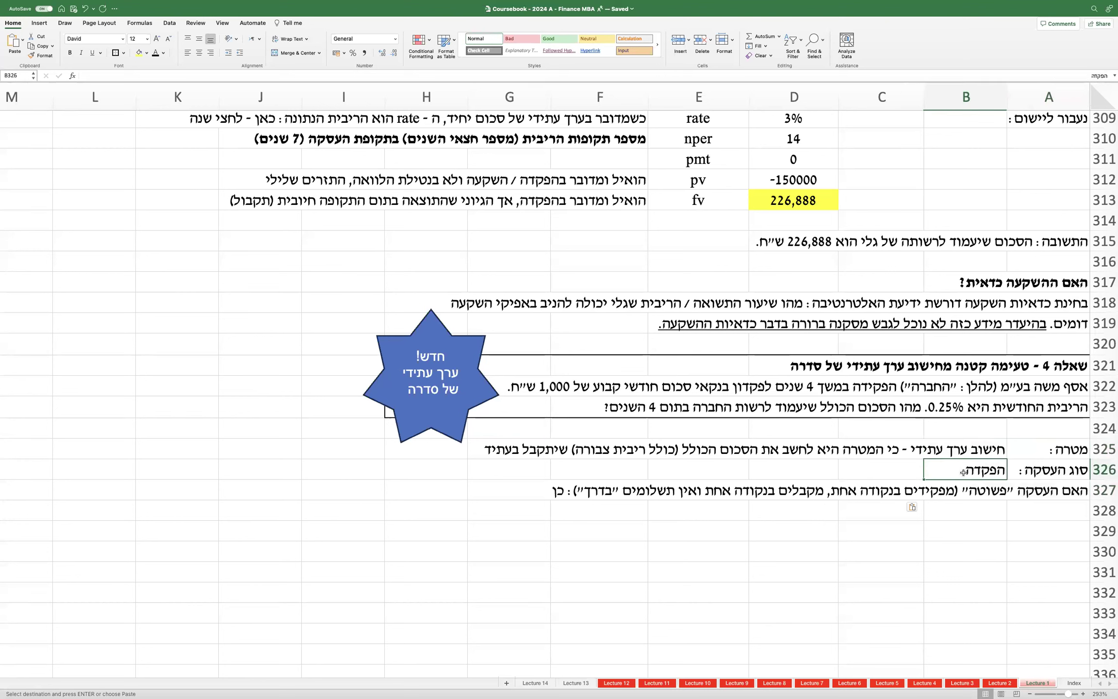
Step: Replace the answer "כן" at the end of A327 with bold "לא! מדובר בסדרה קבועה"
click(1034, 487)
double_click(976, 490)
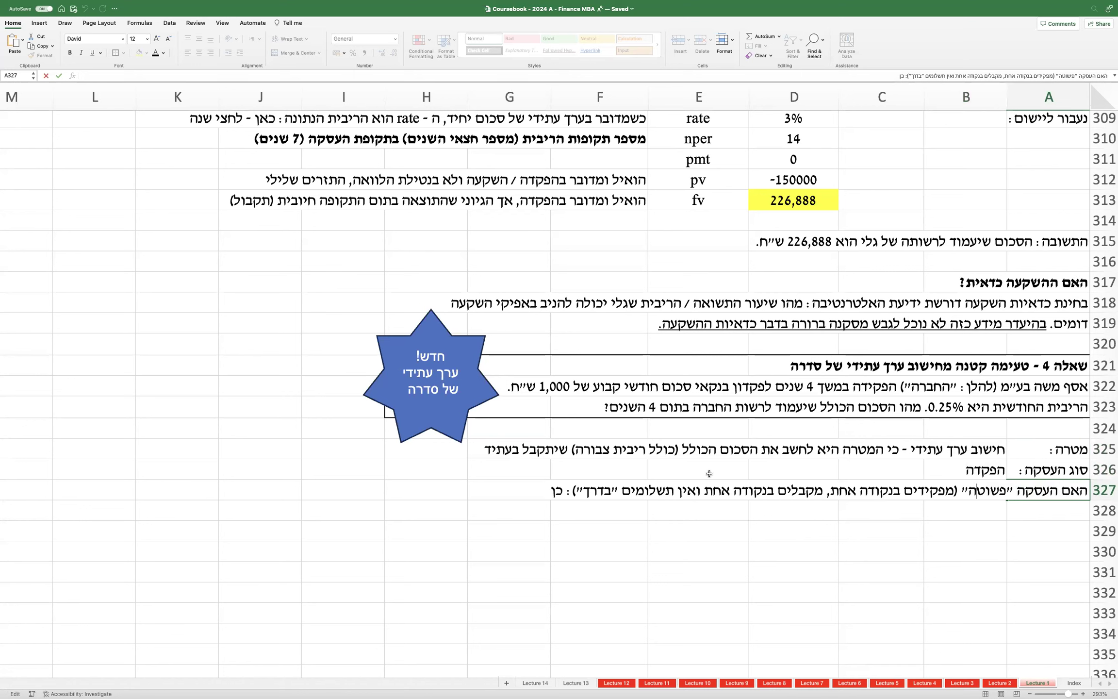
double_click(554, 488)
key(super+b)
text(לא!)
text(ר בסדרה קבועה)
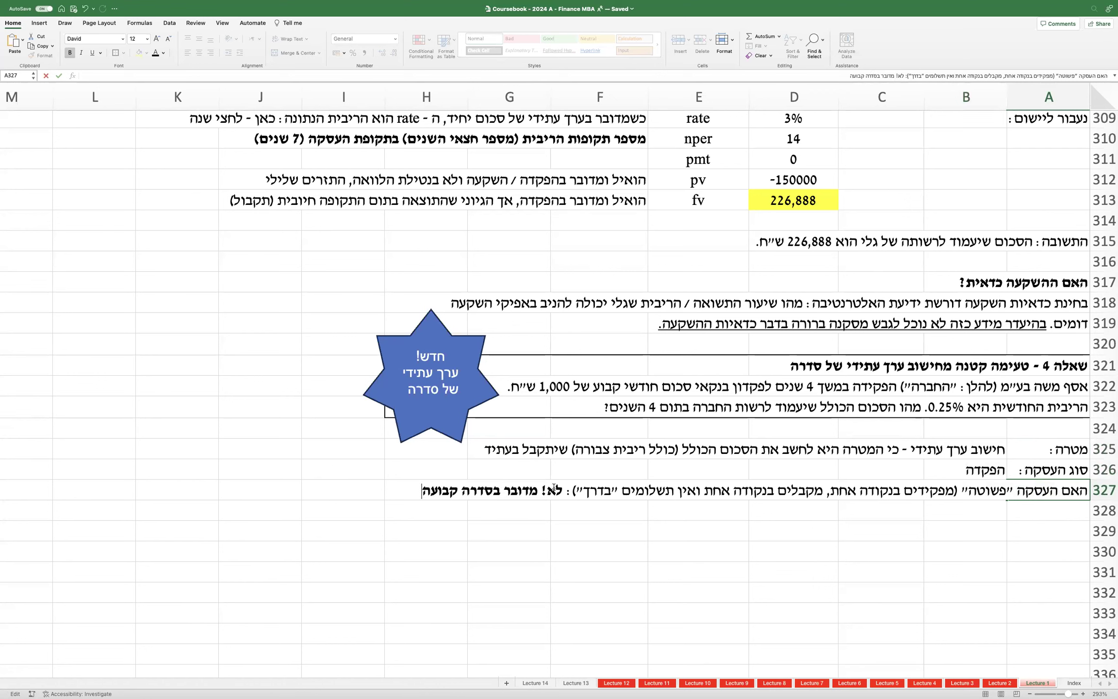
key(Return)
key(Return)
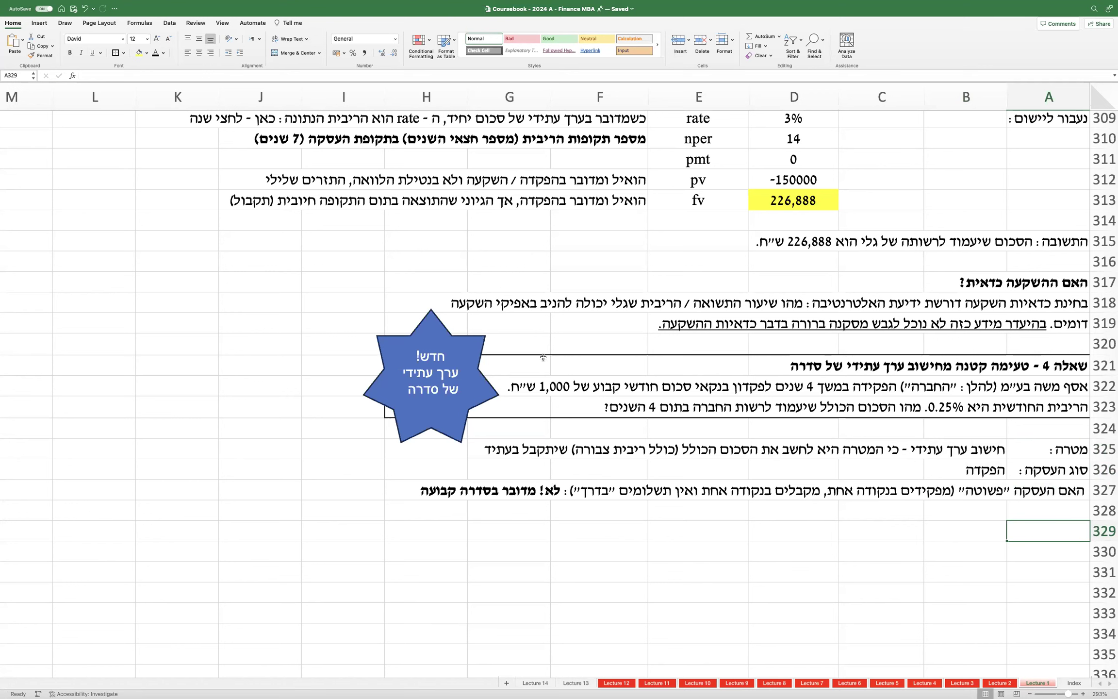
Step: Underline "סכום חודשי" and "4 שנים" in the question text in A322
double_click(1058, 390)
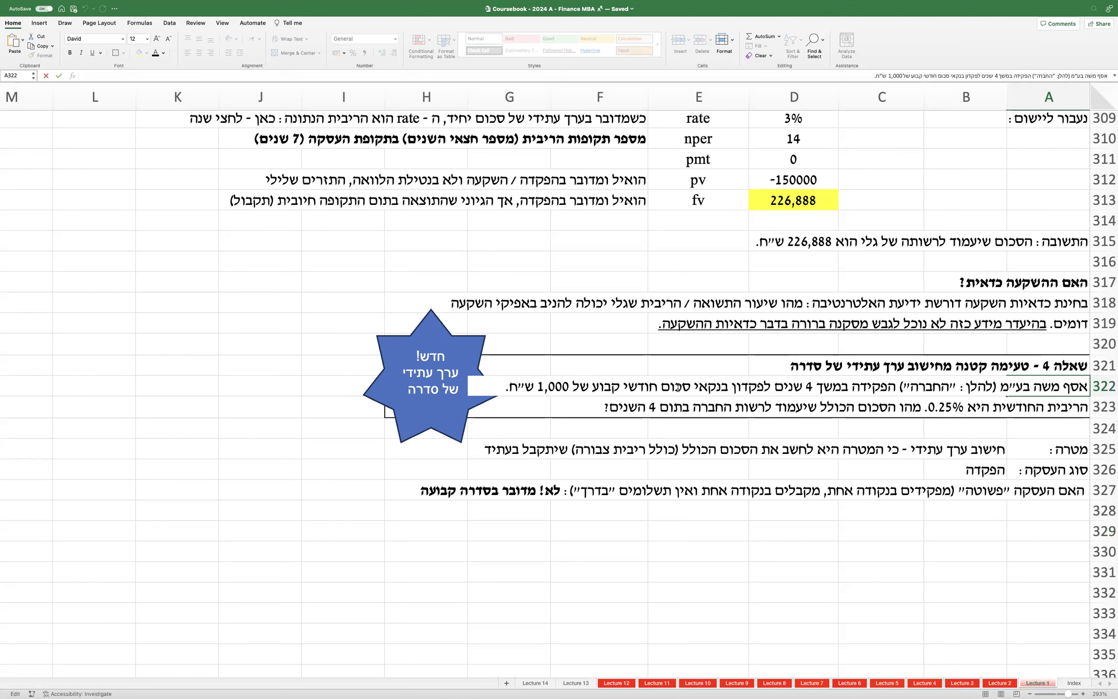
drag(685, 384, 641, 386)
key(ctrl+u)
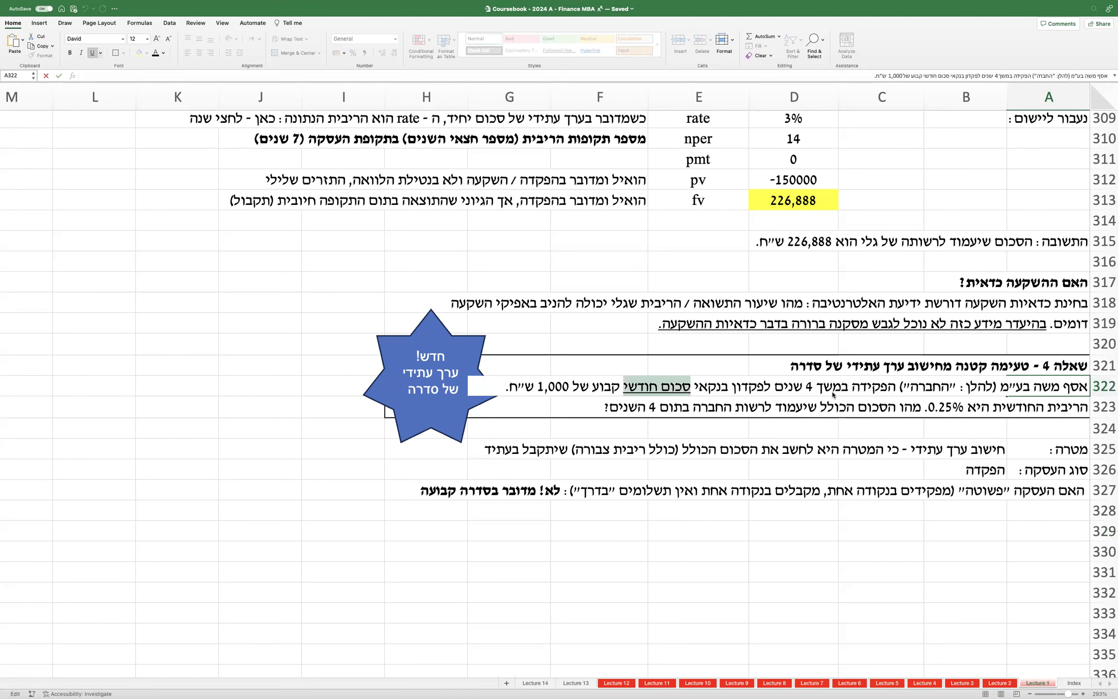
double_click(790, 388)
key(ctrl+u)
click(820, 600)
Step: Enter "הכלי הרלוונטי - FV, אך נא לשים לב לדגשים בהגדרות הפרמטרים במקרה כזה:" in A329
click(1024, 522)
scroll(1024, 523, down, 3)
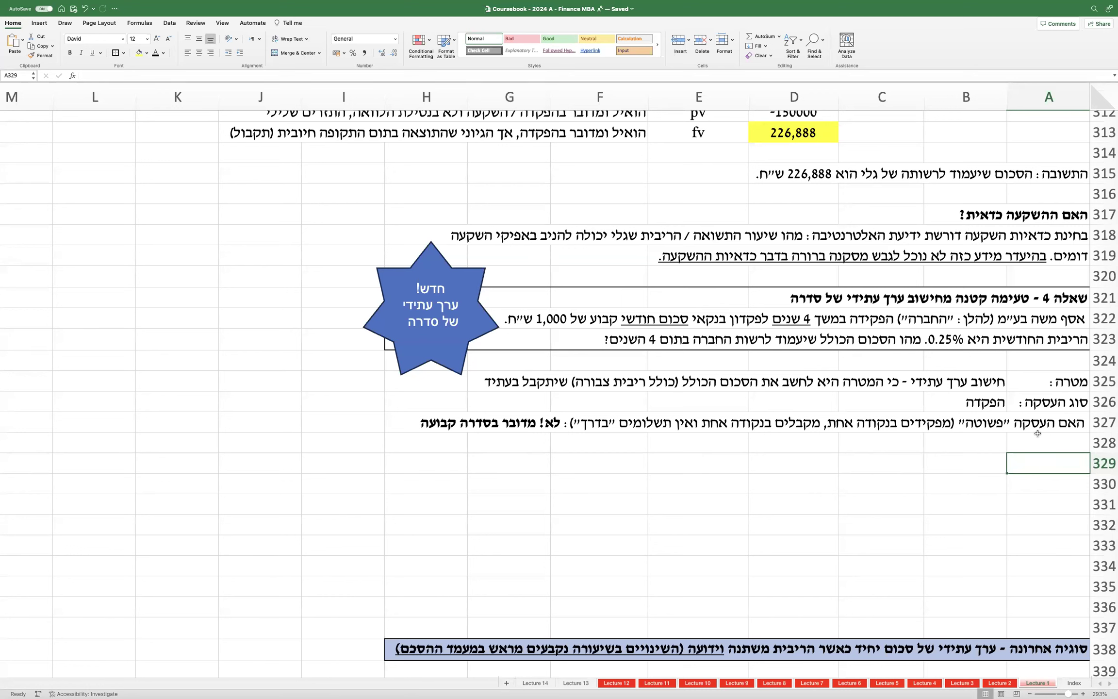
text(הכלי הרלוונטי - )
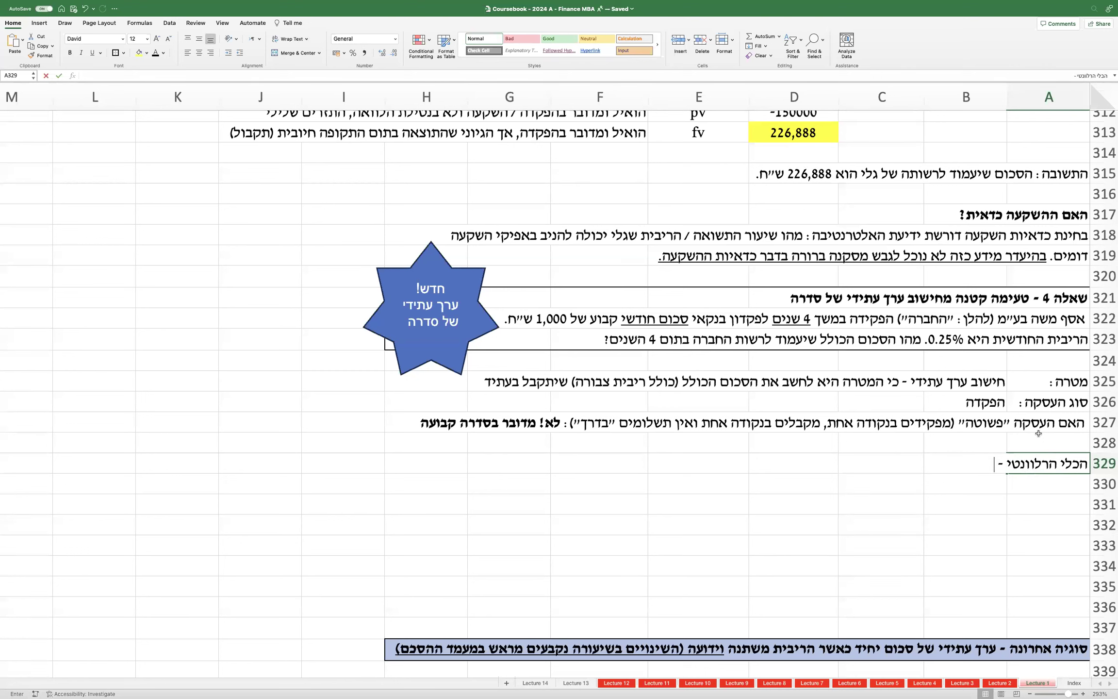
text(FV, )
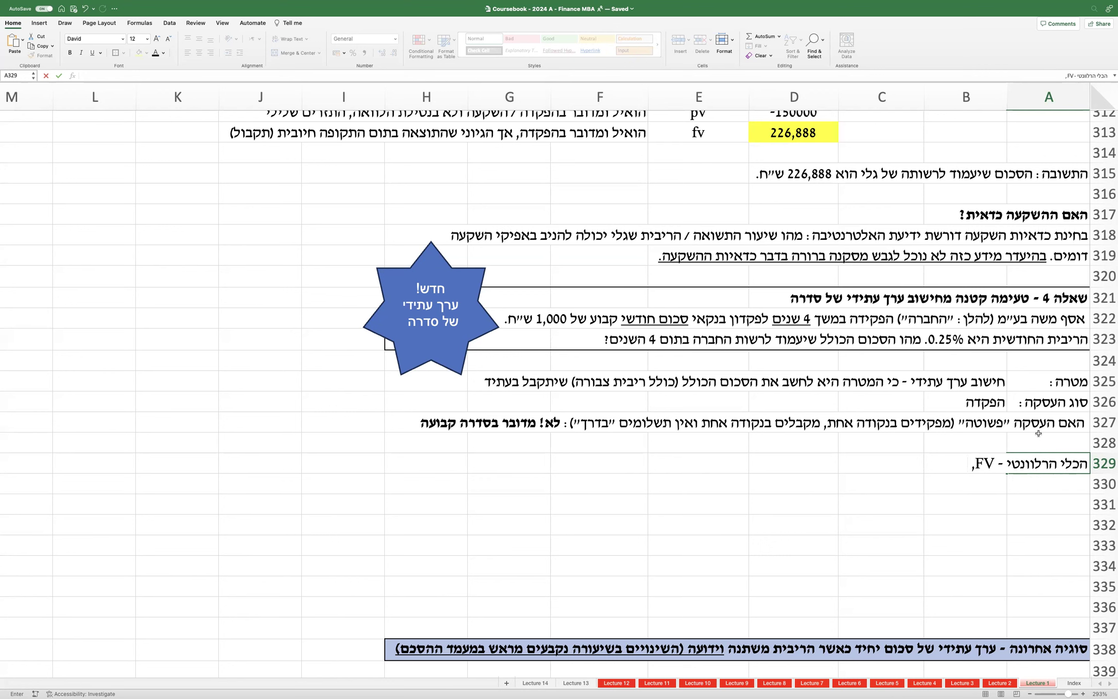
text(אך נא לשים לב לדגשים בהגד)
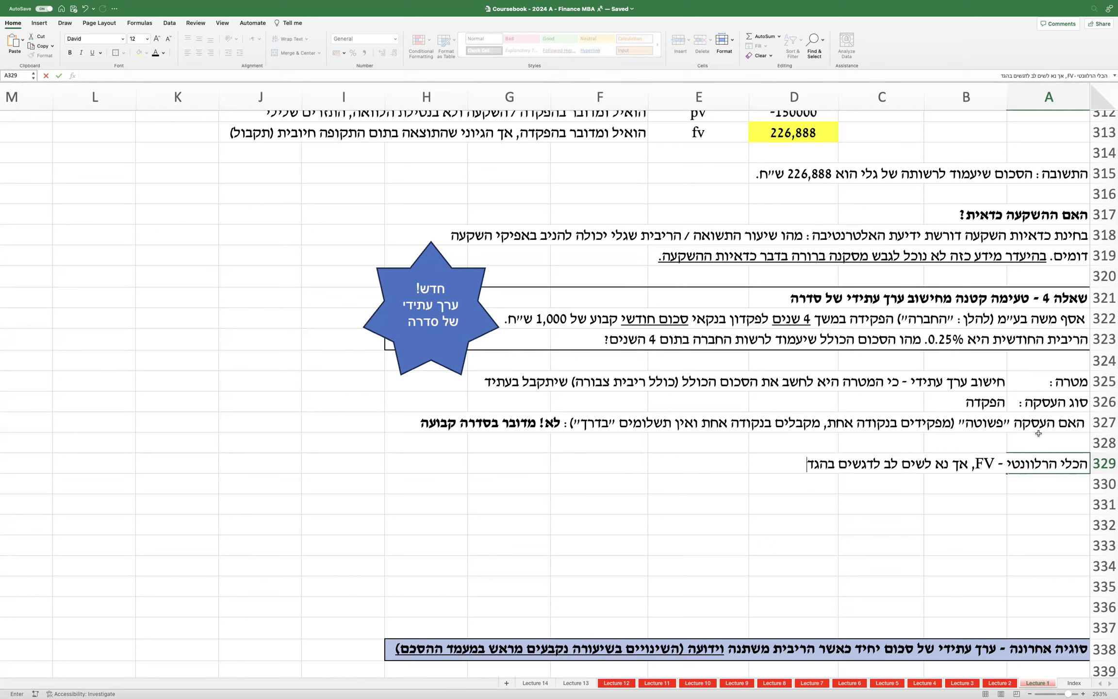
text(רות הפרמטרים במקרה כזה :)
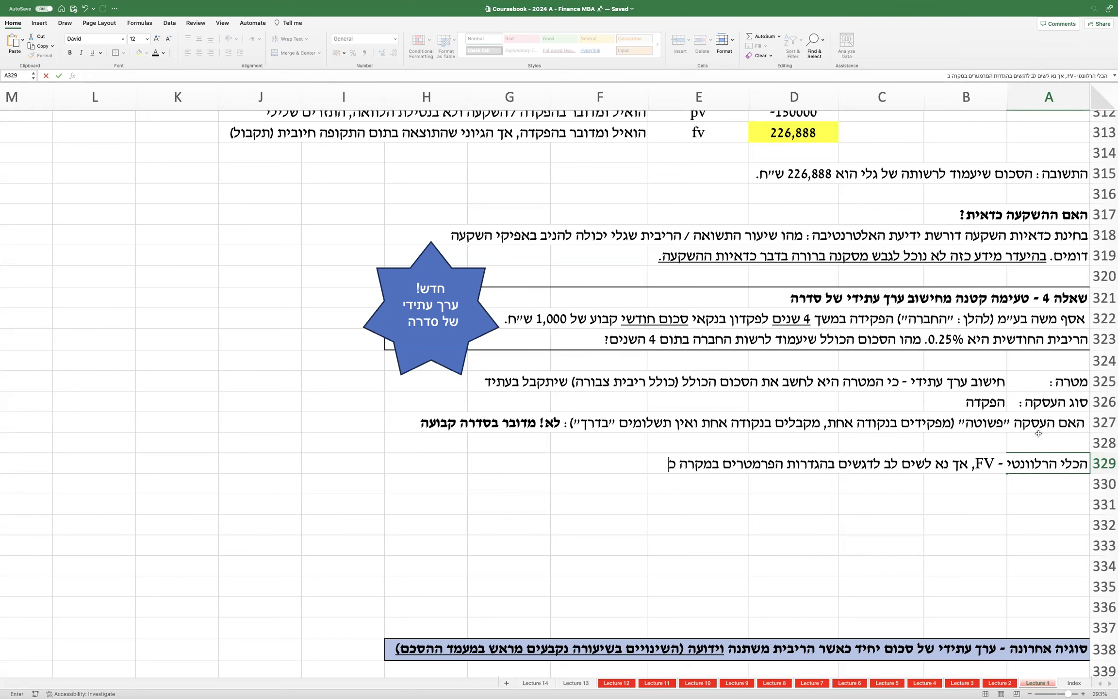
key(Return)
Step: Insert five blank rows at row 330, above the heading of the last topic
drag(1109, 484, 1106, 565)
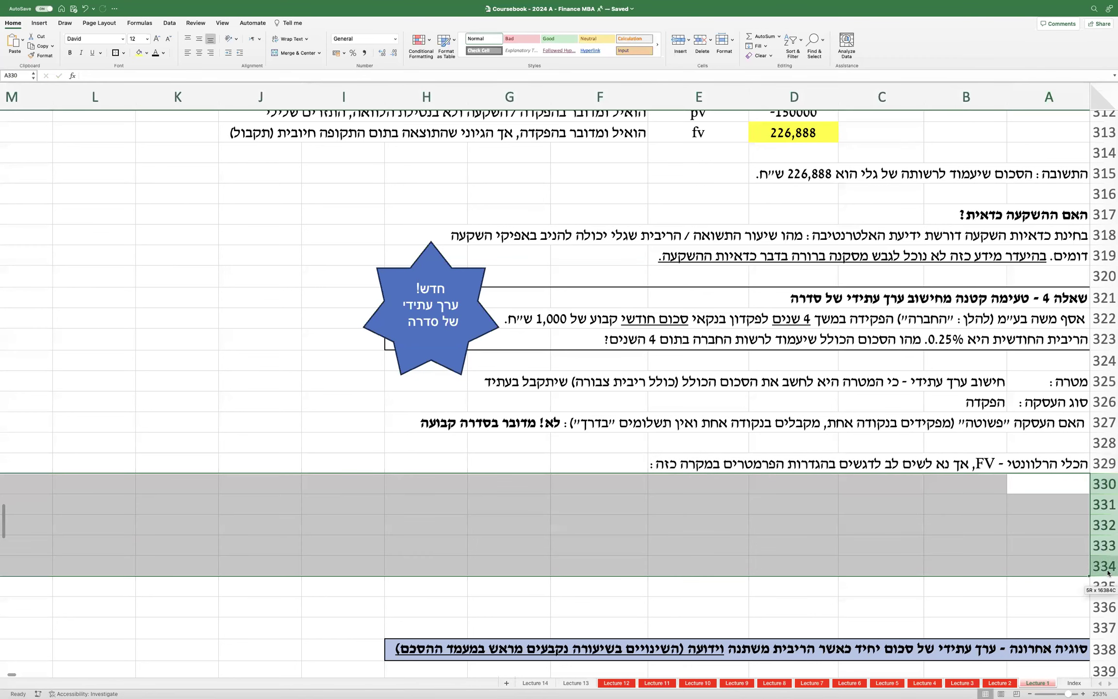
right_click(1106, 565)
click(1063, 581)
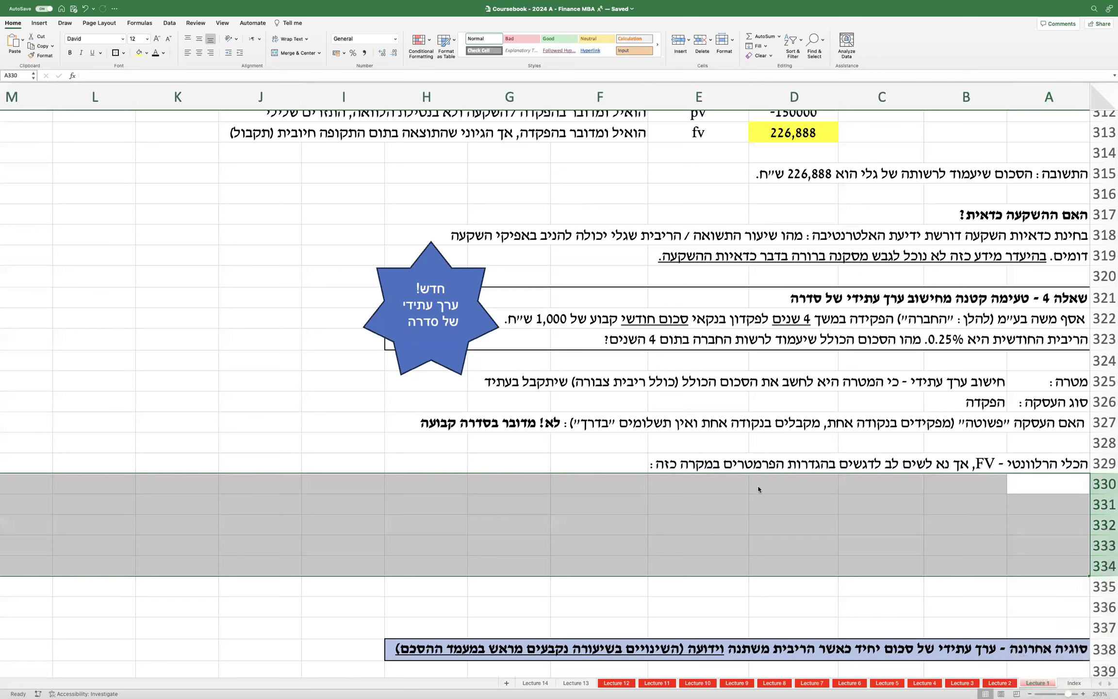
Step: Enter the parameter labels rate, nper, pmt, pv and fv in cells E331 to E335
click(683, 500)
text(rate)
key(Return)
text(nper)
key(Return)
text(pmt)
key(Return)
text(pv)
key(Return)
text(fv)
key(Return)
Step: Centre the parameter labels in E331:E335
click(713, 506)
click(774, 505)
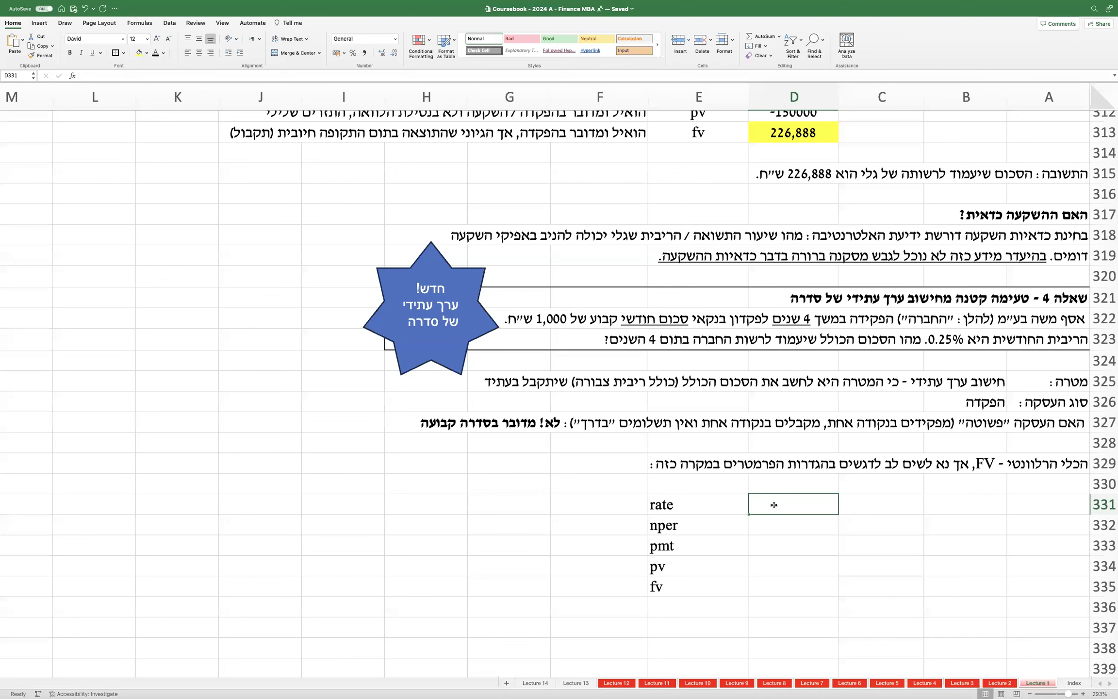
drag(678, 509, 687, 581)
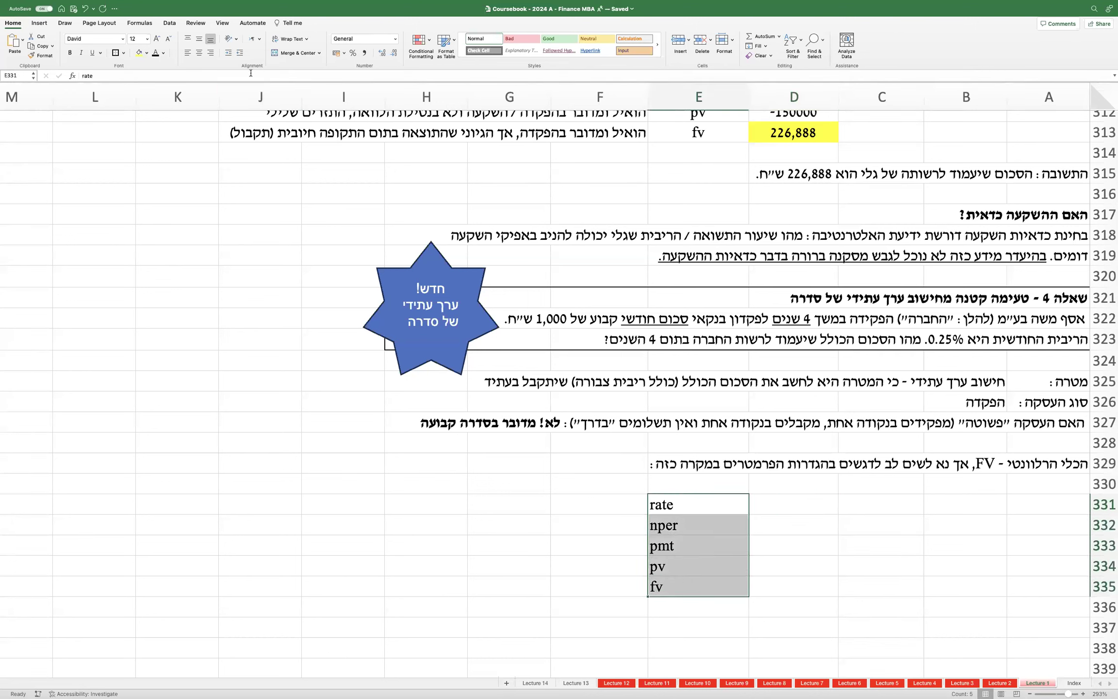
click(199, 52)
Step: Enter the rate 0.25% in D331 and centre it in the cell
click(761, 500)
text(0.2)
key(BackSpace)
key(BackSpace)
text(.25%)
key(Return)
click(765, 504)
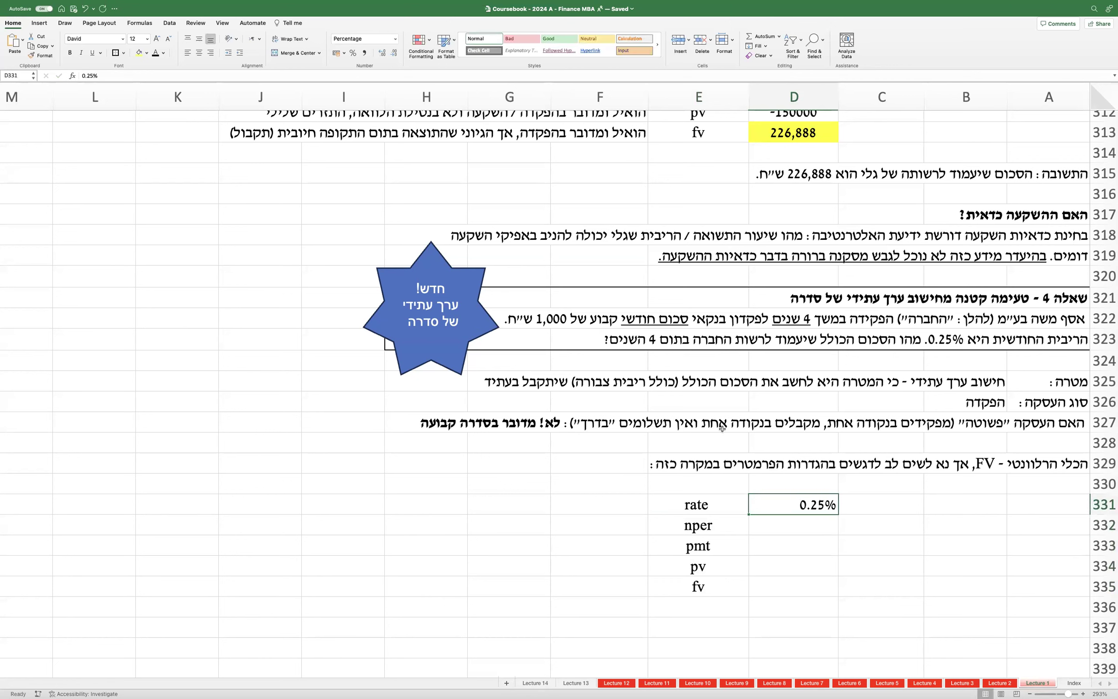
click(199, 53)
Step: Enter the note "בחישובי סדרות ריבית ה - rate חייבת להיות לתקופת תשלום" beside rate in F331
click(613, 491)
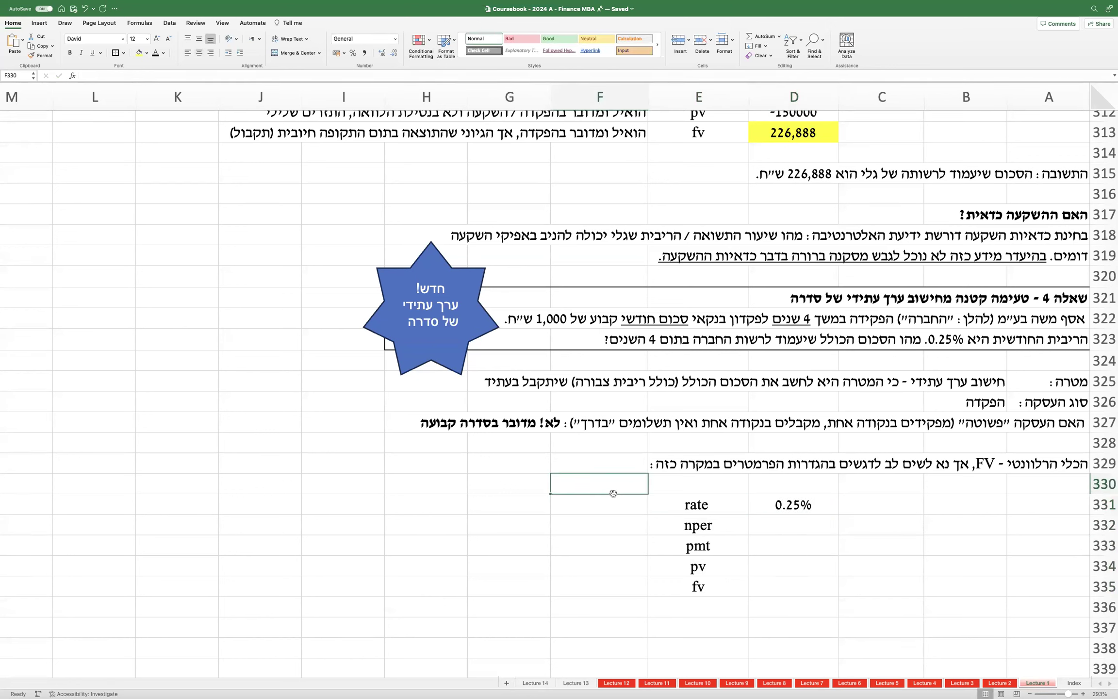
click(612, 506)
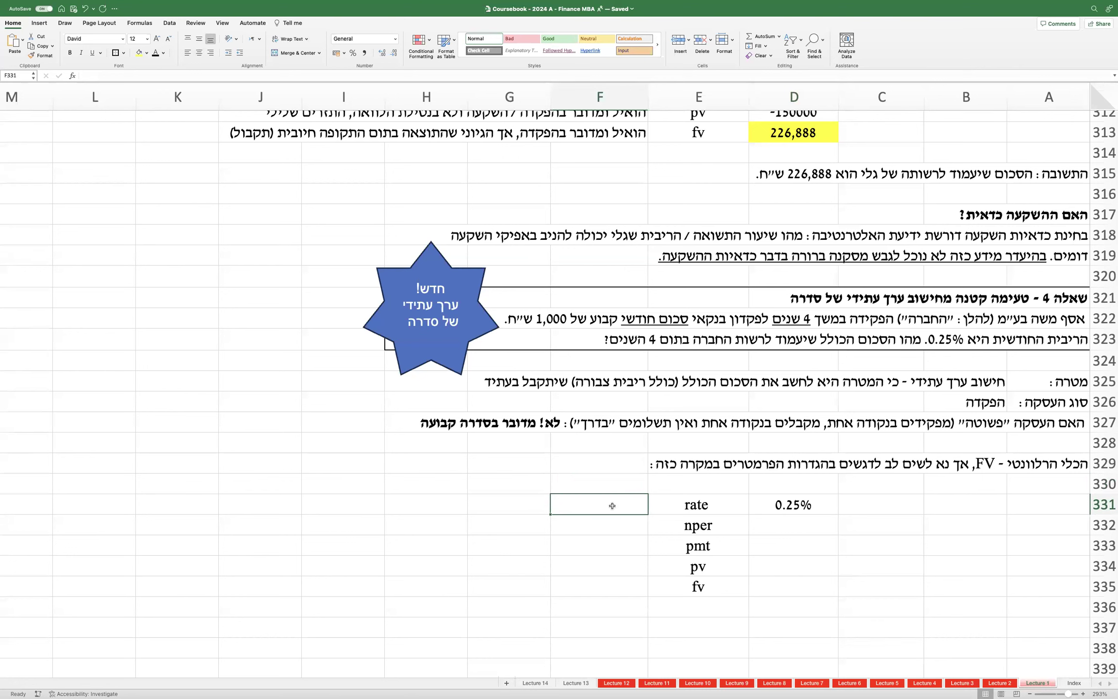
text(בחישובי סדרות)
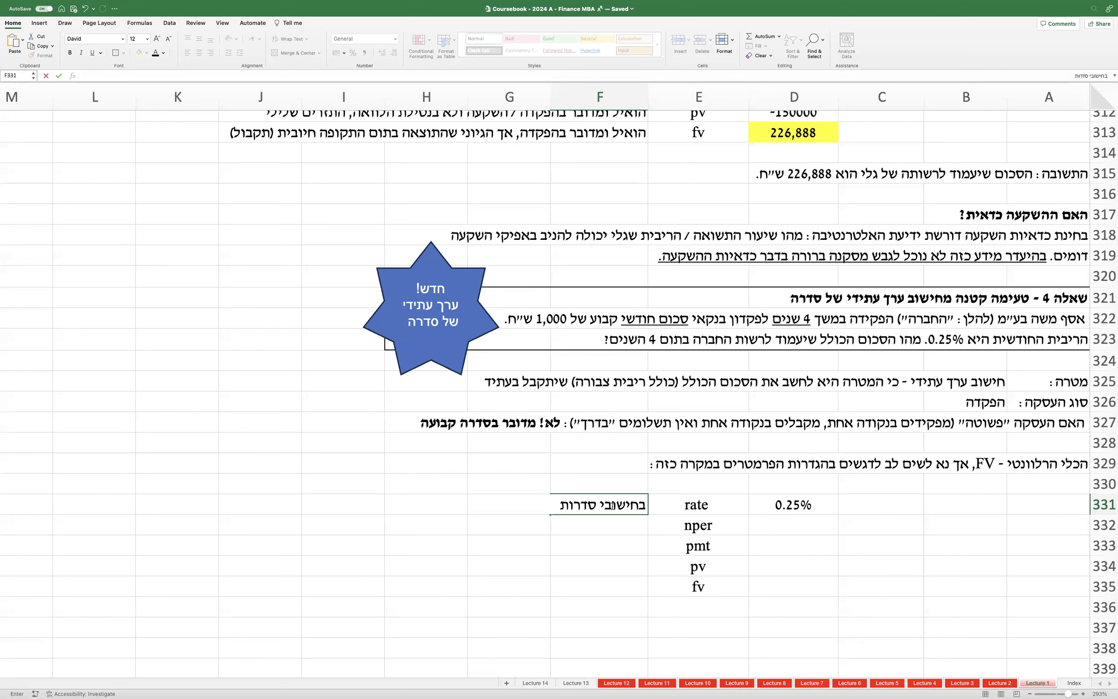
text(ריבית ה - rate חייבת להיות לתקופת תשלום)
key(Return)
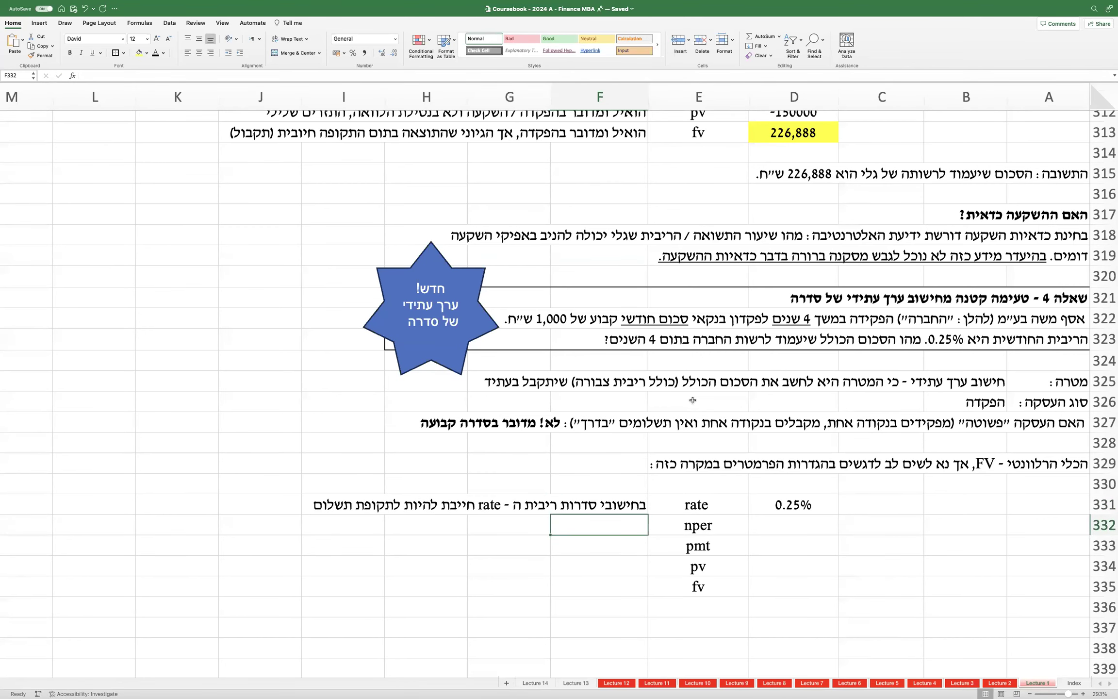
Step: Add the alternative rate text "בריבית רבעונית של 1%" to question 3 in E302
scroll(692, 400, up, 8)
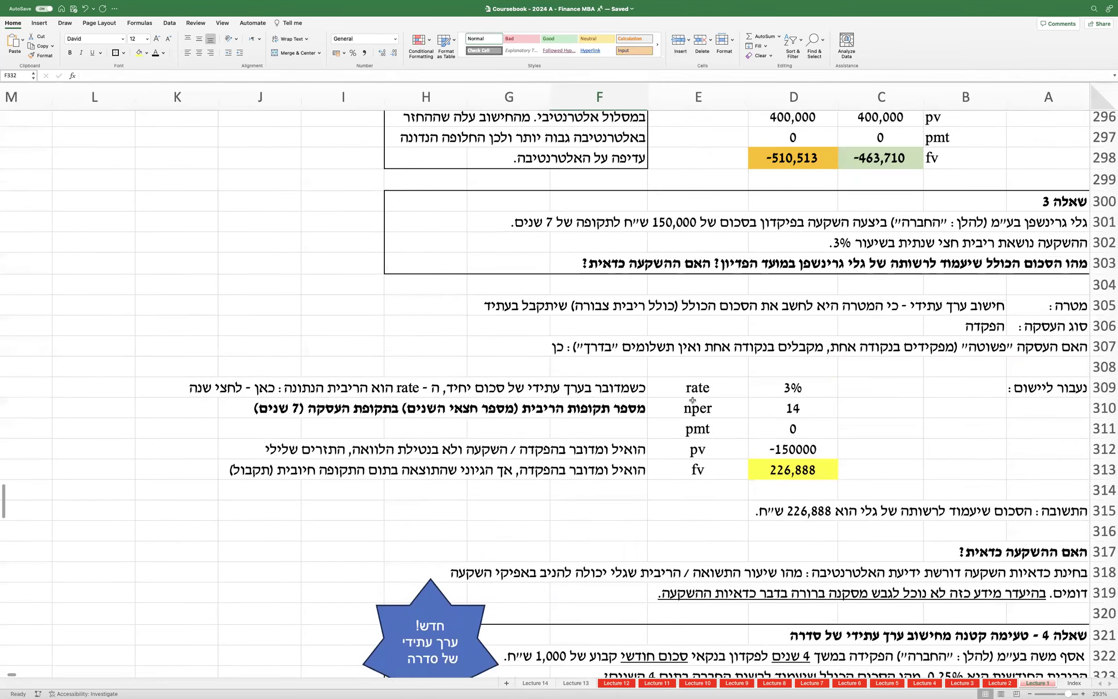
scroll(693, 400, up, 1)
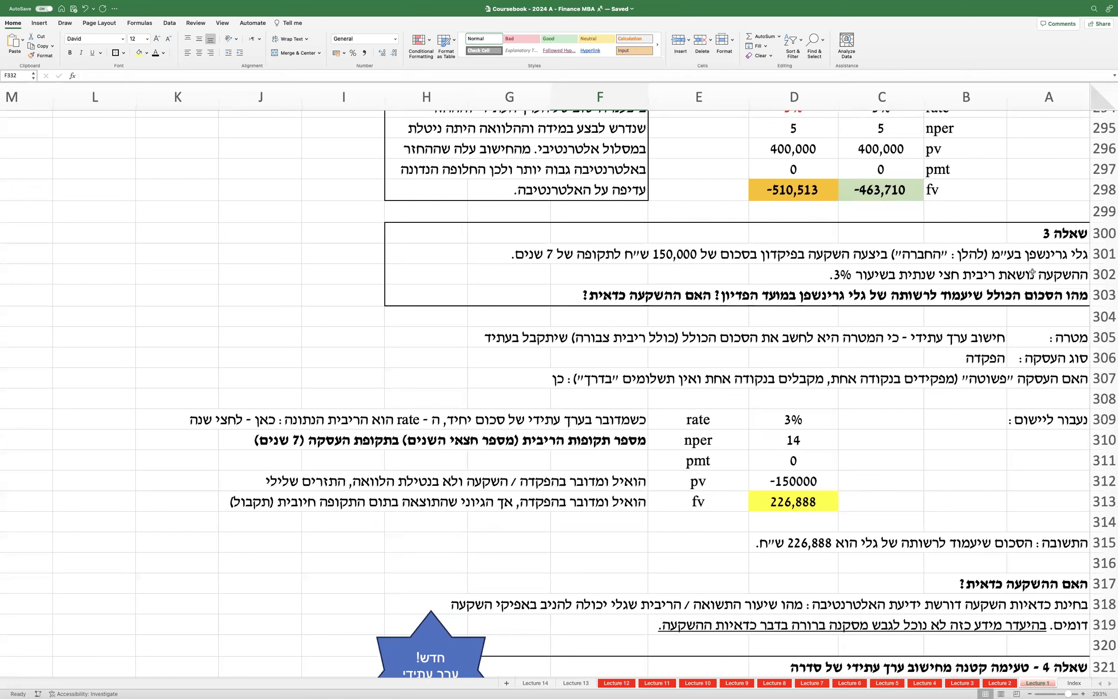
click(709, 269)
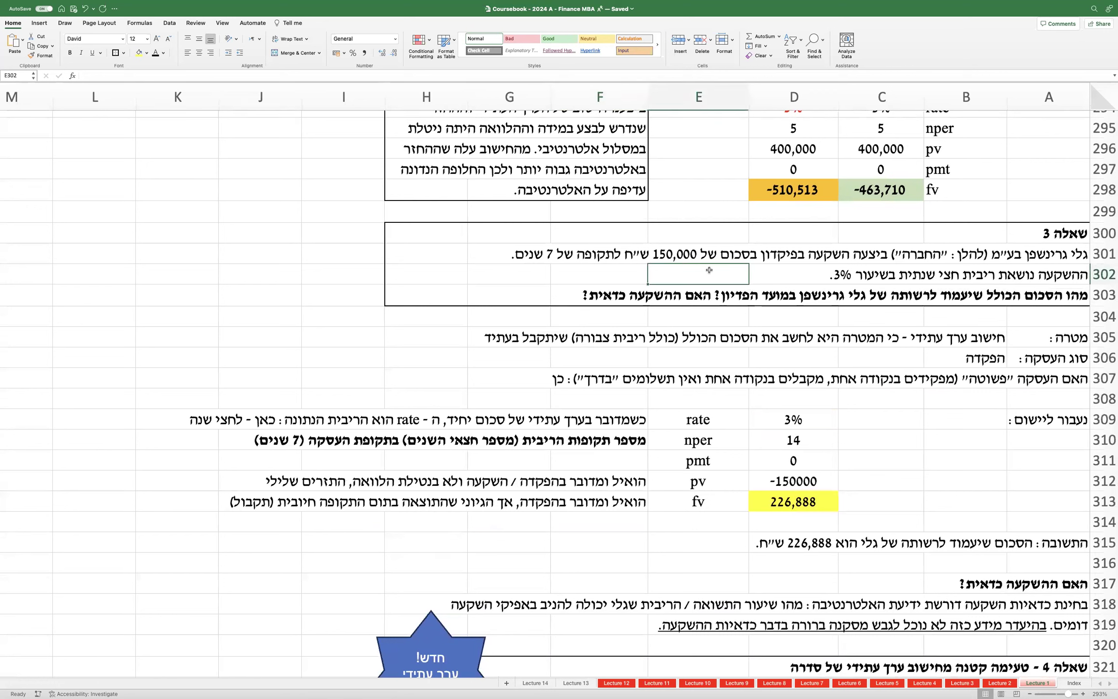
text(בריבית רבעונית של 1%)
key(Return)
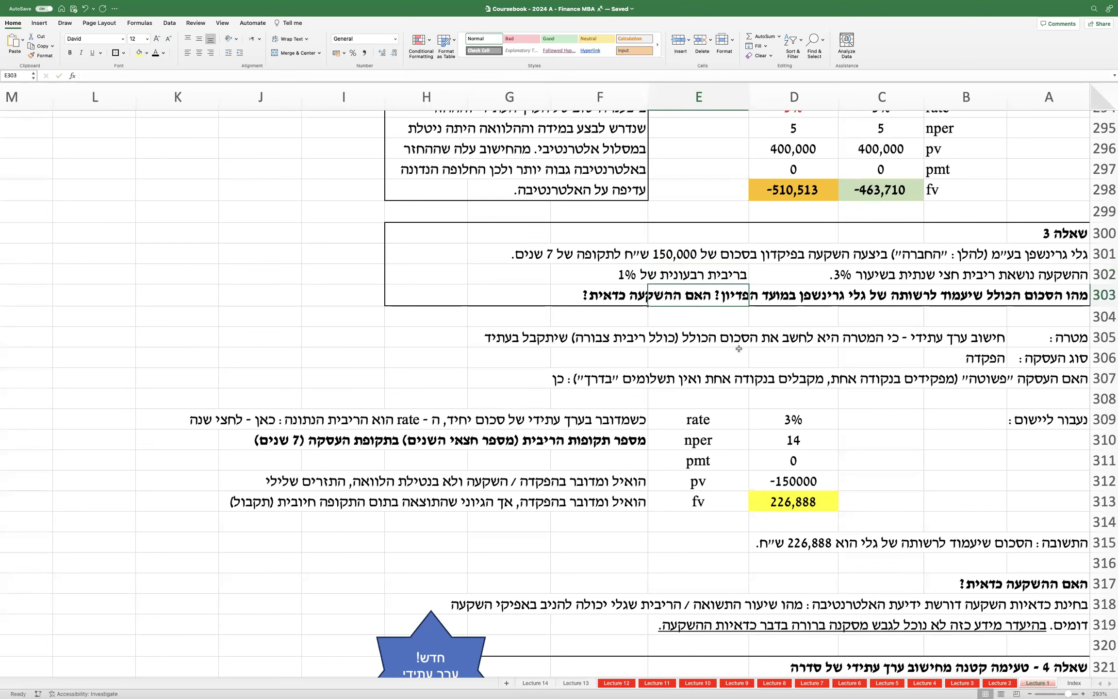
Step: Set question 3's rate in D309 to 1% and its nper in D310 to =7*4
click(778, 418)
text(1%)
key(Return)
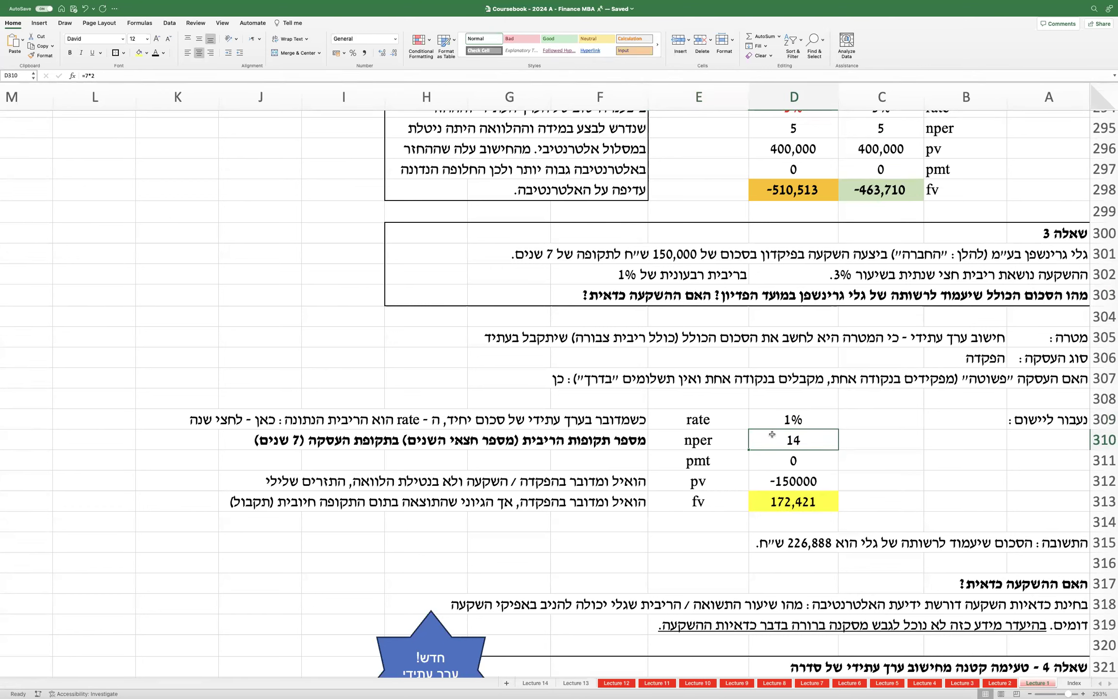
text(=7*4)
key(Return)
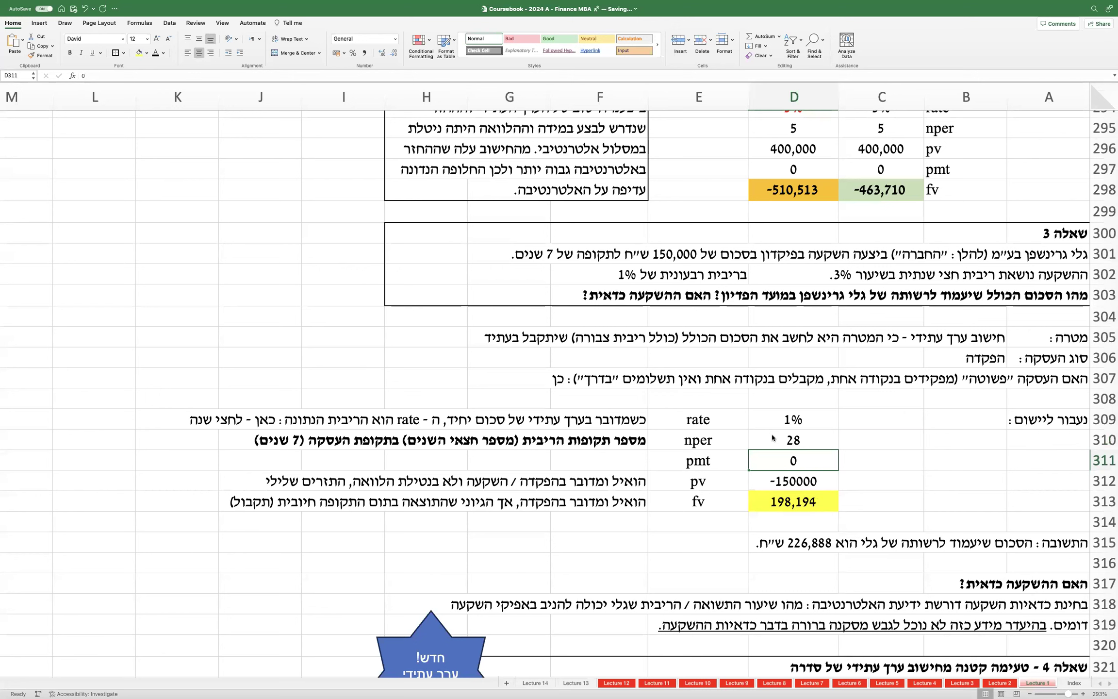
Step: Undo the nper and rate changes in question 3 and delete the quarterly rate text from E302
key(super+z)
key(super+z)
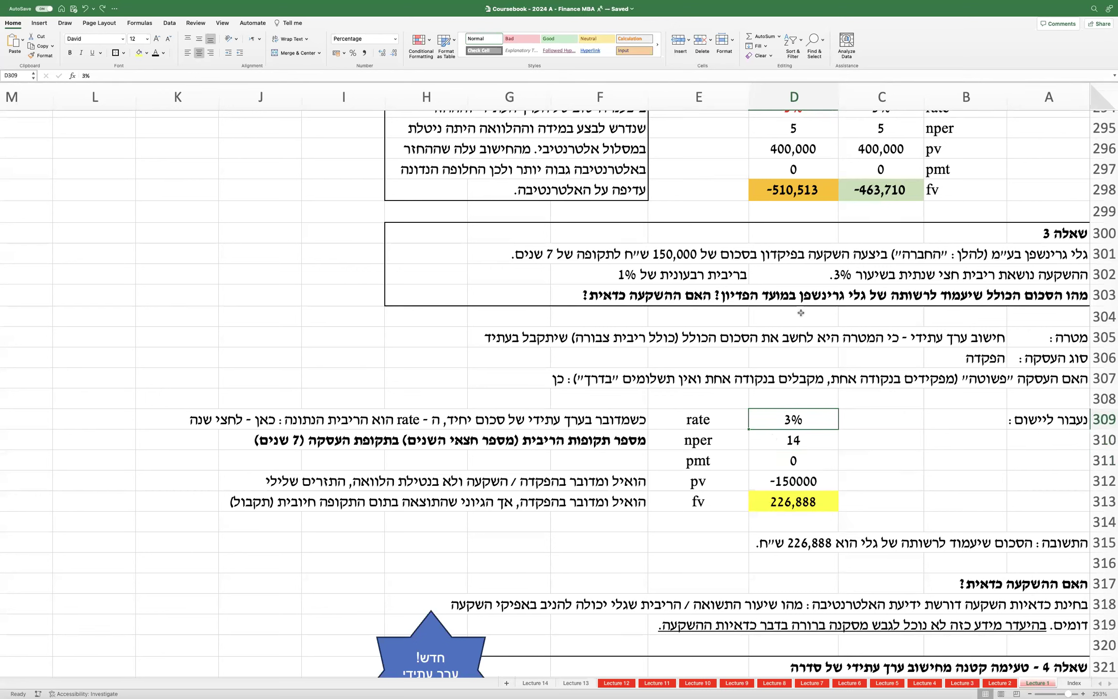
click(699, 273)
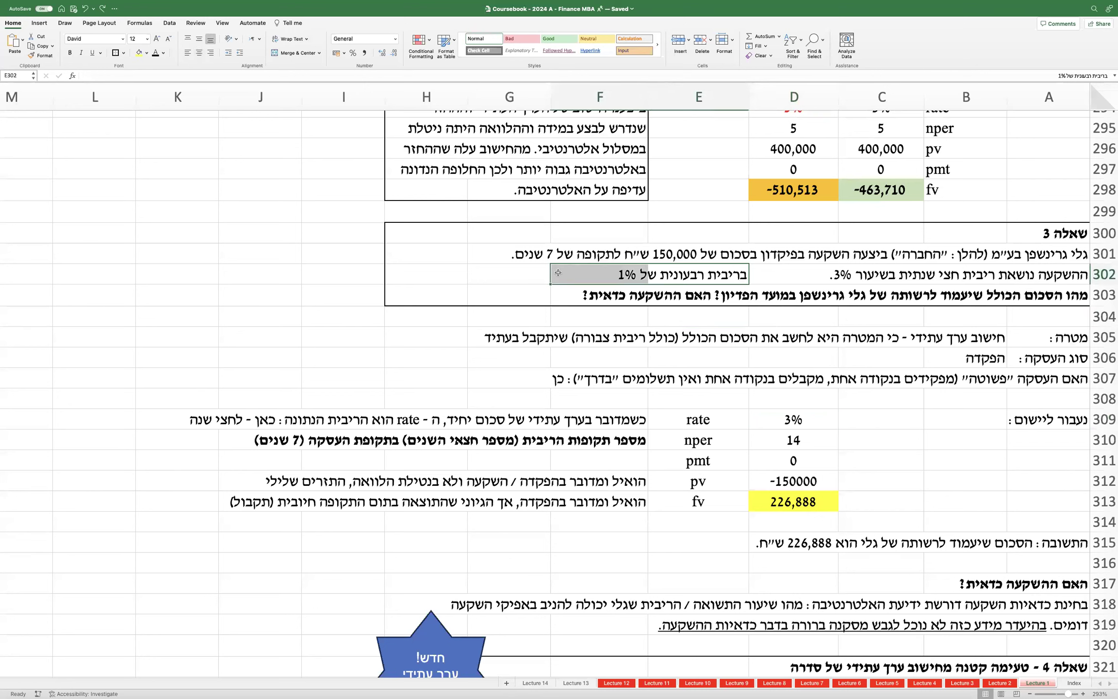
key(Delete)
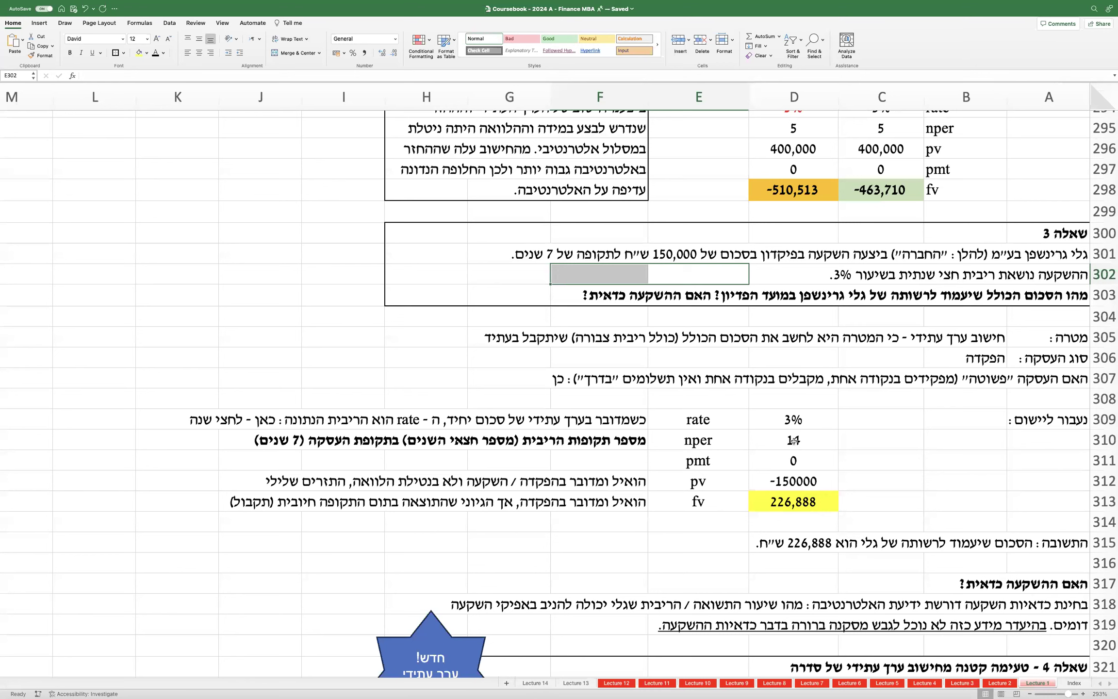
click(753, 446)
click(713, 443)
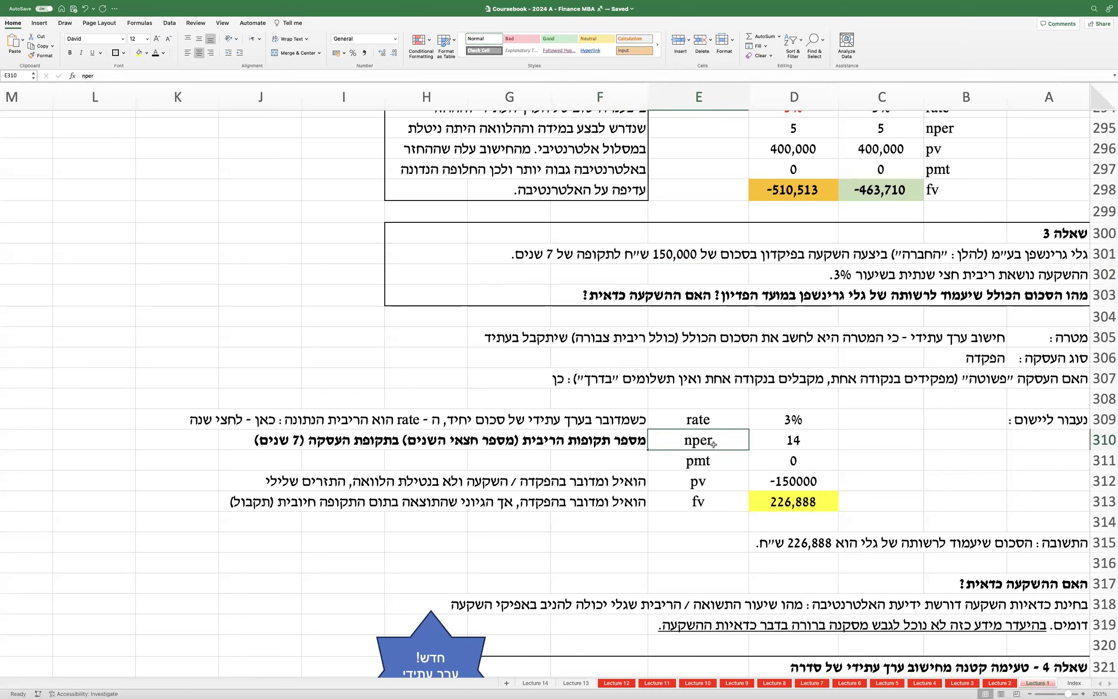
click(762, 420)
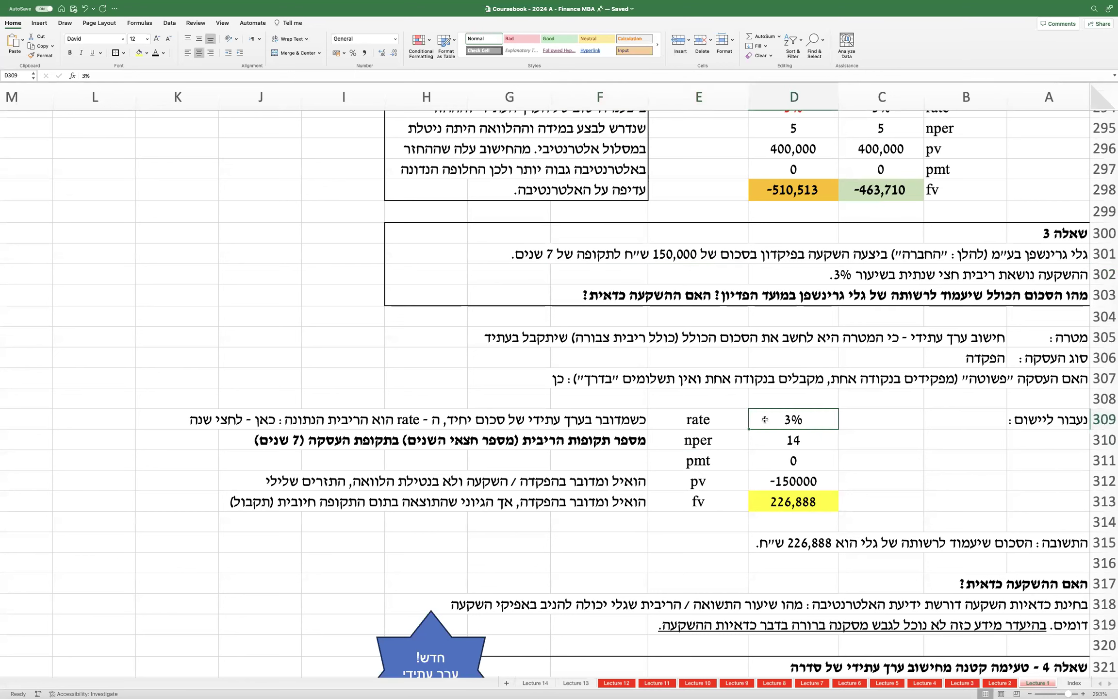
Step: Replace the monthly rate wording in A323 with "השנתית היא 4%" and set the rate in D331 to 4%
scroll(745, 455, down, 7)
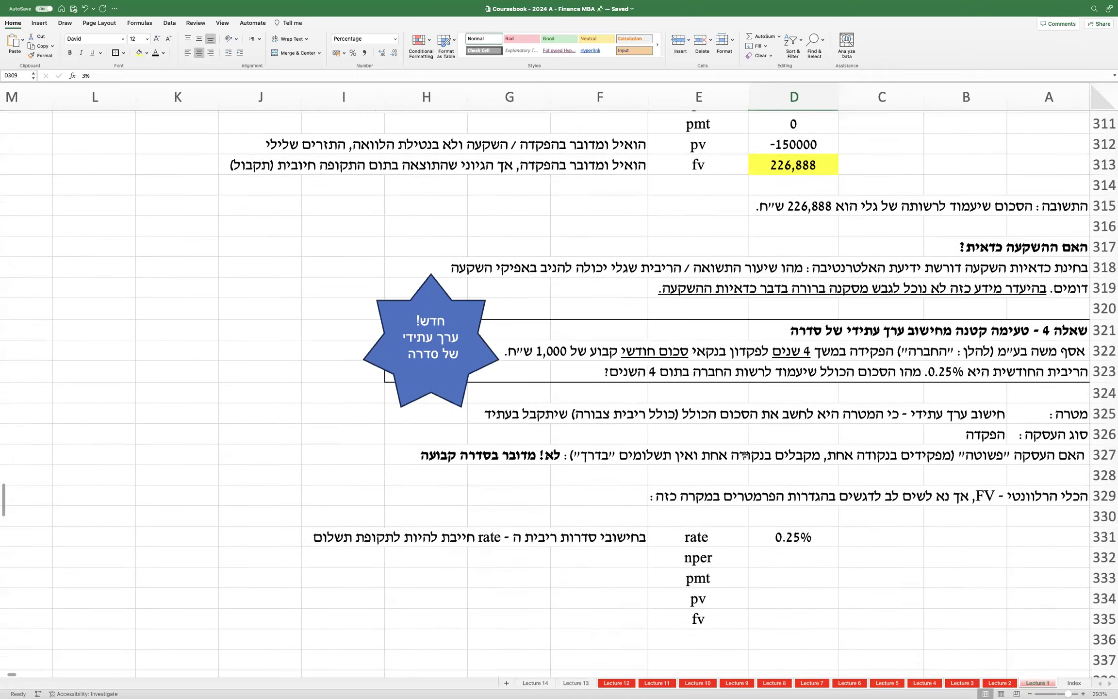
click(778, 493)
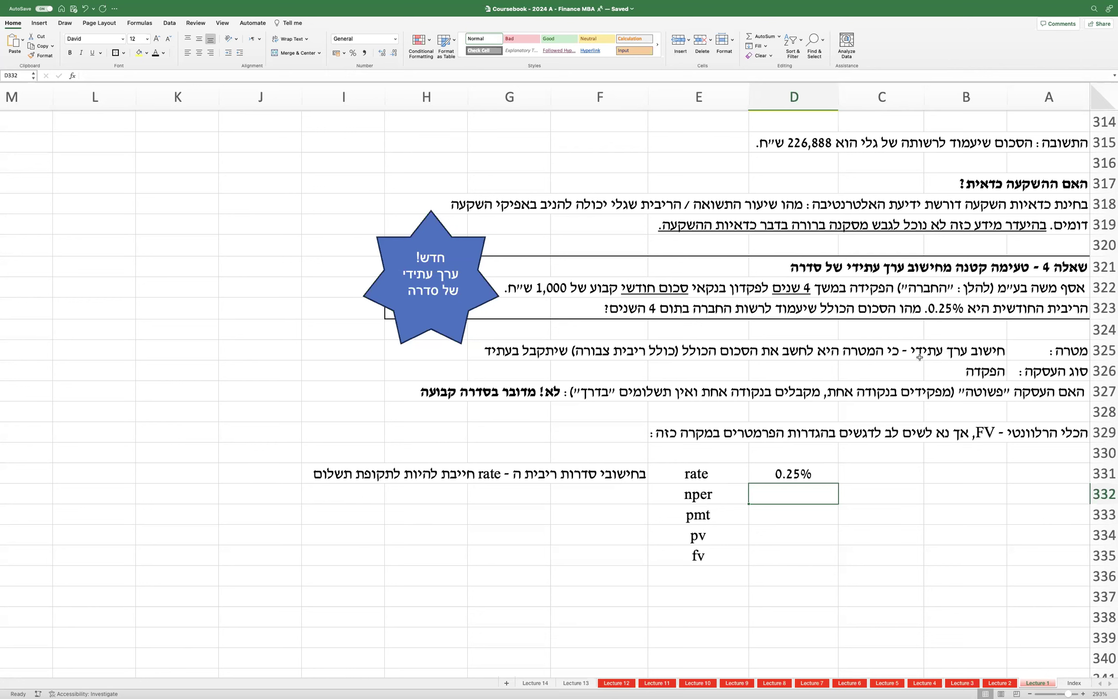
double_click(1059, 302)
drag(1044, 307, 962, 308)
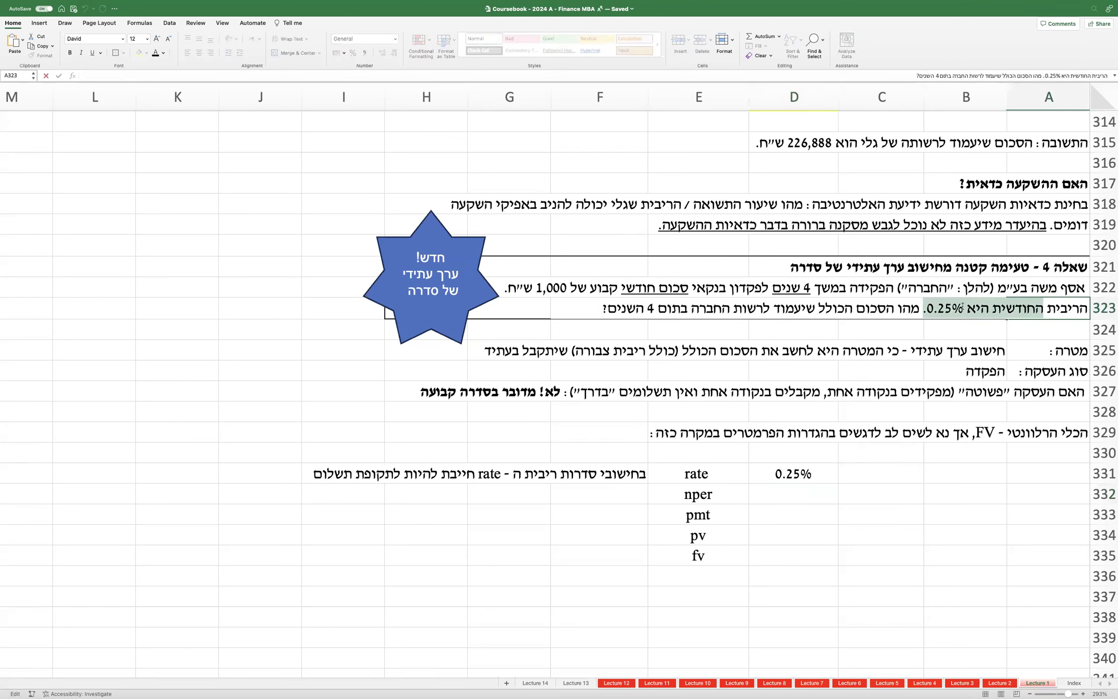
text(השנתית היא 4%)
key(Return)
click(771, 472)
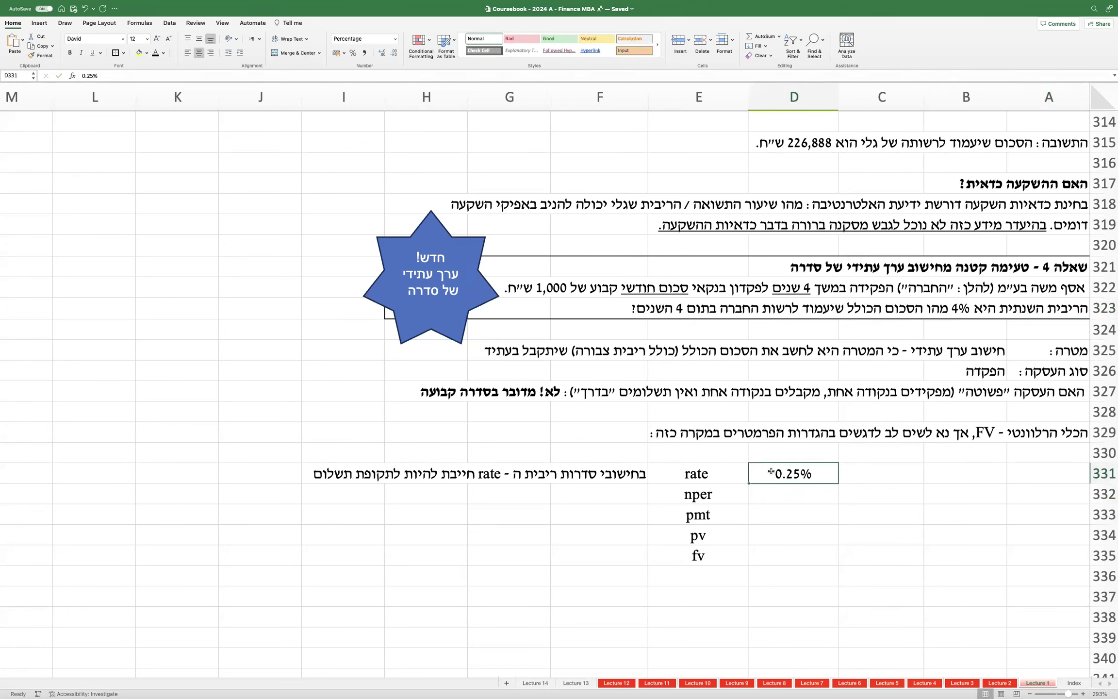
text(4)
key(Return)
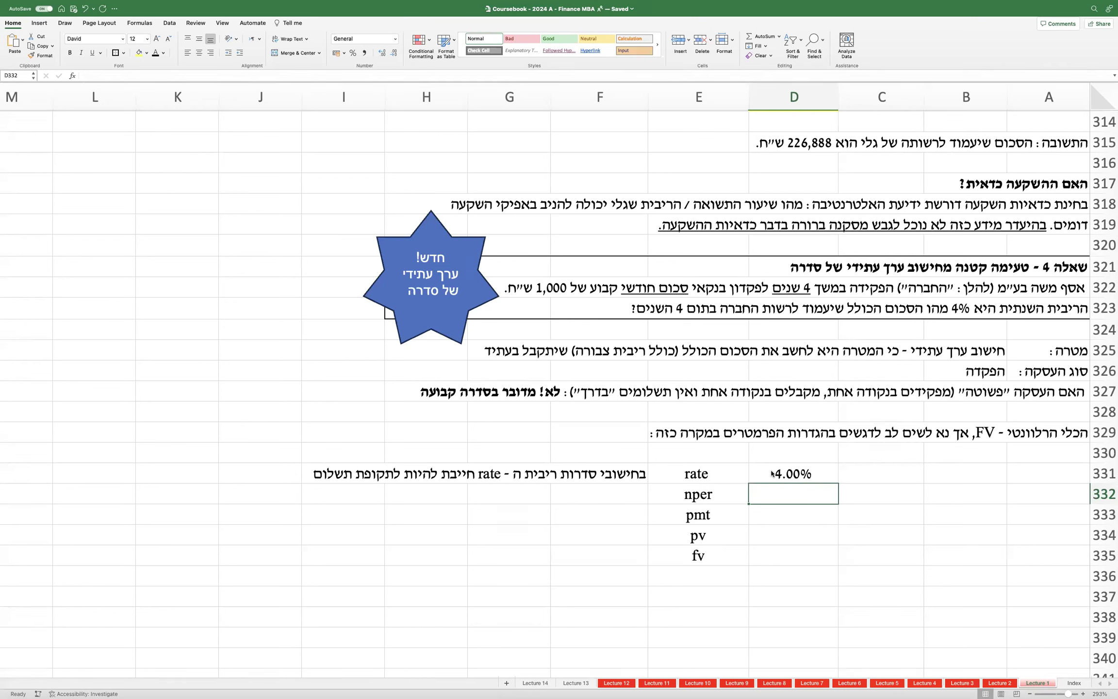
Step: Change the rate wording in A323 back to "החודשית היא 0.25%" and clear the rate in D331
double_click(1035, 310)
drag(1017, 309, 963, 309)
text(החודשית היא 0.)
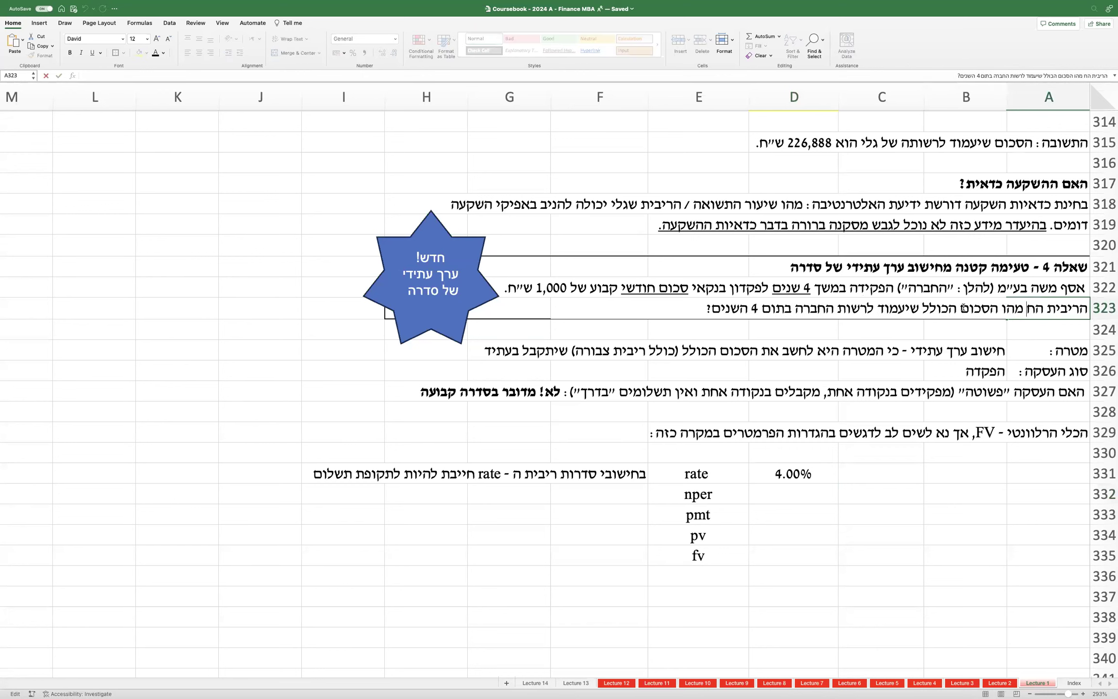
text(25%)
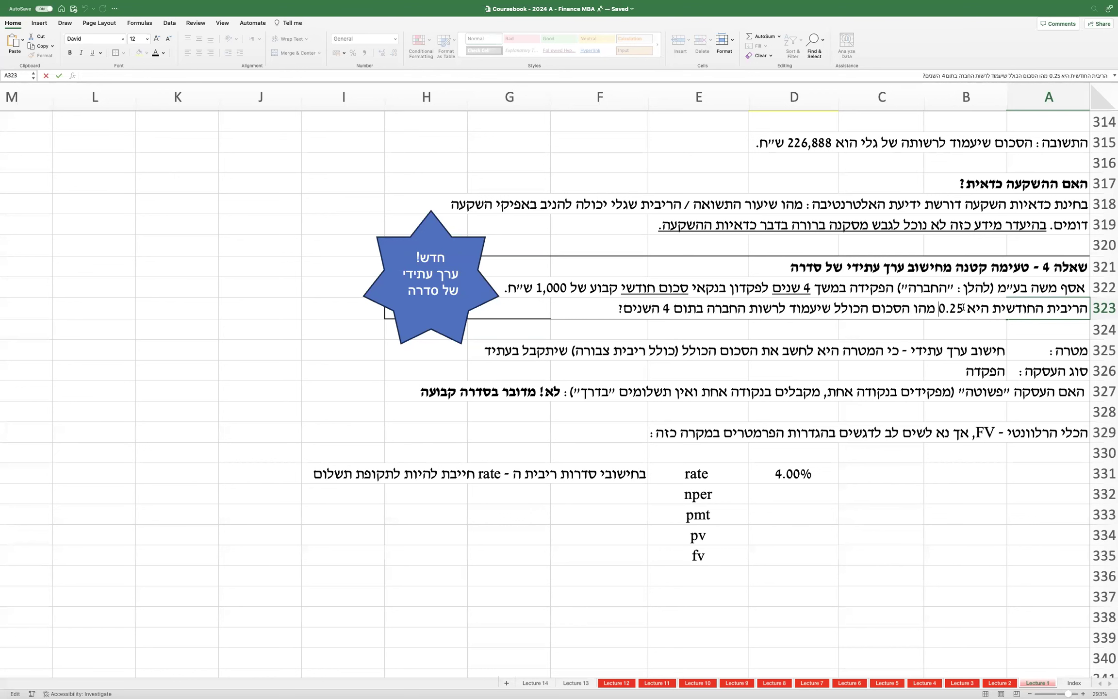
key(Return)
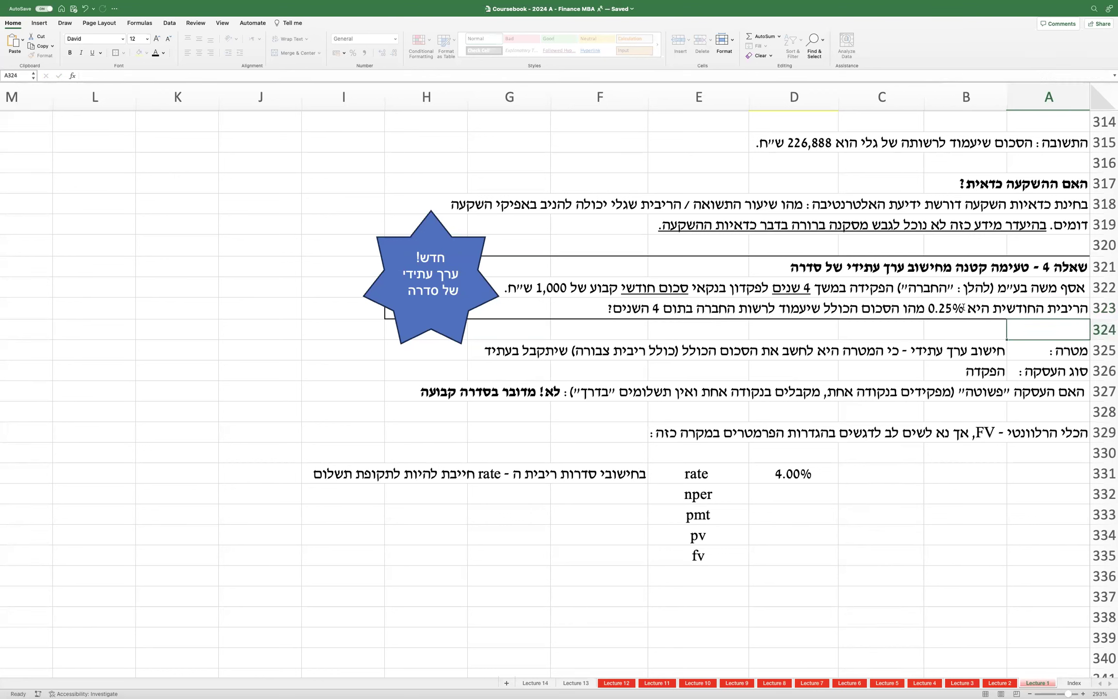
click(778, 475)
key(Delete)
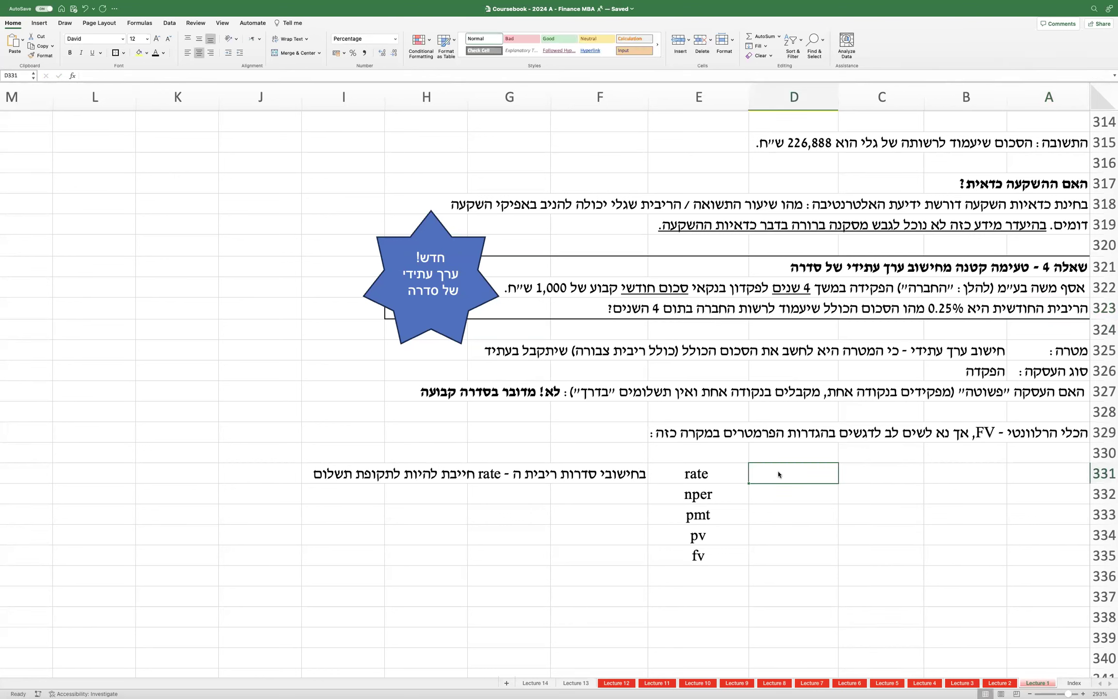
scroll(784, 433, up, 10)
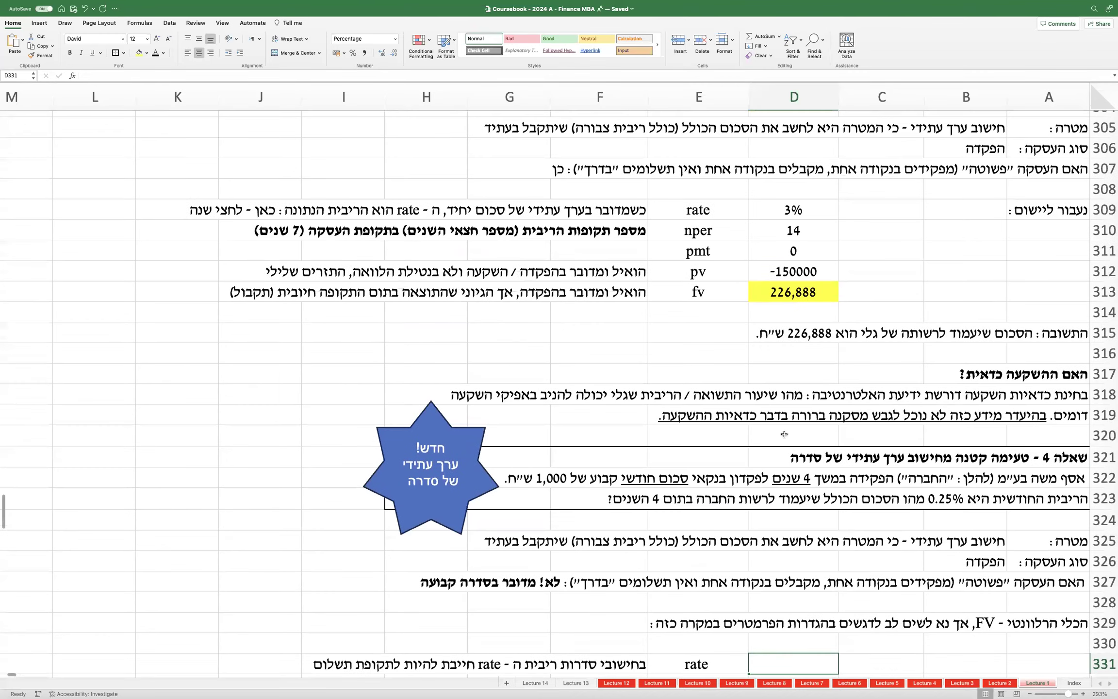
drag(806, 248, 709, 336)
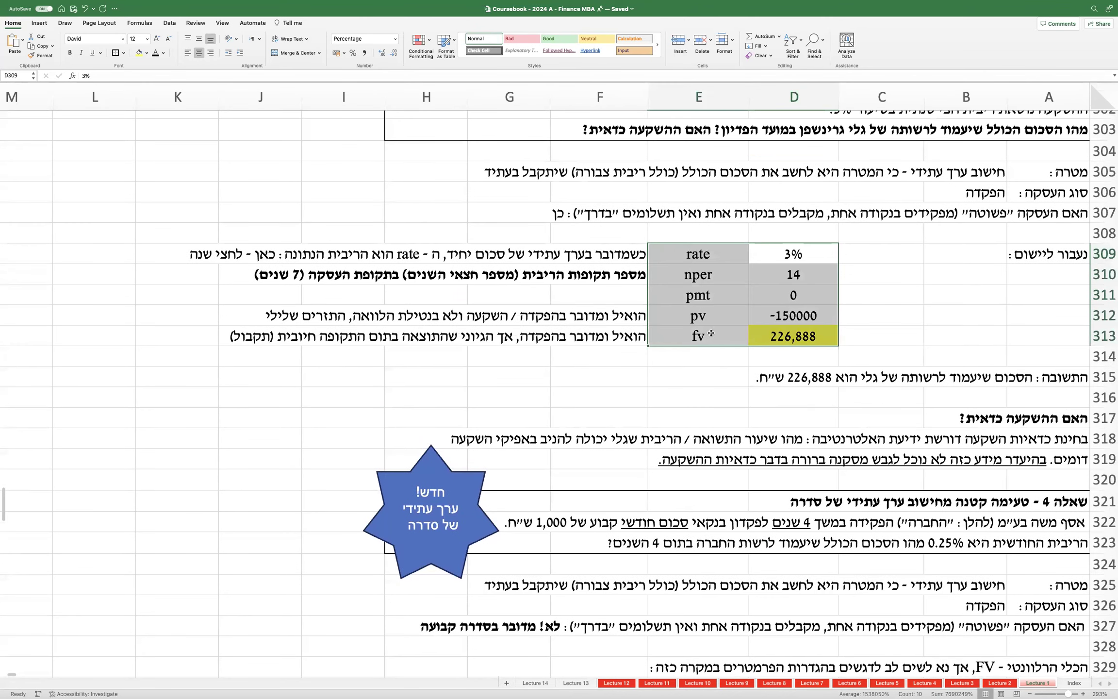
drag(794, 275, 712, 295)
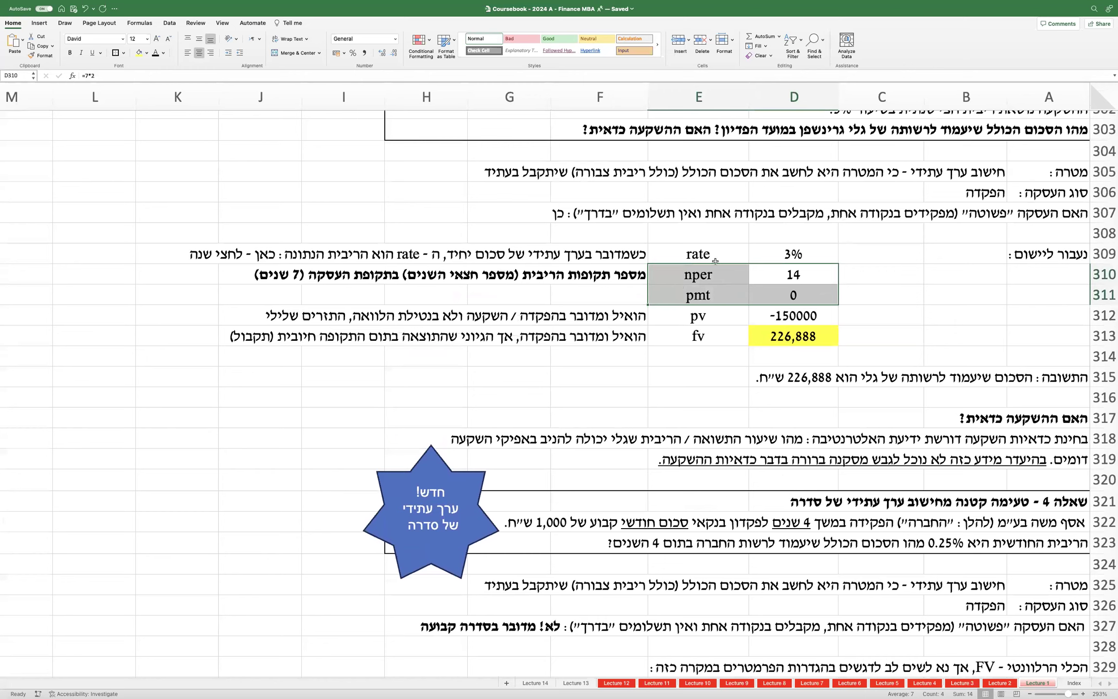
Step: Make the rate note in F331 bold and underline its ending "חייבת להיות לתקופת תשלום"
scroll(733, 420, down, 9)
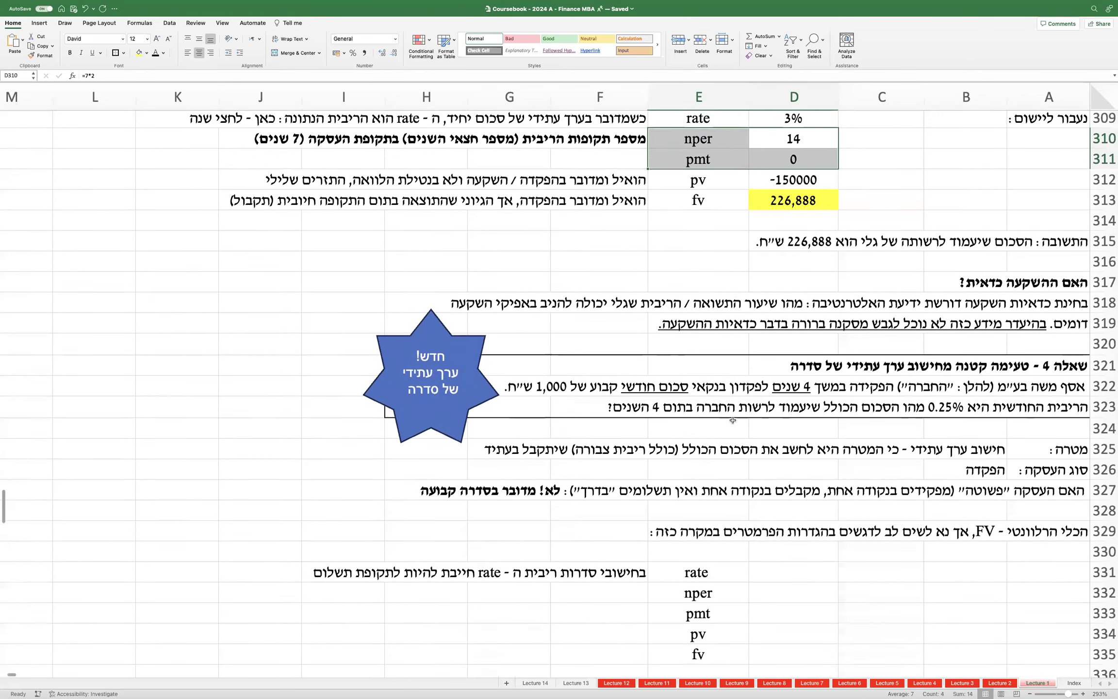
click(628, 485)
key(super+b)
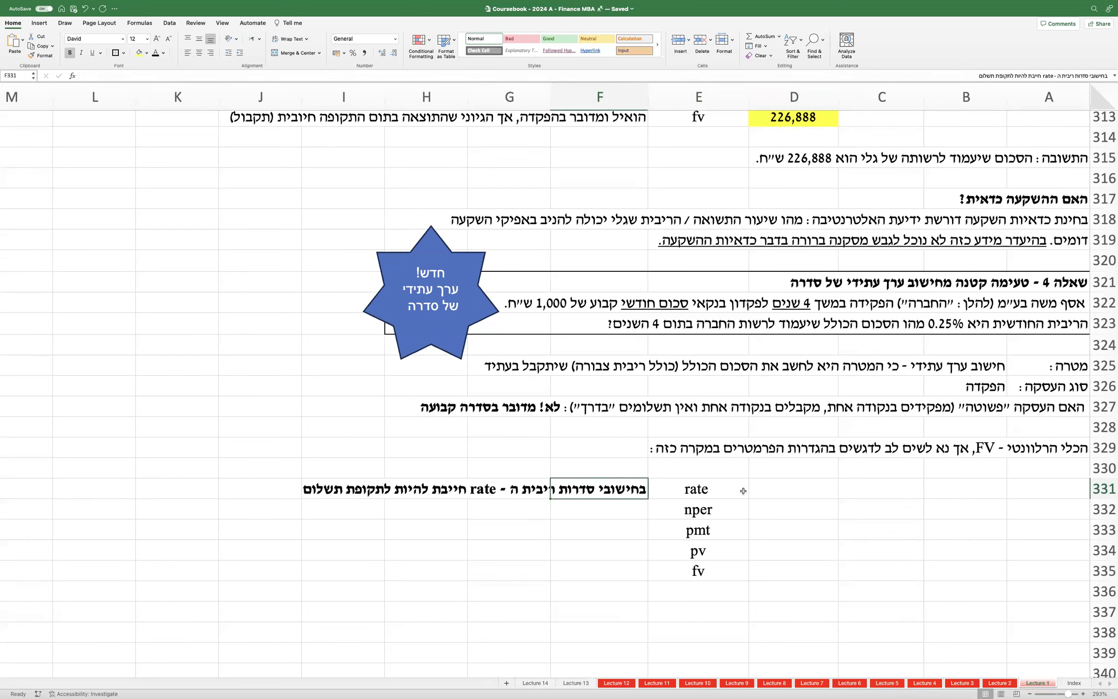
click(776, 487)
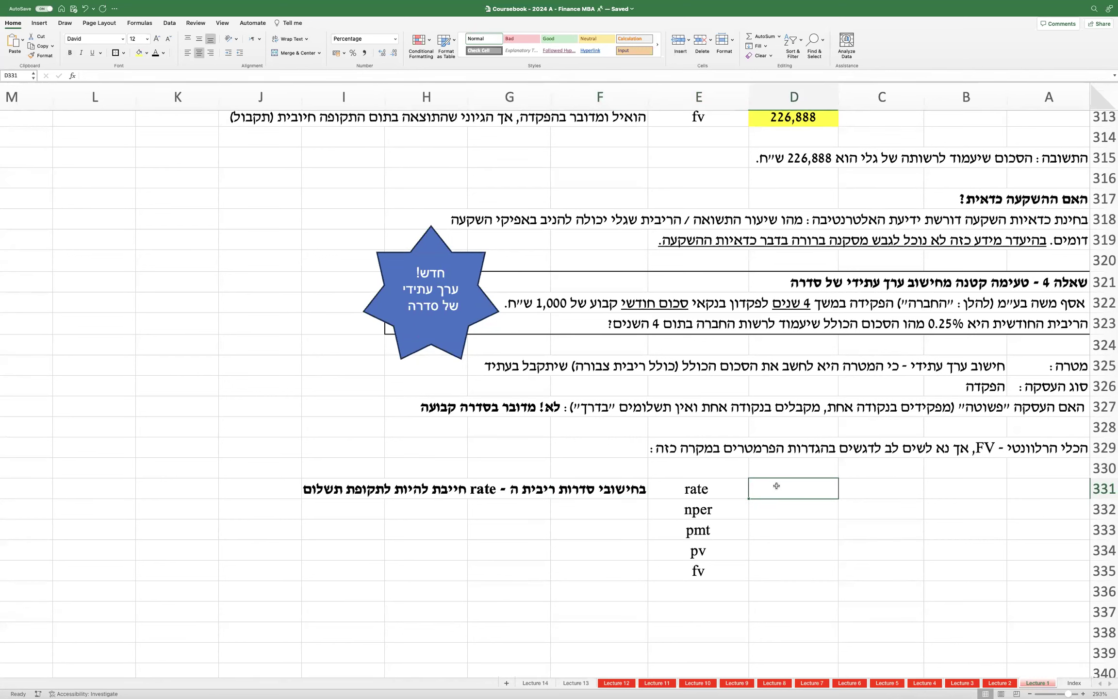
click(637, 489)
double_click(638, 488)
drag(461, 488, 319, 486)
key(super+u)
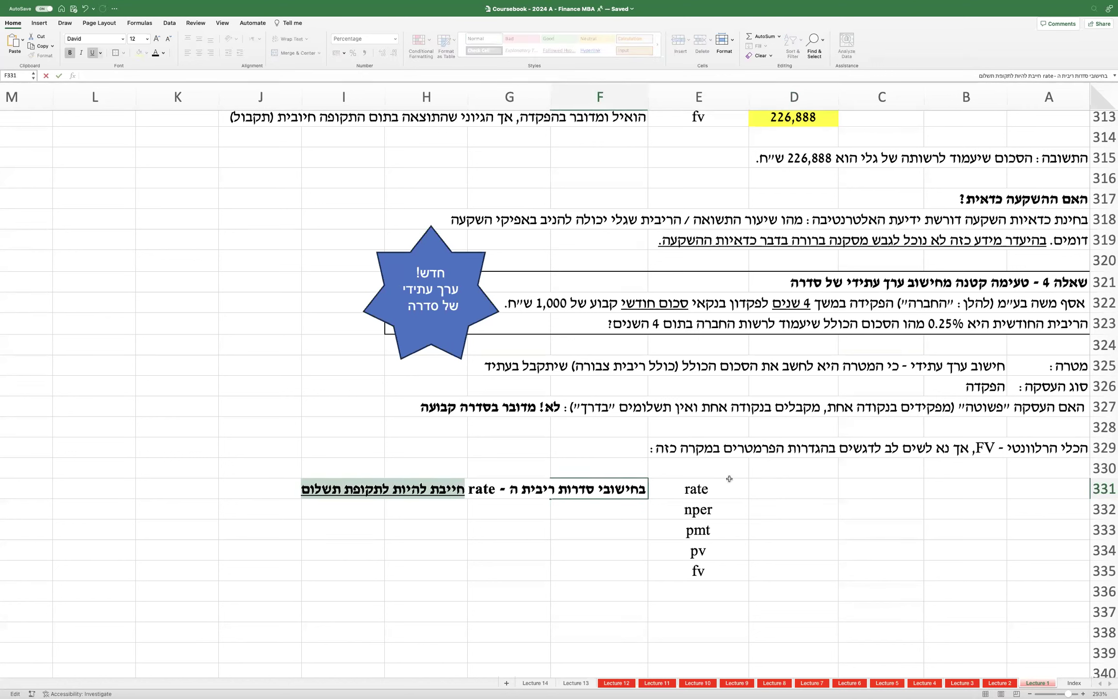
Step: Set the question 4 rate in D331 to 0.25%
click(785, 489)
text(0.)
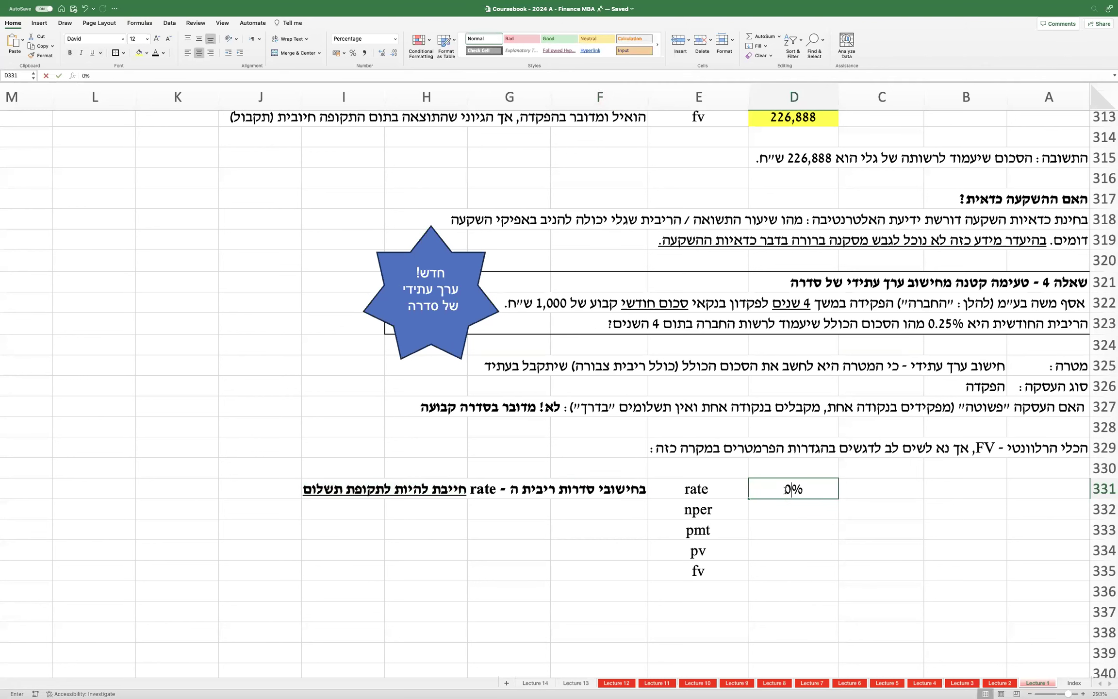
text(25)
key(Return)
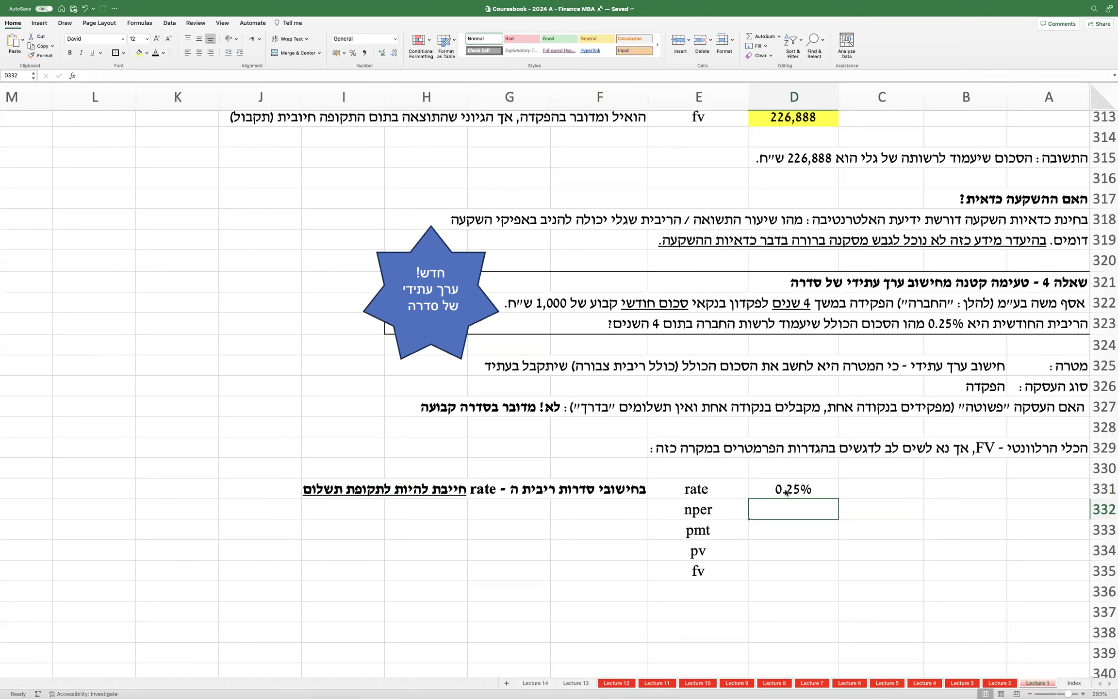
Step: Examine the rate and nper rows in question 3's solution to compare them with the parameters of question 4
scroll(787, 492, up, 10)
scroll(785, 397, down, 3)
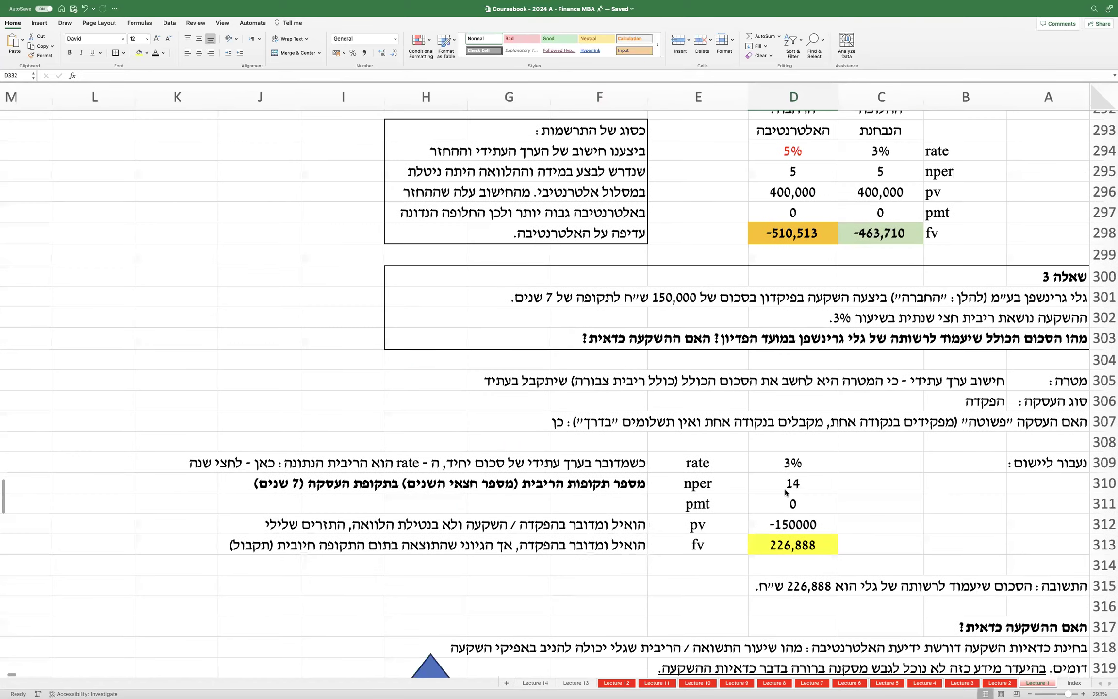
click(785, 394)
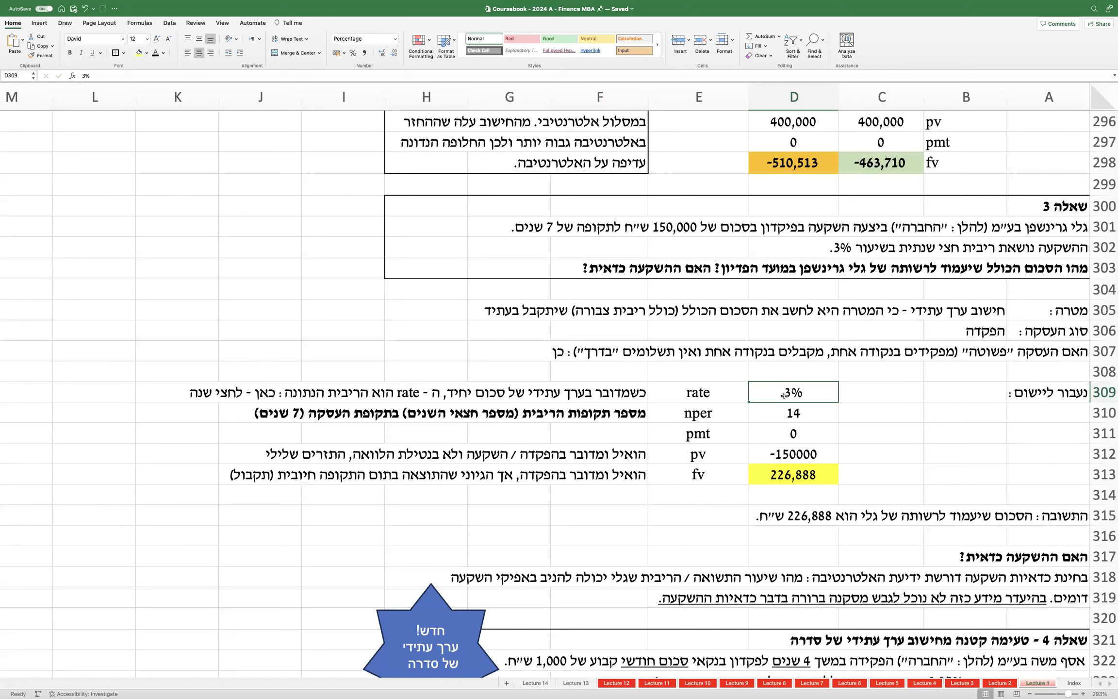
click(769, 416)
shift+click(707, 416)
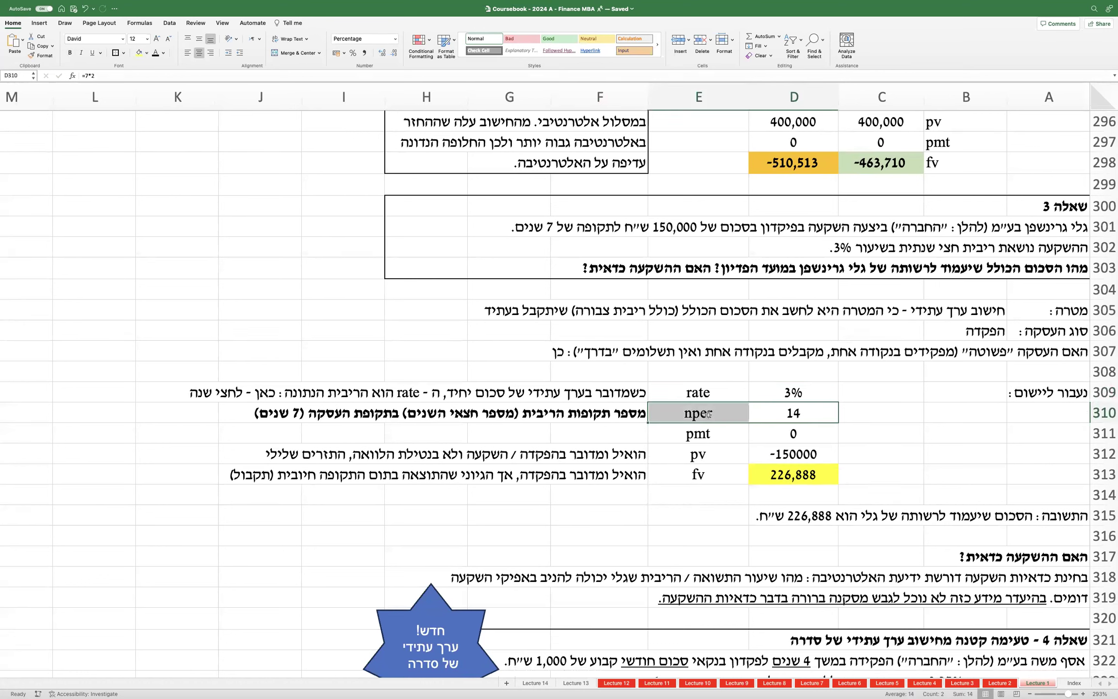
click(794, 407)
shift+click(694, 406)
click(768, 392)
shift+click(711, 393)
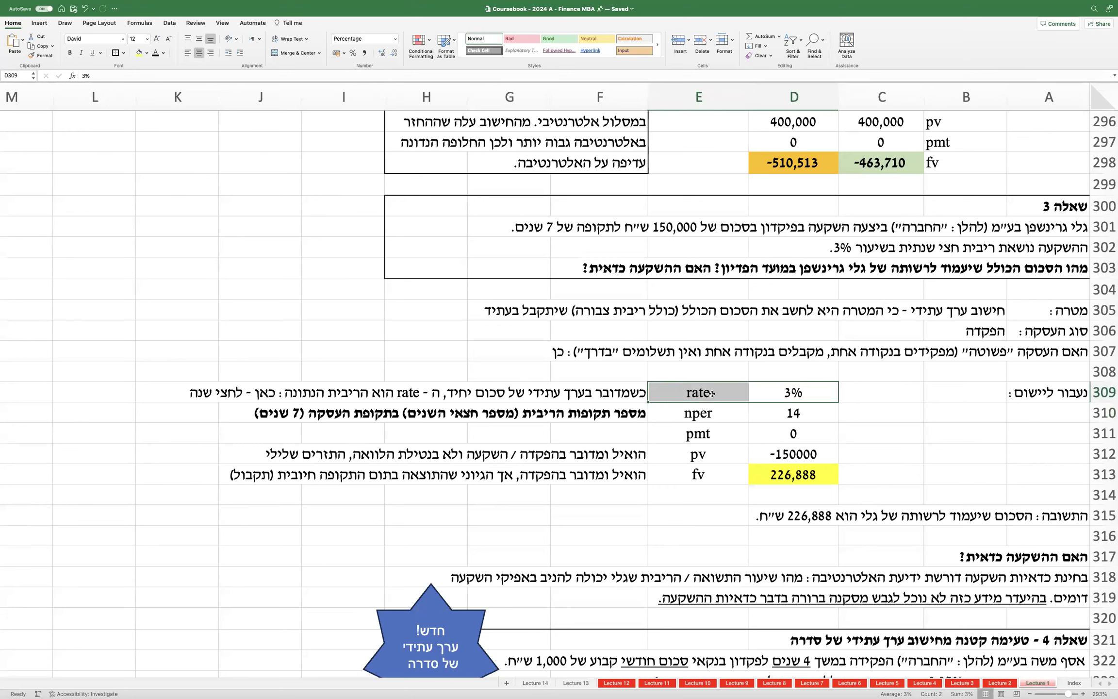
scroll(712, 394, down, 8)
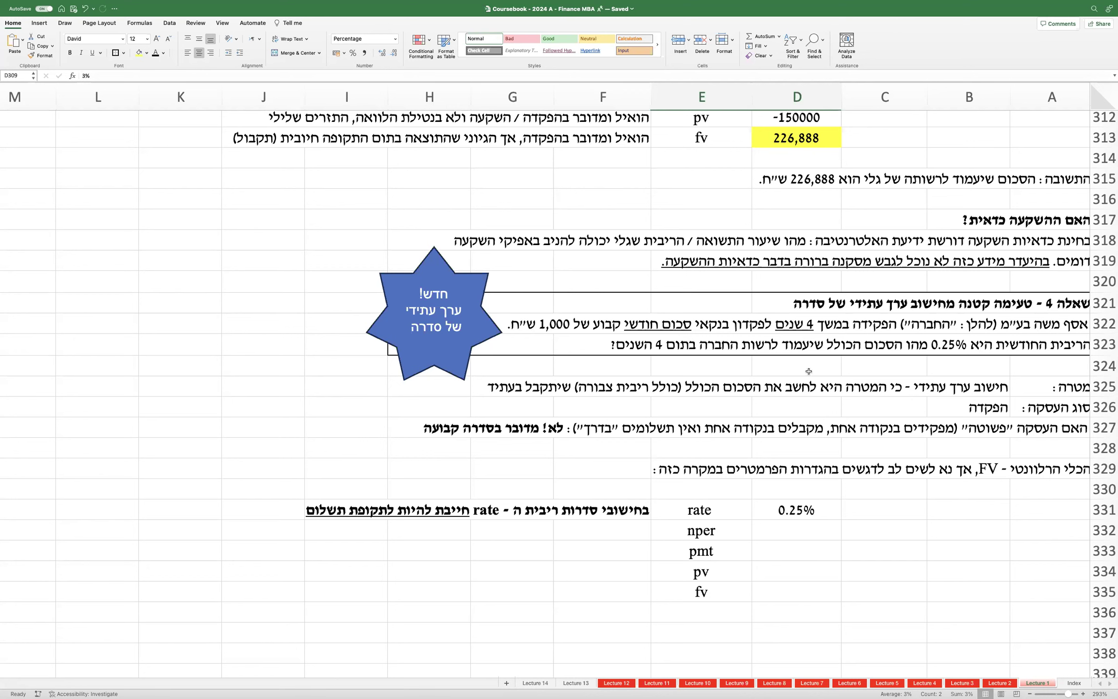
Step: Enter the nper note "מספר התשלומים בסדרה" in F332
click(765, 525)
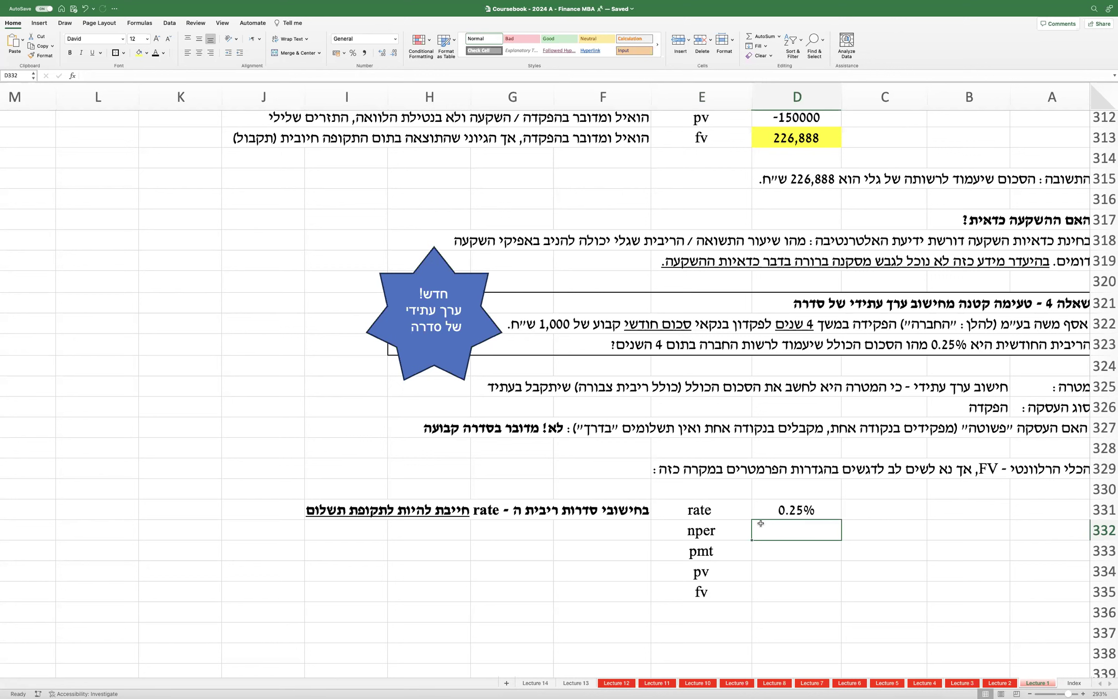
click(585, 526)
text(מספר)
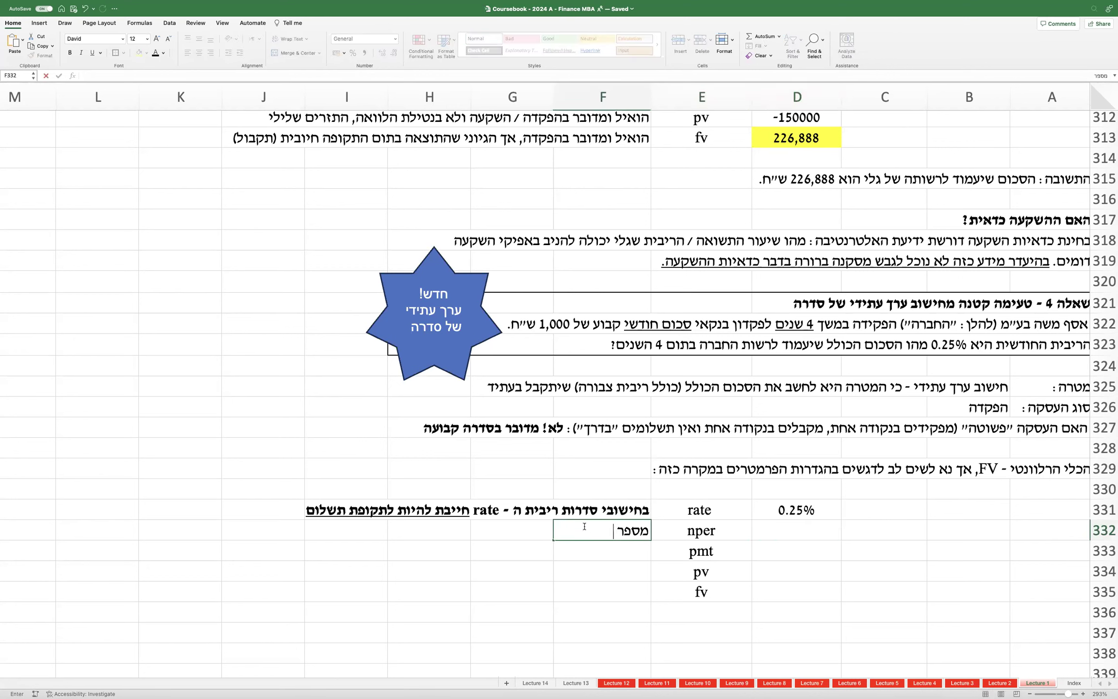
text( התשלומים בסדרה)
key(Return)
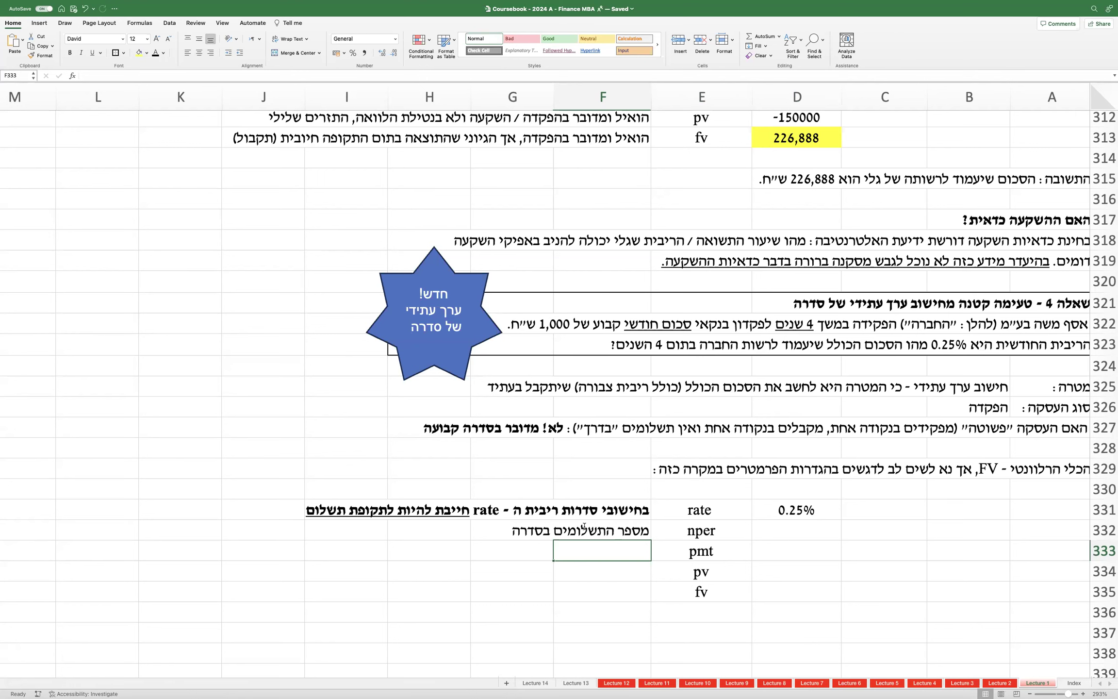
Step: Extend the nper note in F332 with "- הואיל והתשלומים כל חודש, 4 שנים"
key(Right)
key(Right)
key(Up)
key(Left)
key(Left)
key(F2)
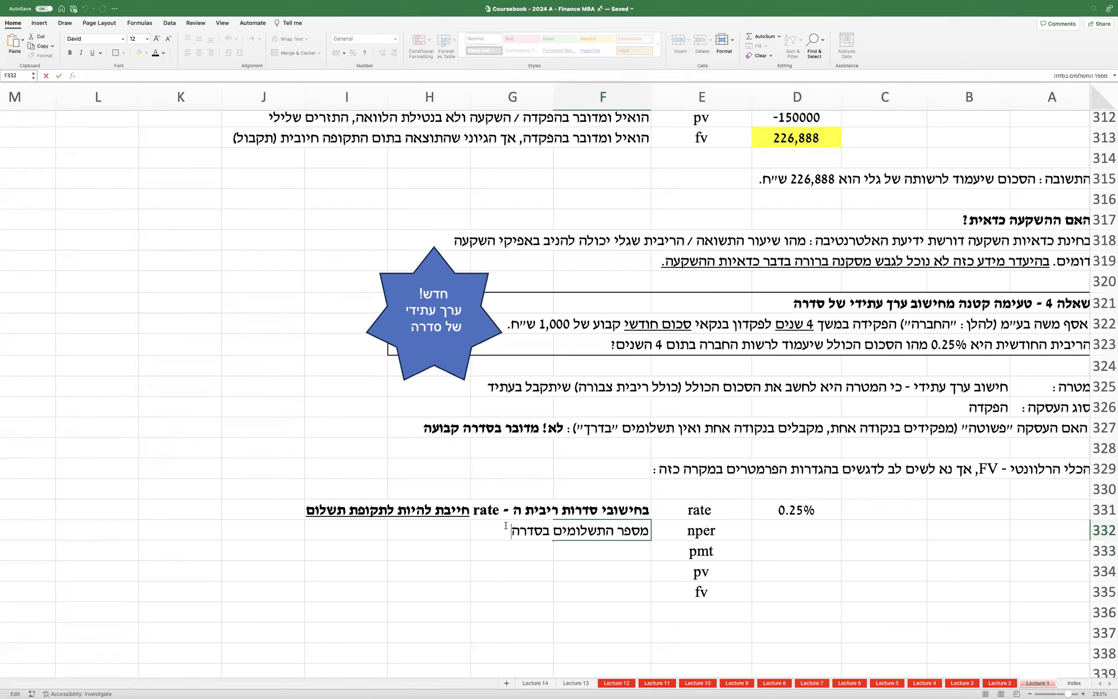
text(- הואיל והתשלומים )
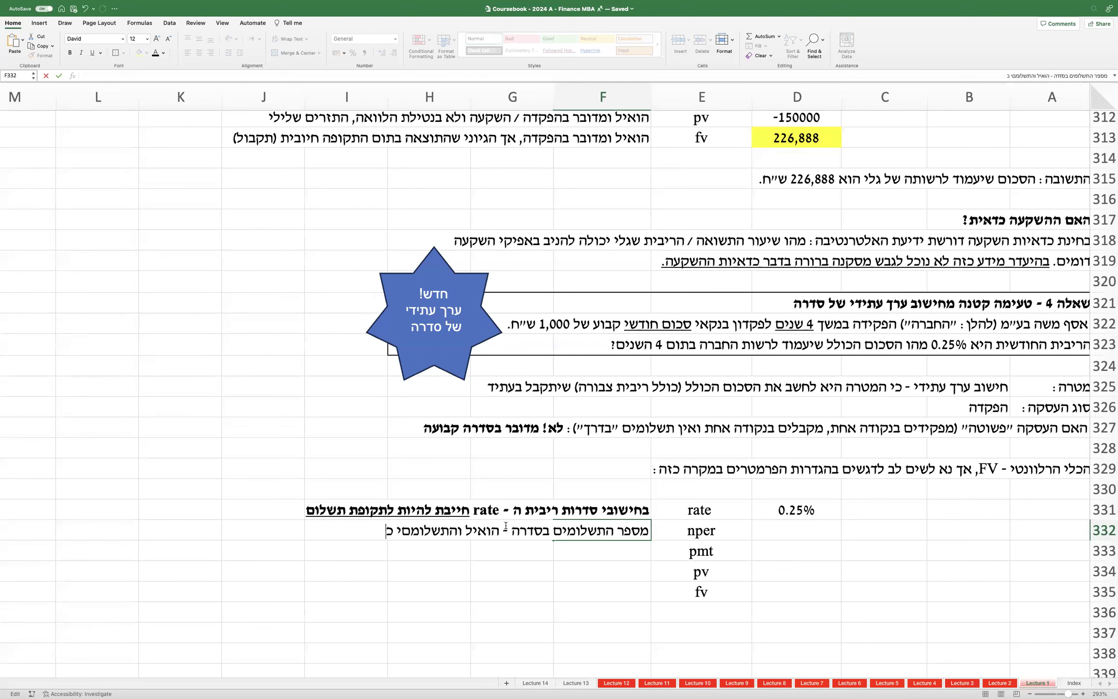
text(כל חודש, 4 שנים)
key(Return)
Step: Calculate nper in D332 with the formula =4*12 and center the cell
key(Right)
key(Right)
key(Up)
text(=4*12)
key(Return)
key(Up)
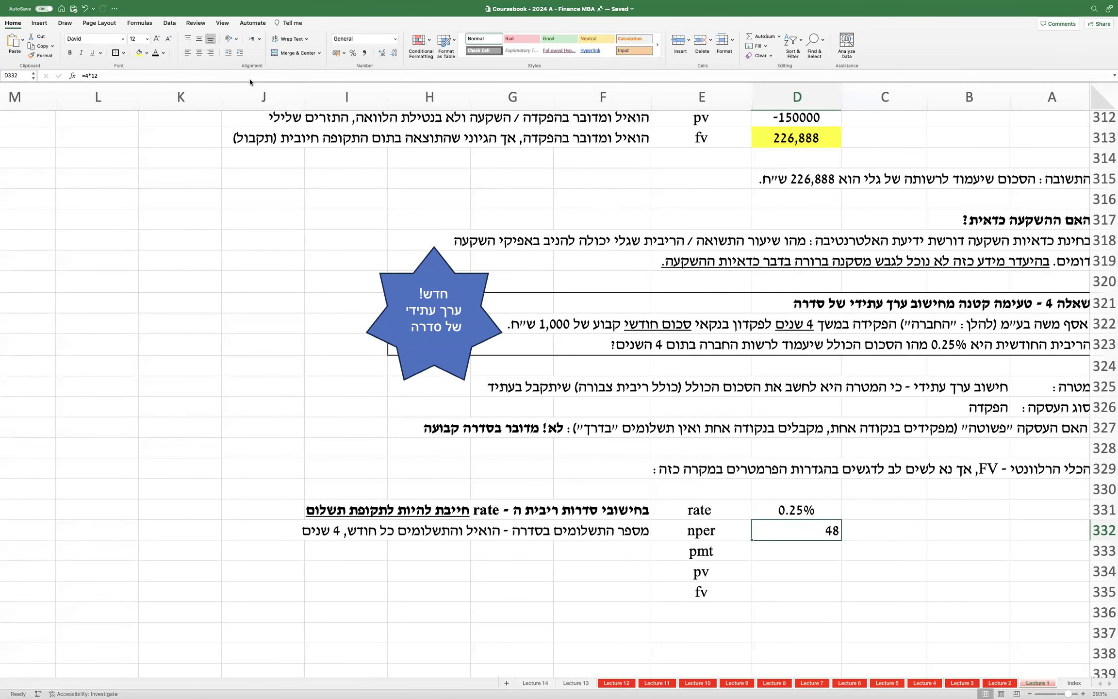
click(199, 54)
Step: Write the pmt note in F333: תזרים מזומנים קבוע ("כל חודש" / "כל שנה") - קיים כאן, כל חודש
click(769, 549)
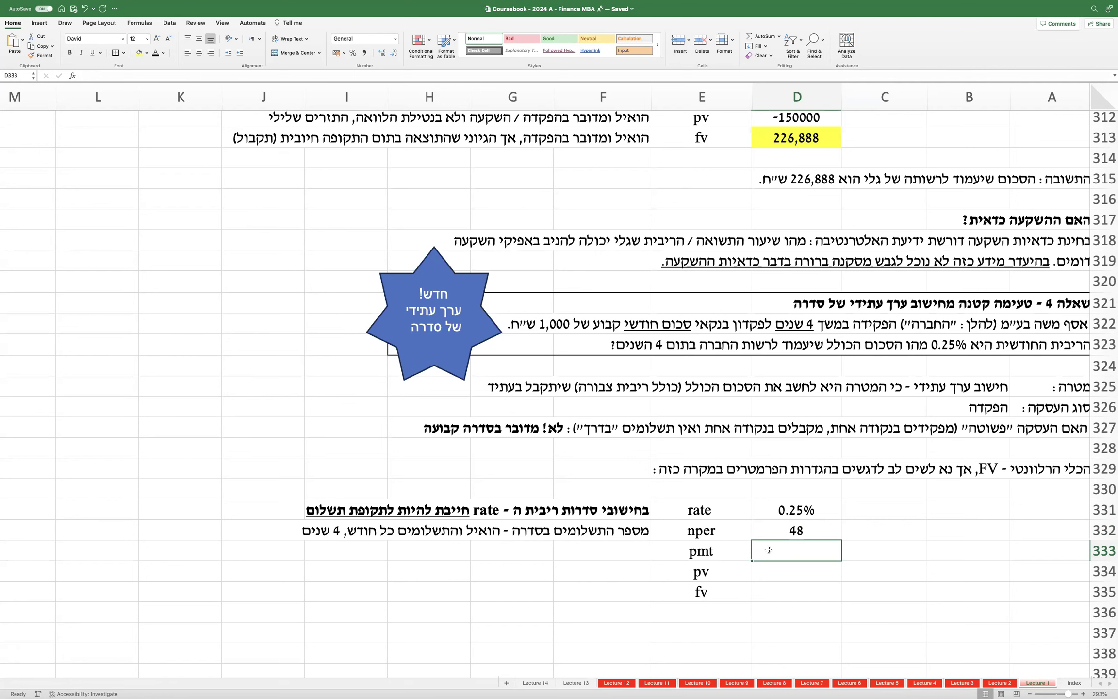
key(Left)
key(Left)
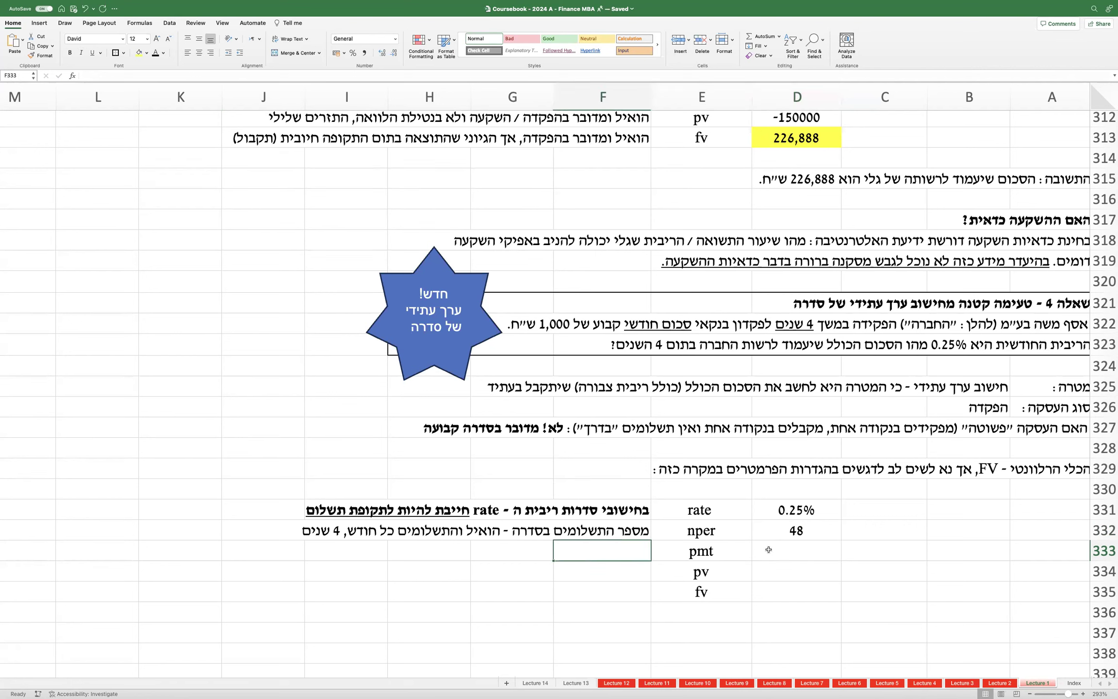
text(ת)
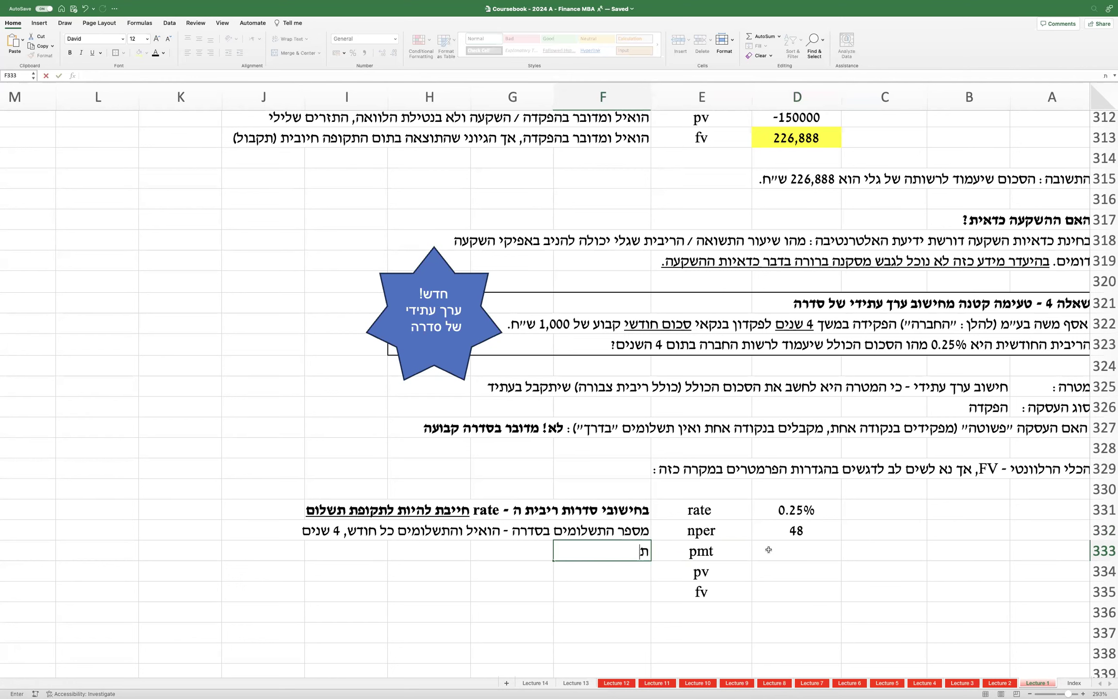
text(זרים מזומנים קבו)
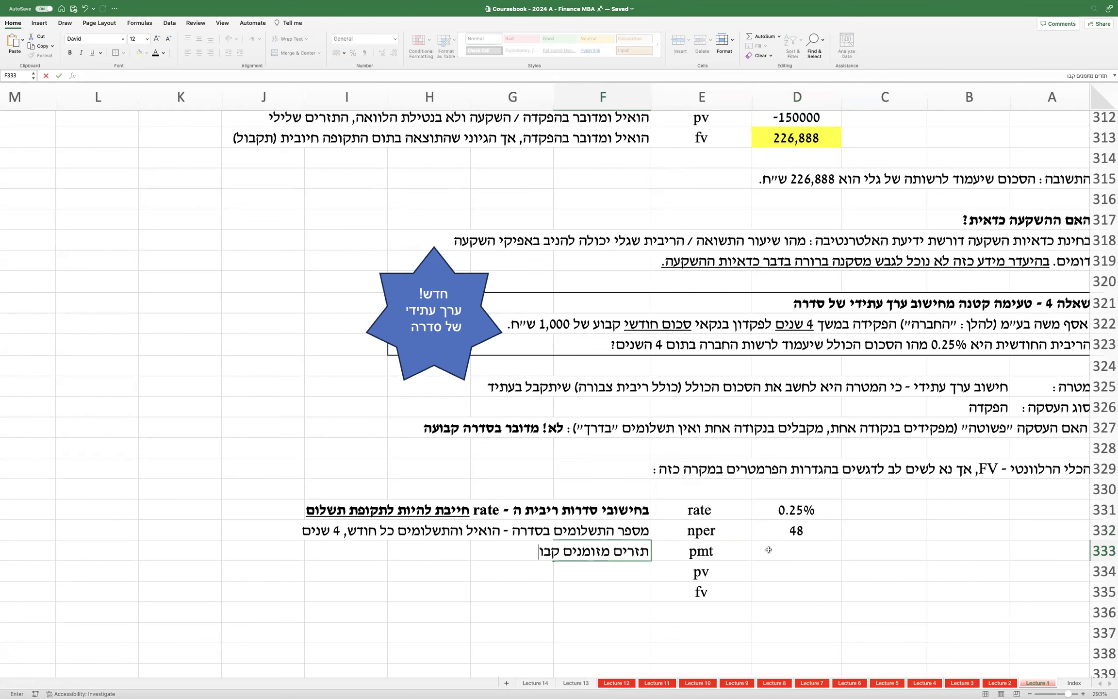
text(ע ("כל חודש" / "כל שנה"))
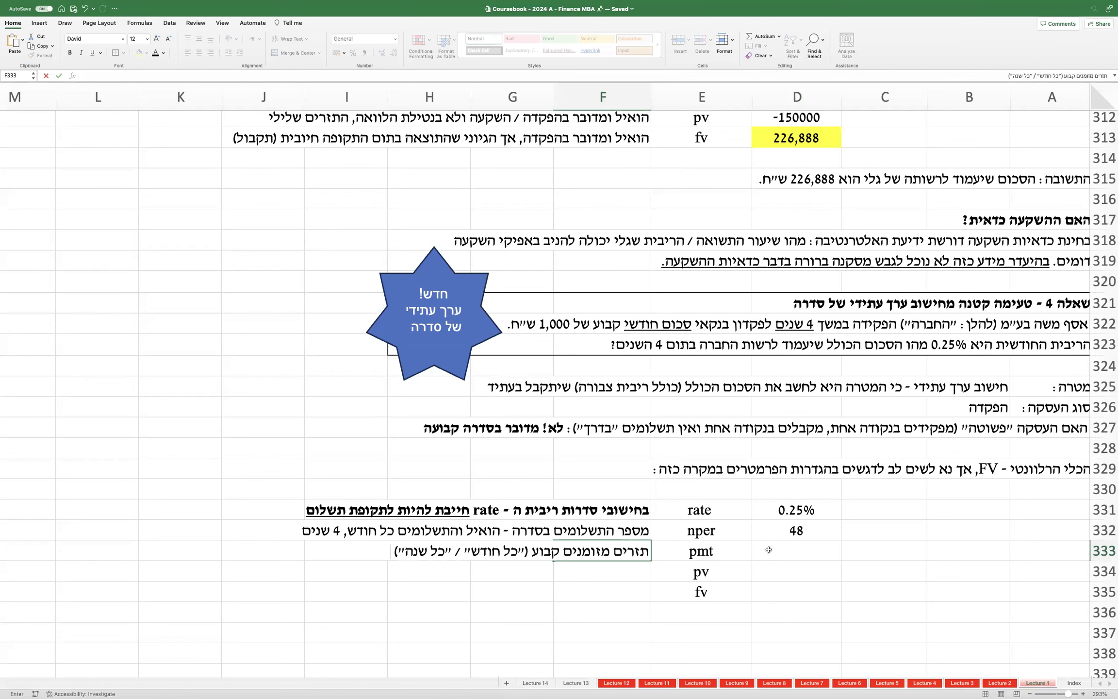
text(- קיים כאן, כל חודש)
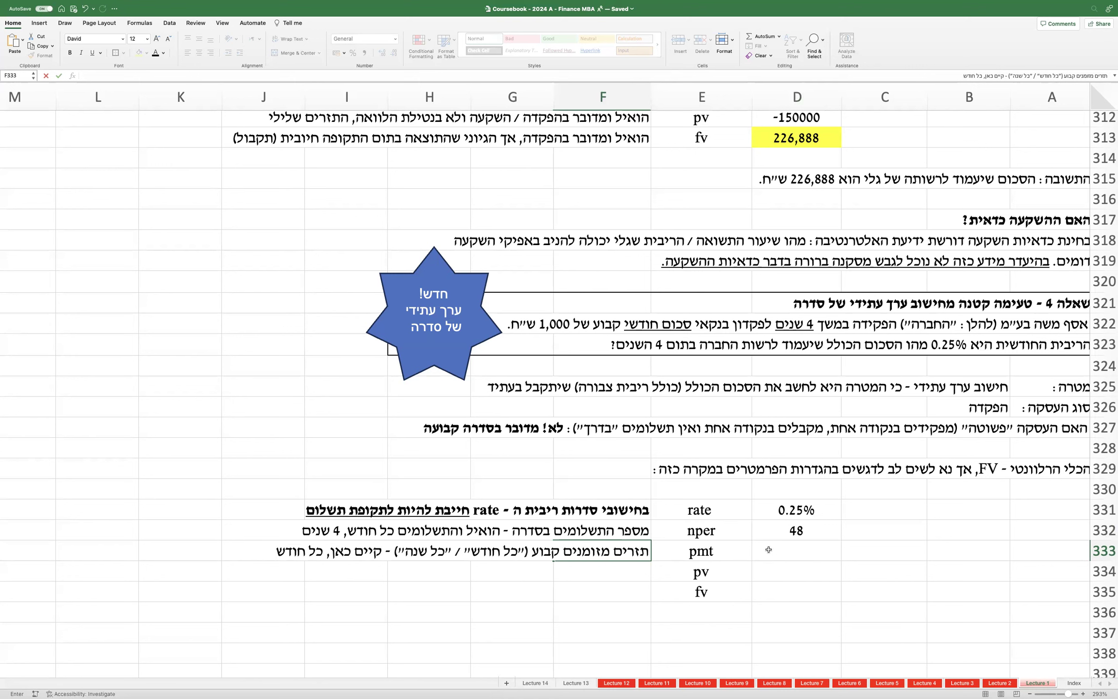
Step: Enter -1000 as the pmt value in D333
scroll(769, 549, down, 1)
click(769, 550)
text(-1000)
key(Return)
Step: Append ", שלילי הואיל וזו הפקדה" to the pmt note in F333
double_click(618, 550)
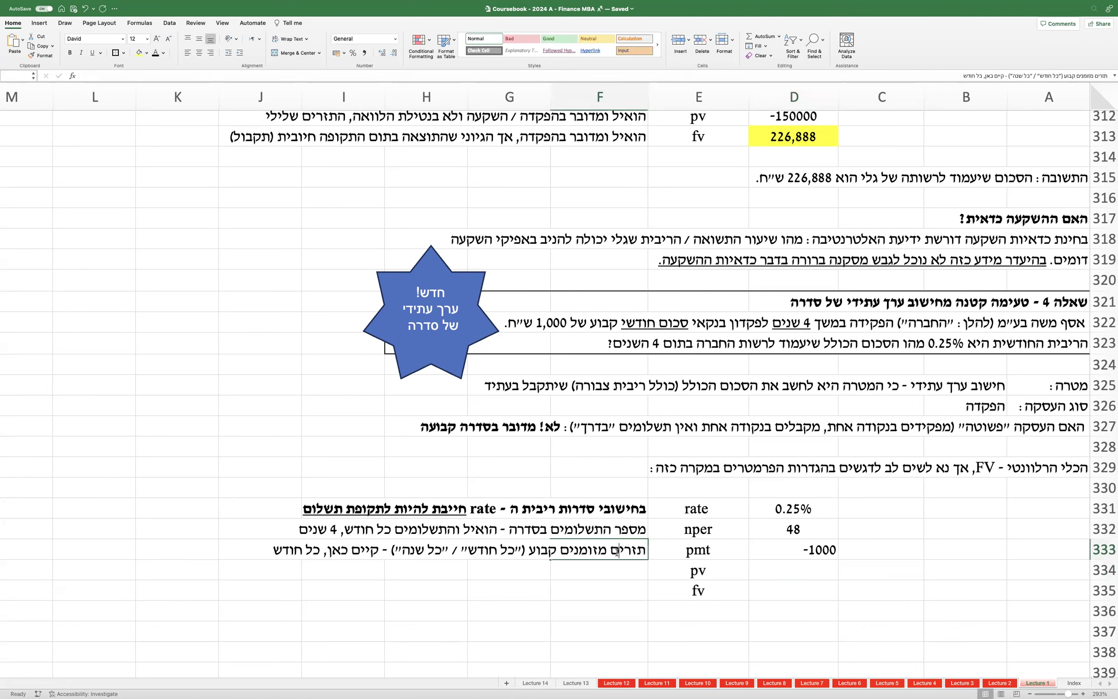
text(,)
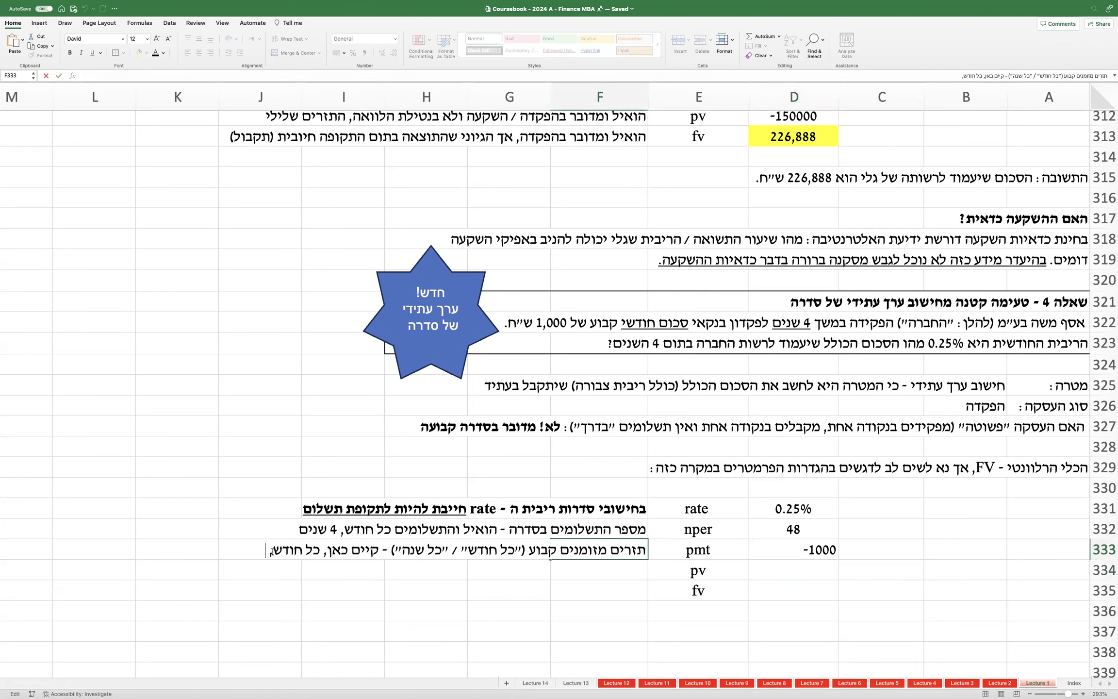
text( שלילי הואיל וזו הפקדה)
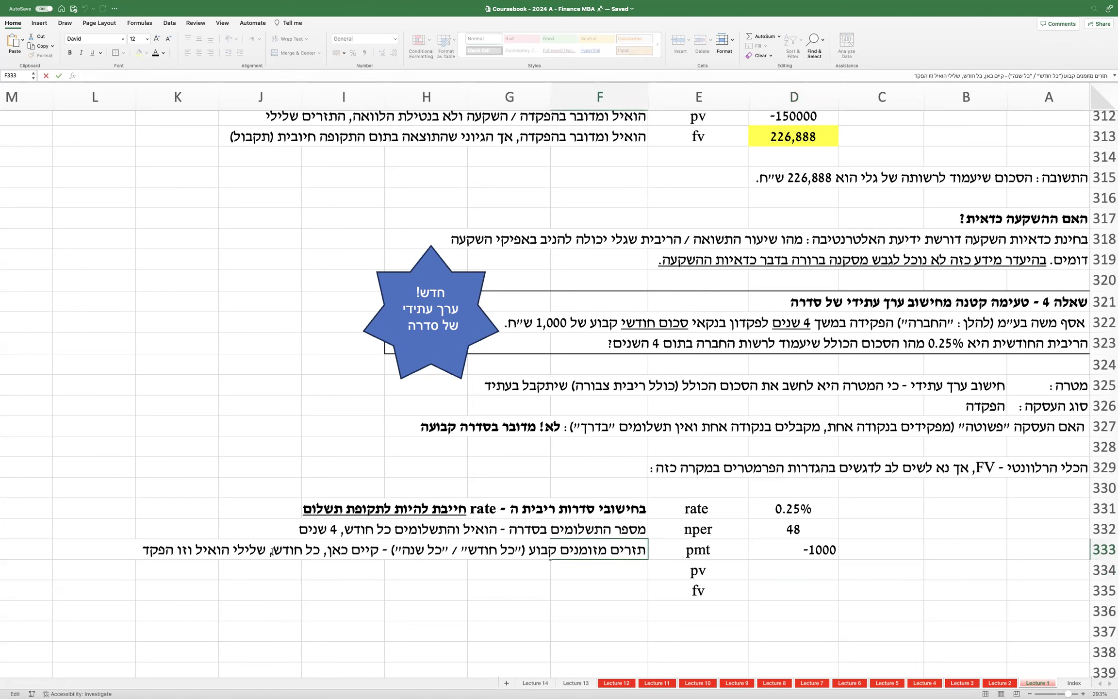
key(Return)
Step: Center the pmt value in D333
key(Up)
key(Right)
key(Right)
key(Up)
key(Down)
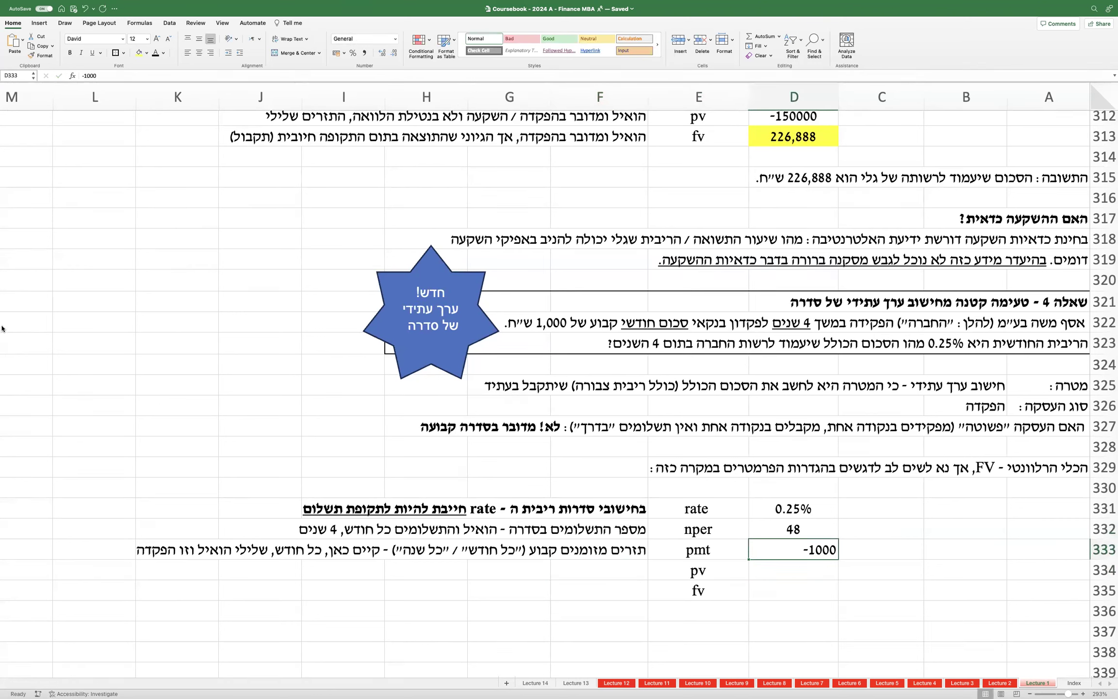
click(199, 53)
Step: Enter 0 as the pv value in D334 and center it
click(807, 583)
click(807, 574)
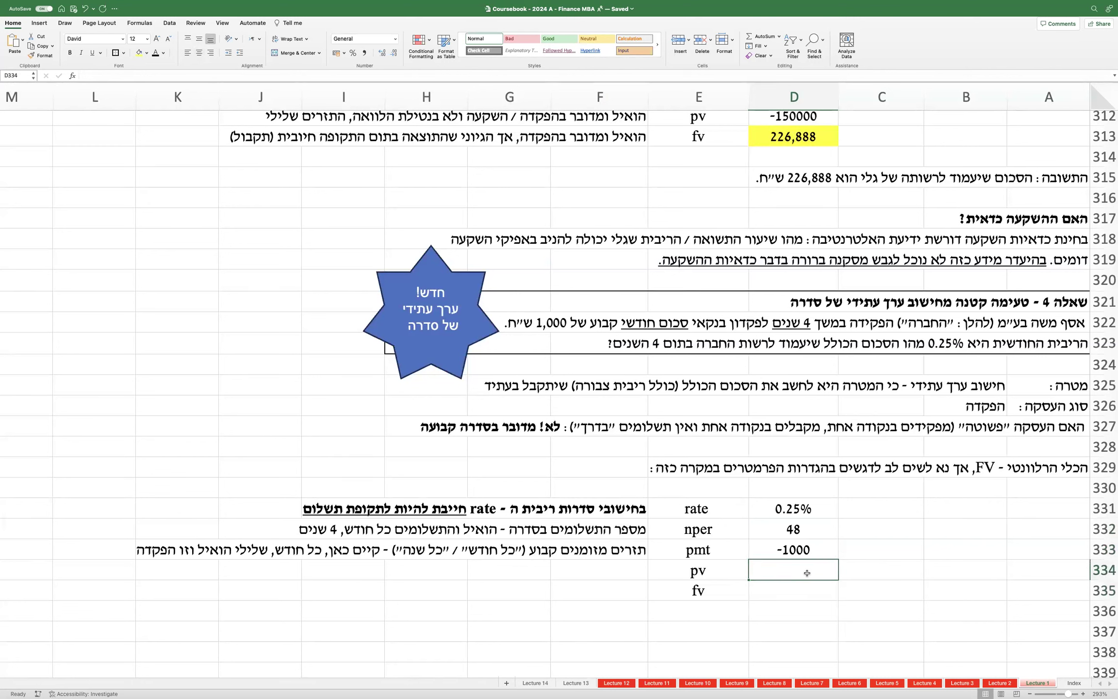
text(0)
key(Return)
click(807, 573)
click(200, 52)
Step: Write the pv note "קרן השקעה / הלוואה ראשונית - כאן, אין." in F334
click(629, 570)
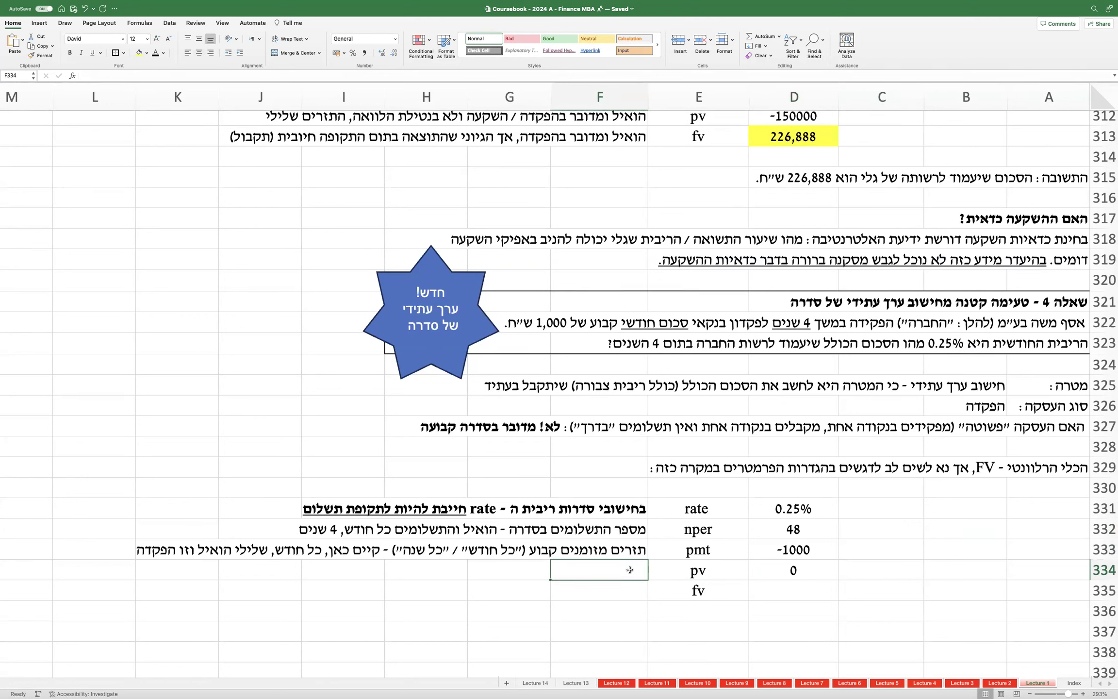
text(קרן השקע)
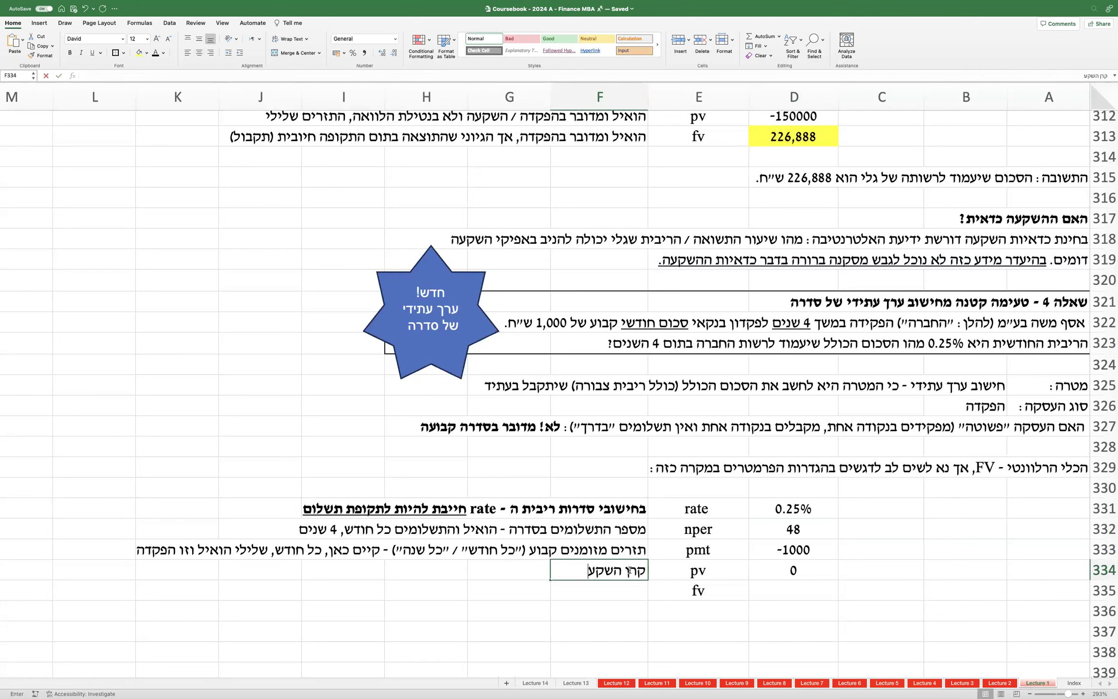
text(ה / הפקדה ר)
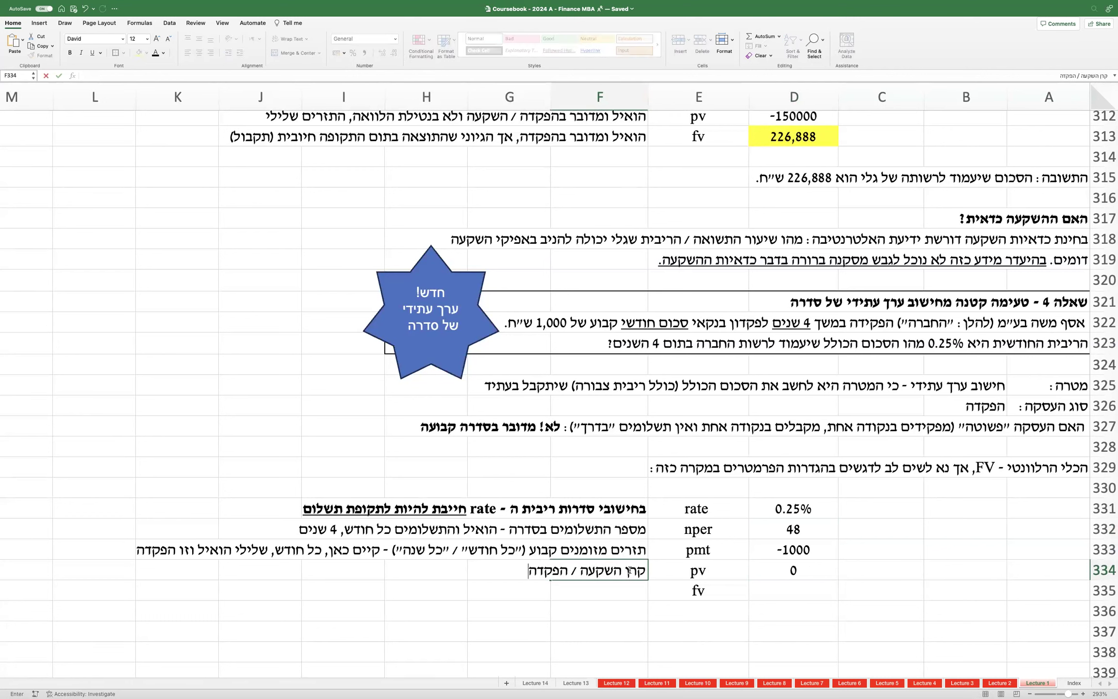
key(BackSpace)
key(BackSpace)
key(BackSpace)
key(BackSpace)
key(BackSpace)
key(BackSpace)
text(לוואה ראשונית - )
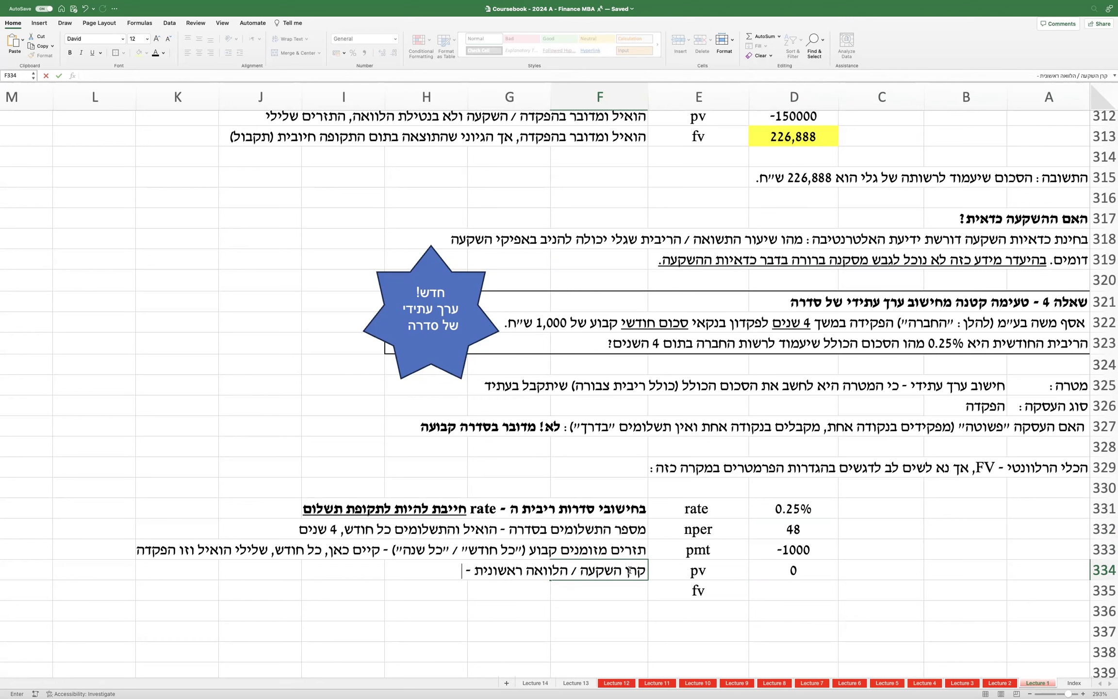
text(כאן, אין.)
key(Return)
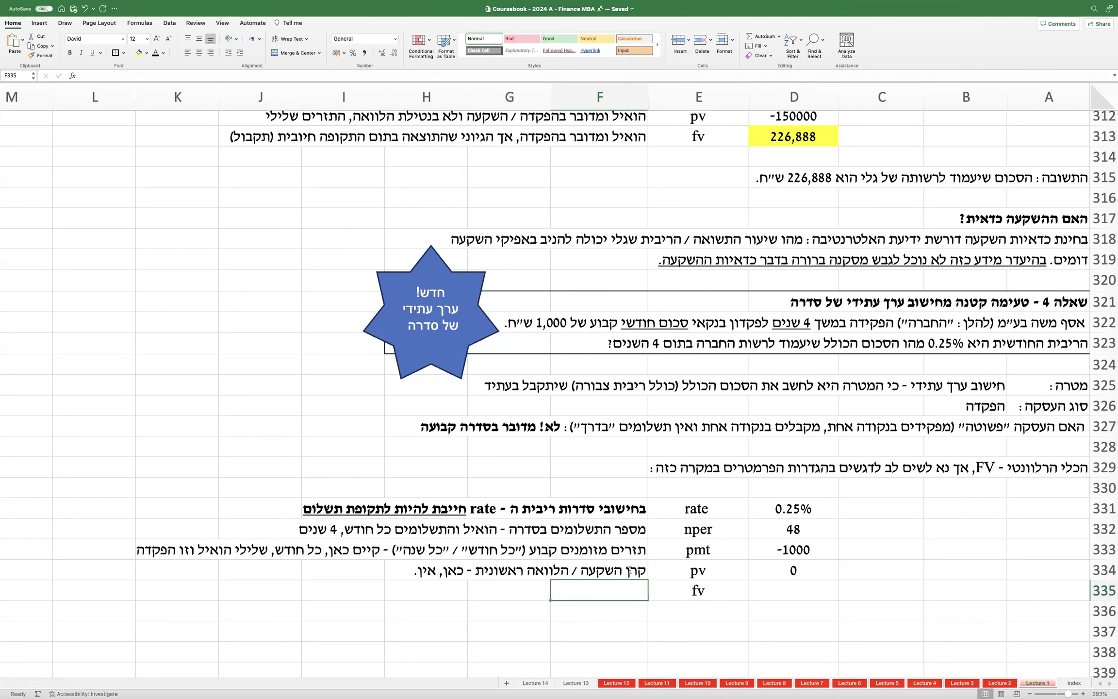
Step: Calculate the future value in D335 with FV, using D331, D332, D333 and D334 as rate, nper, pmt and pv
click(770, 591)
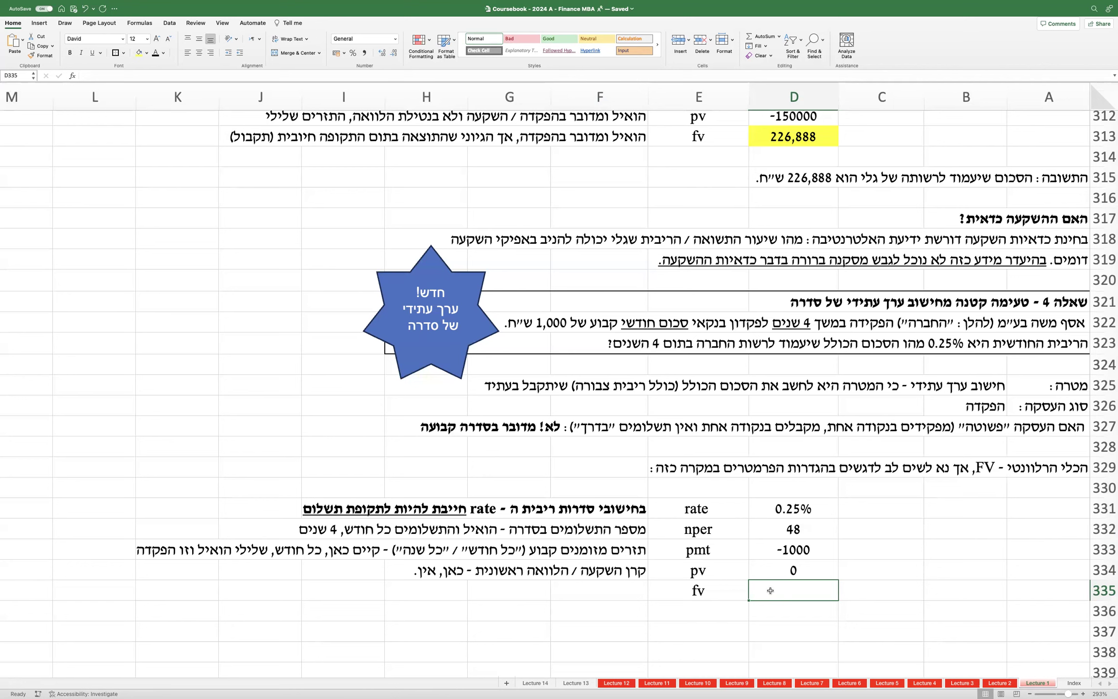
text(=fv()
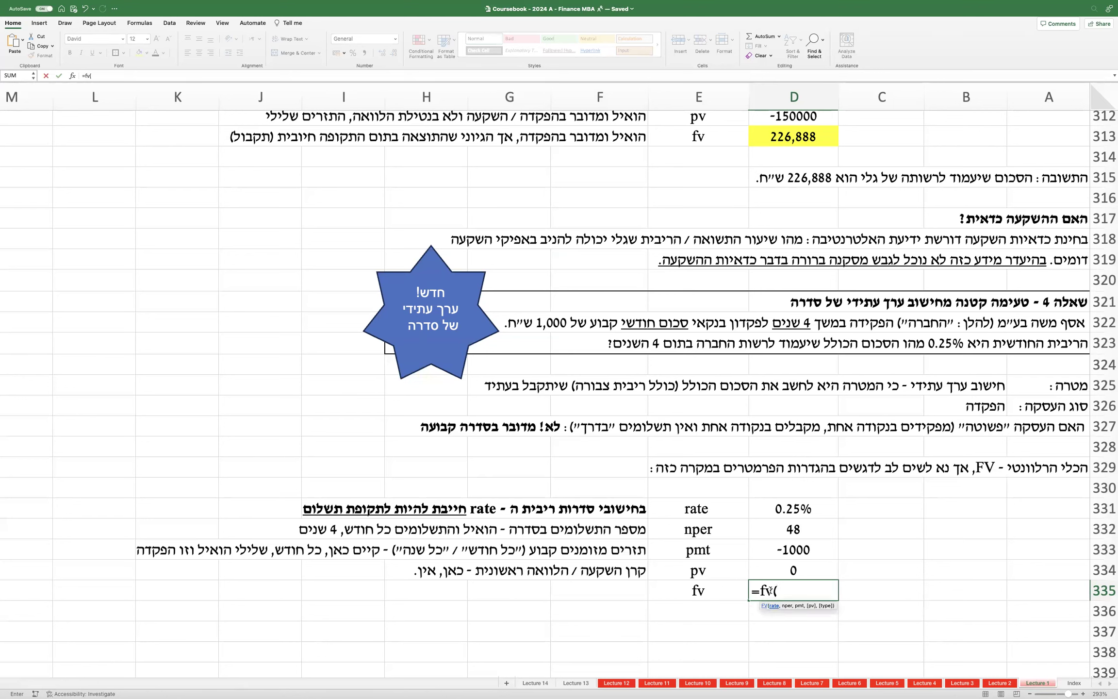
click(794, 507)
text(,)
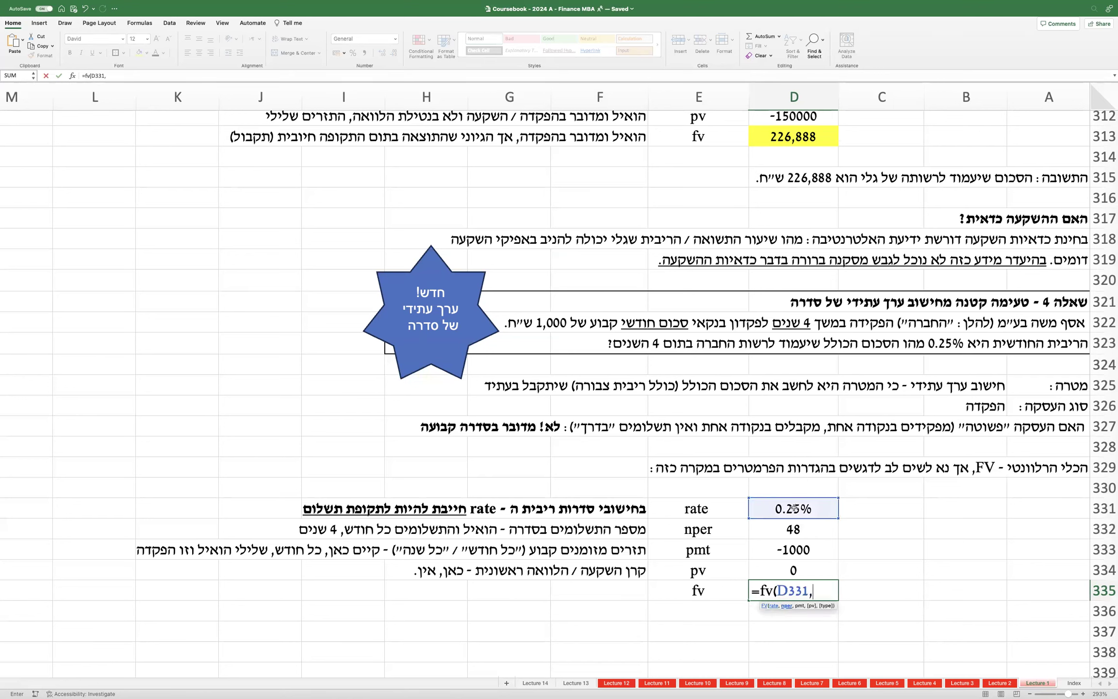
click(794, 528)
text(,)
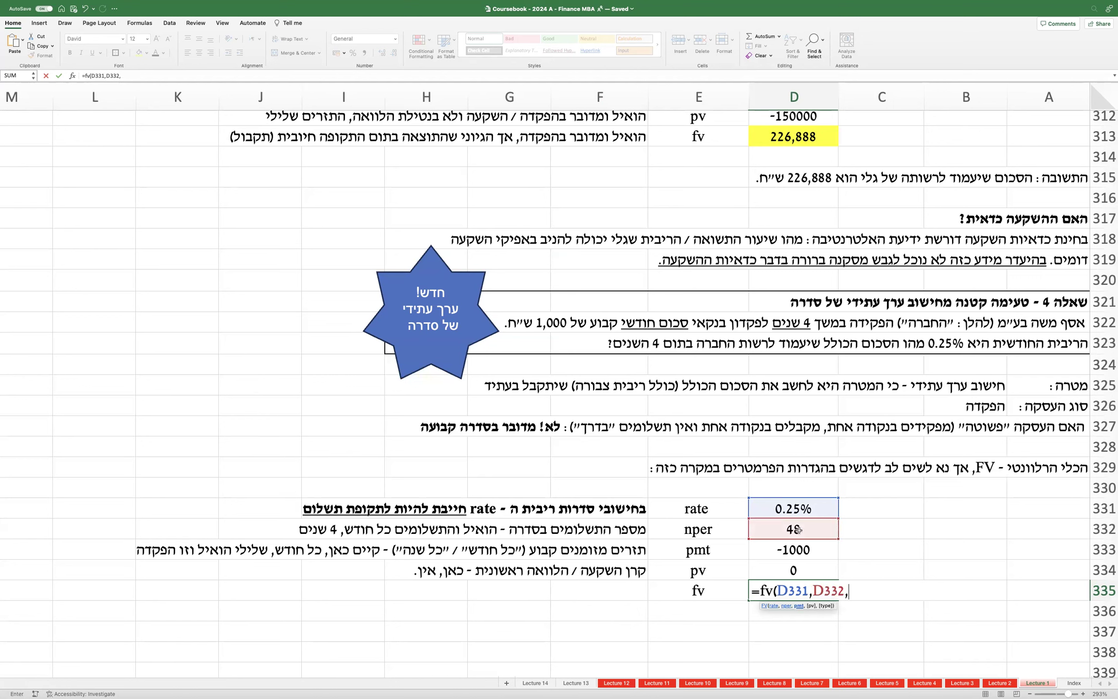
click(797, 545)
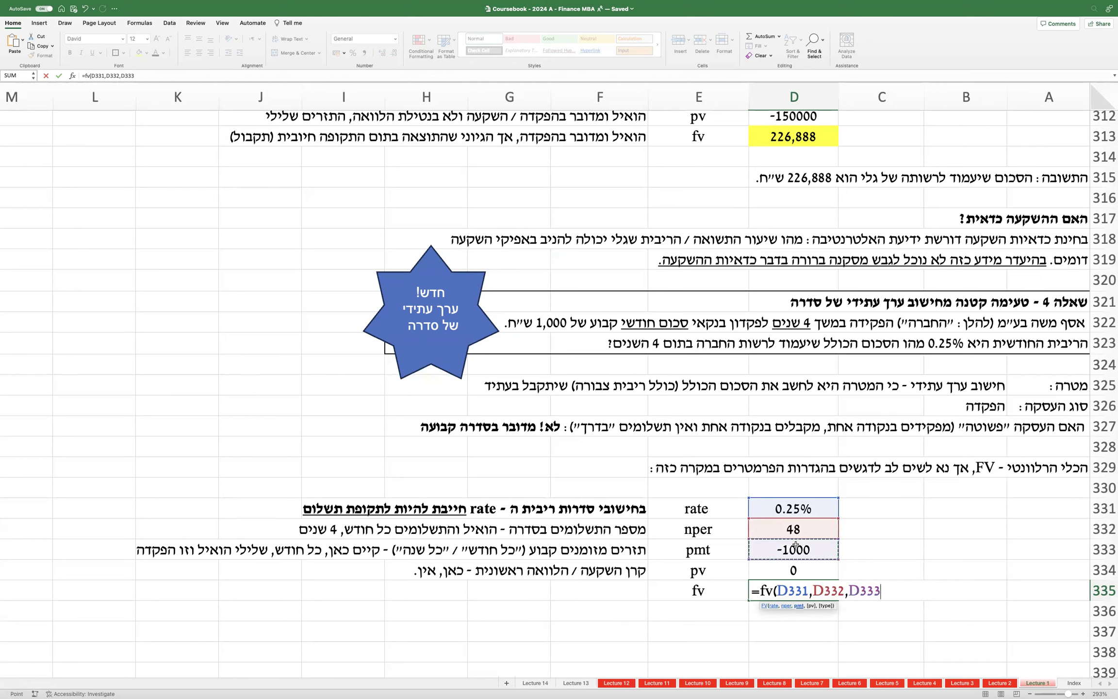
text(,)
click(781, 568)
text())
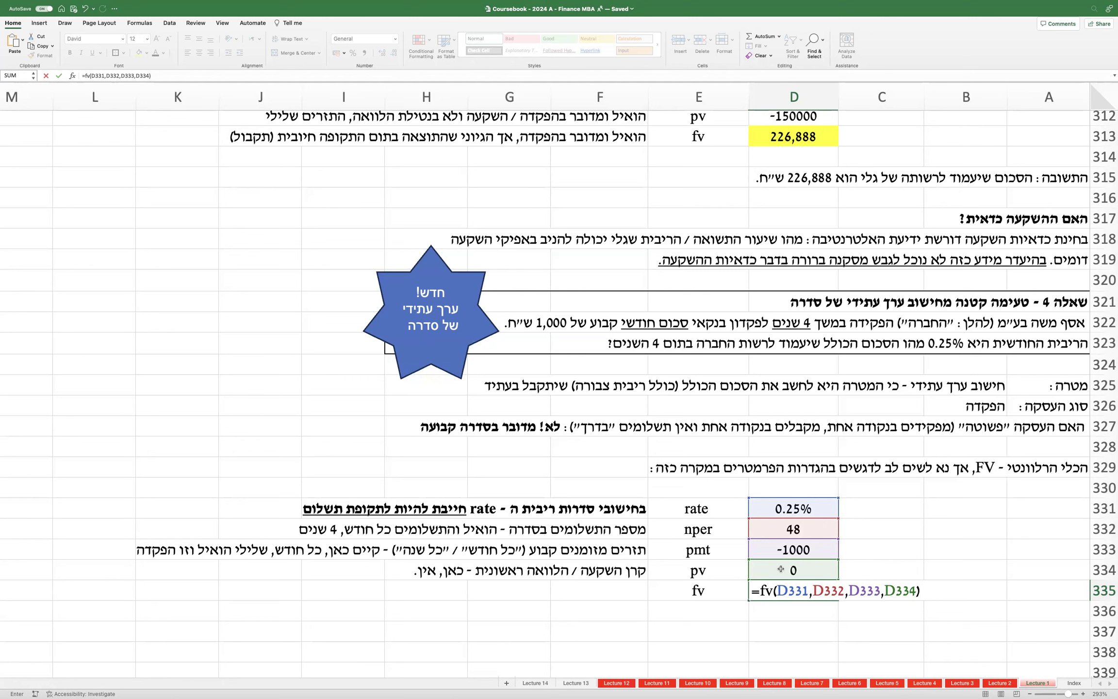
key(Return)
Step: Copy the formatting of the pmt value in D333 to the fv result in D335
click(796, 552)
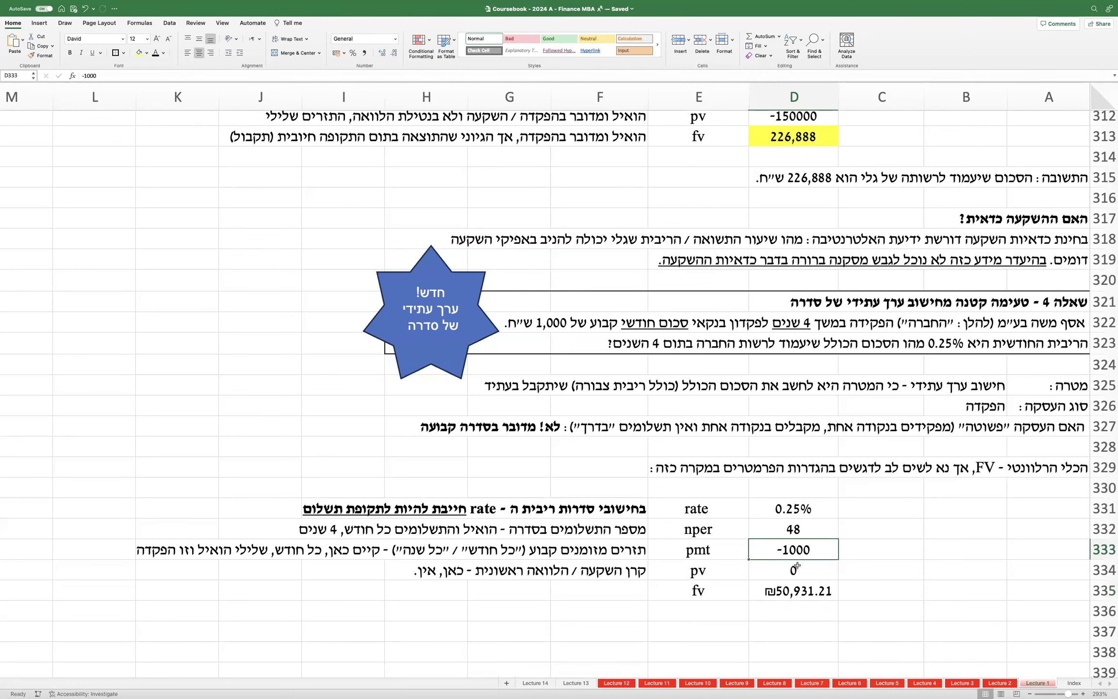
click(45, 56)
click(781, 591)
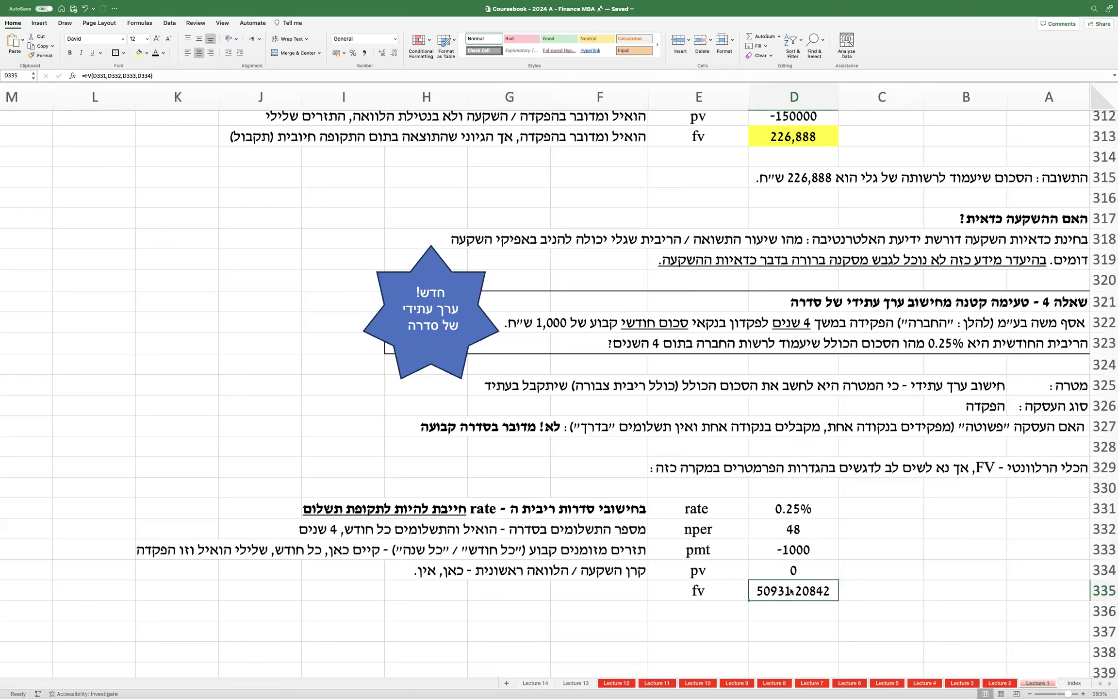
Step: Format D335 as a number with no decimal places and a thousands separator, and highlight it in yellow
right_click(790, 591)
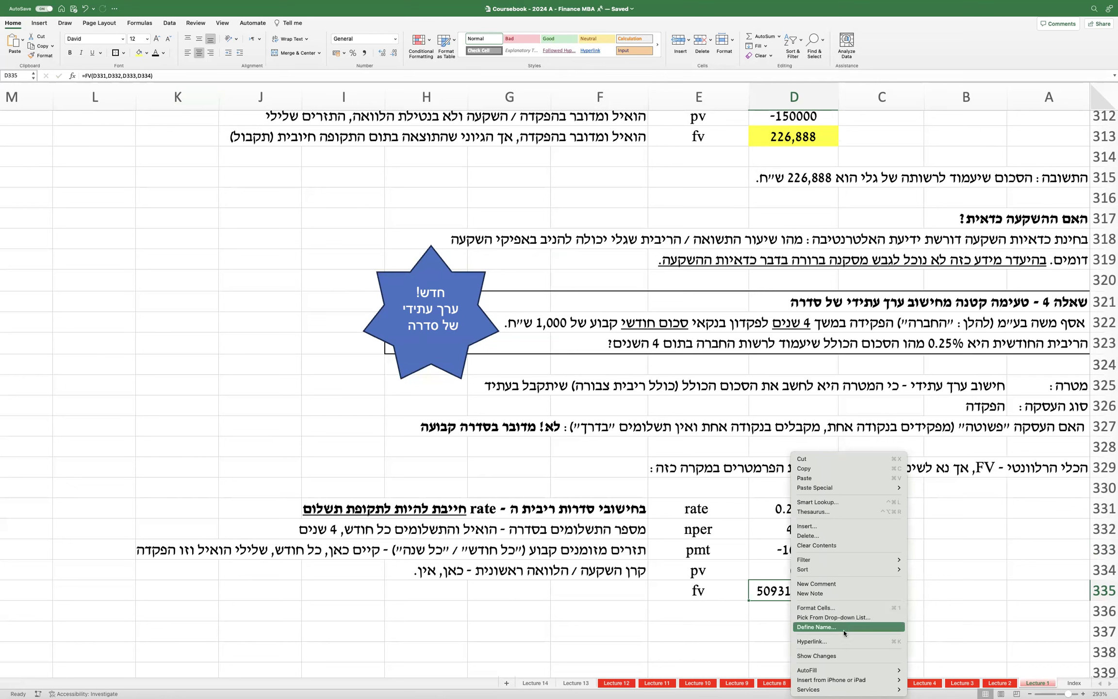
click(847, 608)
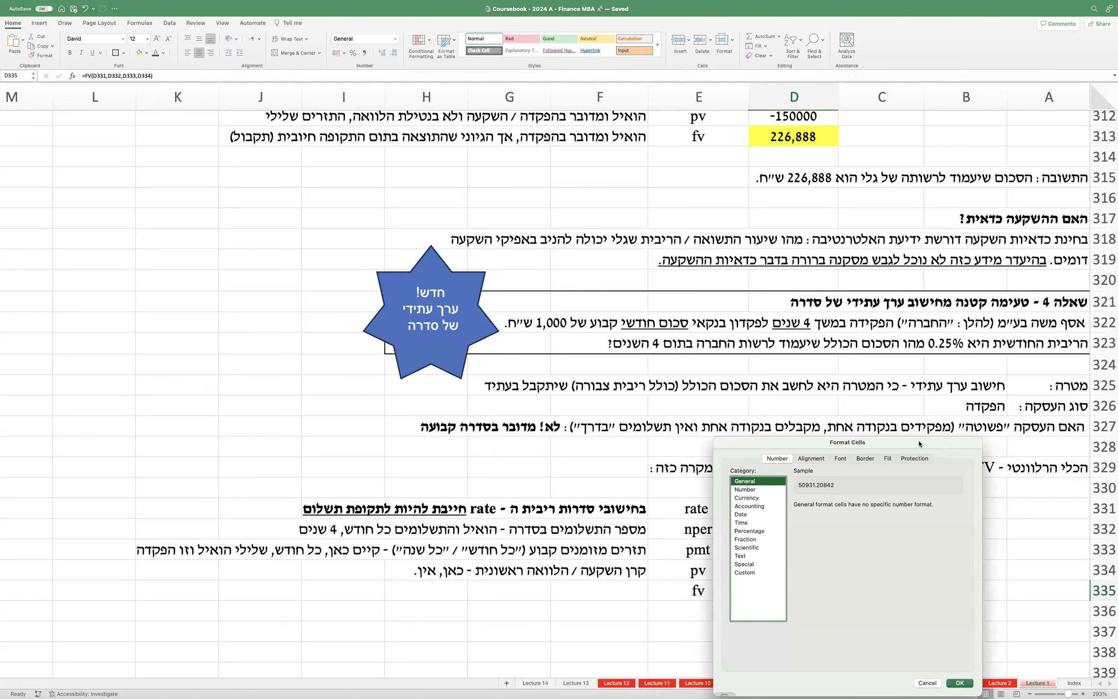
drag(920, 443, 532, 400)
click(372, 446)
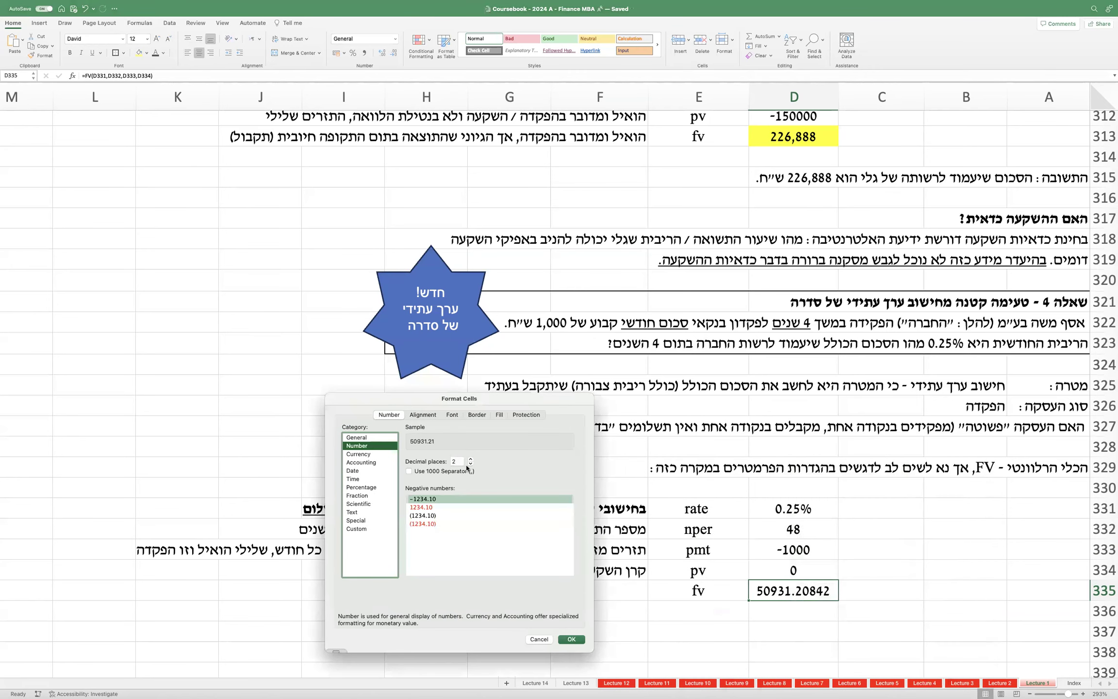
click(470, 464)
click(470, 464)
click(432, 472)
key(Return)
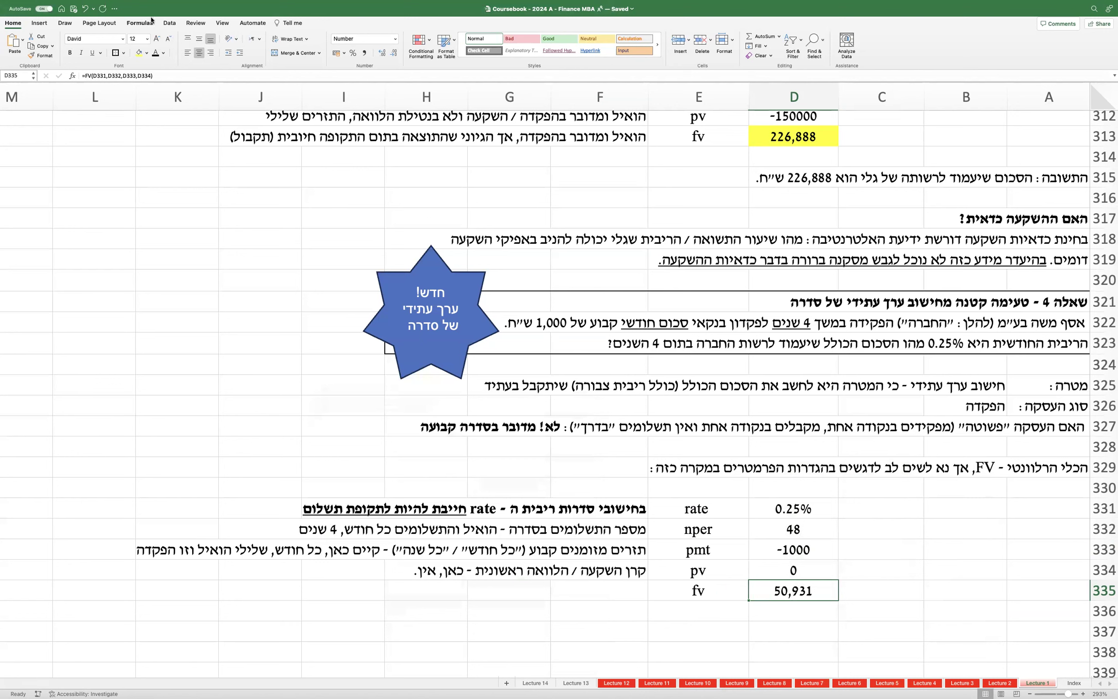
click(139, 53)
click(674, 298)
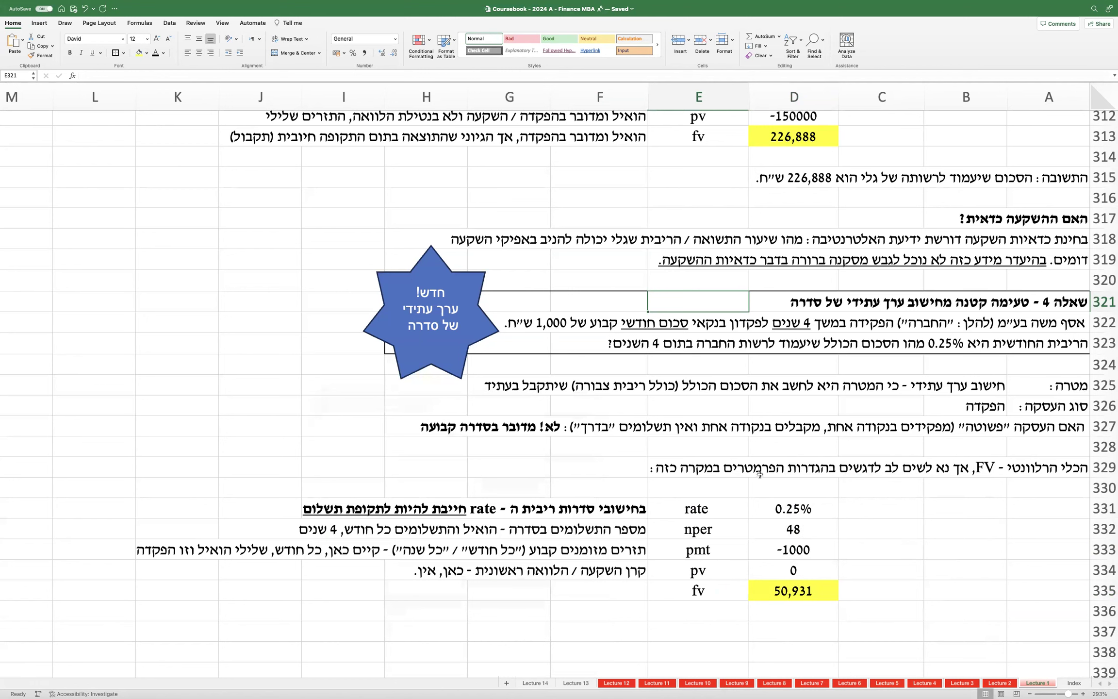
Step: Try a lump-sum variant by clearing the pmt in D333 and entering -48000 as pv in D334, and undo both changes
click(780, 566)
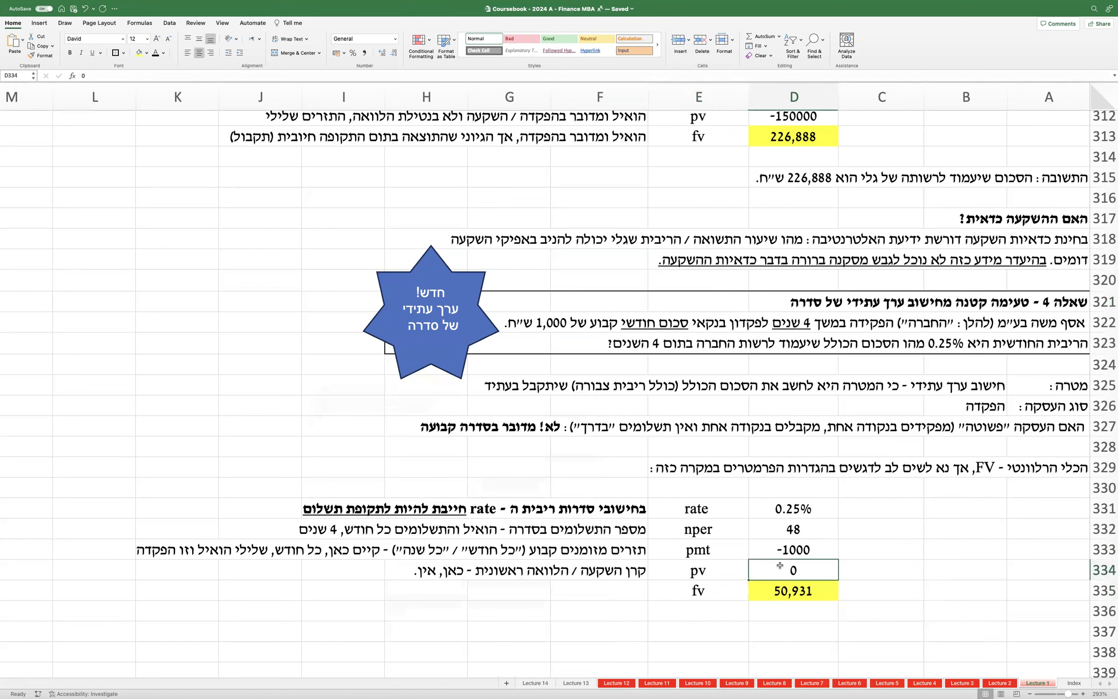
key(Up)
key(Delete)
click(780, 568)
text(-48000)
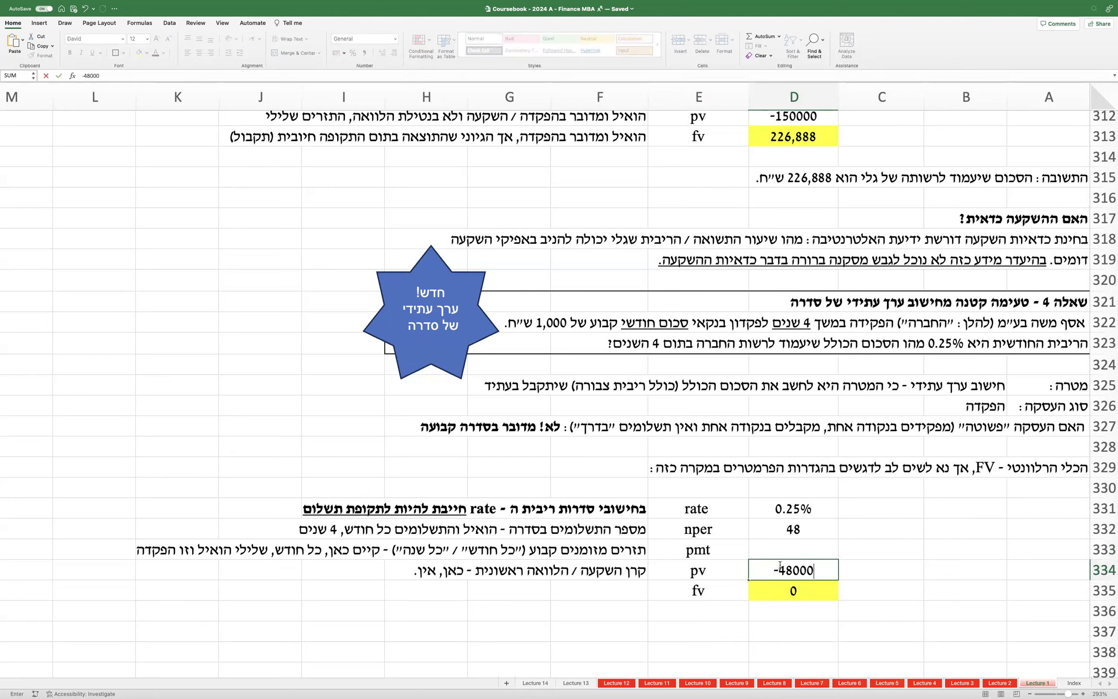
key(Return)
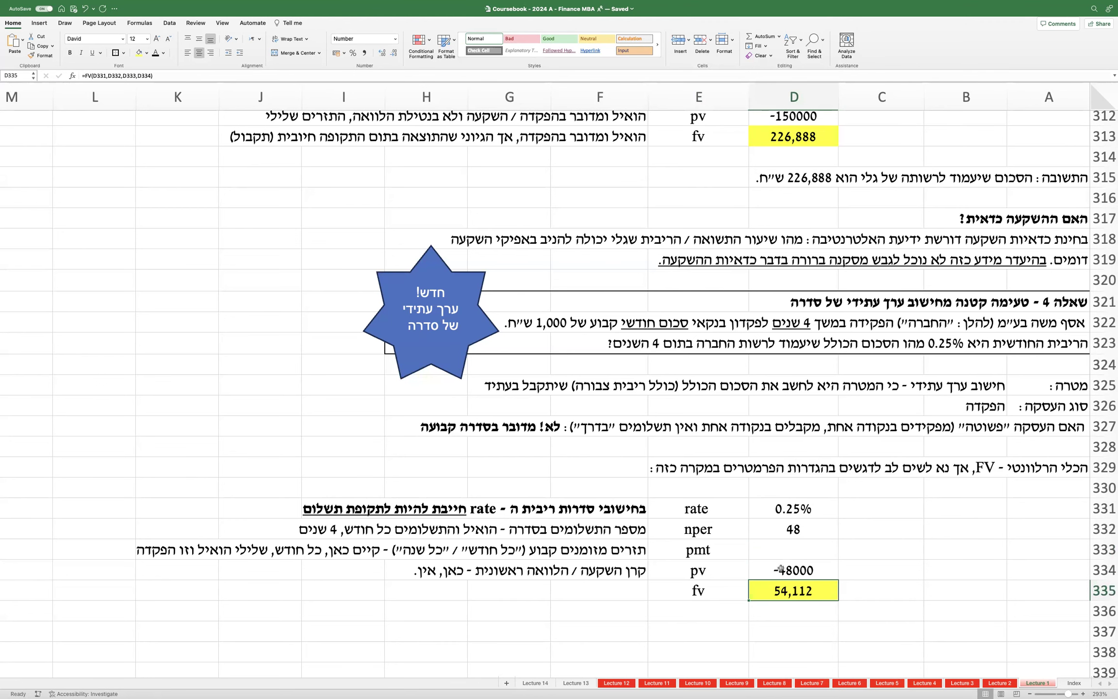
key(super+z)
key(super+z)
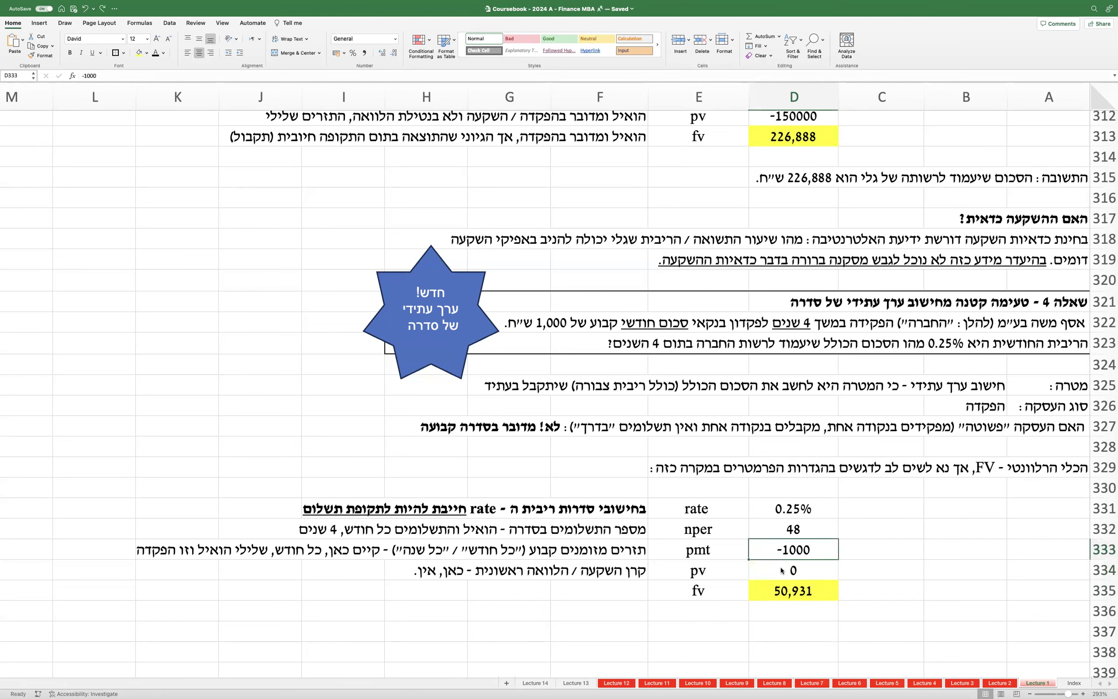
Step: Insert three blank rows at rows 337 to 339, below the question 4 solution
scroll(825, 558, down, 2)
click(1043, 572)
click(1045, 593)
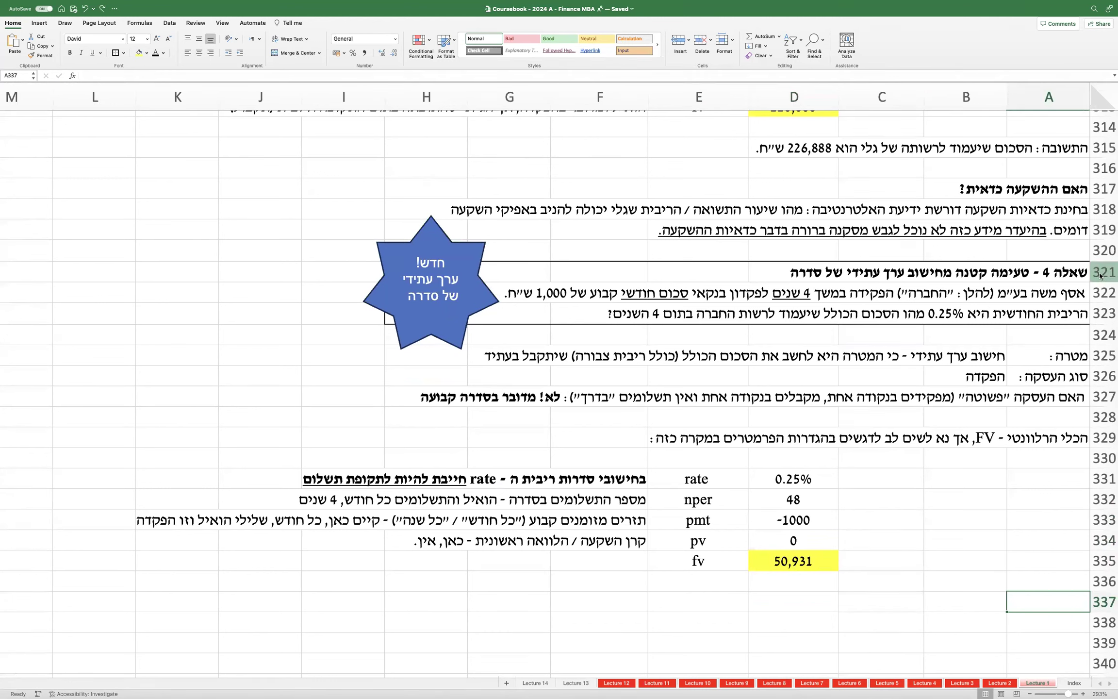
drag(1100, 275, 1100, 313)
scroll(1017, 407, down, 1)
scroll(1017, 407, down, 3)
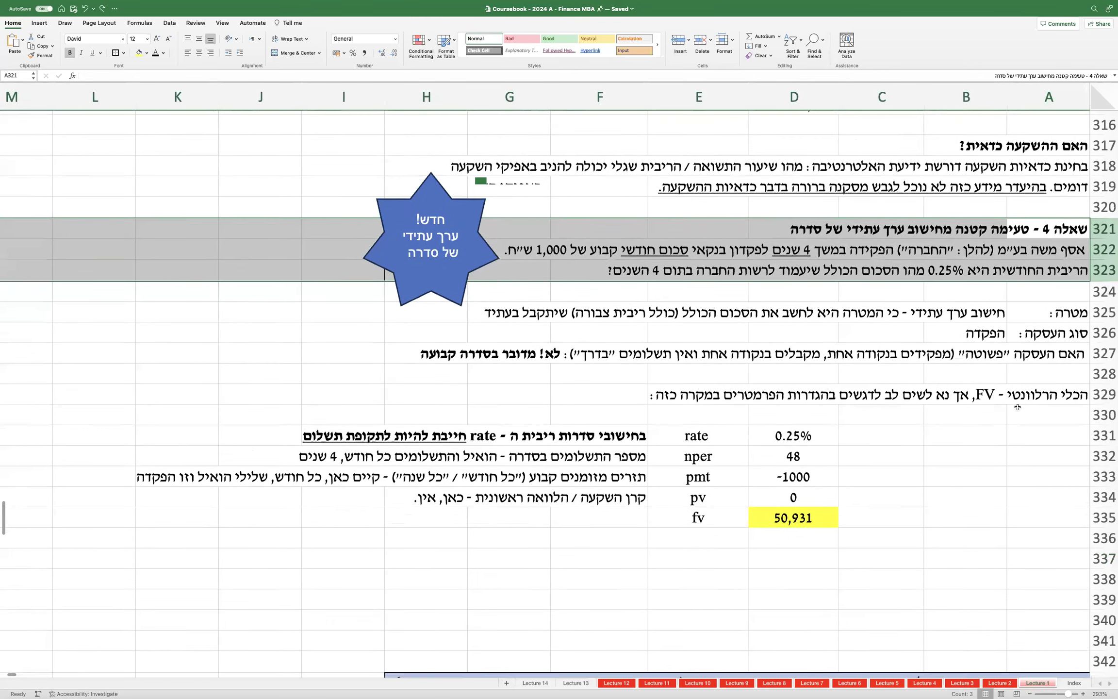
drag(1104, 535, 1101, 583)
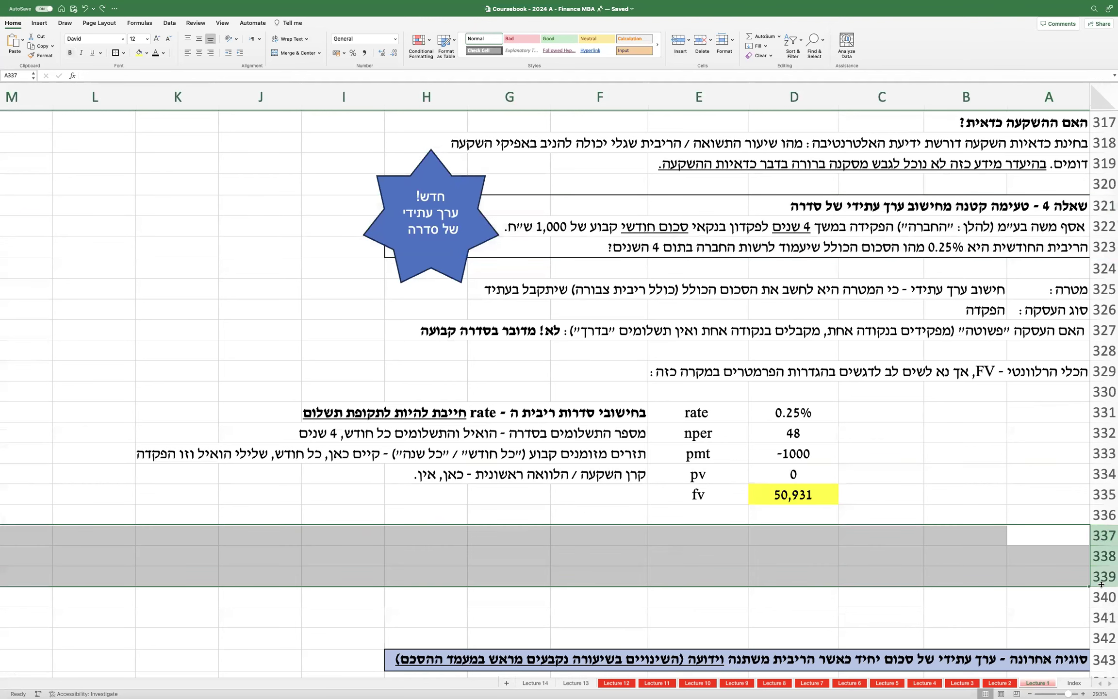
right_click(1101, 584)
key(Escape)
Step: Copy the question 4 block in rows 321 to 323 into the blank rows starting at A337
drag(1102, 206, 1093, 250)
key(super+c)
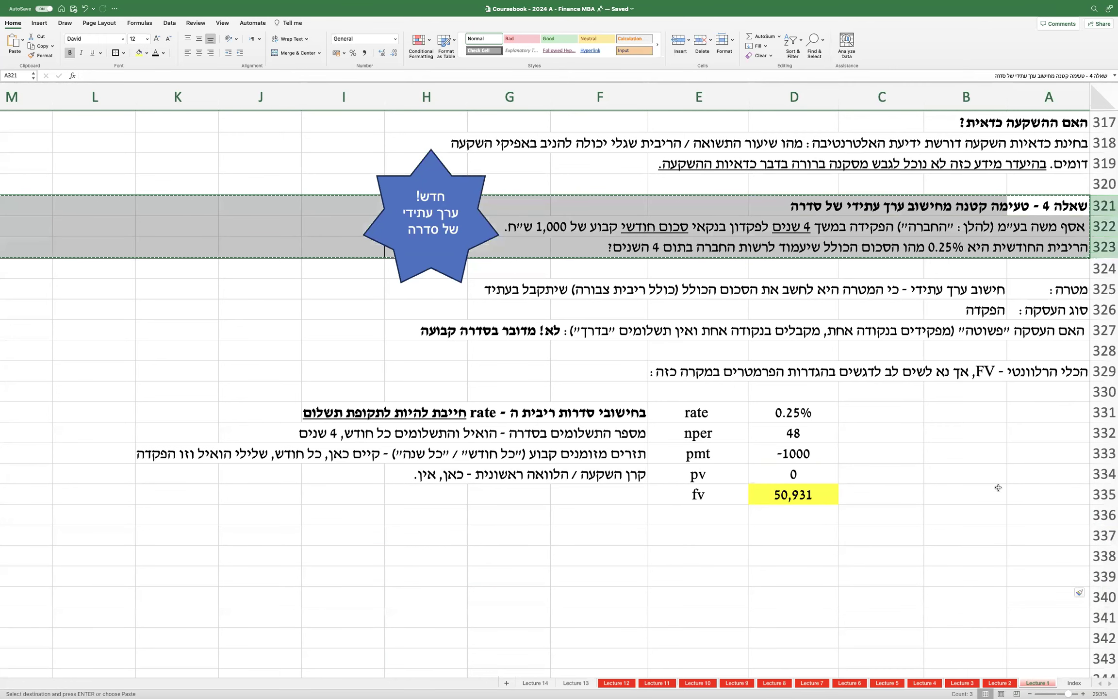
click(1031, 534)
key(super+v)
Step: Change the copied heading in A337 to question 5 and append "+ סכום ראשוני חד פעמי" to it
double_click(1043, 537)
text(5)
text(+ x)
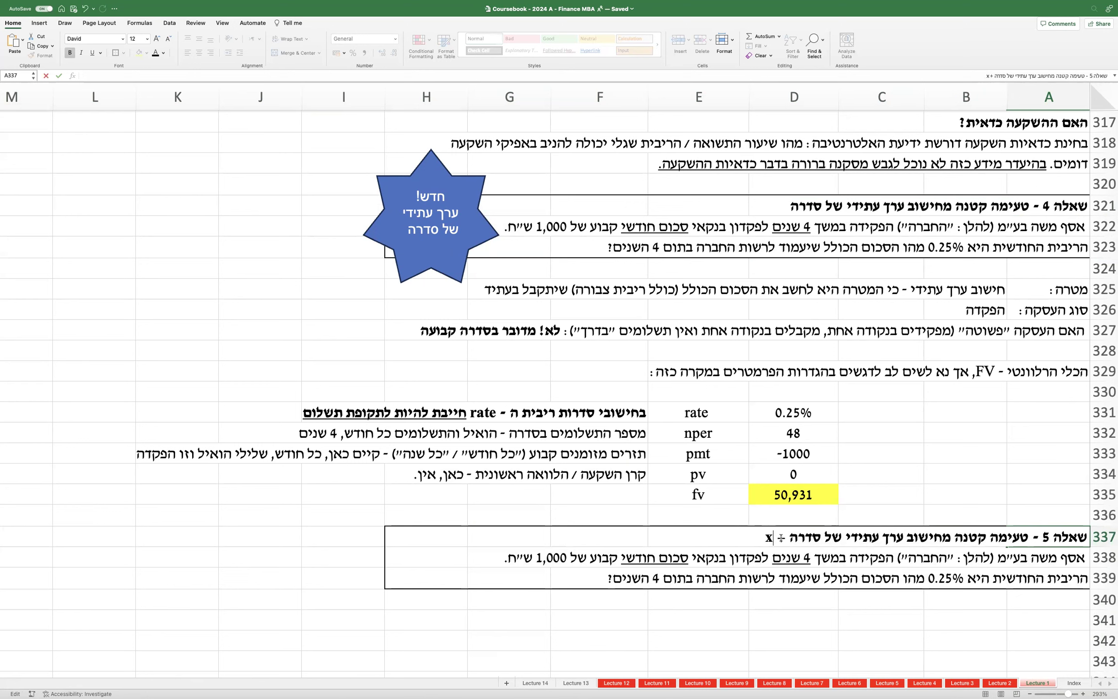
key(BackSpace)
text(סכום ראשונ)
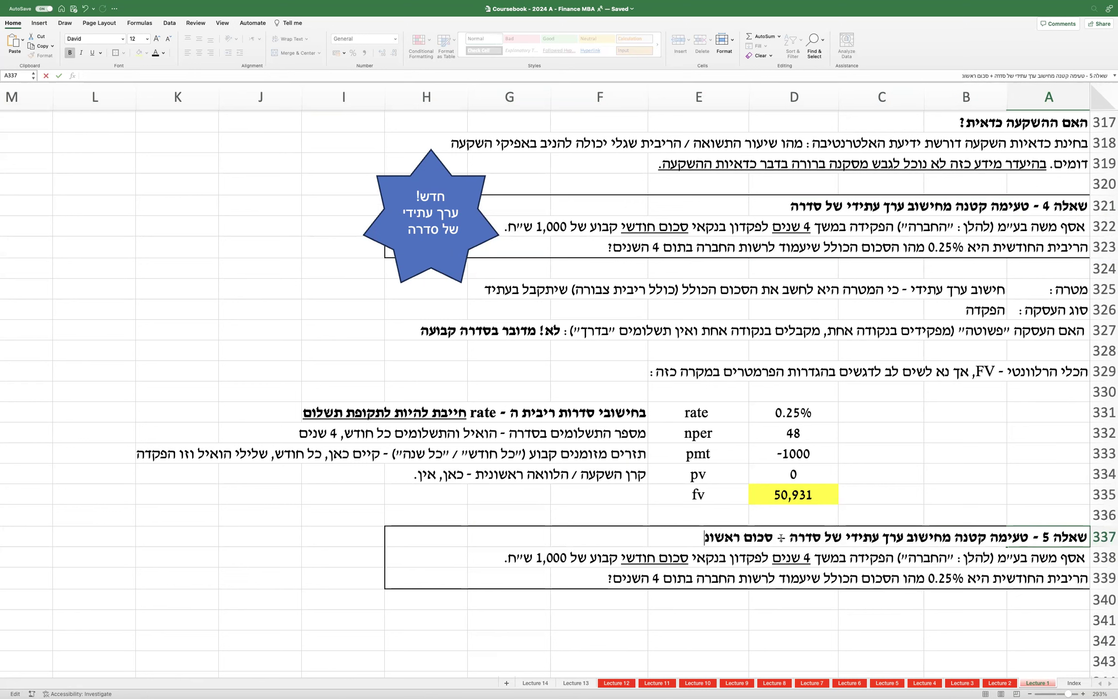
text(י חד פעמ)
text(י)
key(Return)
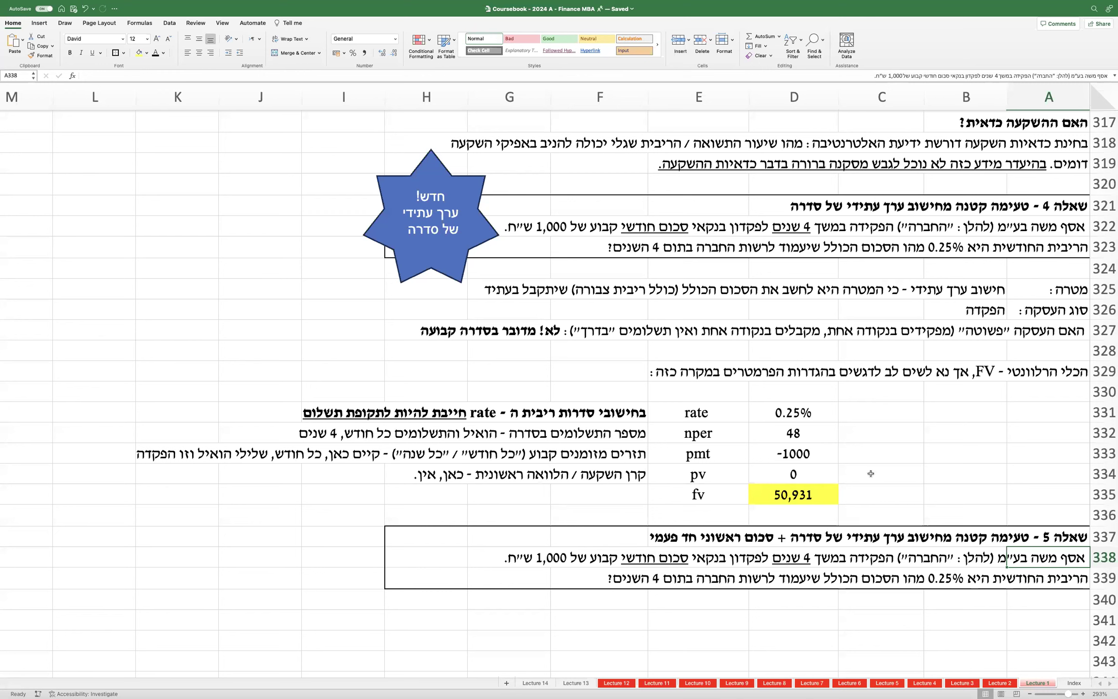
Step: Rewrite A338 in Hebrew: the named company deposits 100,000 ש"ח today, plus a fixed 2,000 ש"ח at the end of each month for 3 years
text(זוהר)
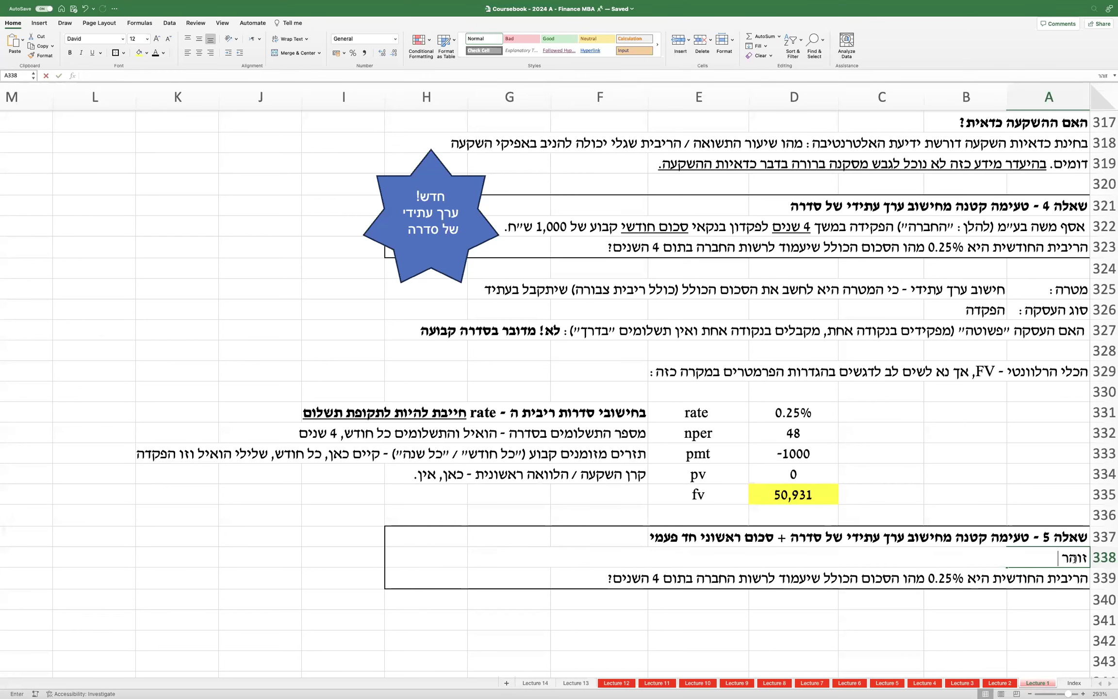
text( תמס בע"מ)
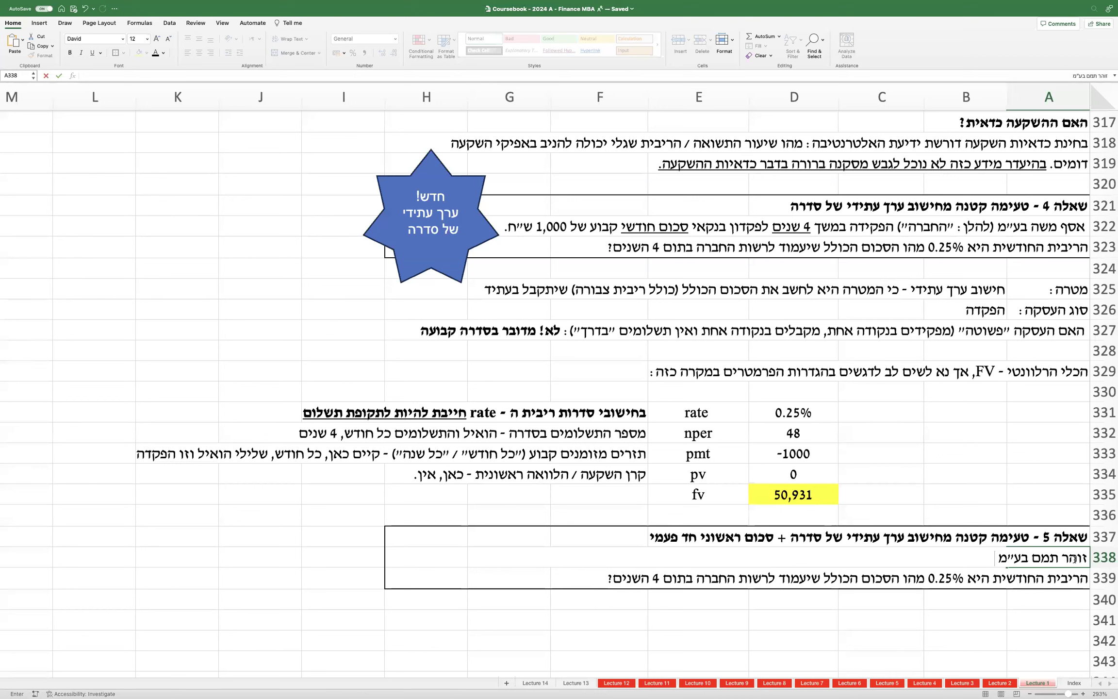
text( הפקיד היום)
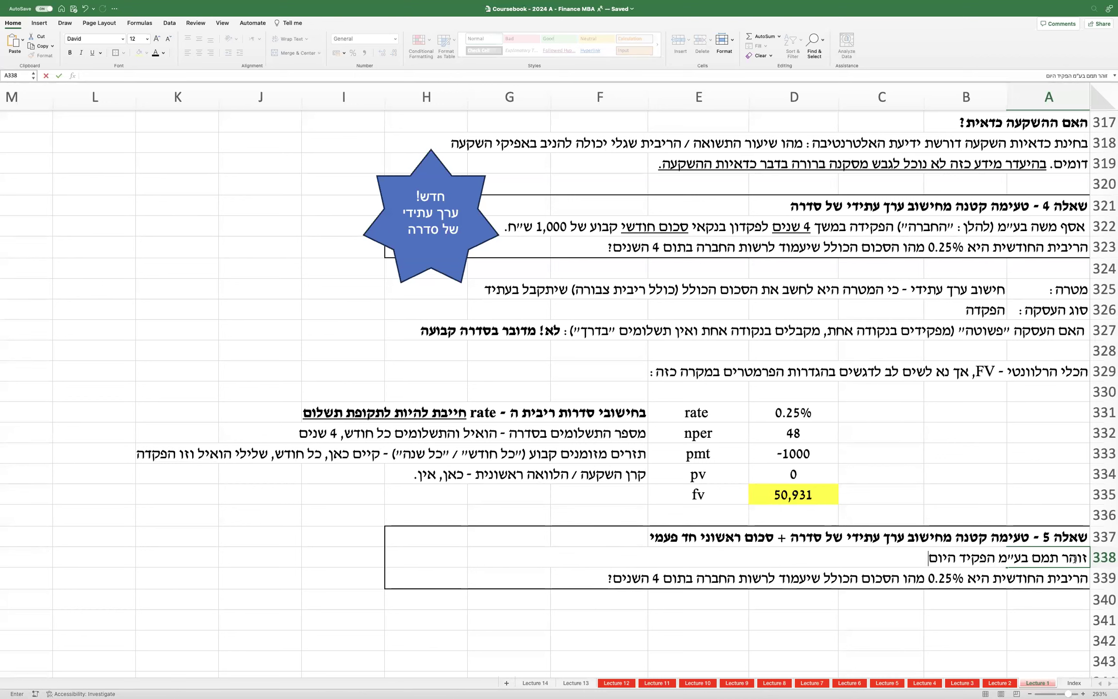
text( 100,000 ש"ח.)
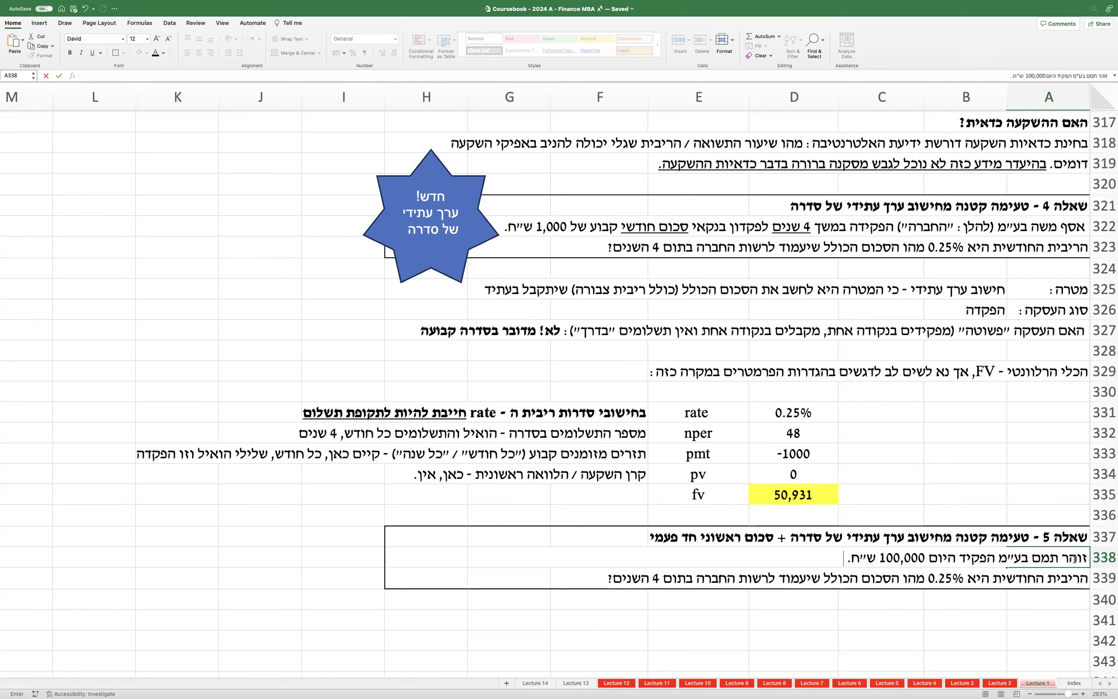
text( בנוסף, יפקיד ז)
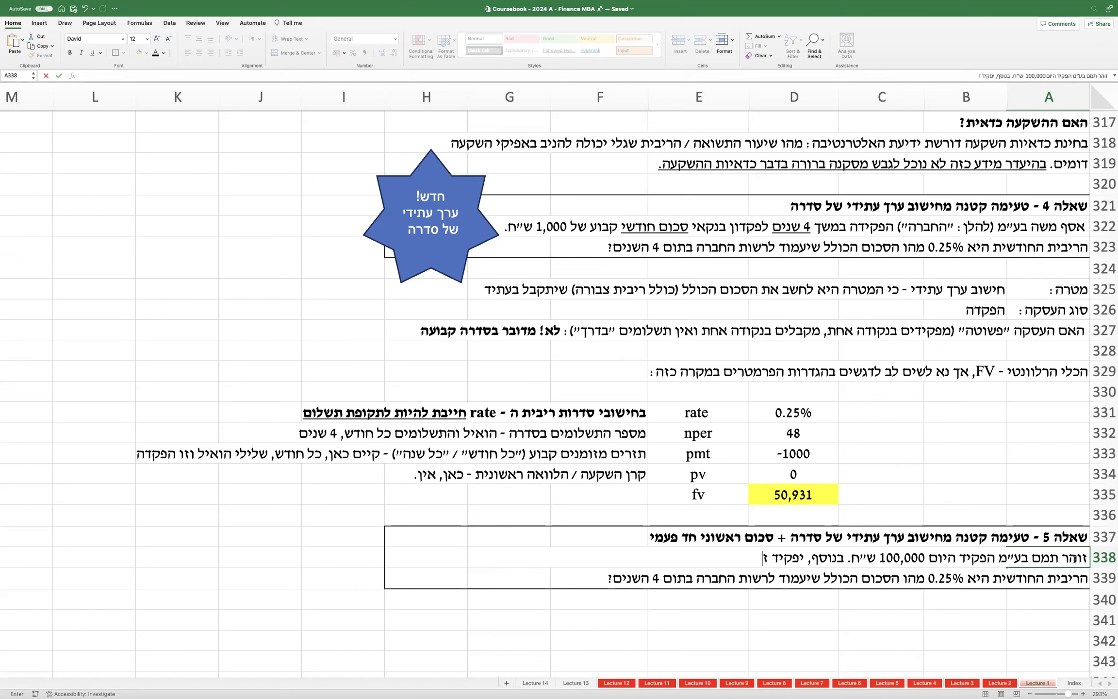
text(והר בתום כל)
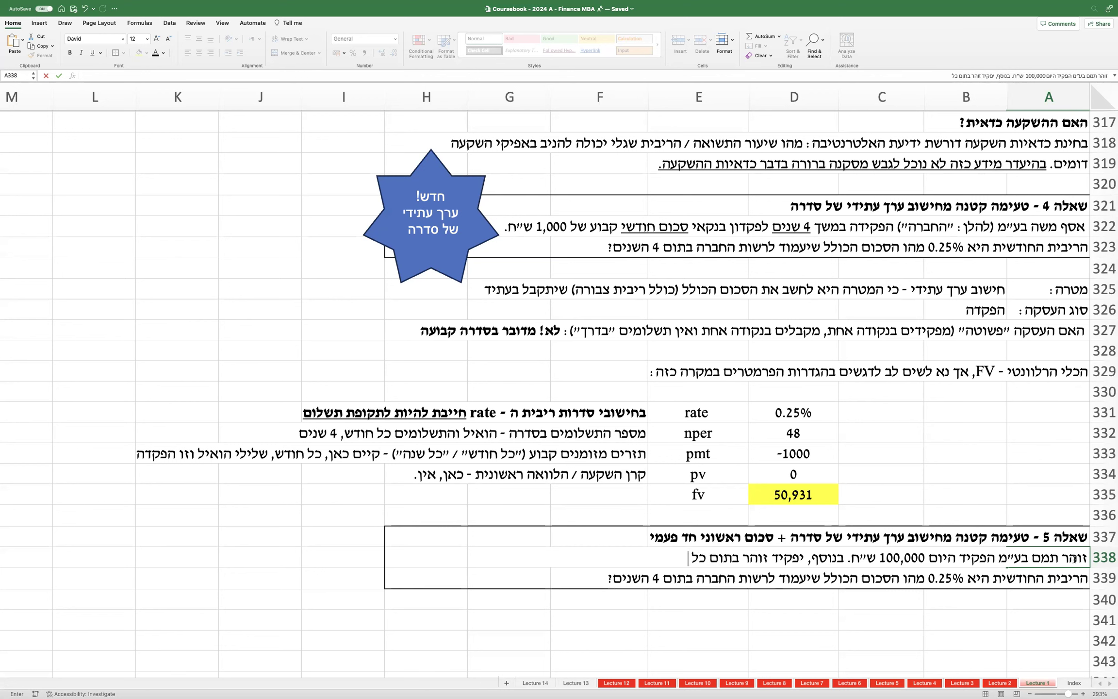
text( חודש במשך)
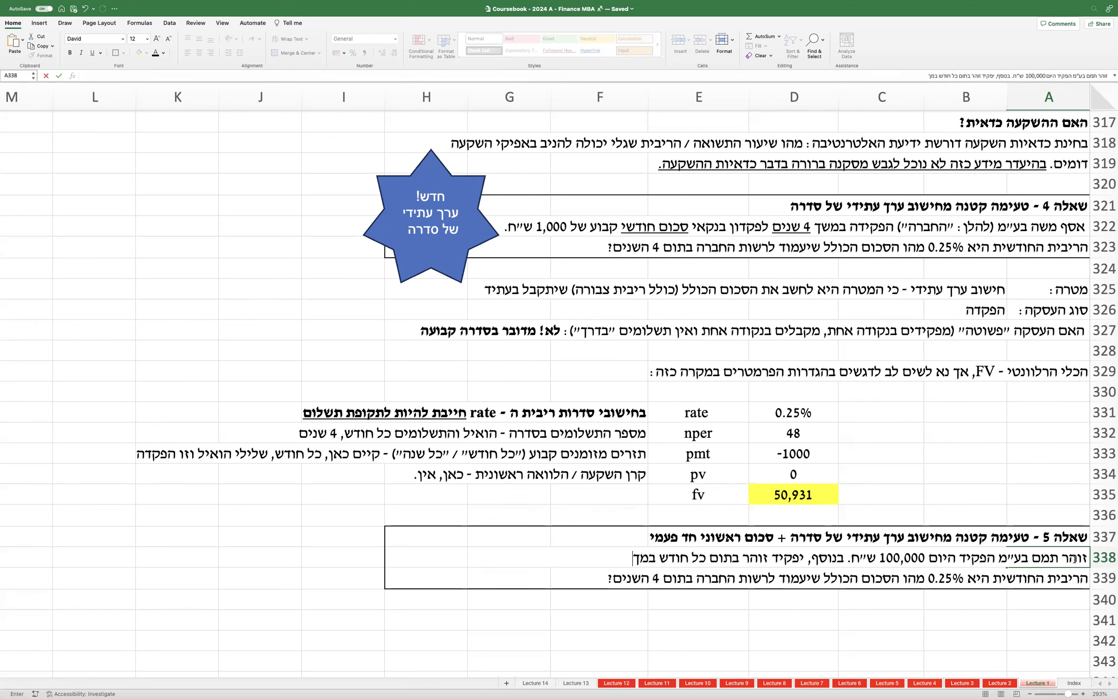
text( 3 שנים סכום קבוע של)
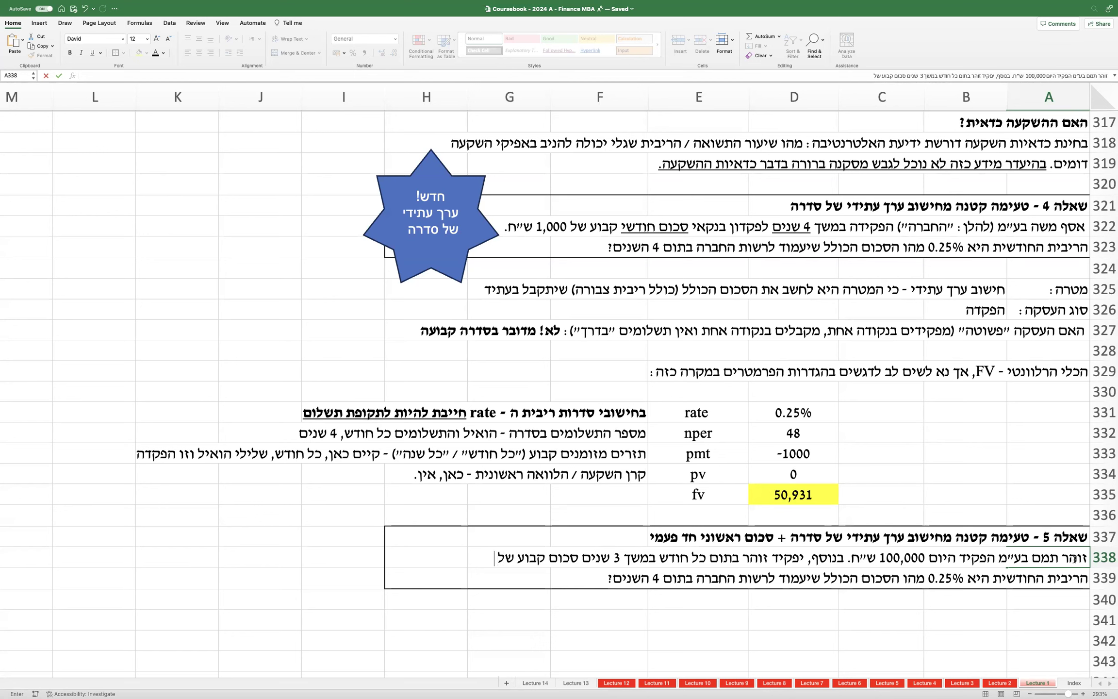
text( 2,000 ש"ח.)
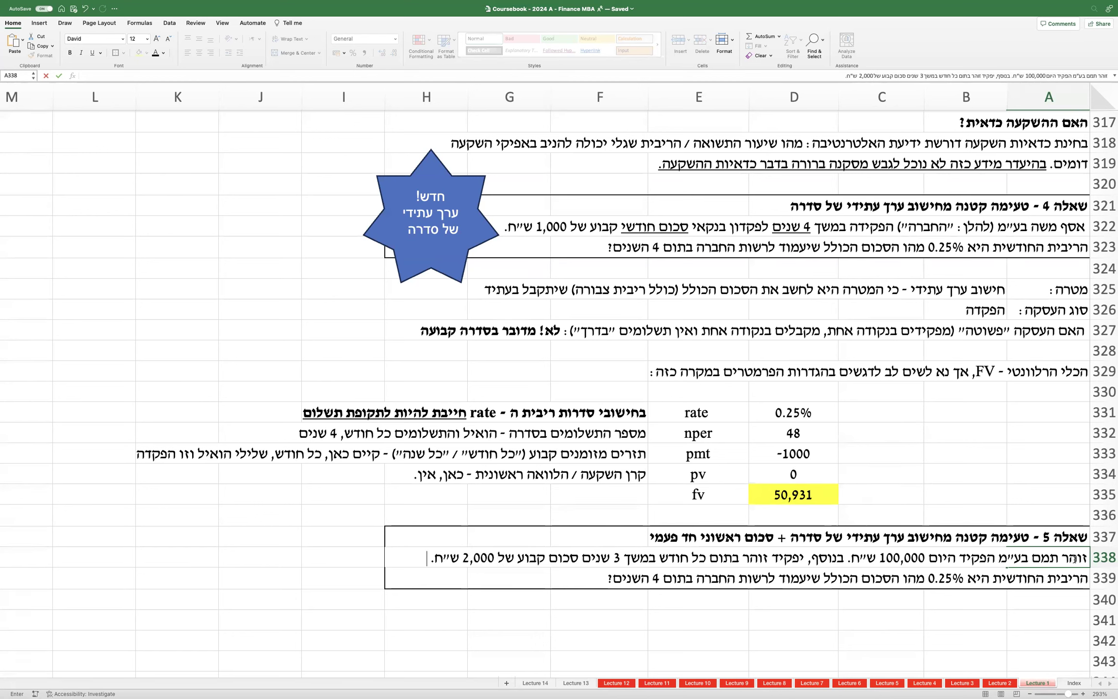
key(Return)
Step: Rewrite A339 as "הריבית החודשית היא 0.4%. מהו הסכום הכולל שיעמוד לרשות החברה בתום 3 השנים?"
text(הריבית החודשית היא 0.4%. מהו הסכום הכולל שיעמוד לרשותו של)
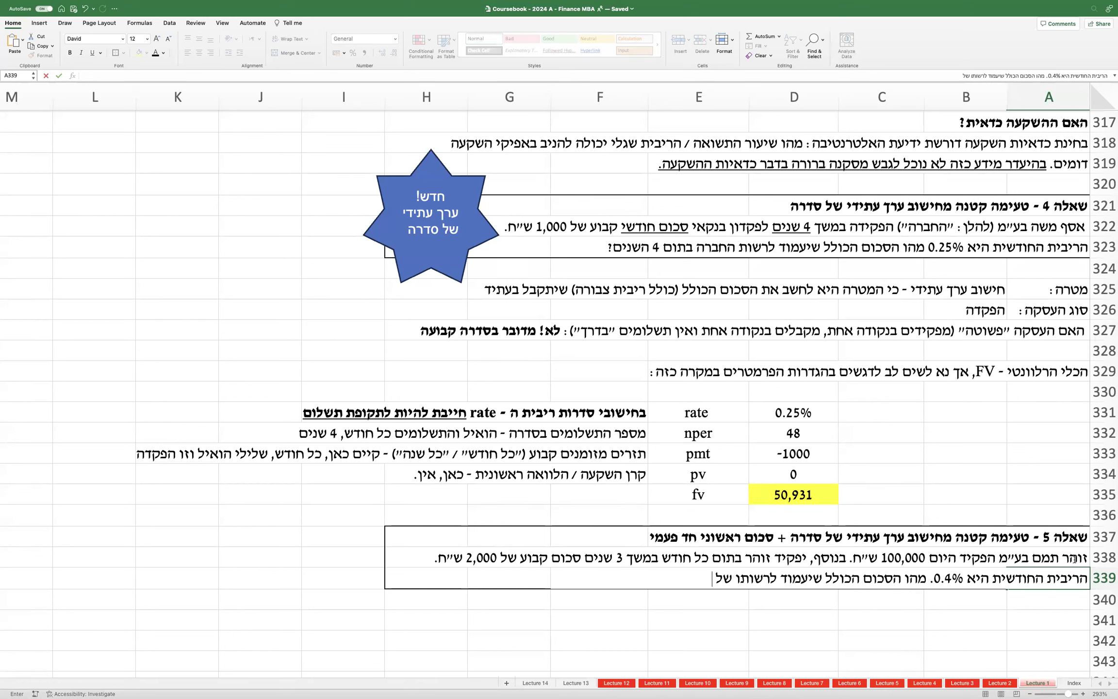
key(BackSpace)
key(BackSpace)
key(BackSpace)
key(BackSpace)
text(החברה בתו)
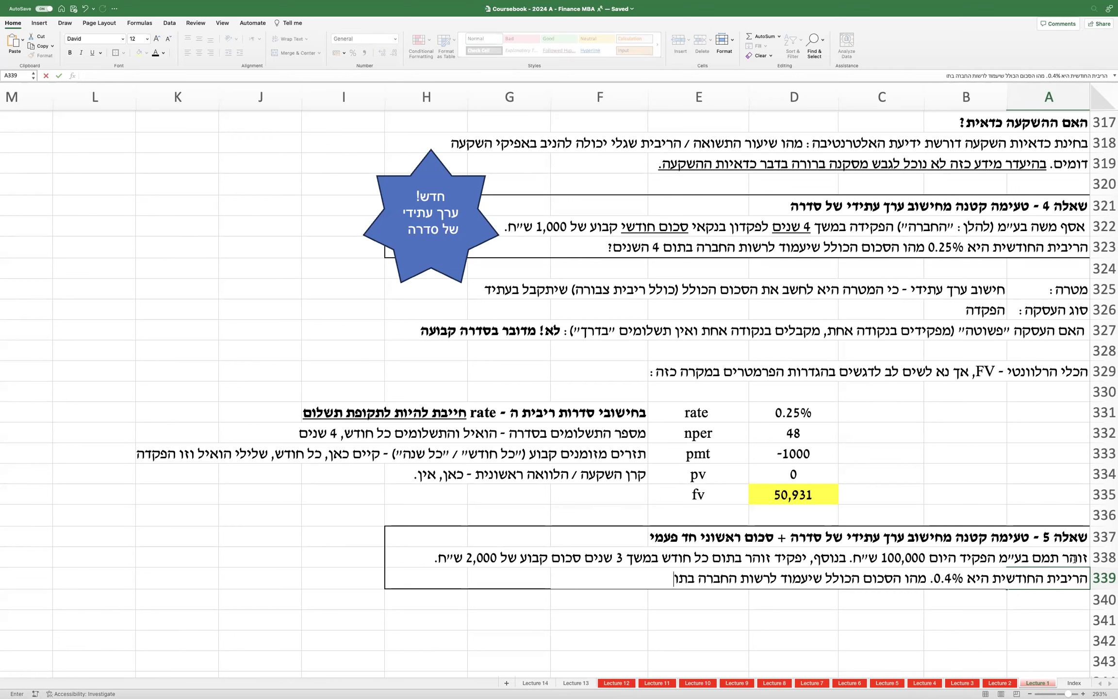
text(ם 3 השנים?)
key(Return)
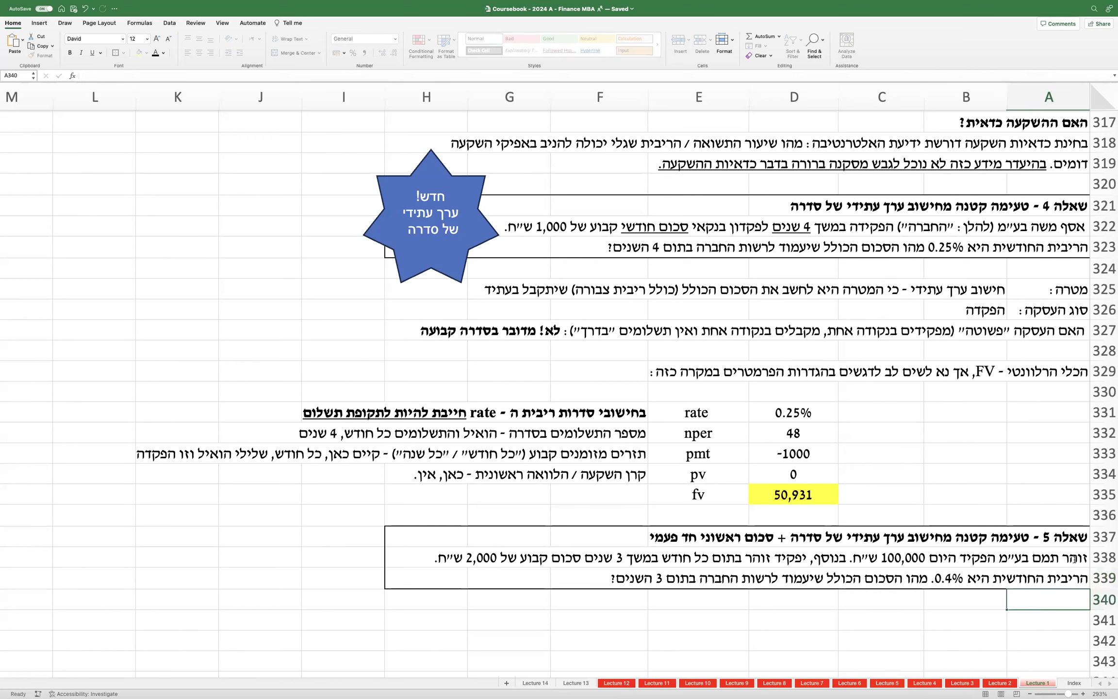
Step: Insert five blank rows at rows 341 to 345, below the question 5 text
scroll(1000, 453, down, 1)
scroll(999, 452, down, 5)
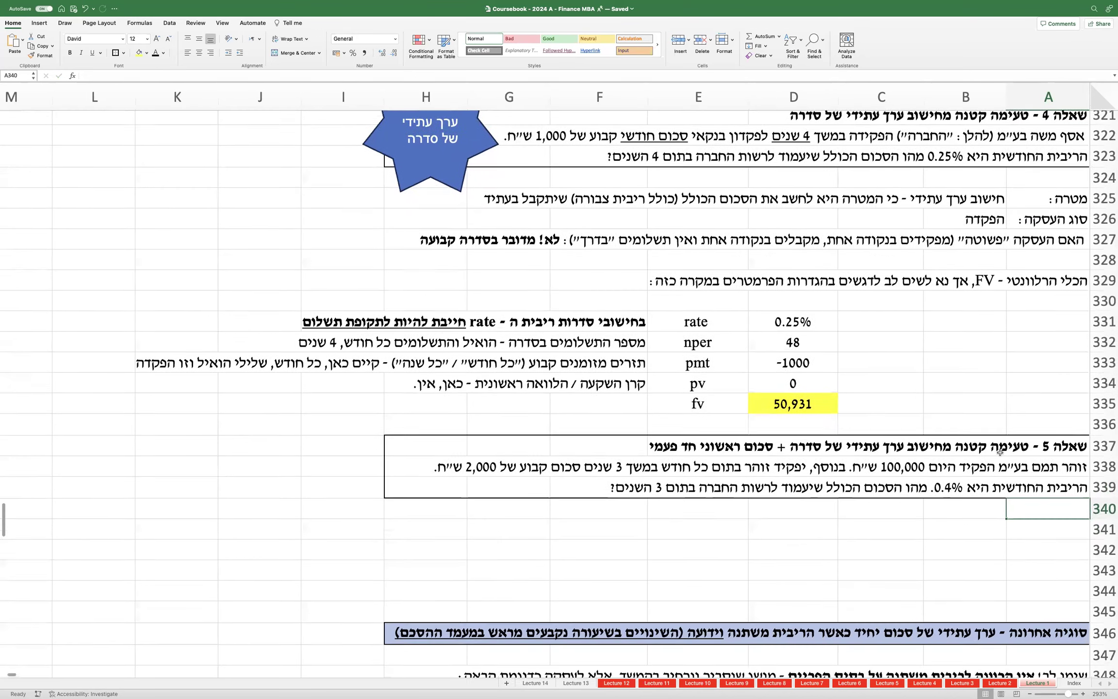
drag(1104, 500, 1098, 586)
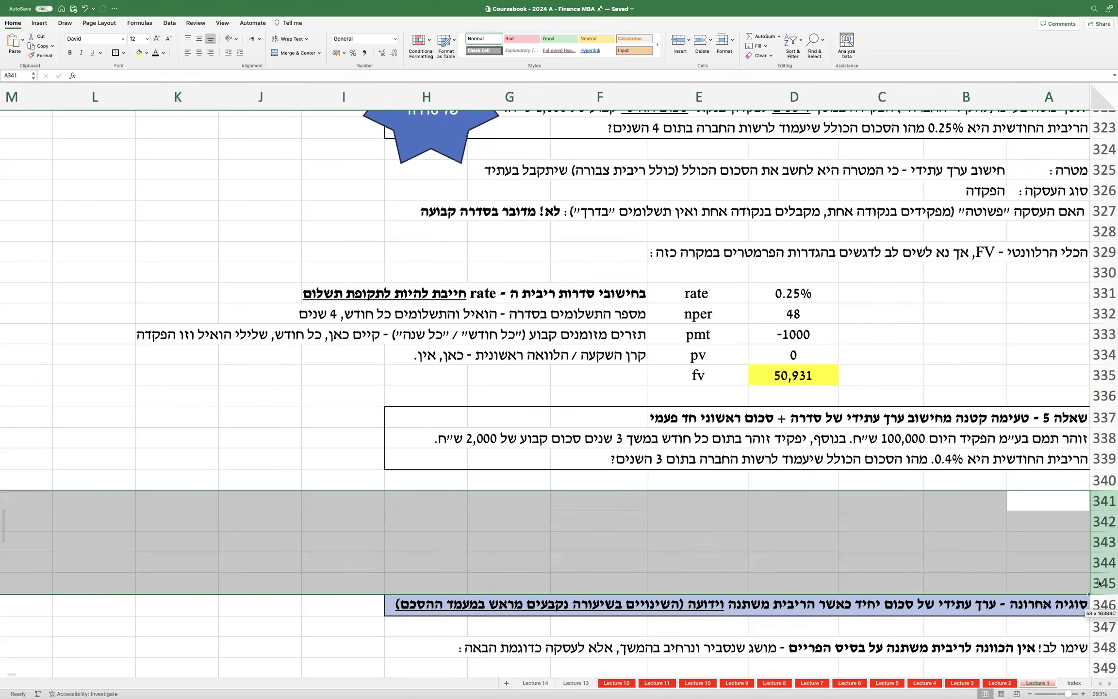
right_click(1098, 586)
click(1061, 580)
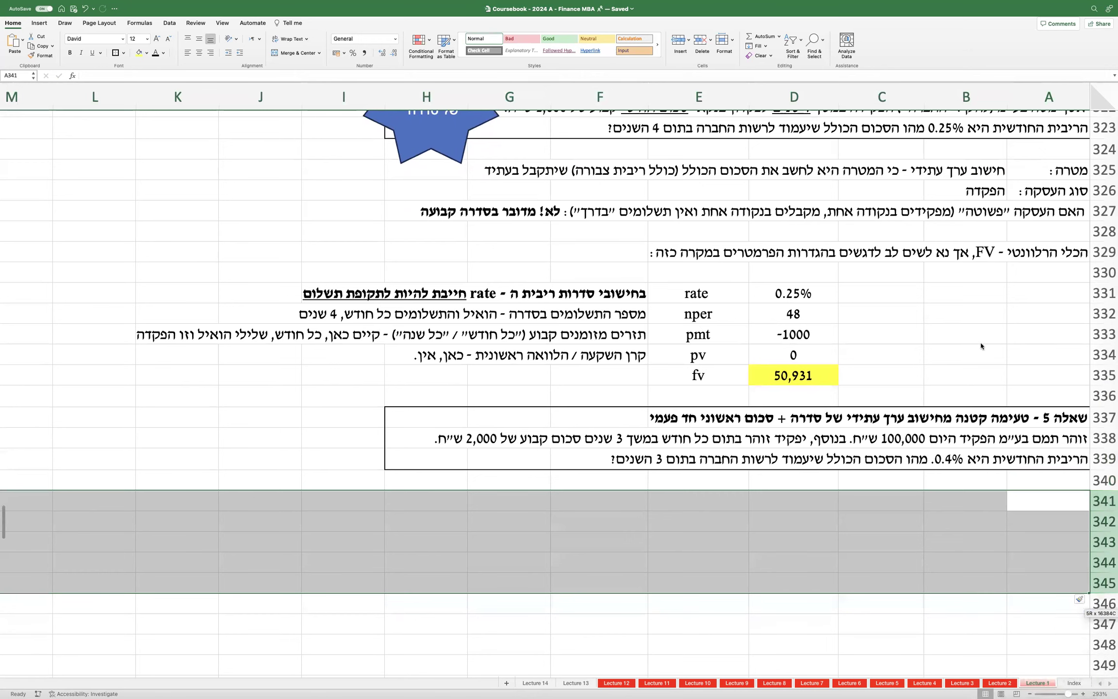
Step: Copy the question 4 analysis lines in A325:H327 to the blank rows starting at A341
click(981, 340)
drag(1051, 170, 463, 212)
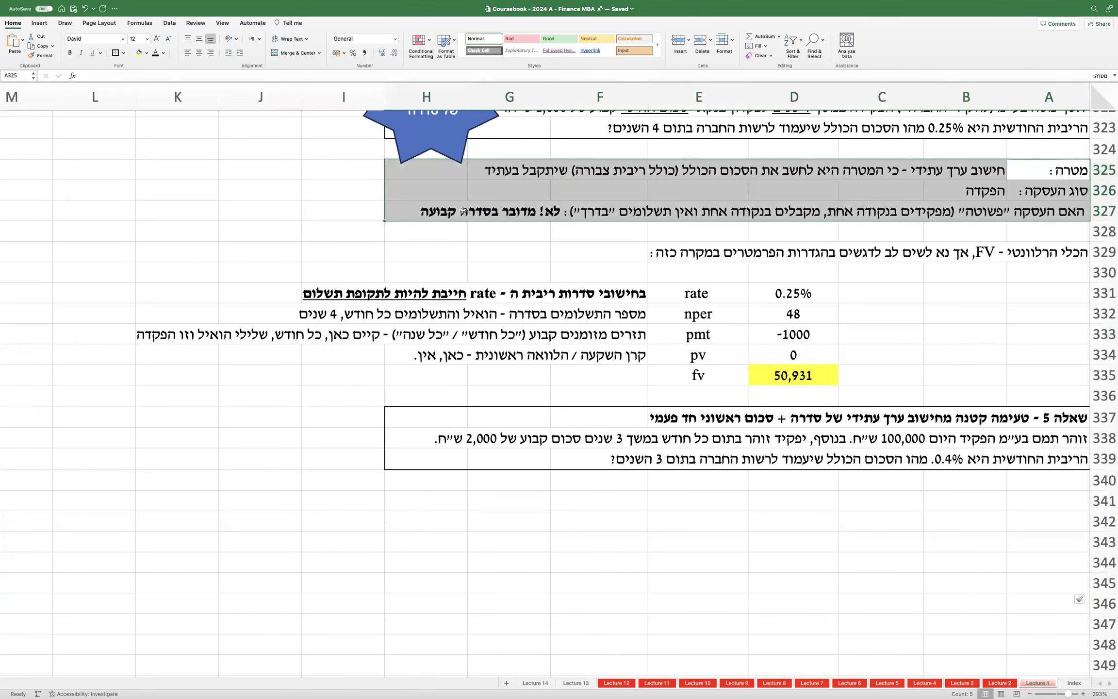
key(ctrl+c)
click(1052, 502)
key(ctrl+v)
click(1052, 503)
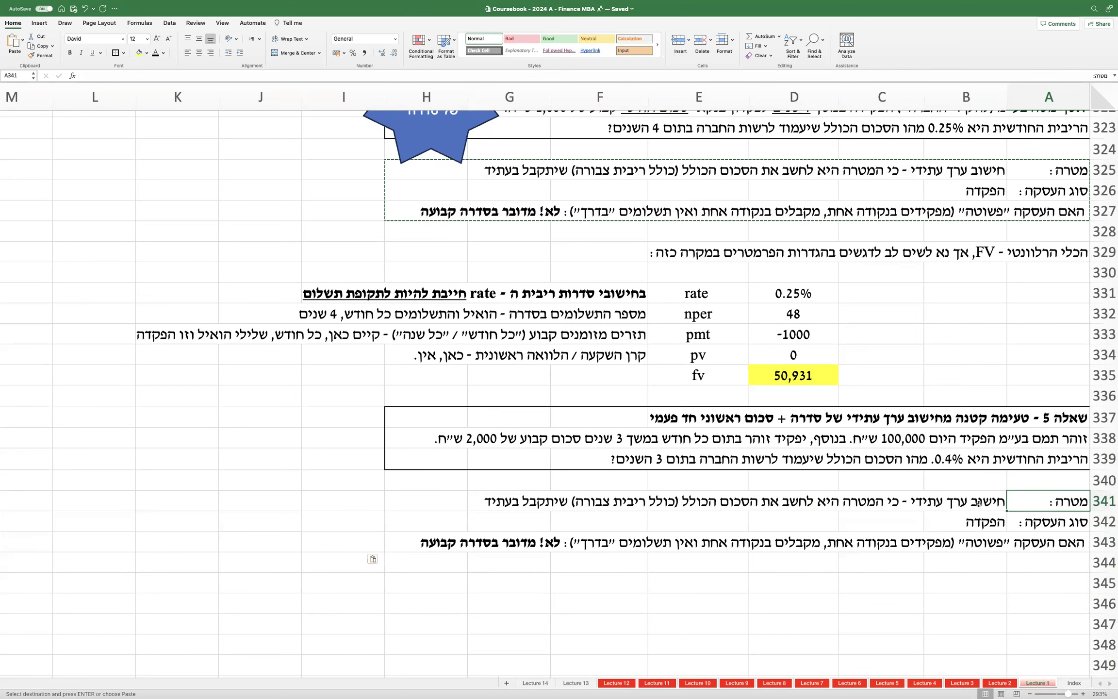
click(979, 501)
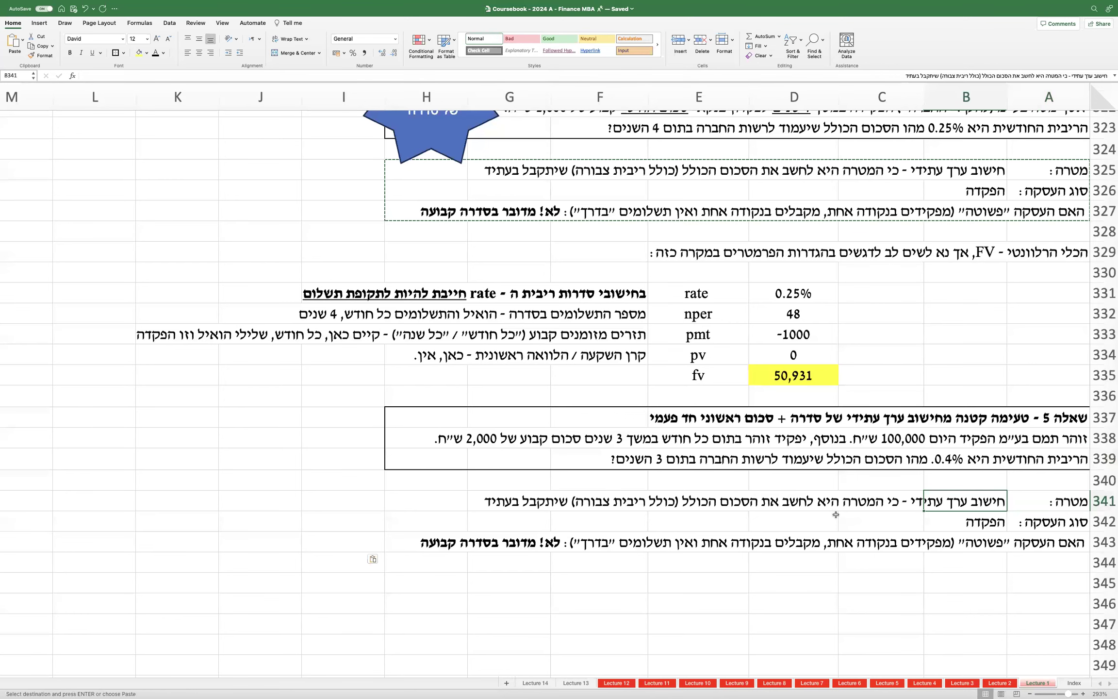
Step: Remove the bold answer "לא! מדובר בסדרה קבועה" from the end of A343
double_click(1015, 540)
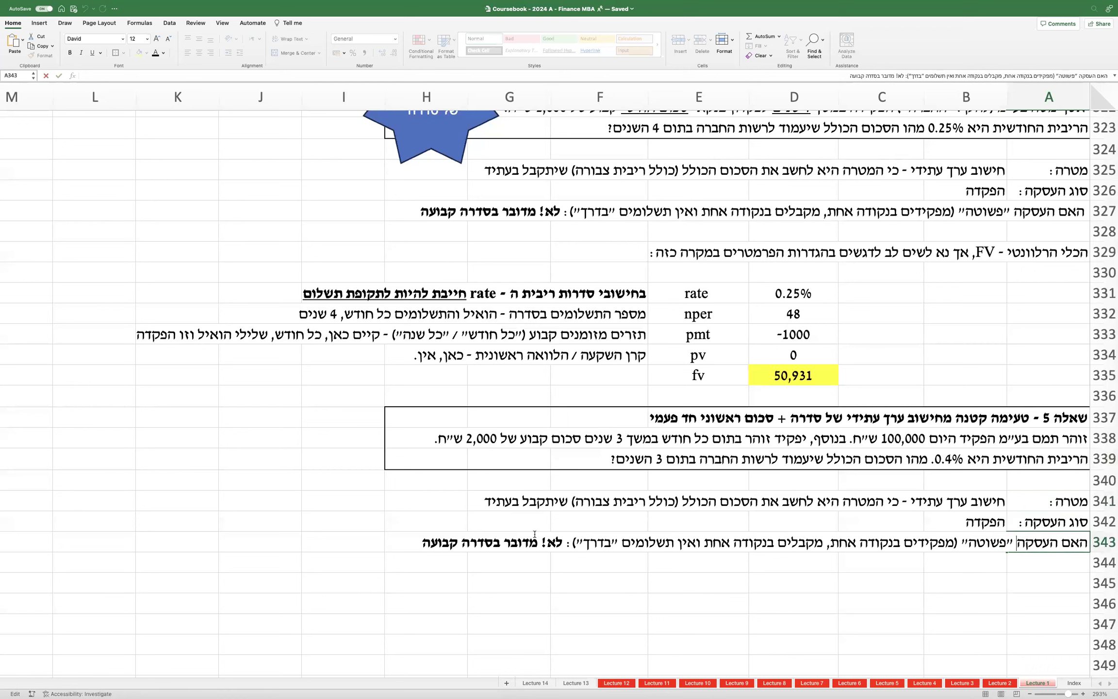
drag(550, 540, 386, 550)
key(BackSpace)
key(BackSpace)
key(BackSpace)
key(Return)
Step: Enter "מדובר בשילוב של סדרה + סכום "יחיד". מקרים כאלו מטופלים כ"סדרה"." in B344 and make it bold
key(Tab)
text(מדובר )
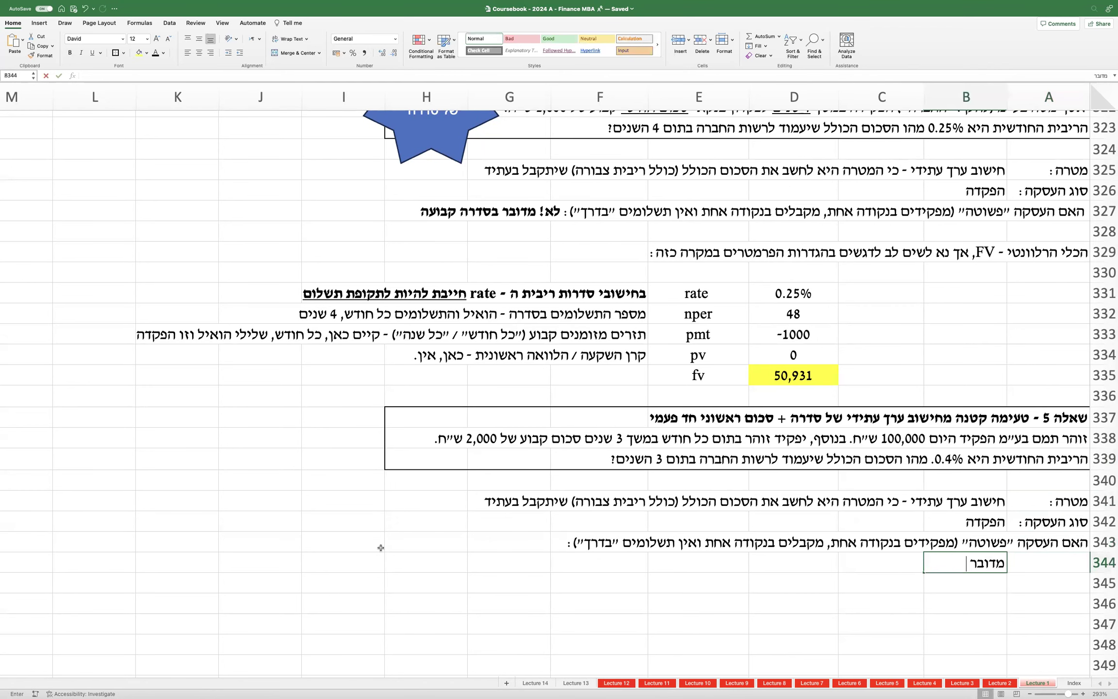
text(בשילוב של סדרה)
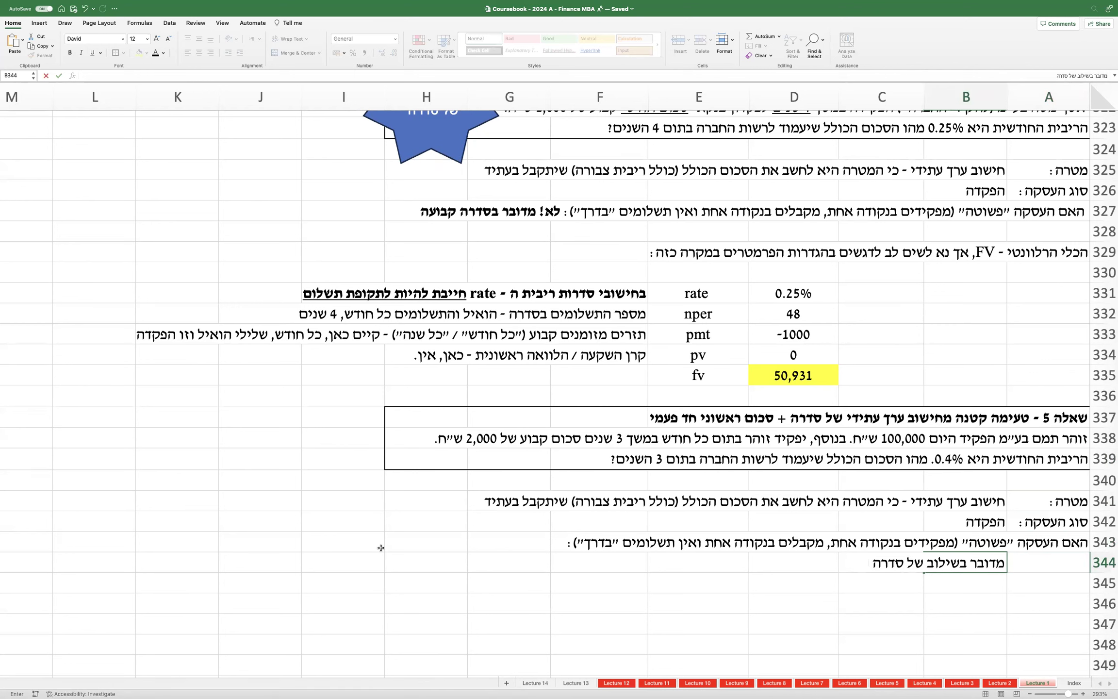
text( + סכום "יחיד". מקרים כאלו מטופלים כ"סדרה".)
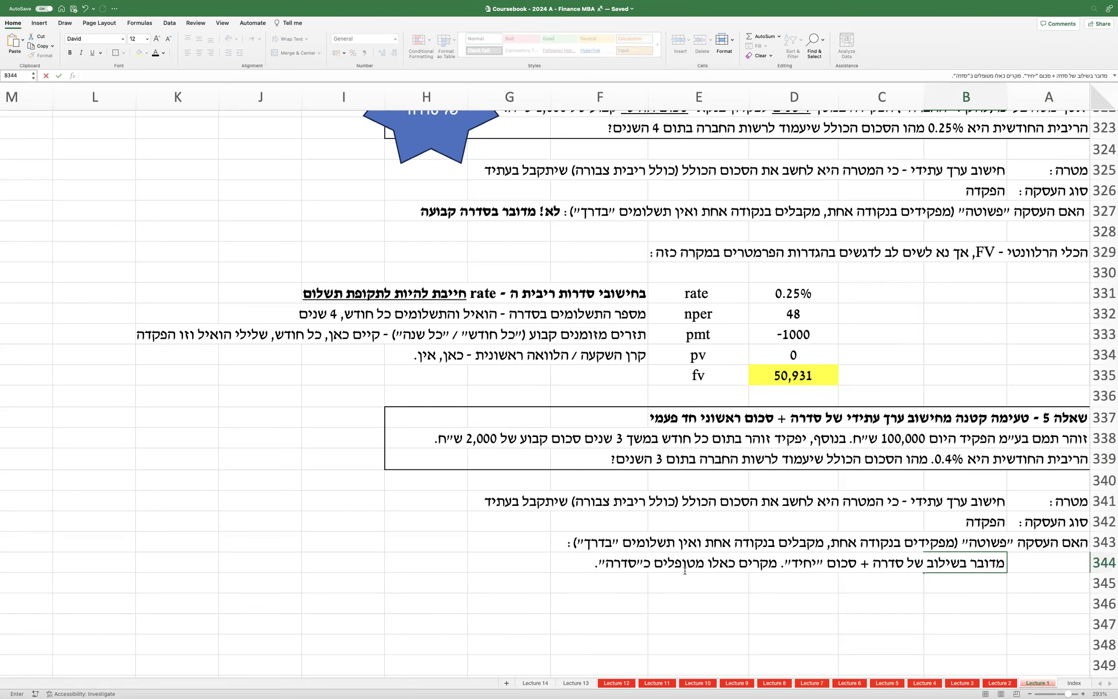
key(Return)
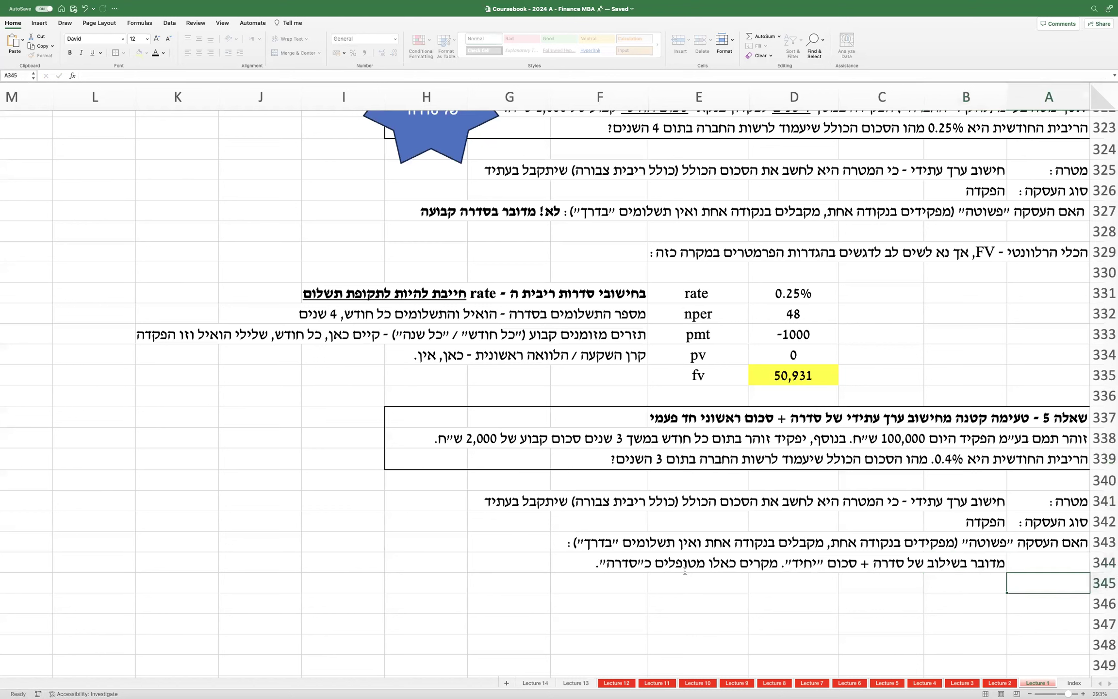
key(Up)
key(super+b)
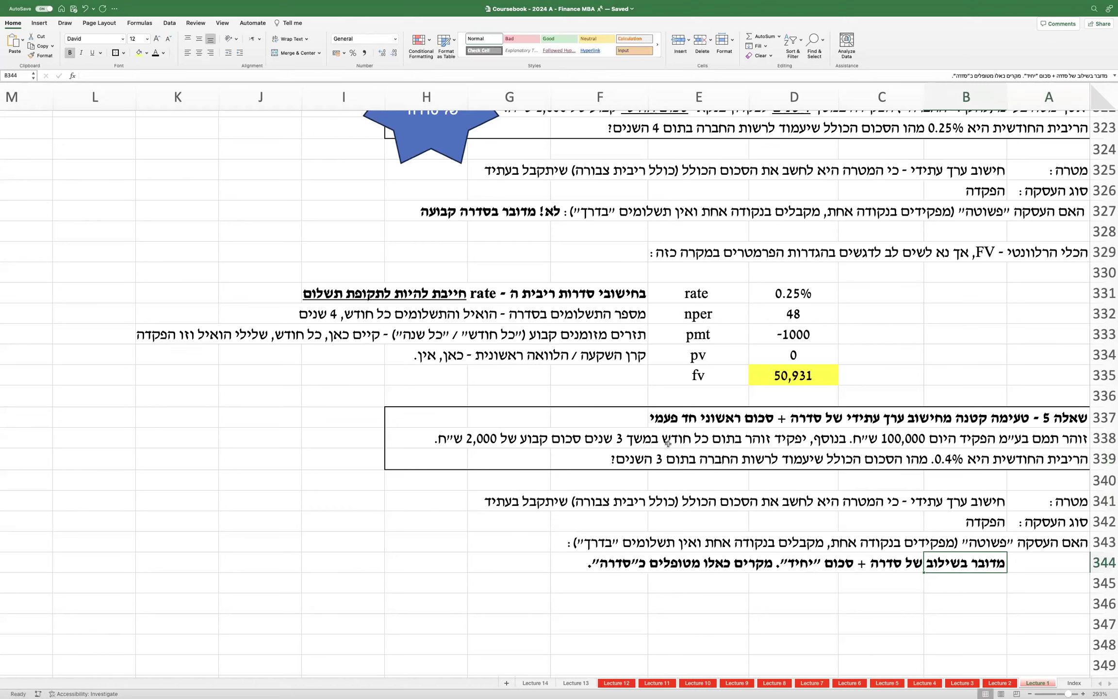
Step: Insert four blank rows at rows 346 to 349, below the question 5 analysis
drag(788, 294, 613, 291)
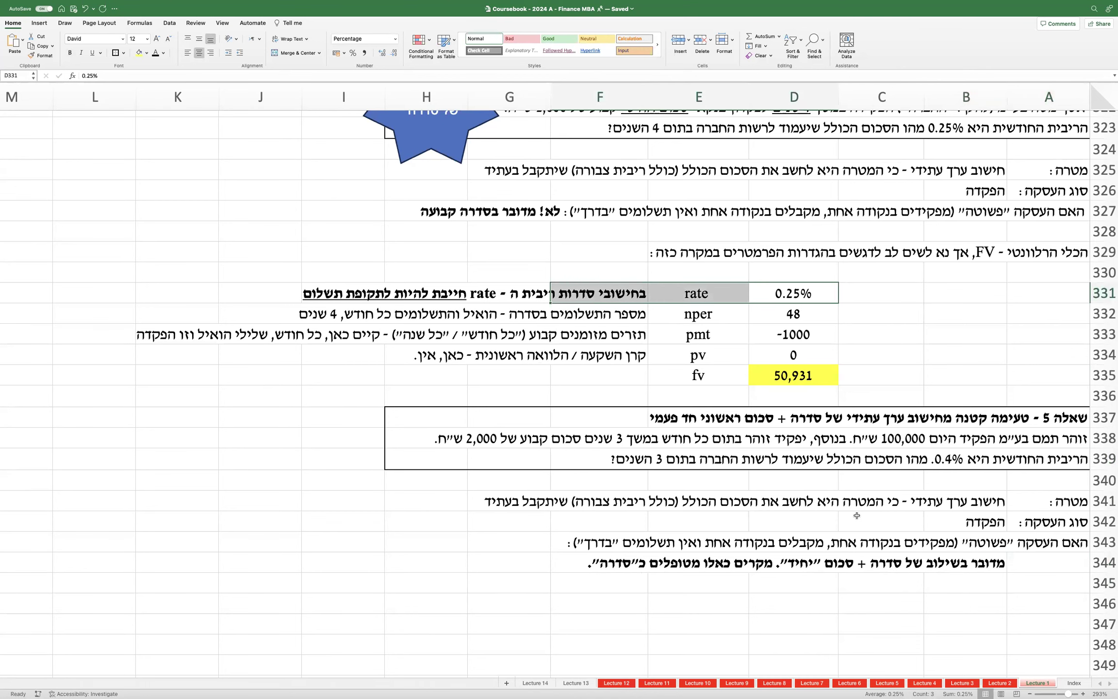
scroll(857, 516, down, 1)
click(1098, 575)
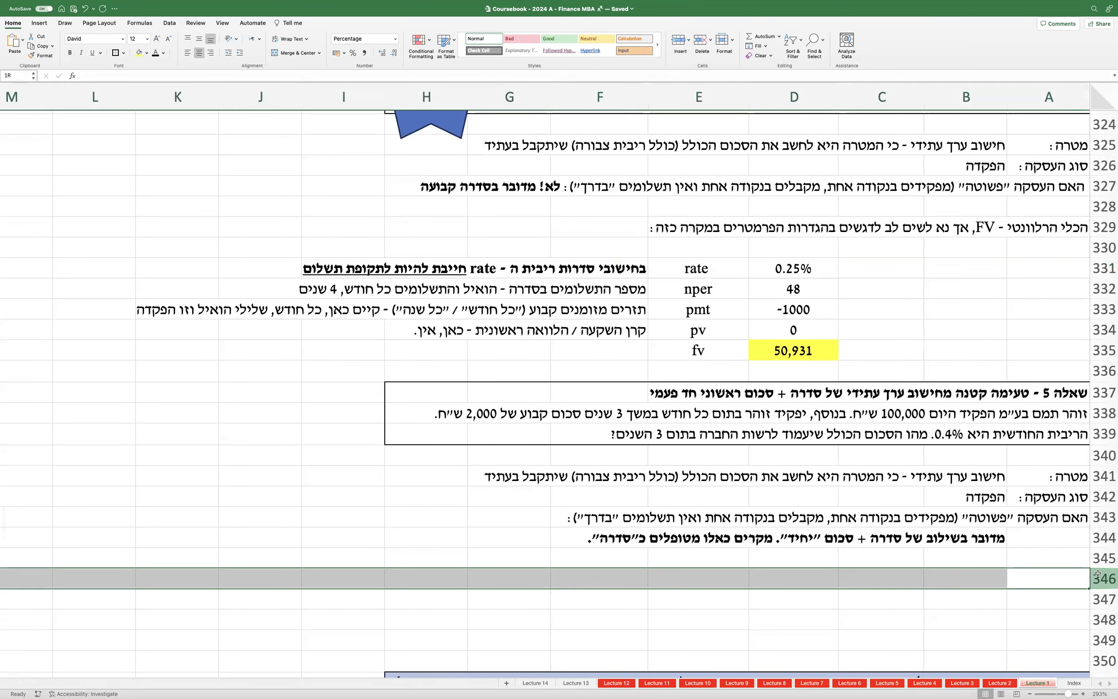
drag(1098, 576, 1098, 641)
right_click(1089, 631)
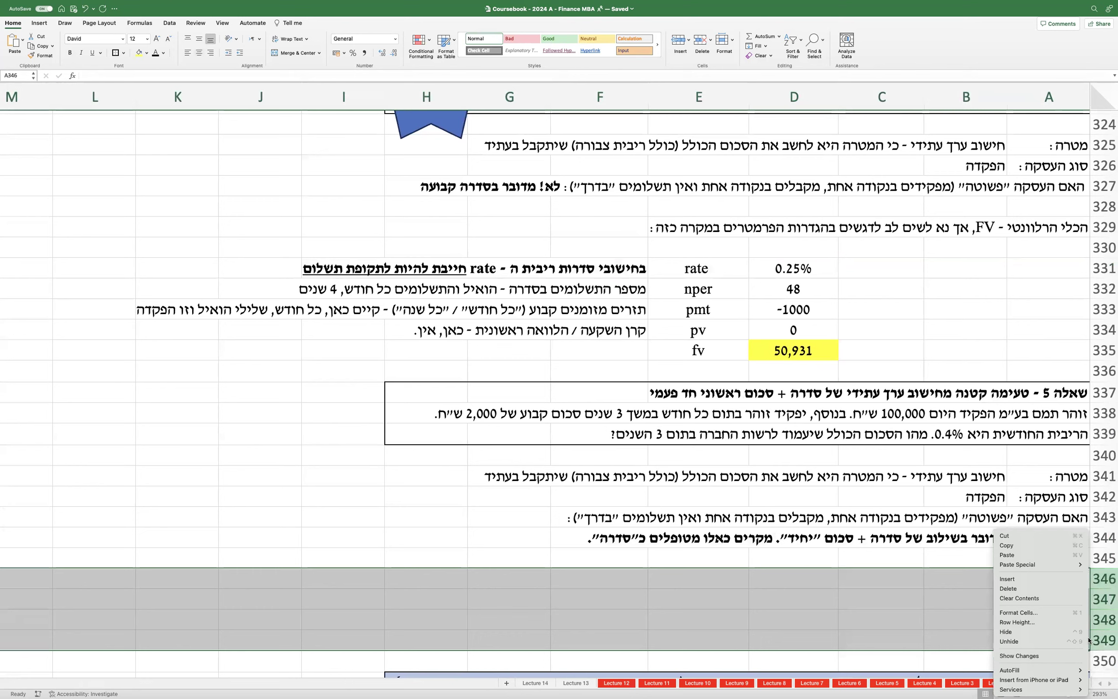
click(1048, 578)
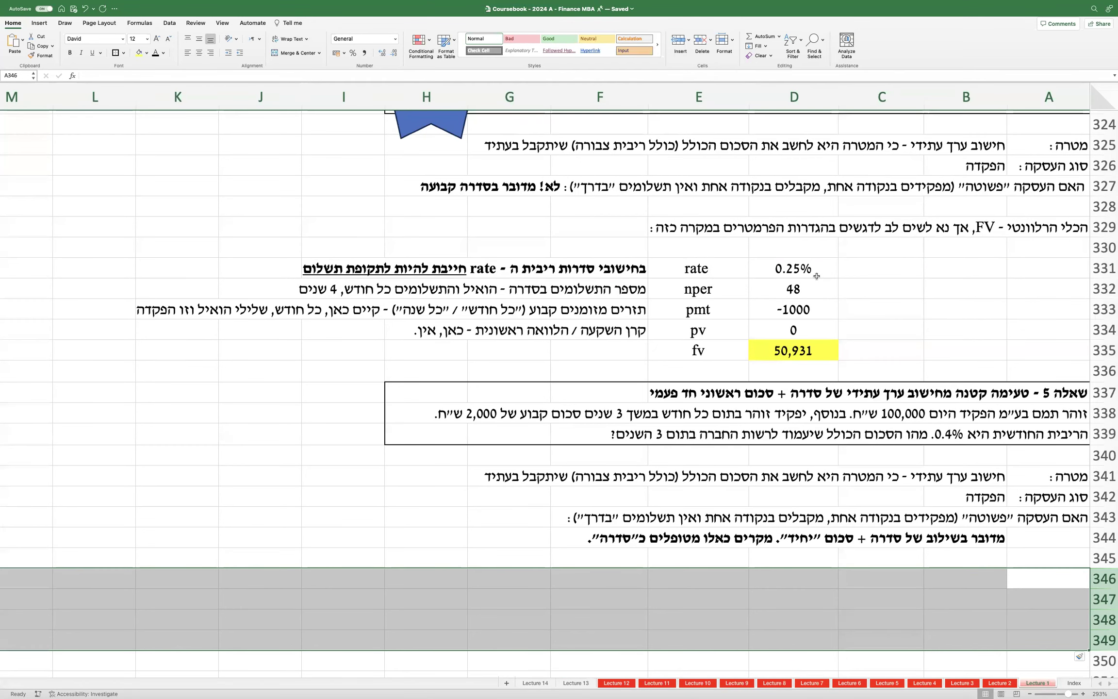
Step: Copy the question 4 parameter block D331:F335 to D346 and clear the copied values in D346:D350
scroll(817, 276, down, 1)
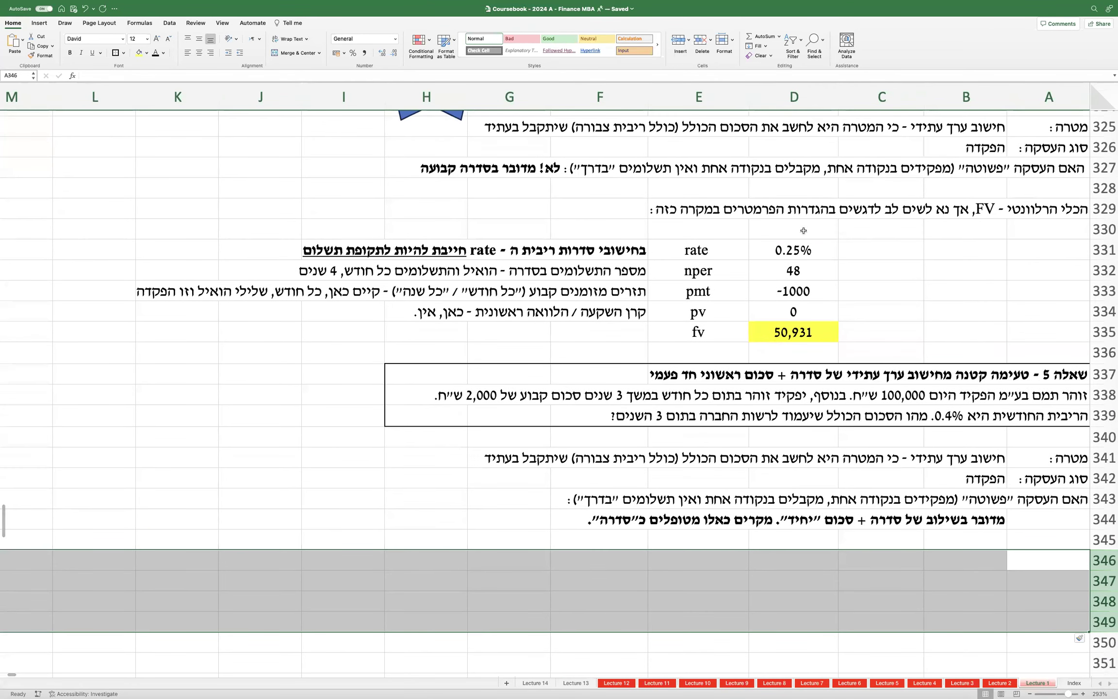
drag(793, 251, 641, 331)
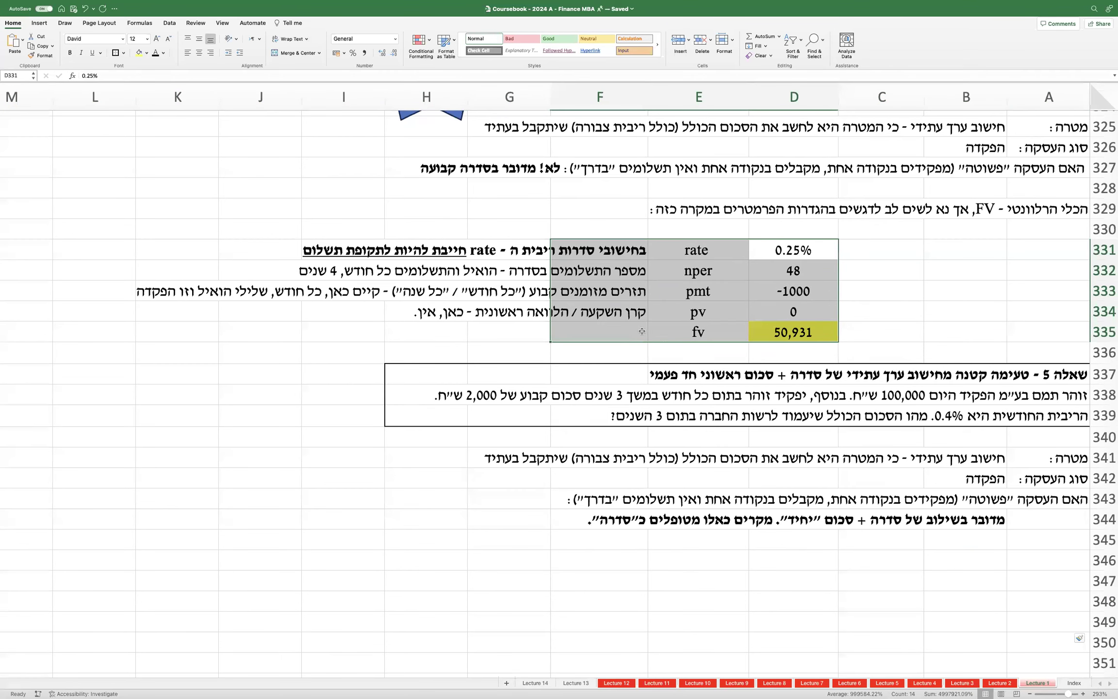
key(ctrl+c)
scroll(712, 397, down, 4)
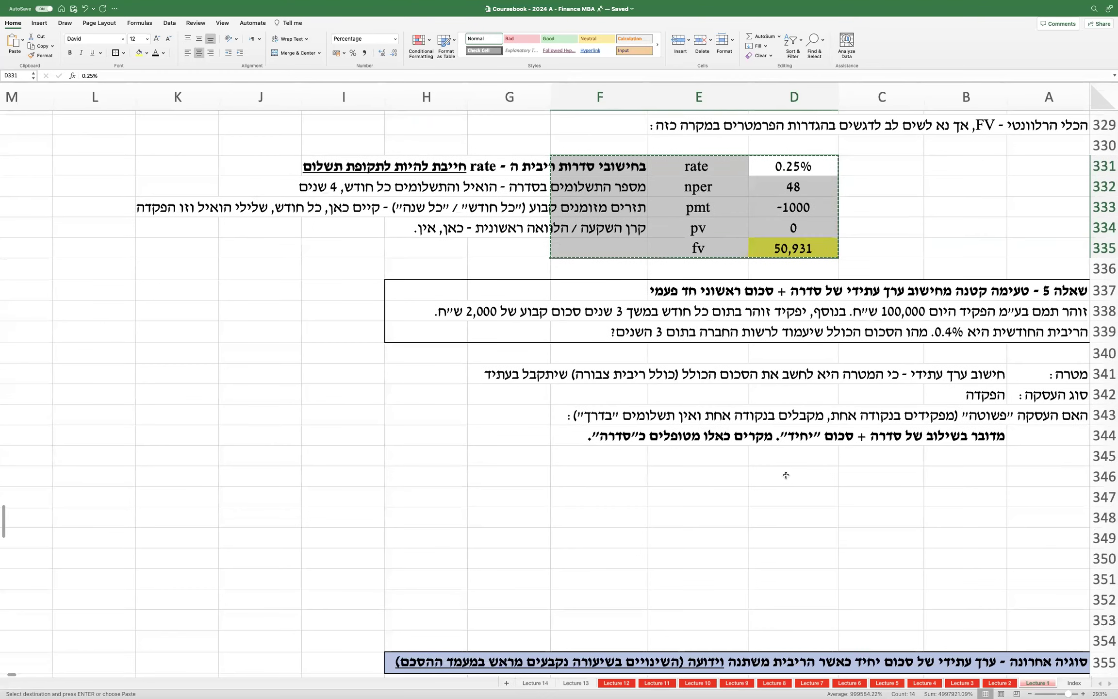
click(787, 477)
key(cmd+v)
drag(787, 477, 791, 565)
key(Delete)
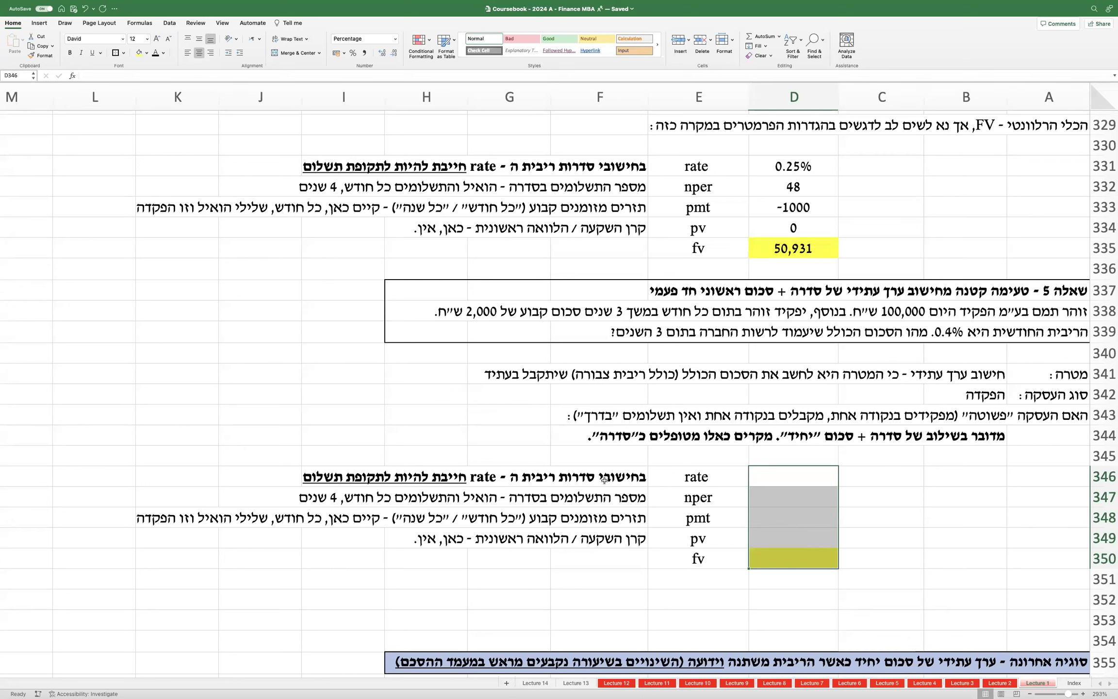
Step: Enter a rate of 0.4% in D346 and show it with one decimal place
click(776, 476)
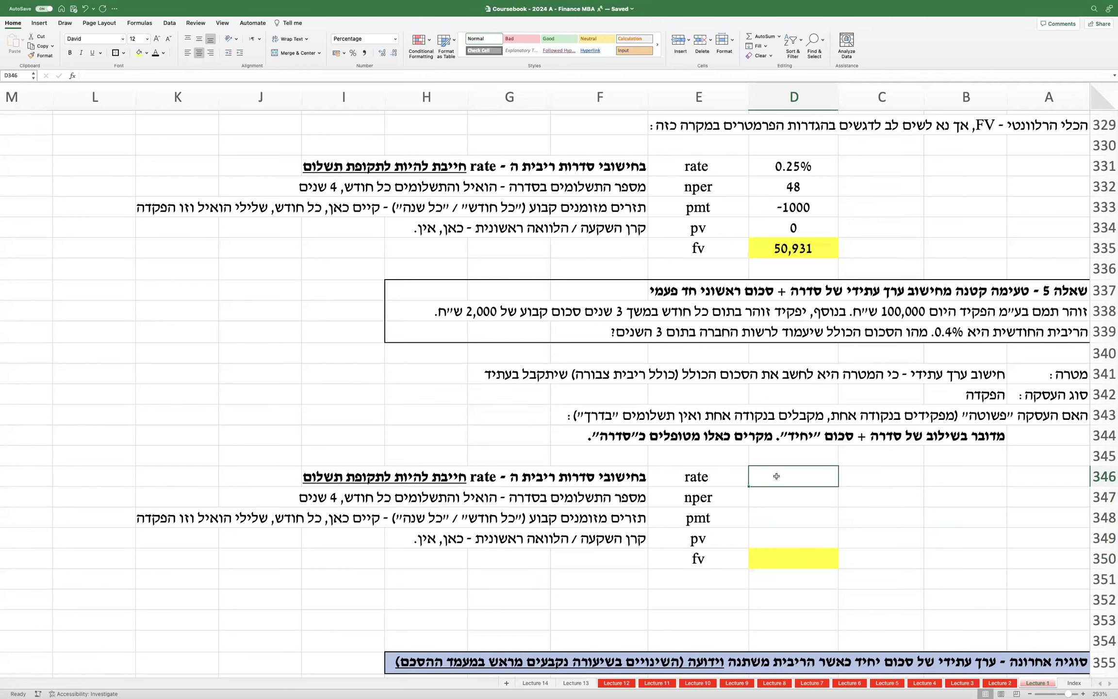
text(0.4)
key(Return)
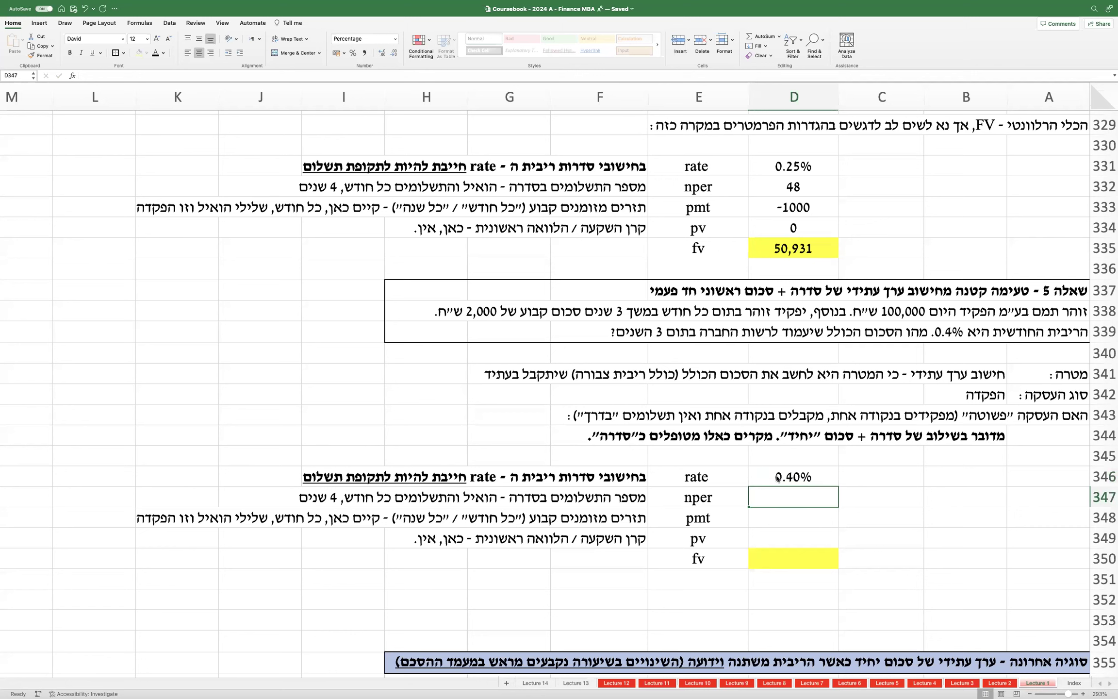
click(778, 477)
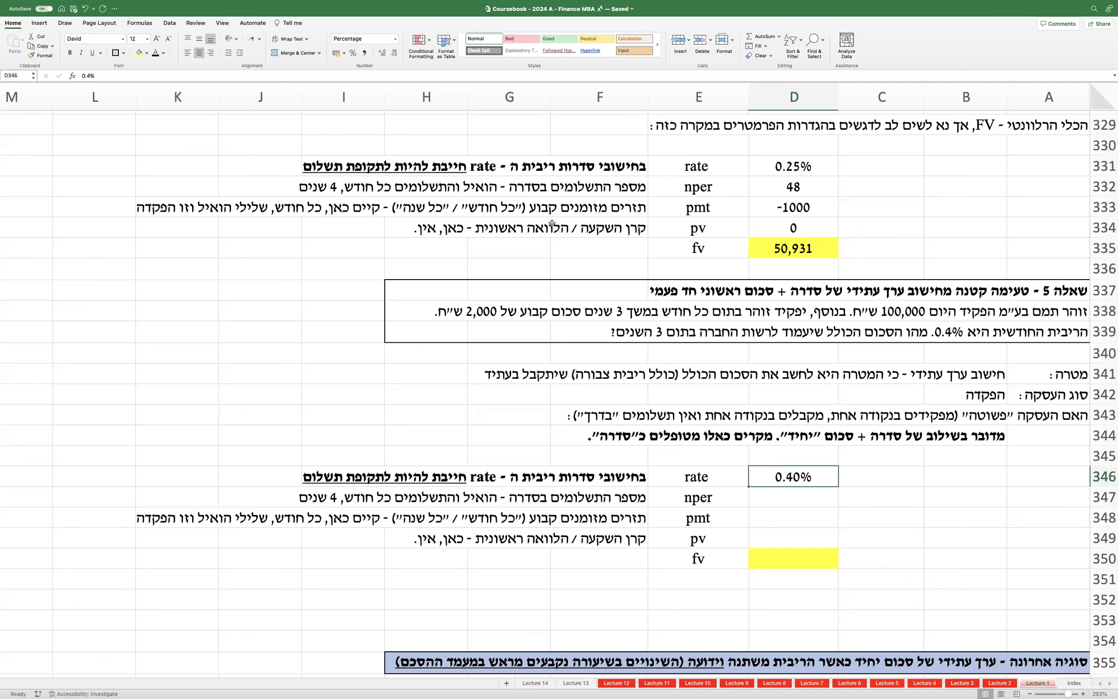
click(394, 53)
Step: Enter 3 as the nper value in D347
click(778, 503)
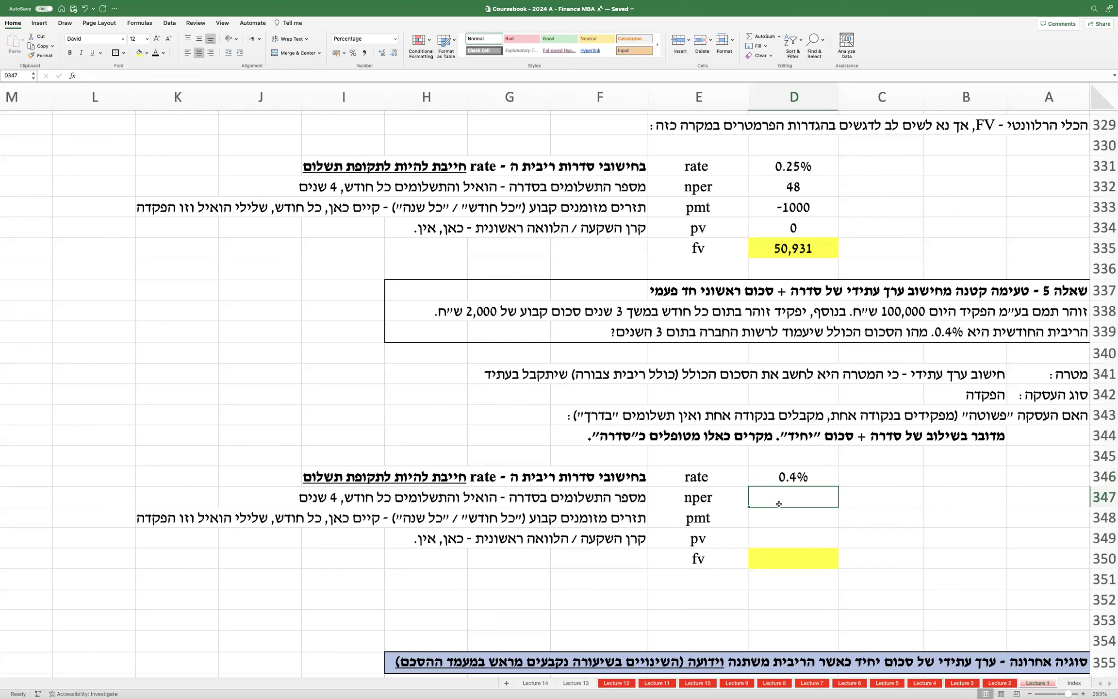
text(3)
key(Return)
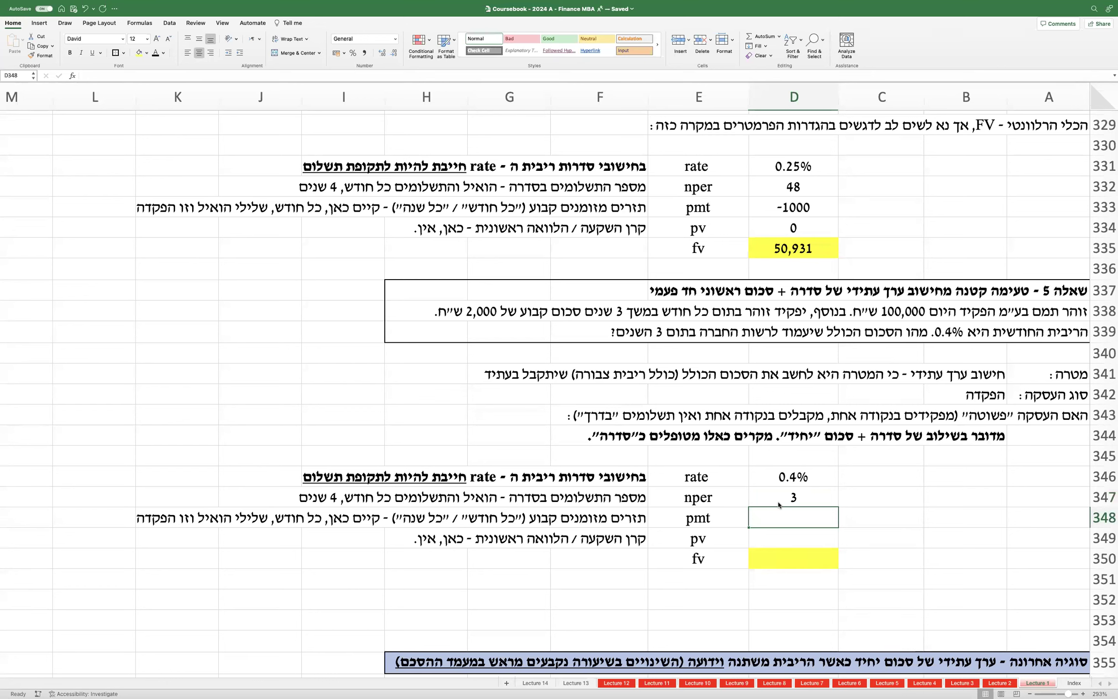
Step: Clear the copied notes in F347:F349 and enter "הואיל ומדובר בסדרה, מספר ההפקדות הוא שיקבע את ה - nper" in F347
drag(606, 496, 596, 534)
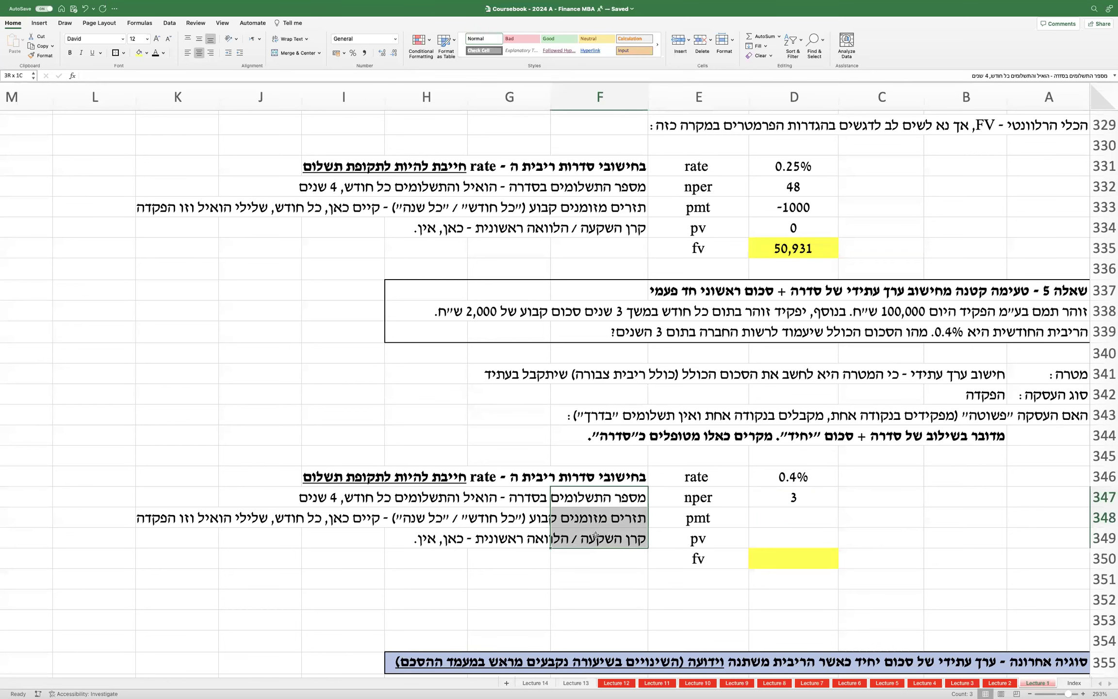
key(Delete)
click(609, 496)
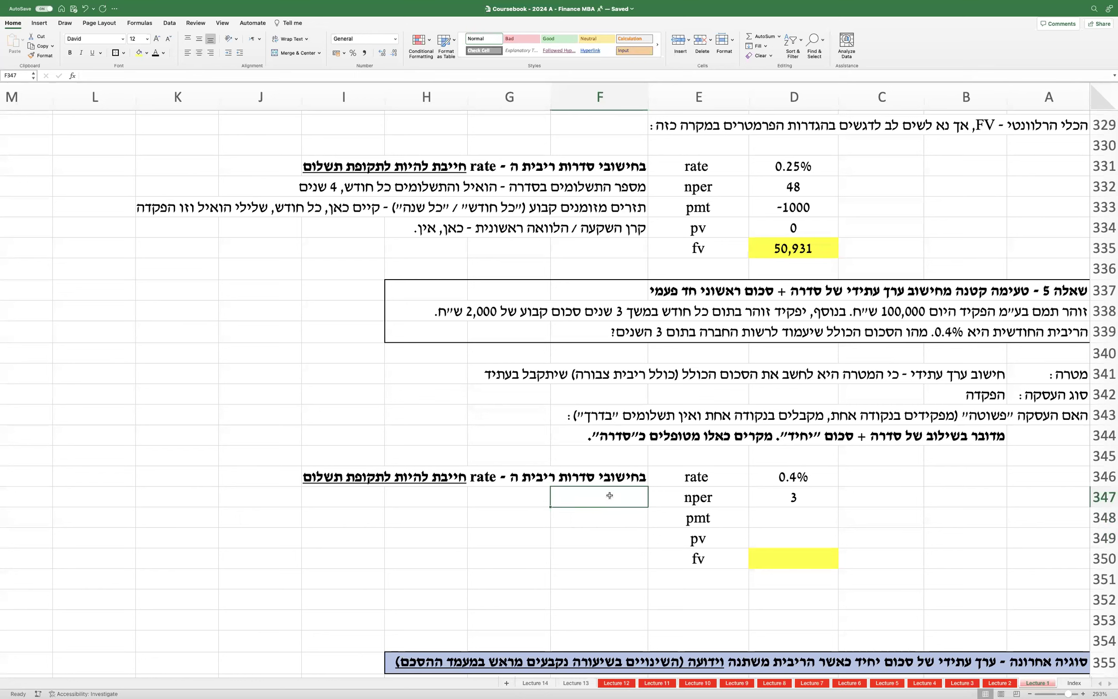
text(הואיל ומדובר בסדרה, )
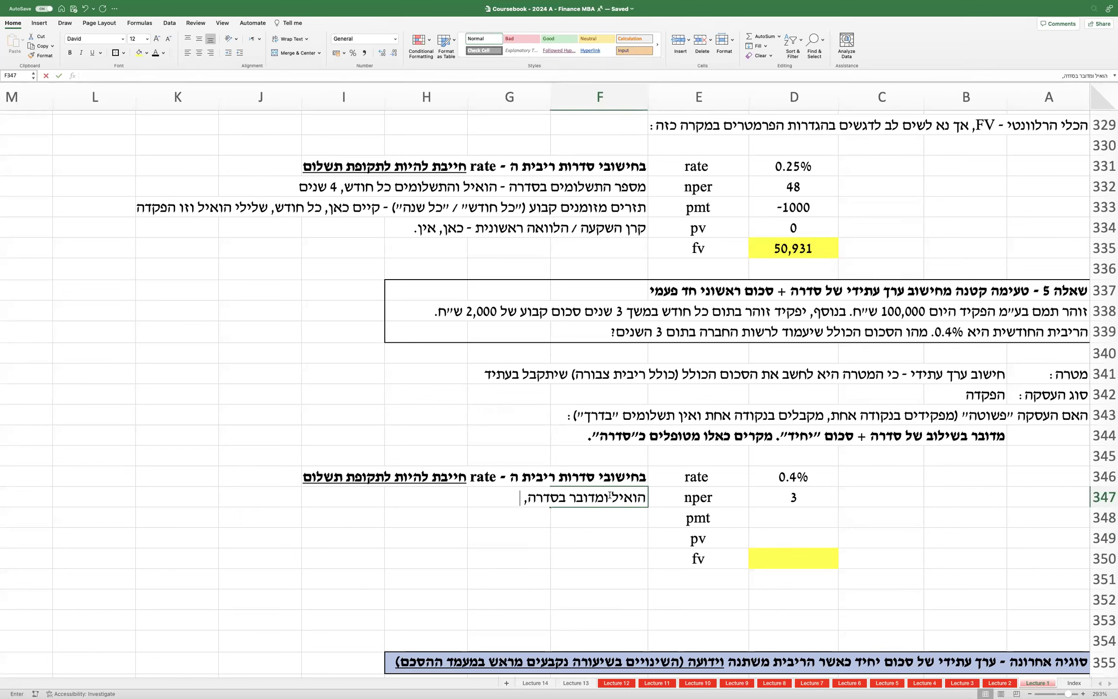
text(מספר)
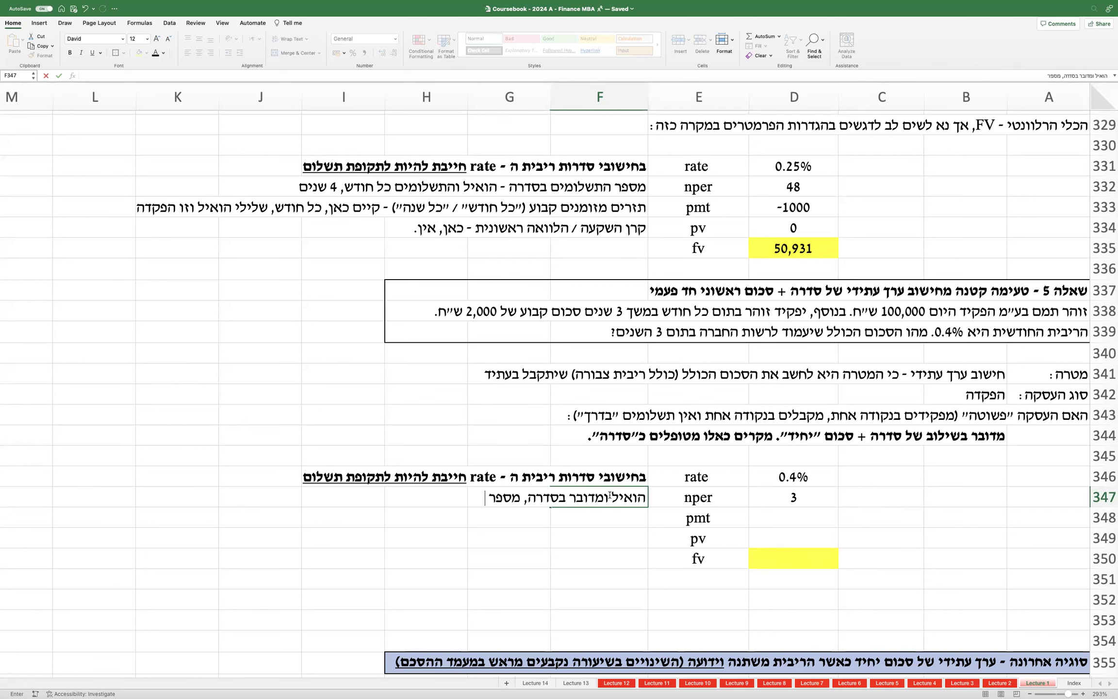
text( ההפקדות)
text(הוא שיקבע)
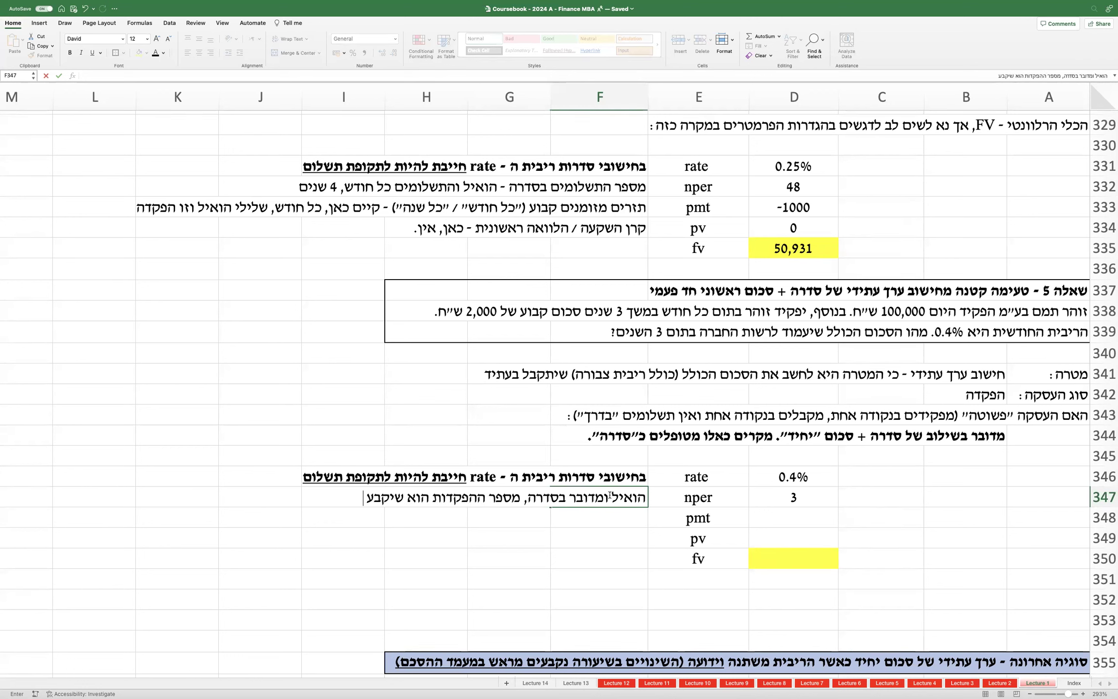
text( את ה - nper)
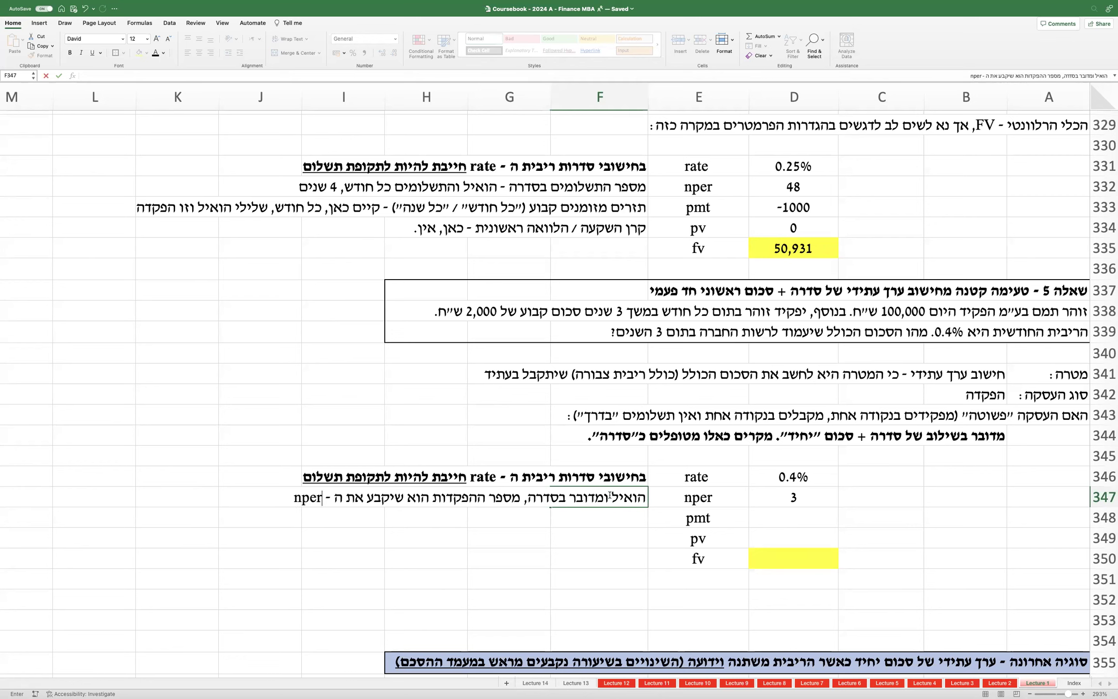
key(Return)
Step: Replace the nper value in D347 with the formula =3*12
click(811, 495)
text(=3*12)
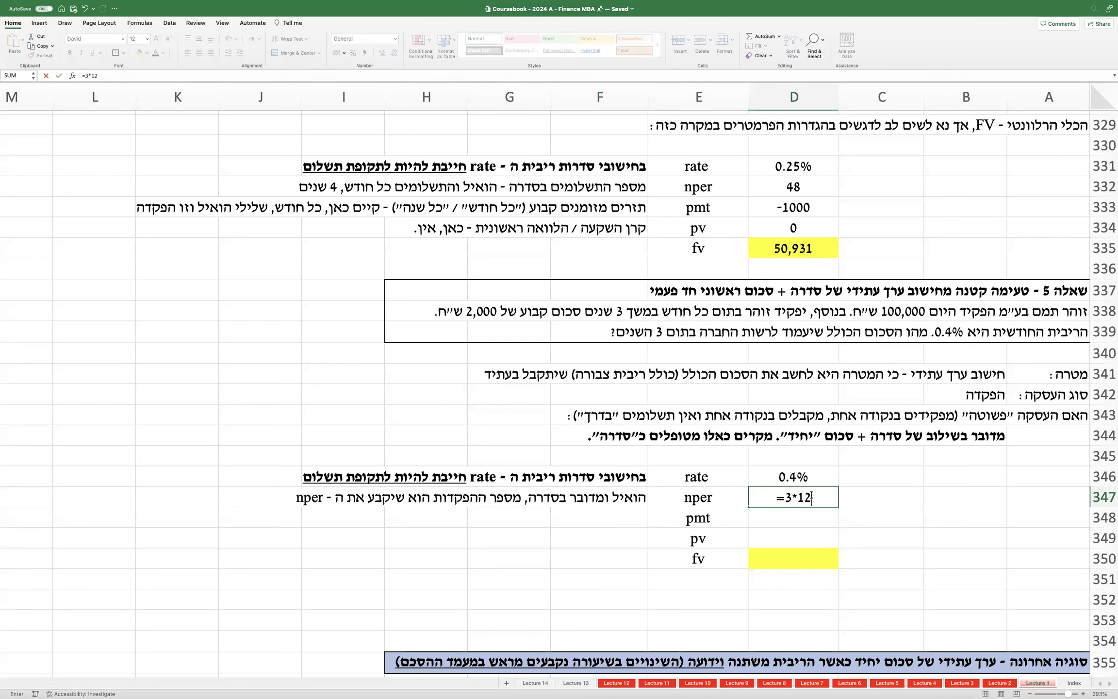
key(Return)
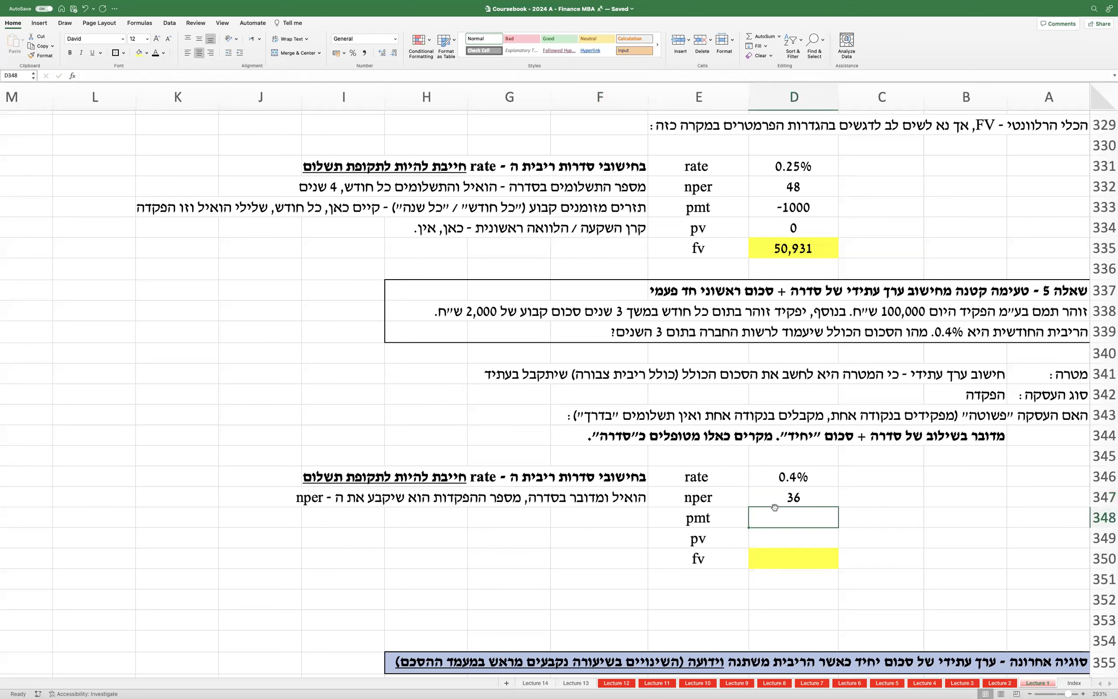
Step: Enter the note "סכום ההפקדה הקבועה" in F348 and -2000 as the pmt value in D348
click(634, 515)
text(=כה)
key(BackSpace)
key(BackSpace)
key(BackSpace)
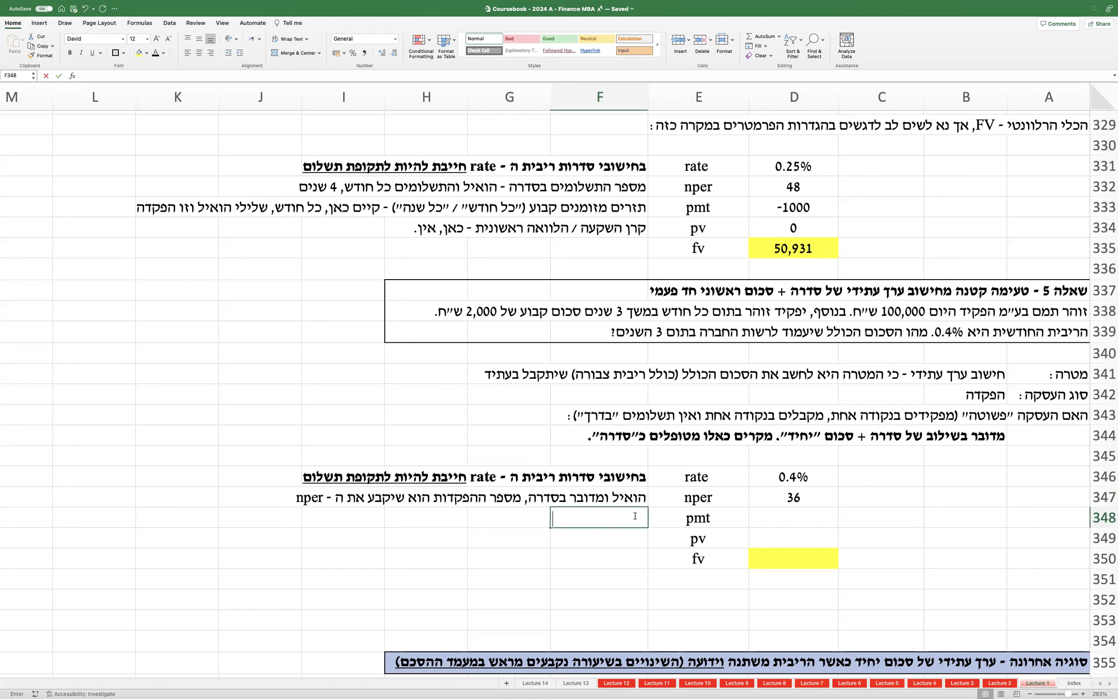
text(סכום ההפקדה הקבועה)
key(Return)
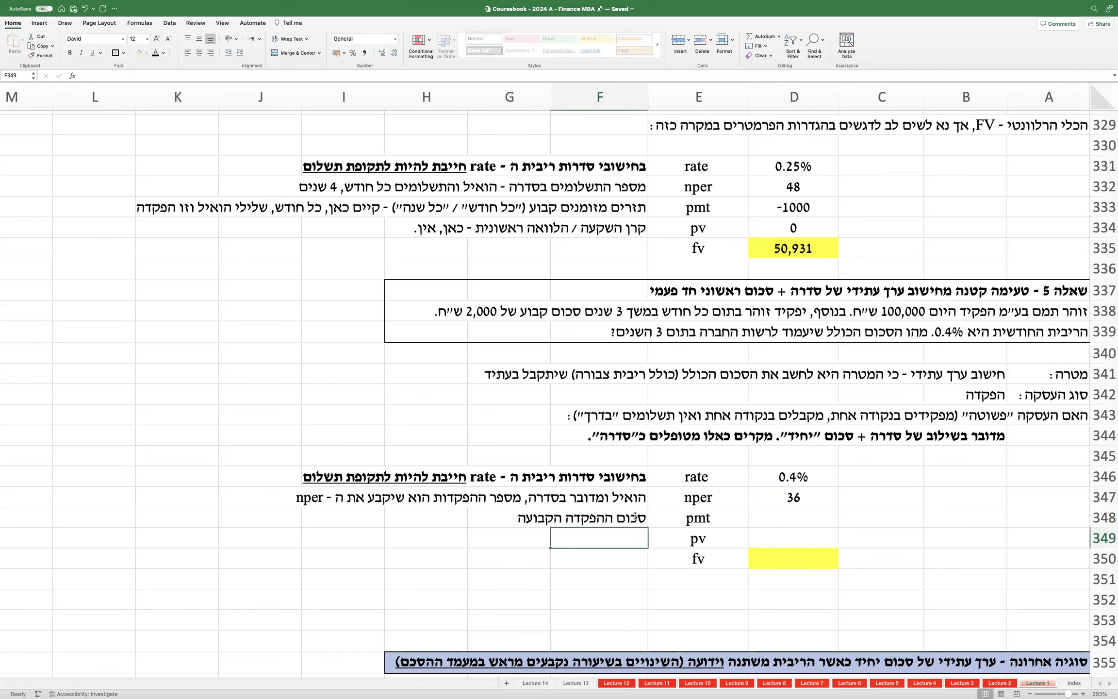
key(Up)
key(Right)
key(Right)
text(-2000)
key(Return)
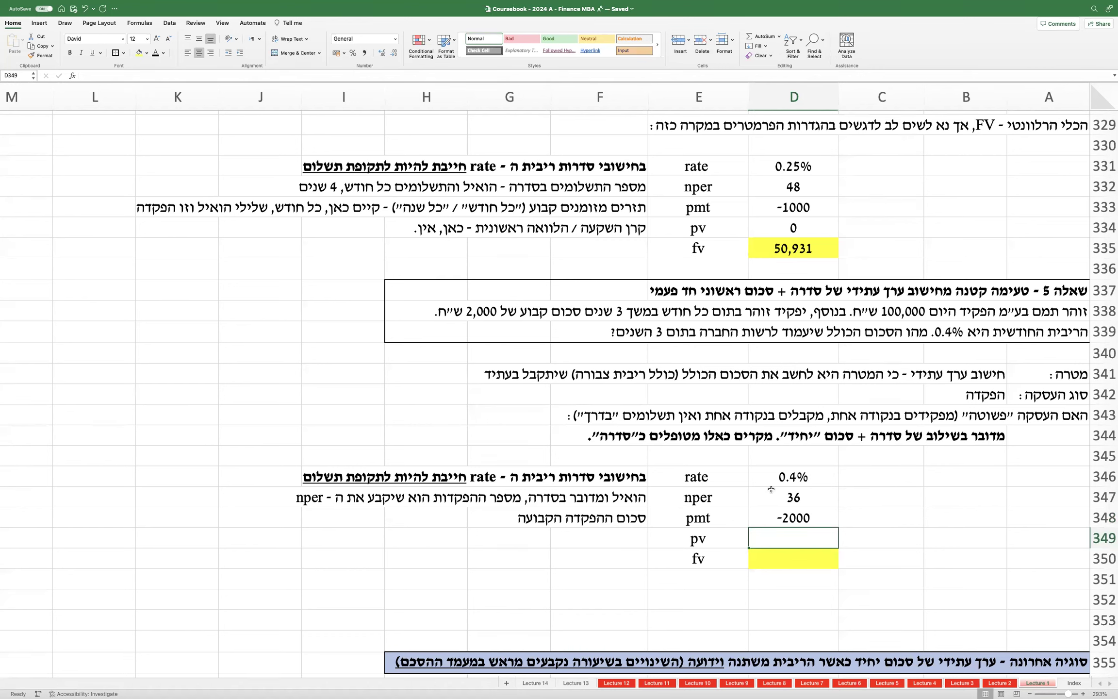
Step: Enter the note "סכום חד פעמי / הפקדה ראשונית" in F349 beside pv
click(815, 226)
click(613, 539)
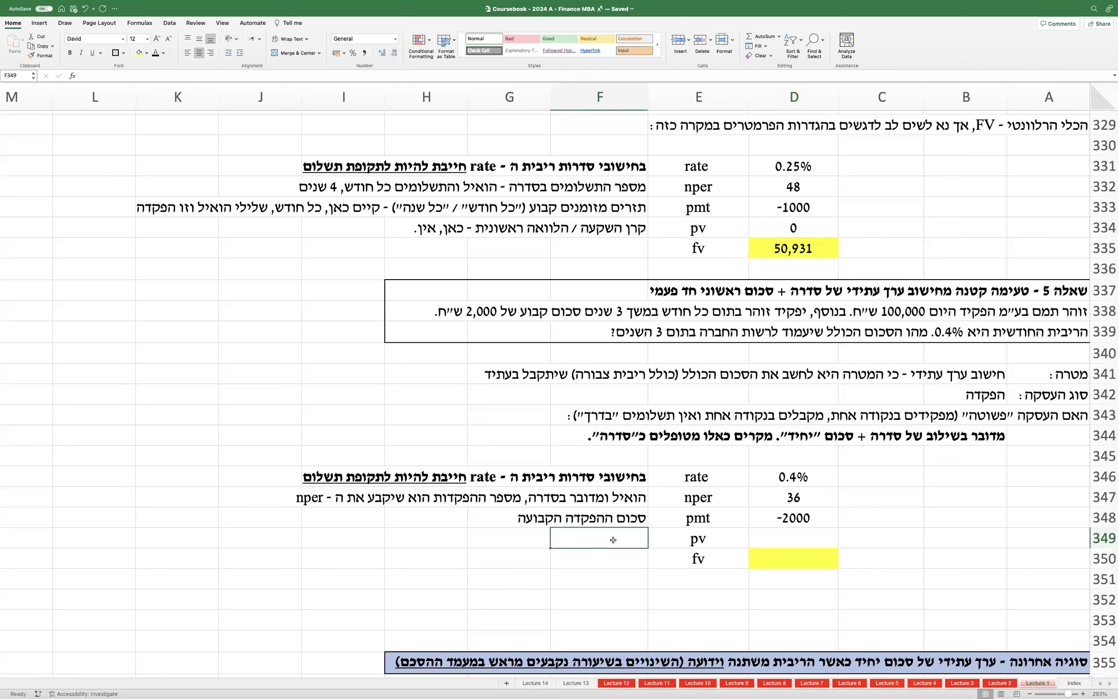
drag(786, 478, 589, 514)
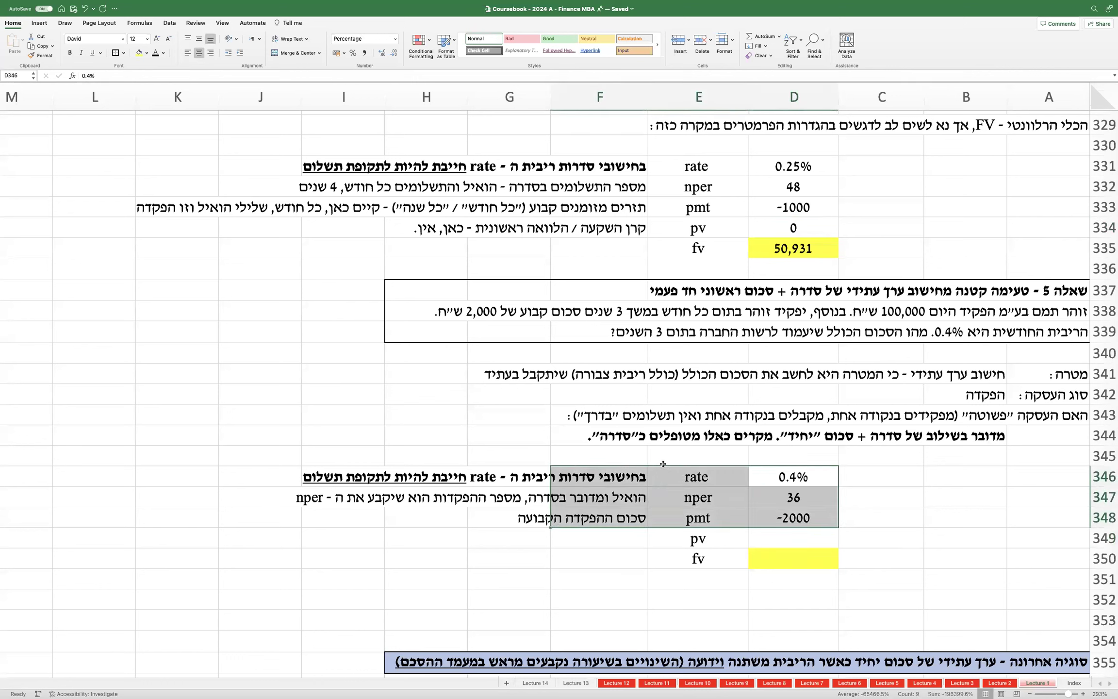
drag(709, 469, 699, 500)
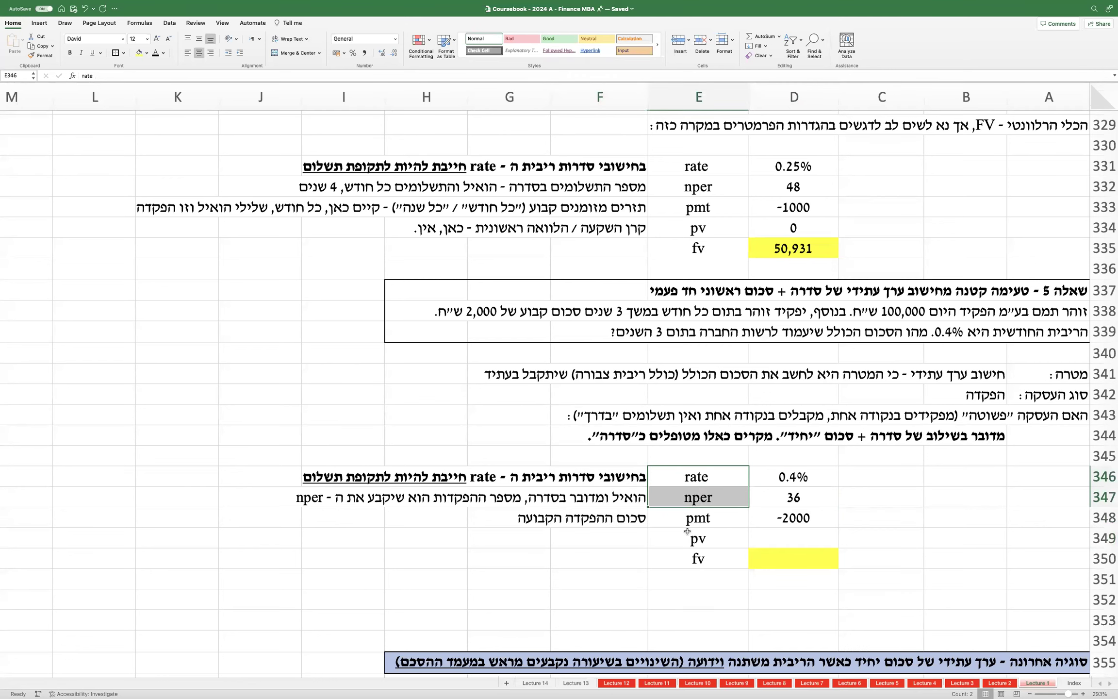
click(632, 539)
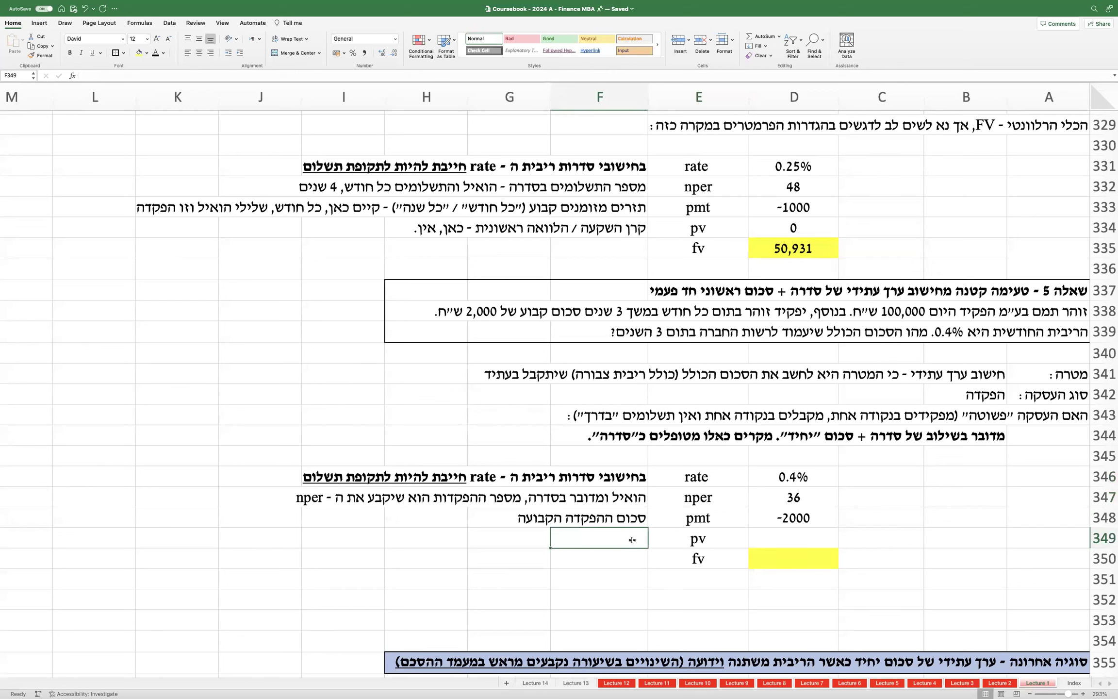
text(סכום חד פעמי)
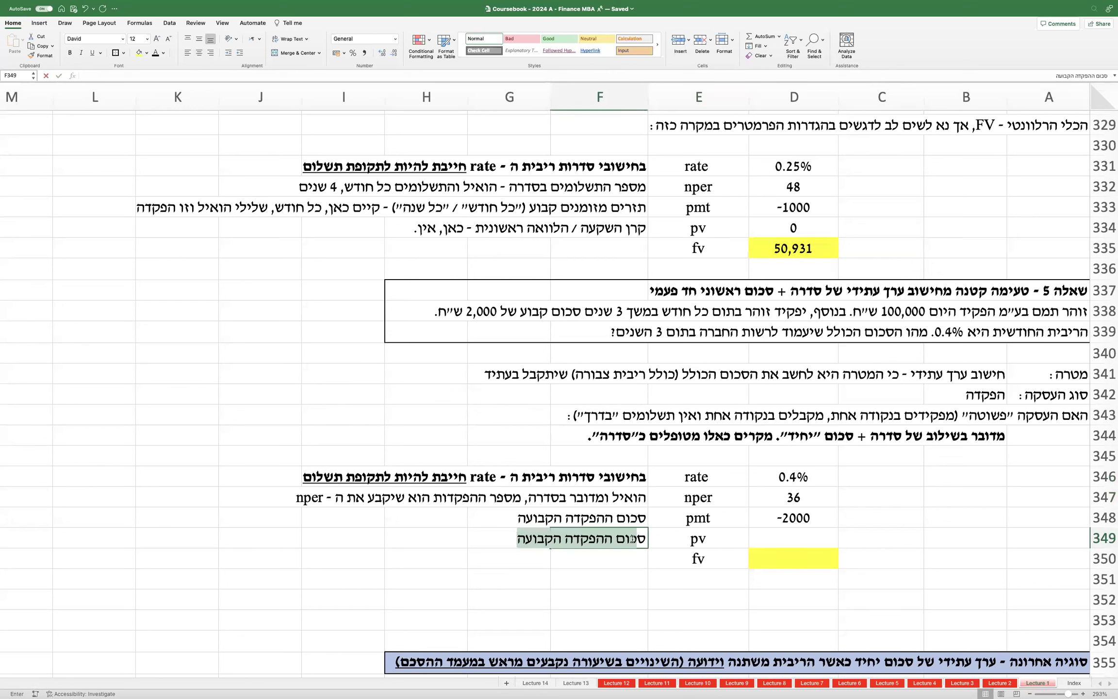
text(.)
key(BackSpace)
text(/ הפקדה ראשונית)
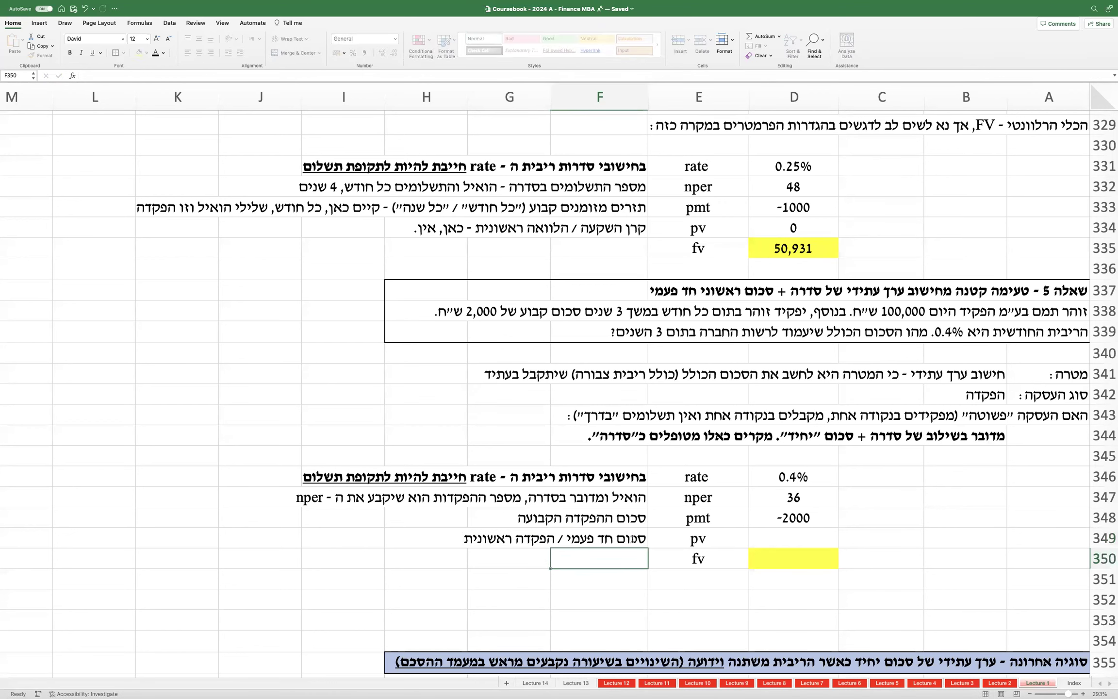
Step: Enter -100000 as the pv value in D349
key(Right)
key(Right)
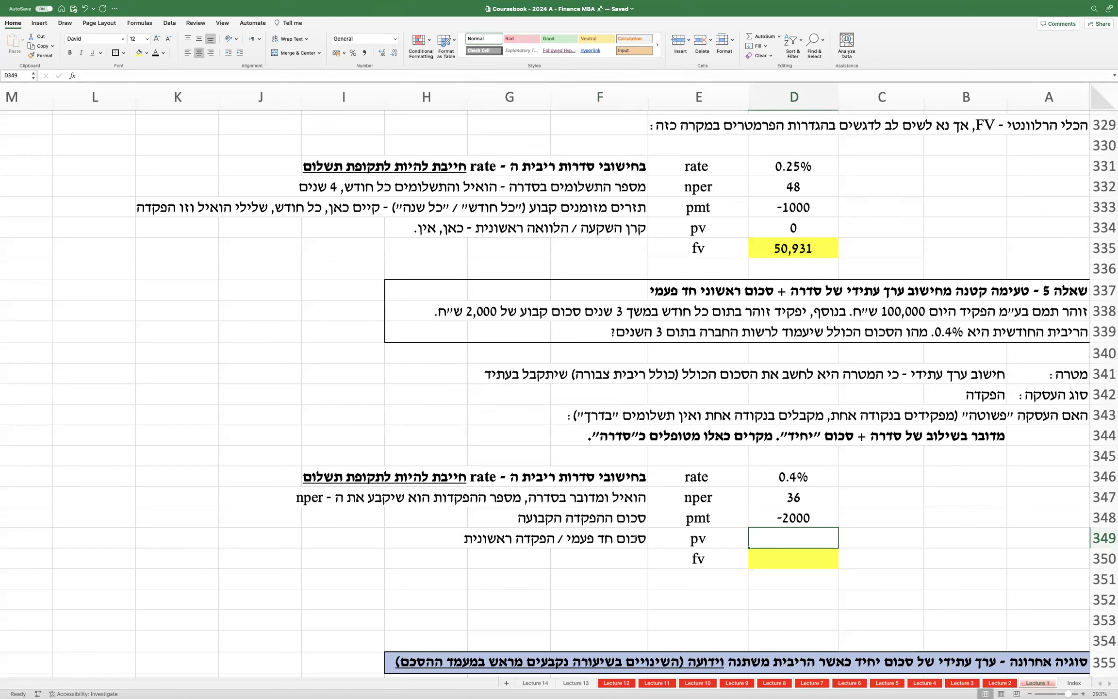
text(-100000)
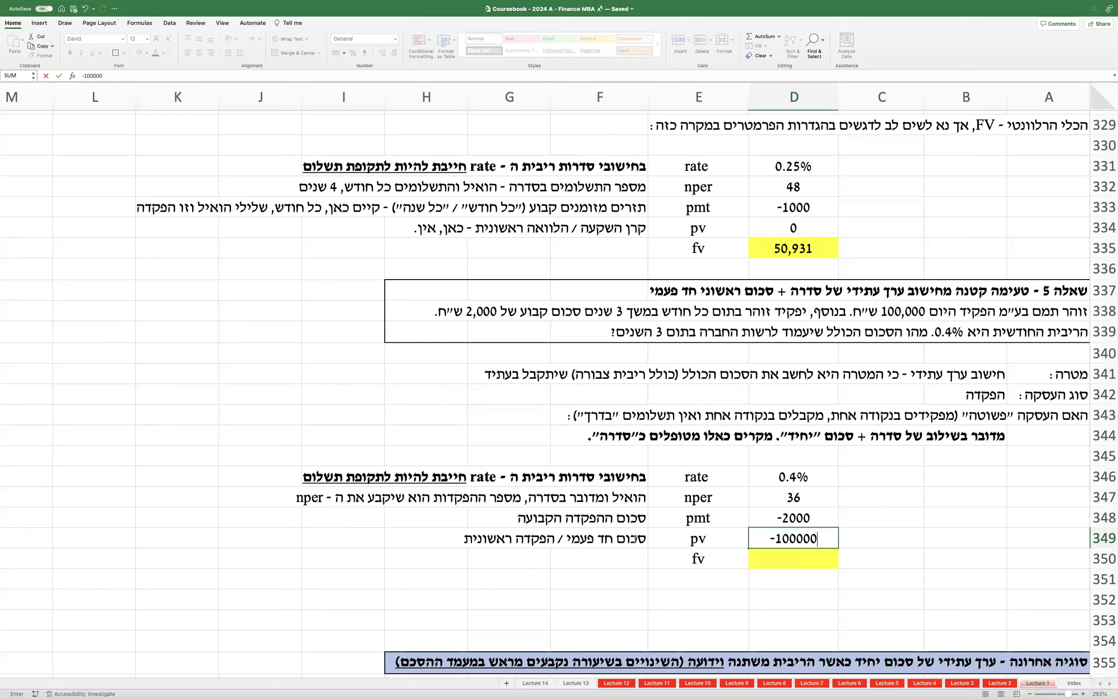
key(Return)
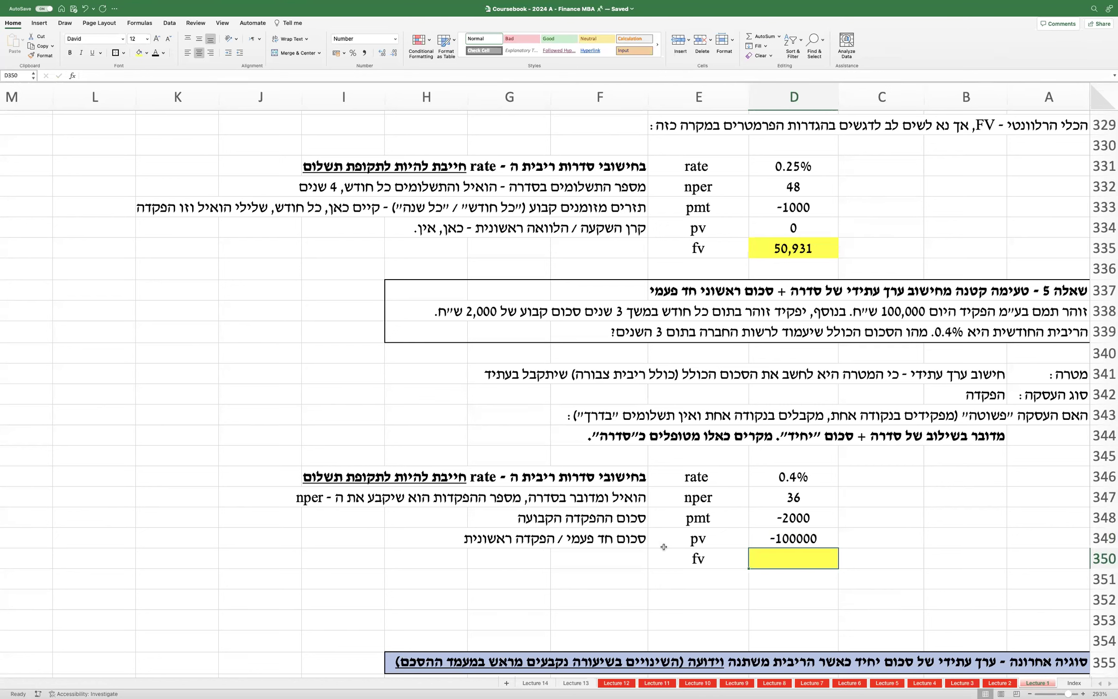
Step: Calculate the future value in D350 with =FV(D346,D347,D348,D349)
text(=fv()
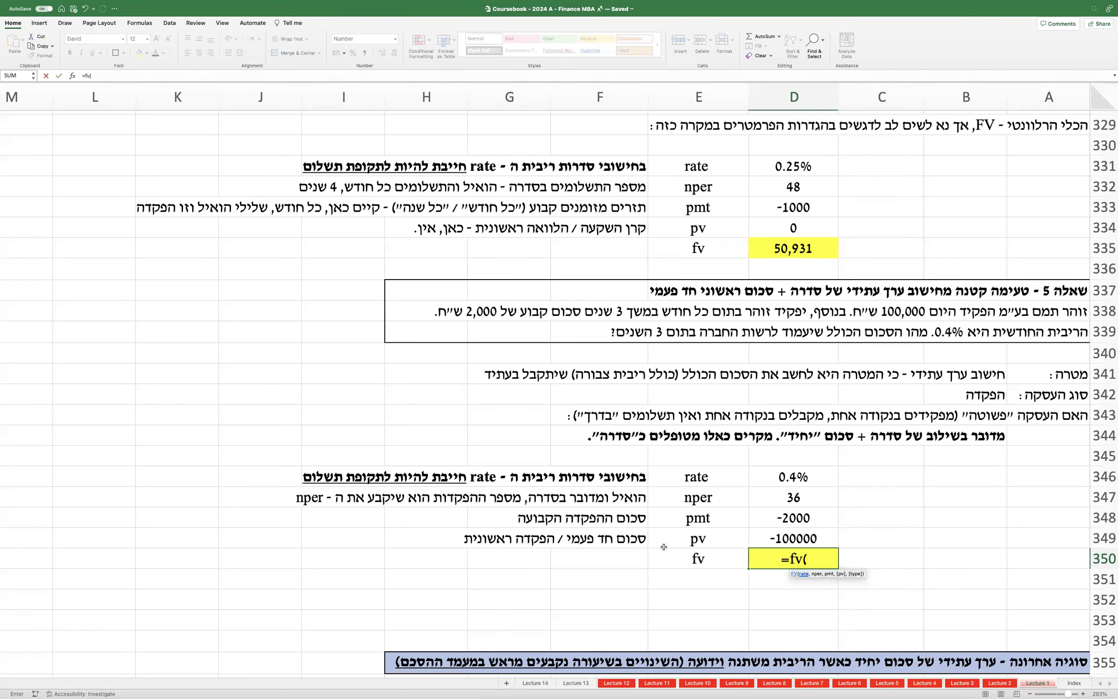
click(763, 478)
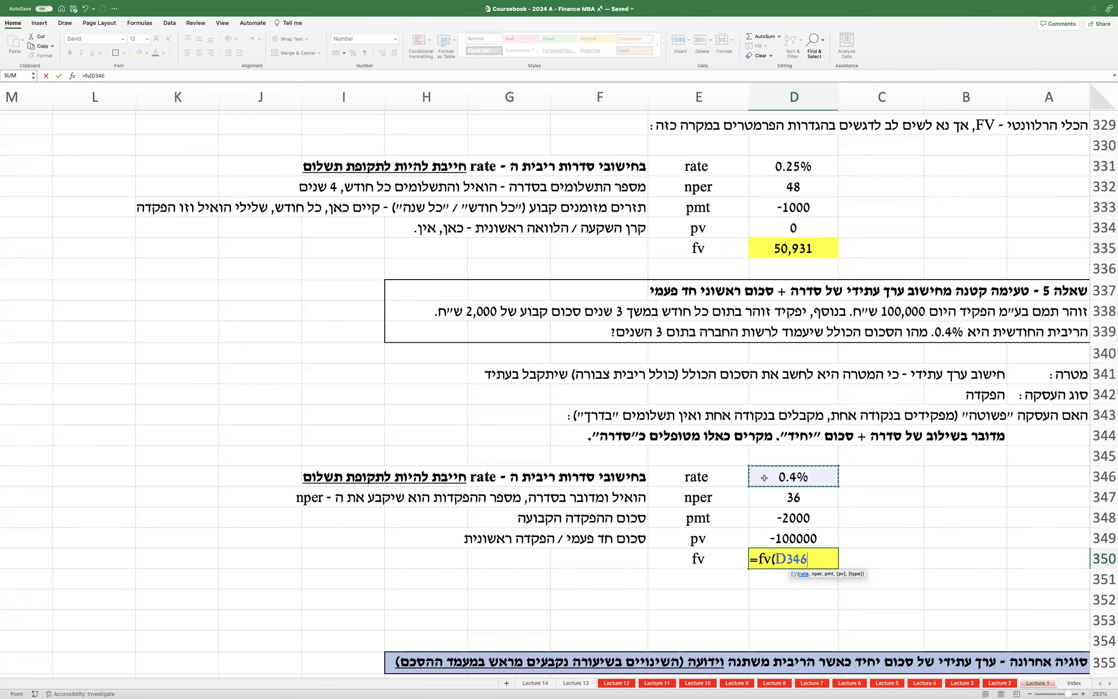
text(,)
click(798, 492)
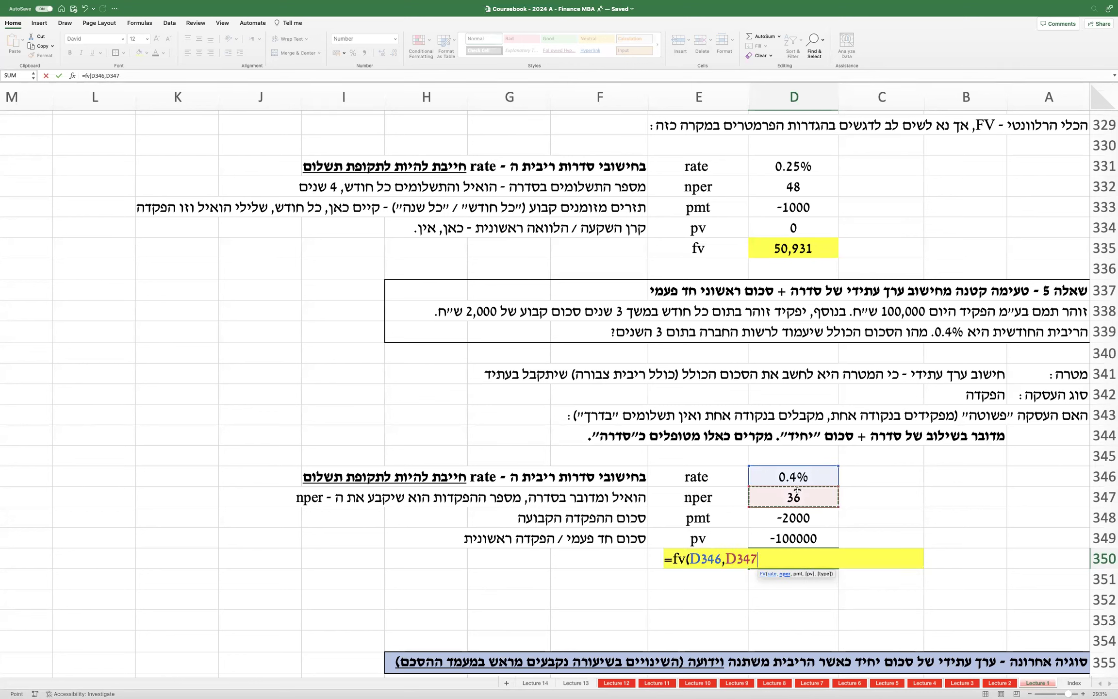
text(,)
click(809, 518)
text(,)
click(805, 533)
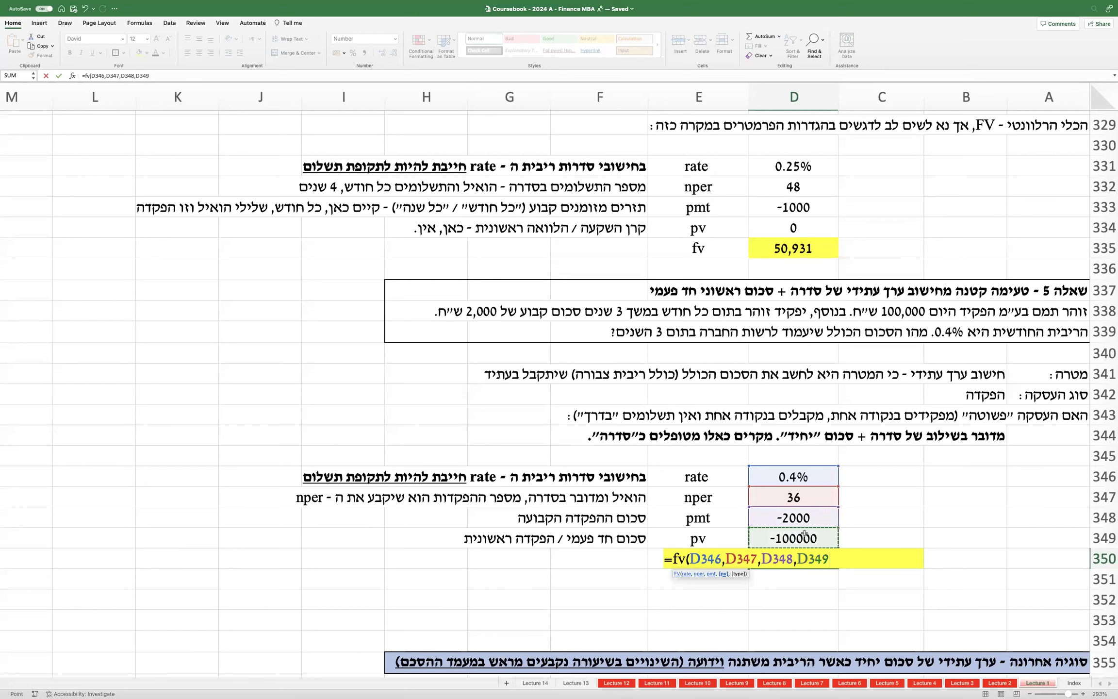
text())
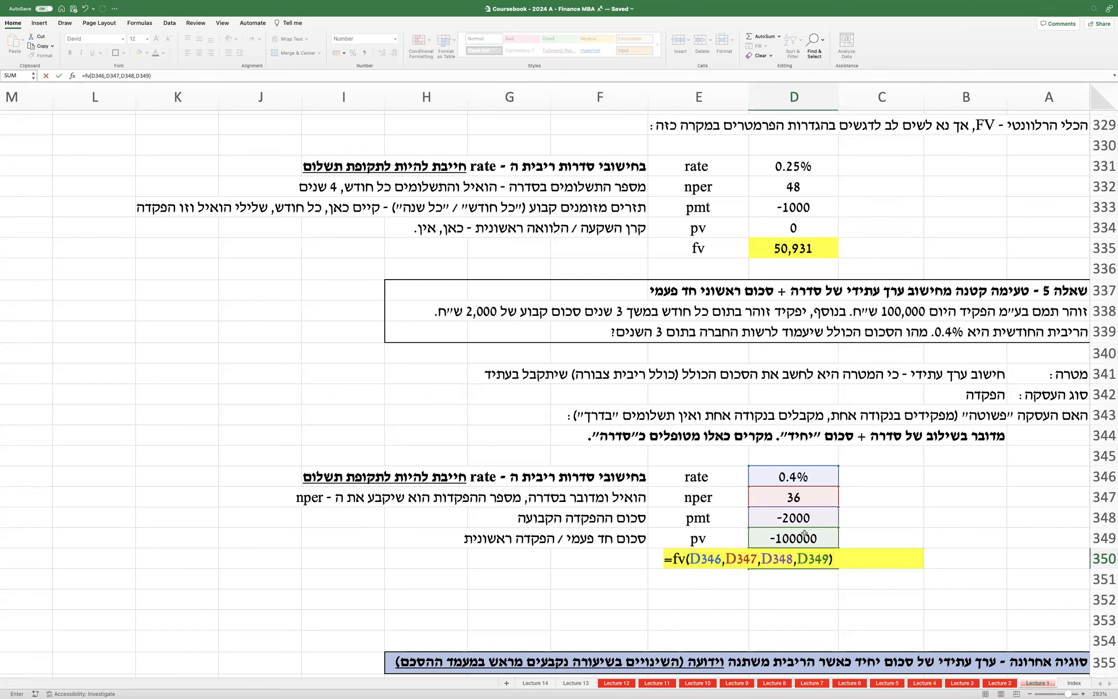
key(Return)
click(771, 555)
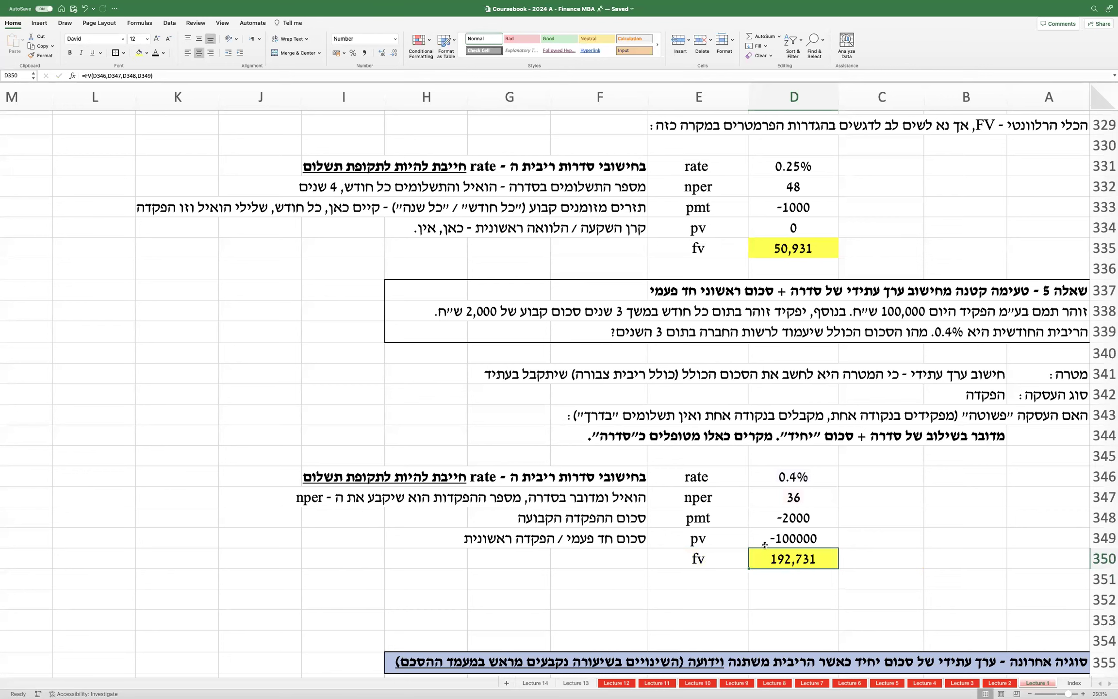
Step: Insert twelve blank rows at row 352, six at a time, above the next topic's heading
scroll(769, 542, down, 1)
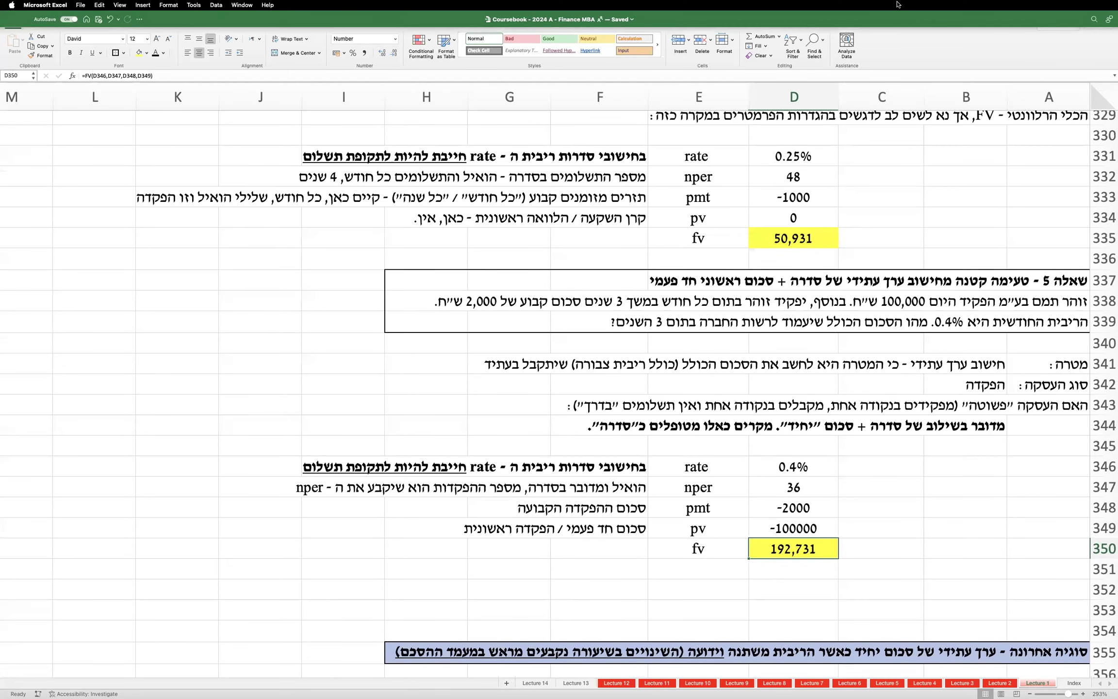
scroll(883, 349, down, 1)
scroll(882, 349, down, 3)
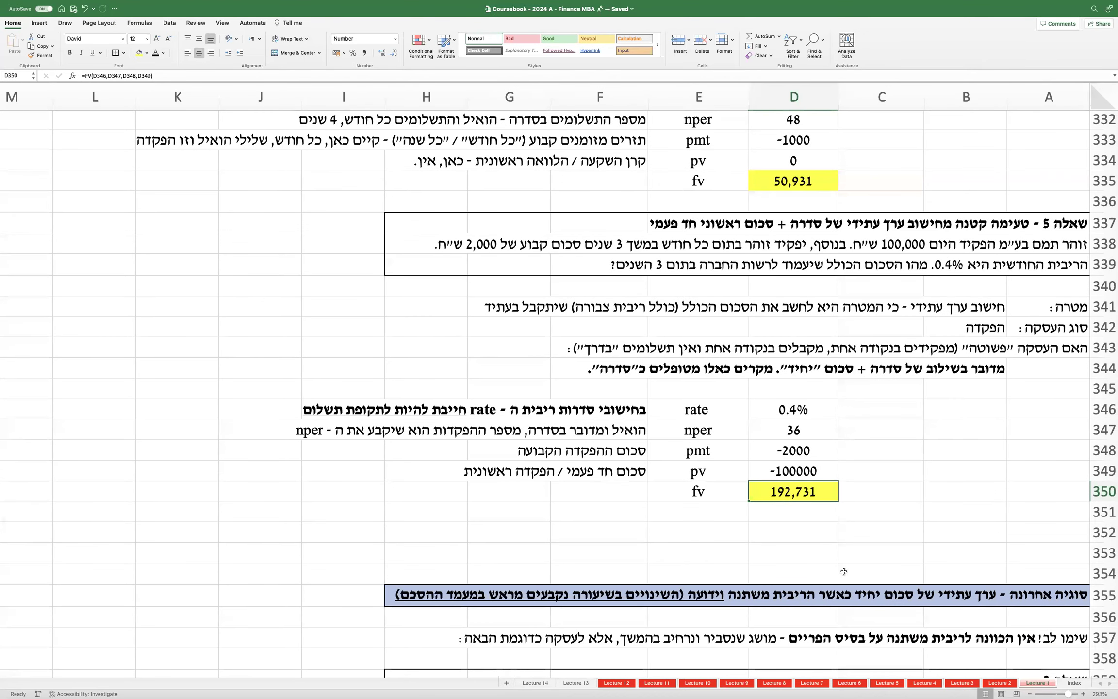
click(1096, 533)
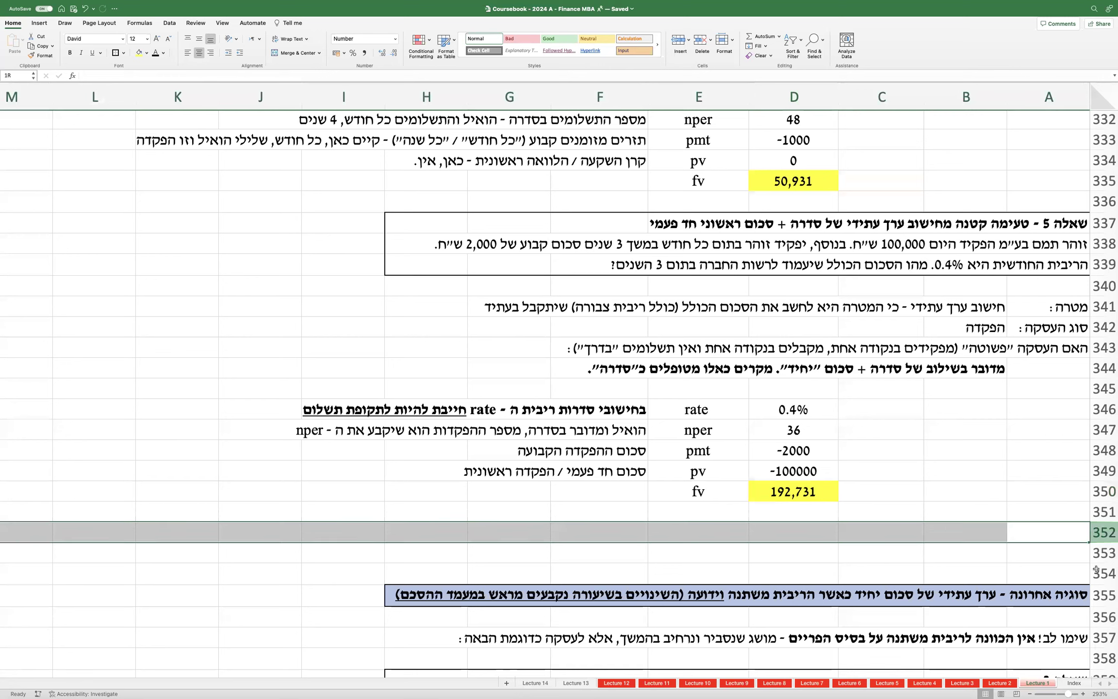
drag(1095, 569, 1098, 637)
right_click(1098, 530)
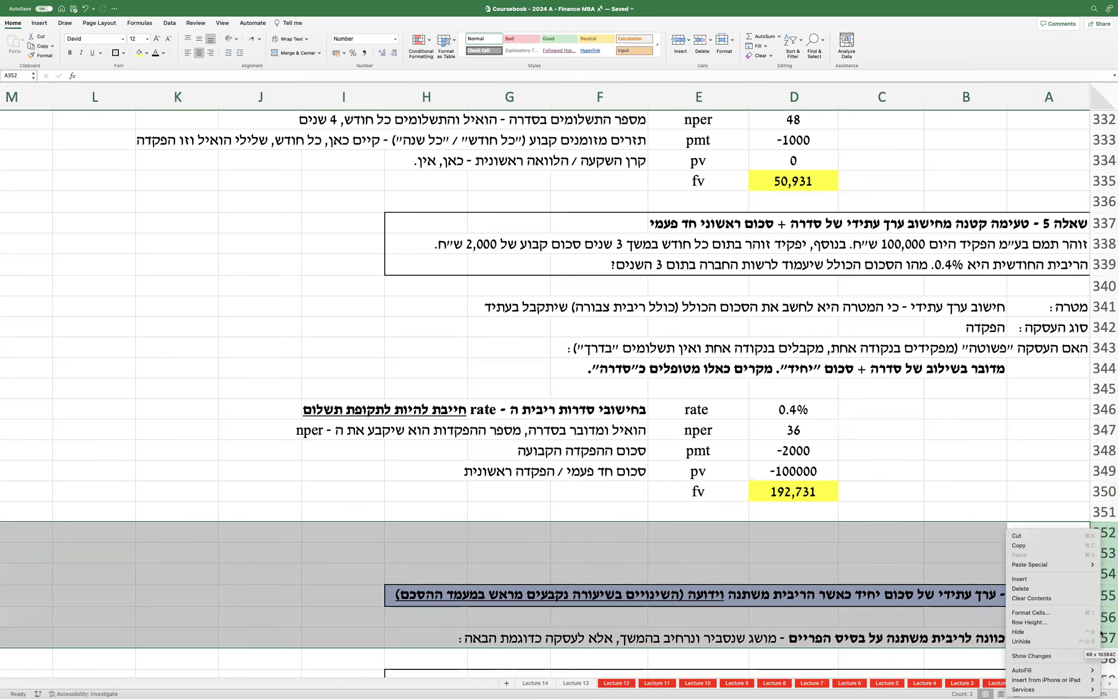
click(1074, 579)
right_click(947, 529)
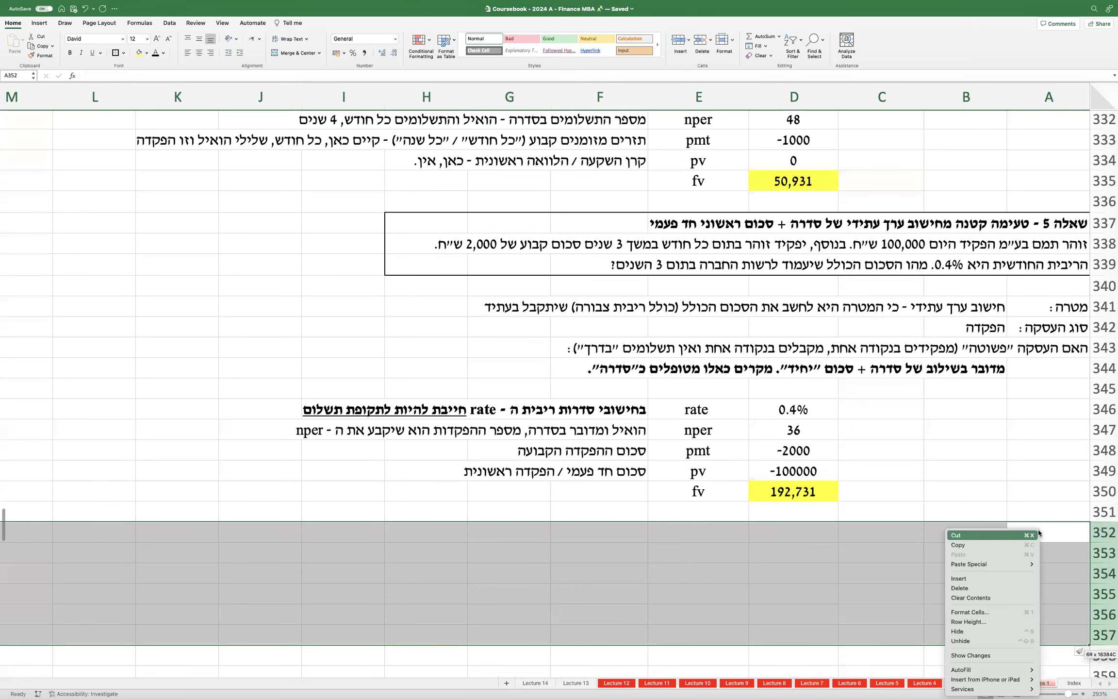
click(1012, 578)
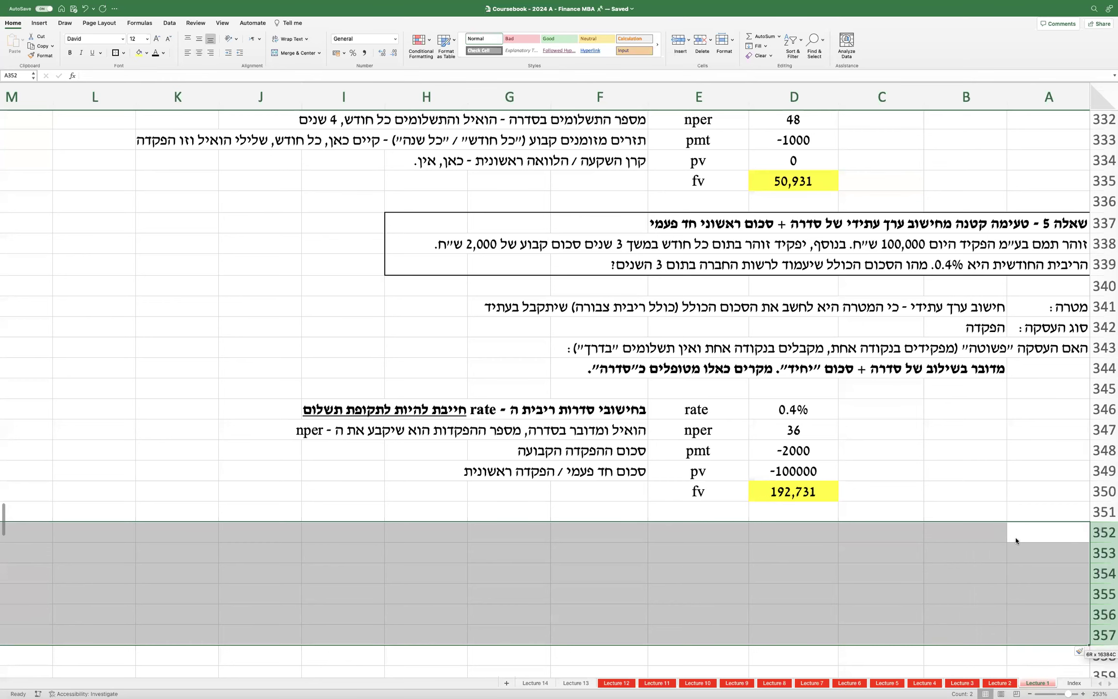
Step: Enter the summary heading "מה למדנו?" in A352 and make it bold
click(1015, 540)
scroll(1015, 536, down, 3)
text(xkfuo)
key(BackSpace)
key(BackSpace)
key(BackSpace)
key(BackSpace)
key(BackSpace)
text(מה למדנו?)
key(Return)
key(Up)
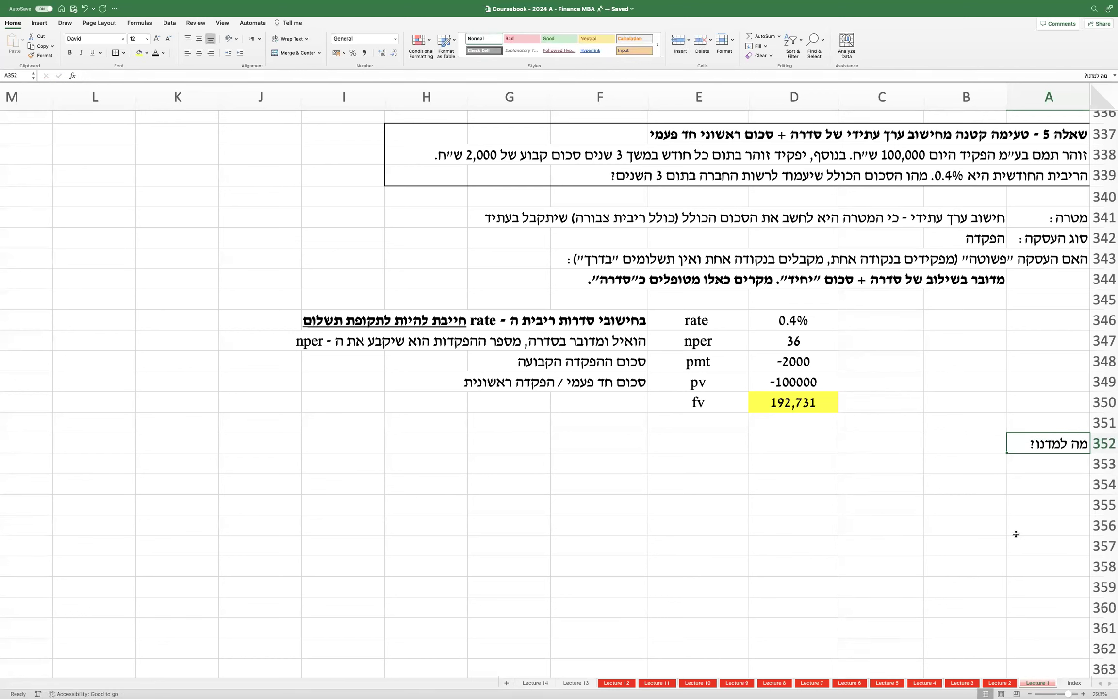
key(cmd+b)
key(Return)
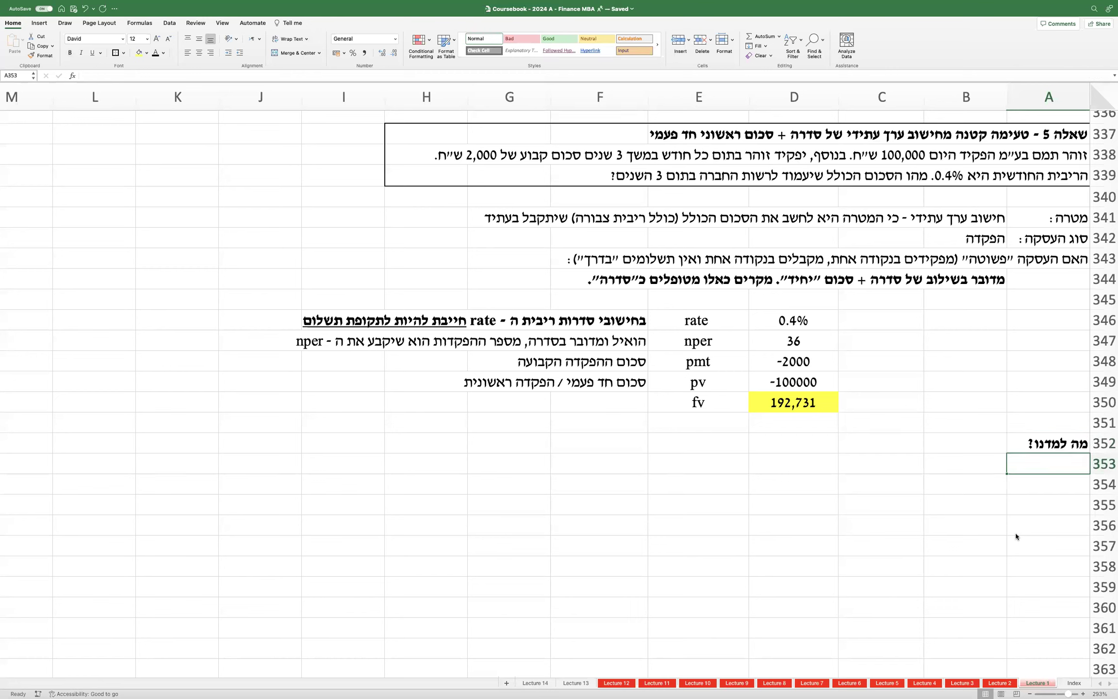
Step: Enter the first summary point, "א. מימון עוסק בגיוס כספים ובהשקעתם.", in A353
text(א.)
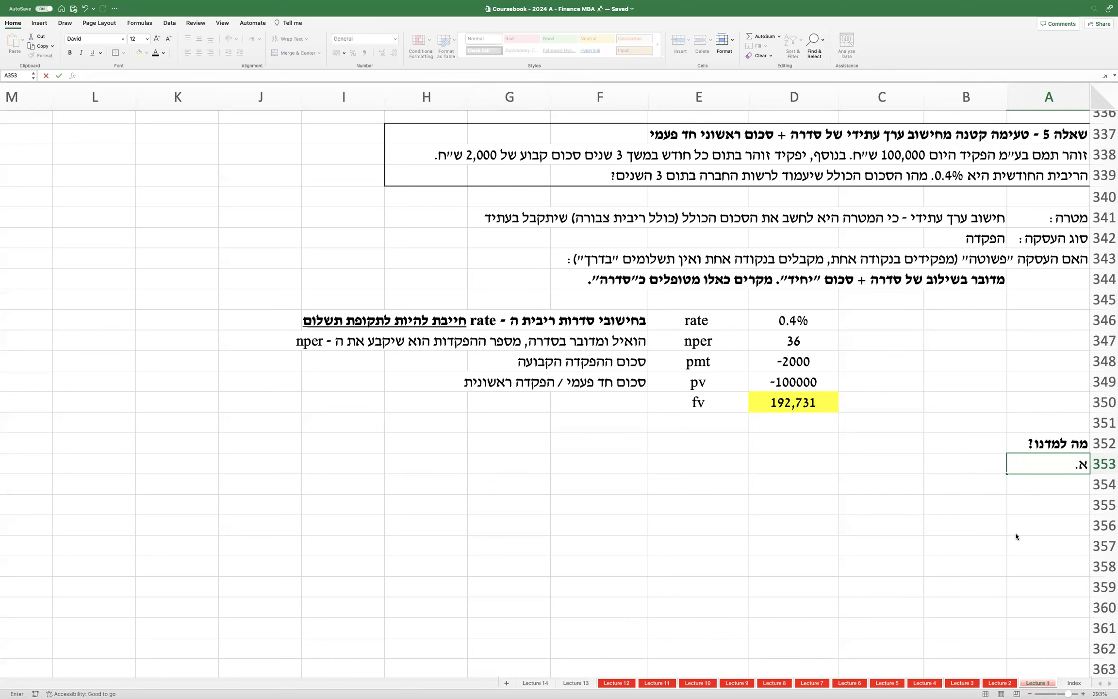
text(מימון עוסק בגיוס כספים ובהשקעתם.)
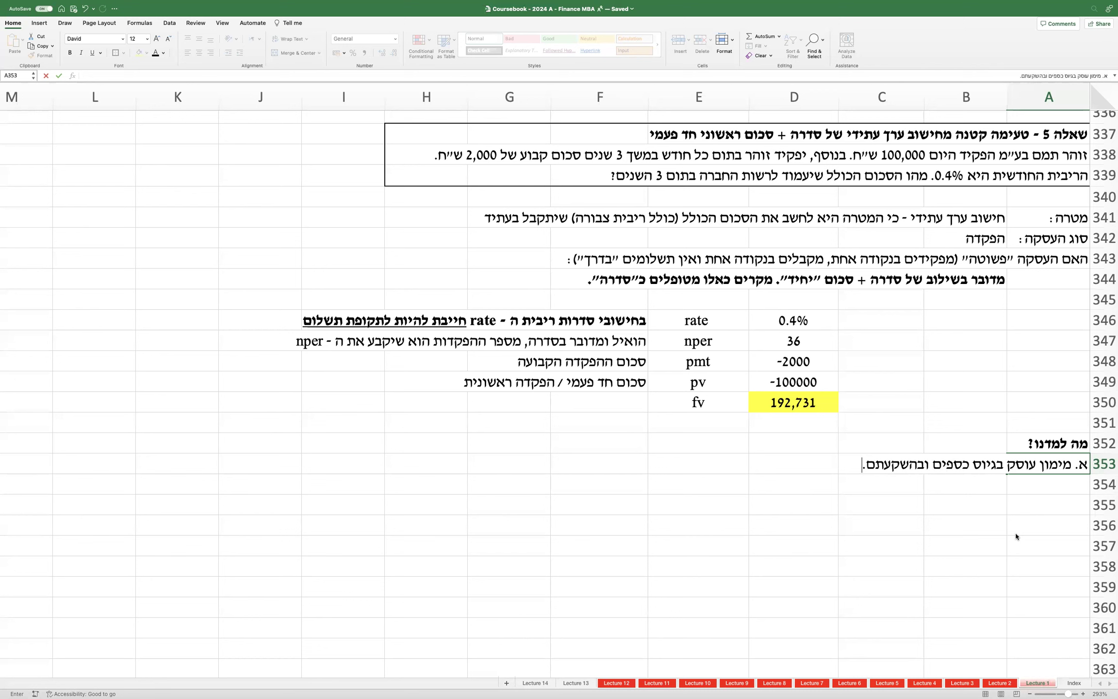
key(Return)
Step: Enter the second summary point, "ב. המטרה היא למקסם את ערך החברה לבעלים.", in A354
text(ב. המטר)
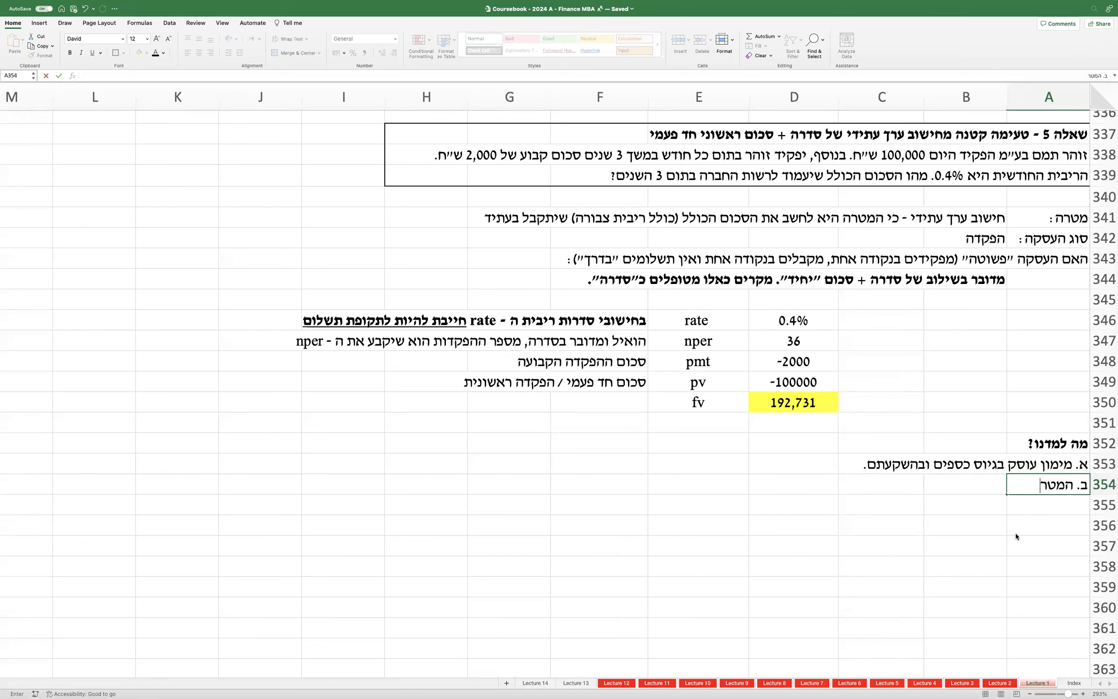
text(ה היא למקס)
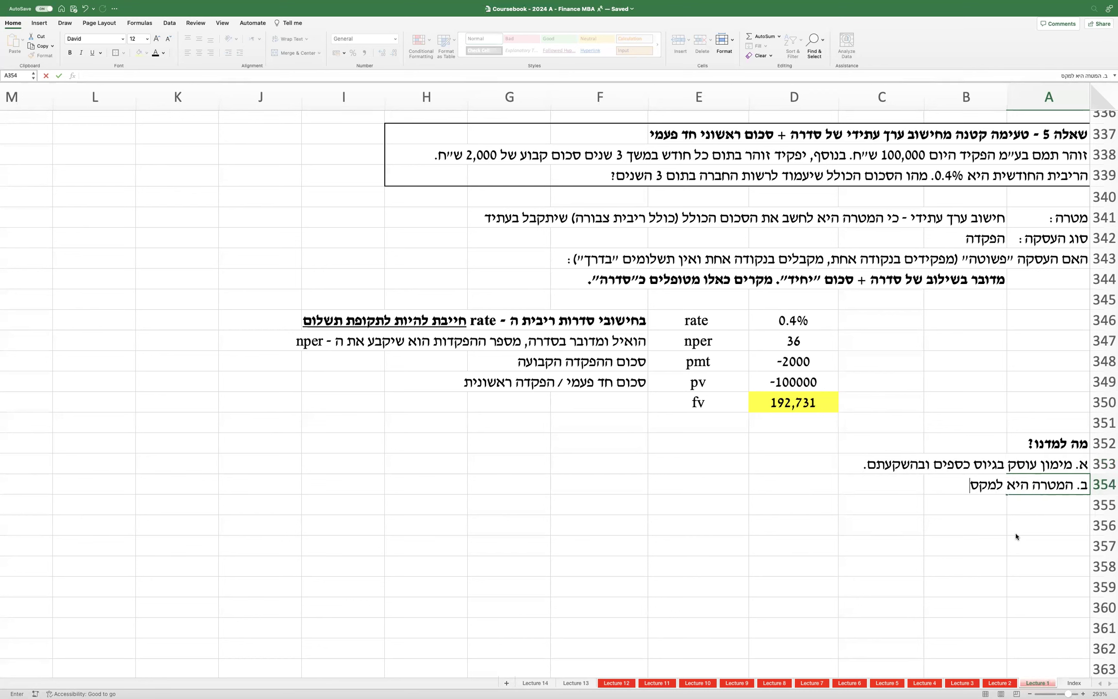
text(ם את ערך הפי)
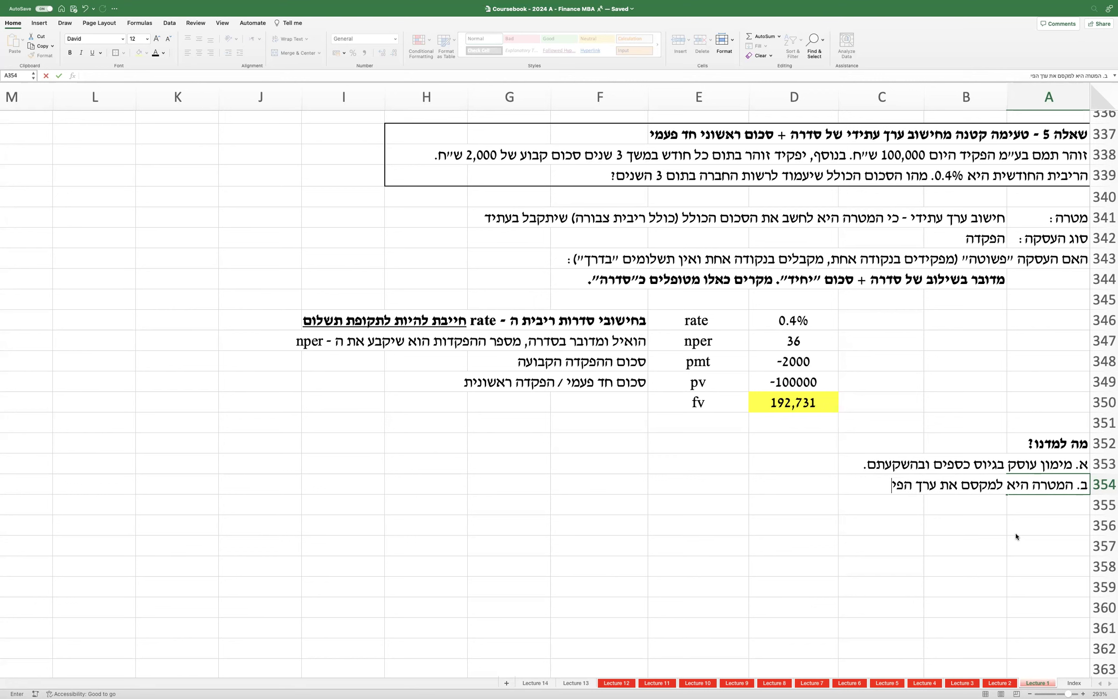
text(ברה לבעלים.)
key(Return)
Step: Enter the third summary point, "ג. הערך מביא בחשבון את תזרימי המזומנים הצפויים, השפעות עיתוי (ריבית), וסיכון.", in A355
text(ג. הערך )
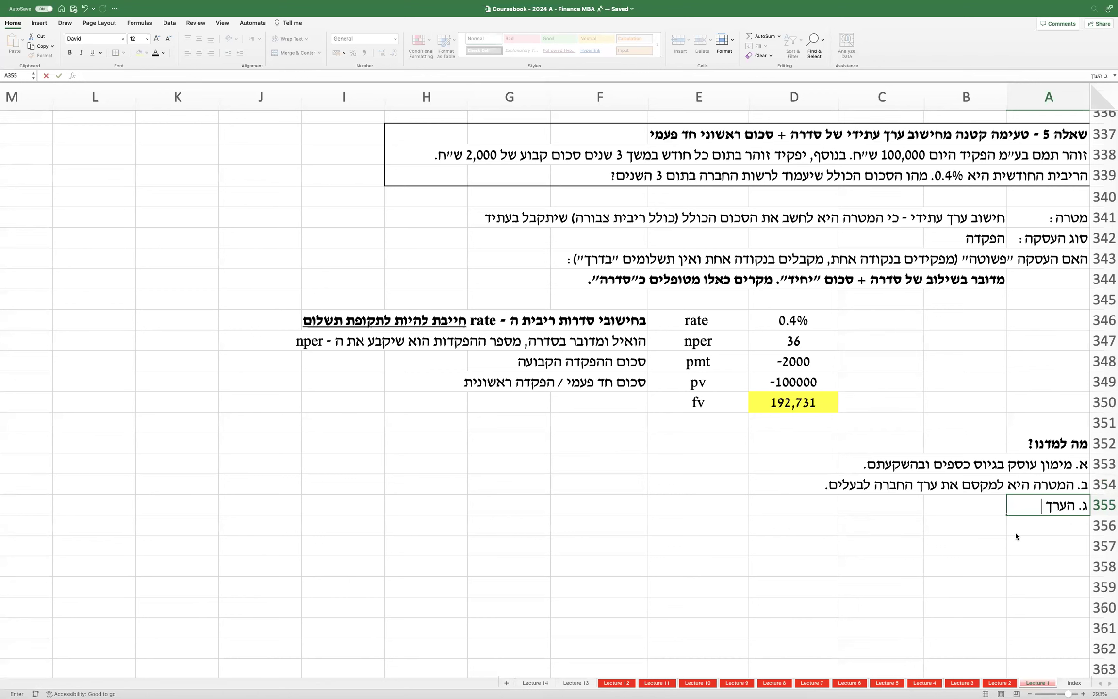
text(מביא בח)
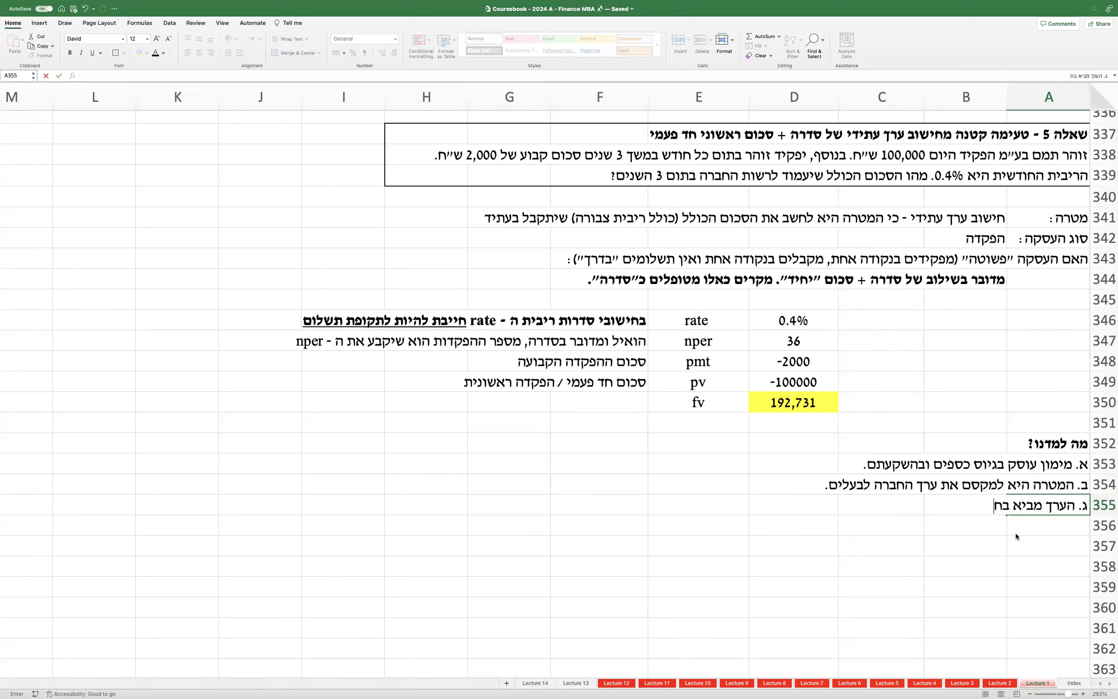
text(שבון את תזרימי המזומנ)
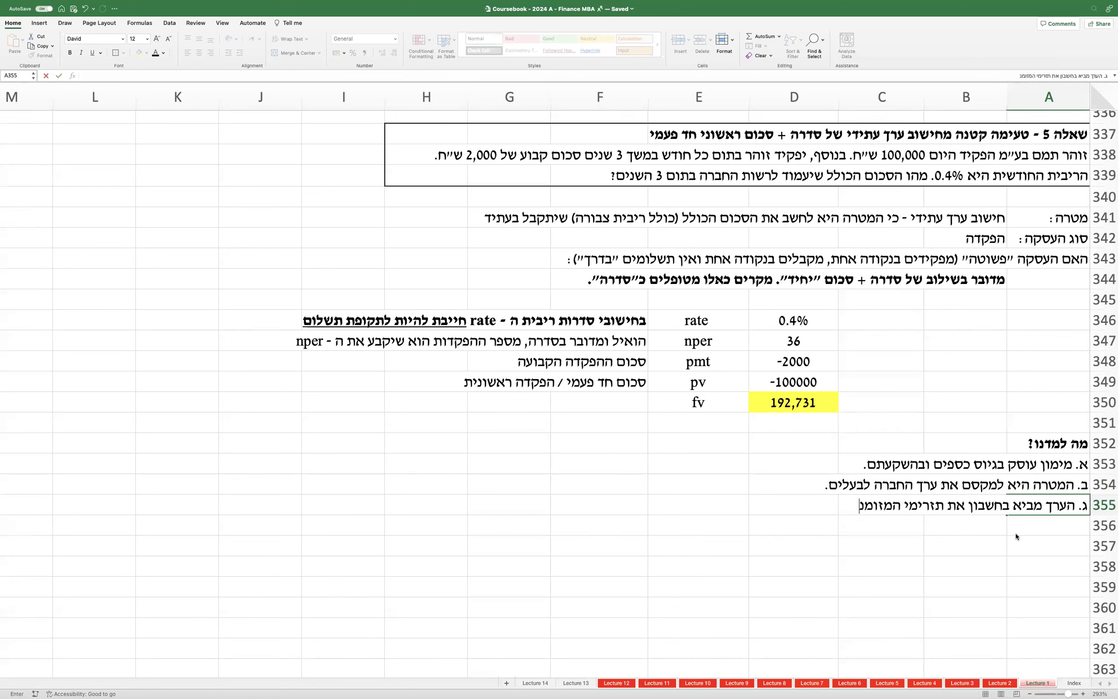
text(ים הצפויים, השפעו)
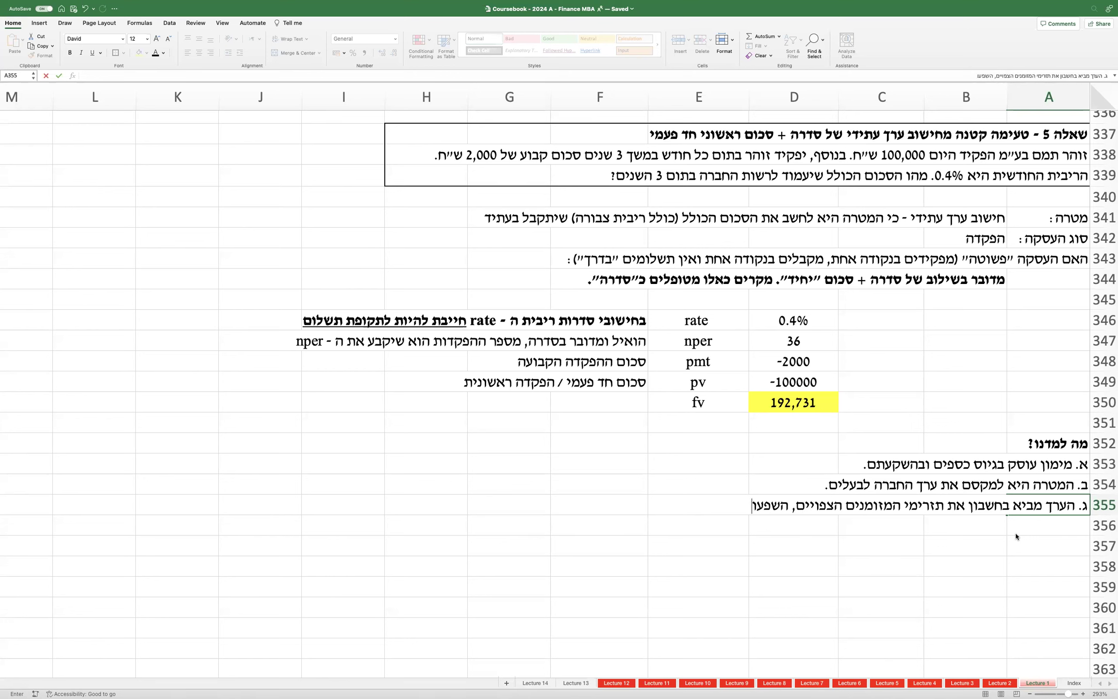
text(ת עיתוי (ריבית), וסיכון.)
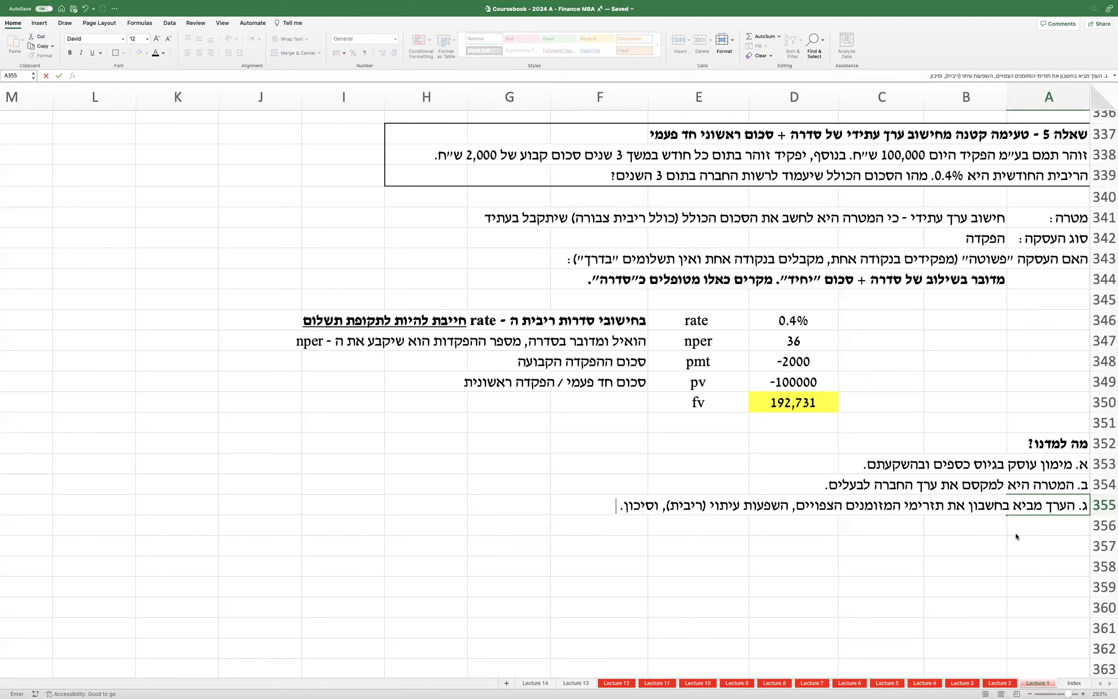
key(Return)
Step: Enter the fourth summary point, "ד. בחלק זה של הקורס - דנים בהשפעות עיתוי בלבד.", in A356
text(ד. בחלק ז)
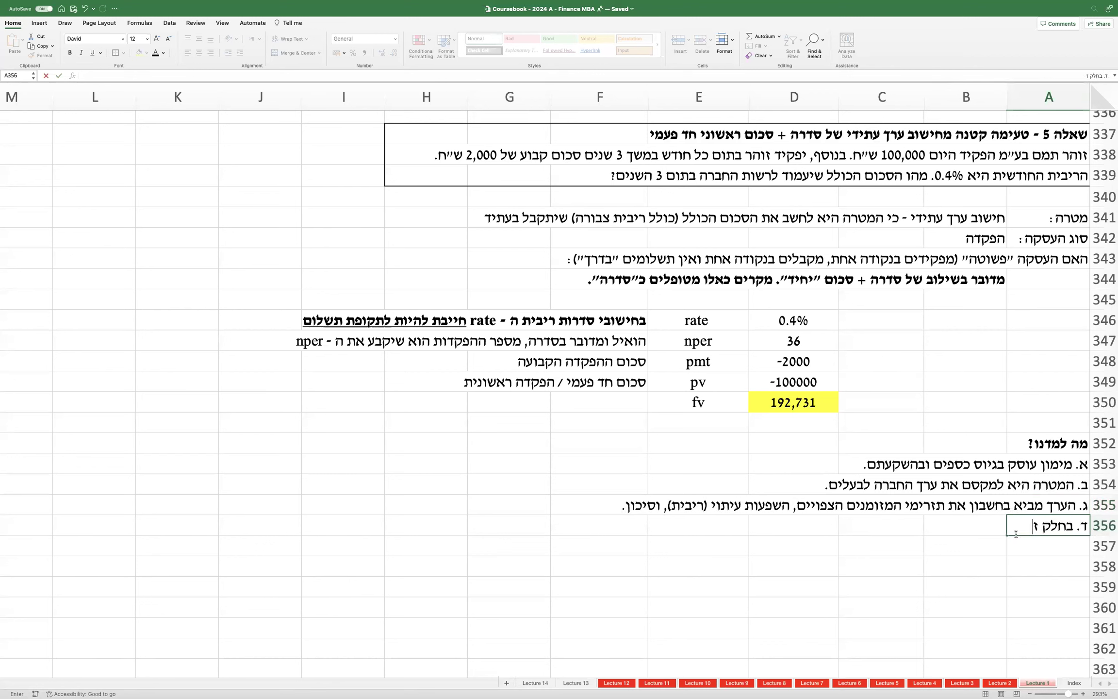
text(ה של הקורס - דנים ב)
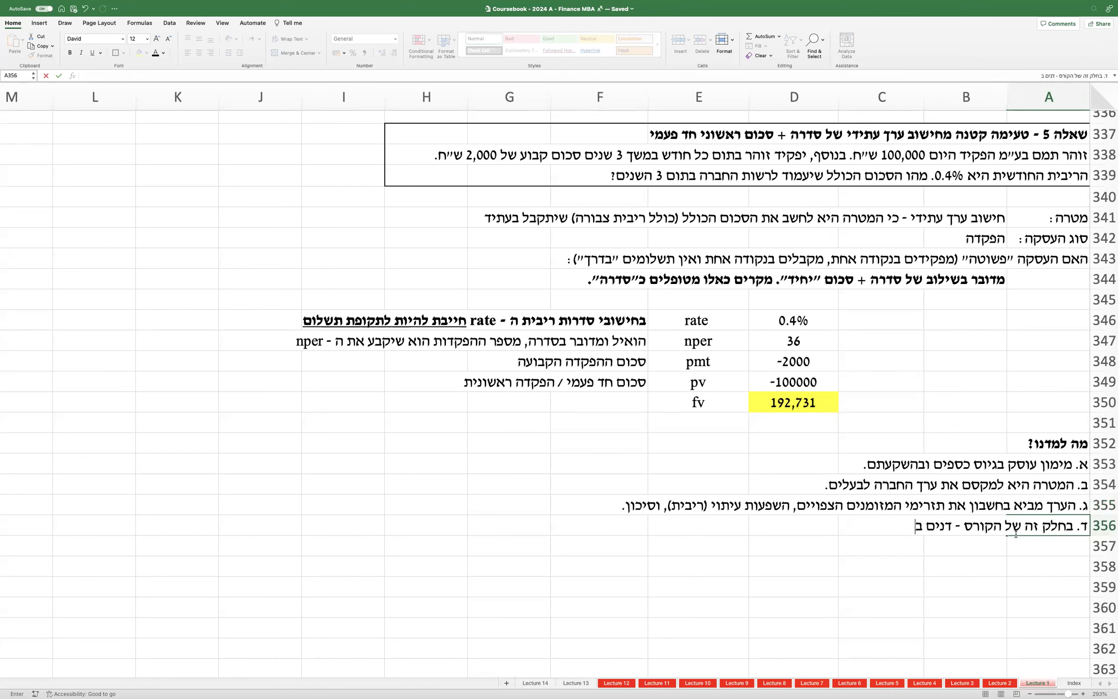
text(השפעות עיתוי בלבד.)
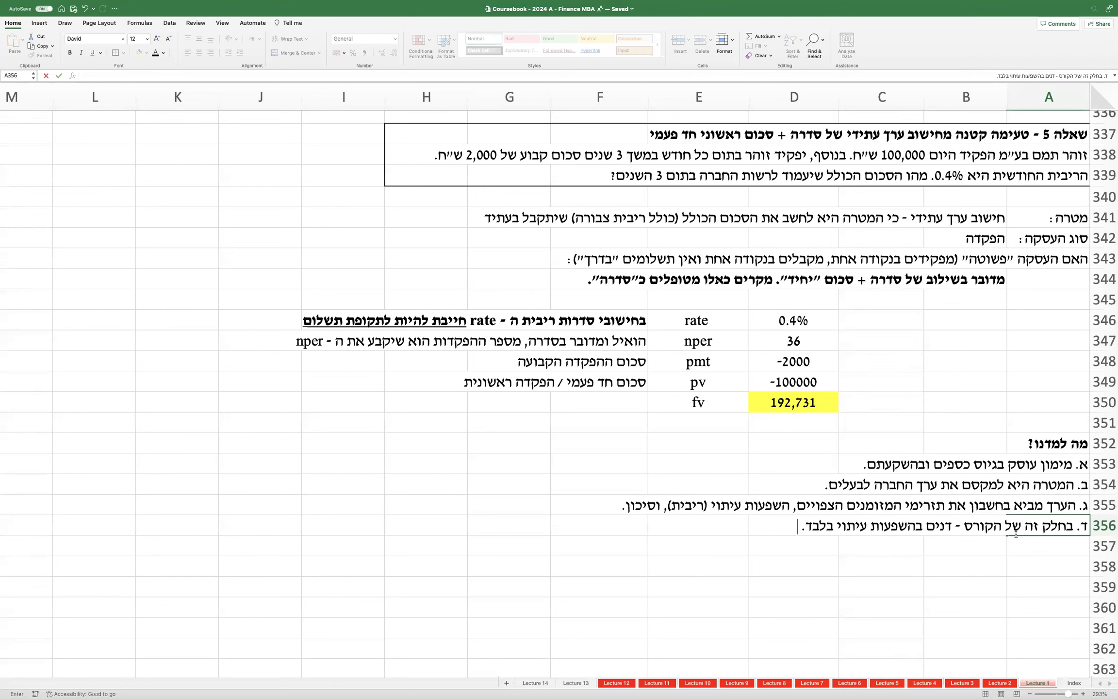
key(Return)
Step: Enter in A357: "ה. הצגנו את אופן החישוב של ערך עתידי של סכומים בודדים, וממש בקצרה (בקבוצת 19:00) ערך עתידי של סדרה,"
text(ה. הצ)
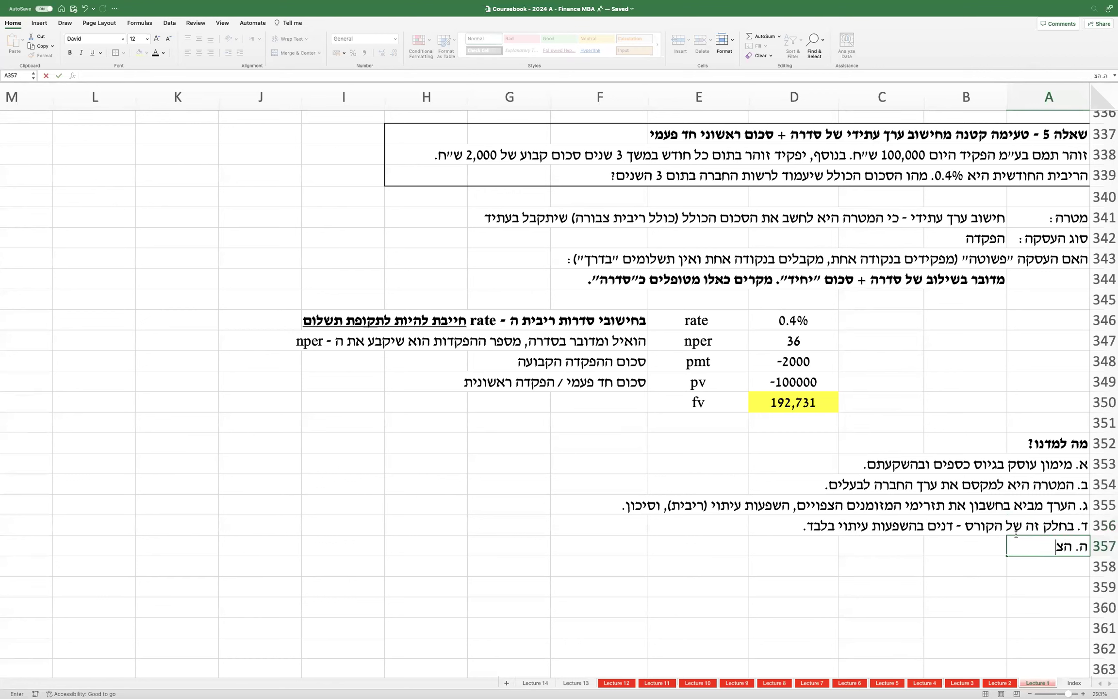
text(גנו את אופן החישוב של )
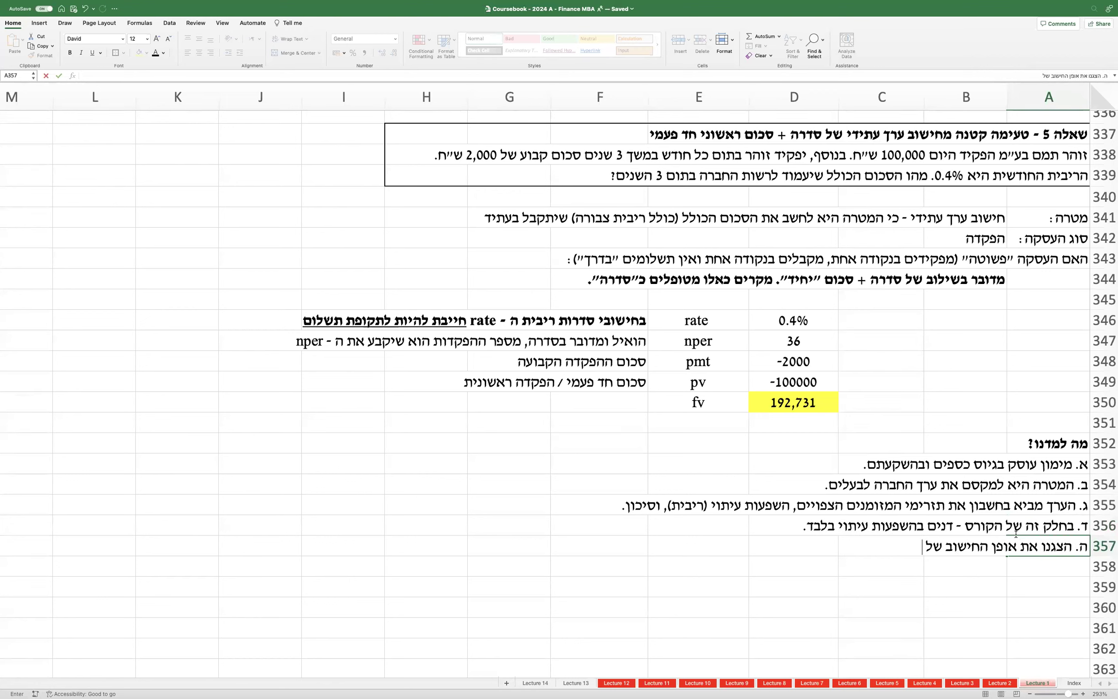
text(ערך עתידי של ס)
key(BackSpace)
text(ש)
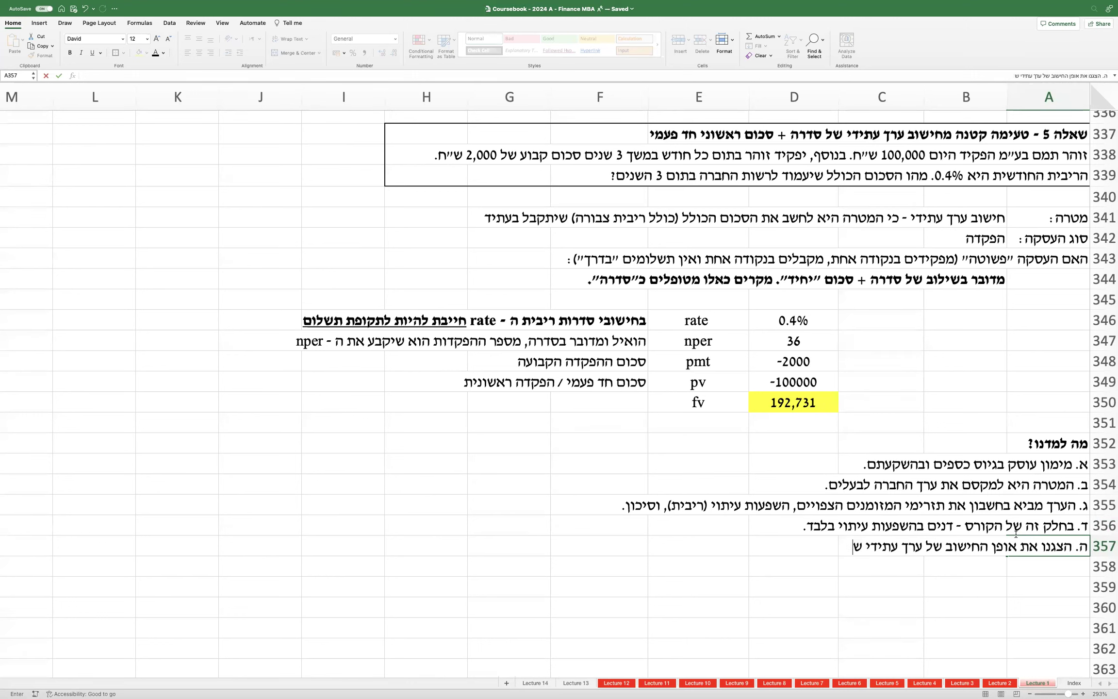
text(ל סכומים בודדים, וממש בקצרה ()
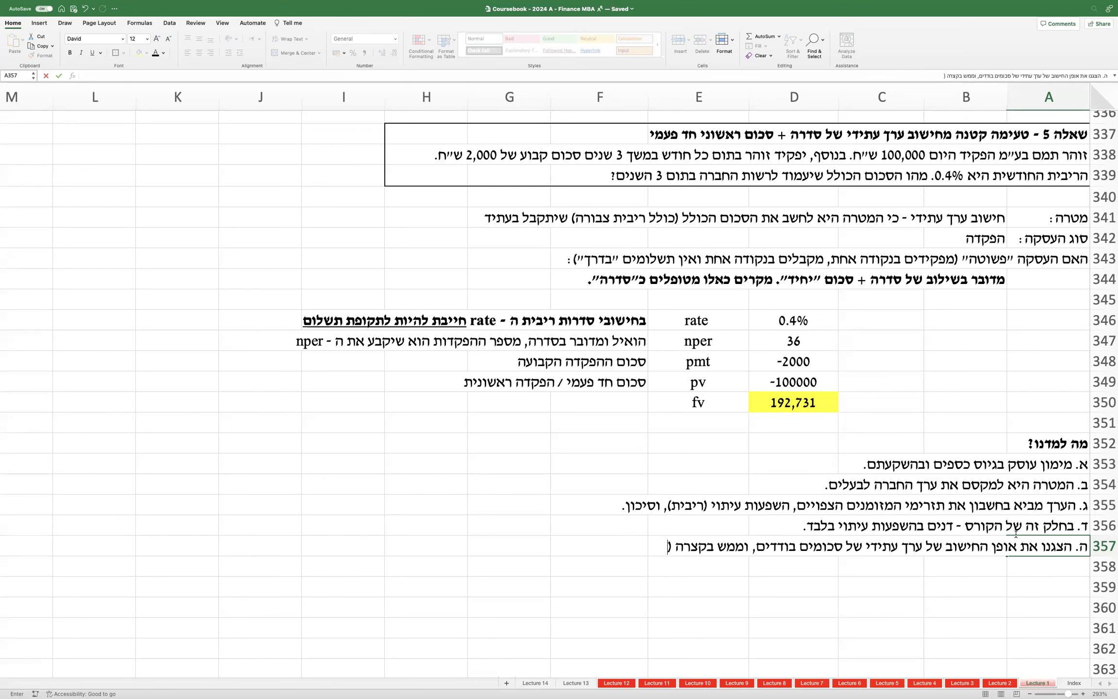
text(בקבוצת 19:00)
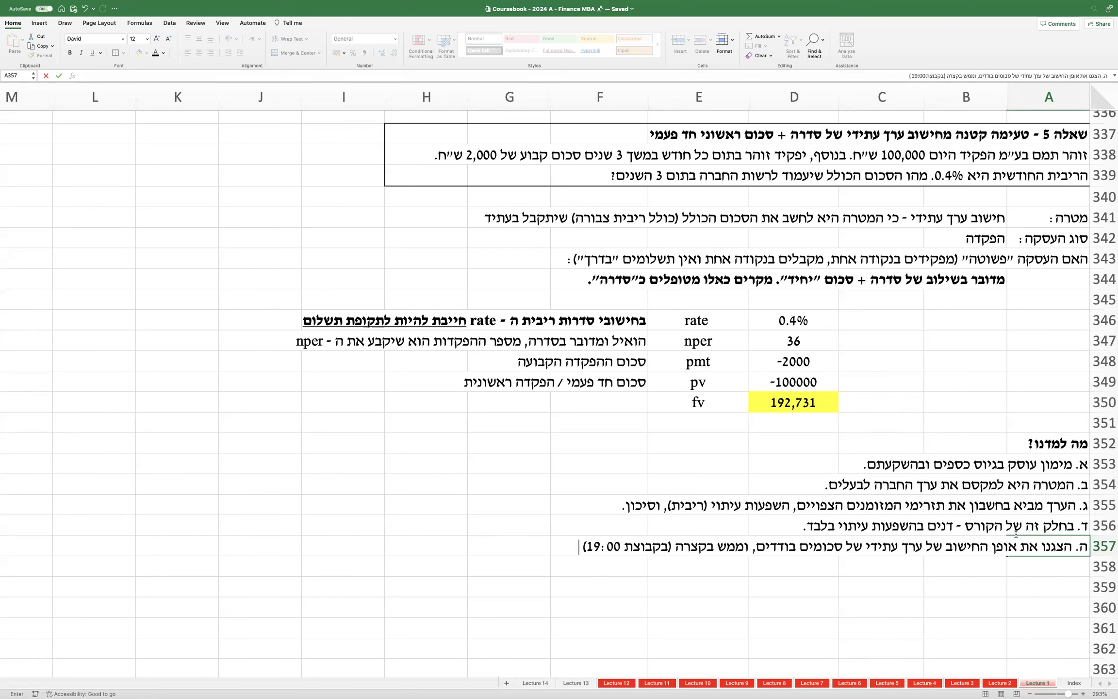
text() ערך עתידי של סדרה,)
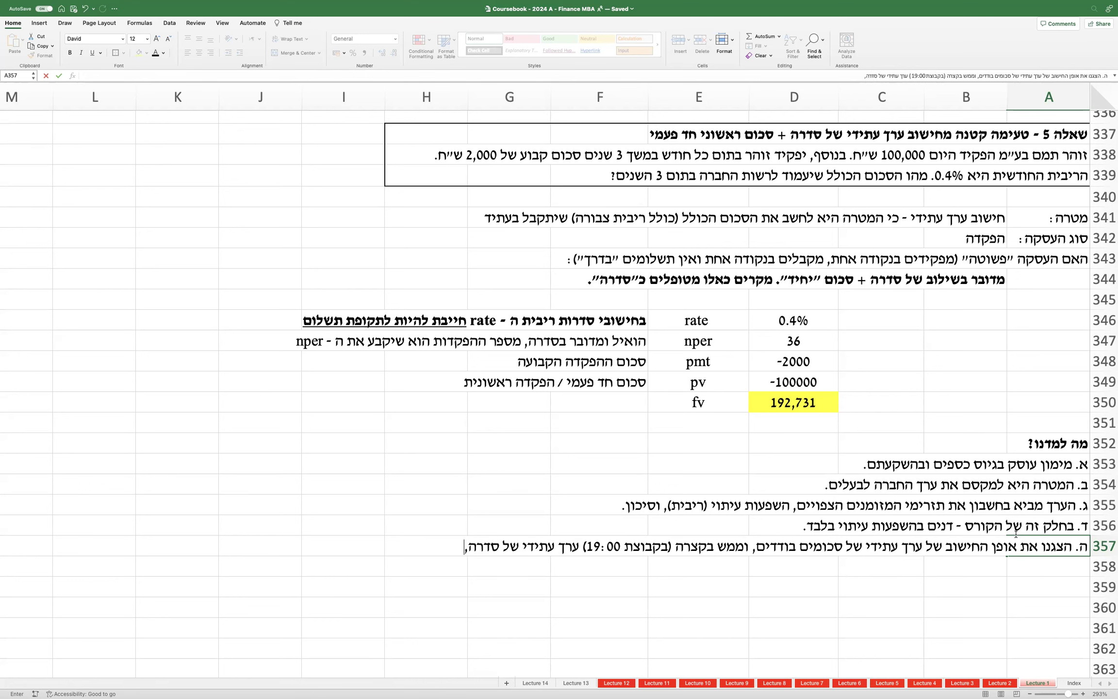
key(Return)
Step: Continue the fifth summary point in A358 with "והבהרנו את ההבדלים בהגדרות הפרמטרים."
text(והבהרנ)
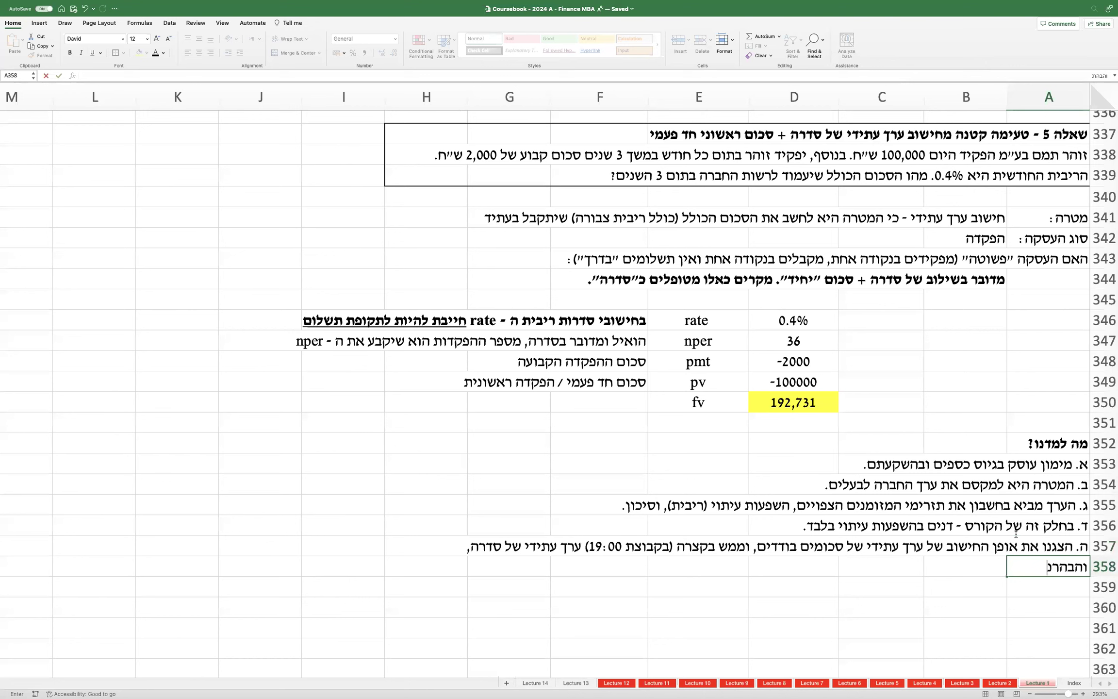
text(ו את ההבדלים בה)
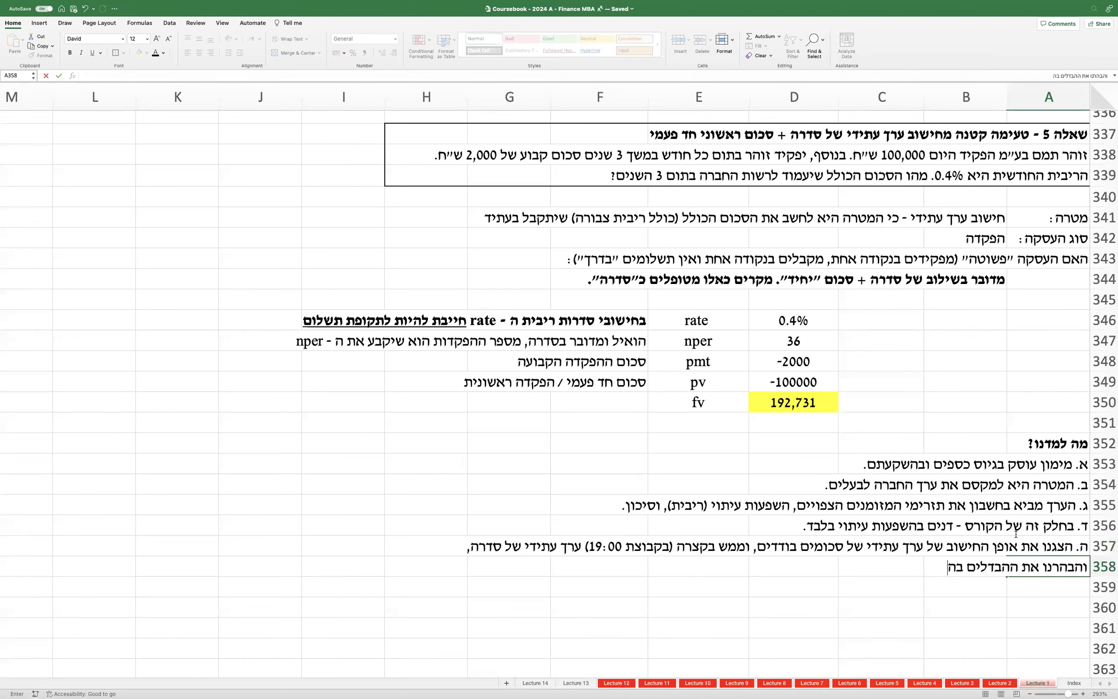
text(גדרות הפרמטרים.)
key(Return)
Step: Enter in A359: "ו. הענקנו "מבוא" רעיוני לאקסיומה שלפיה, בשונה מחישובים פיננסיים - כדאיות תלויה לא רק בנתונים בפועל"
text(ו. הענקנ)
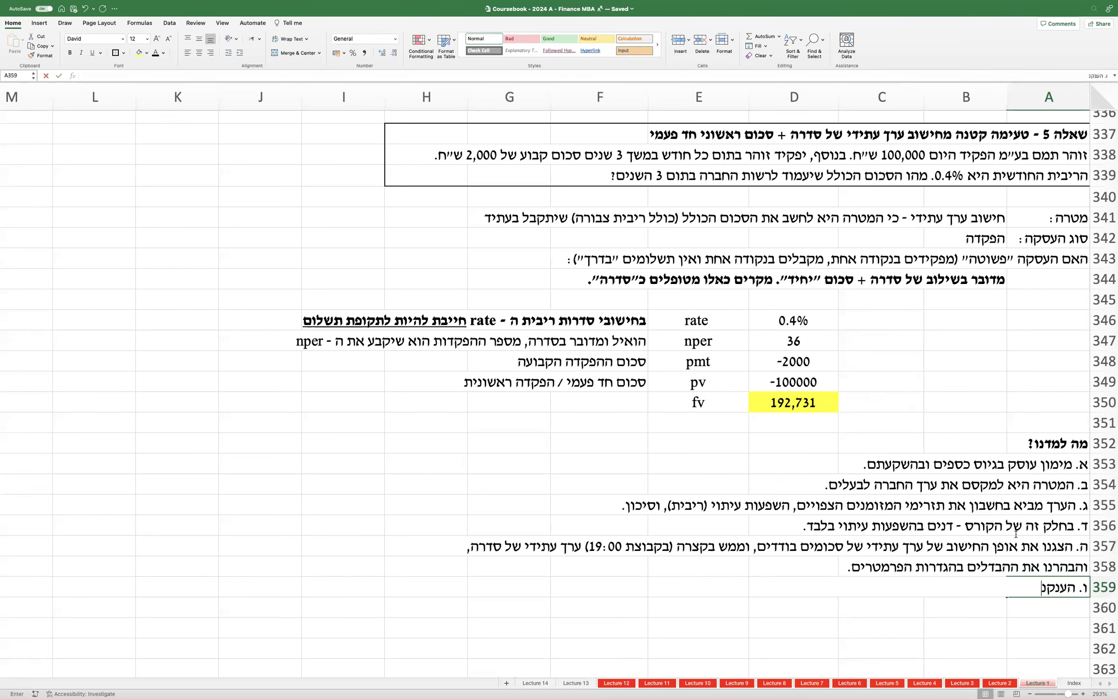
text(ו "מבוא" רעיו)
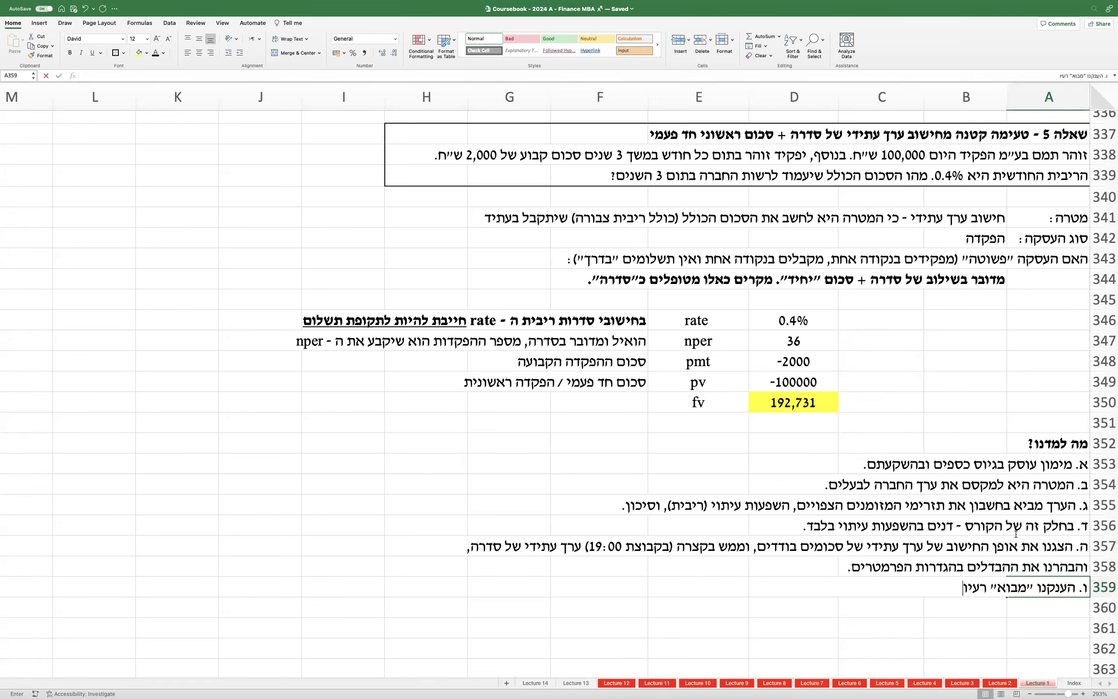
text(ני לאקסיו)
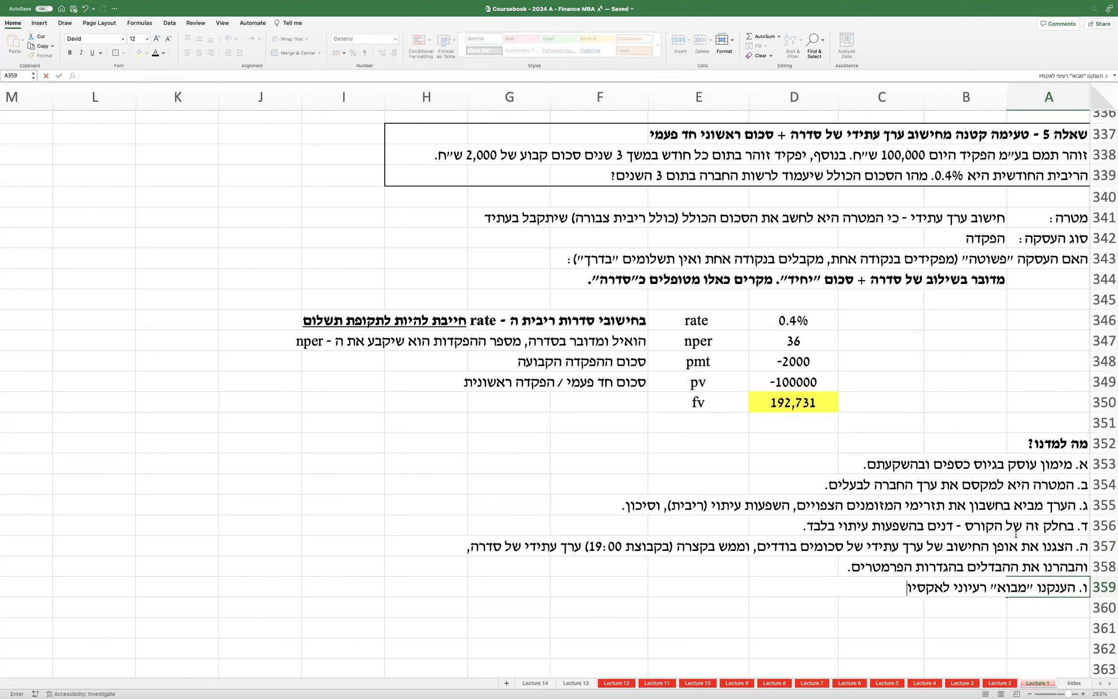
text(מה שלפיה, בשונה מ)
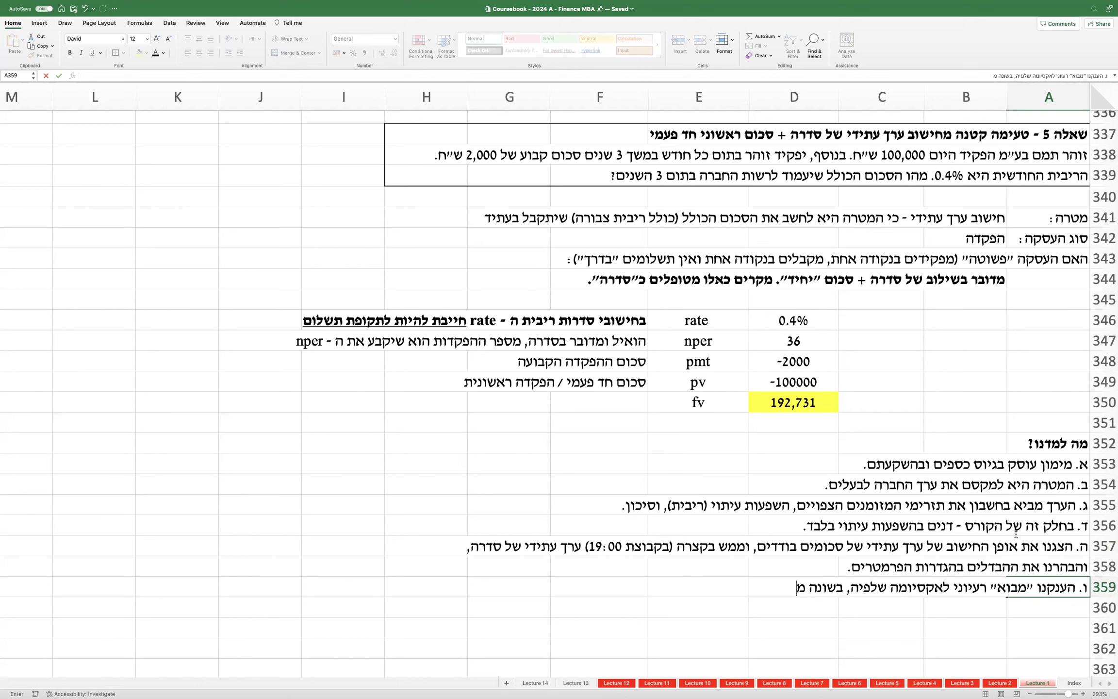
text(חישובים פיננסיים - כדאיות תלויה לא רק בנתו)
text(פועל)
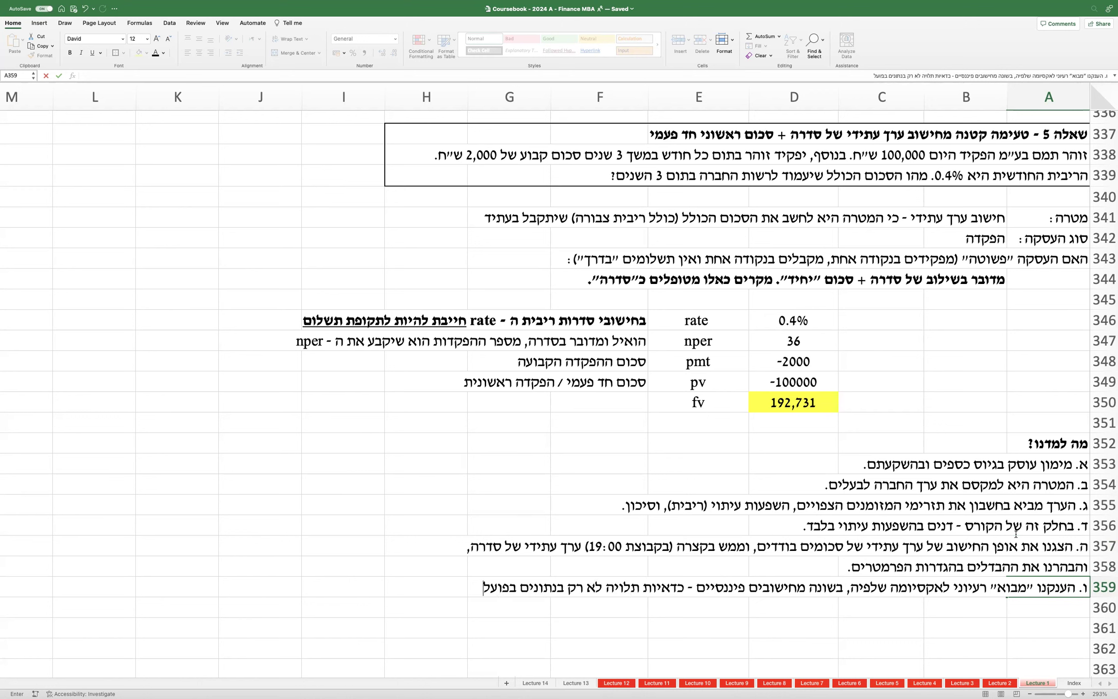
key(Return)
Step: Complete the sixth summary point in A360 with "אלא גם באלטרנטיבה."
text(אלא גם באלרטנטיבות)
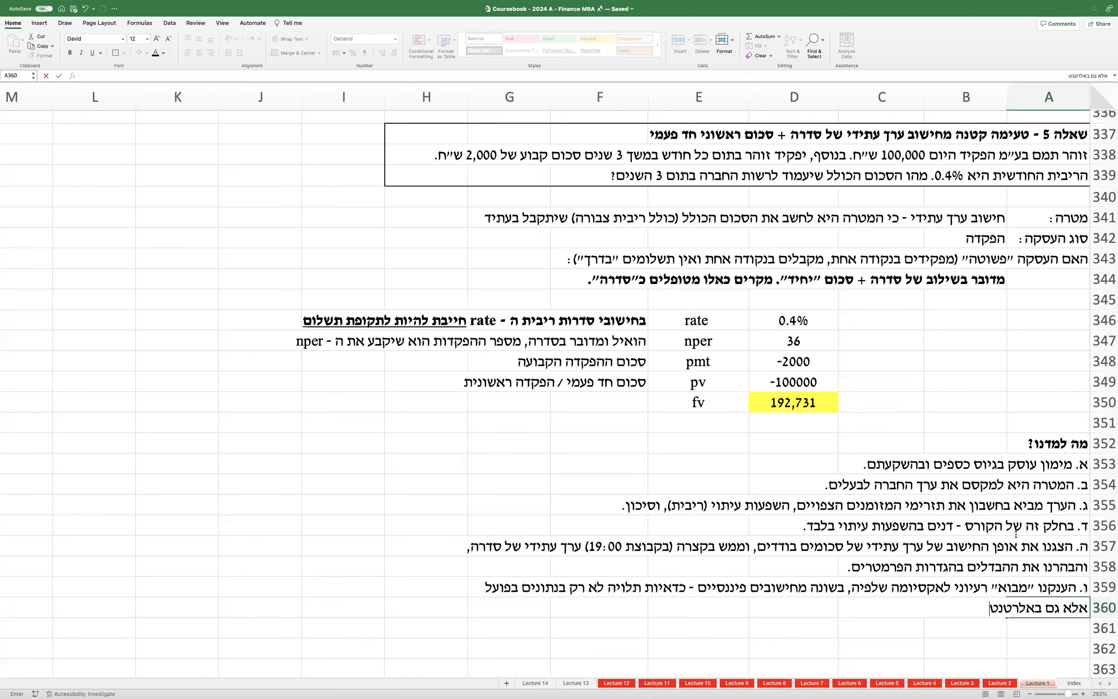
key(BackSpace)
key(BackSpace)
key(BackSpace)
key(BackSpace)
key(BackSpace)
key(BackSpace)
key(BackSpace)
key(BackSpace)
text(טרנטיבה.)
key(Return)
Step: Insert five blank rows at row 362, above the heading of the next topic
scroll(1016, 534, down, 5)
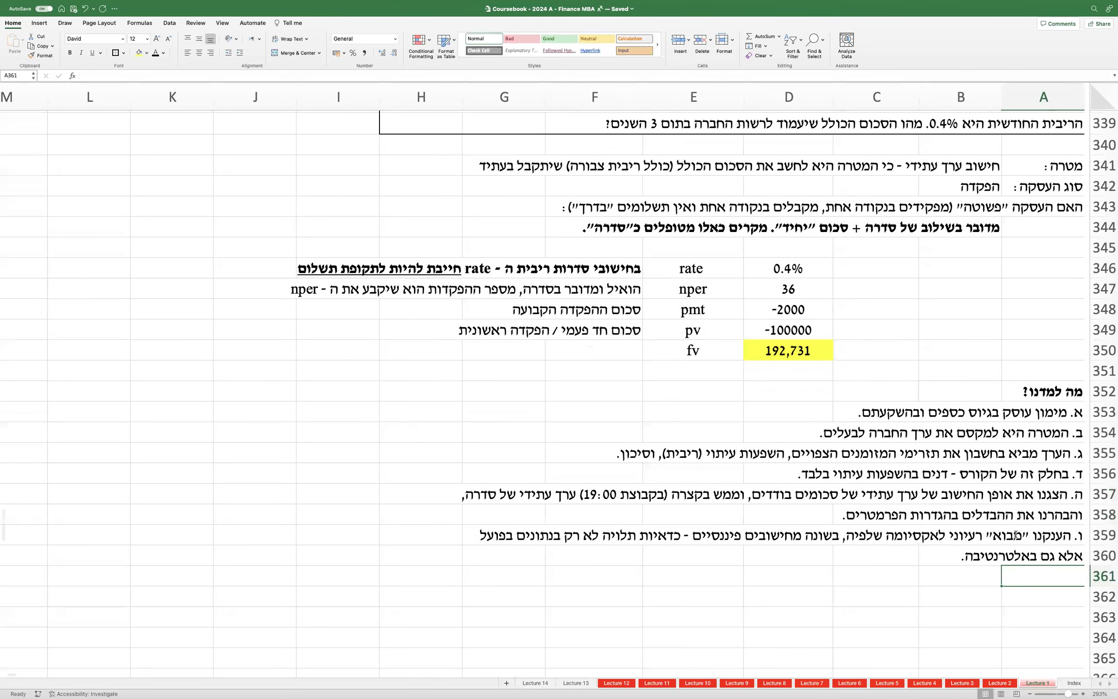
click(1094, 559)
drag(1094, 560, 1094, 640)
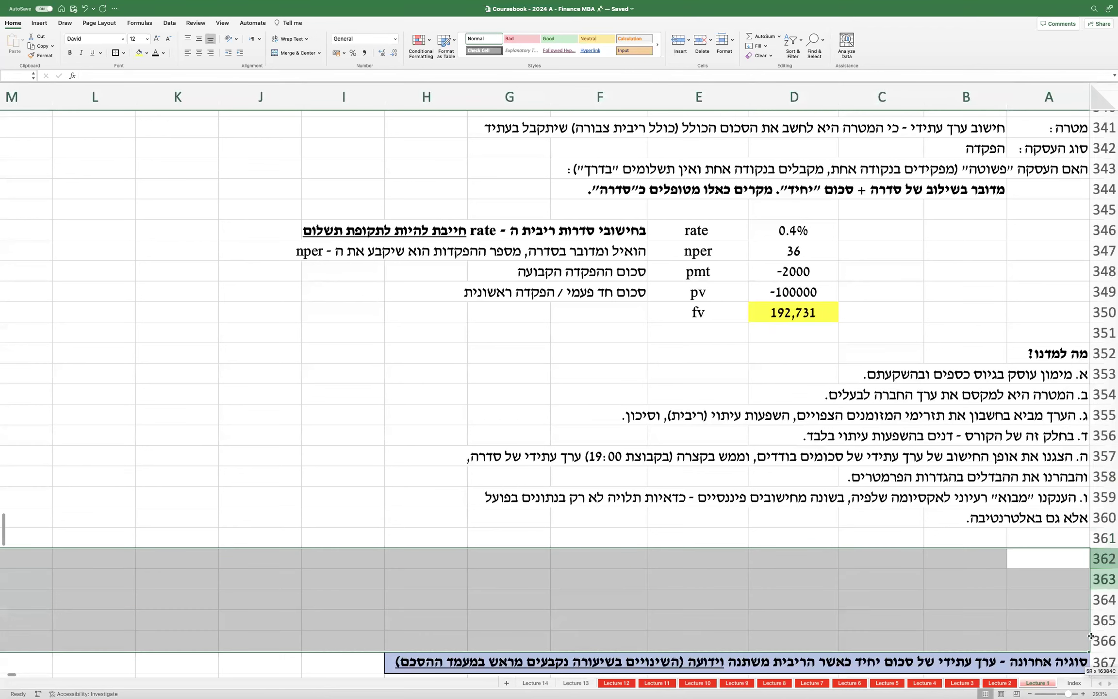
right_click(1094, 641)
click(1060, 578)
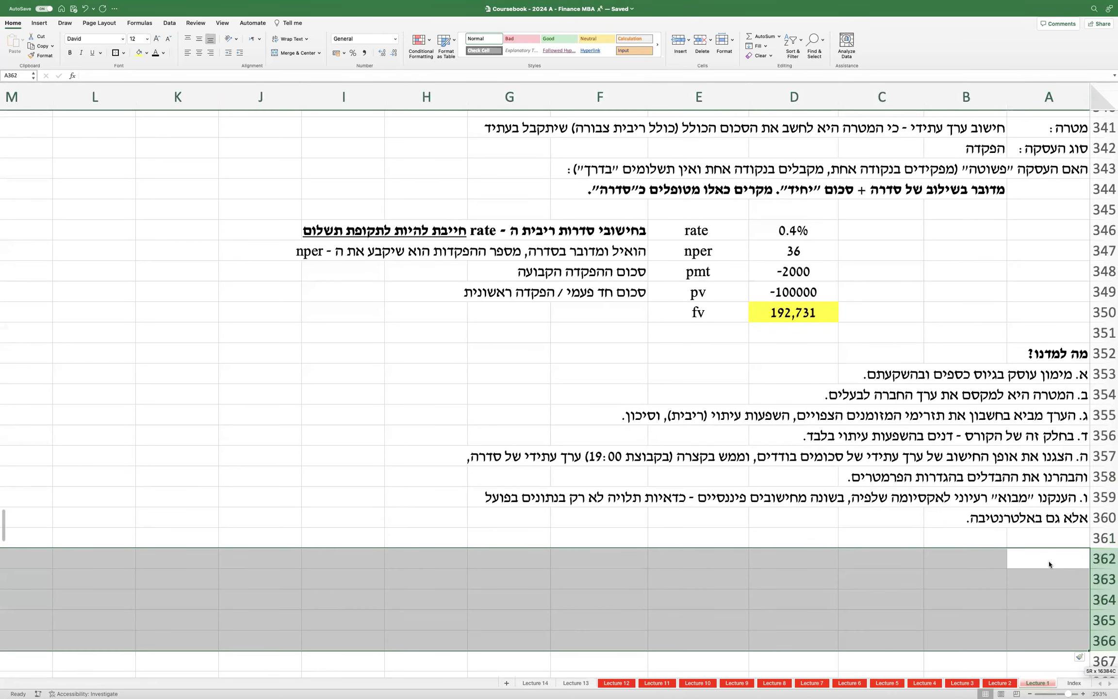
Step: Enter the heading for the next session, "במפגש הבא :", in A362
click(1051, 559)
text(במפגש הבא :)
key(Return)
Step: Enter "נשכלל את מה שלמדנו למקרים מורכבים יותר ובהתאם - קרובים יותר לעולם האמיתי." in A363
text(נשכל)
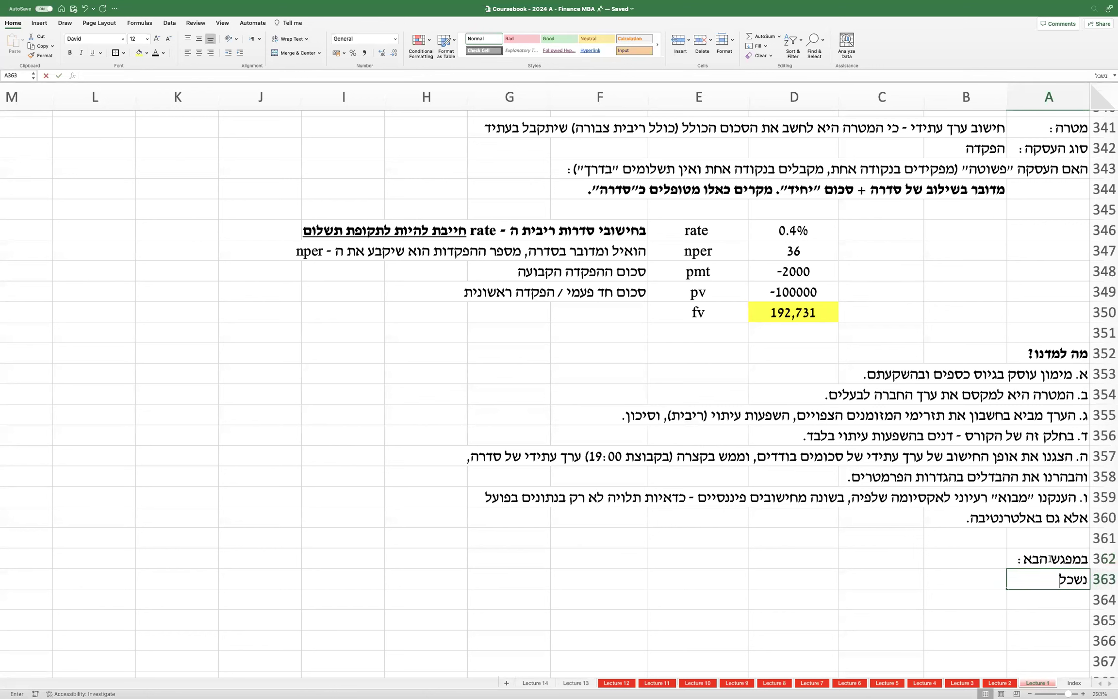
text(ל את מה ש)
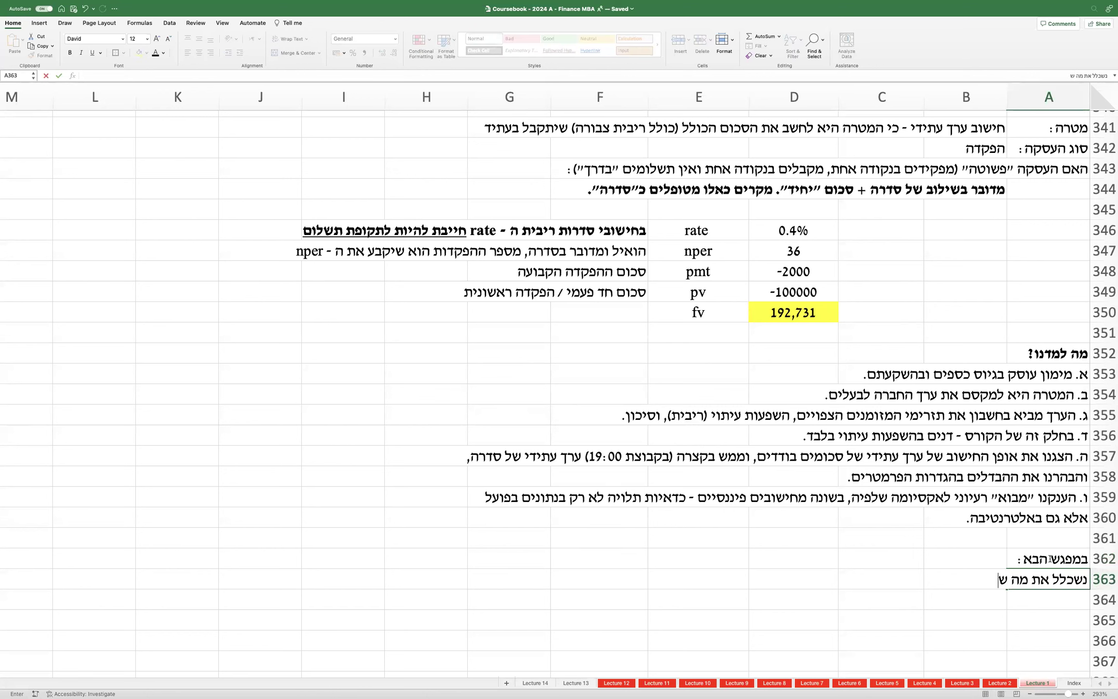
text(למדנו למקרים מורכבים יותר וב)
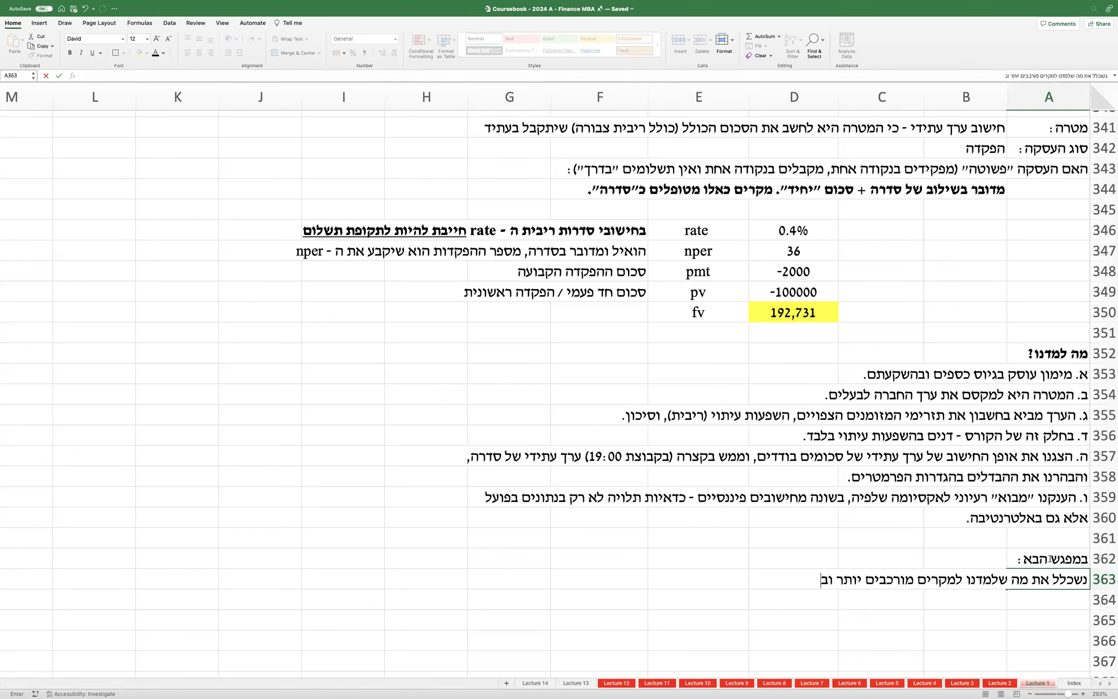
text(התאם - קרובים יו)
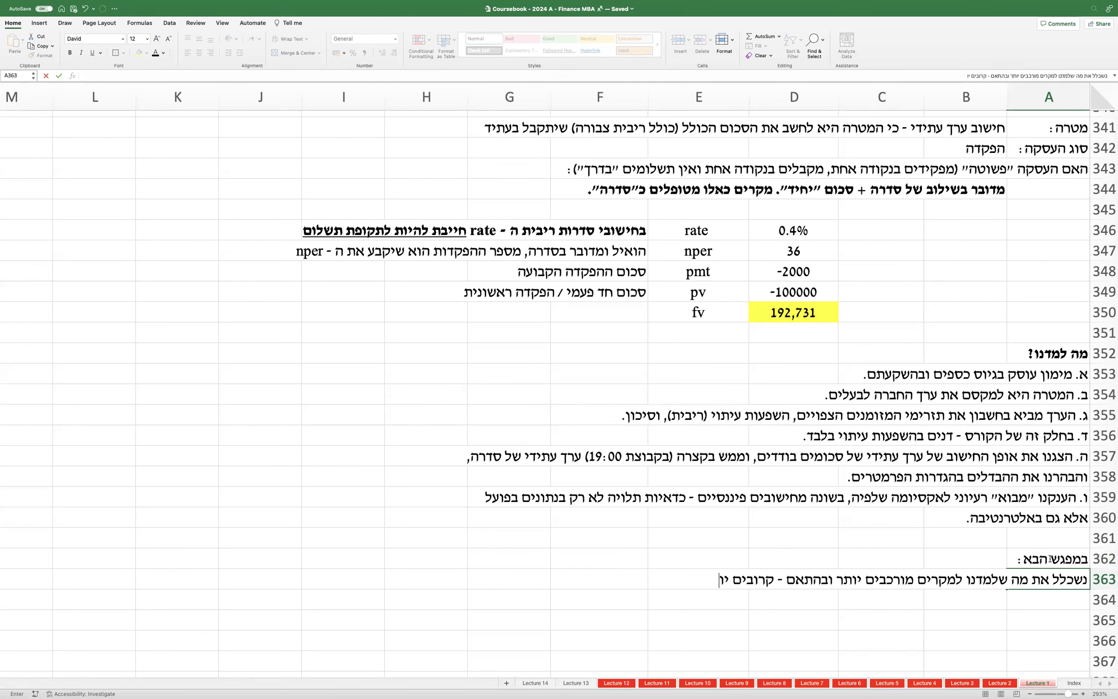
text(תר לעולם האמיתת)
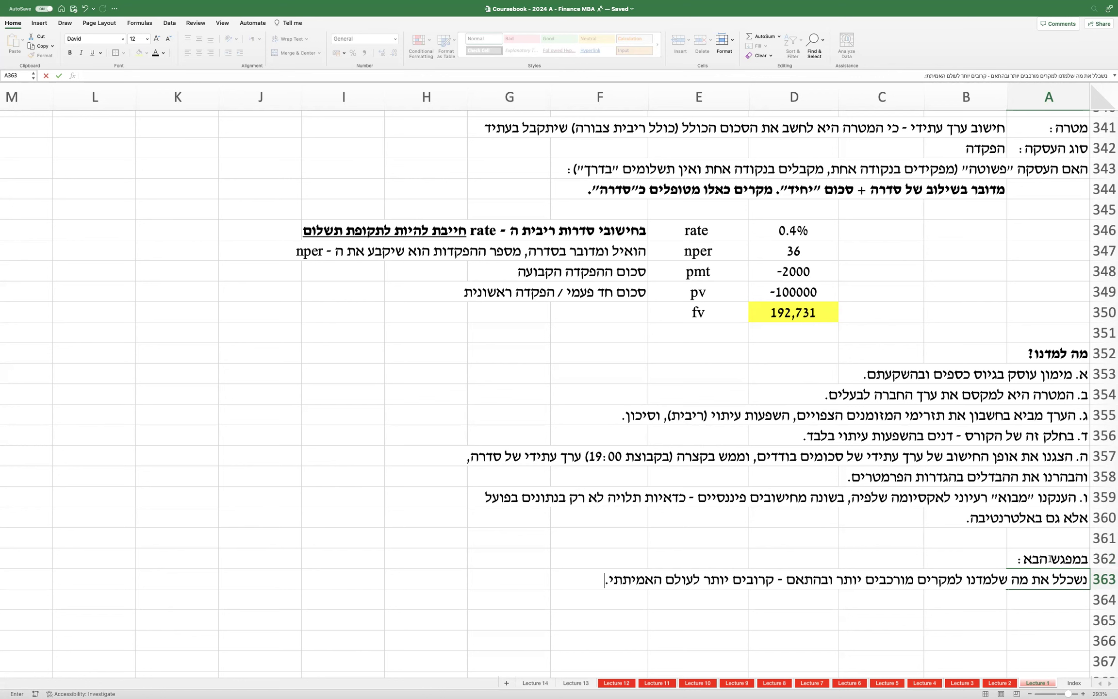
key(BackSpace)
key(BackSpace)
key(BackSpace)
text(י.)
key(Return)
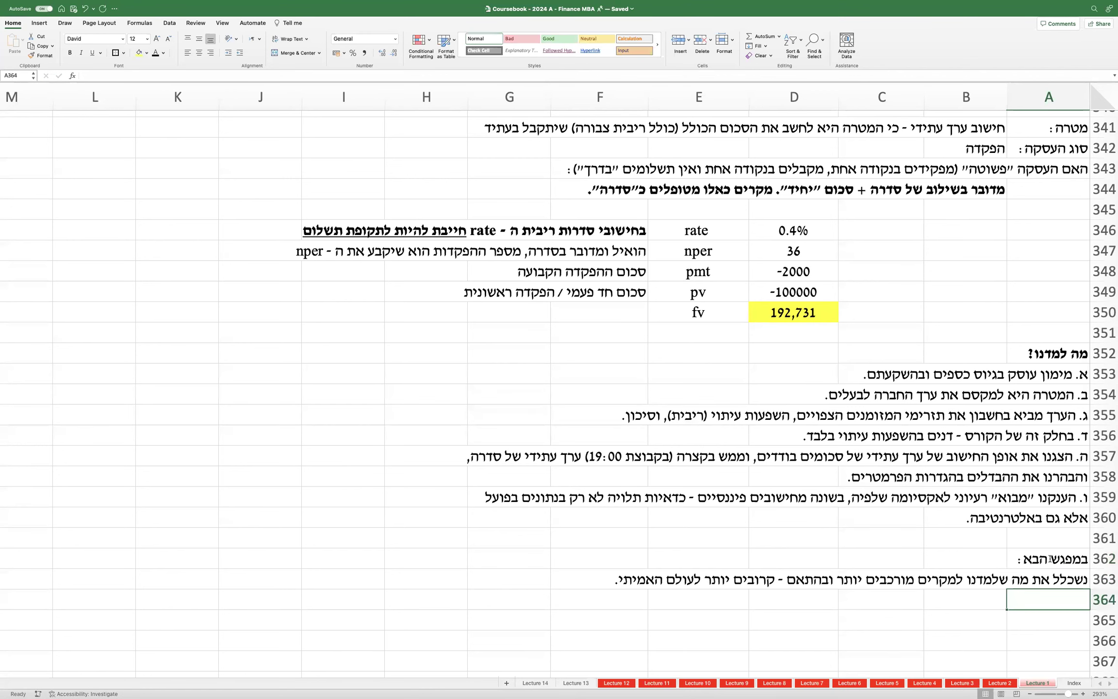
Step: Enter "חישובים שבהם הריבית משתנה;" in A364 and "חישובים הכוללים סדרות שסכומי ההפקדה בהם משתנים;" in A365
text(חיש)
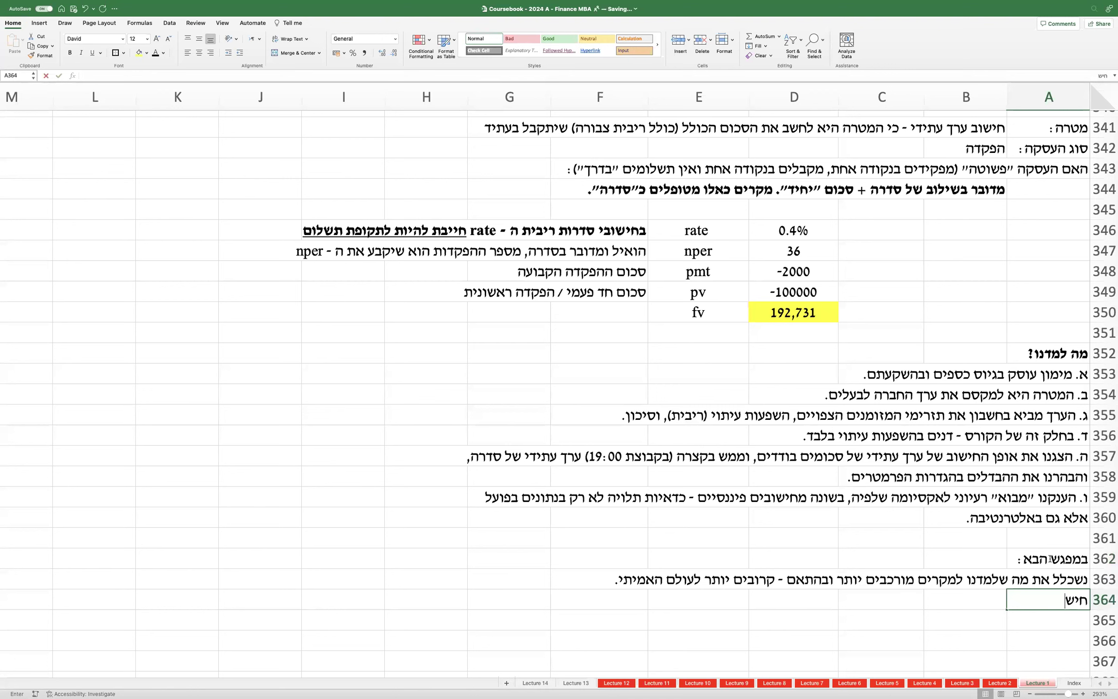
text(ובים שבהם הריבית משתנה ;)
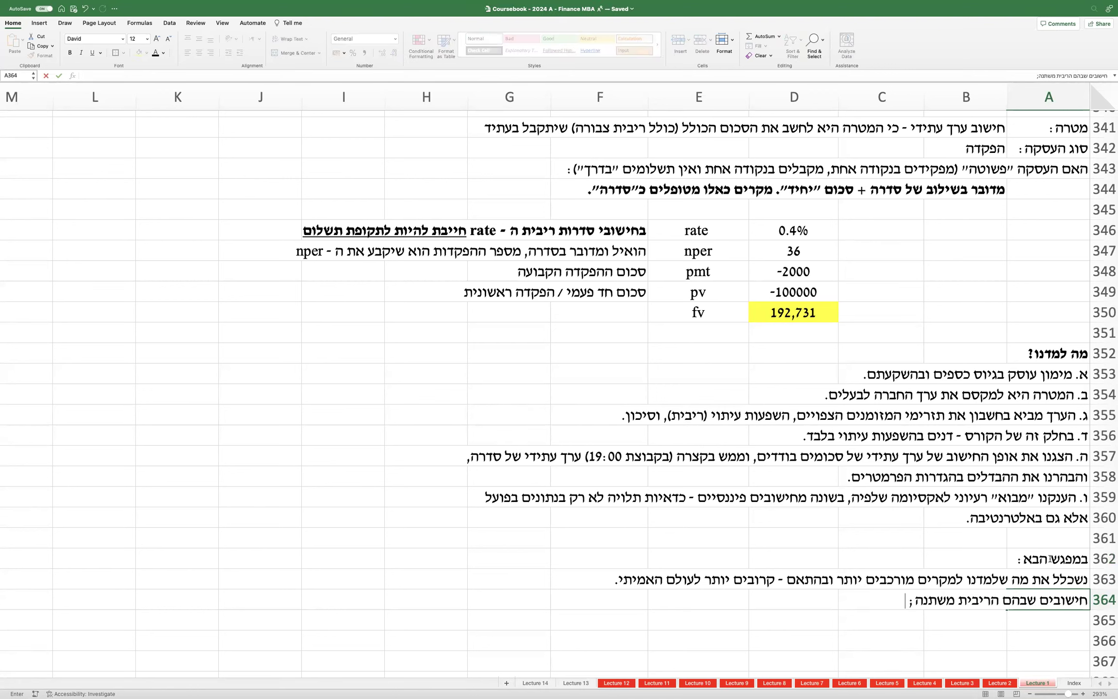
key(Return)
text(חישובים הכוללים סד)
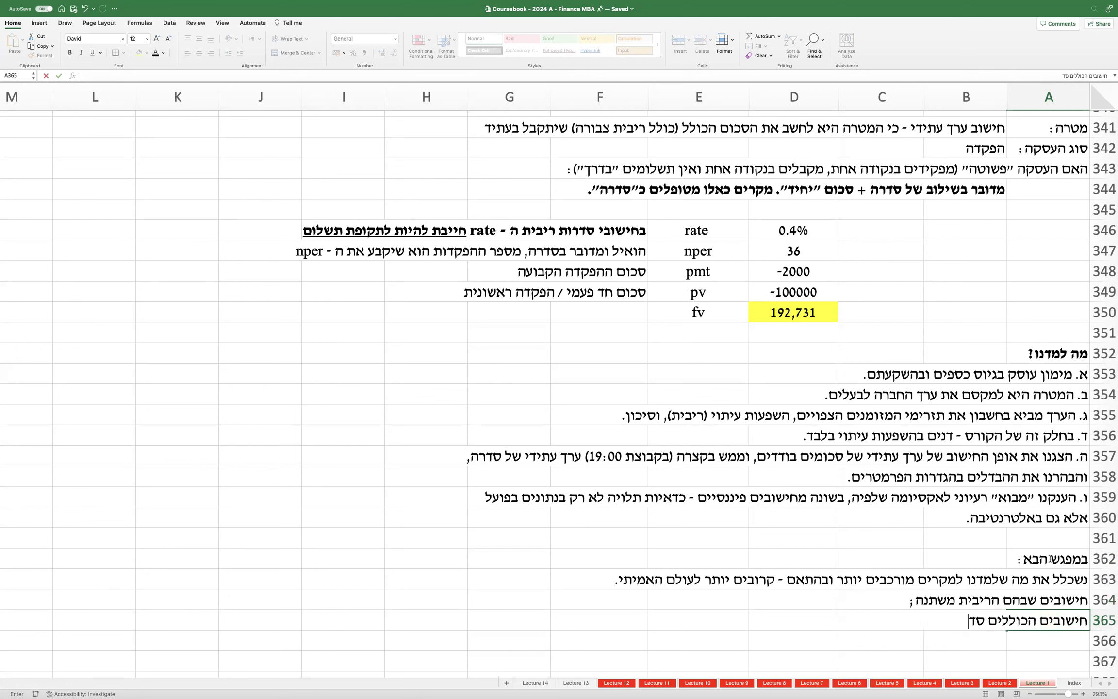
text(רות שסכומי ההפקדה בהם משתנים ;)
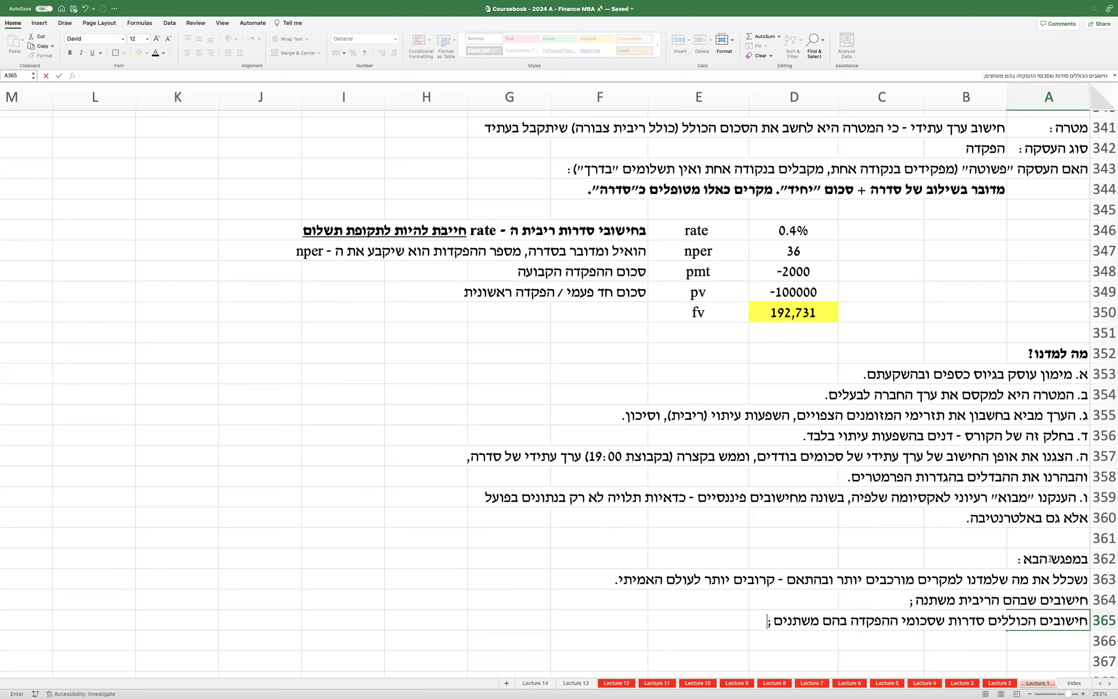
key(Return)
Step: Enter the next topic, "השקעות / הלוואות עם הפסקה בתשלומים;", in A366
text(השקעו)
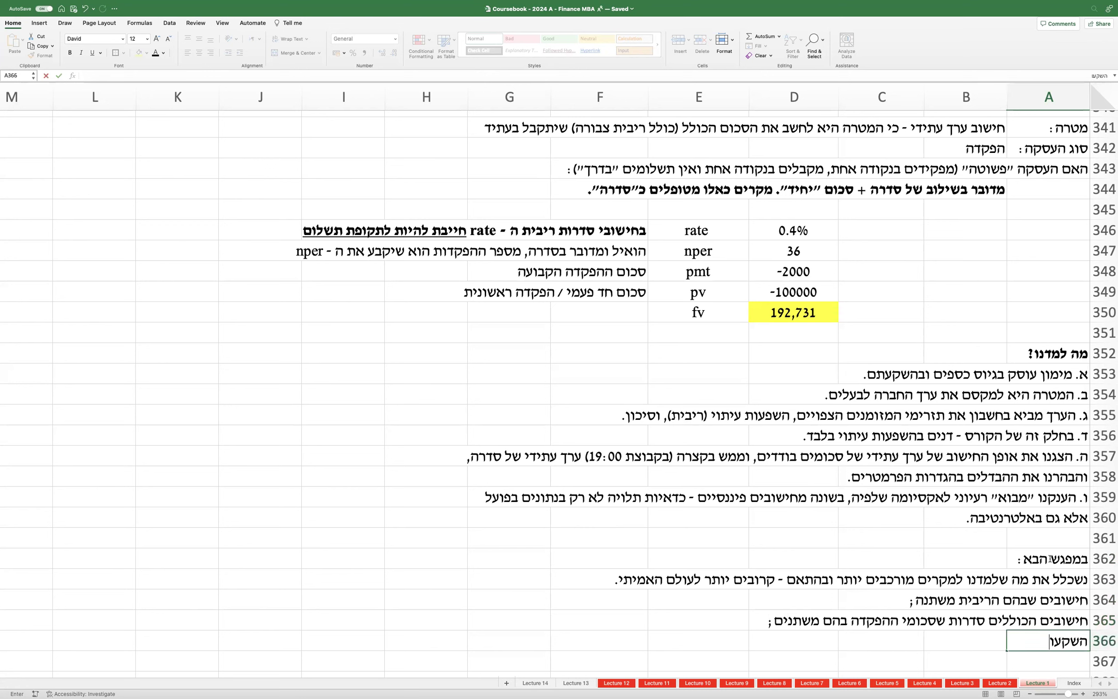
text(ת / הלוואות עם הפסקה בתשלומים;)
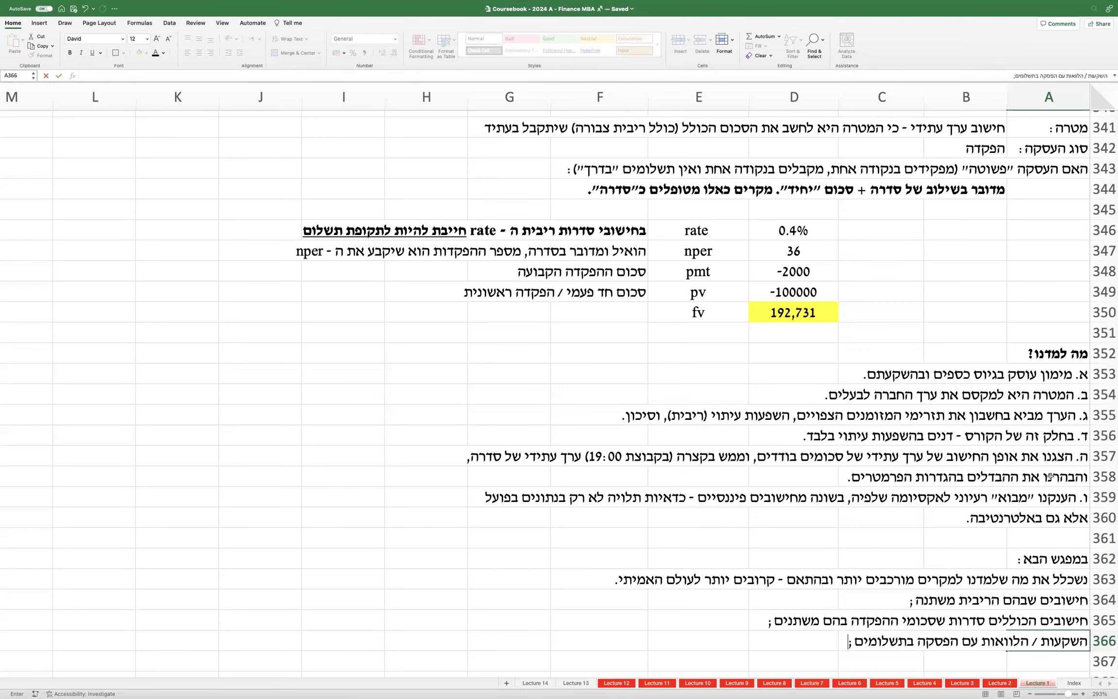
scroll(1050, 477, down, 3)
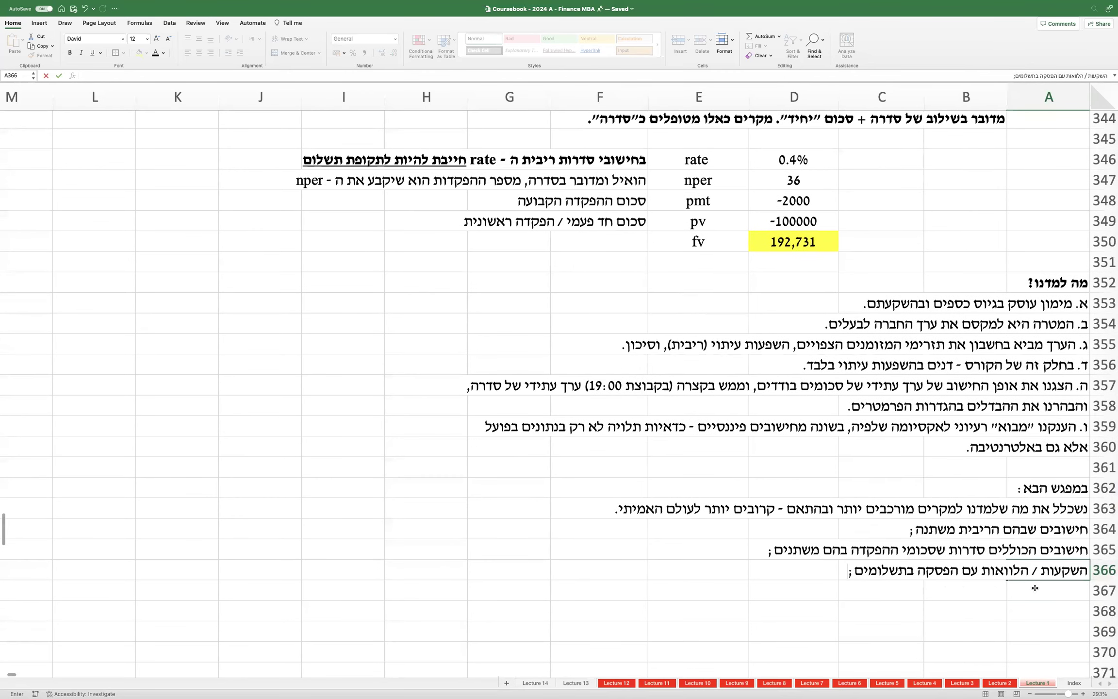
click(1035, 588)
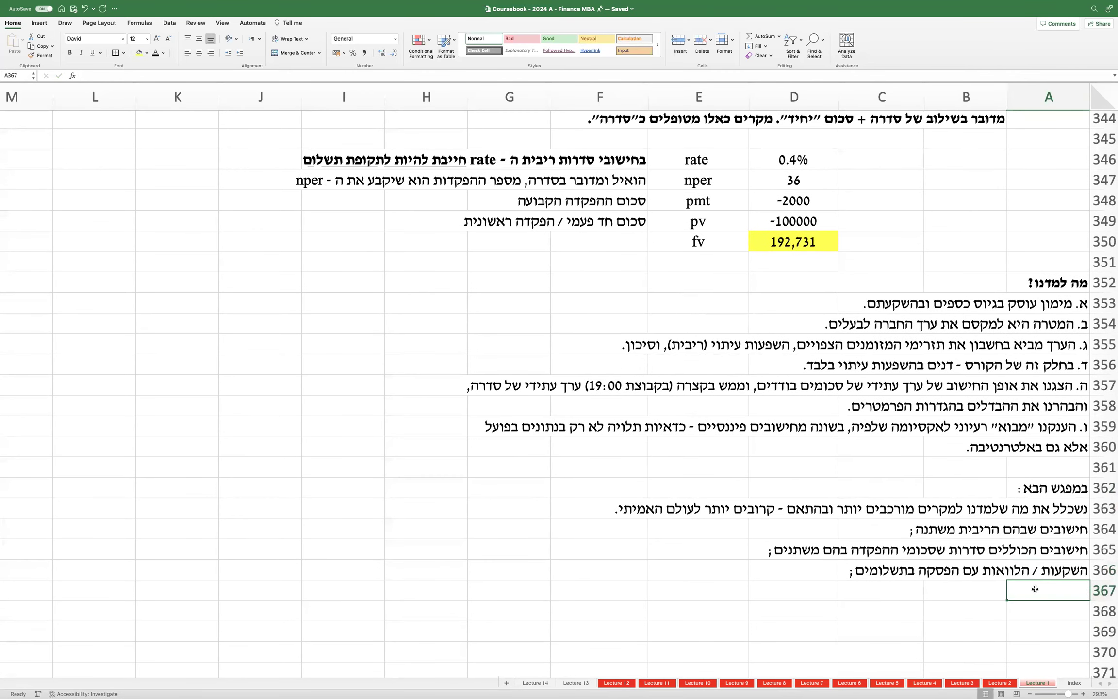
Step: Enter 'חילוצים: למשל - "כמה אני צריך להפקיד כל חודש (pmt) כדי לצבור הון מספק לדירה?' in A367
text(חילוצים ; למשל - "כמה אני צריך להפקיד)
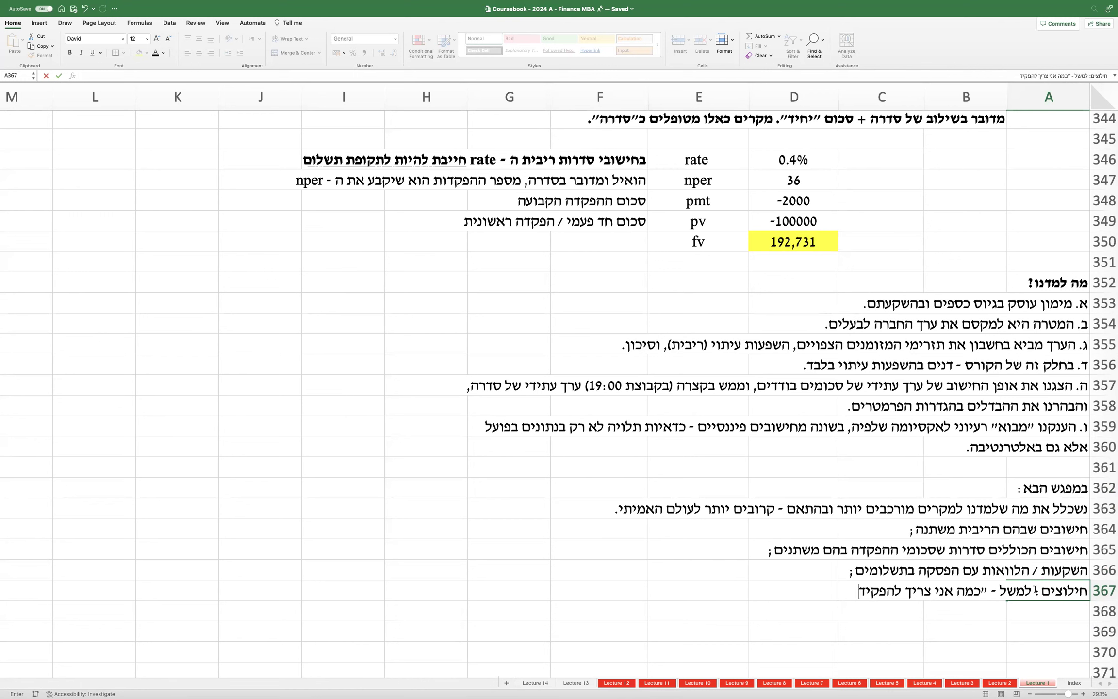
text( כל חודש )
text((pmt)
text() כד)
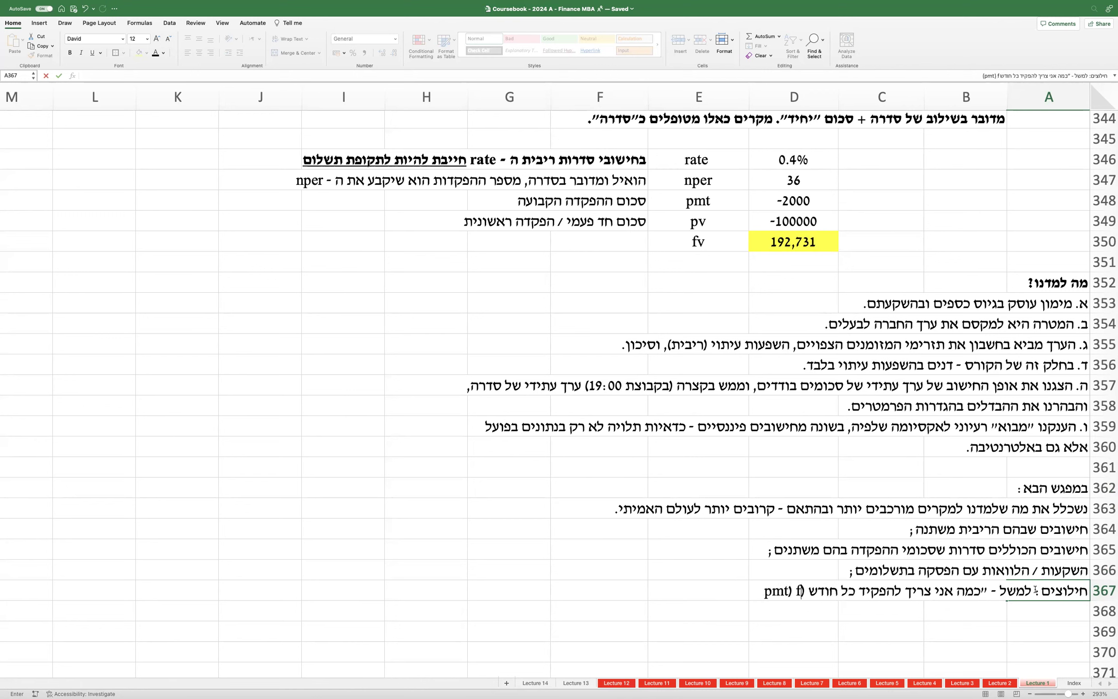
text(י לצבור הון מספק לדירה?!)
key(Return)
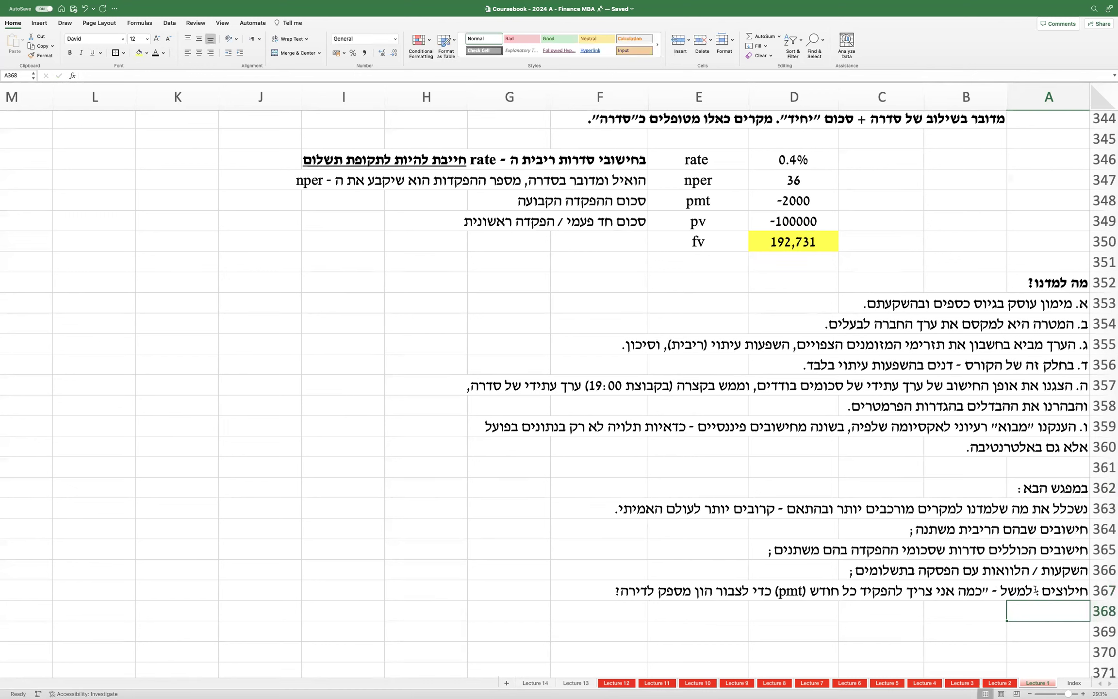
Step: Make the next-session heading "במפגש הבא:" in A362 bold
click(1070, 487)
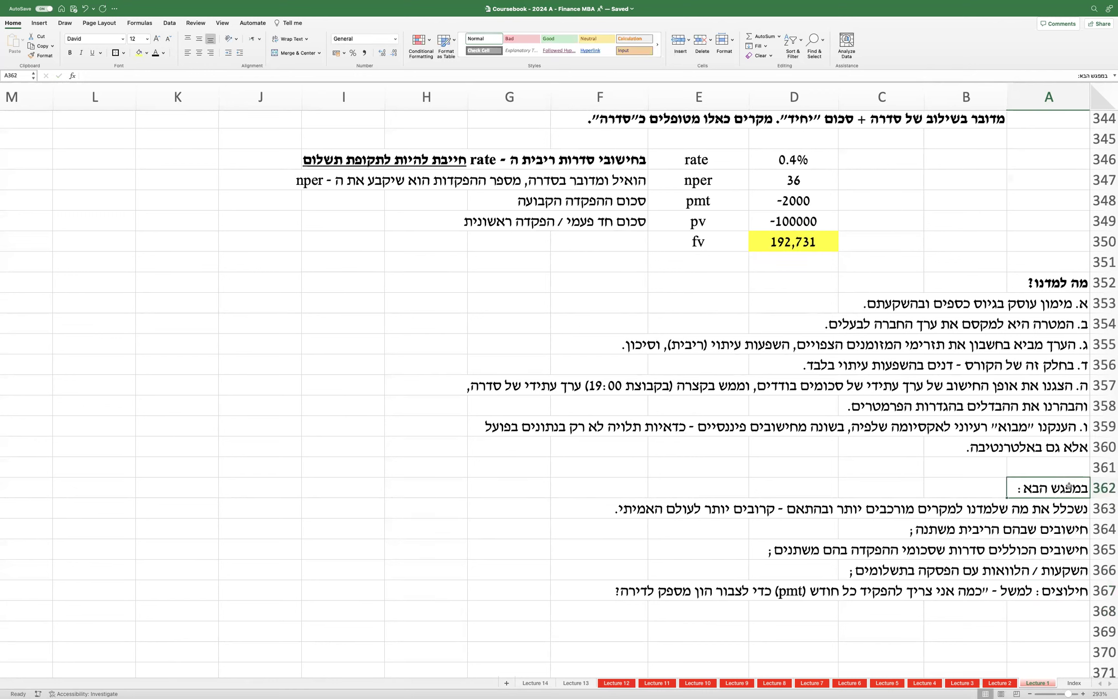
key(super+b)
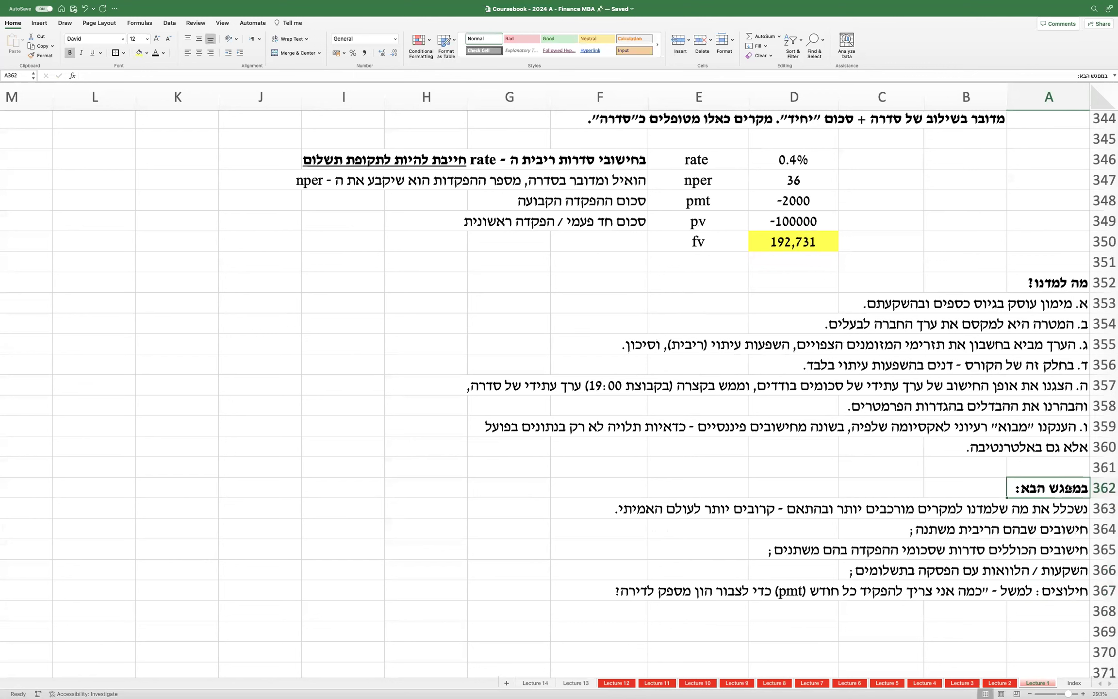